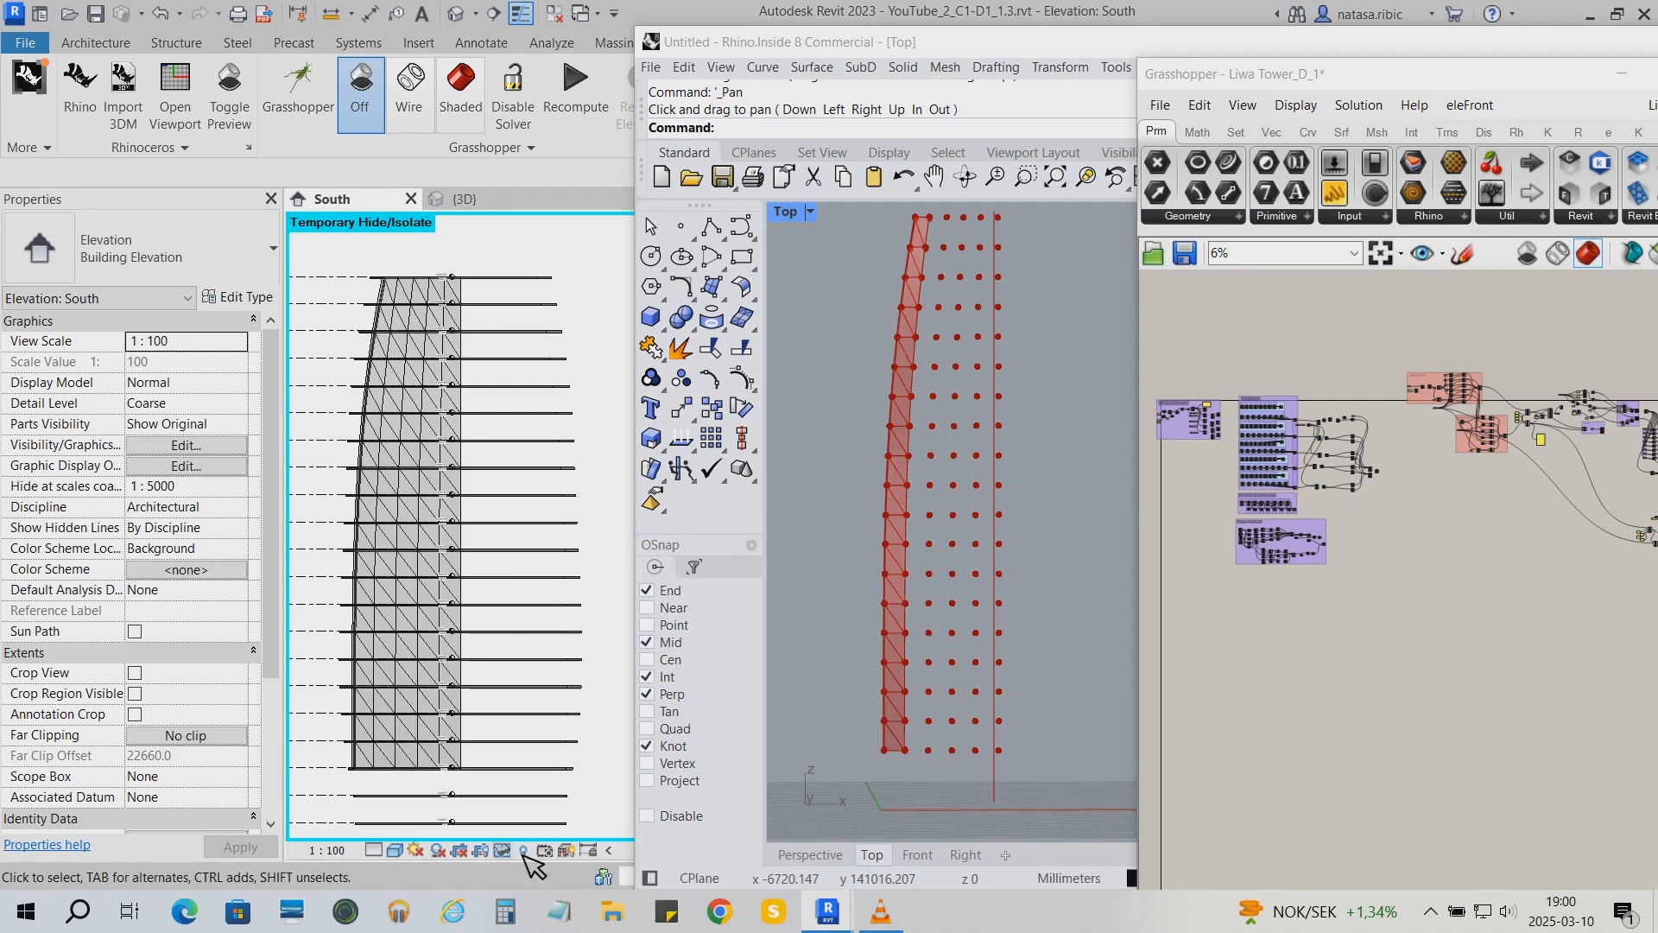
Reset the temporary hide/isolate in the South elevation so the whole tower model is displayed
left_click(510, 849)
left_click(519, 870)
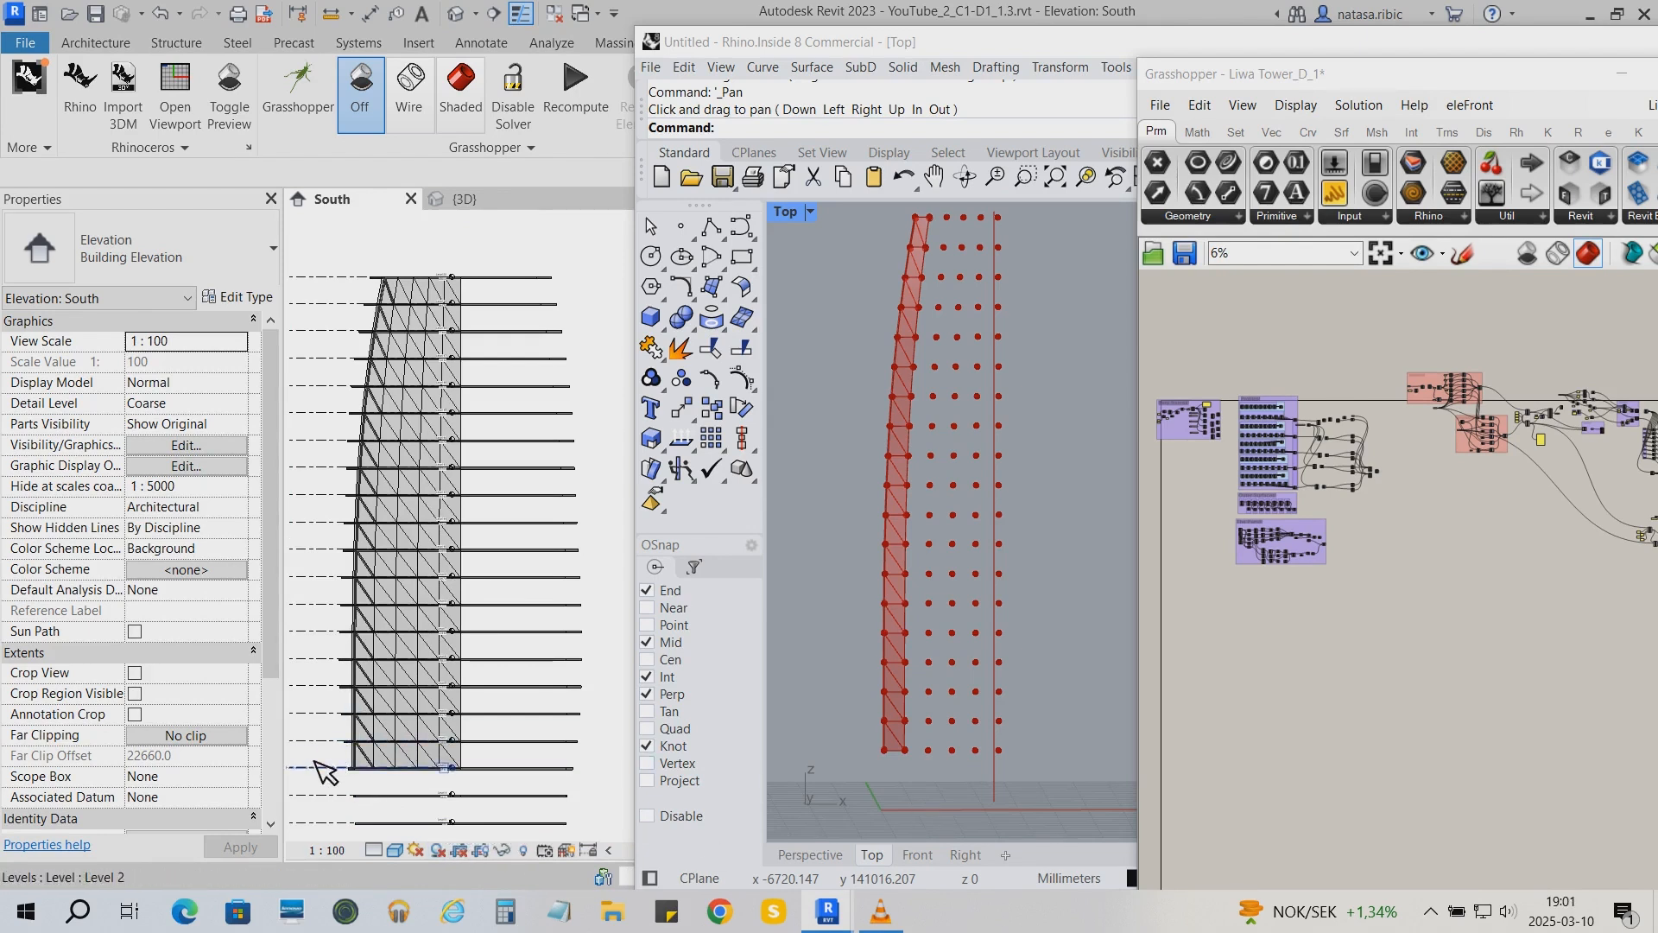
scroll(315, 761, "up", 6)
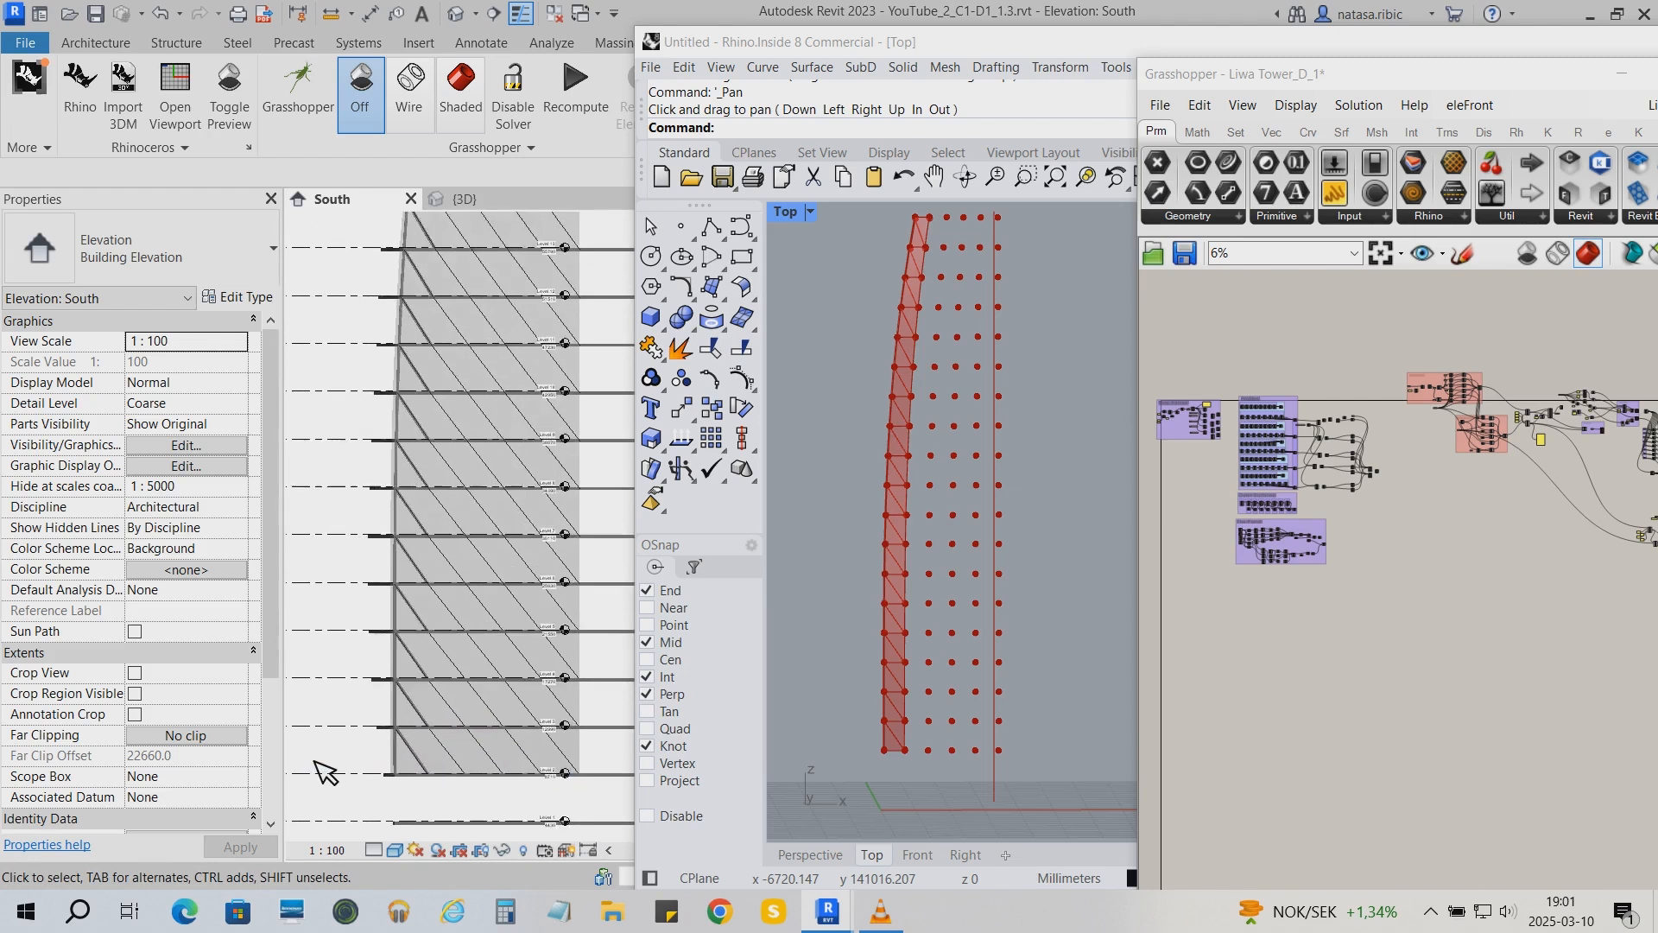
scroll(423, 753, "up", 3)
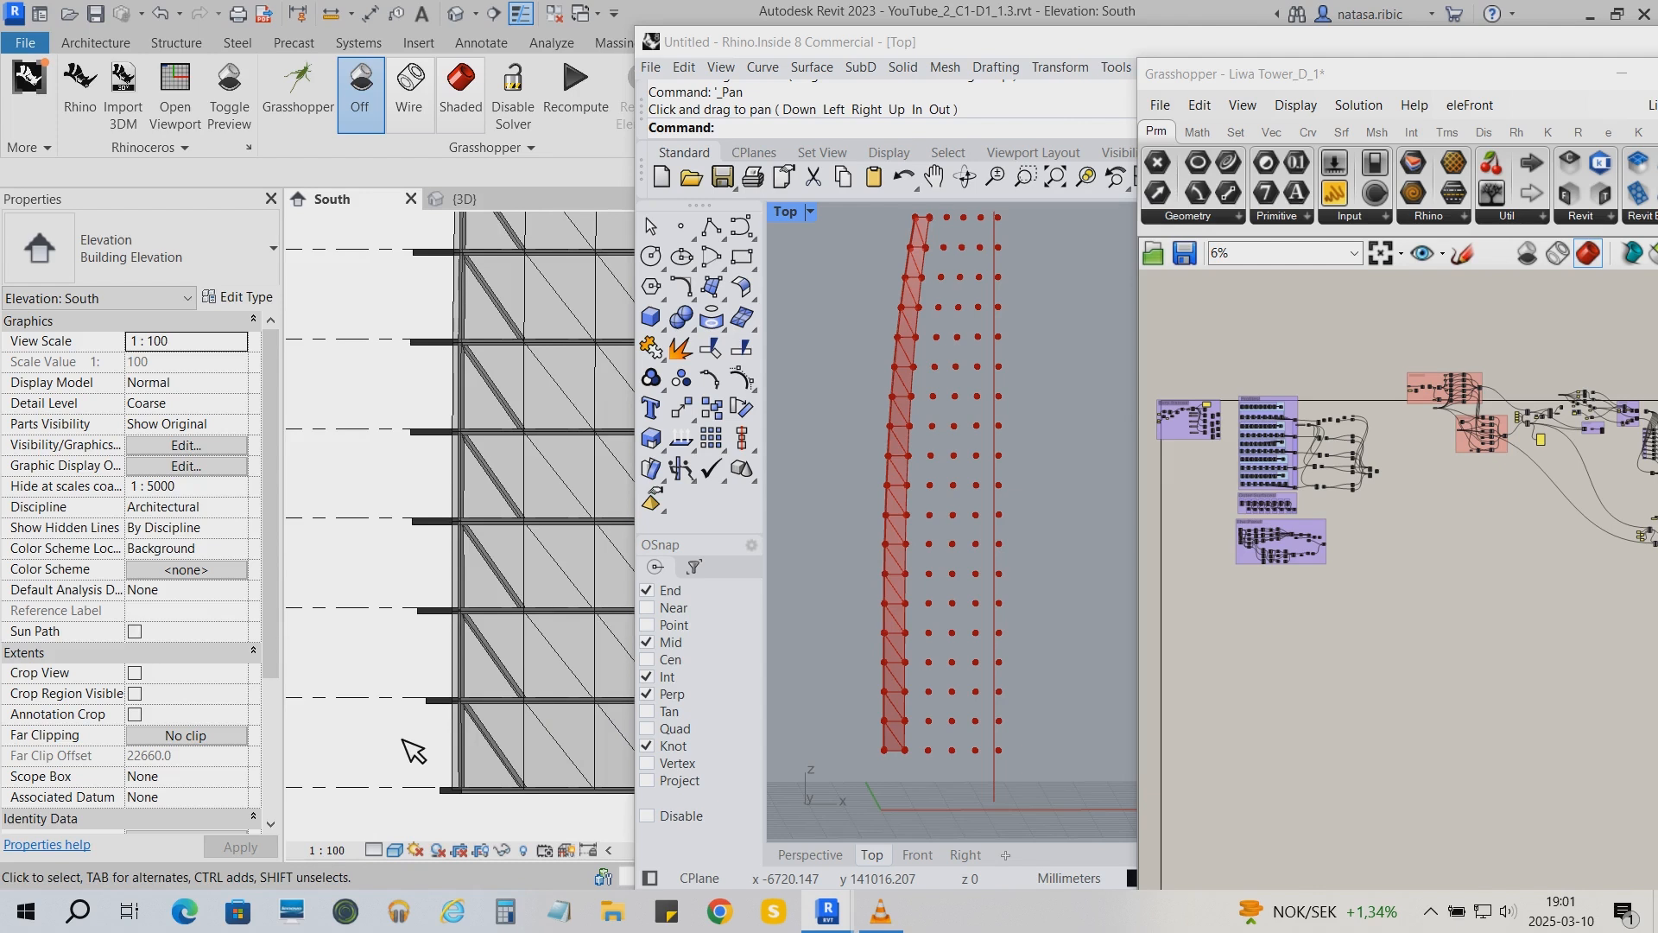
Open the family of the lowest diagonal structural column D for editing and show its Left elevation
left_click(512, 759)
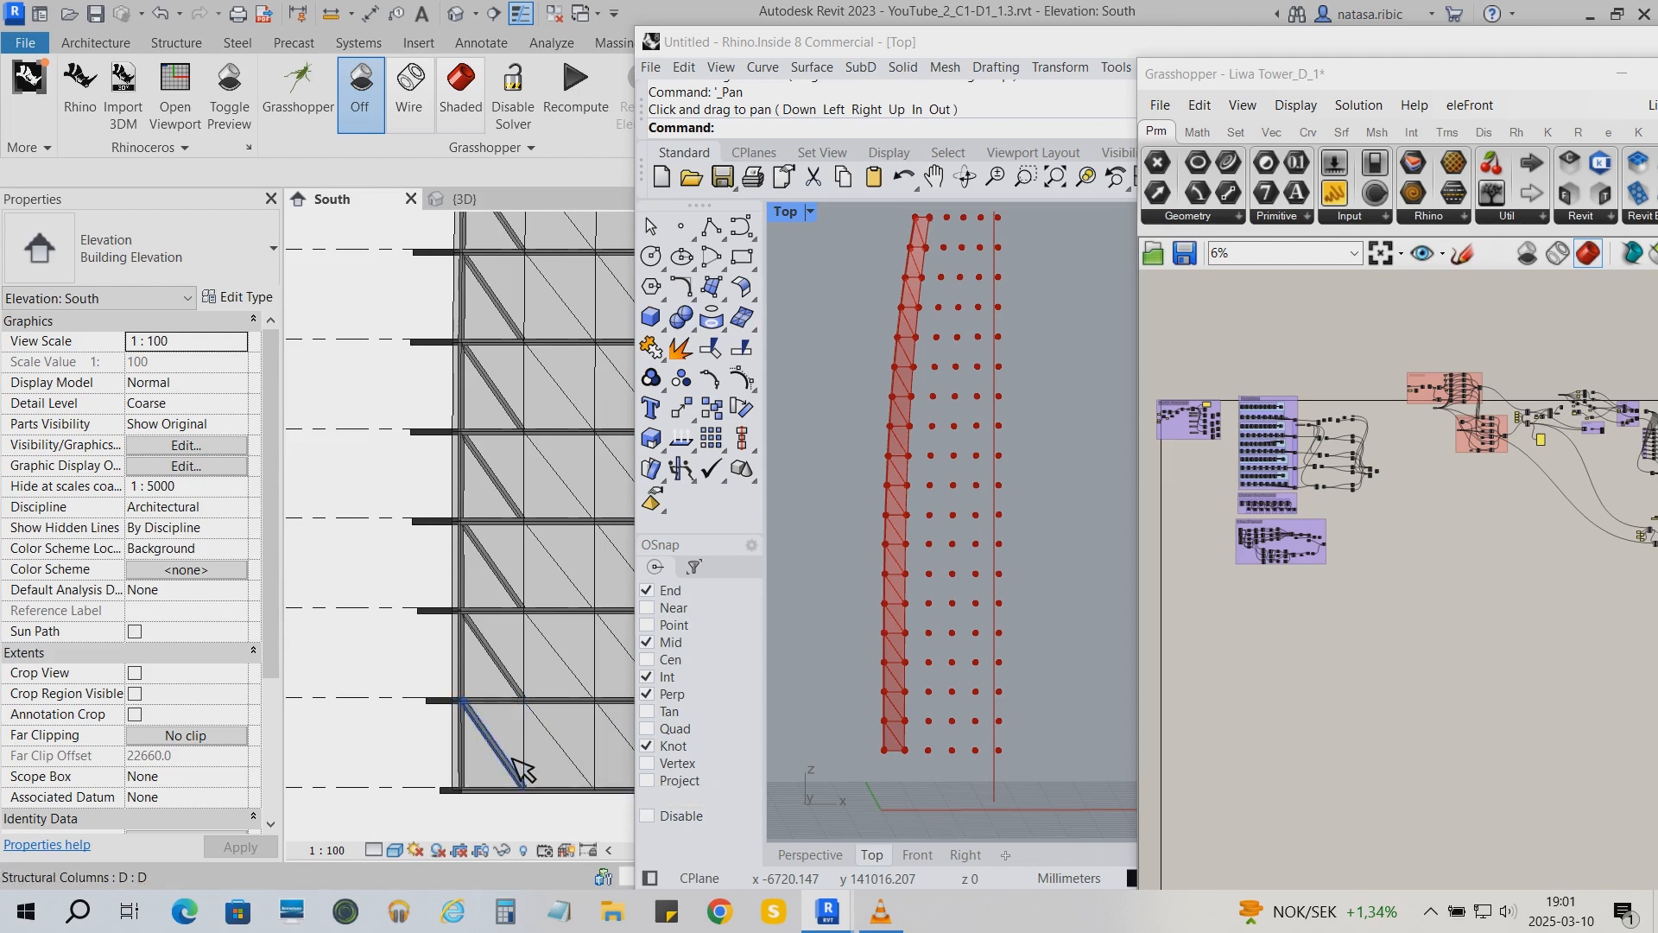
left_click_drag(753, 43, 895, 553)
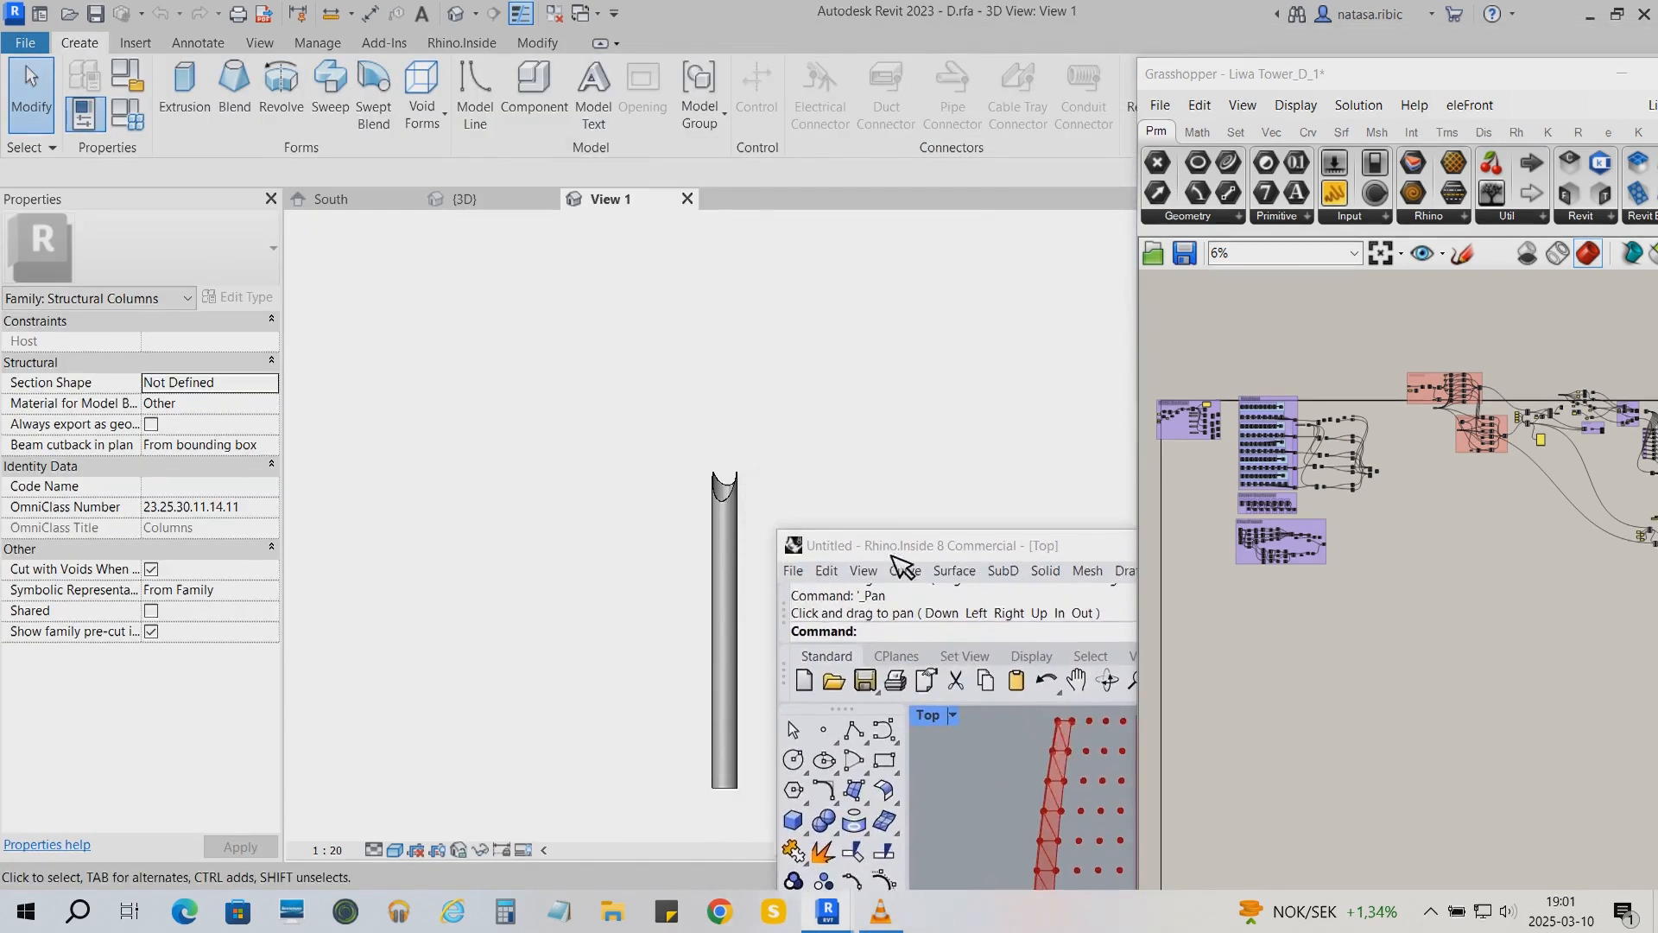
left_click_drag(1236, 75, 1248, 676)
double_click(1635, 409)
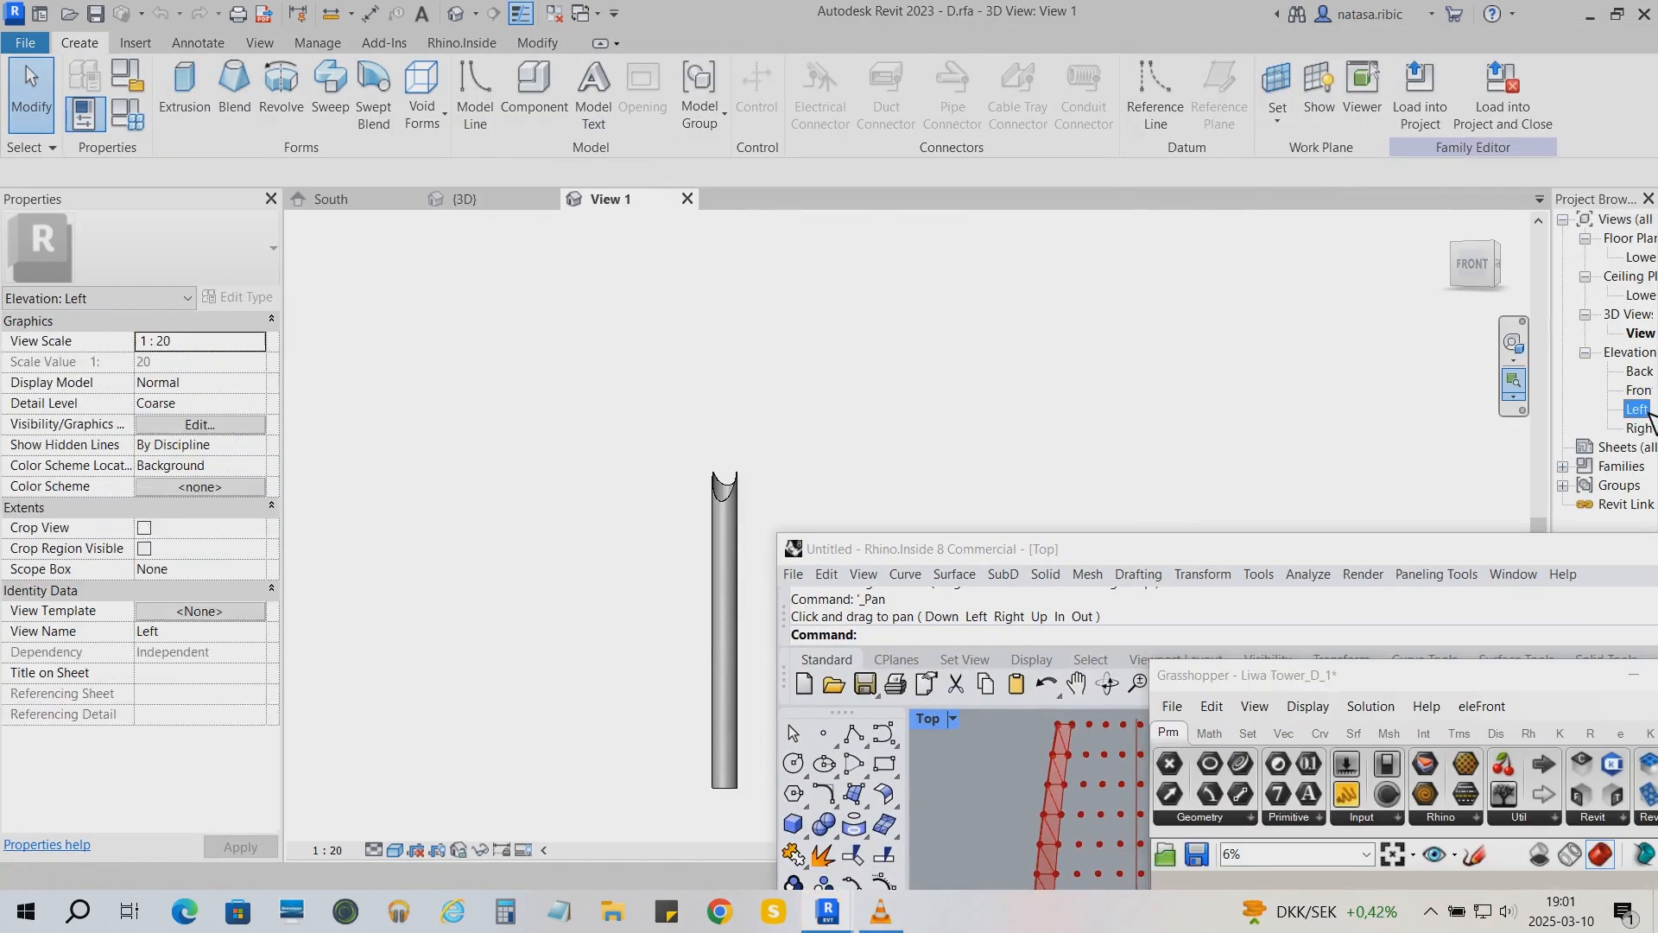
left_click_drag(935, 557, 1155, 506)
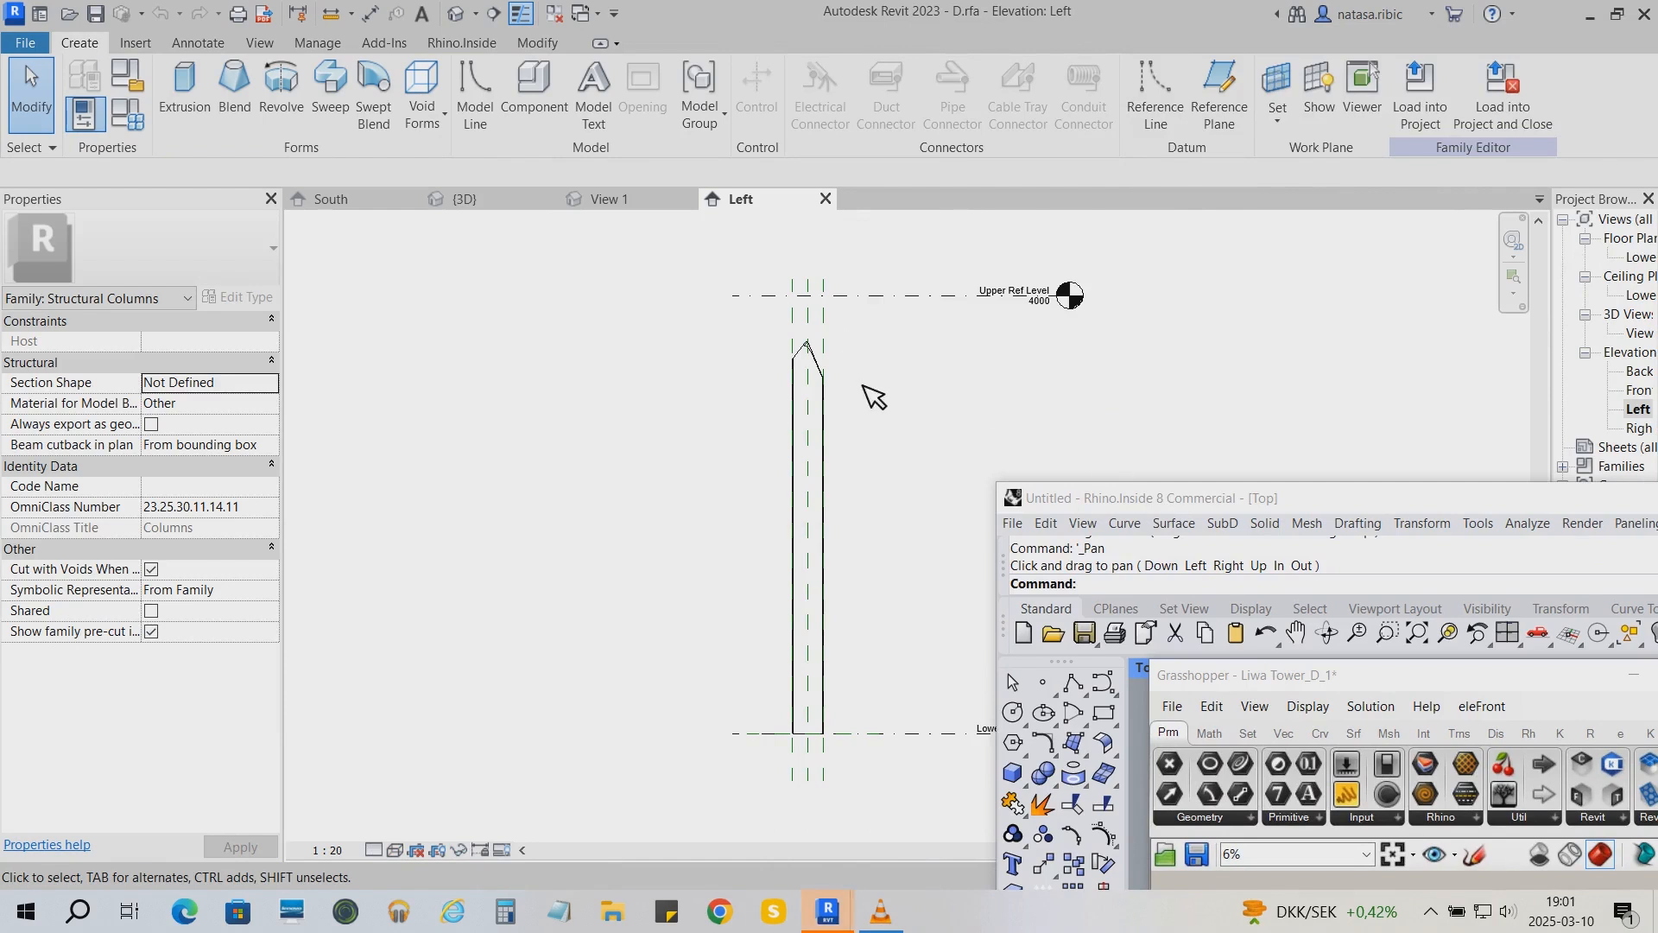
scroll(874, 406, "up", 3)
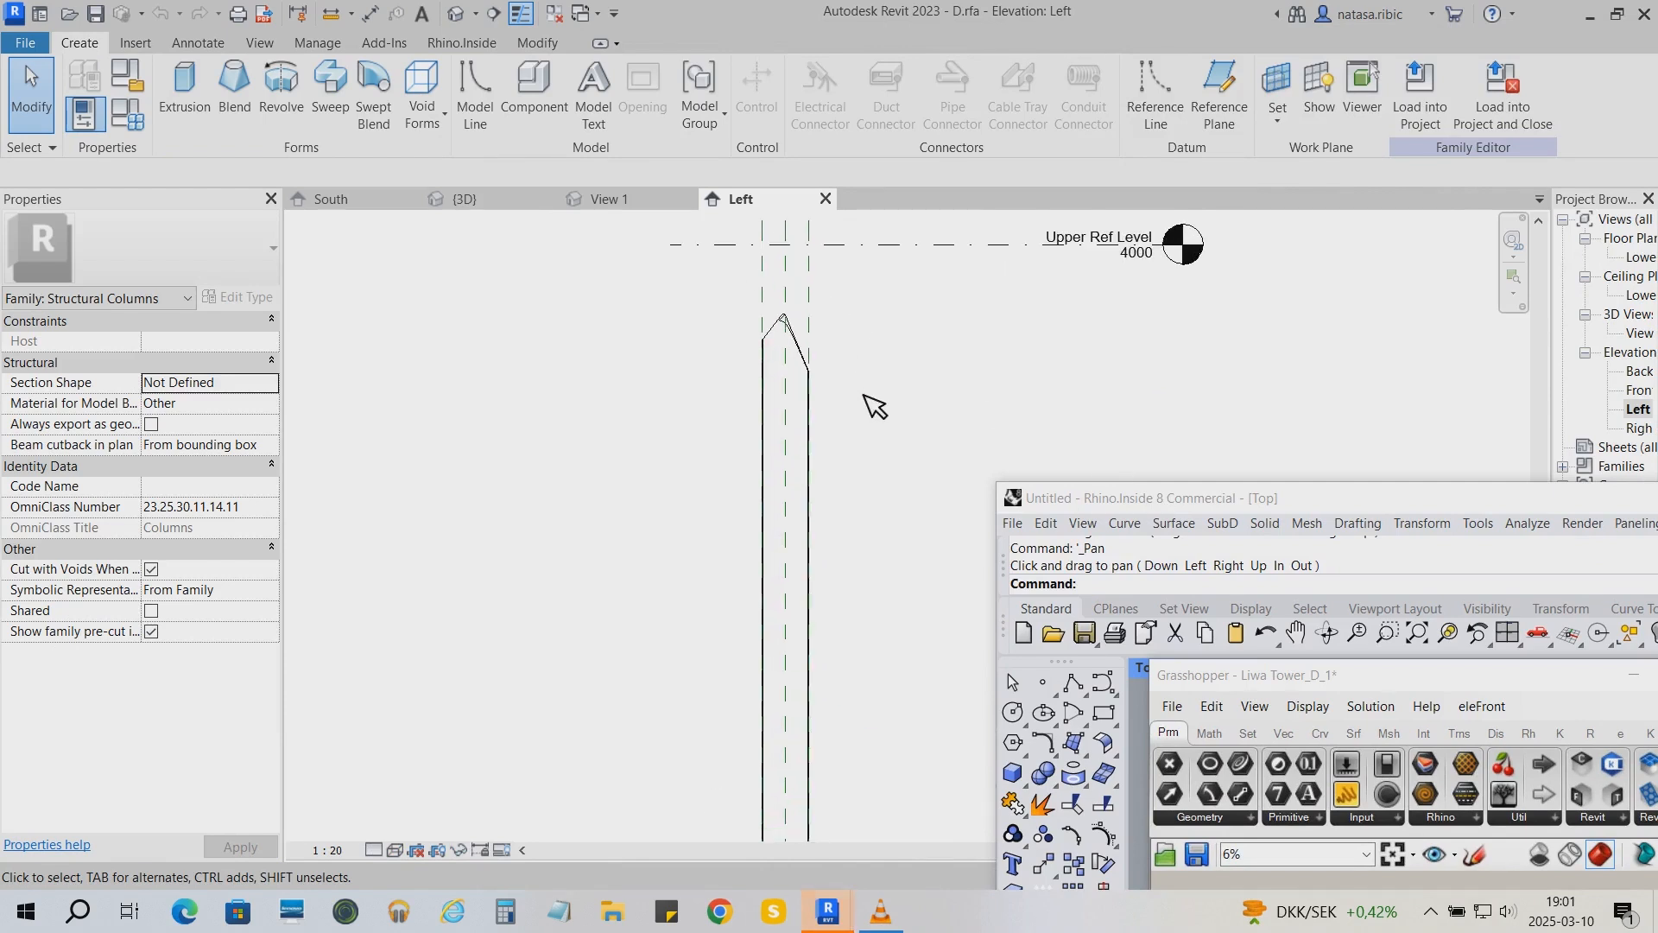
Open the family's Right elevation and select the slanted void sweep at the top of the column
double_click(1639, 428)
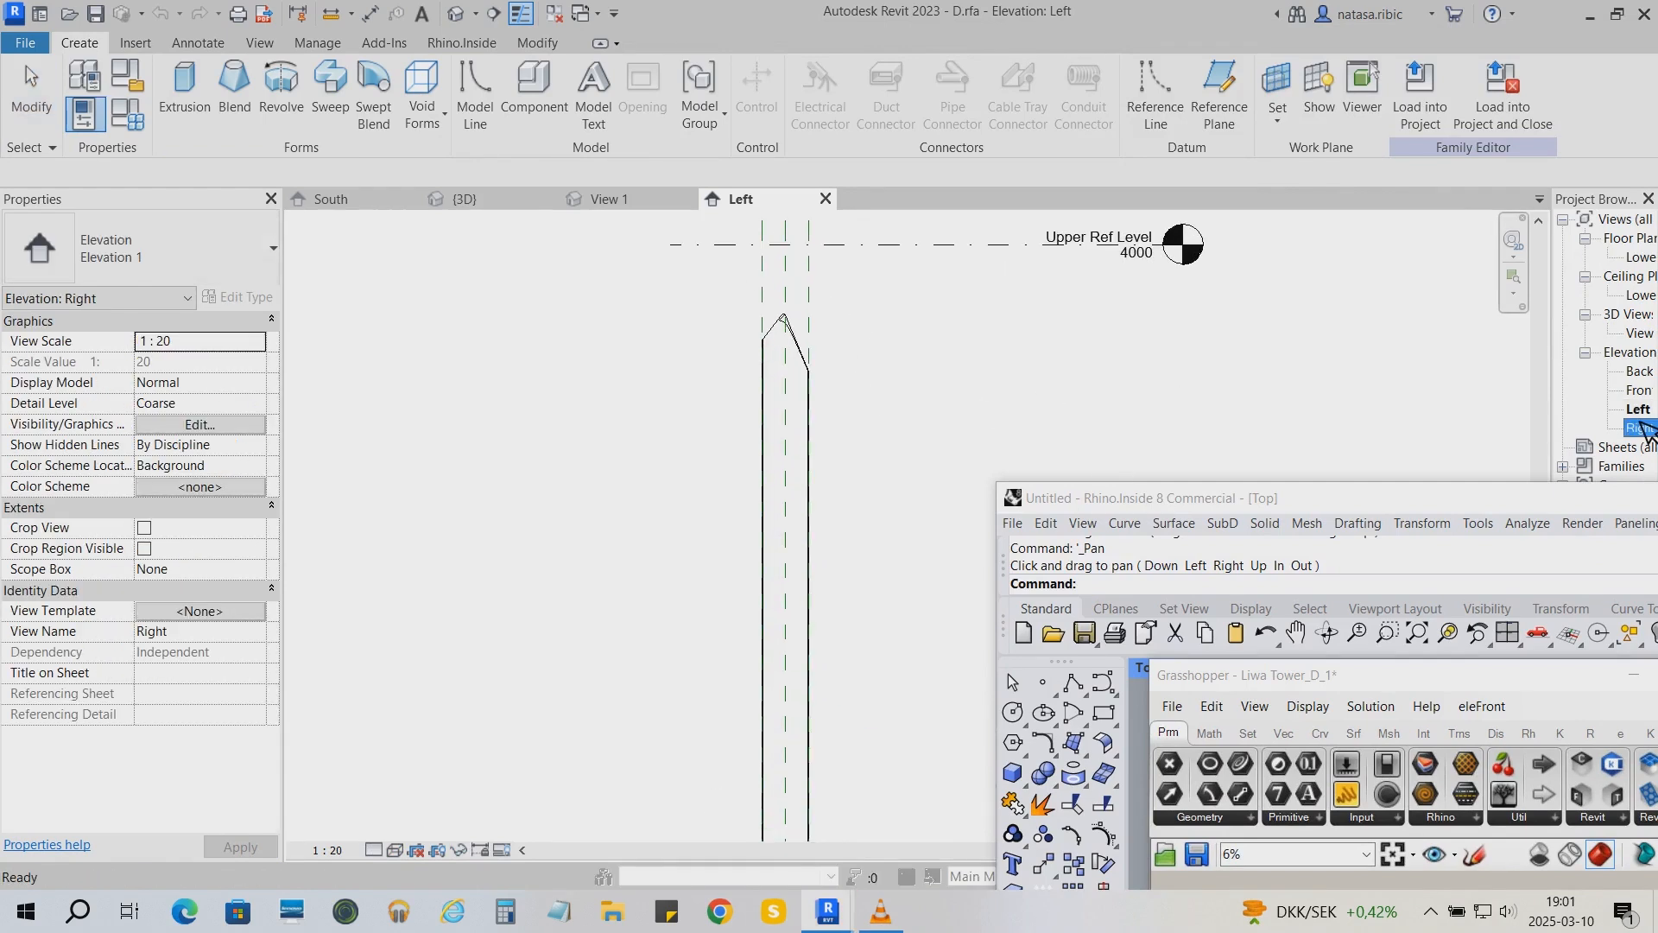
left_click(818, 363)
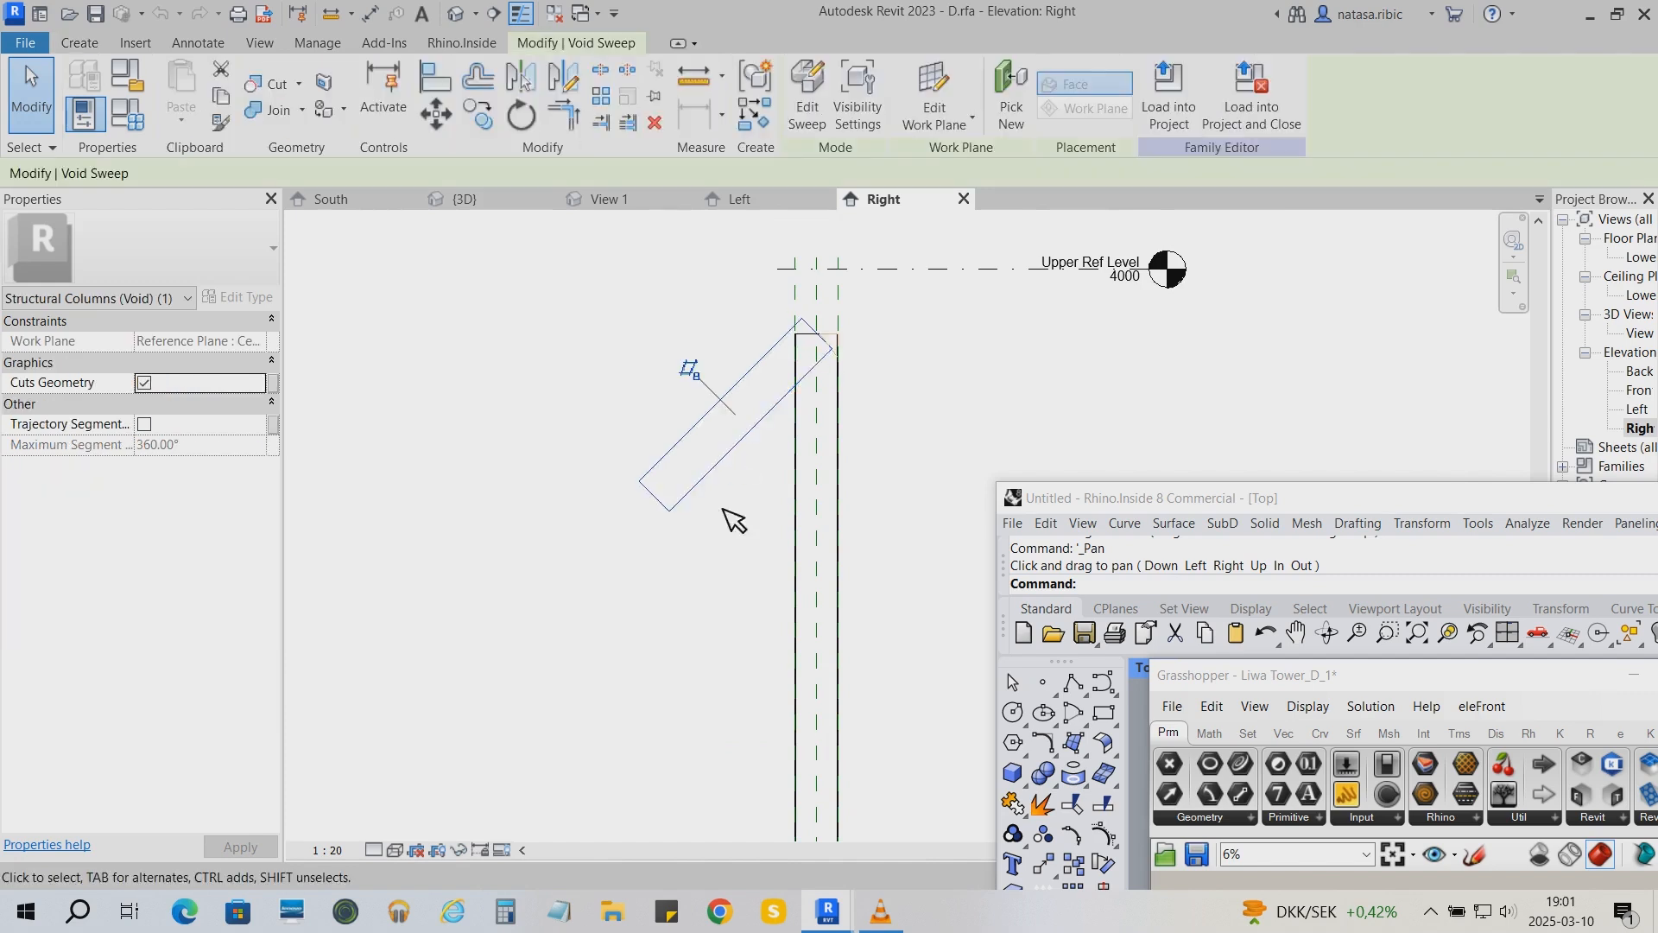
scroll(730, 520, "up", 1)
Show the base of the tower in Rhino's Top view and bring the Grasshopper definition into view over it
left_click_drag(1241, 505, 1085, 168)
scroll(1123, 553, "up", 5)
scroll(1062, 581, "down", 1)
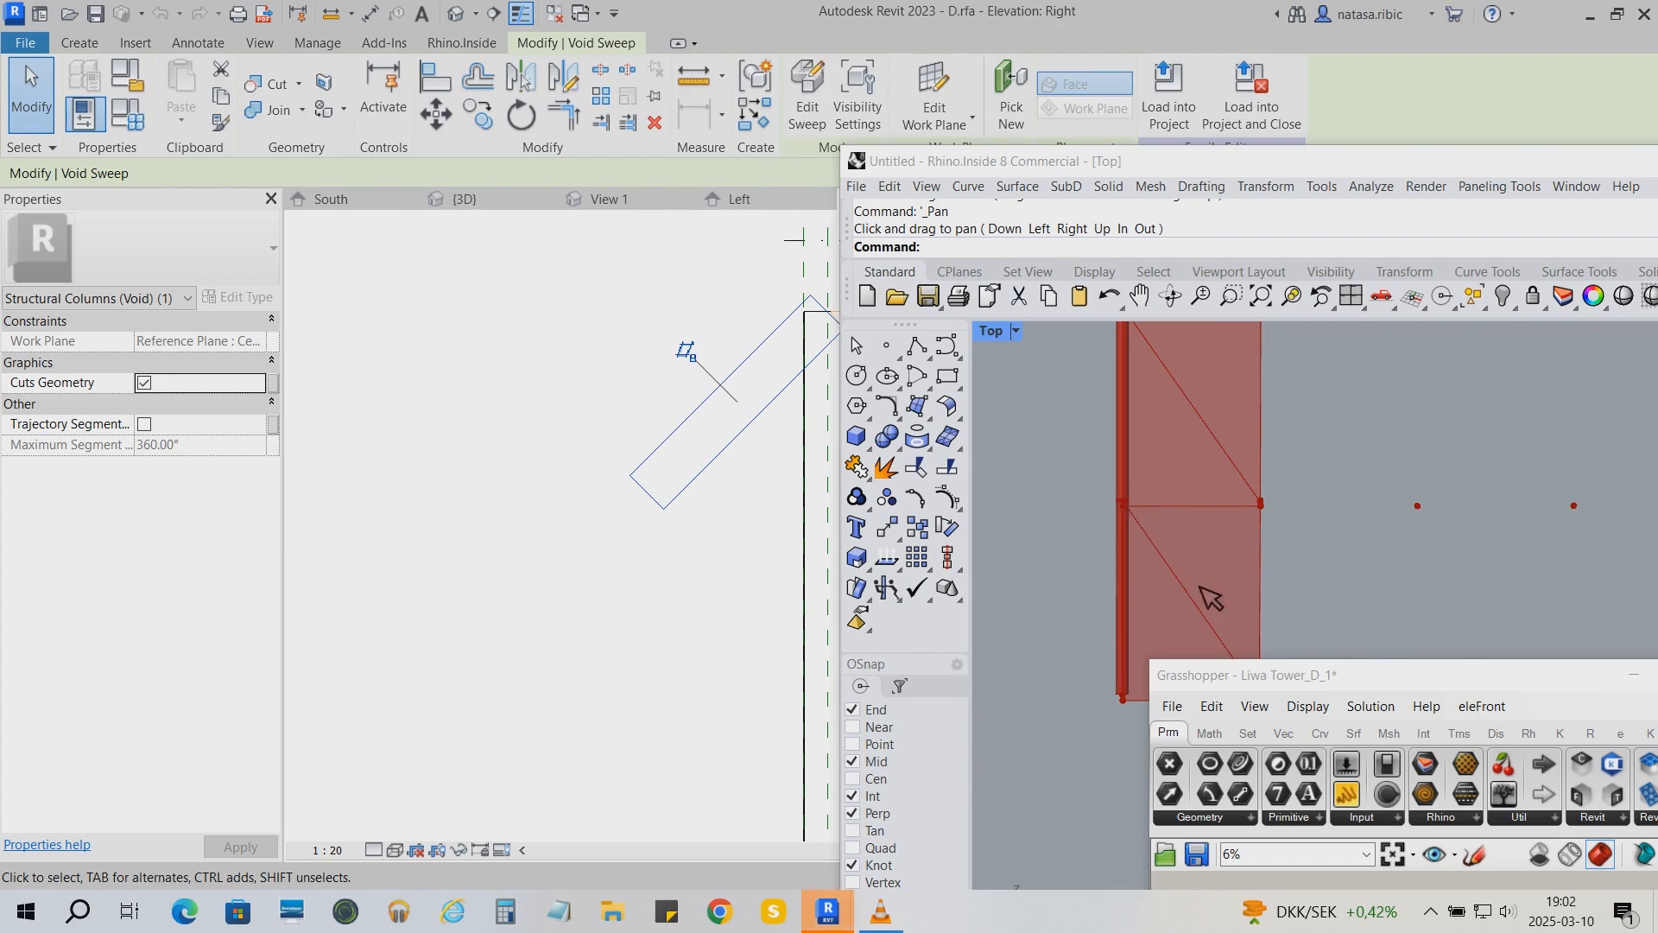
double_click(1315, 682)
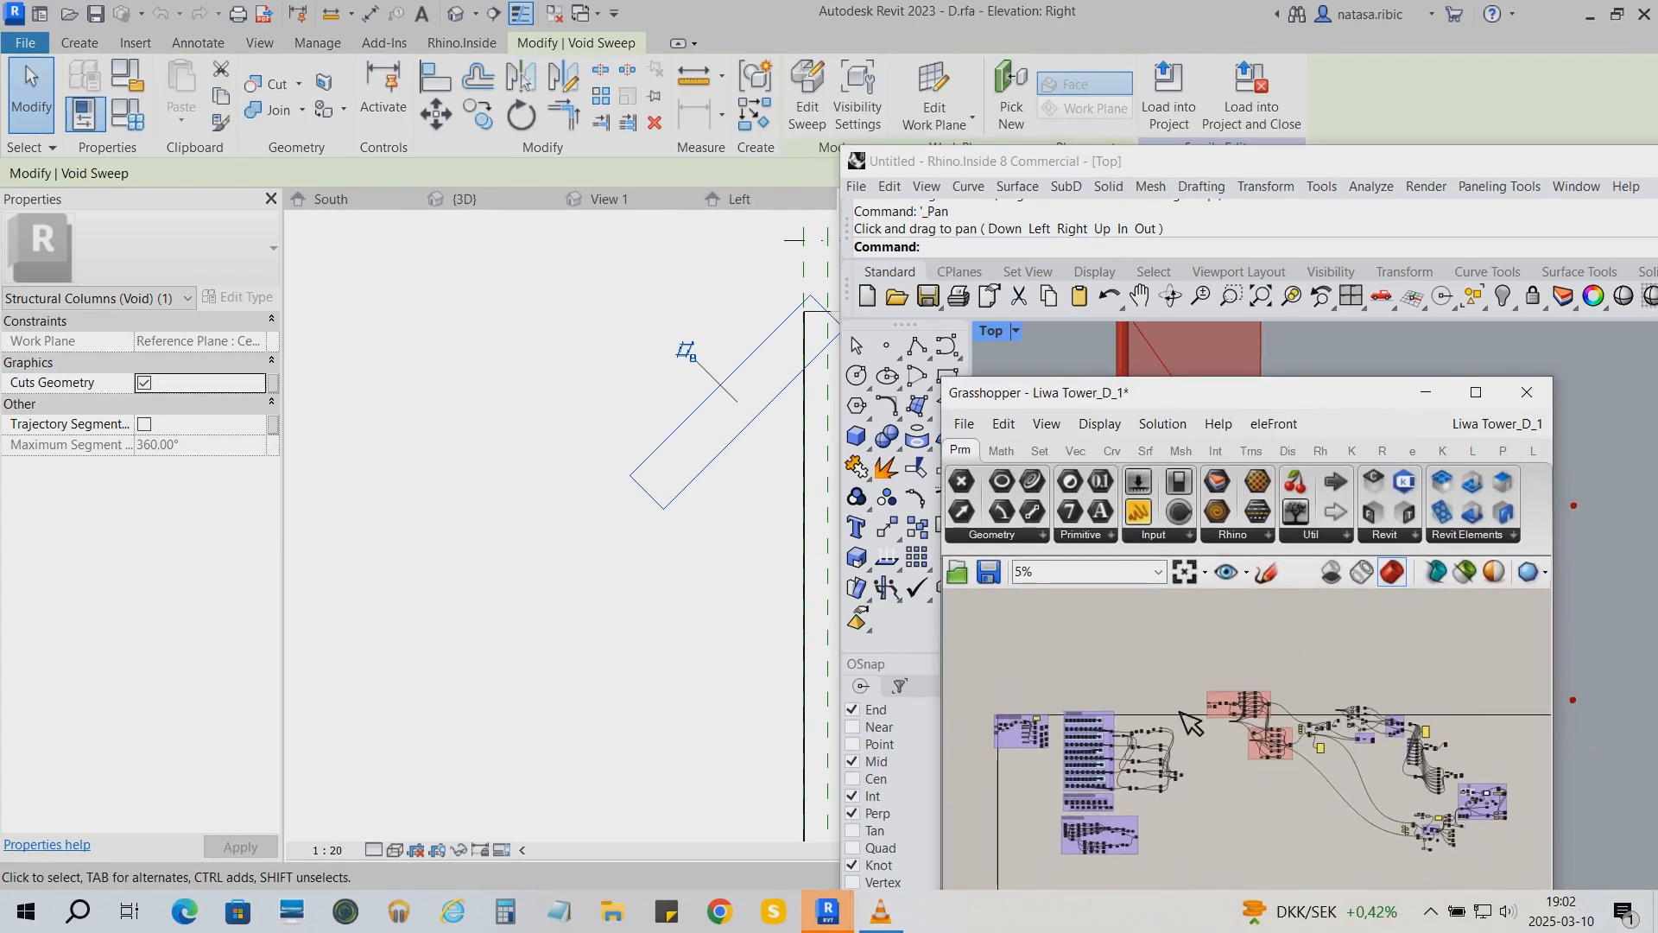
scroll(1255, 668, "up", 4)
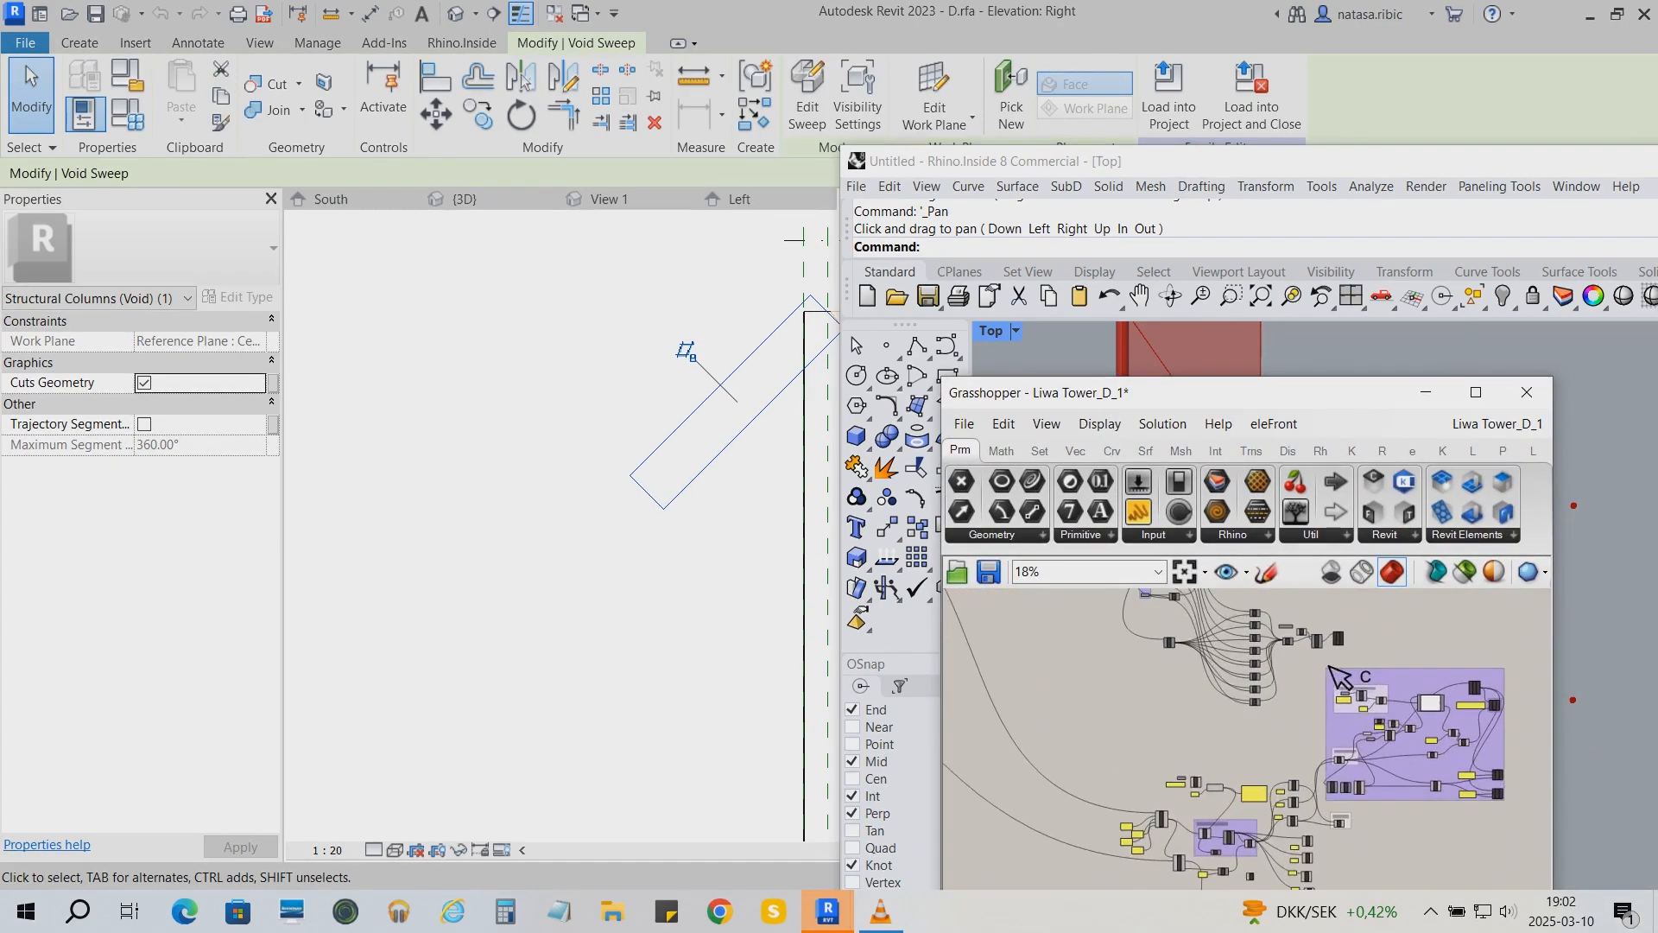
scroll(1243, 656, "down", 2)
Turn on the preview of the separate end group in the Grasshopper definition and inspect the diagonal tube joint in Rhino
left_click_drag(1488, 799, 1373, 704)
middle_click(1515, 780)
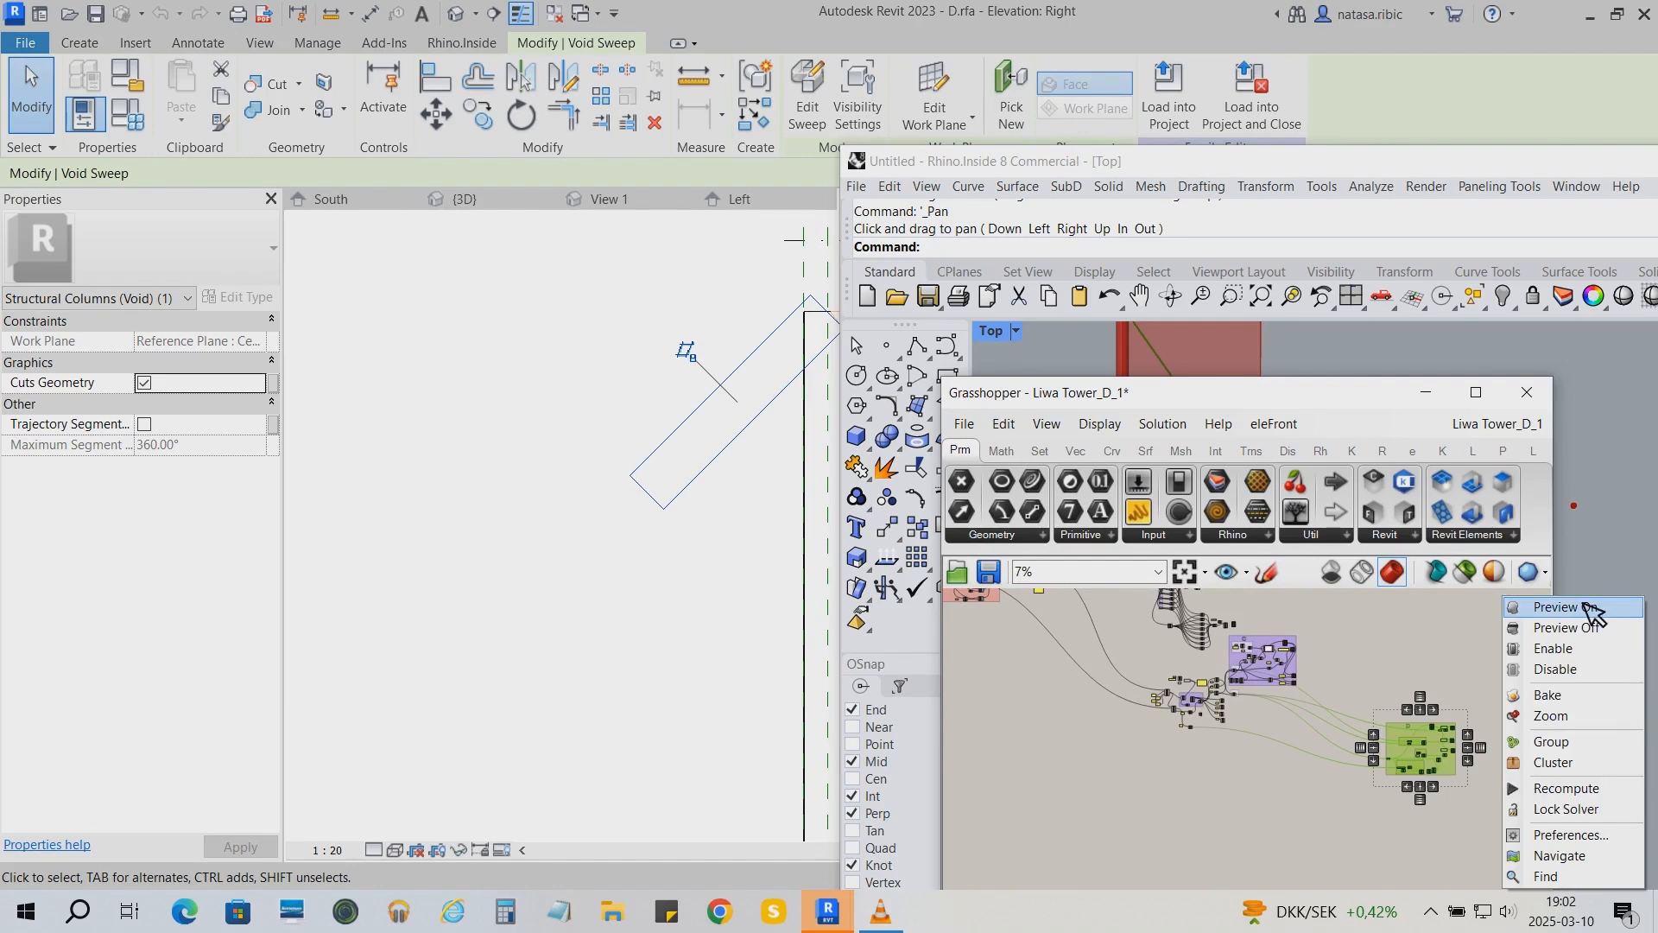
left_click(1583, 604)
left_click_drag(1260, 393, 1521, 379)
scroll(1055, 551, "down", 2)
left_click(1083, 571)
scroll(1196, 596, "up", 3)
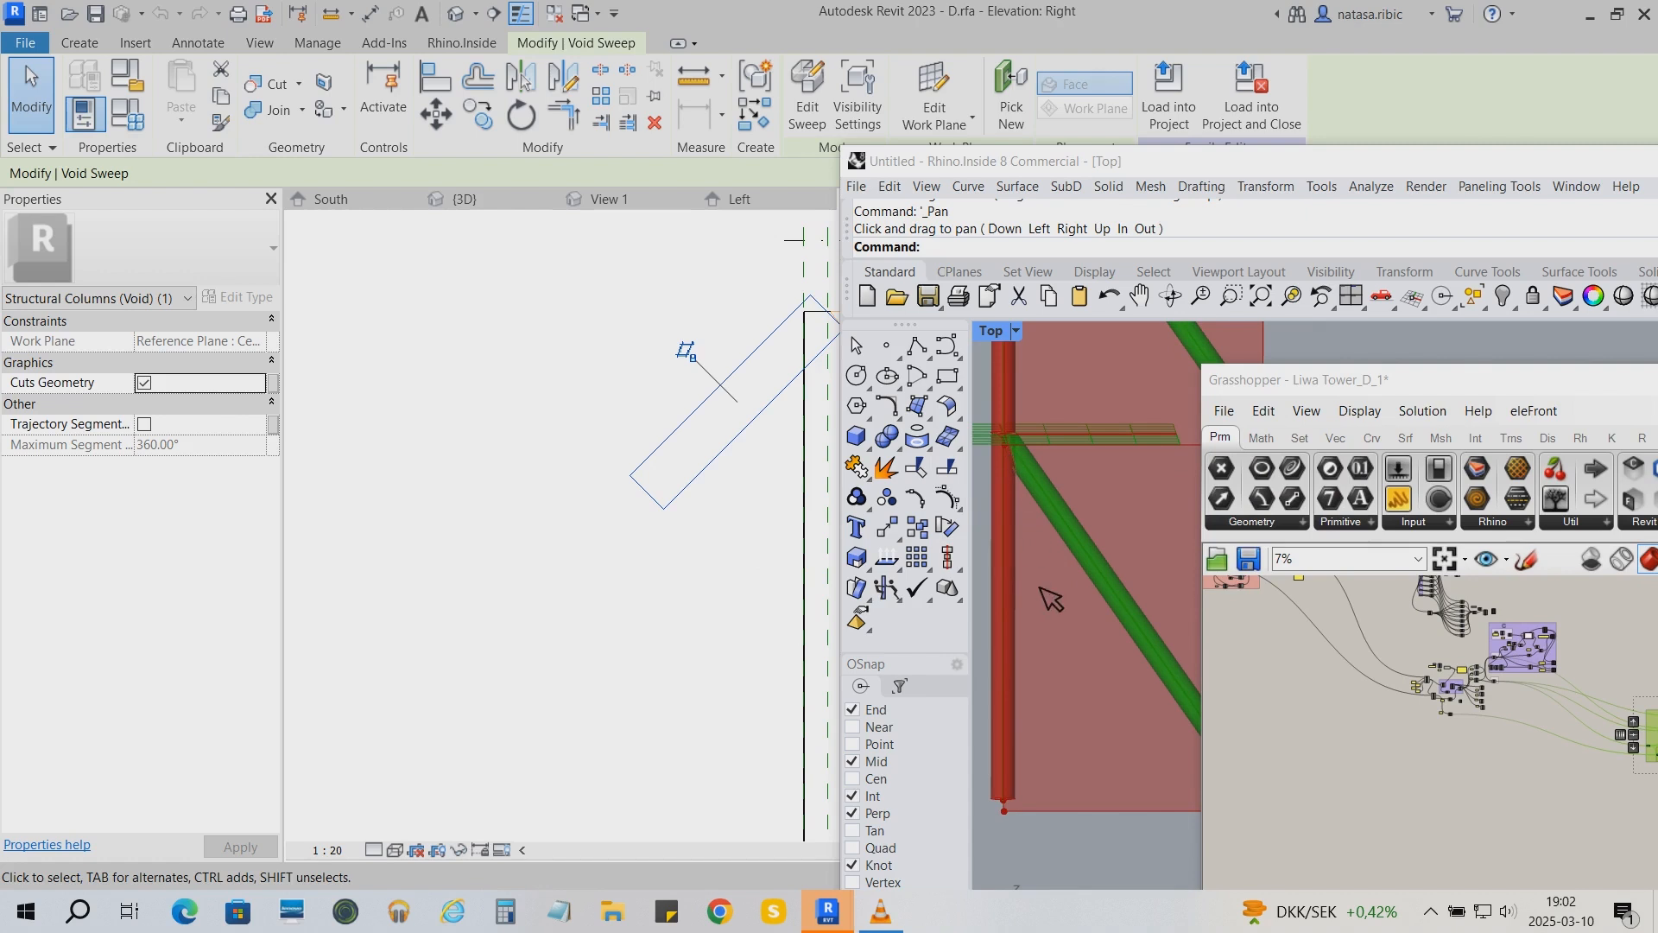
Inspect the void sweep's path sketch with its D_void_tube angle and D_centerline_length dimensions, then finish the edit unchanged
scroll(605, 635, "down", 4)
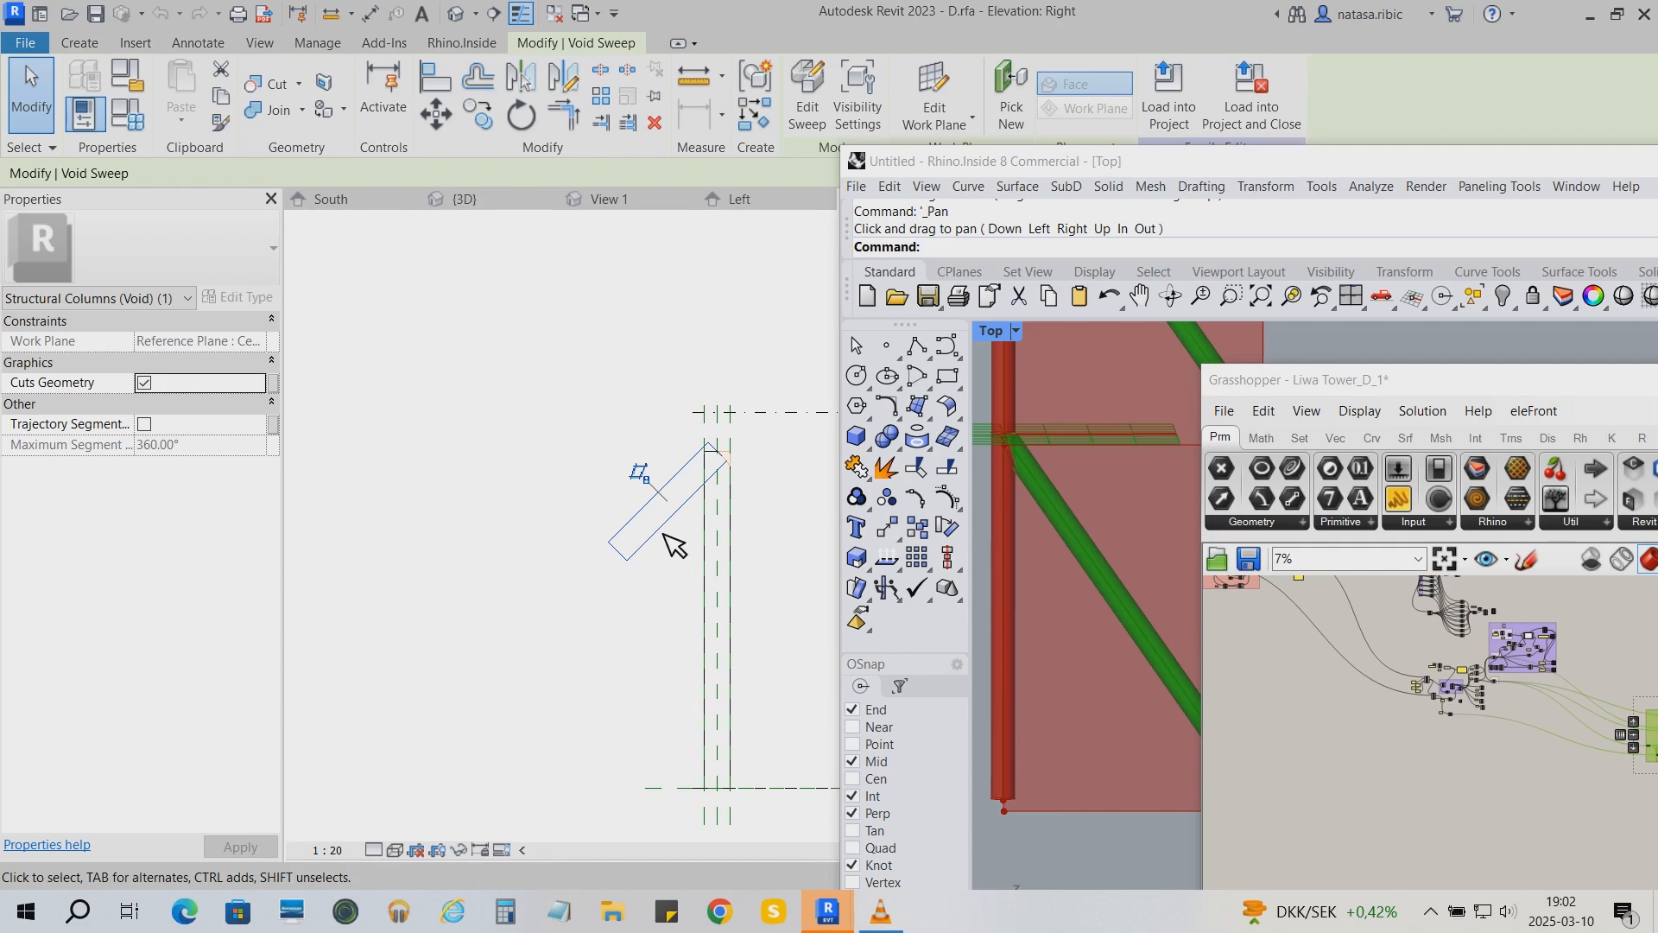
double_click(664, 534)
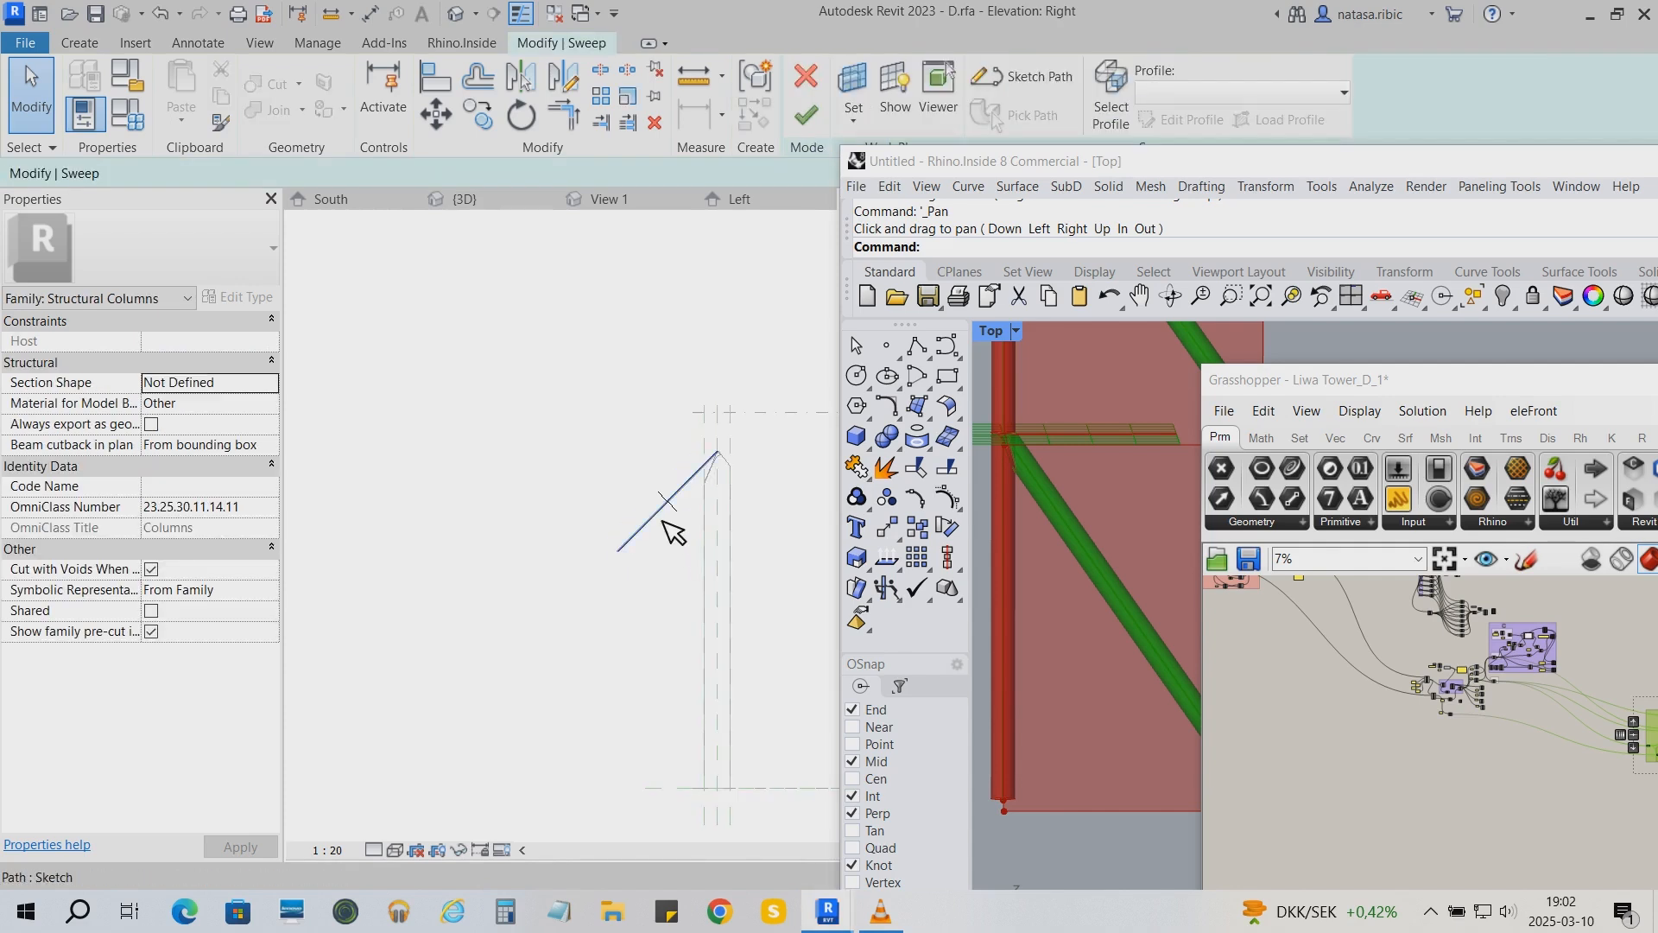
double_click(674, 532)
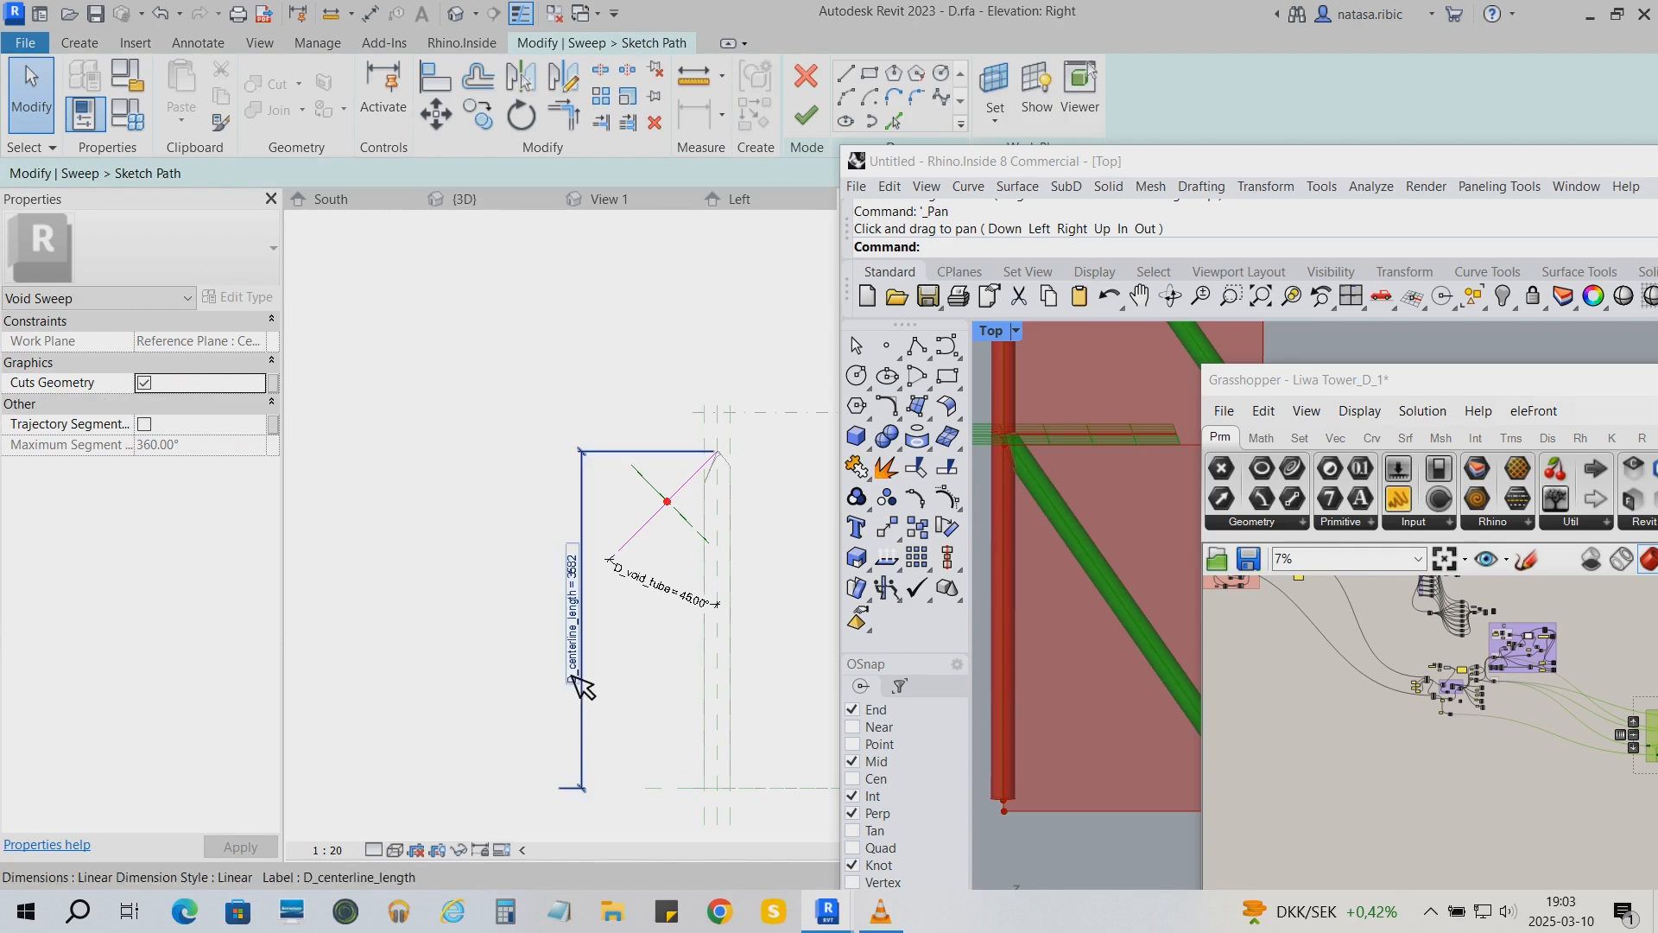
left_click(806, 116)
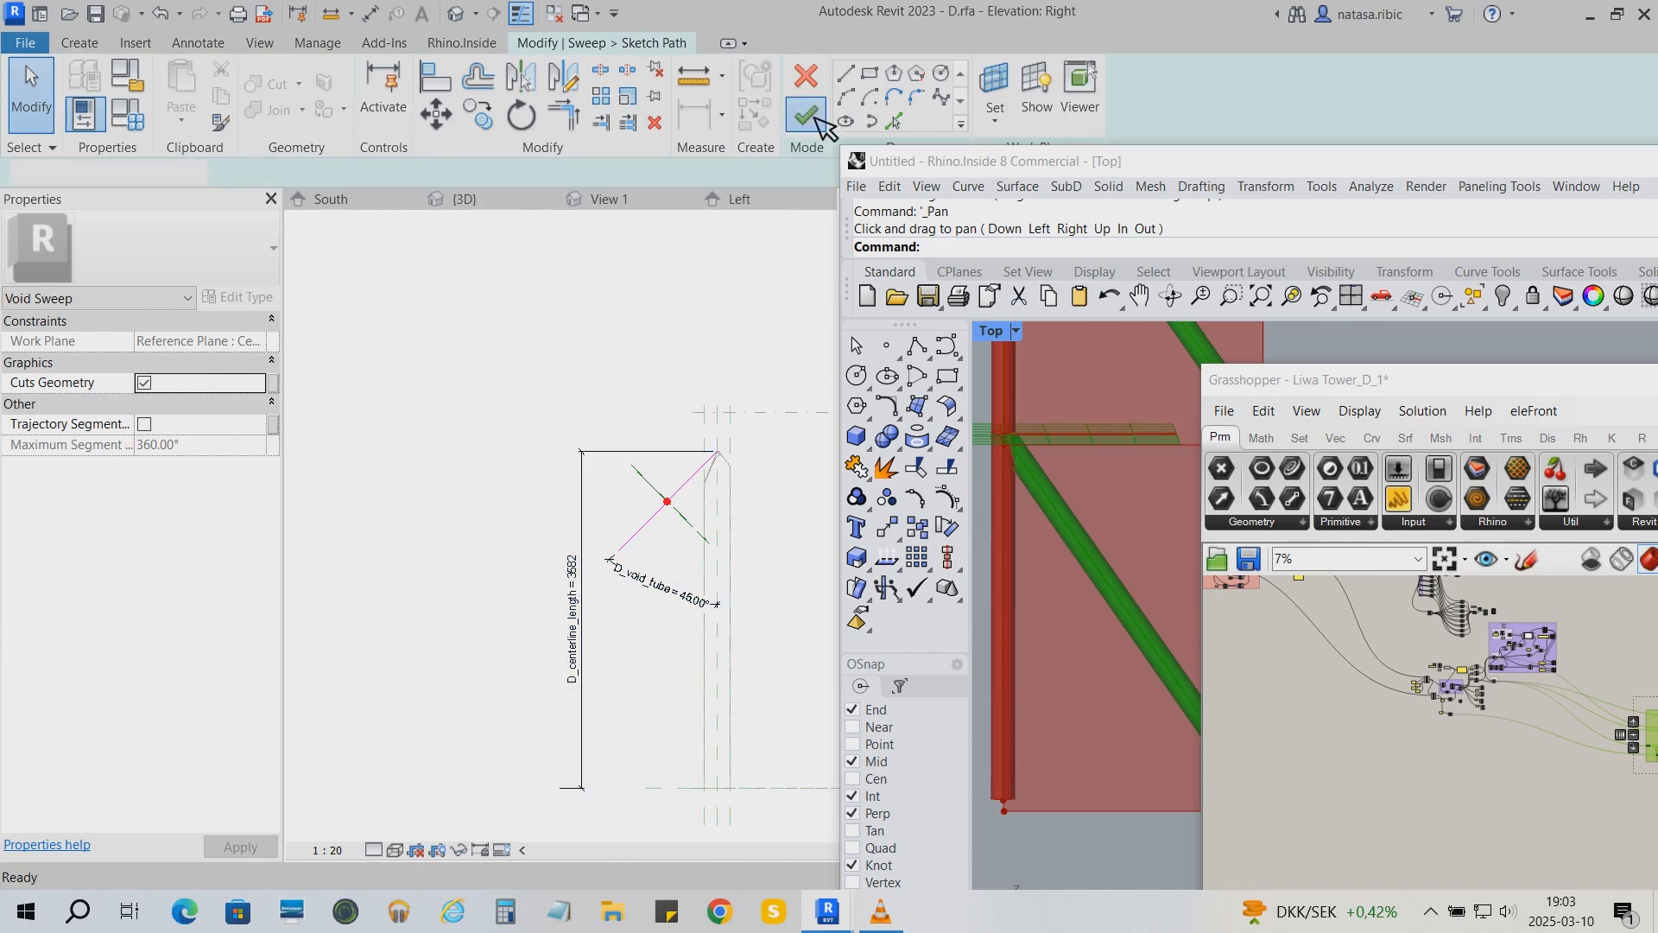
left_click(805, 115)
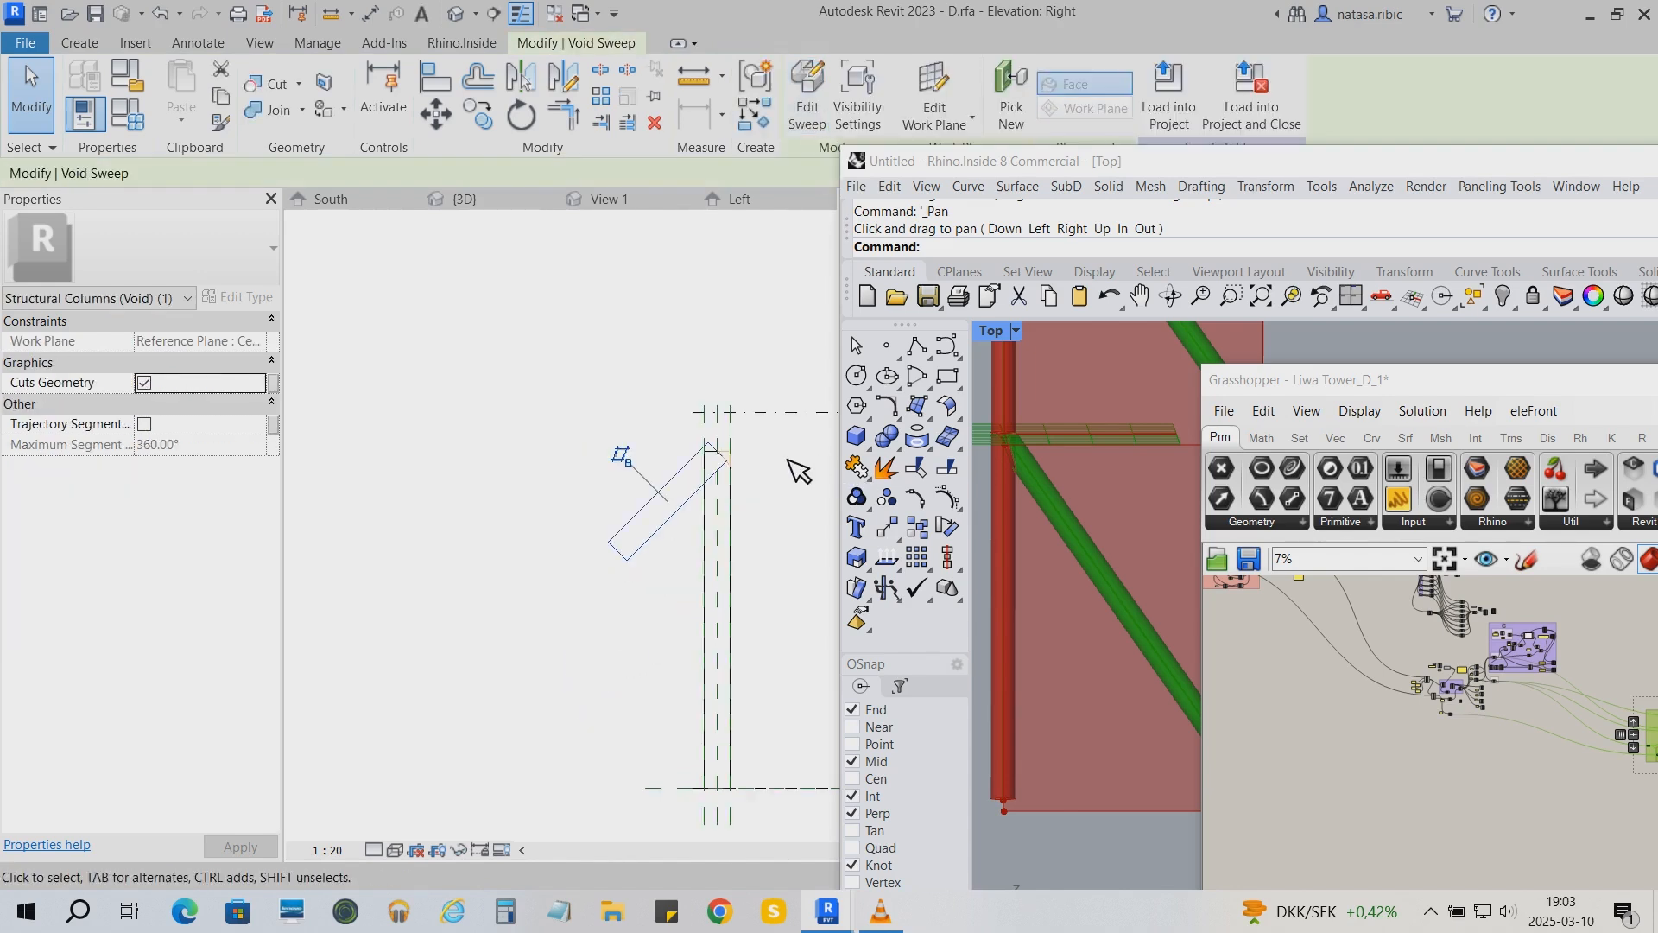
Open the sketch of the void extrusion at the column's top to examine its D_void_top angle and D_centerline_length dimensions
scroll(794, 470, "up", 1)
scroll(788, 460, "up", 3)
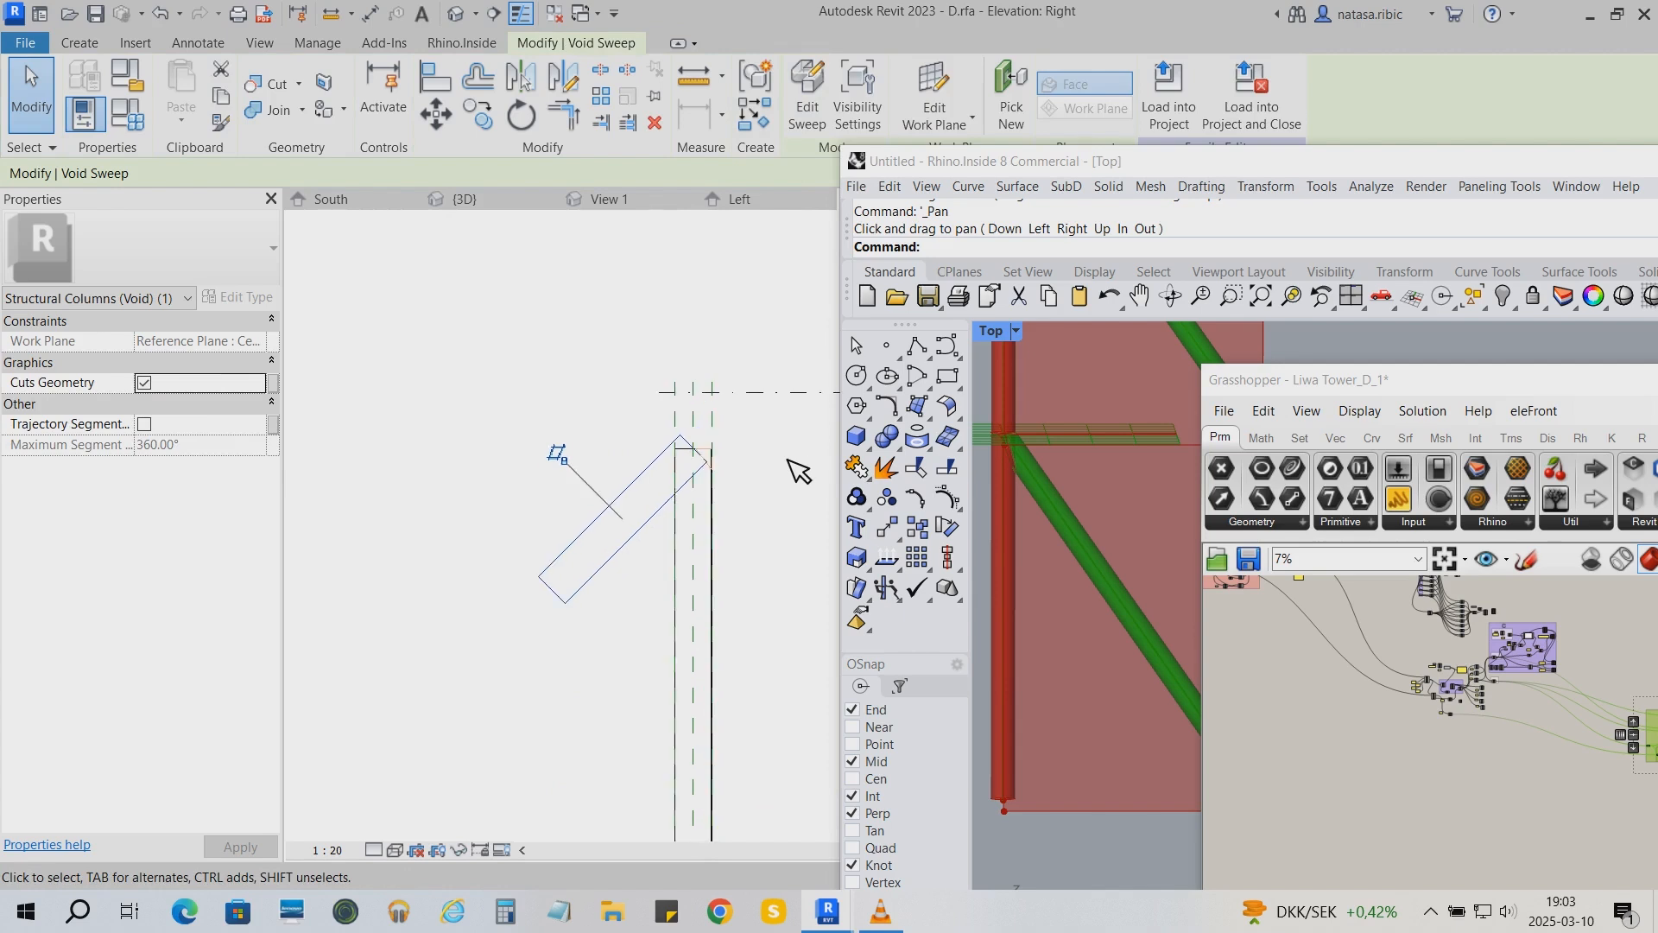
left_click(713, 456)
left_click(814, 99)
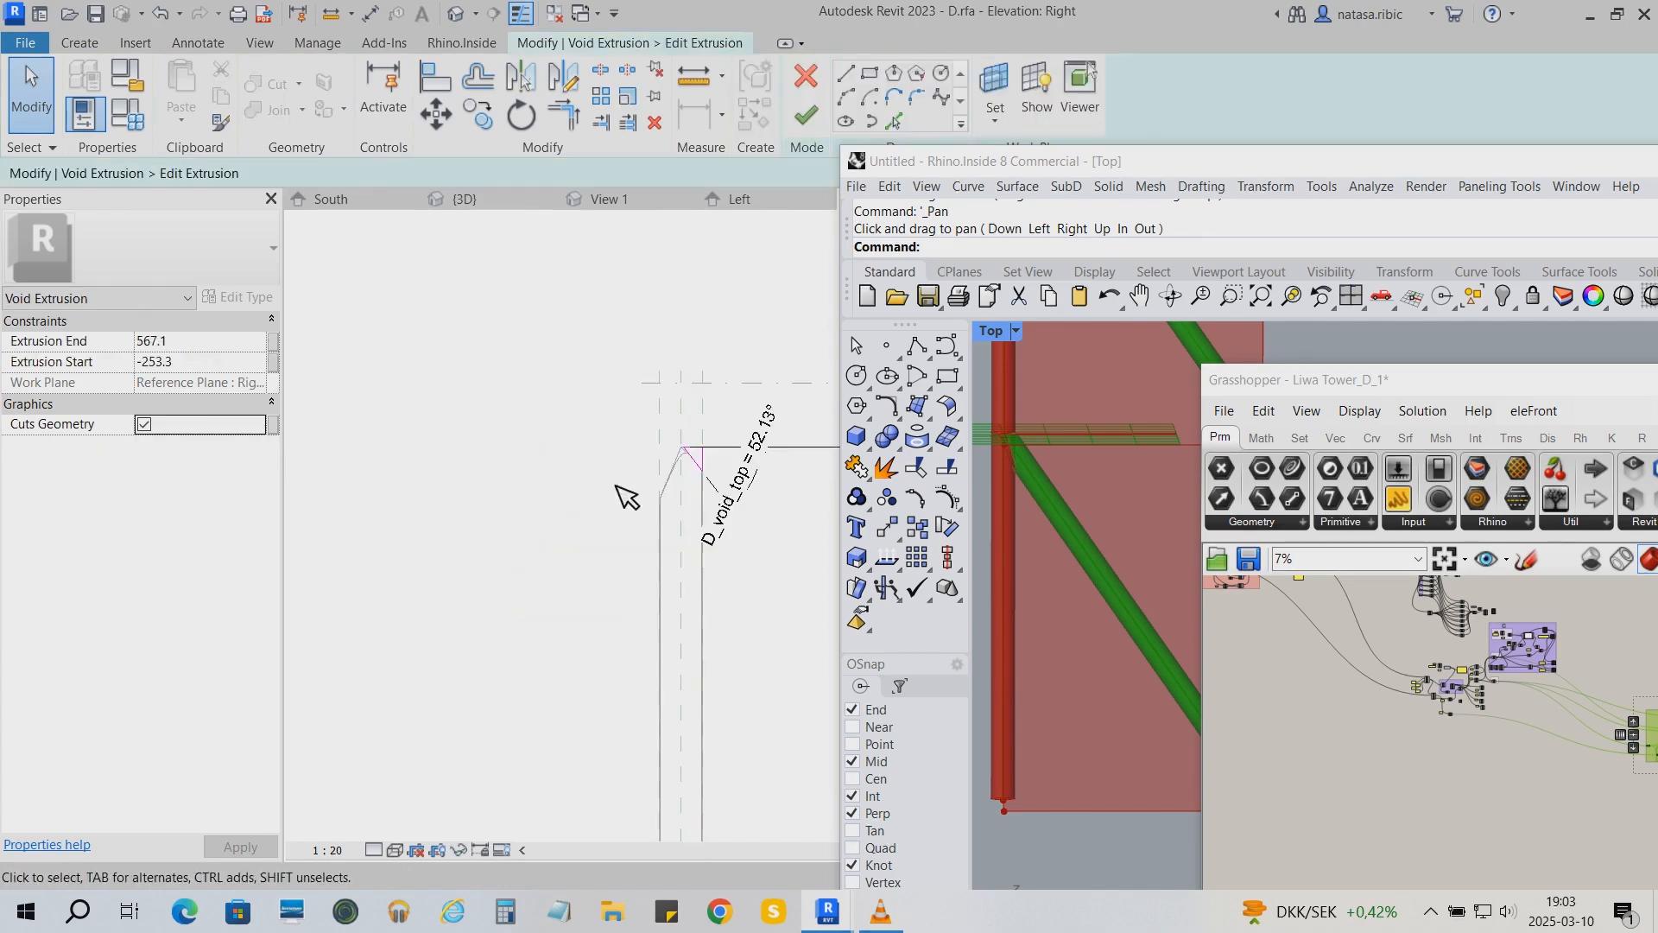
scroll(764, 586, "up", 2)
scroll(643, 554, "down", 2)
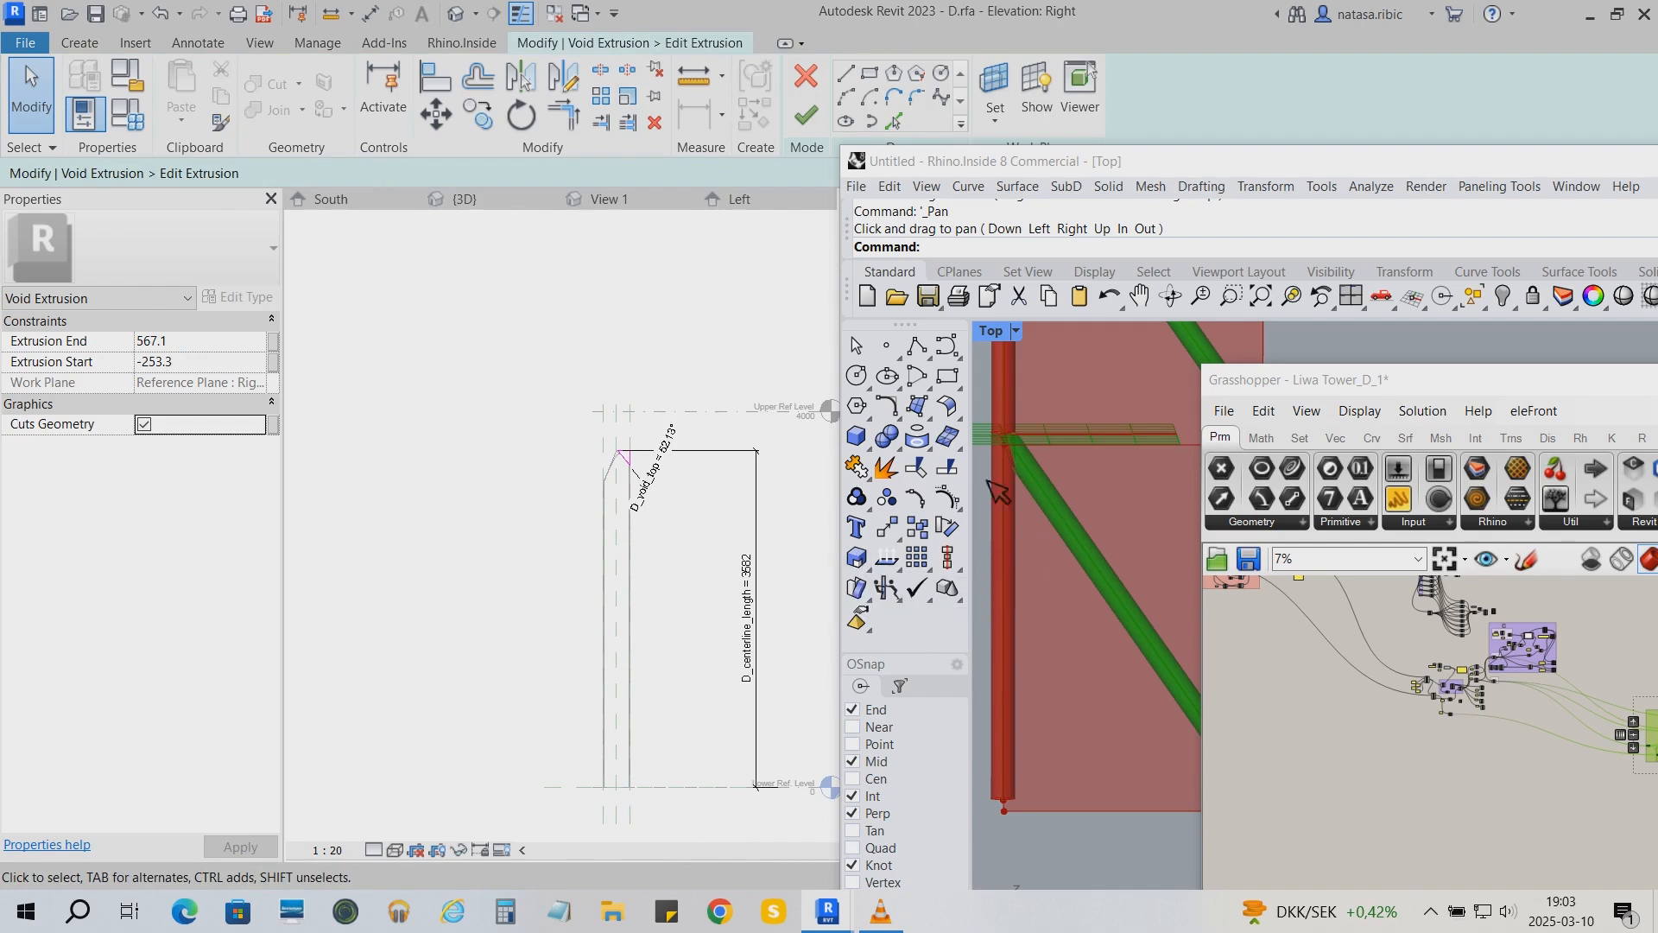
Return to the project's South elevation and check the properties of the diagonal column between Level 6 and Level 7
left_click(333, 200)
scroll(445, 351, "up", 4)
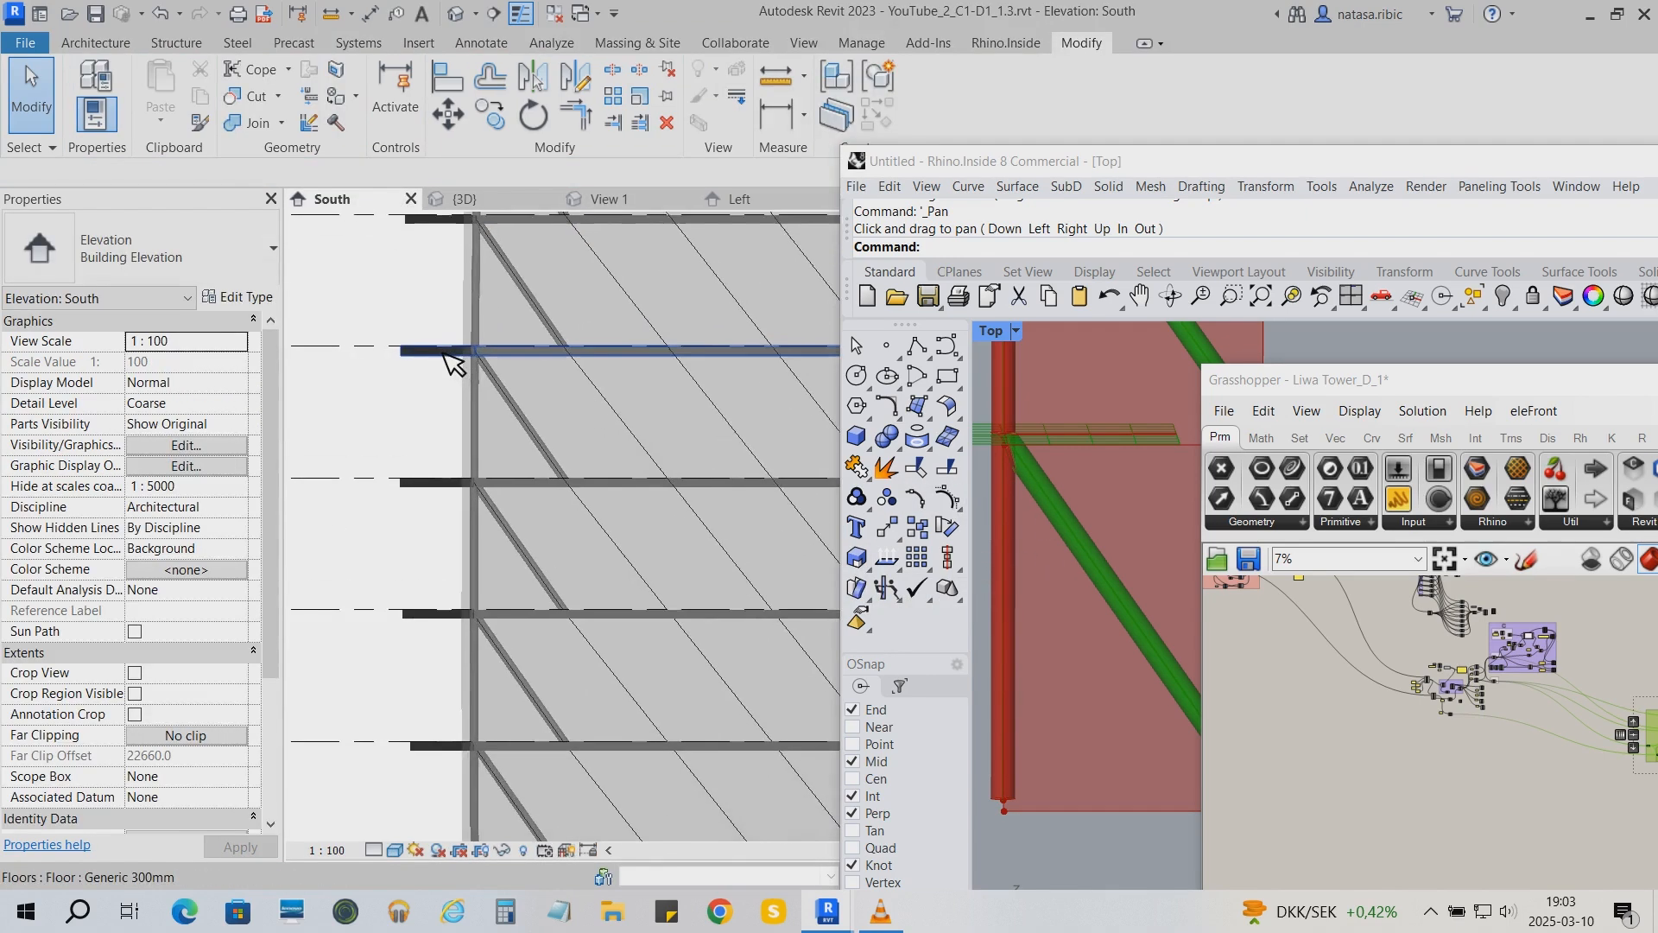
left_click(604, 443)
scroll(555, 324, "up", 3)
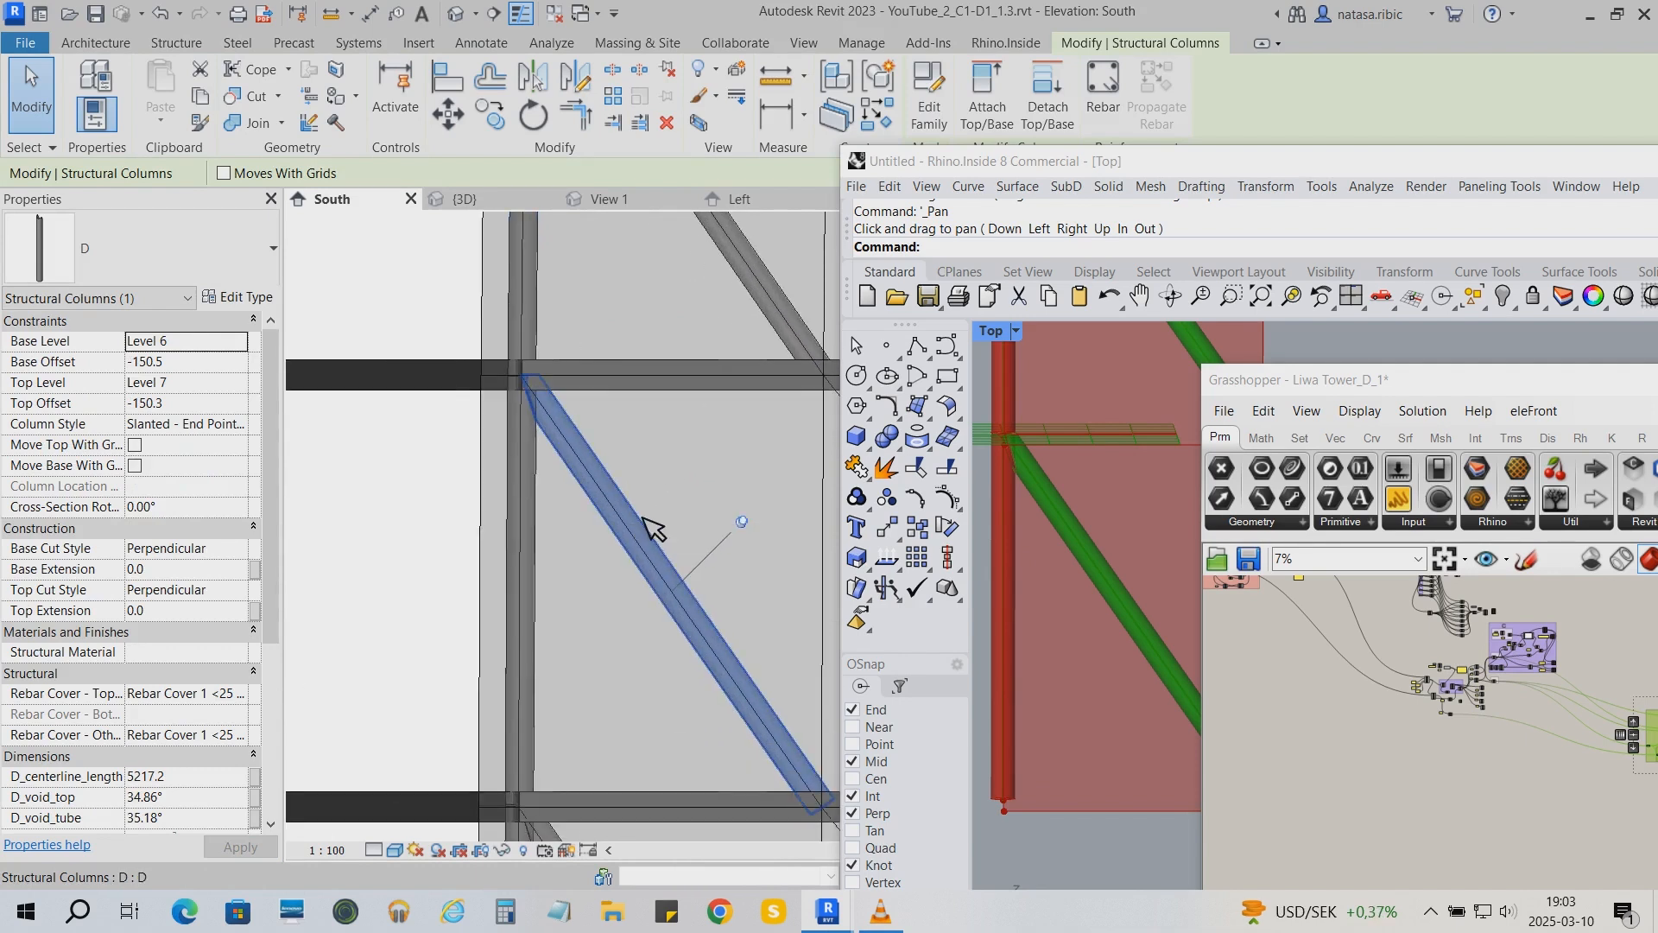
scroll(453, 488, "down", 4)
left_click(453, 488)
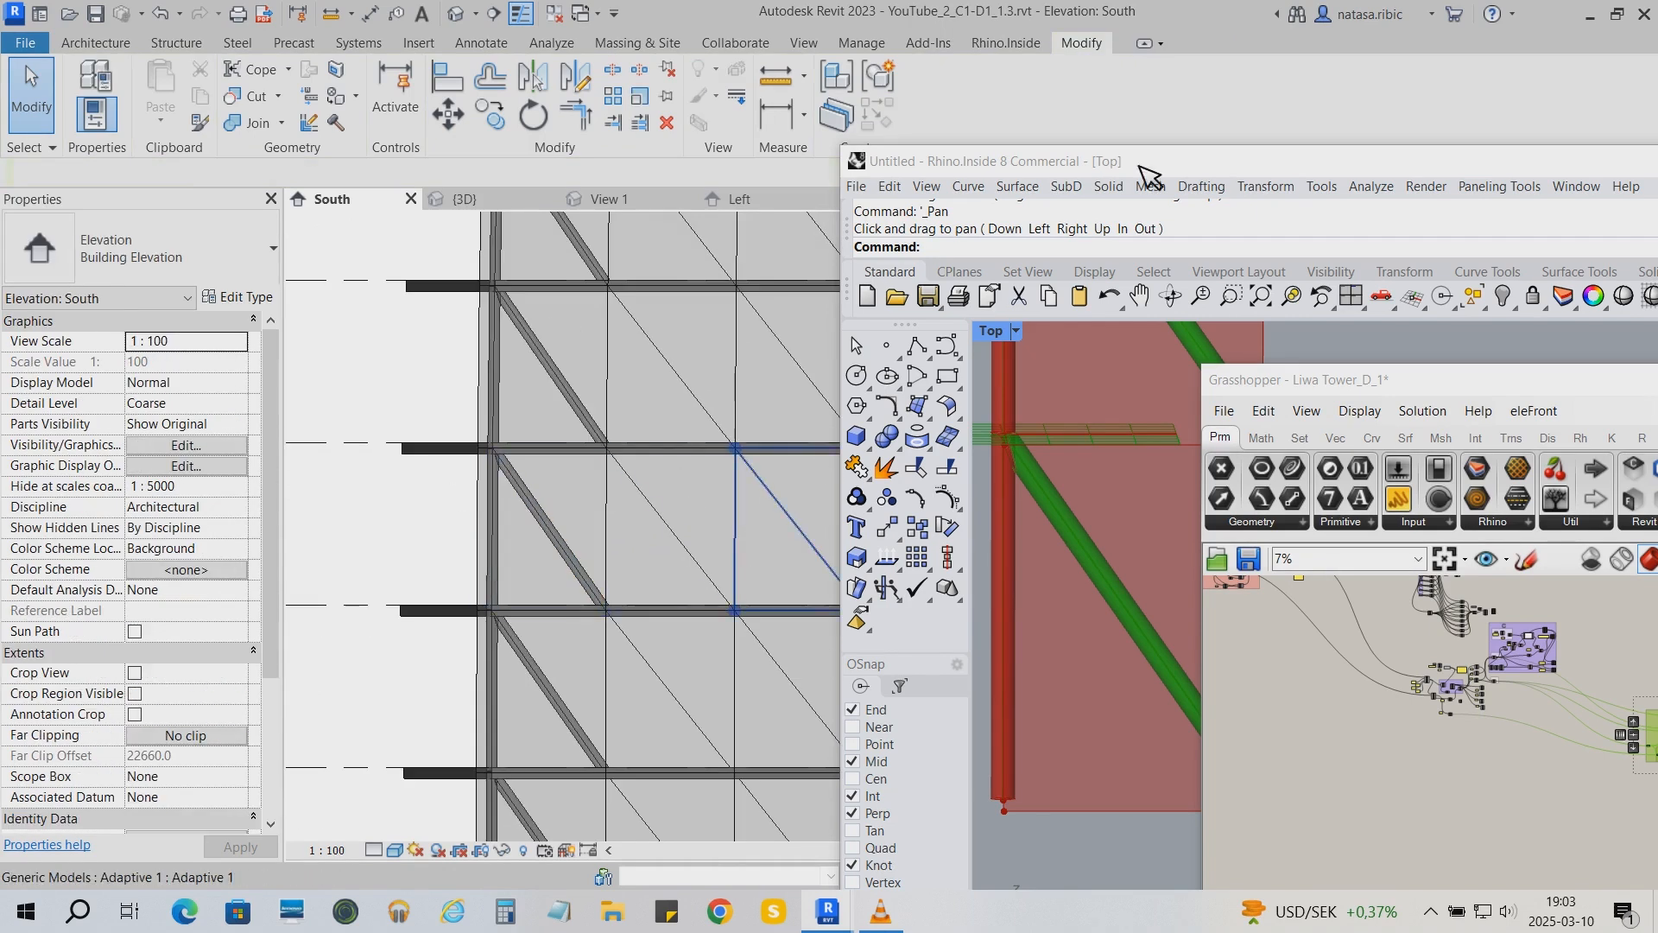
Hide the Floors and Generic Models categories in the South elevation through its Visibility/Graphic Overrides
left_click_drag(1137, 165, 985, 123)
key("v")
key("g")
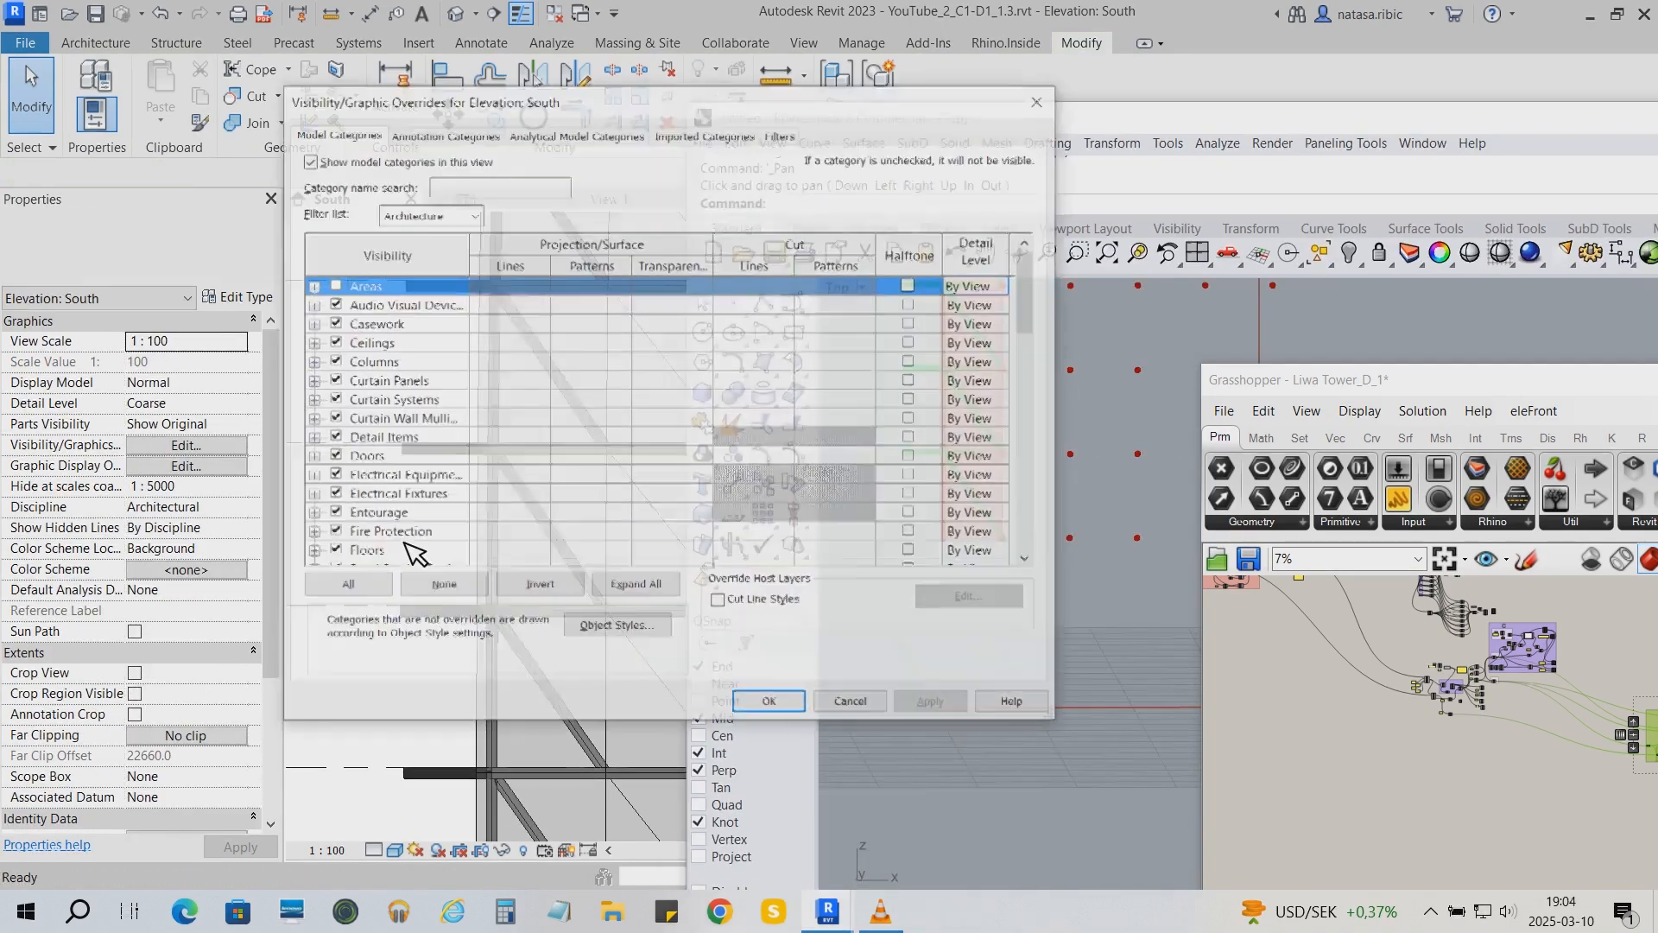
scroll(449, 486, "down", 3)
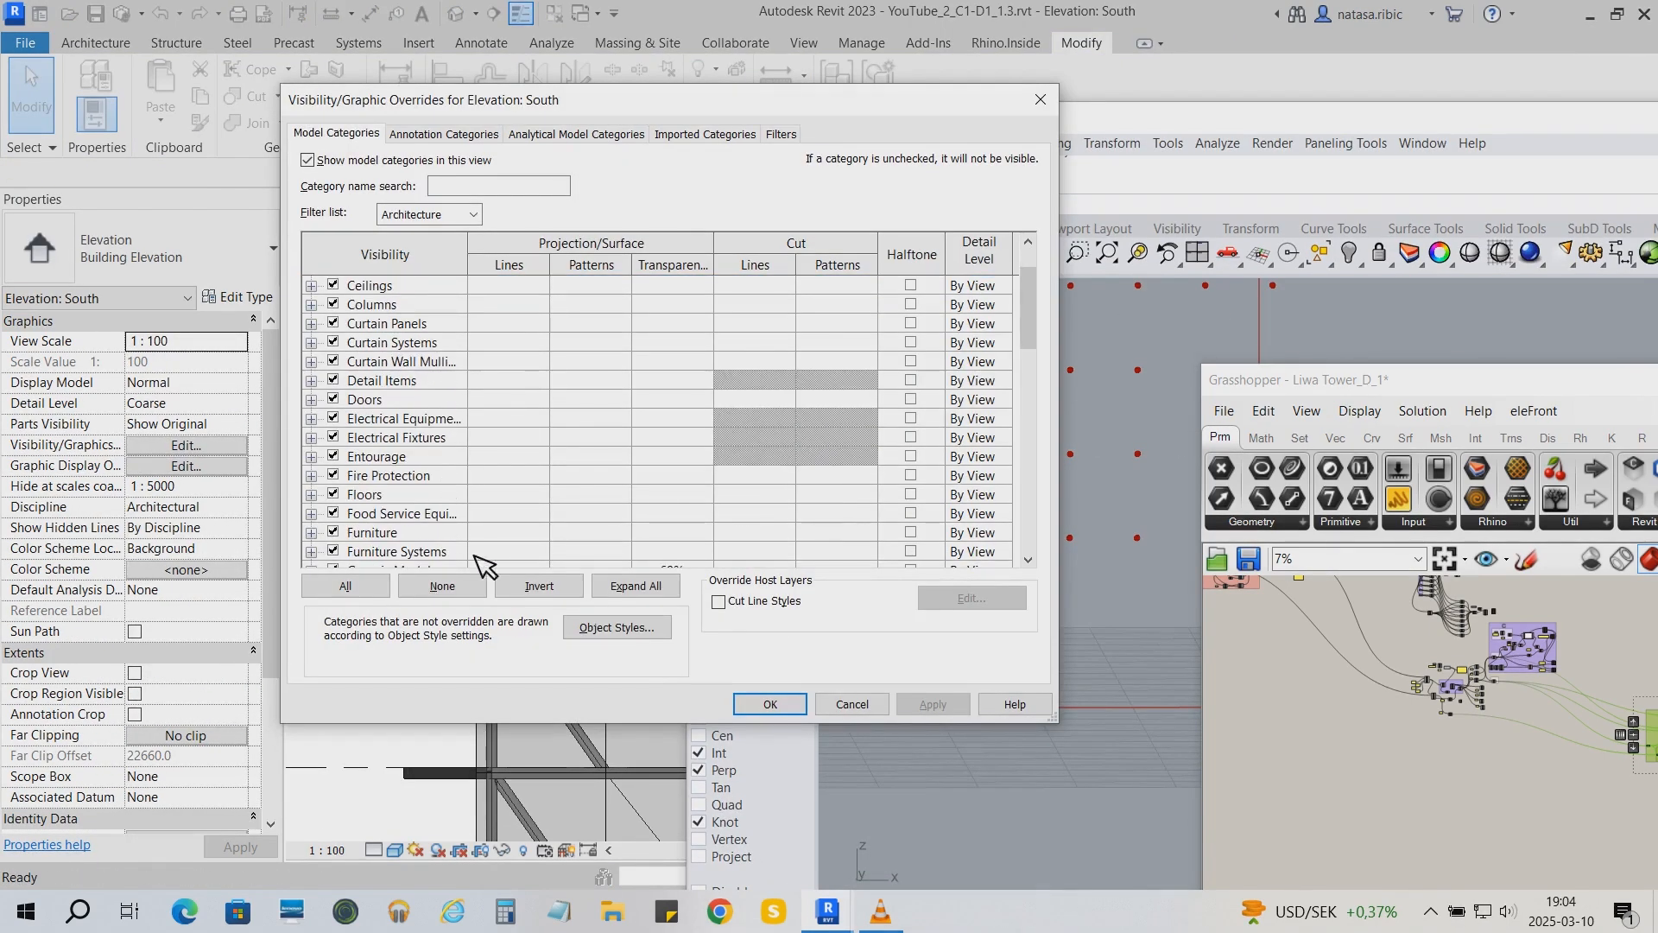
left_click(344, 493)
scroll(346, 501, "down", 3)
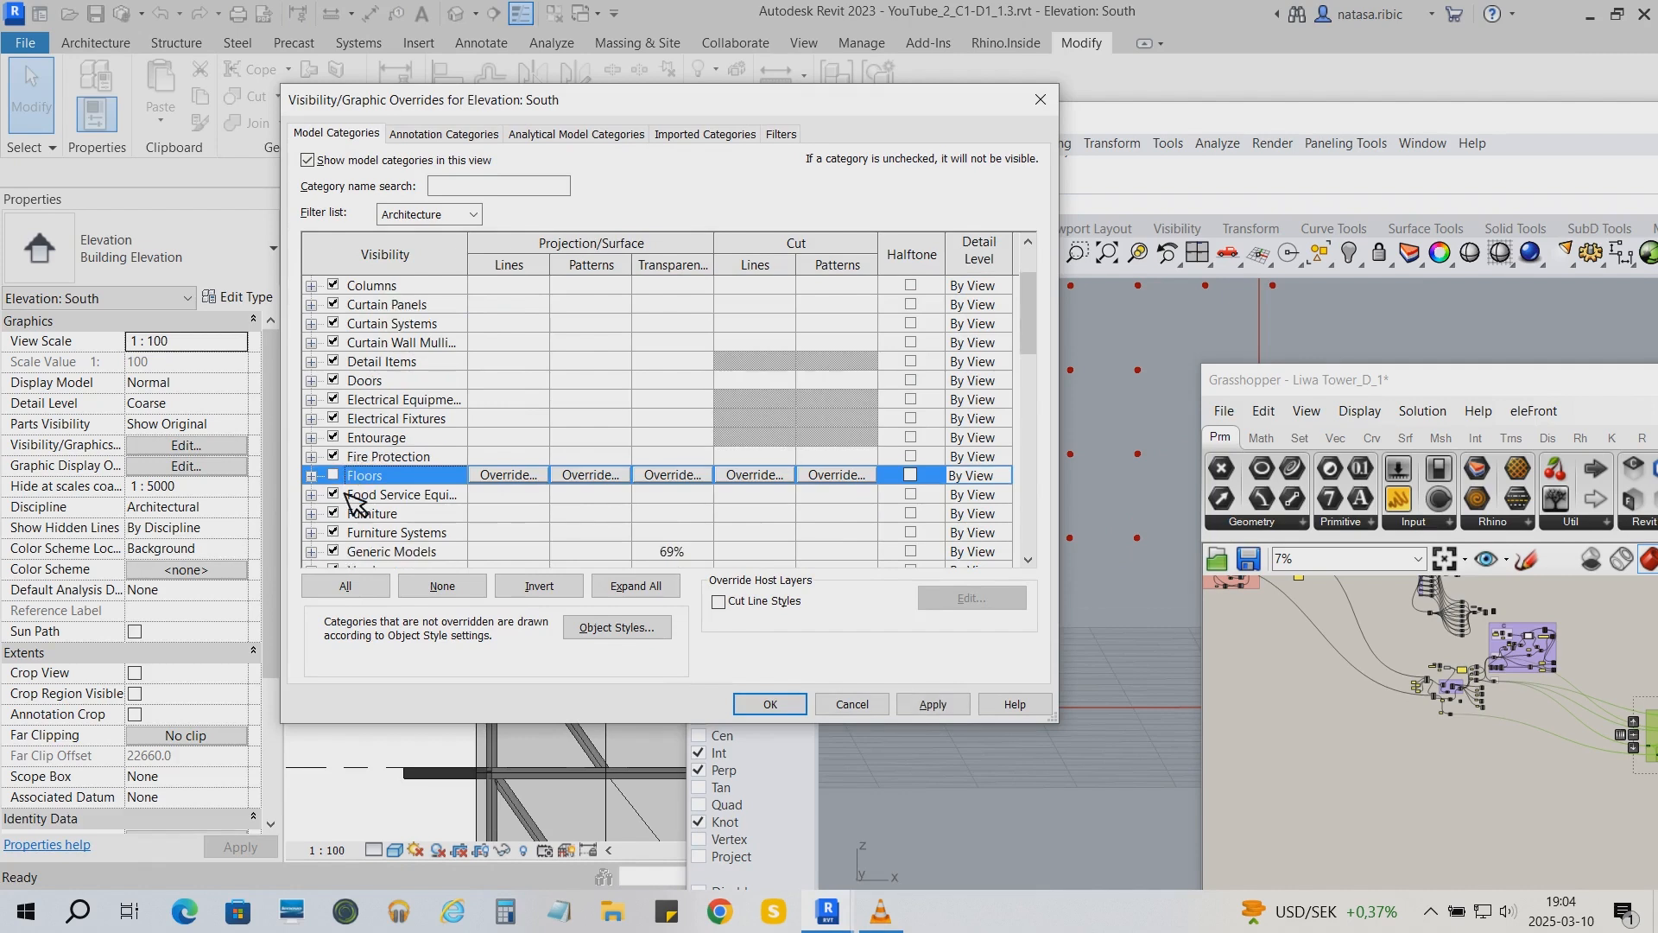
left_click(346, 512)
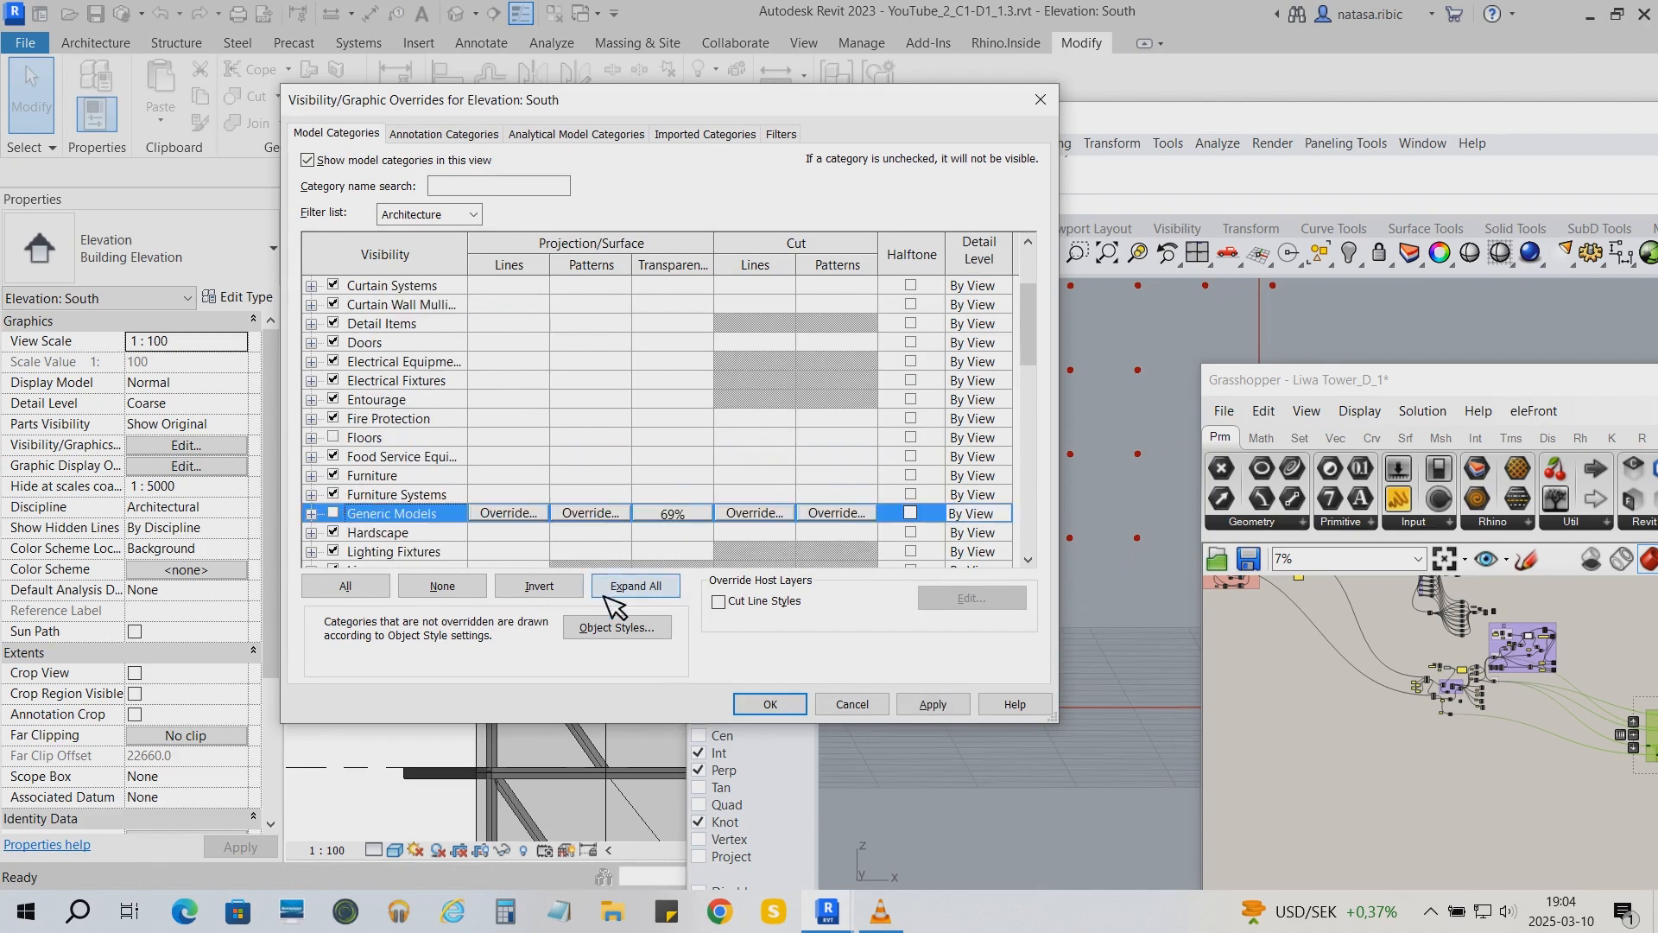
left_click(774, 704)
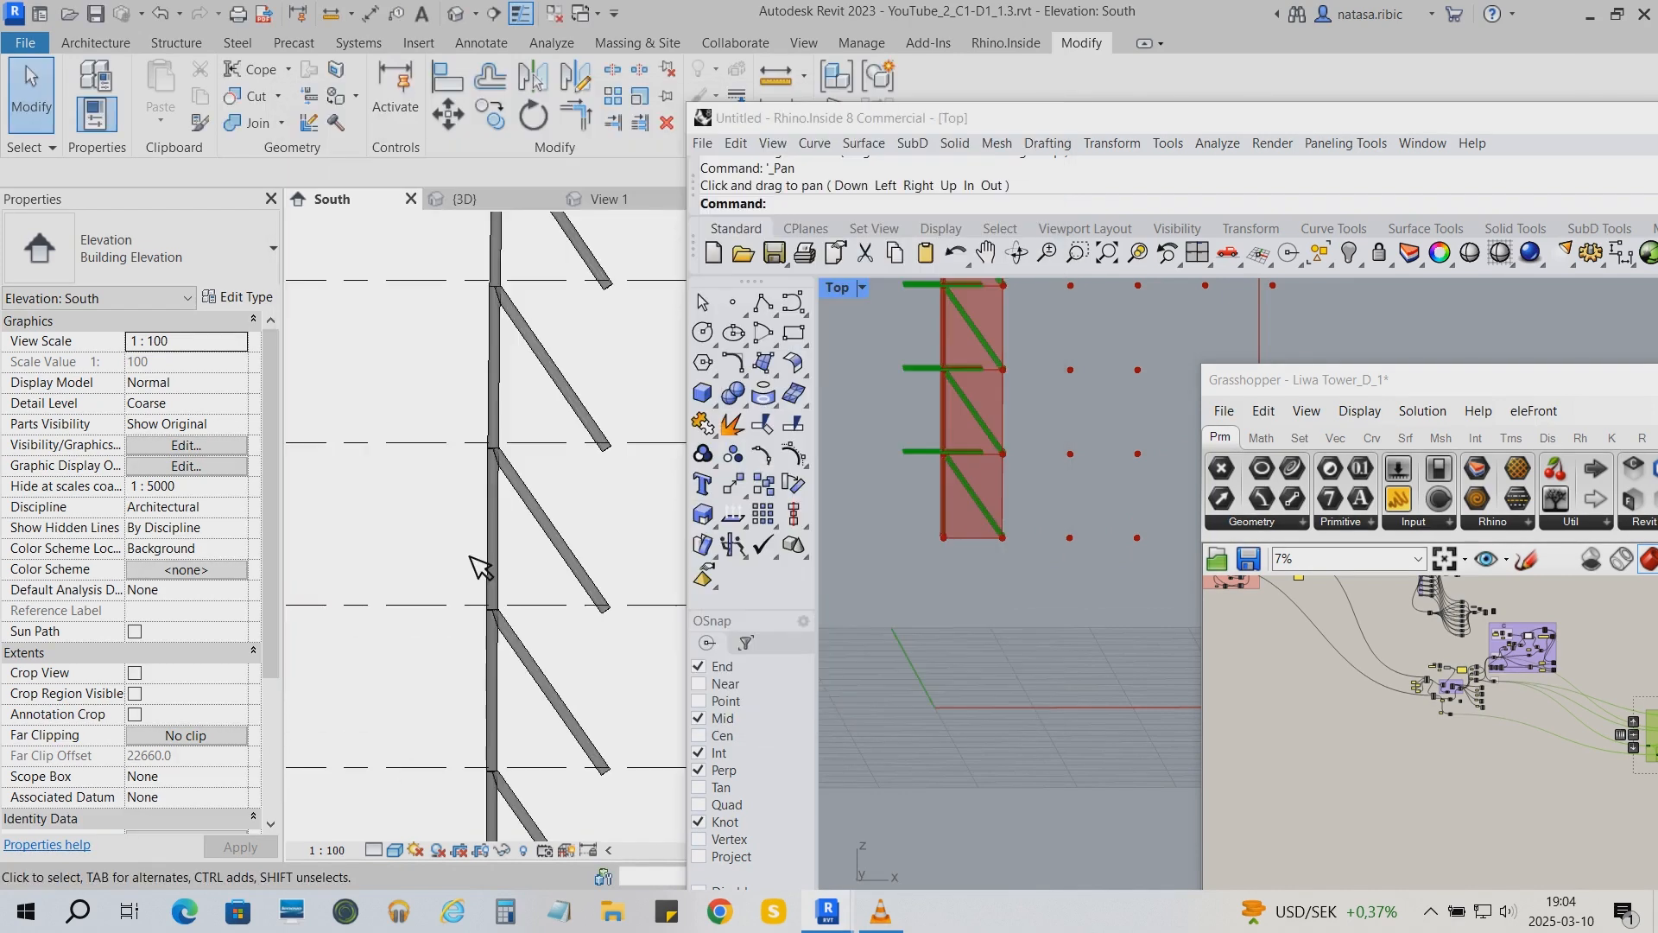
Select all instances of the diagonal structural column D starting from one of them, and delete them
scroll(472, 558, "up", 1)
left_click(610, 561)
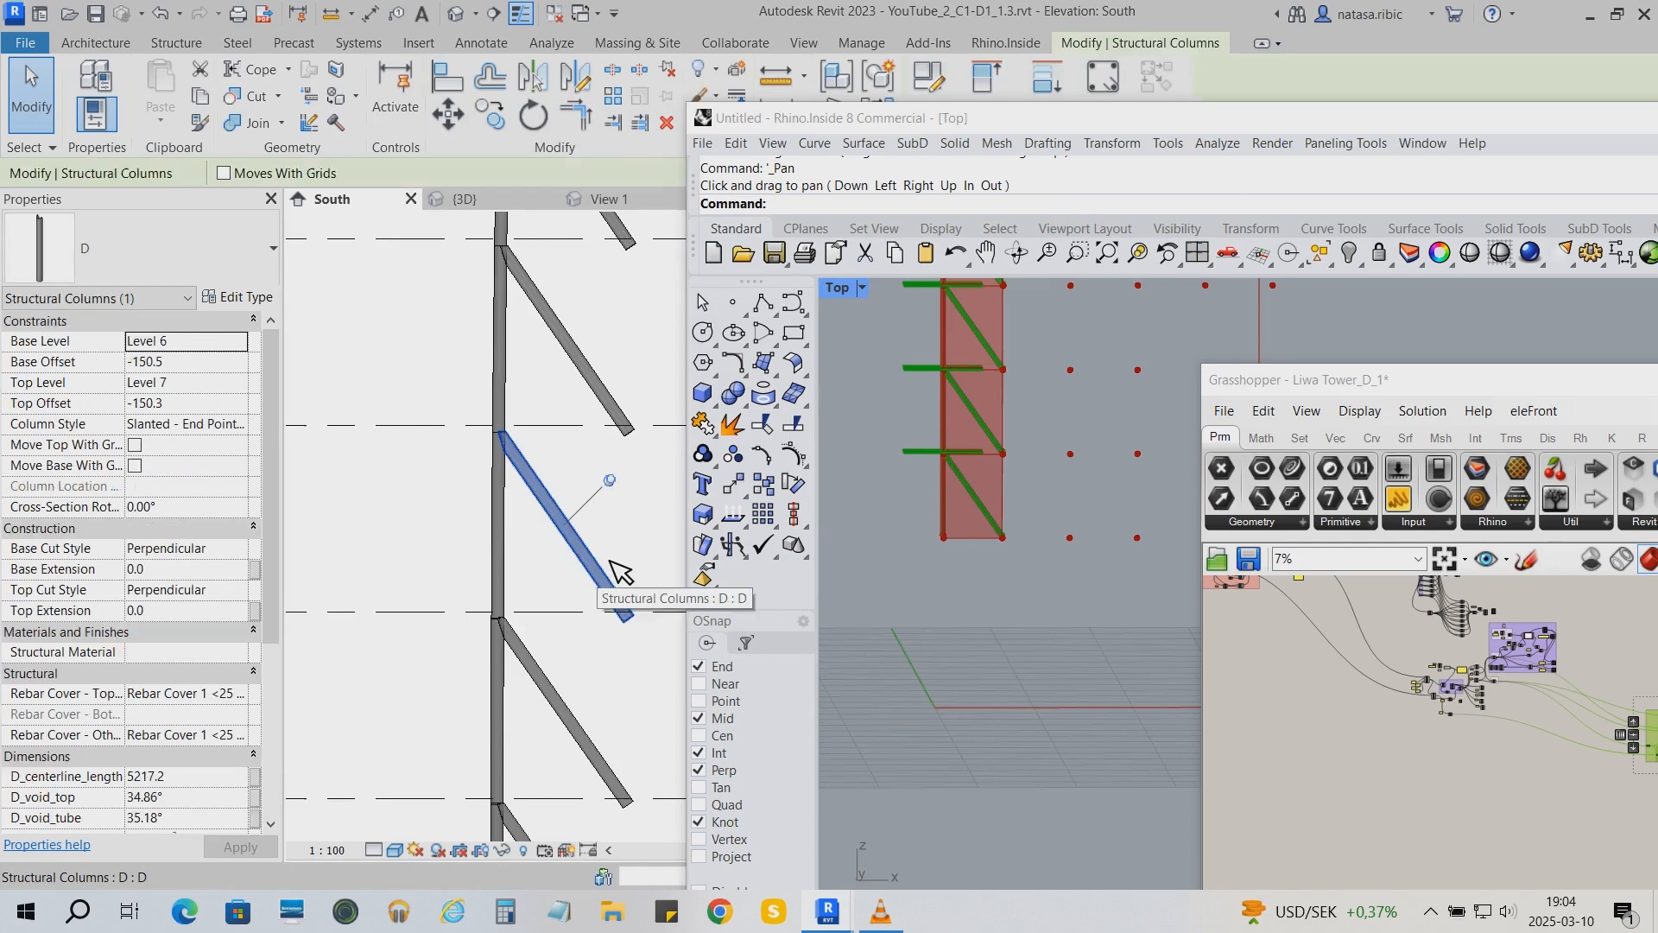
right_click(620, 570)
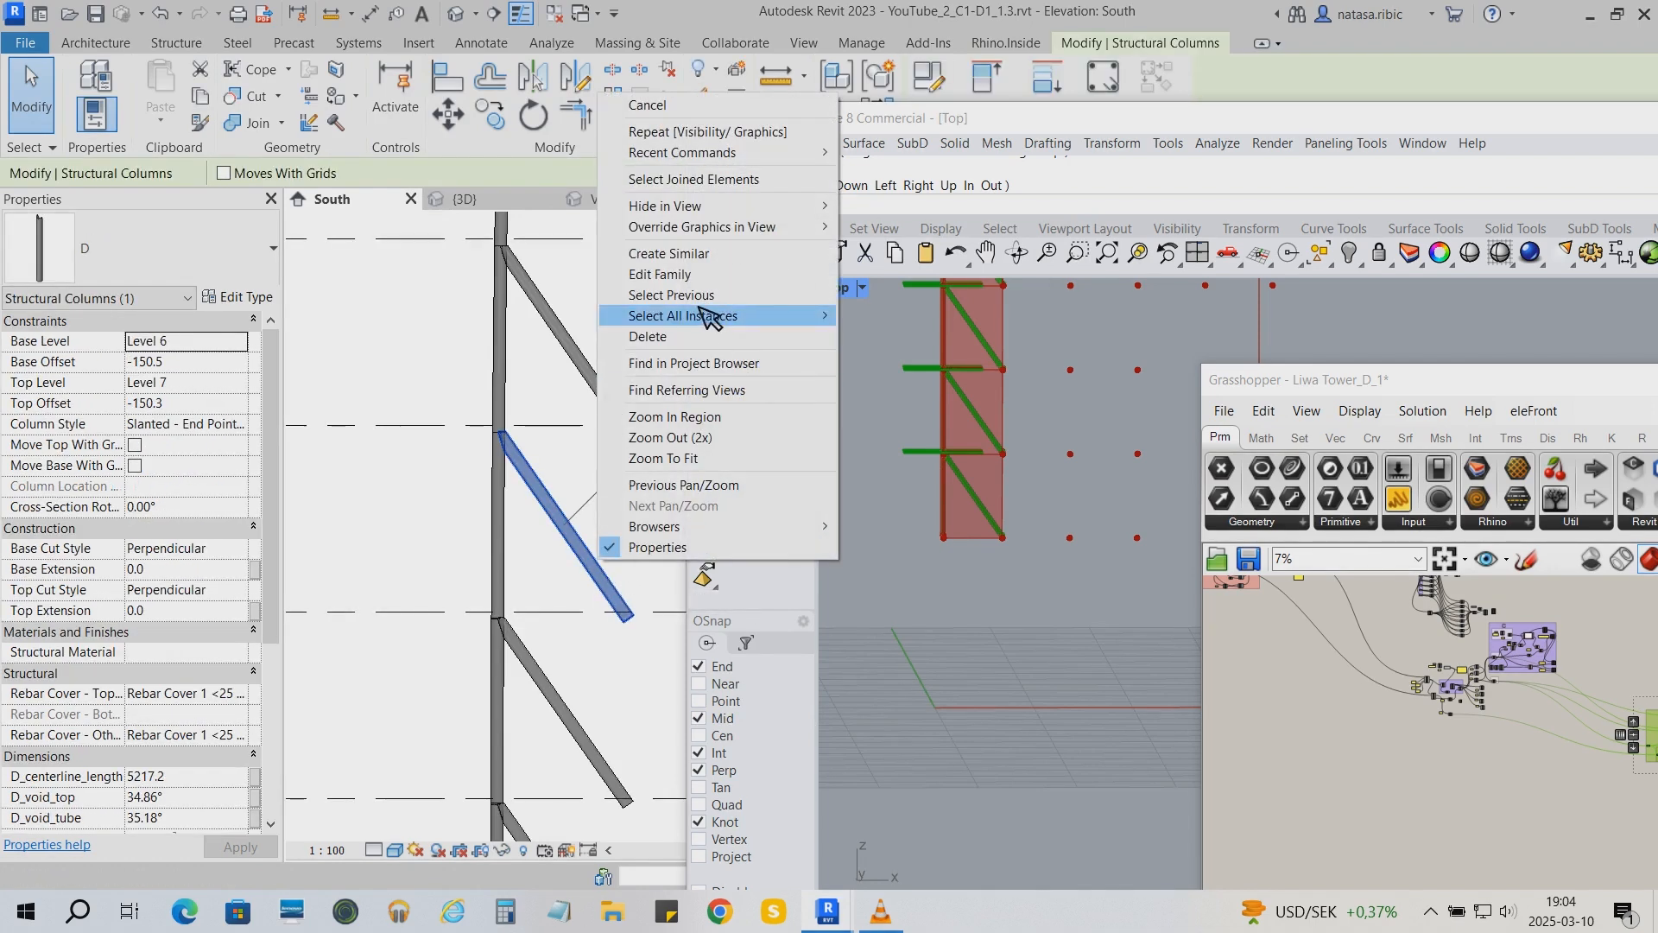
mouse_move(710, 316)
left_click(899, 316)
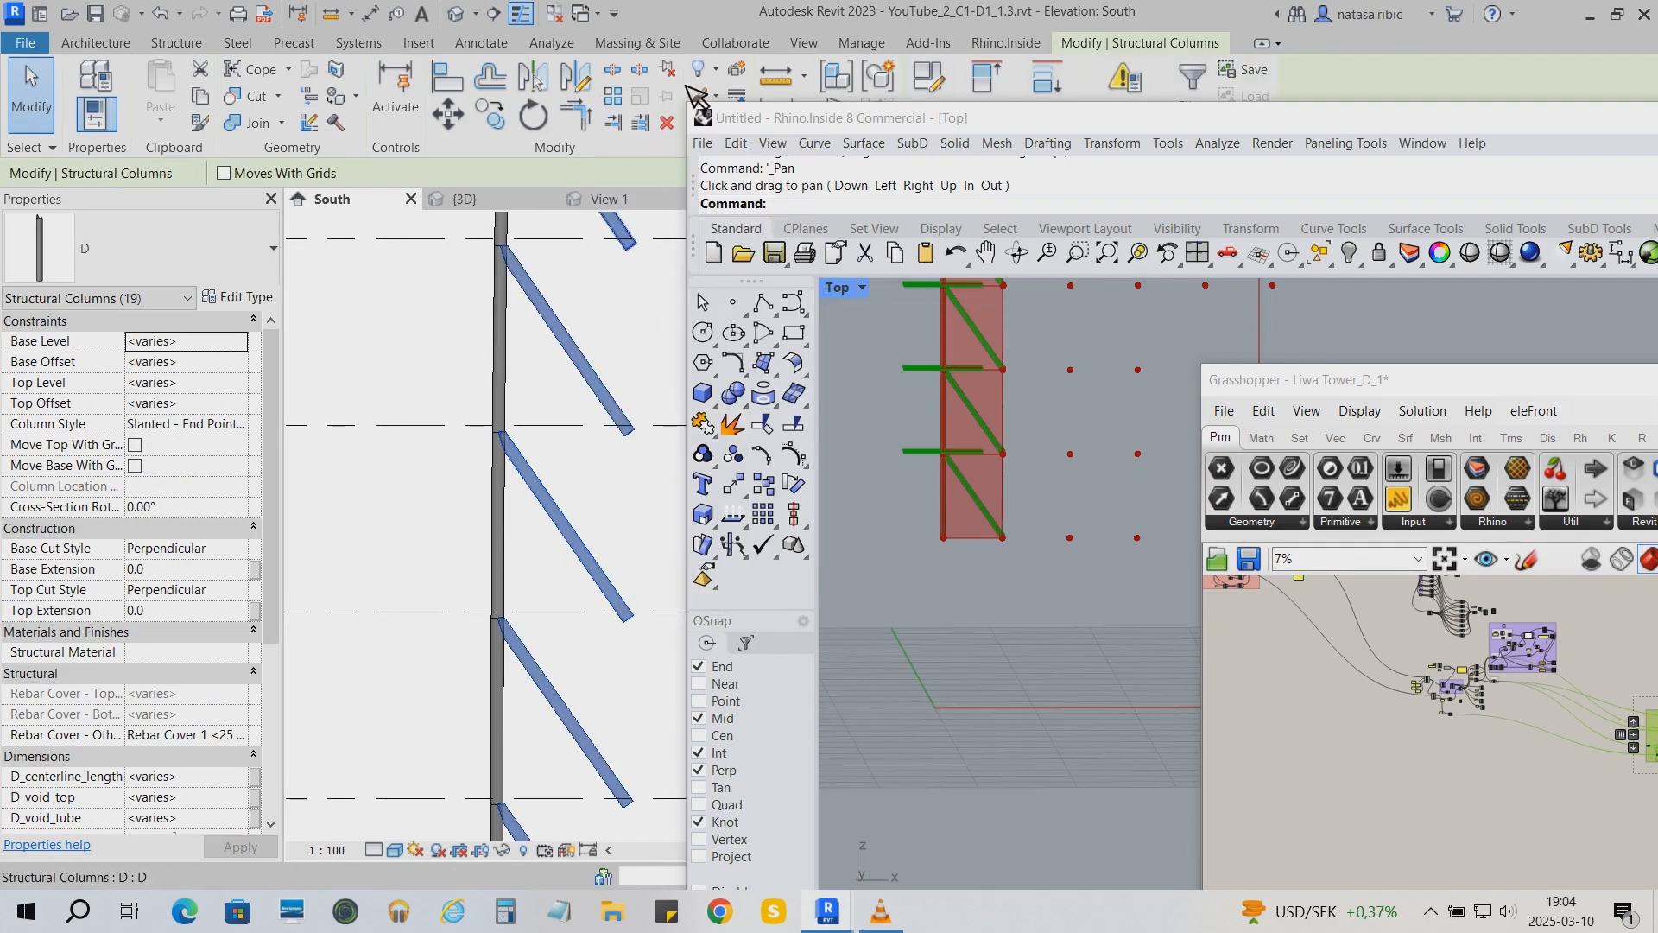
key("Delete")
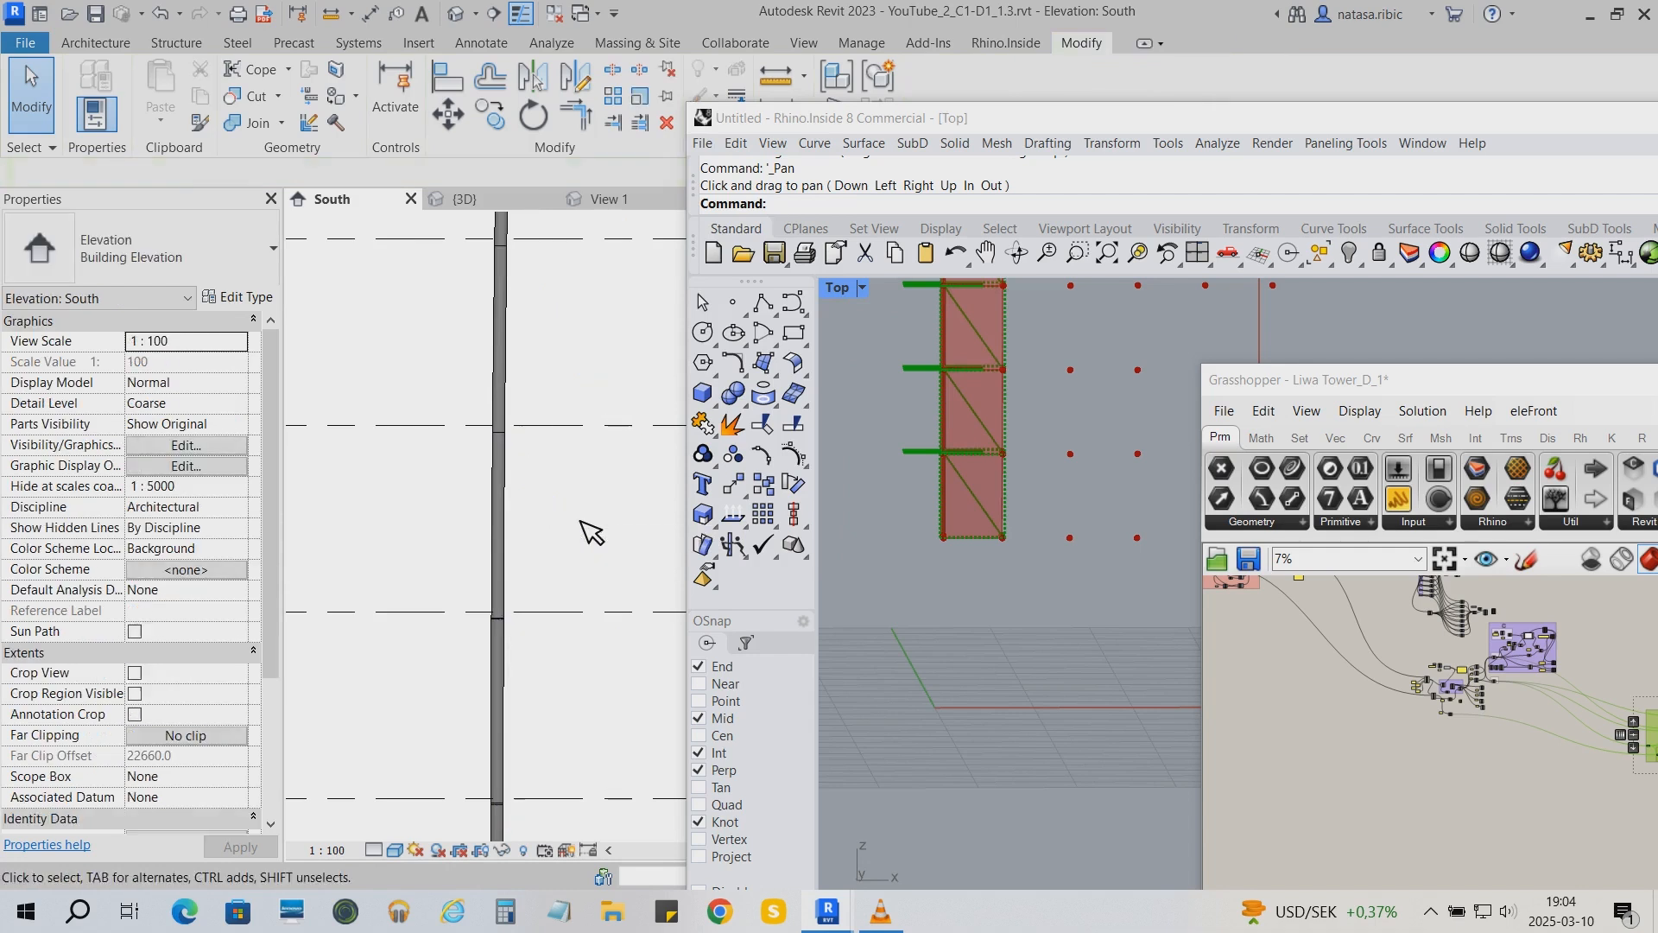
In Grasshopper, delete the green component group downstream of the purple C group
scroll(431, 511, "down", 5)
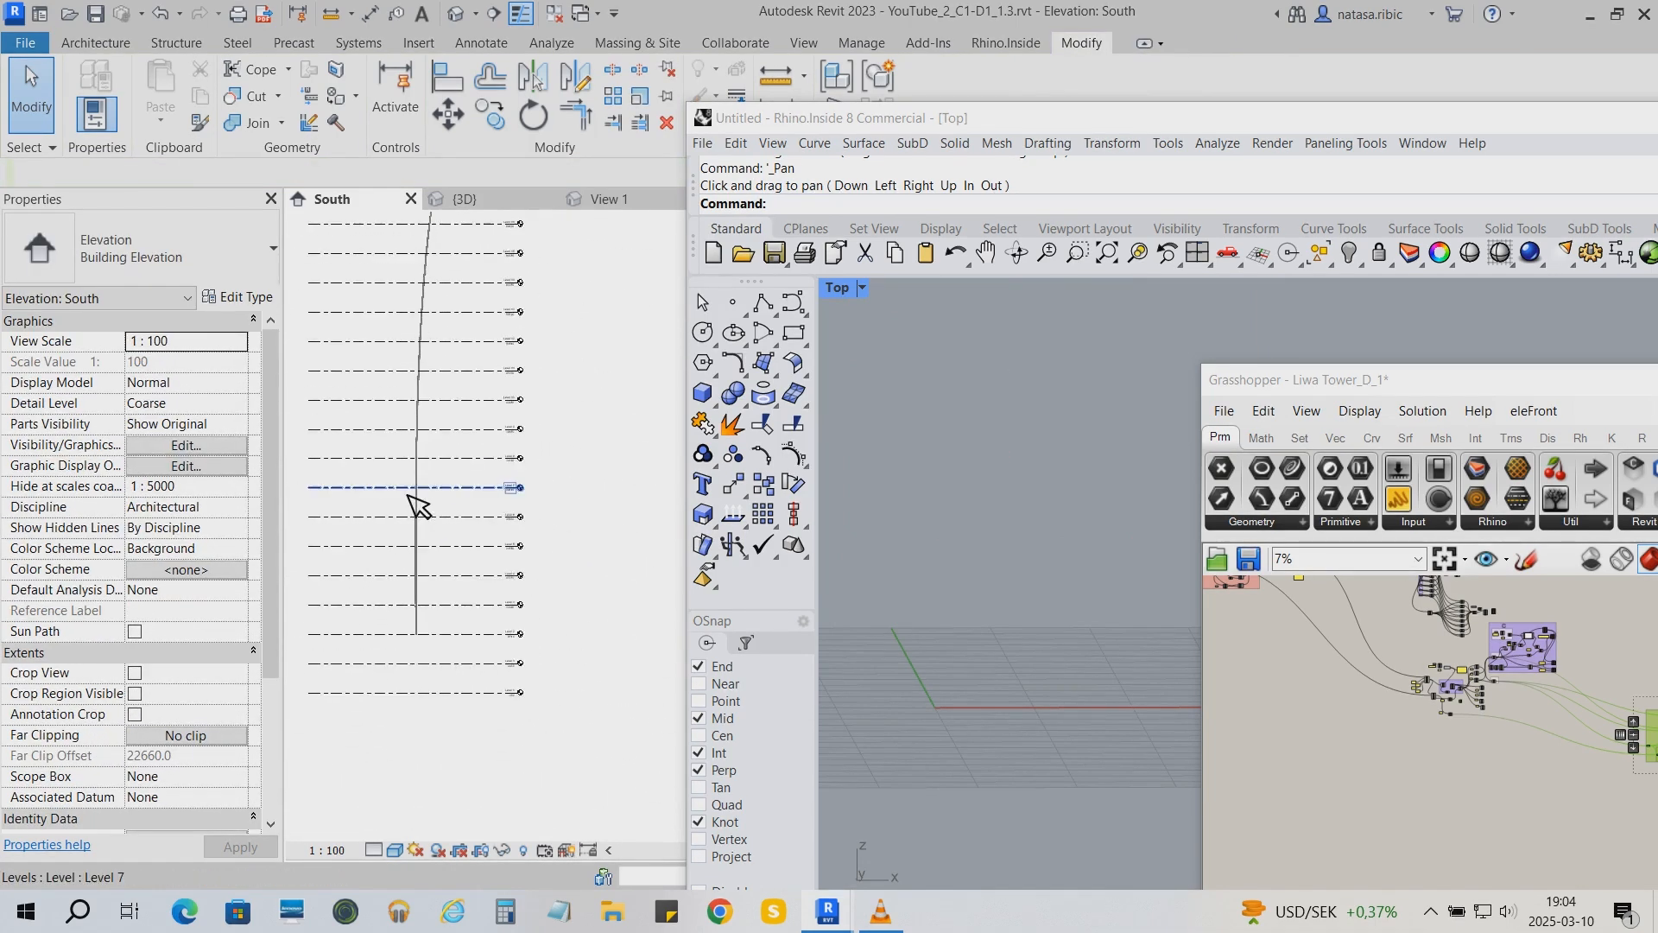
left_click_drag(1330, 382, 1071, 189)
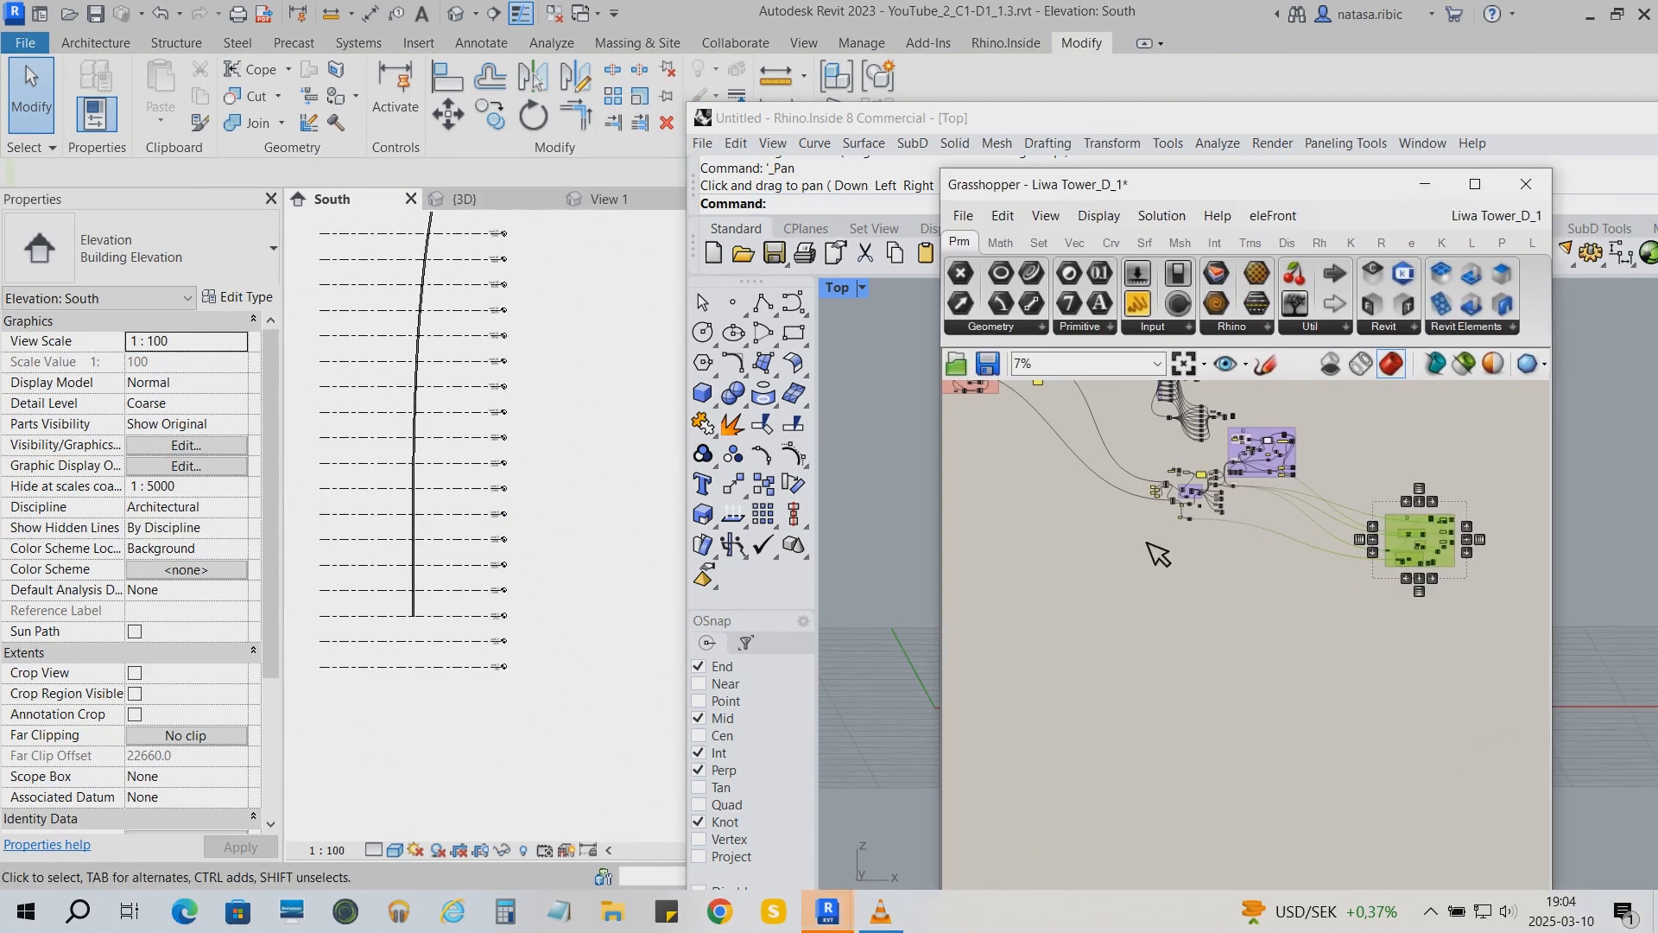
left_click(1414, 641)
left_click_drag(1521, 658, 1368, 498)
key("Delete")
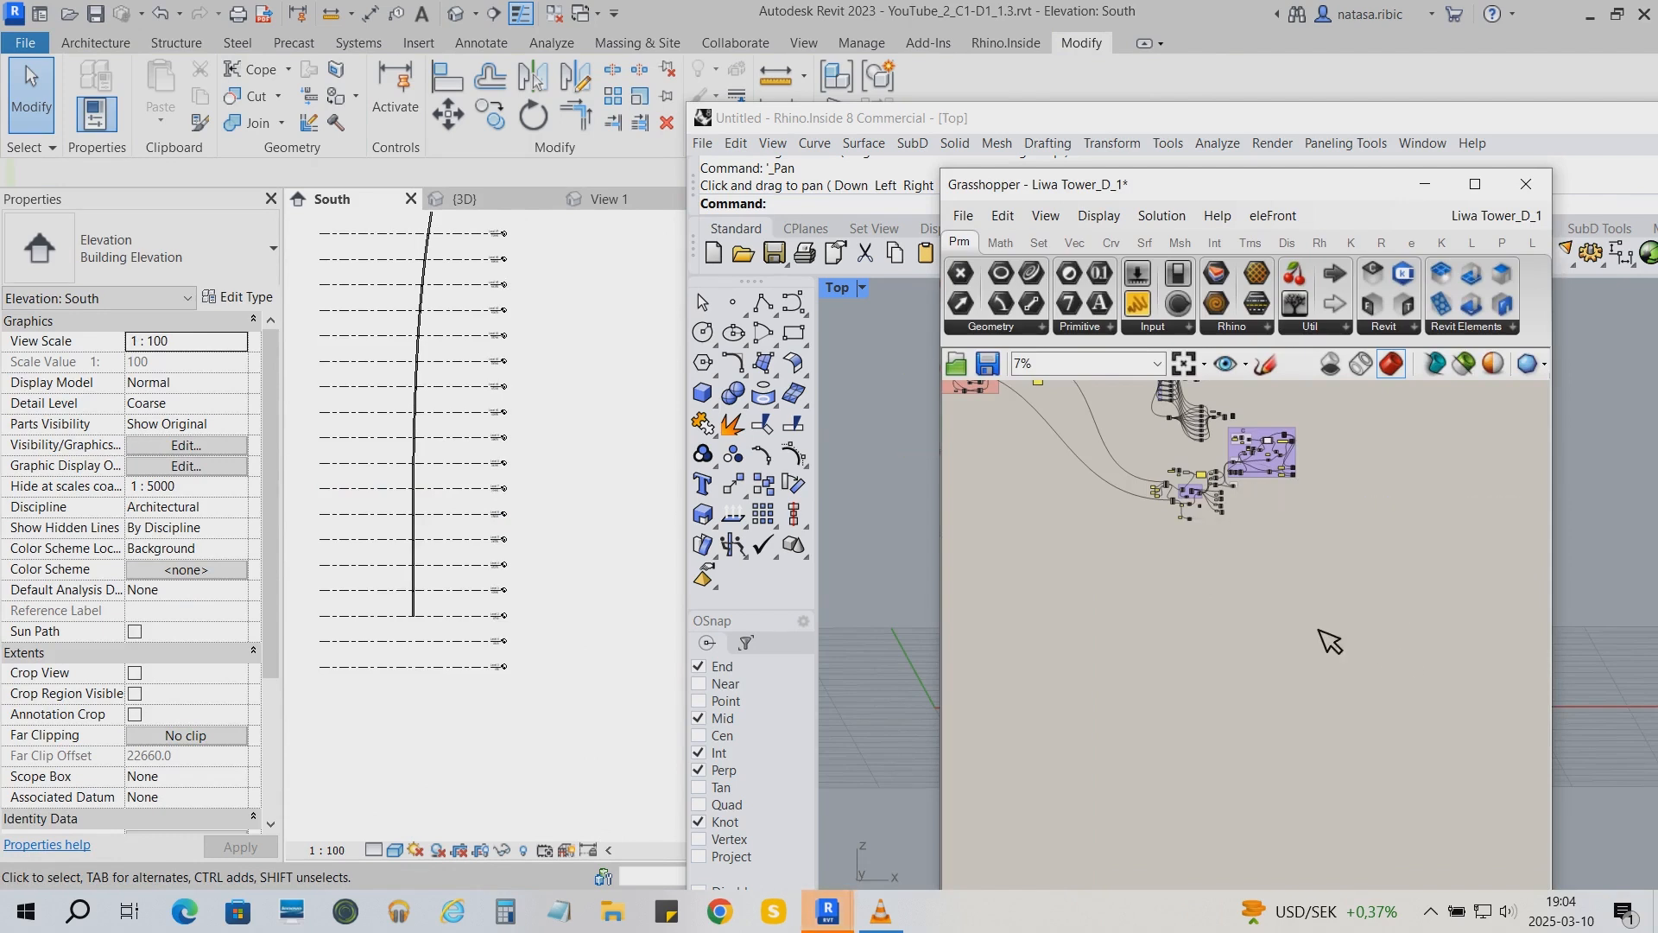
scroll(1160, 433, "up", 1)
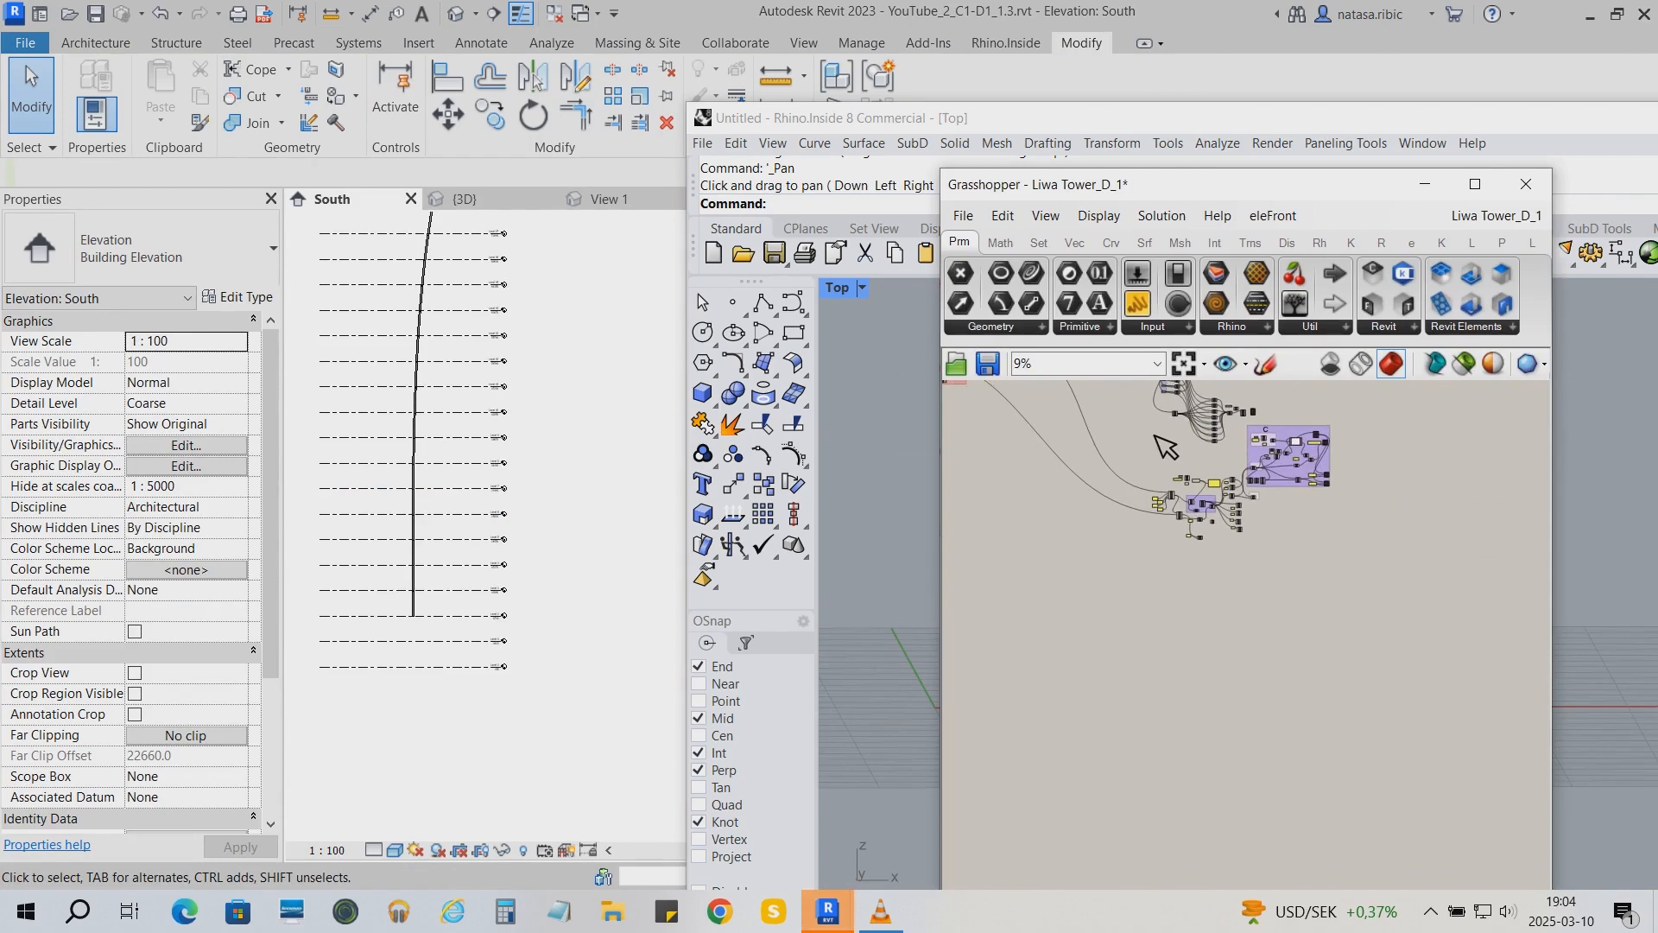
Close the open views of the family D.rfa in Revit without saving changes, leaving only the project's South elevation
left_click_drag(1062, 184, 1154, 193)
left_click_drag(986, 120, 1273, 140)
left_click(909, 191)
left_click(964, 199)
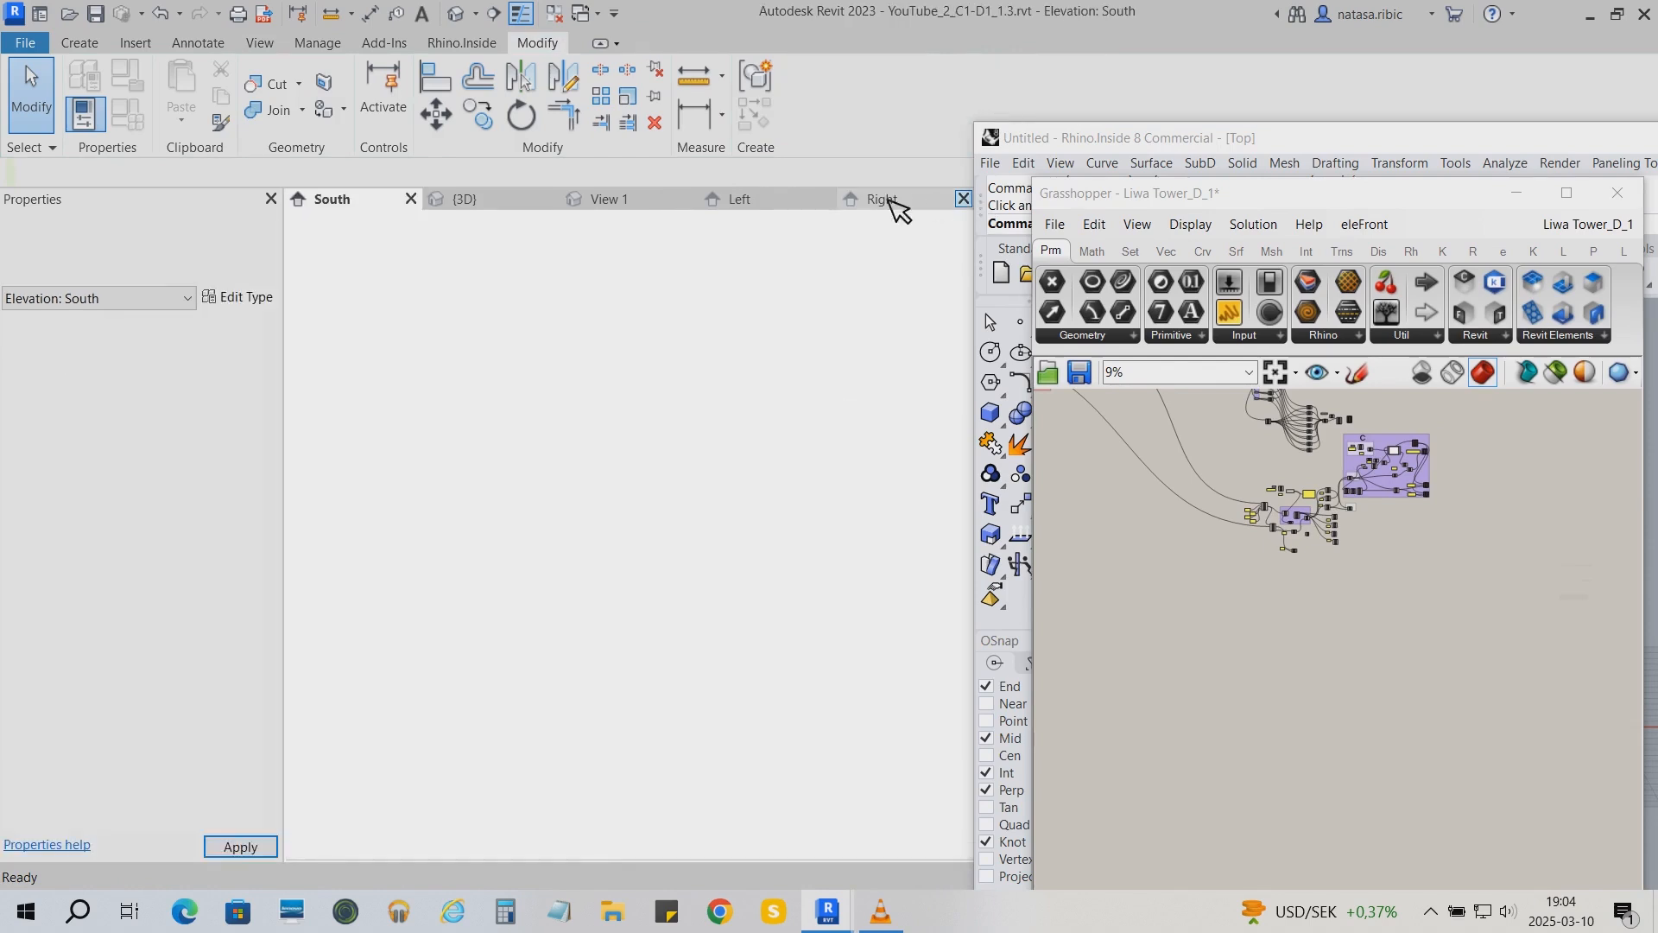
left_click(832, 200)
left_click(688, 199)
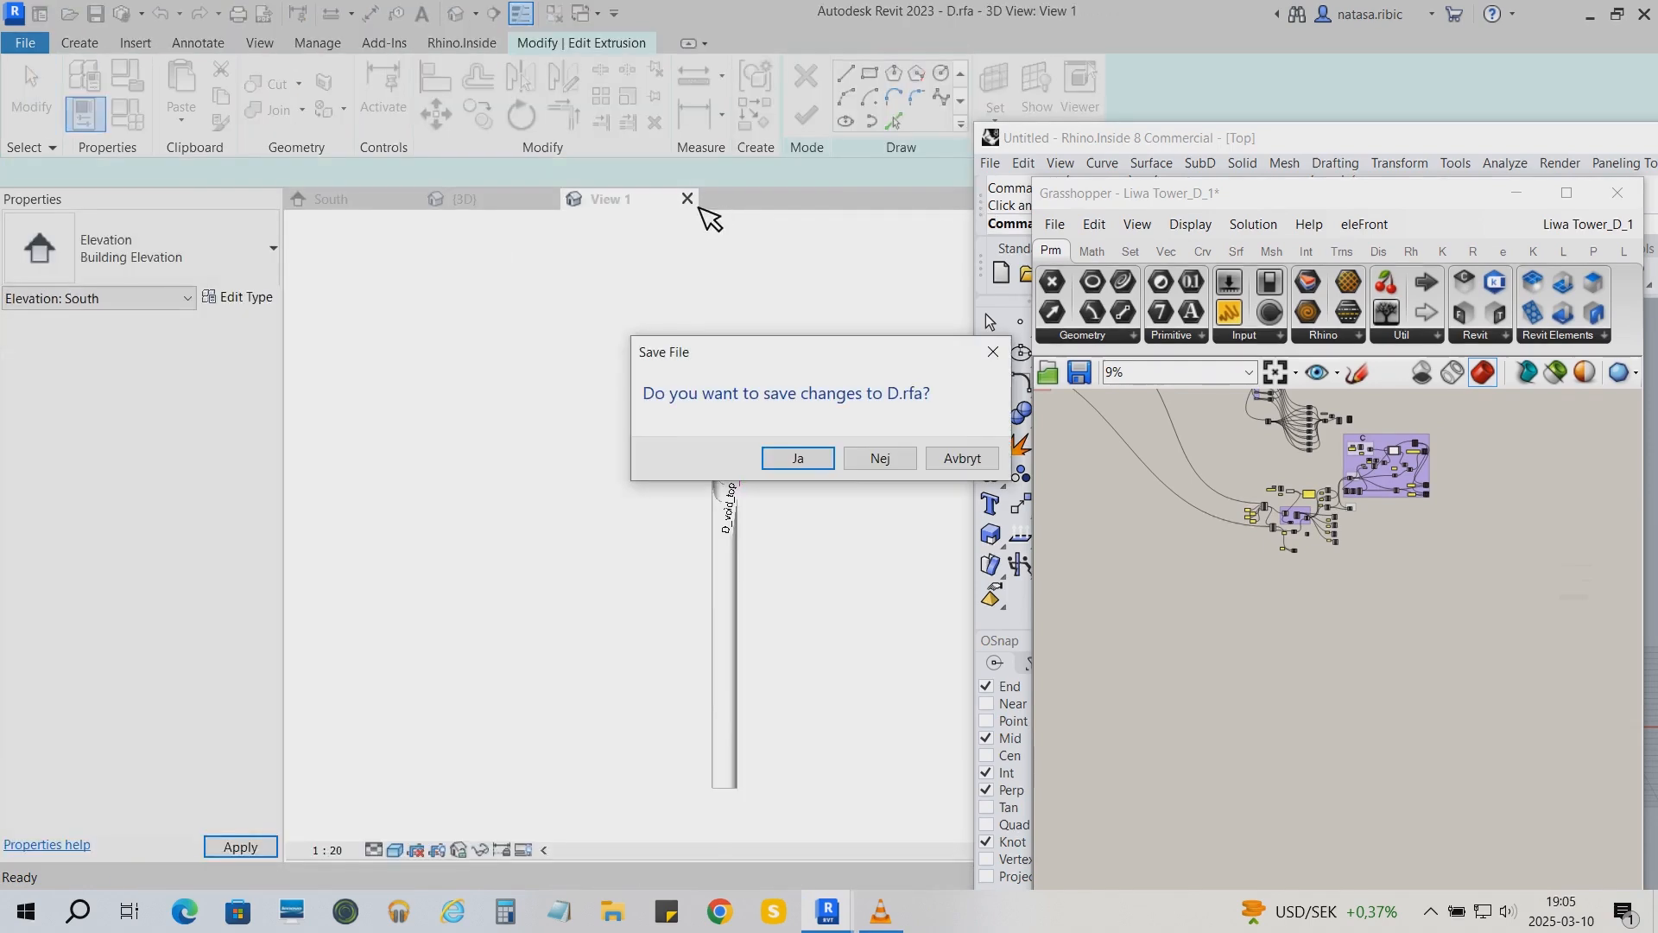
left_click(884, 460)
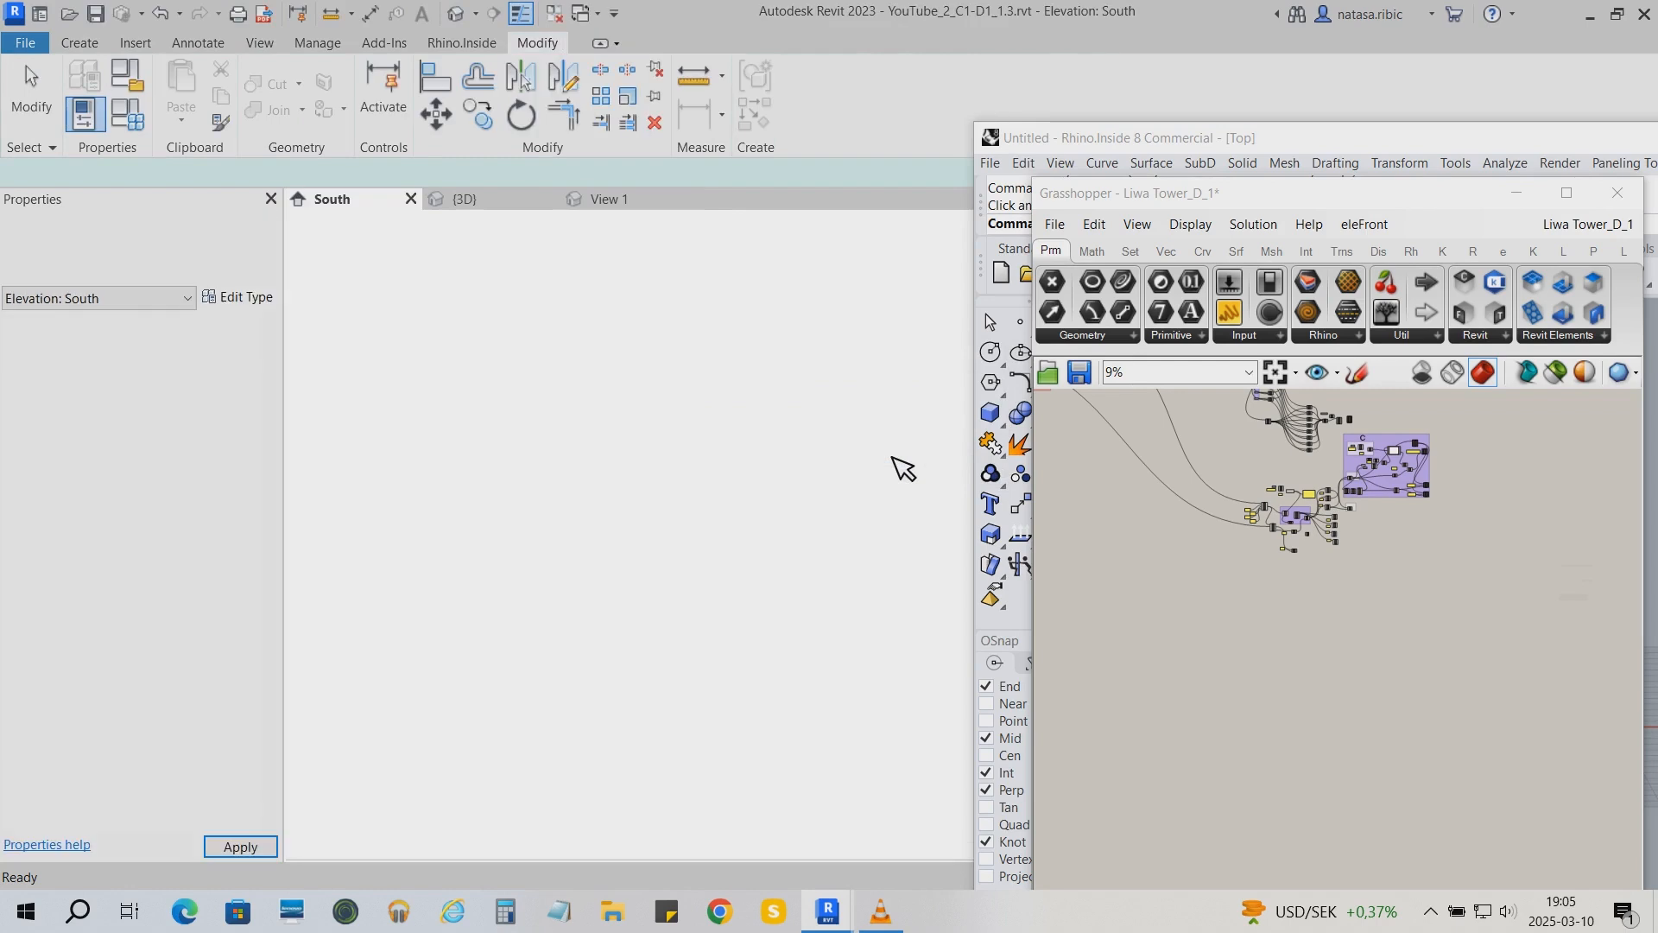
left_click_drag(494, 197, 791, 577)
In Grasshopper, place a Curve parameter beside the Diagonal line component and feed it from that component's line output
mouse_move(1278, 193)
left_mouse_down()
mouse_move(1121, 130)
mouse_move(1124, 108)
left_mouse_up()
scroll(1270, 469, "up", 3)
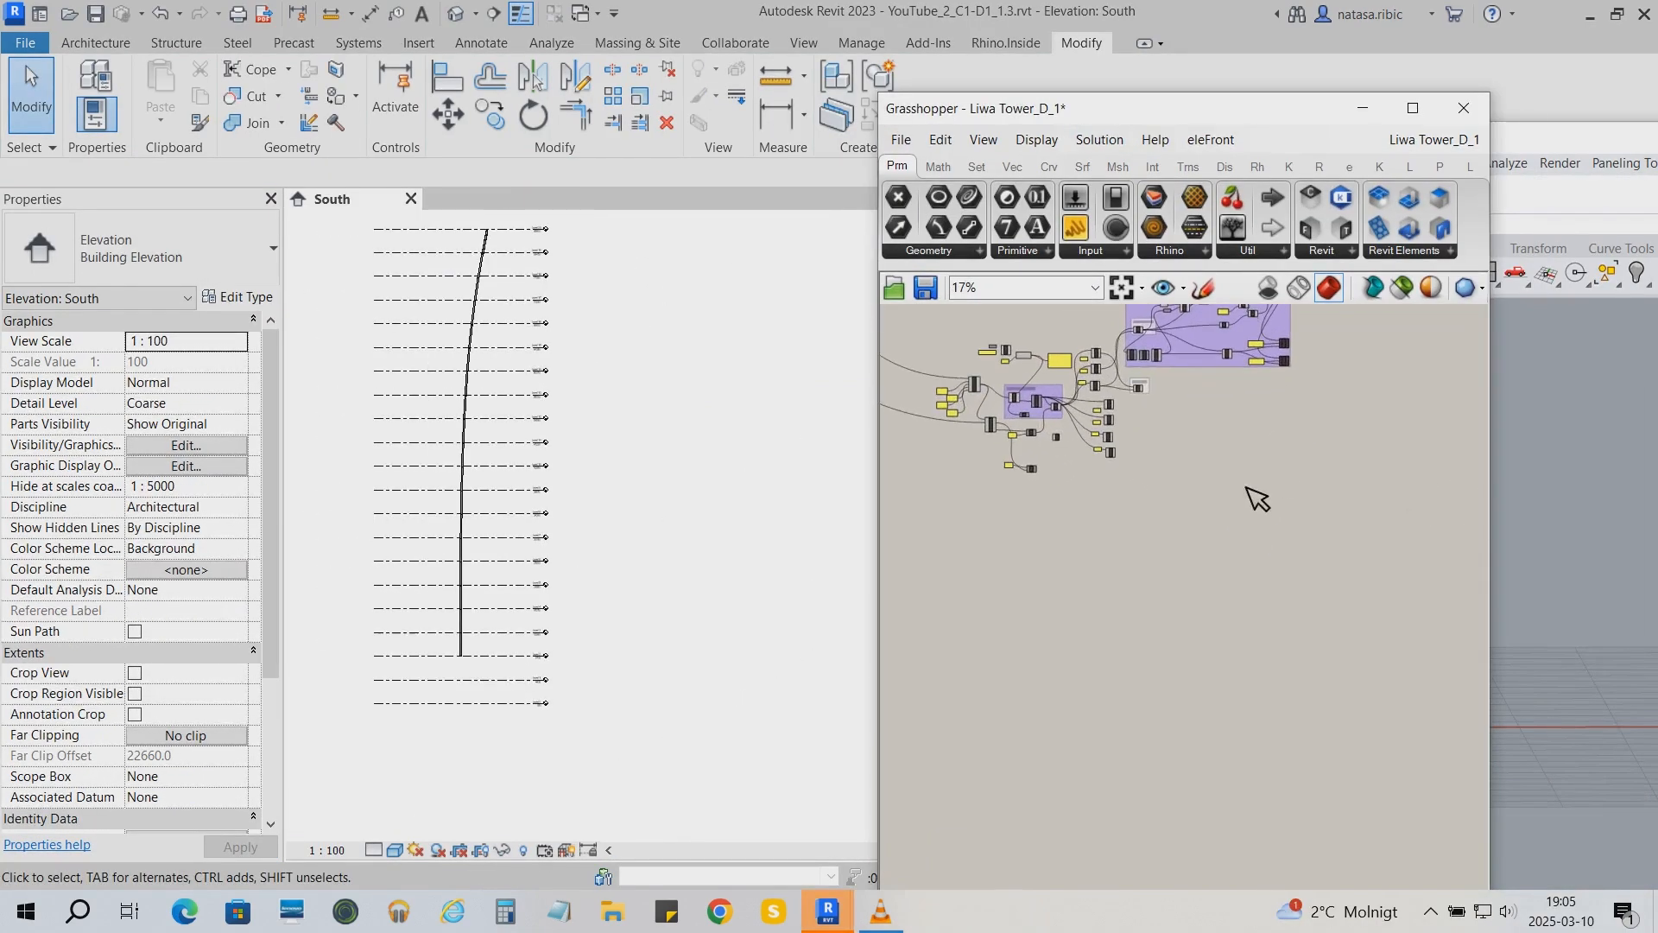
right_click_drag(1148, 438, 1159, 578)
scroll(1159, 578, "up", 1)
scroll(1170, 590, "up", 1)
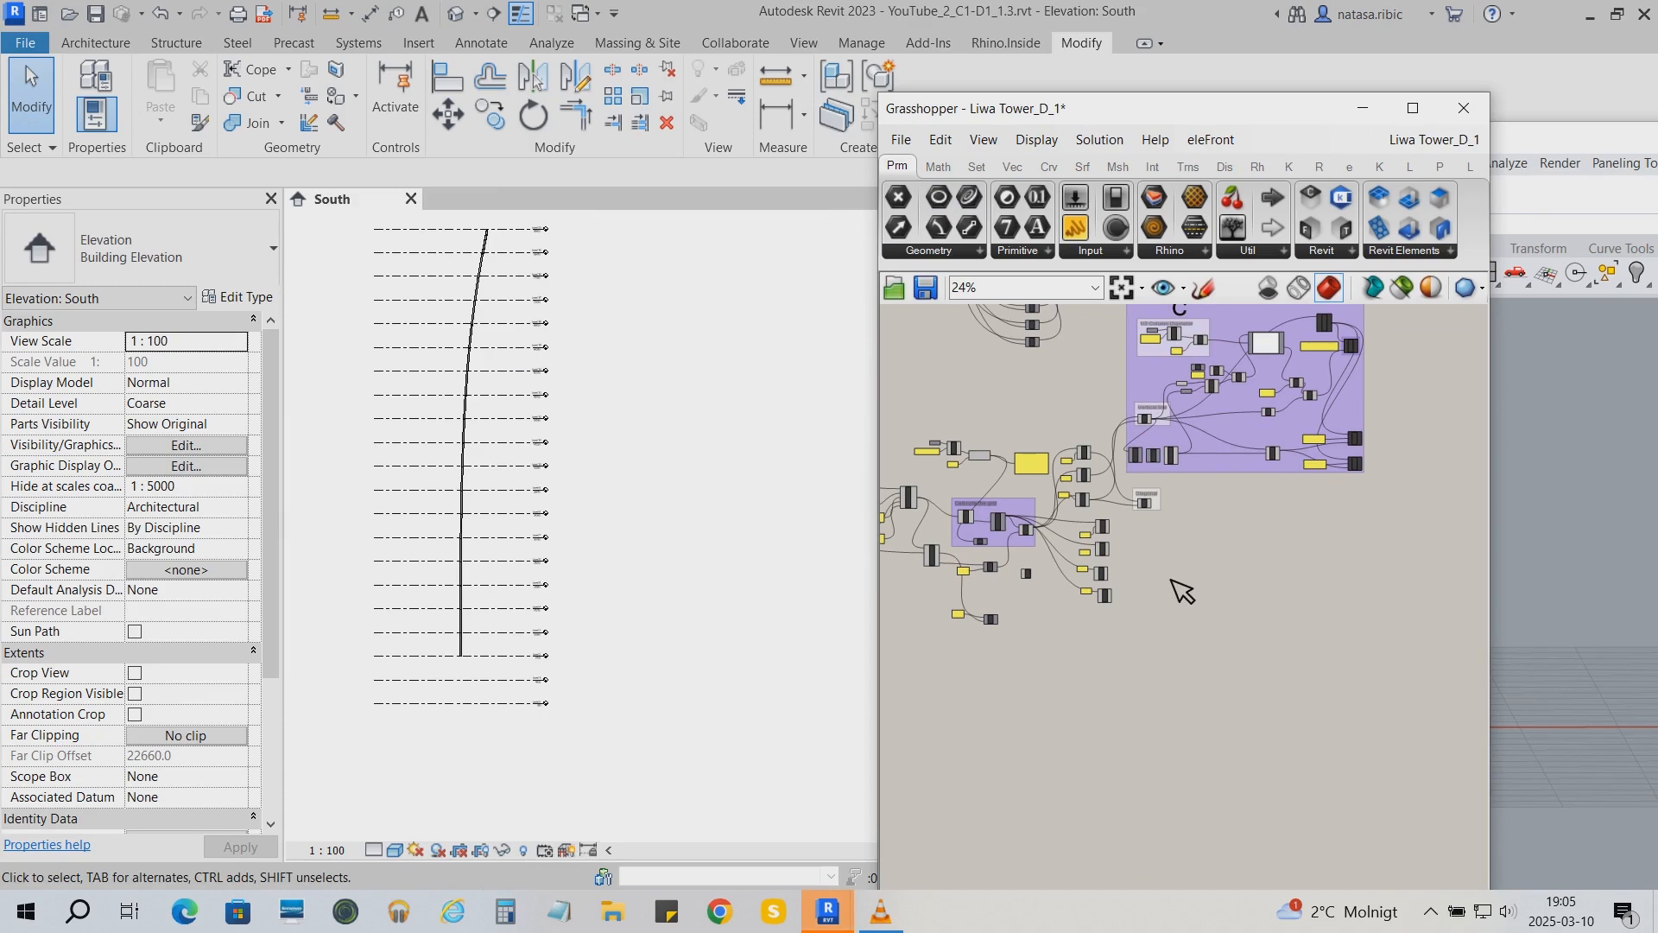
scroll(1166, 574, "up", 6)
scroll(1148, 542, "up", 7)
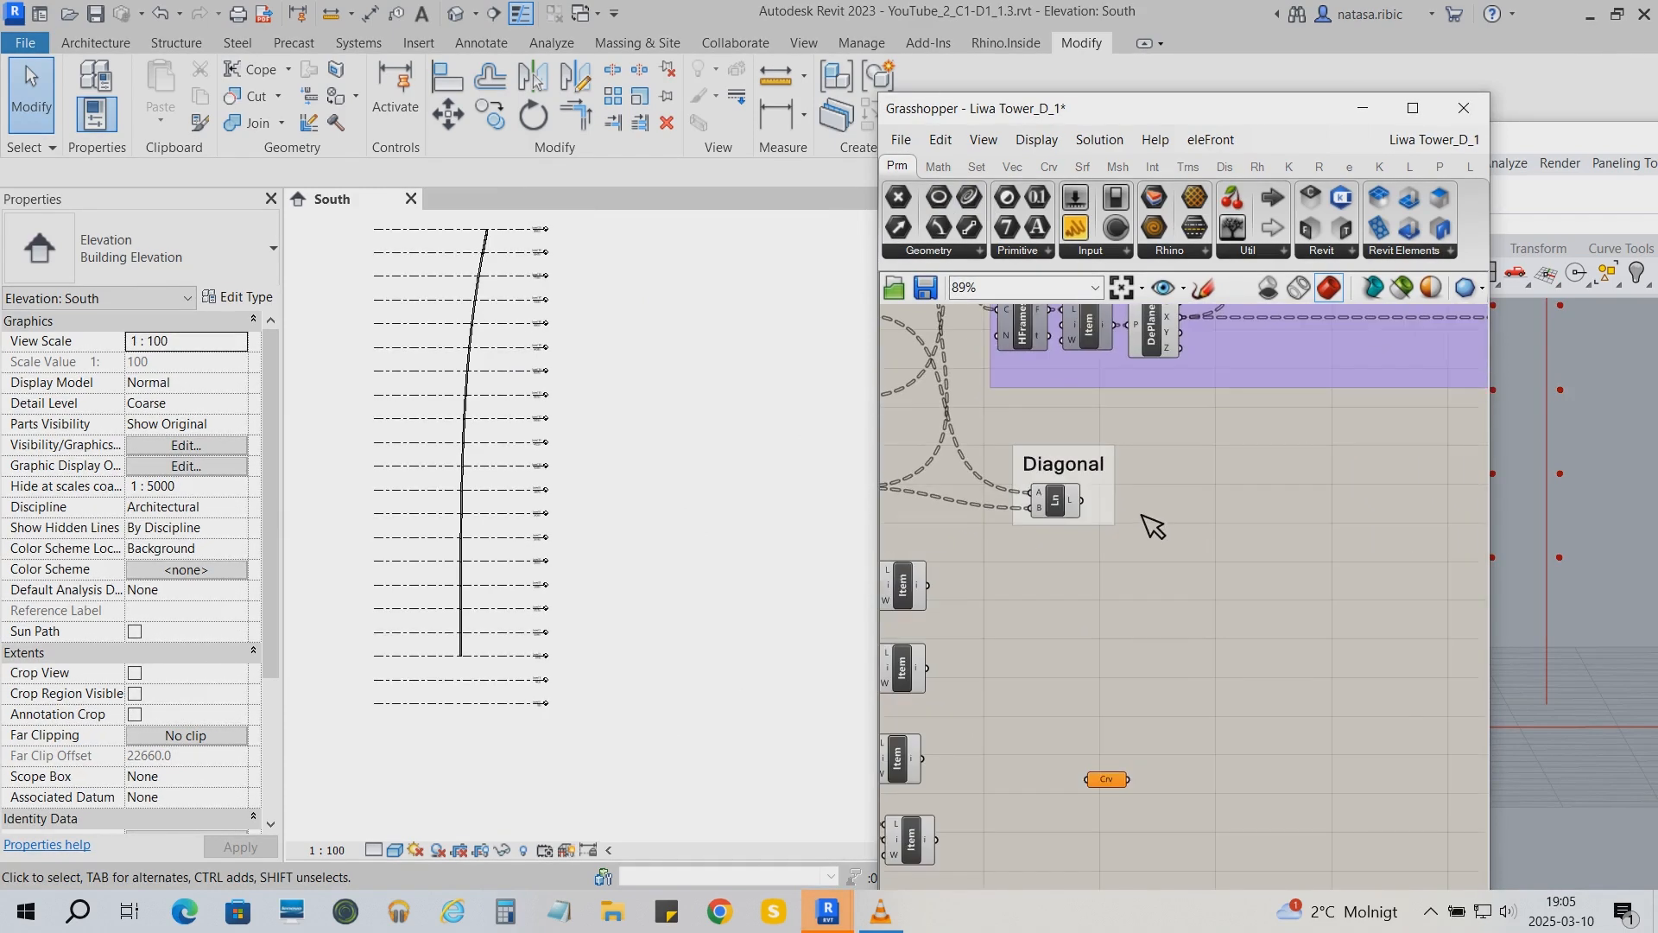
left_click_drag(1122, 780, 1244, 528)
scroll(1169, 515, "up", 3)
left_click_drag(1057, 498, 1213, 527)
Rename the new Curve parameter as Diagonal and set its wire display to Hidden
right_click_drag(1276, 594, 1148, 566)
right_click(1095, 503)
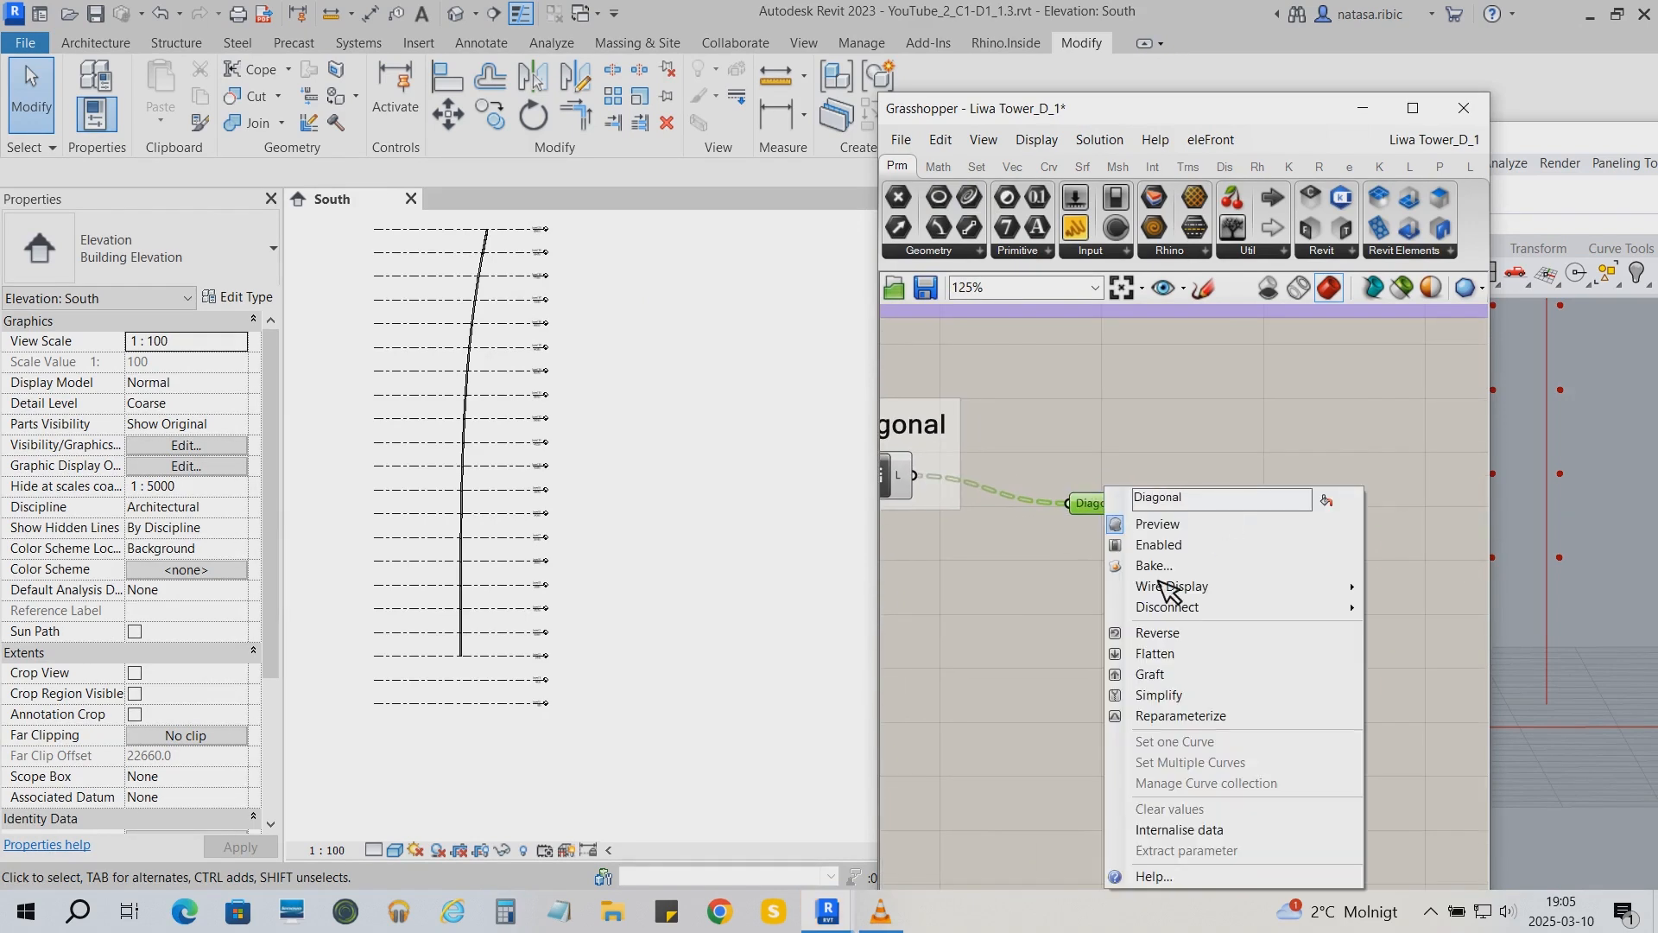
mouse_move(1161, 583)
left_click(1465, 630)
scroll(963, 553, "down", 3)
middle_click(958, 557)
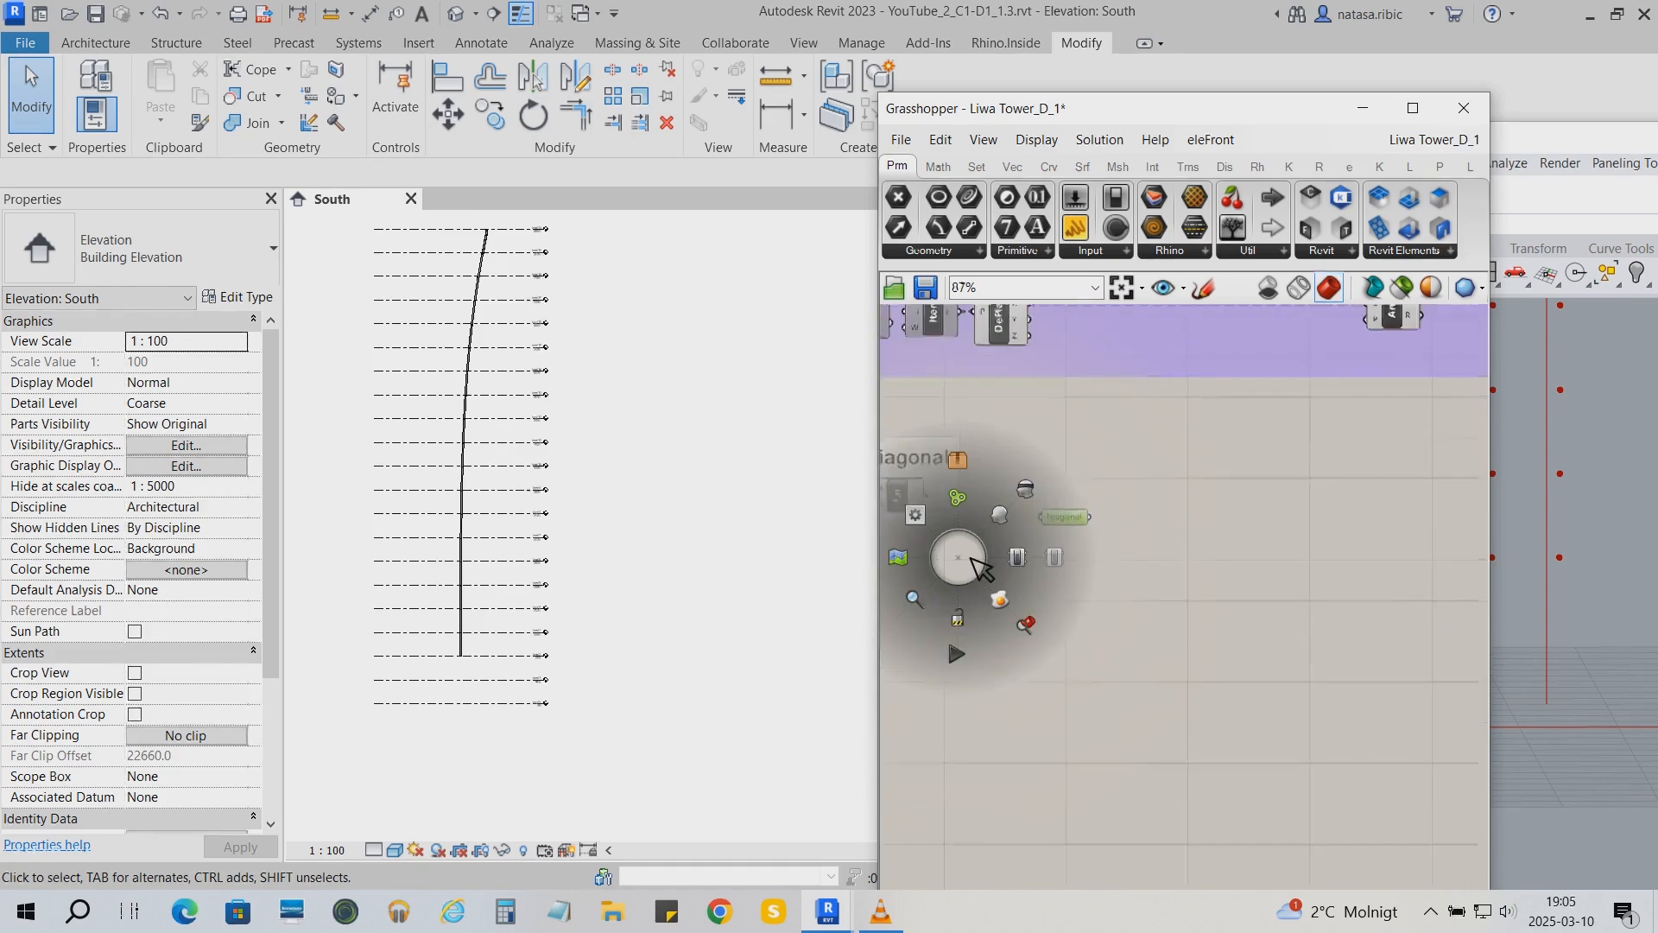
Move the Diagonal parameter to the empty canvas area beside the purple C group
scroll(980, 567, "down", 5)
left_click_drag(1269, 590, 1296, 527)
right_click_drag(1296, 527, 1129, 531)
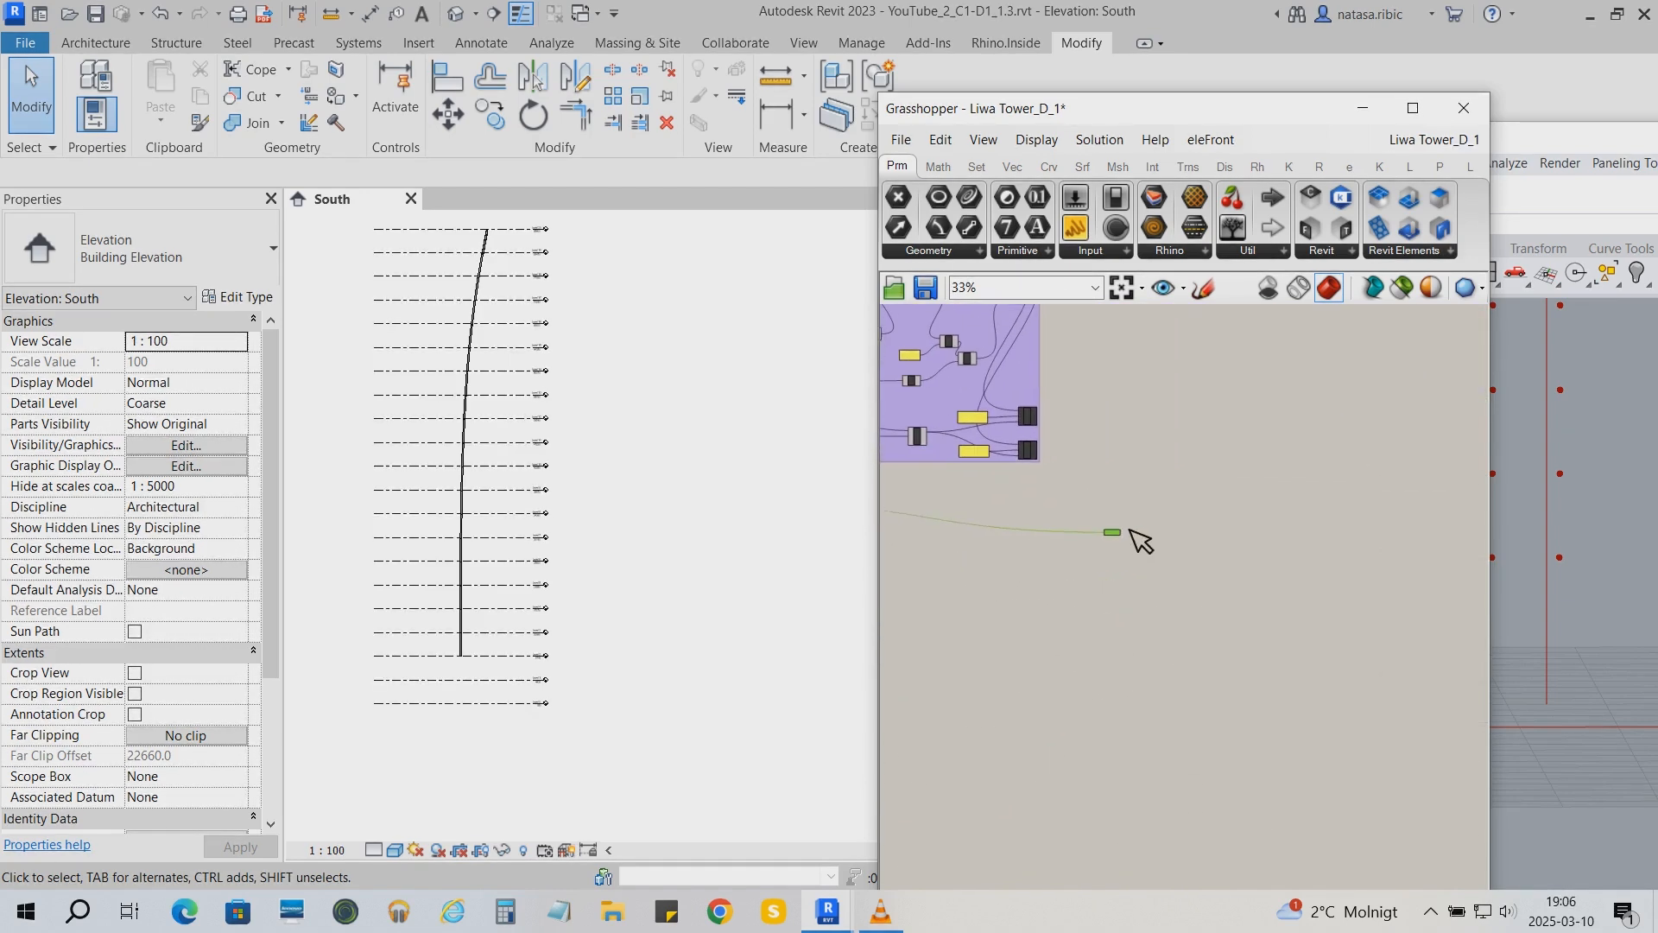
left_click(1196, 436)
Add a Rhino.Inside structural column component (S-Column) and connect the Diagonal parameter to its curve input
scroll(1196, 436, "up", 2)
left_click(1321, 165)
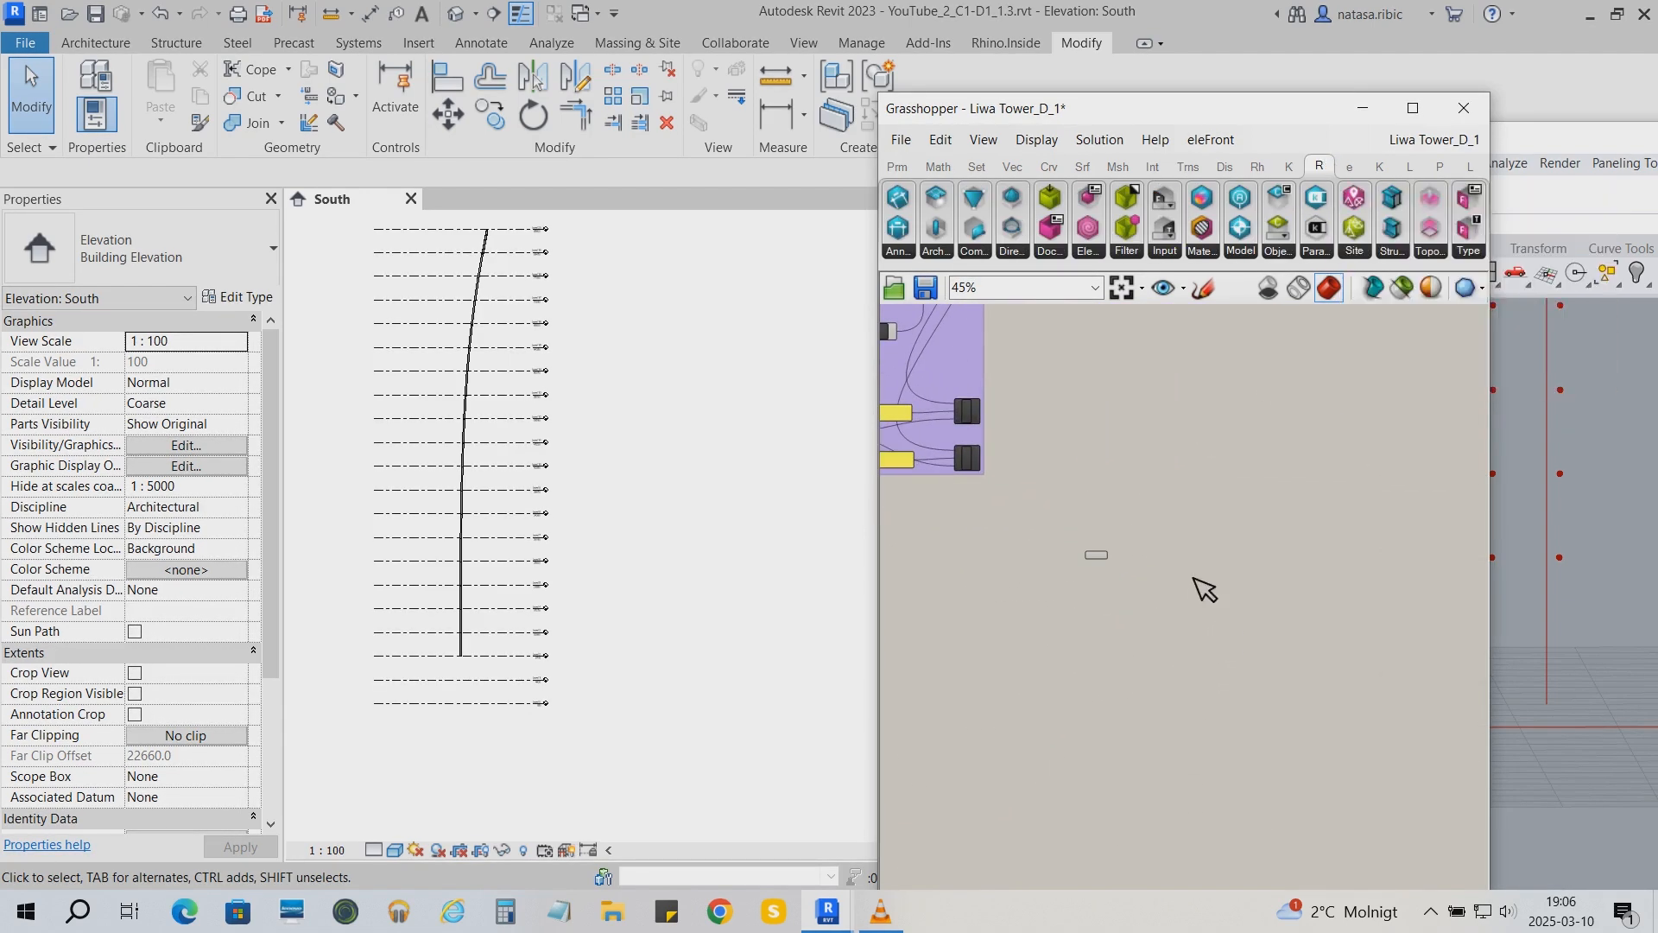
left_click(1401, 252)
left_click(1185, 548)
scroll(1132, 581, "up", 4)
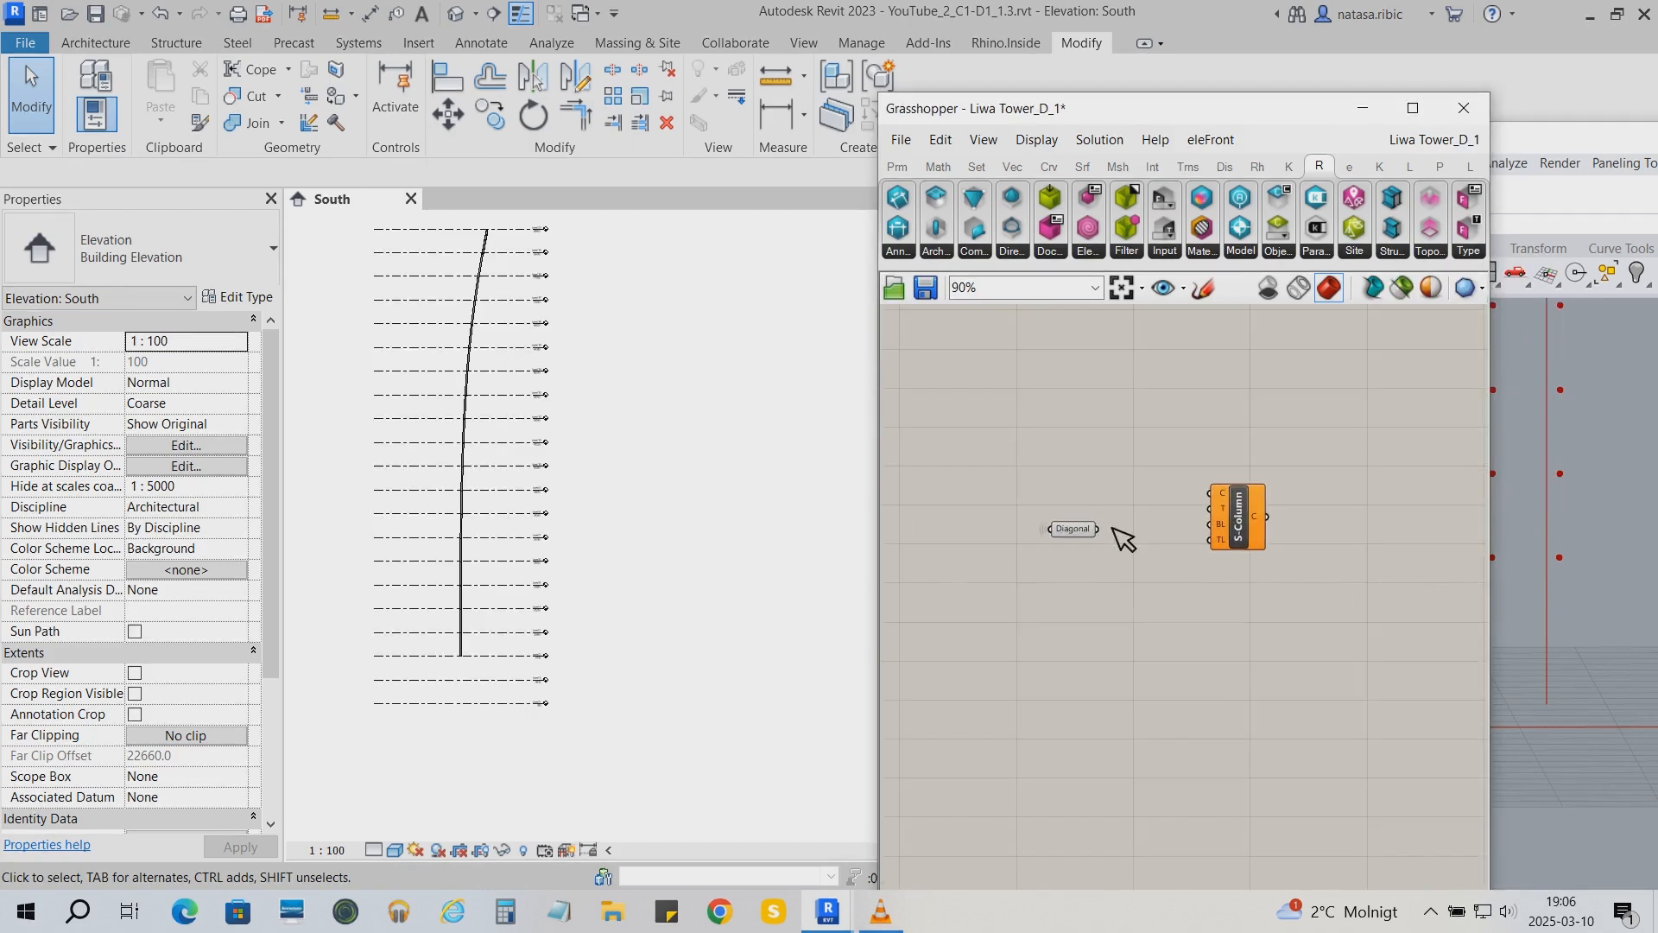
left_click_drag(1167, 500, 1210, 493)
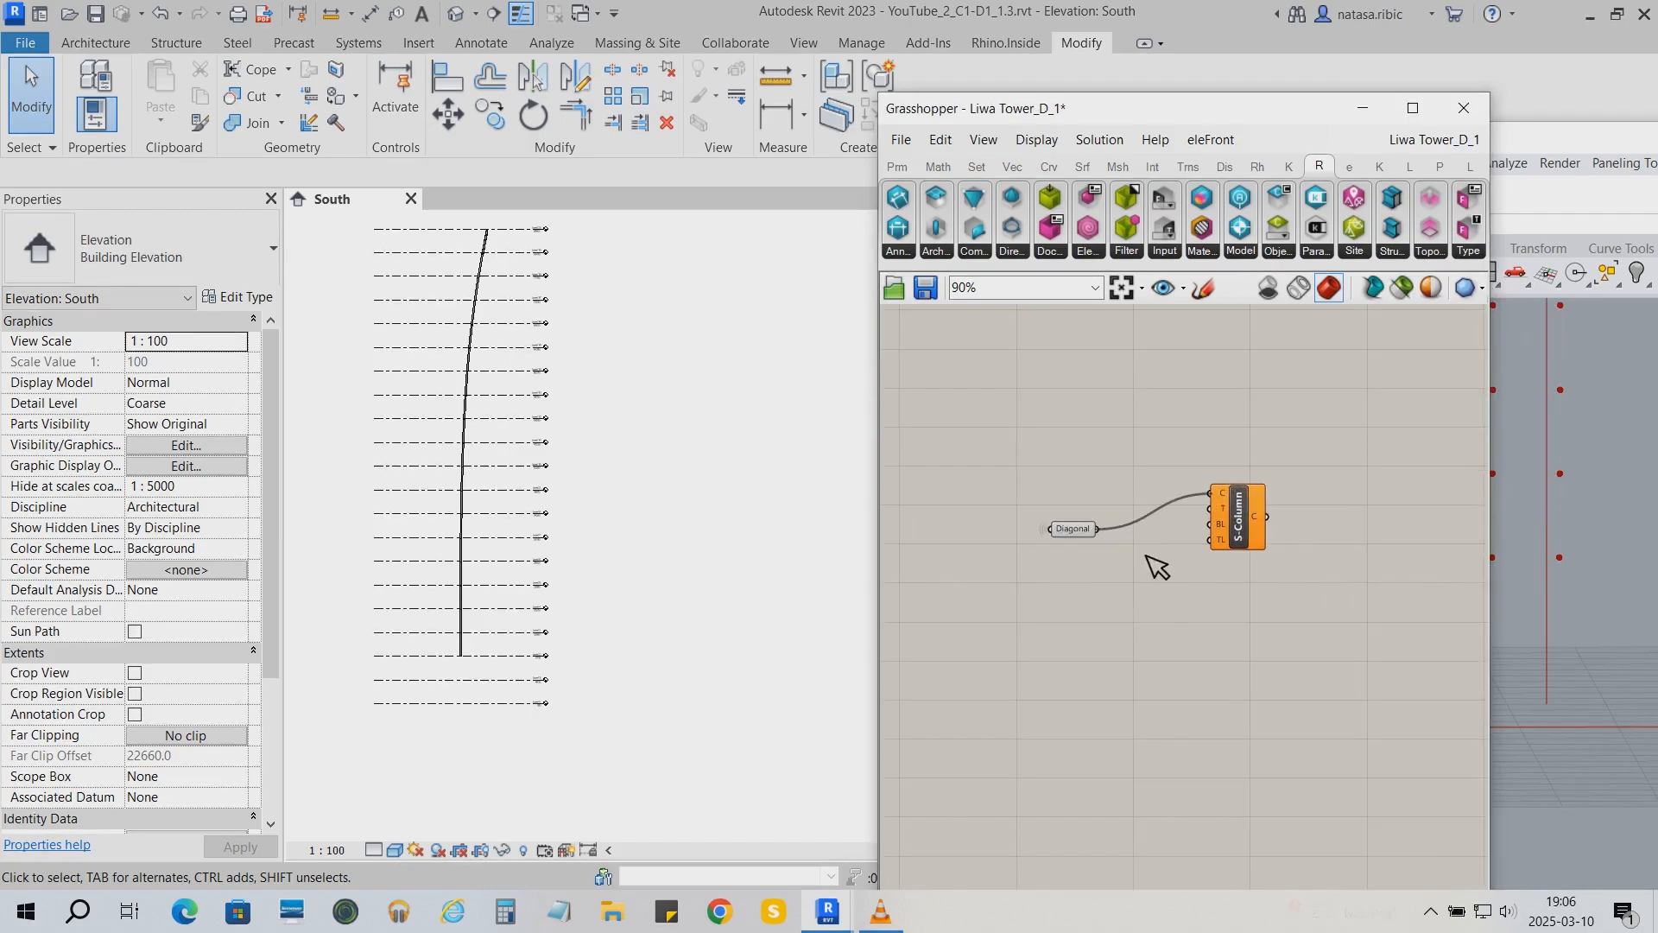
In Revit, create a new family from the English template Metric Structural Column.rft
scroll(482, 670, "up", 5)
scroll(484, 671, "up", 5)
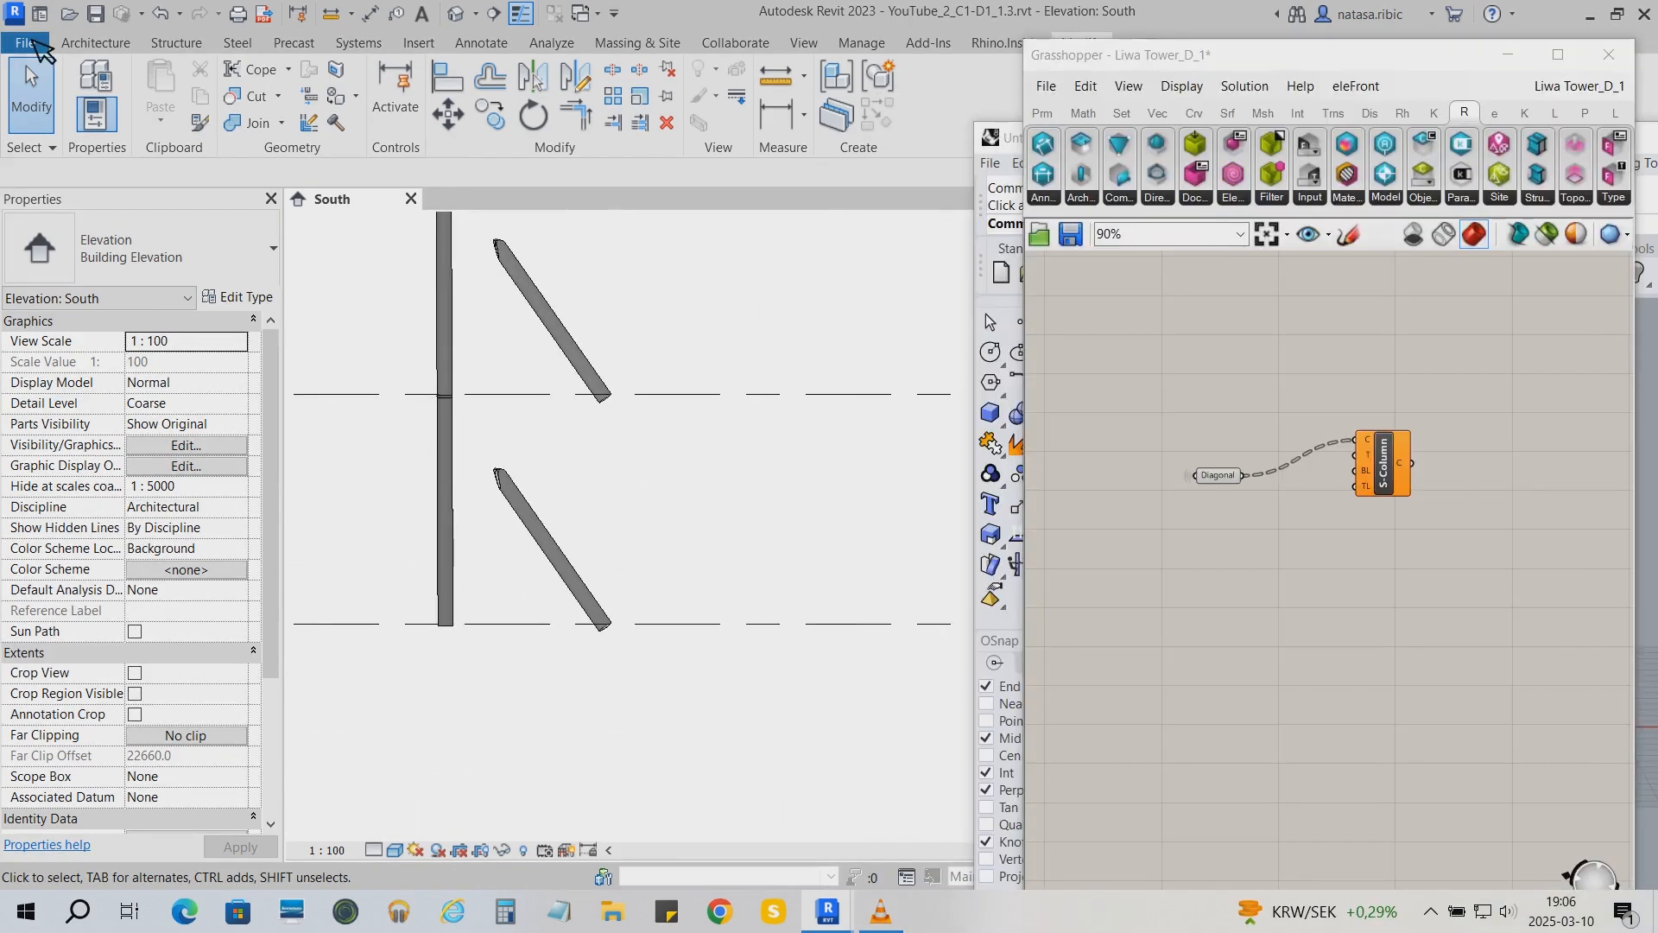
left_click(28, 44)
mouse_move(130, 149)
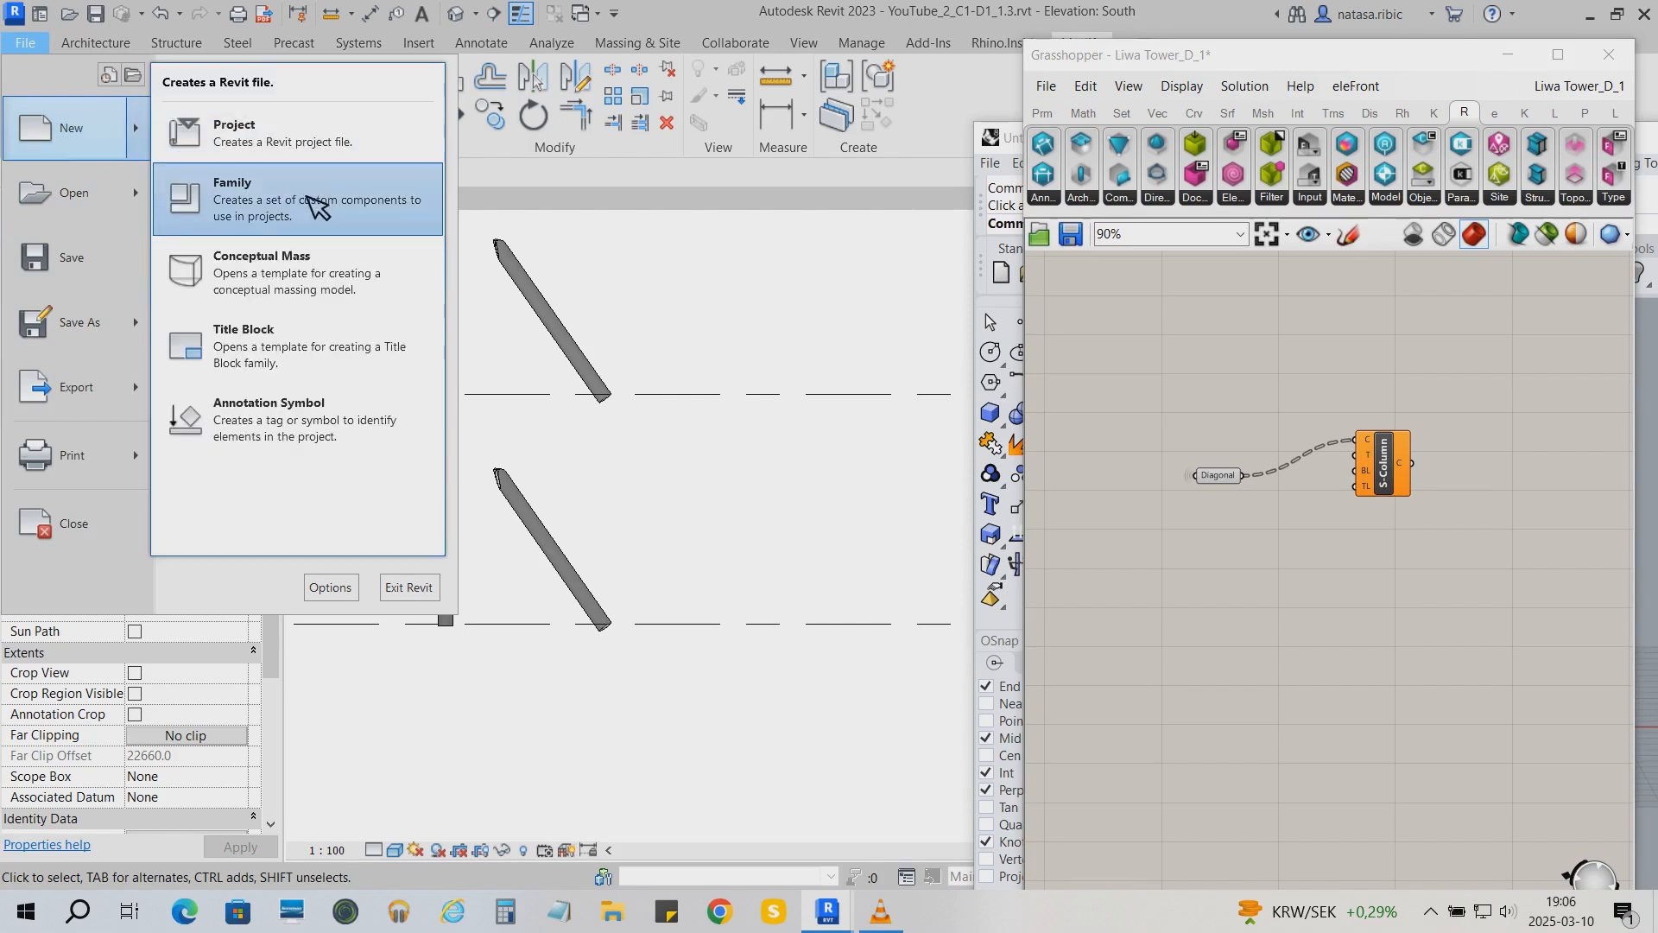
left_click(320, 207)
double_click(466, 235)
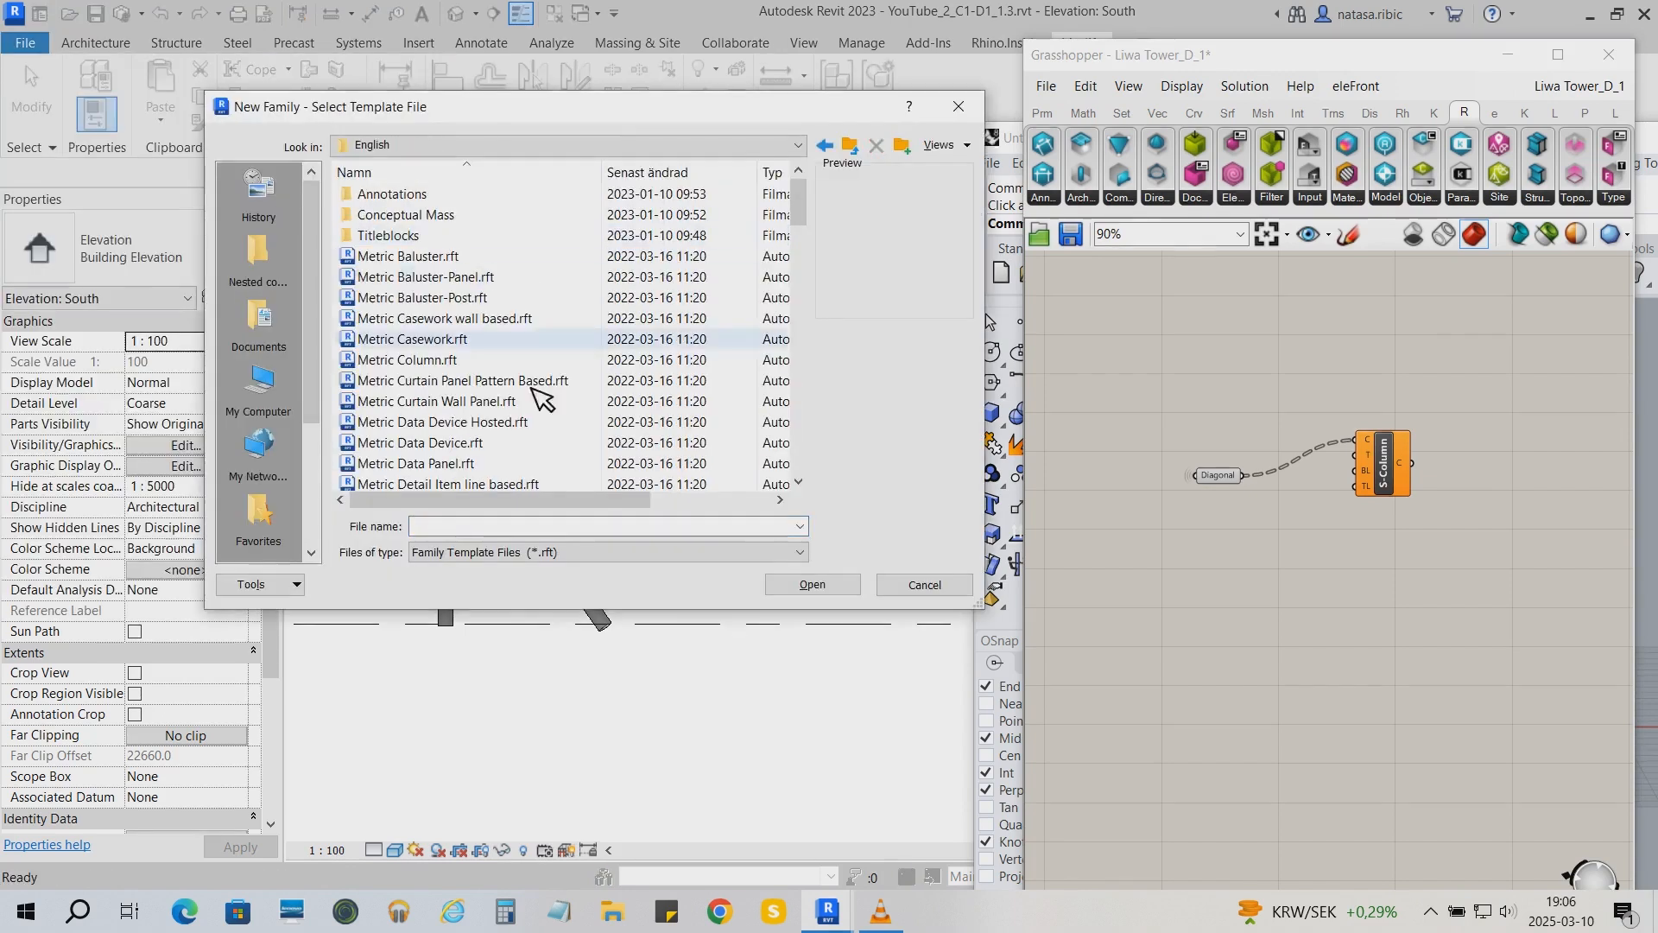
left_click_drag(798, 208, 849, 441)
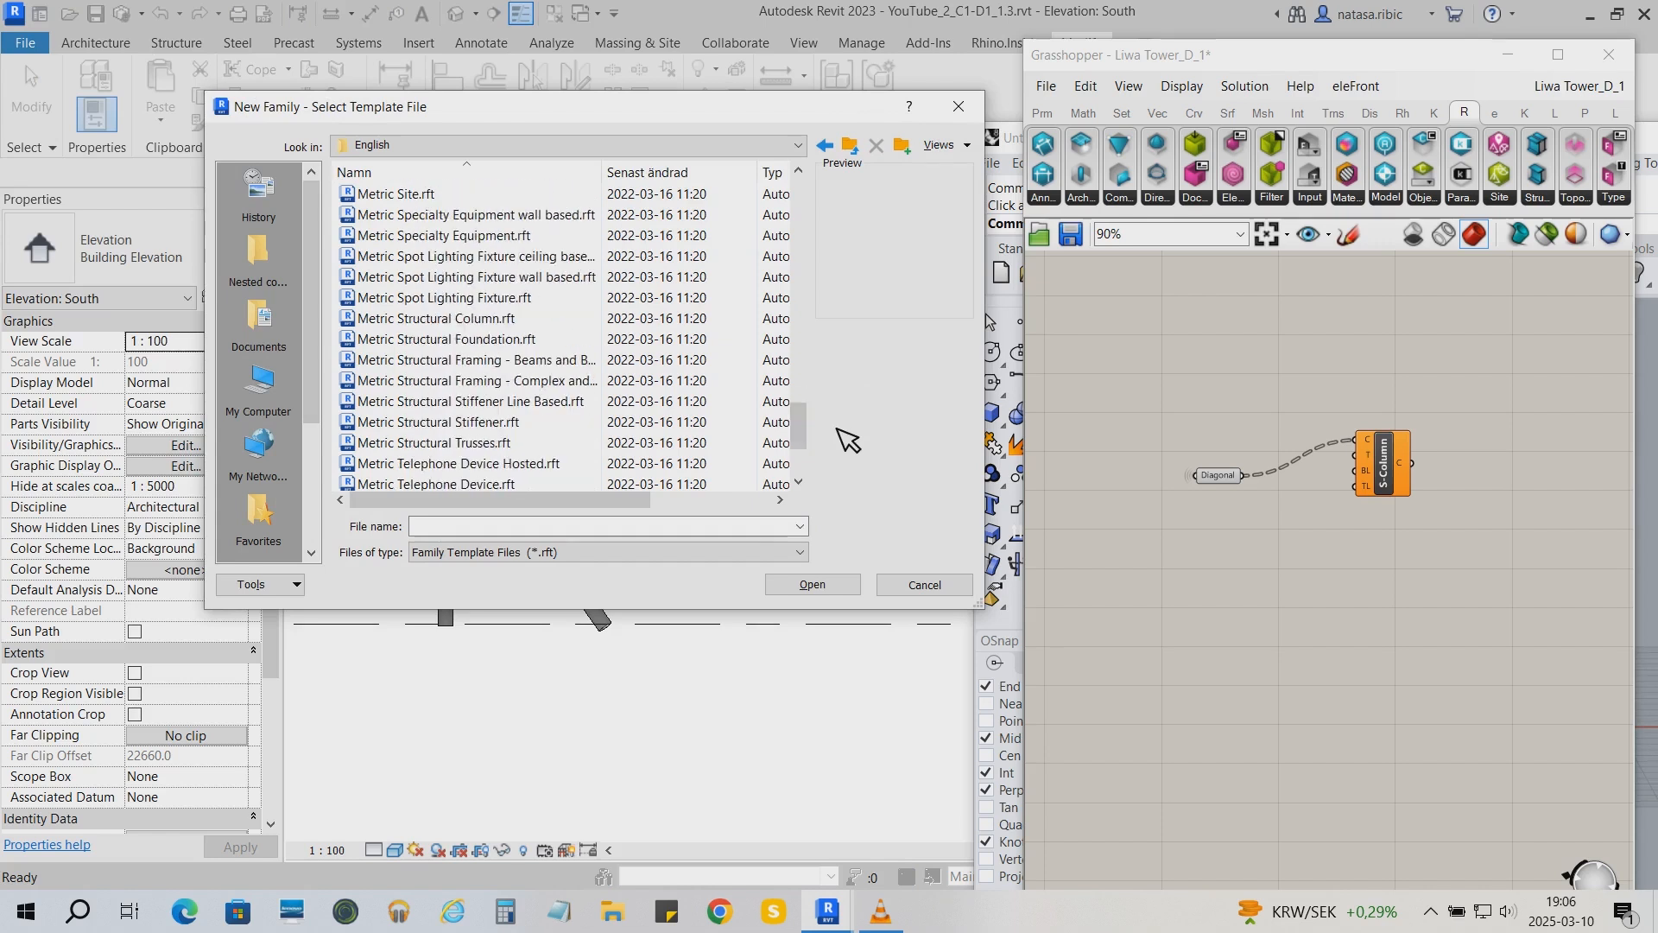
left_click(505, 319)
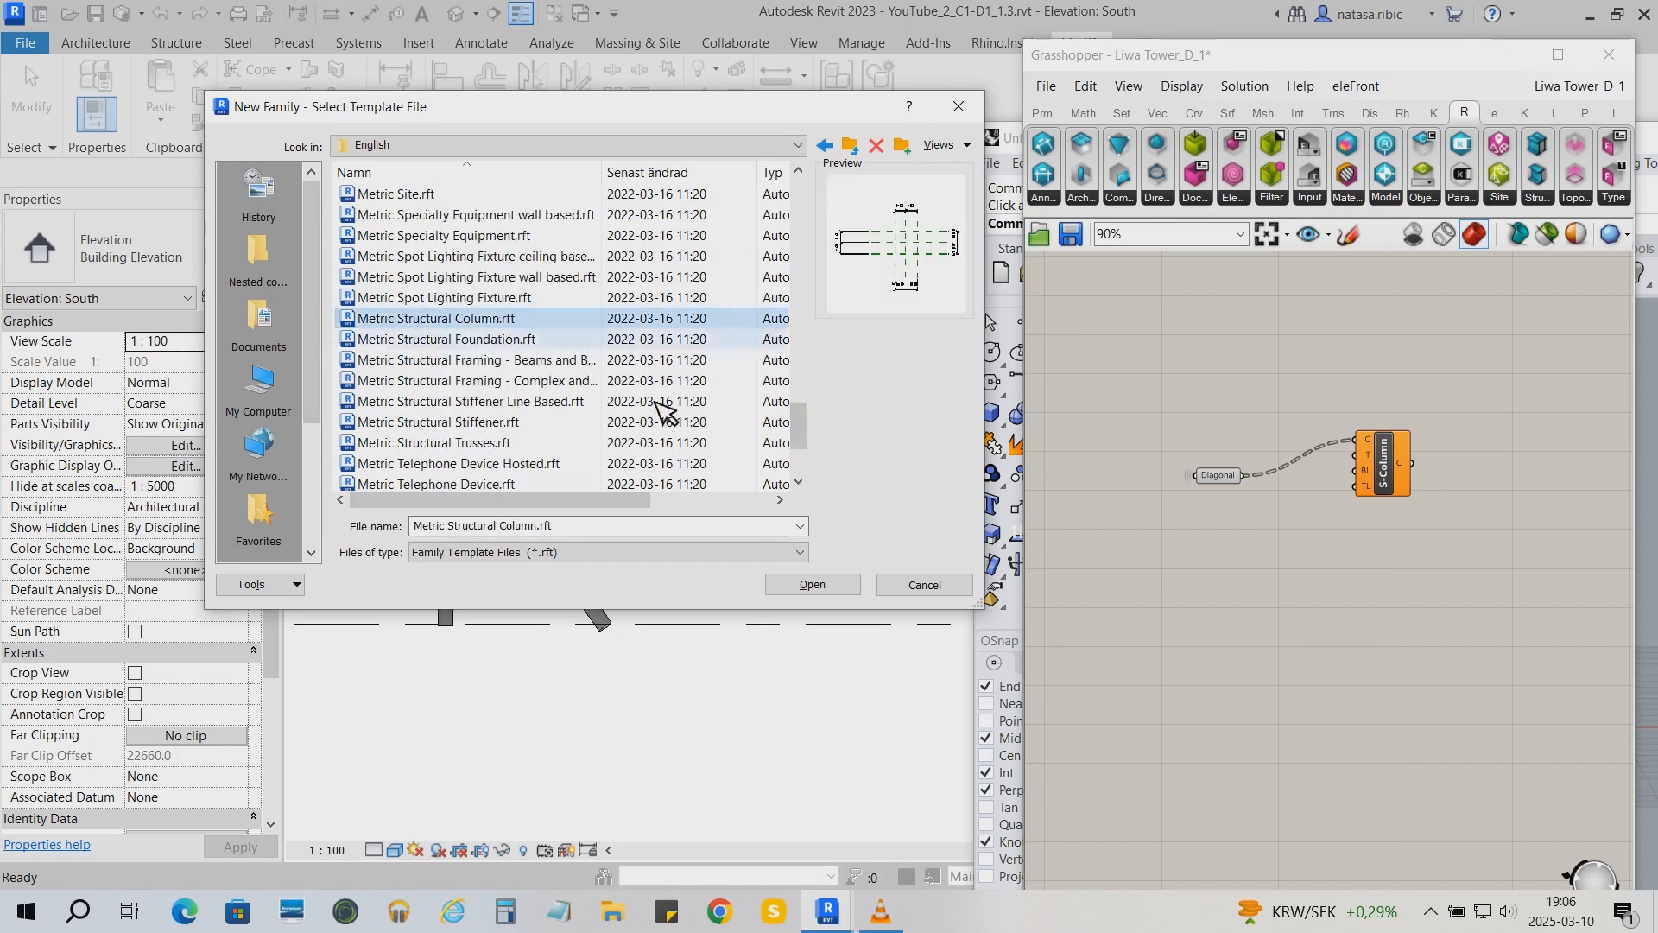
left_click(812, 585)
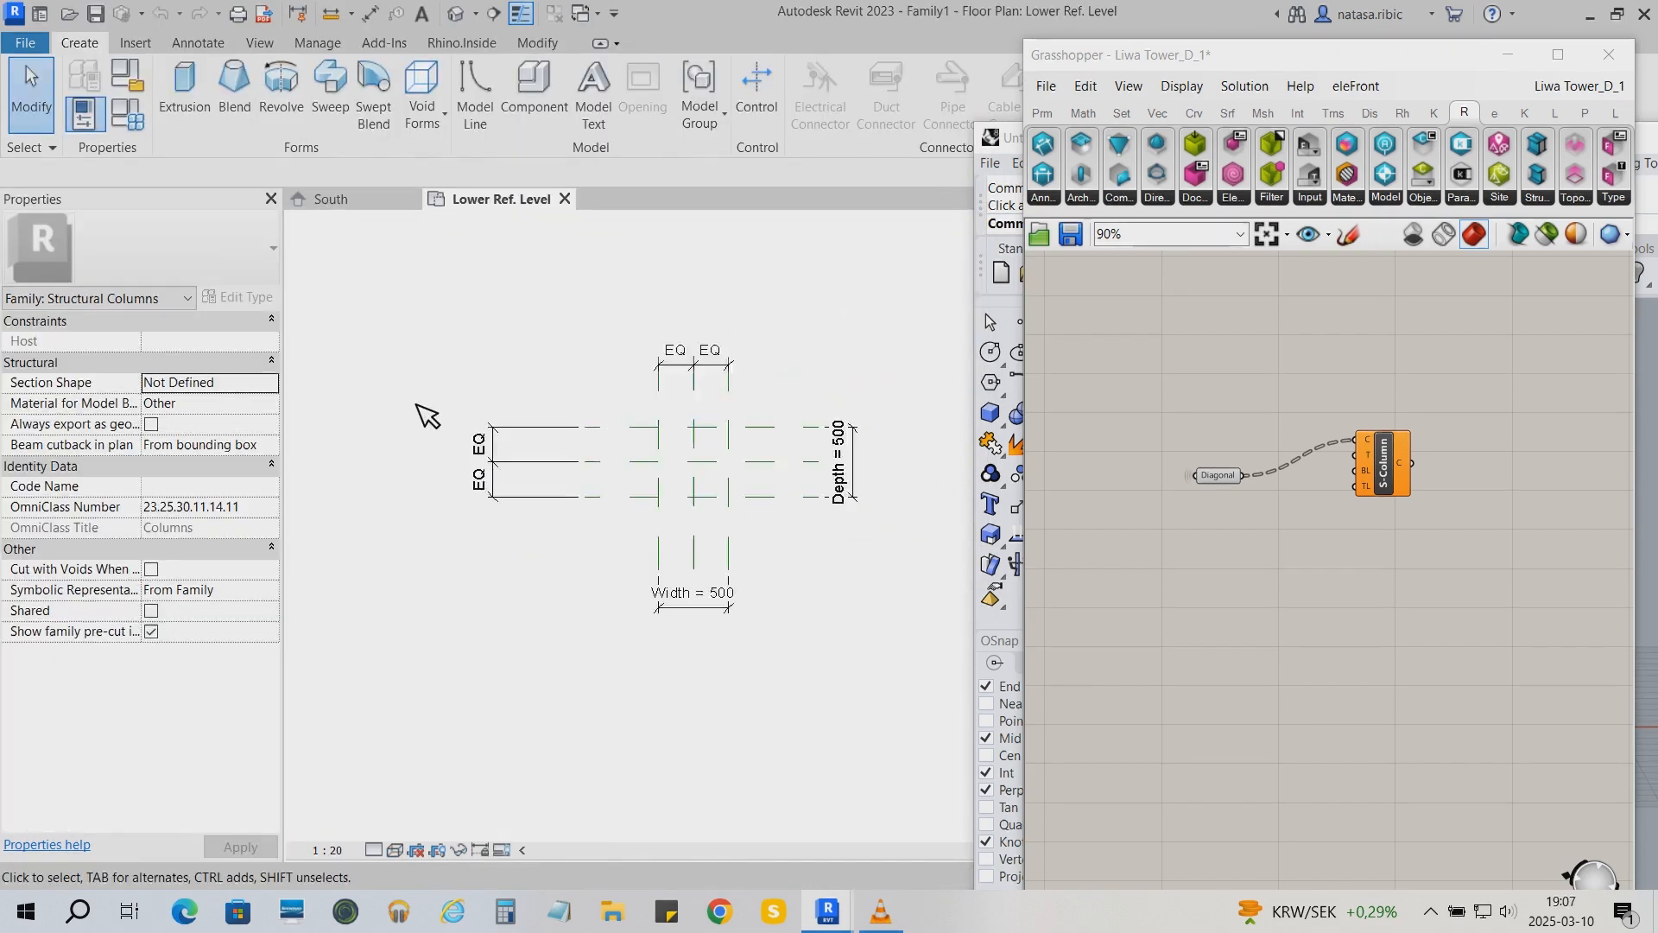
Start a solid extrusion and sketch two concentric circles with radii of 250 and 200 at the reference planes' central intersection
left_click(216, 108)
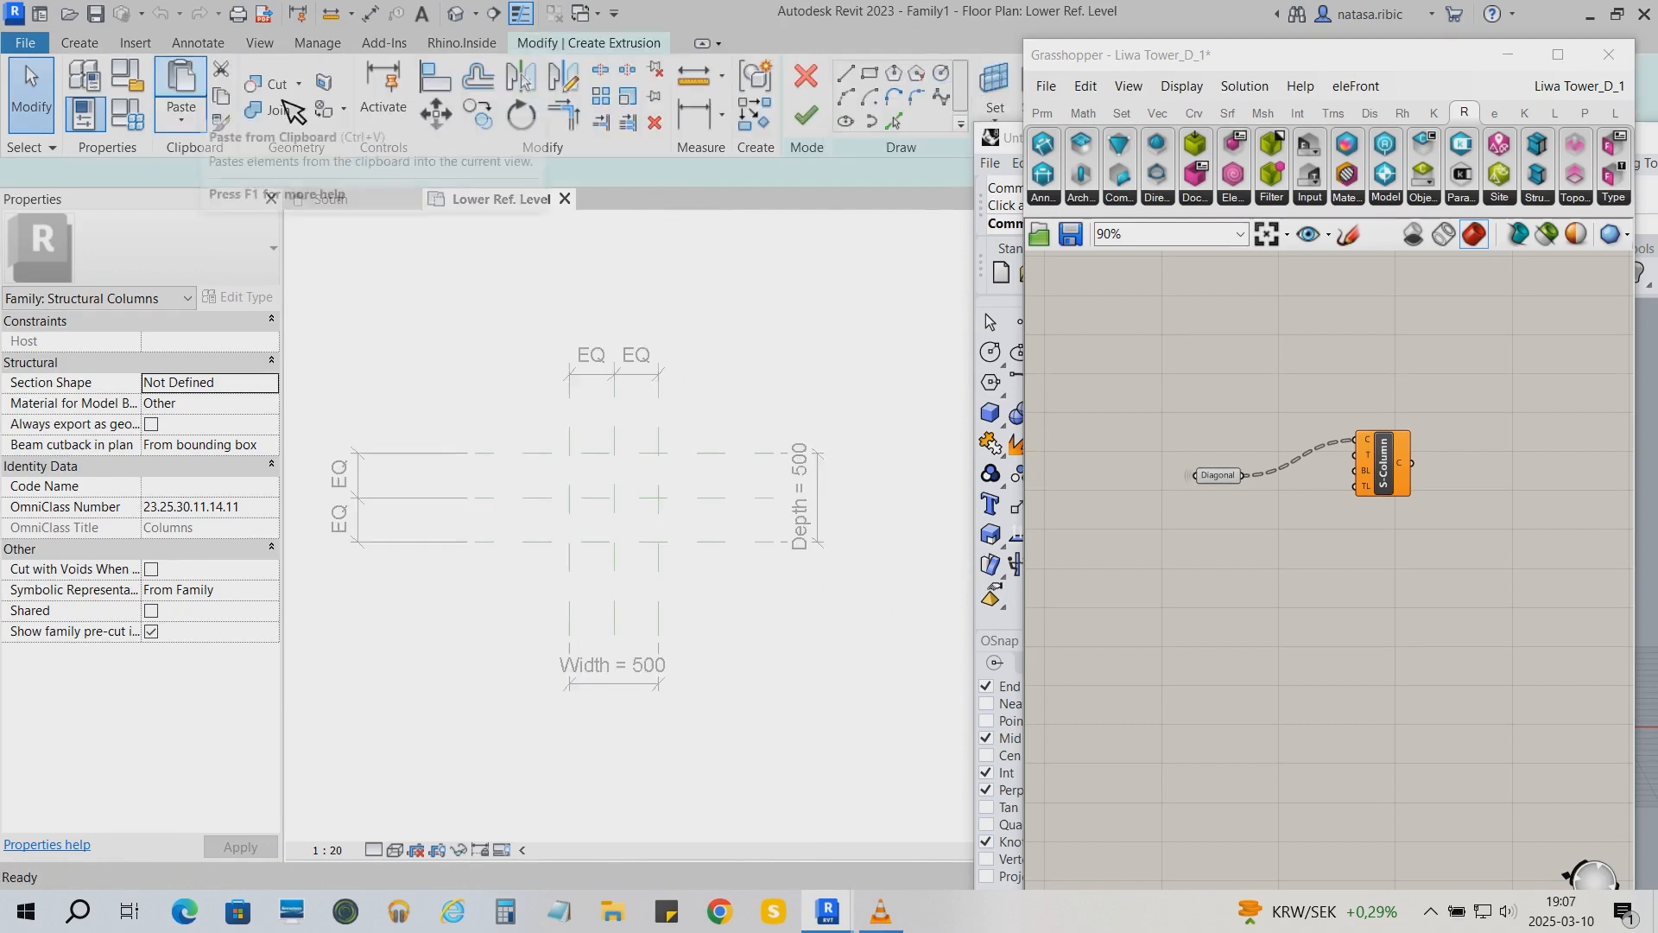
left_click(941, 74)
left_click(625, 458)
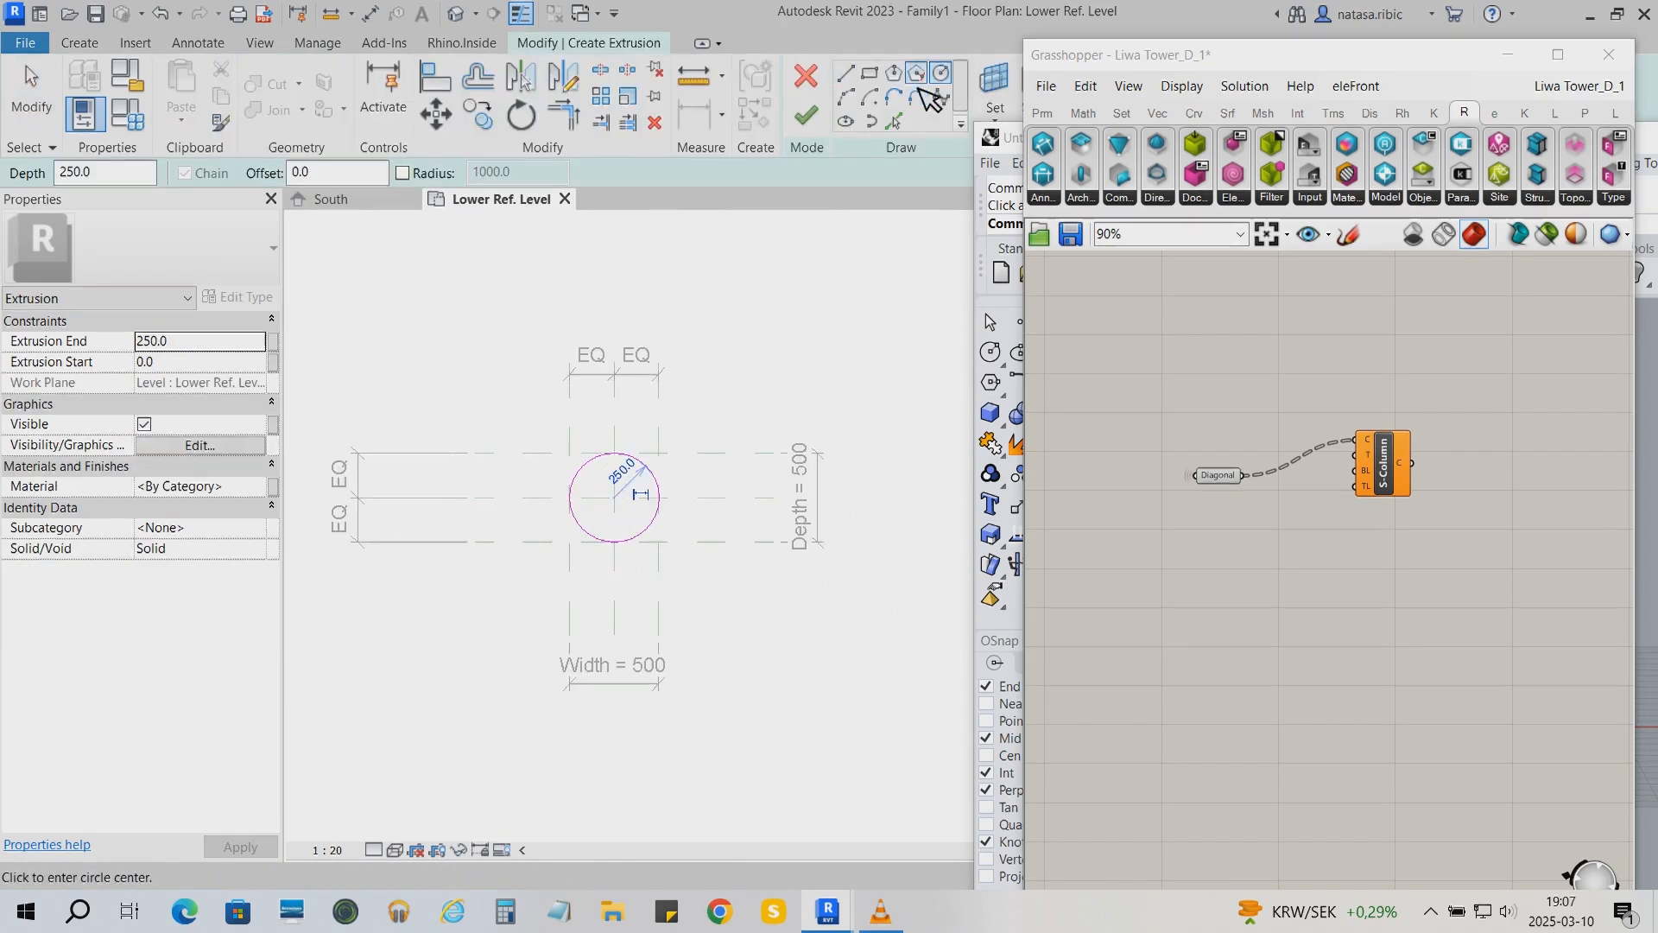
left_click(614, 498)
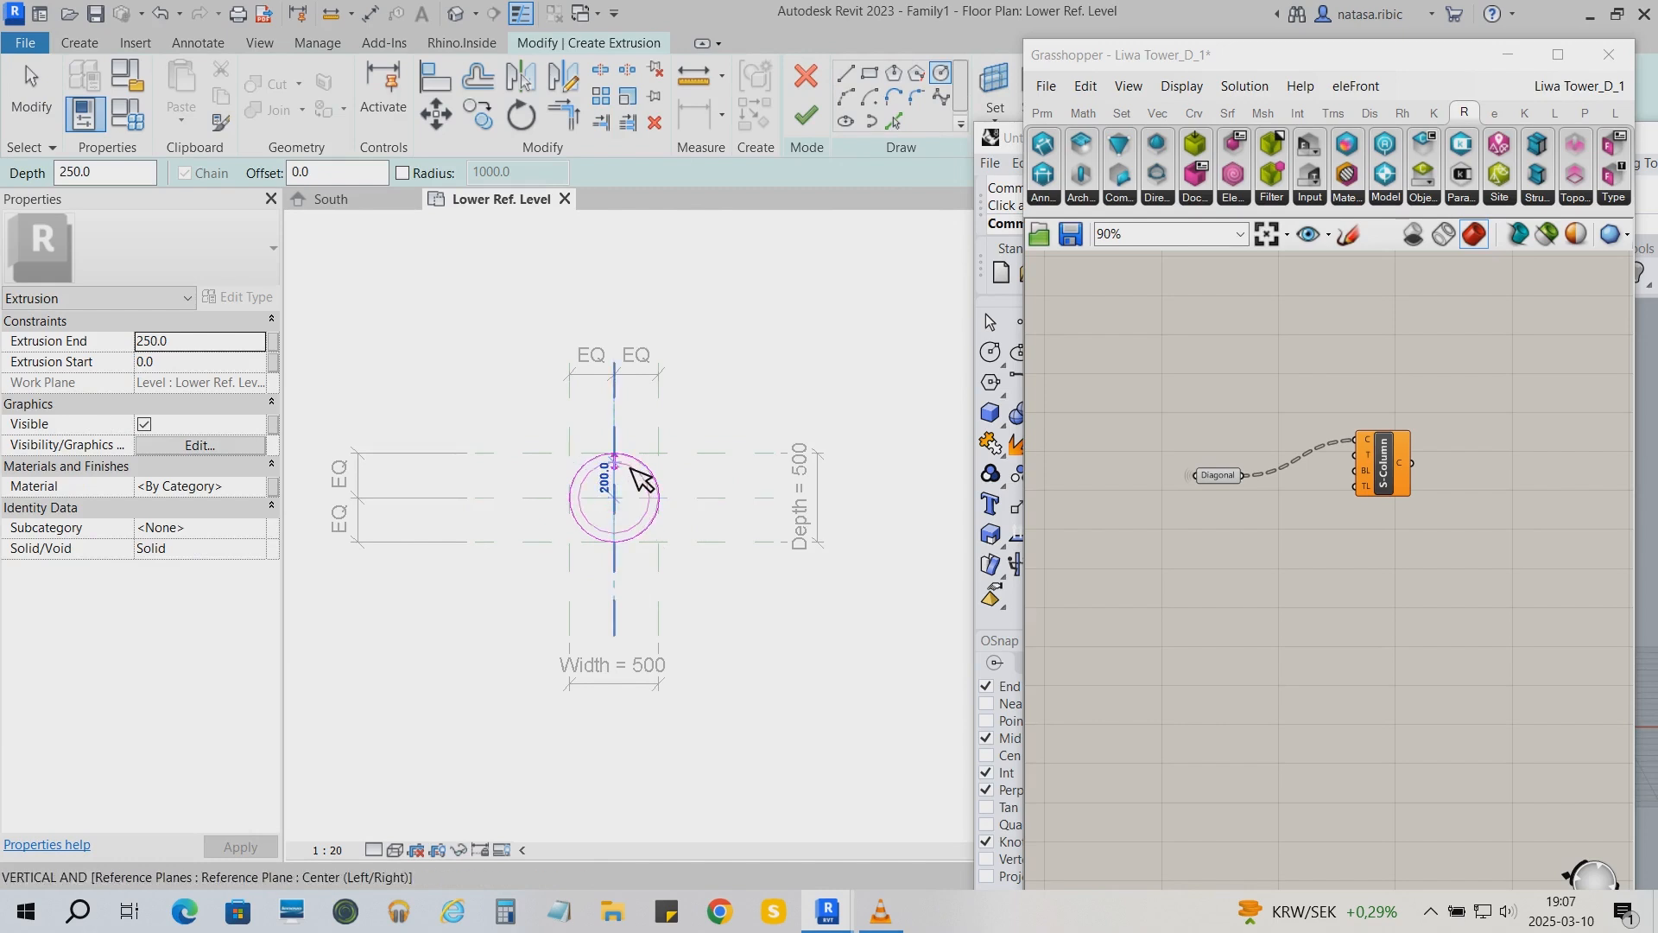
left_click(616, 463)
Add diameter dimensions to the outer and inner circles of the extrusion sketch
key("d")
key("i")
left_click(961, 87)
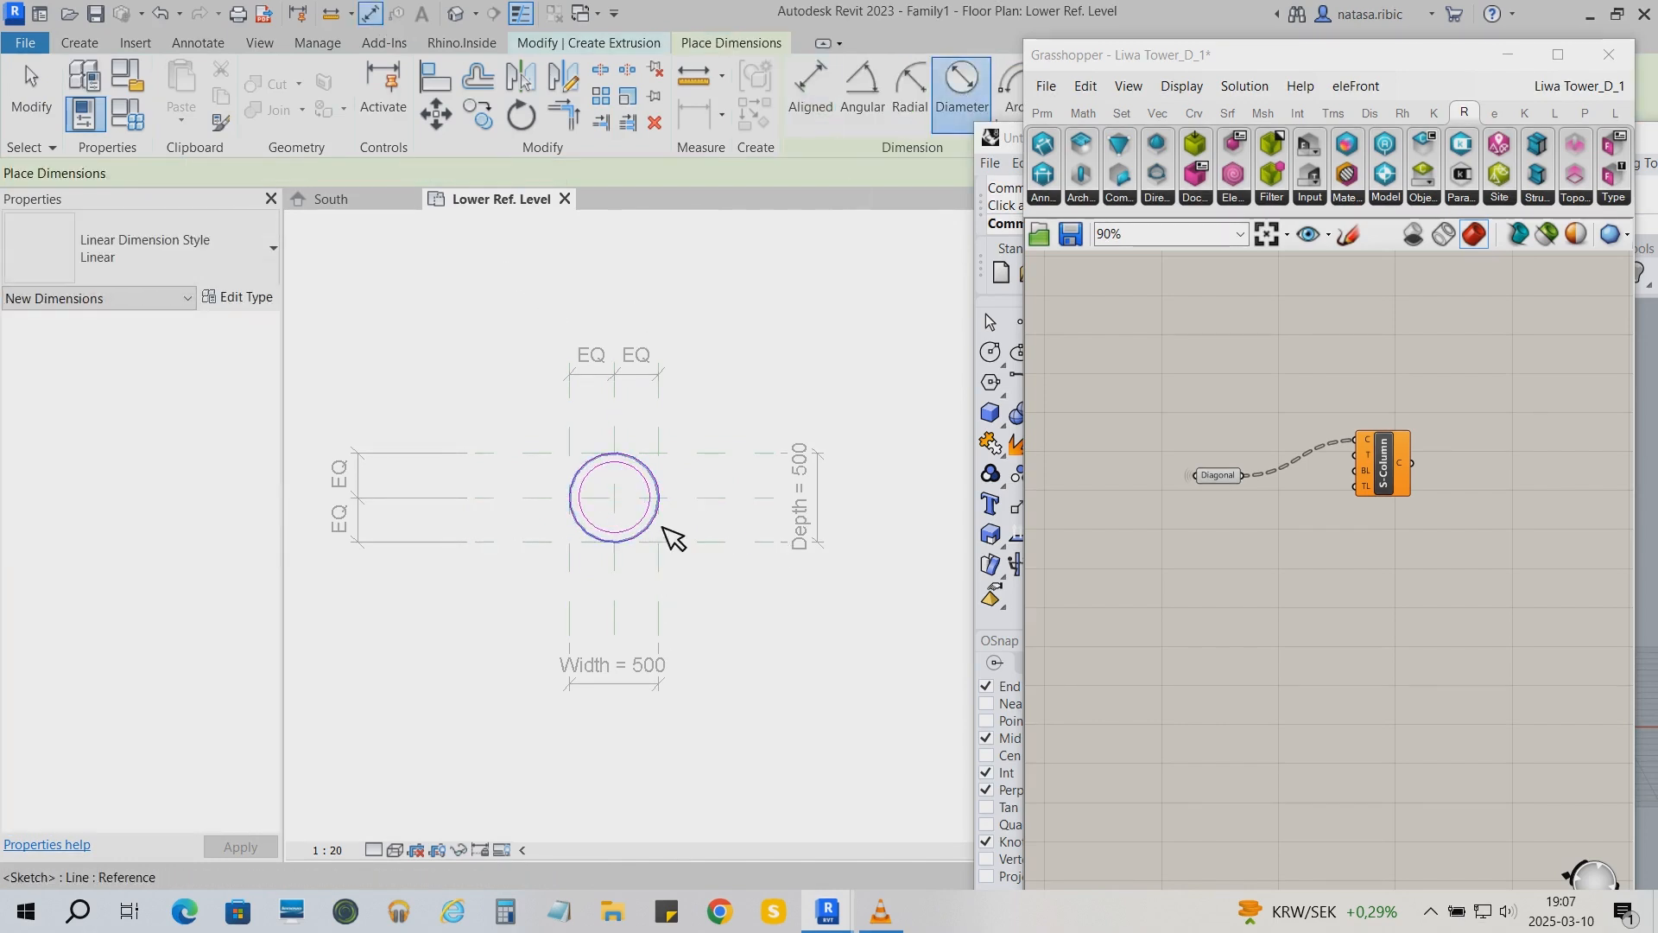
scroll(678, 514, "up", 2)
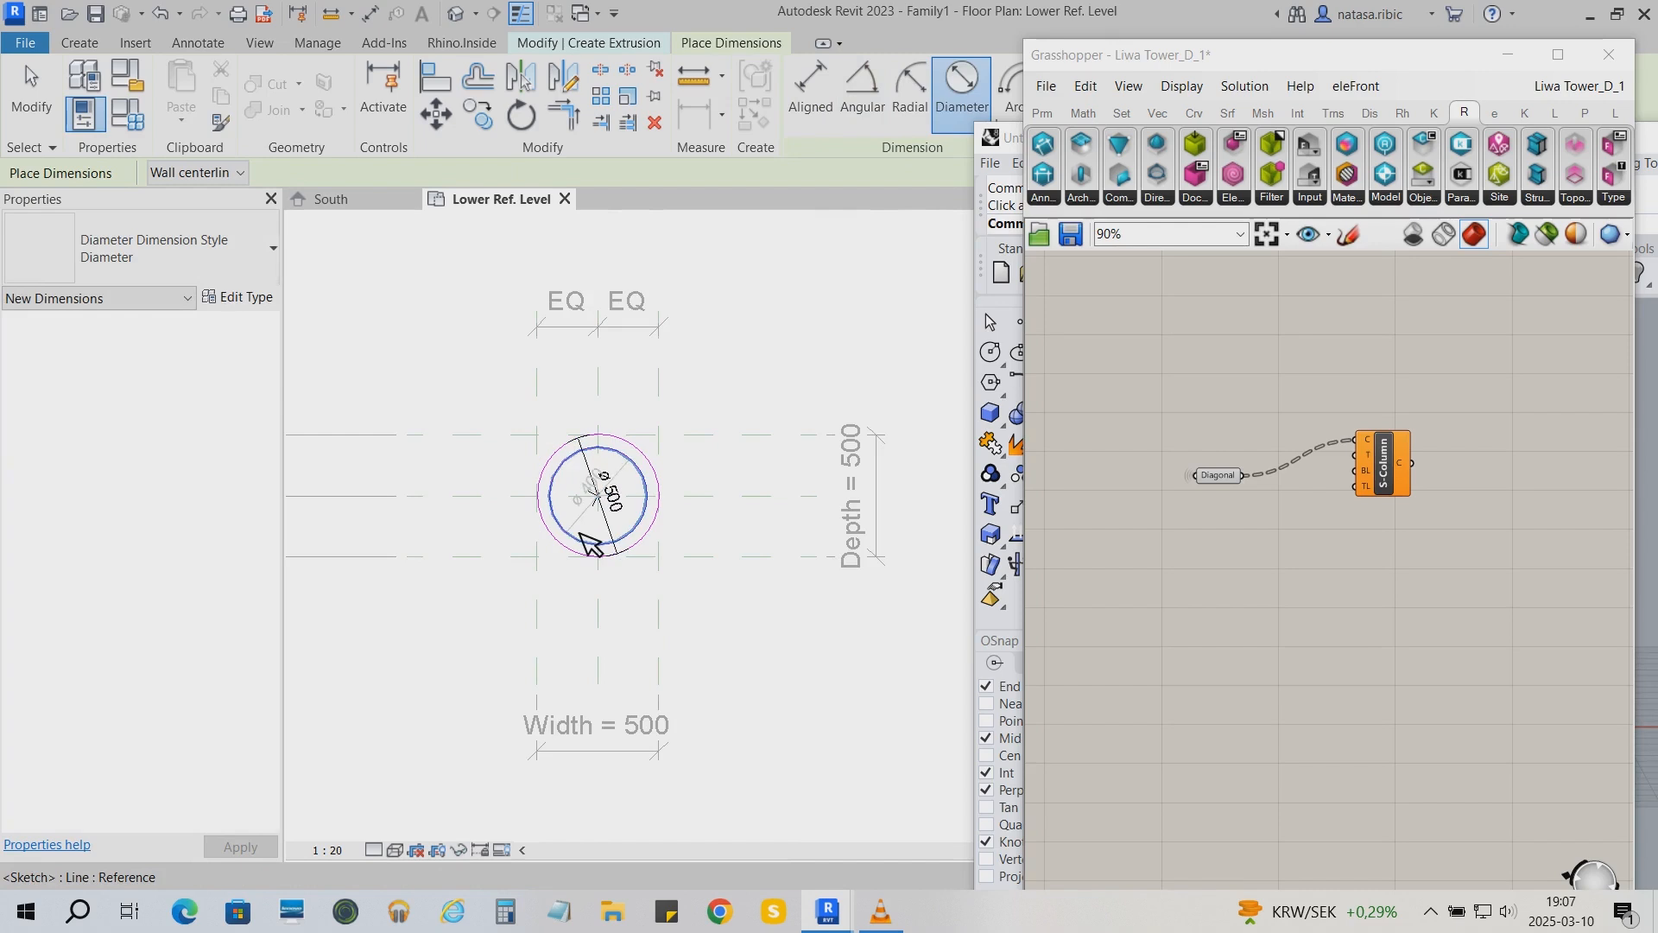
left_click(564, 515)
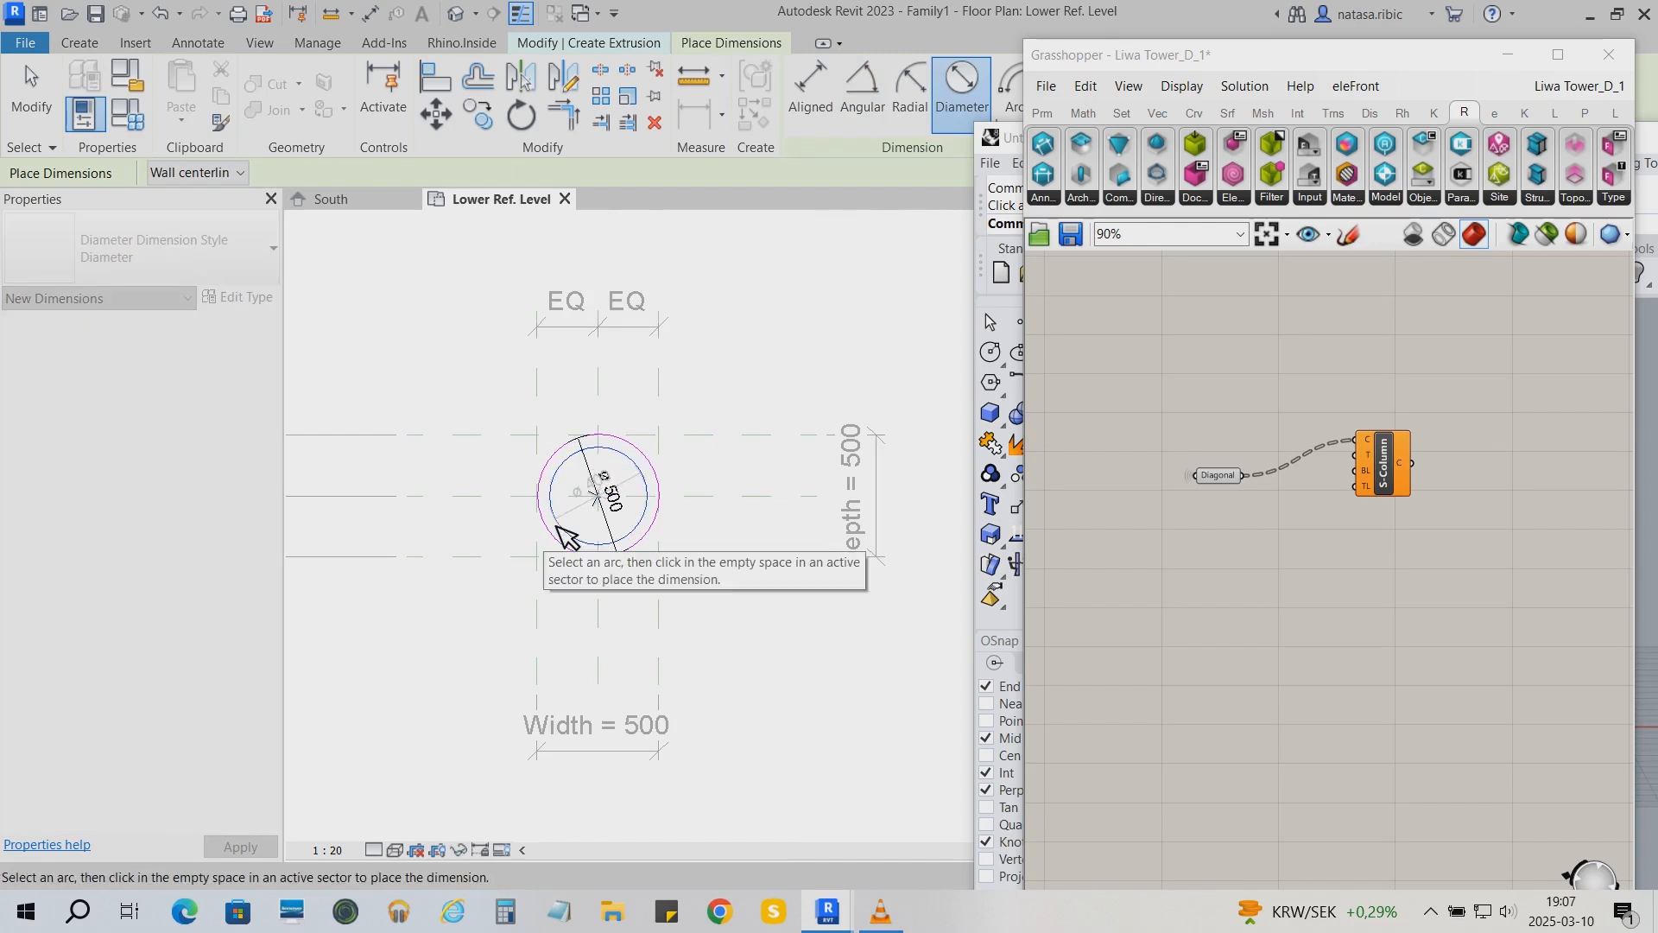
left_click(556, 520)
key("Escape")
Label the outer circle's dimension with a new family type parameter named Diameter
left_click(619, 528)
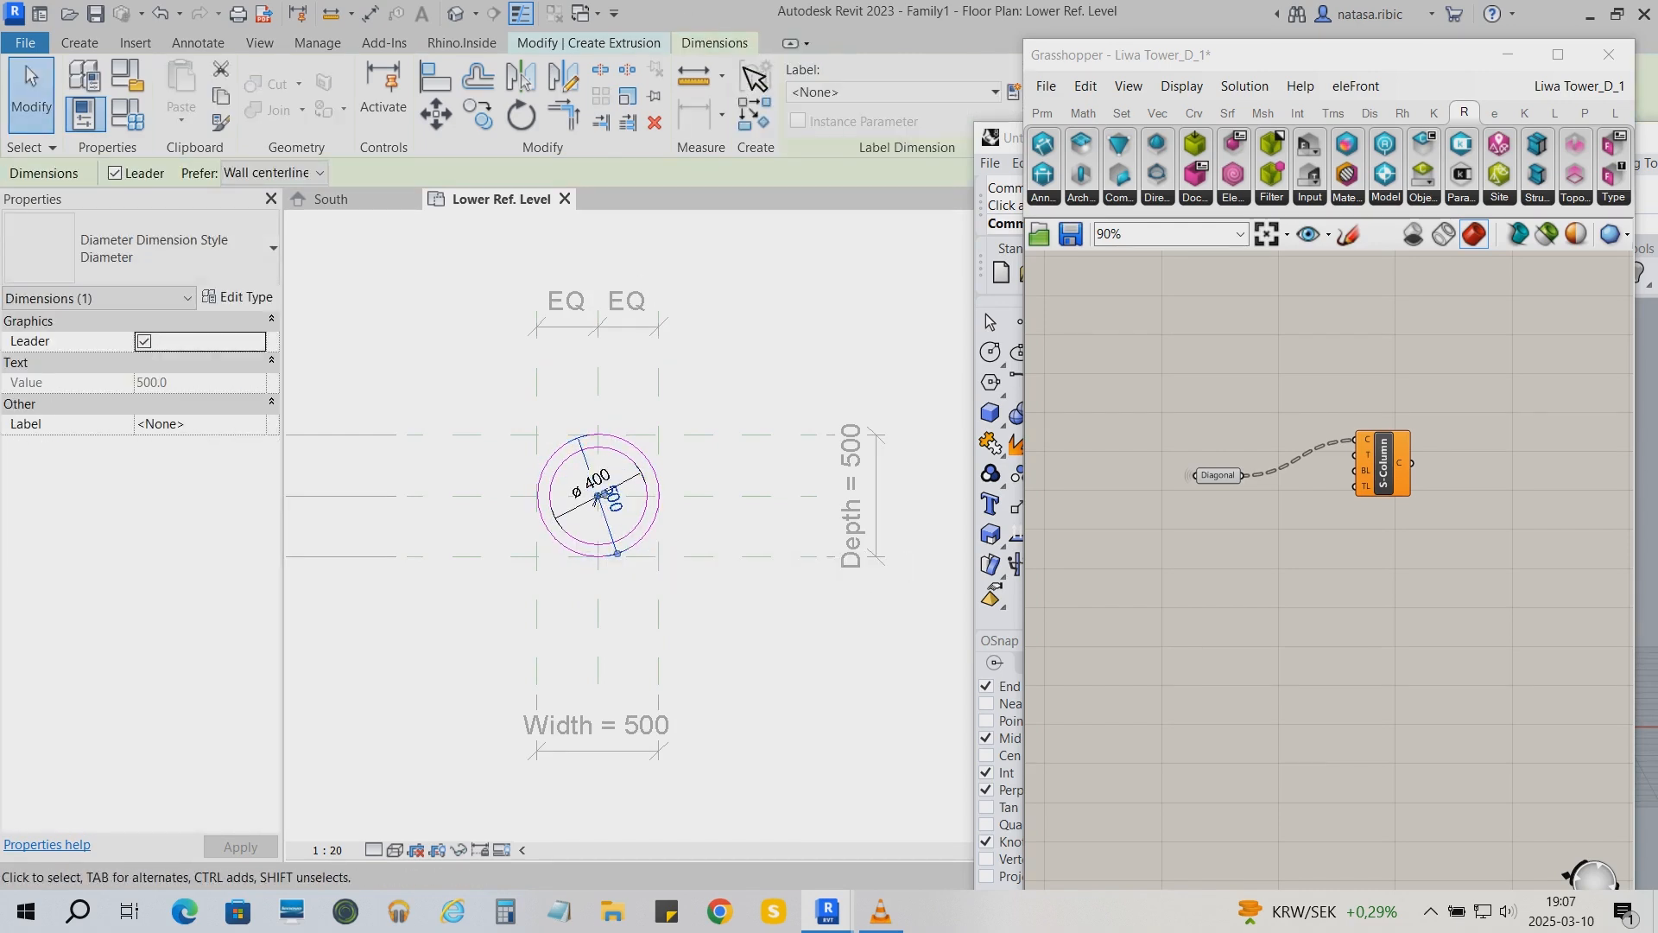
left_click(995, 92)
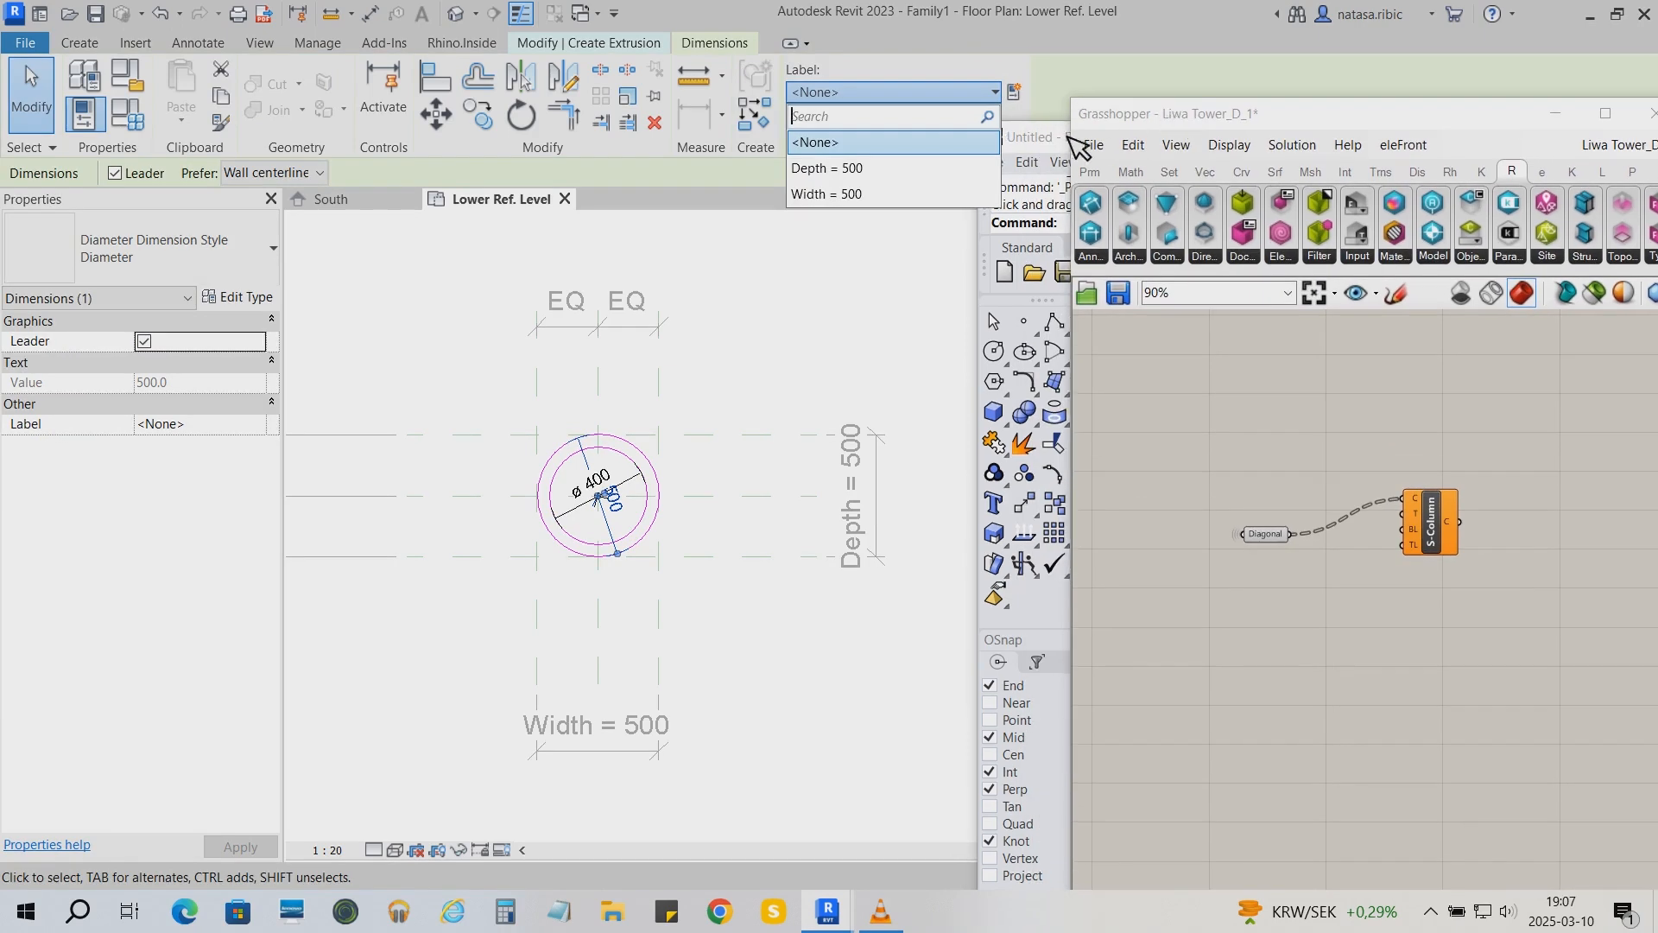
left_click(1014, 91)
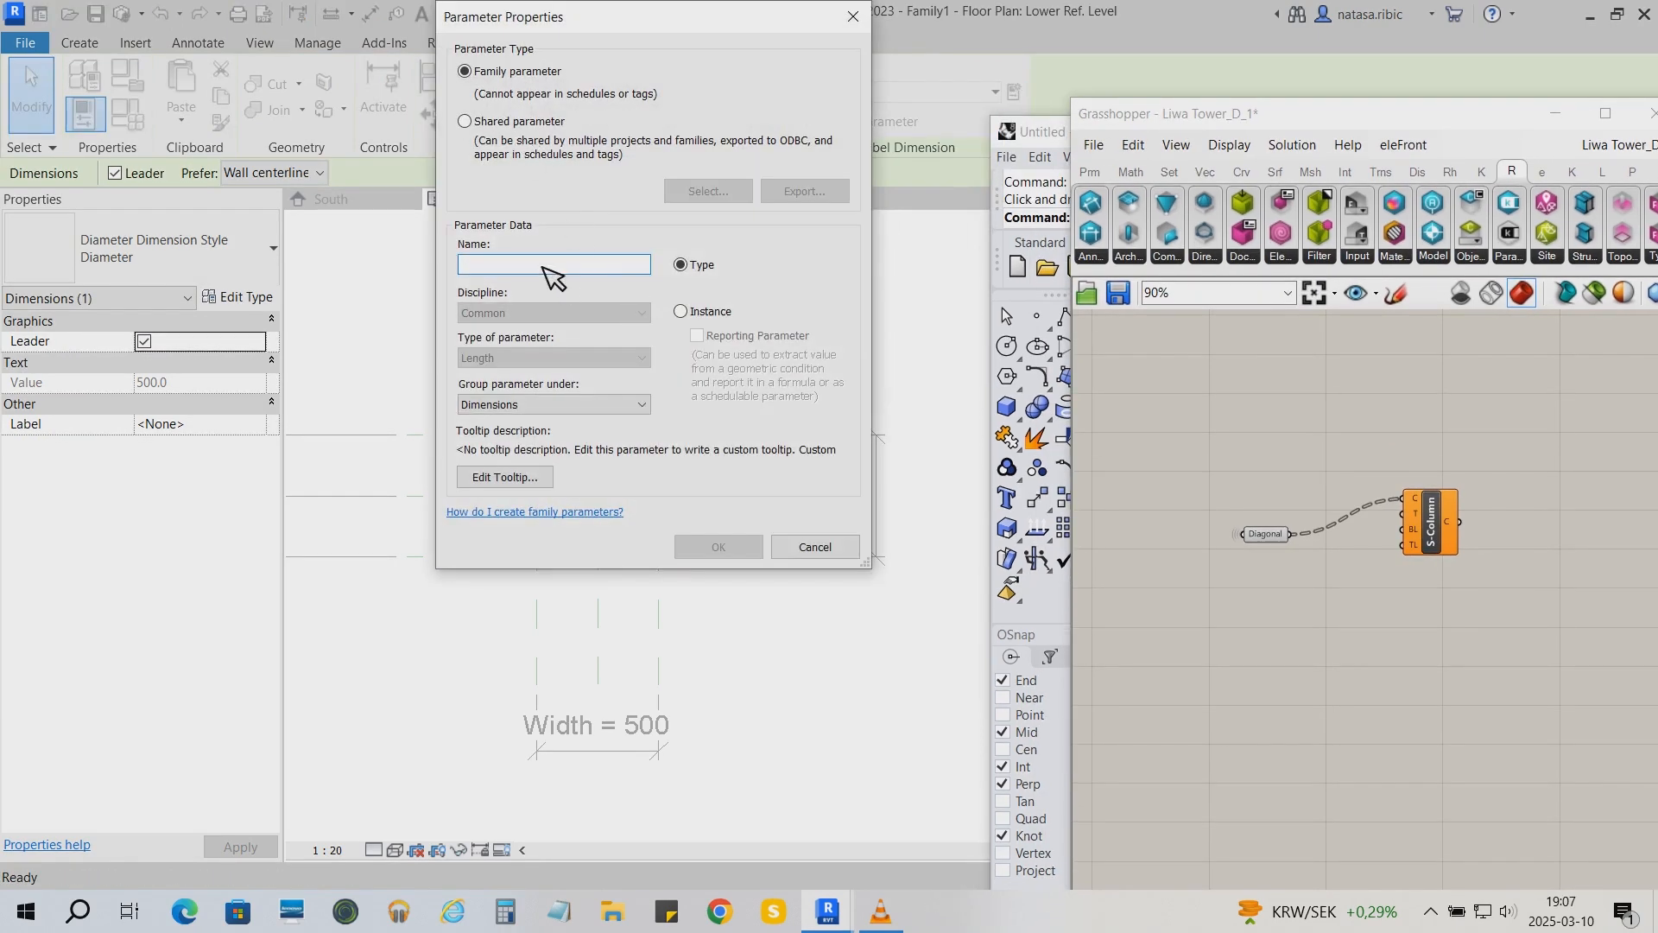
type("Diameter")
left_click(736, 546)
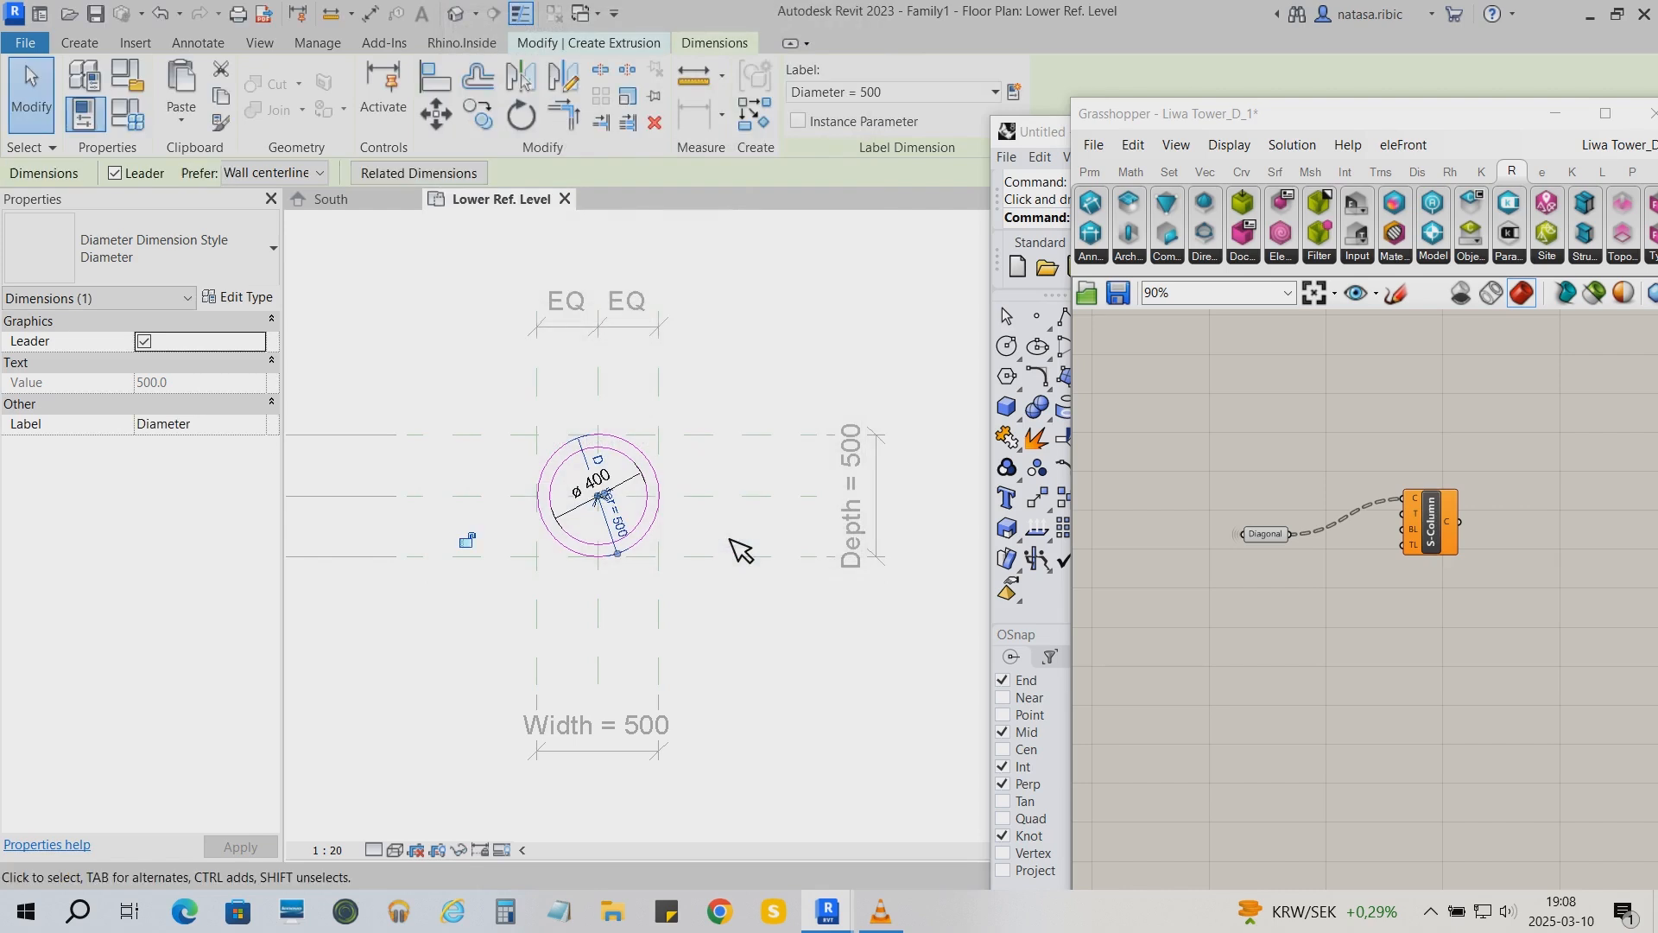
Label the inner circle's diameter dimension with a new family type parameter named Diameter_1
left_click(619, 551)
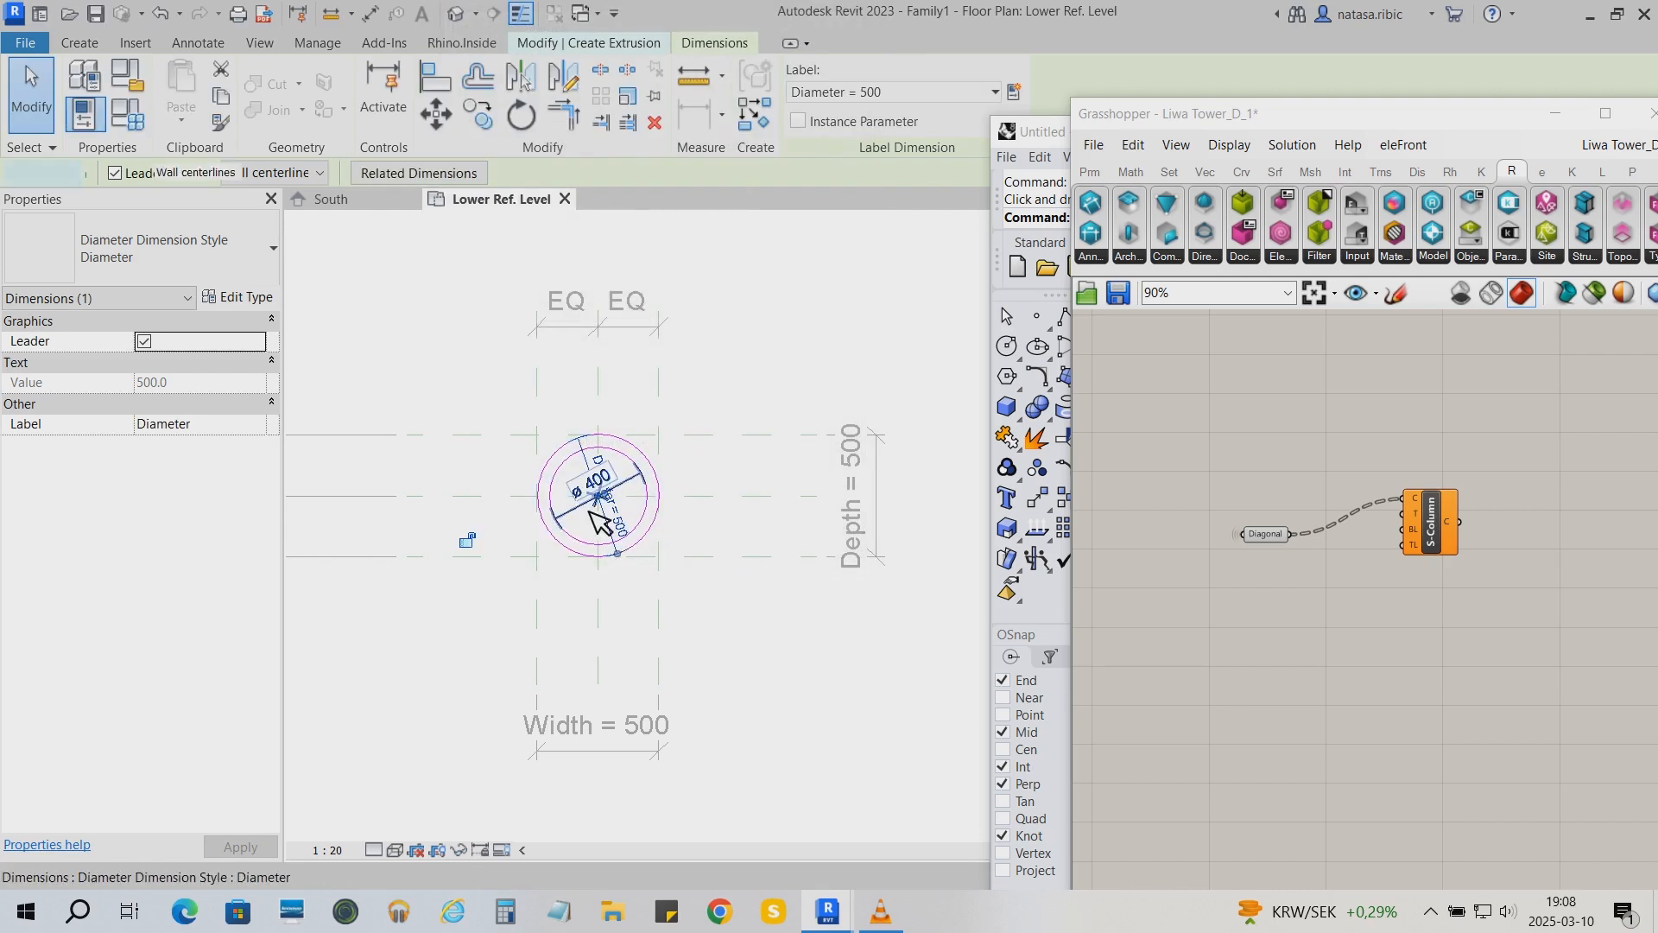
left_click(1016, 92)
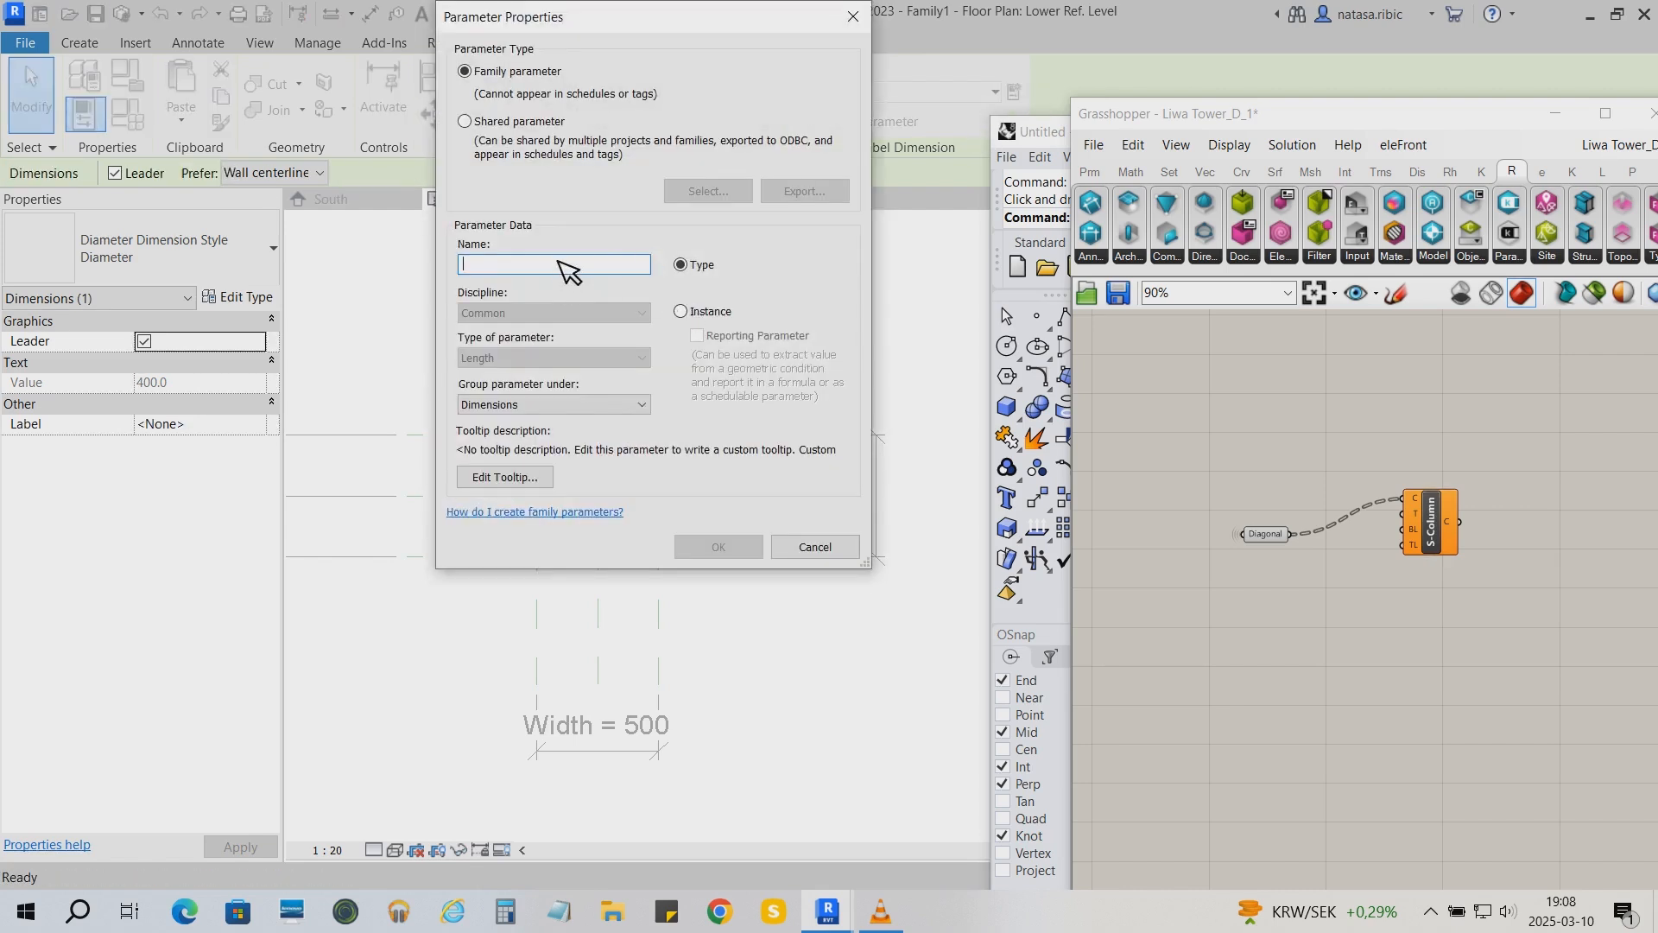
type("Diameter_1")
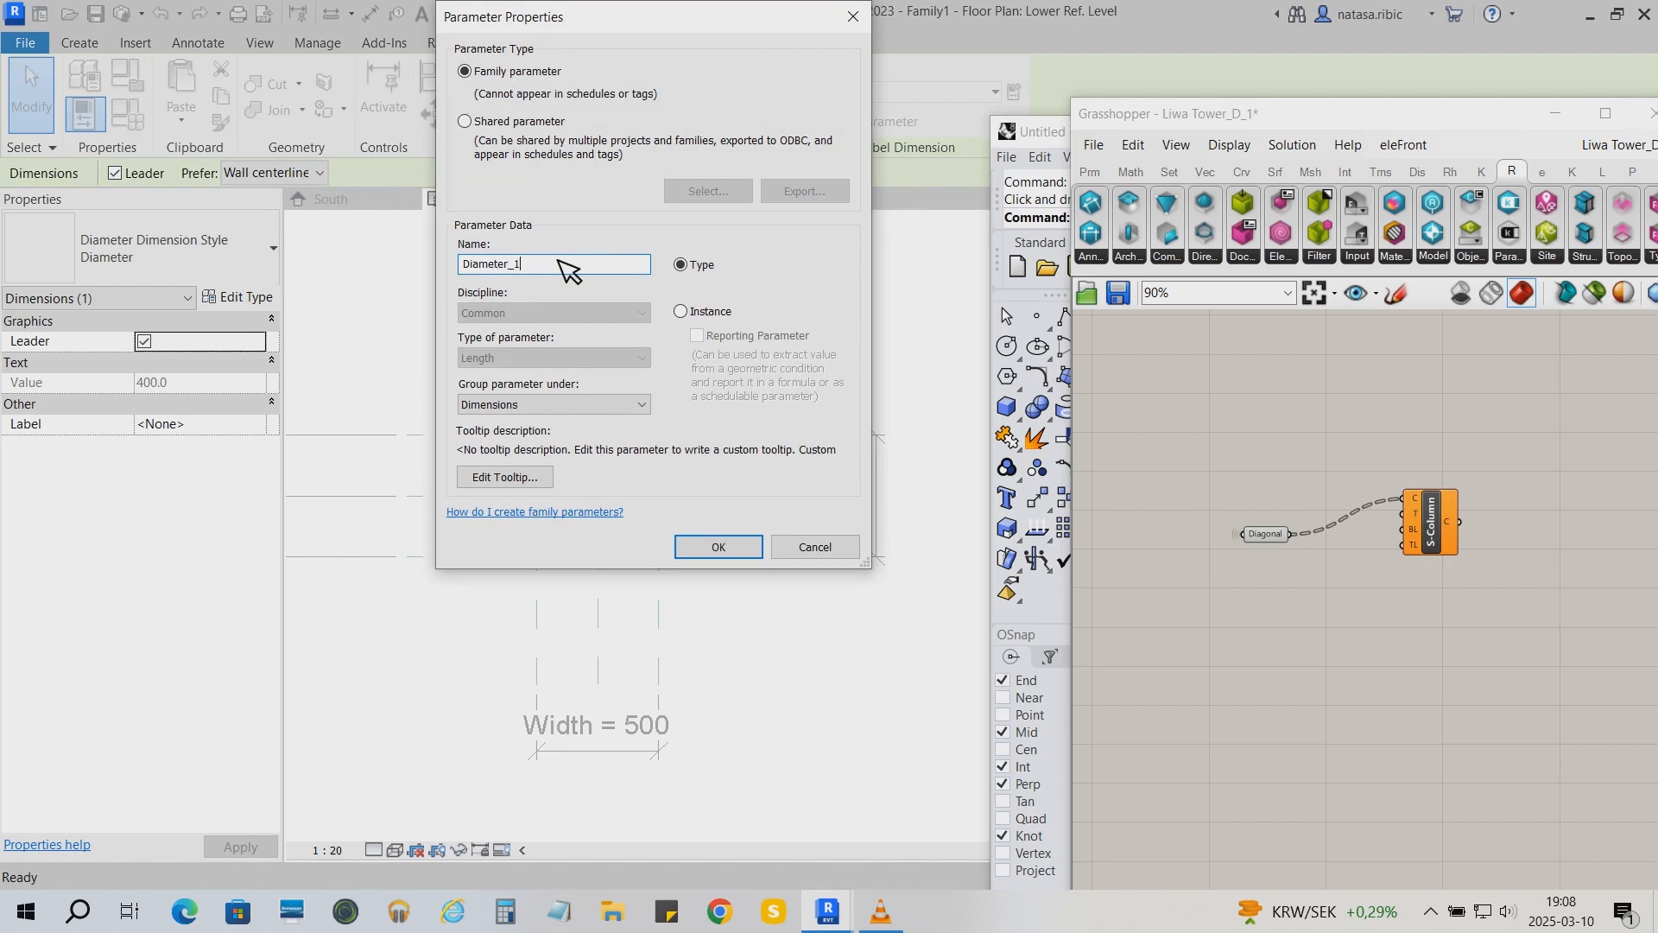
left_click(740, 551)
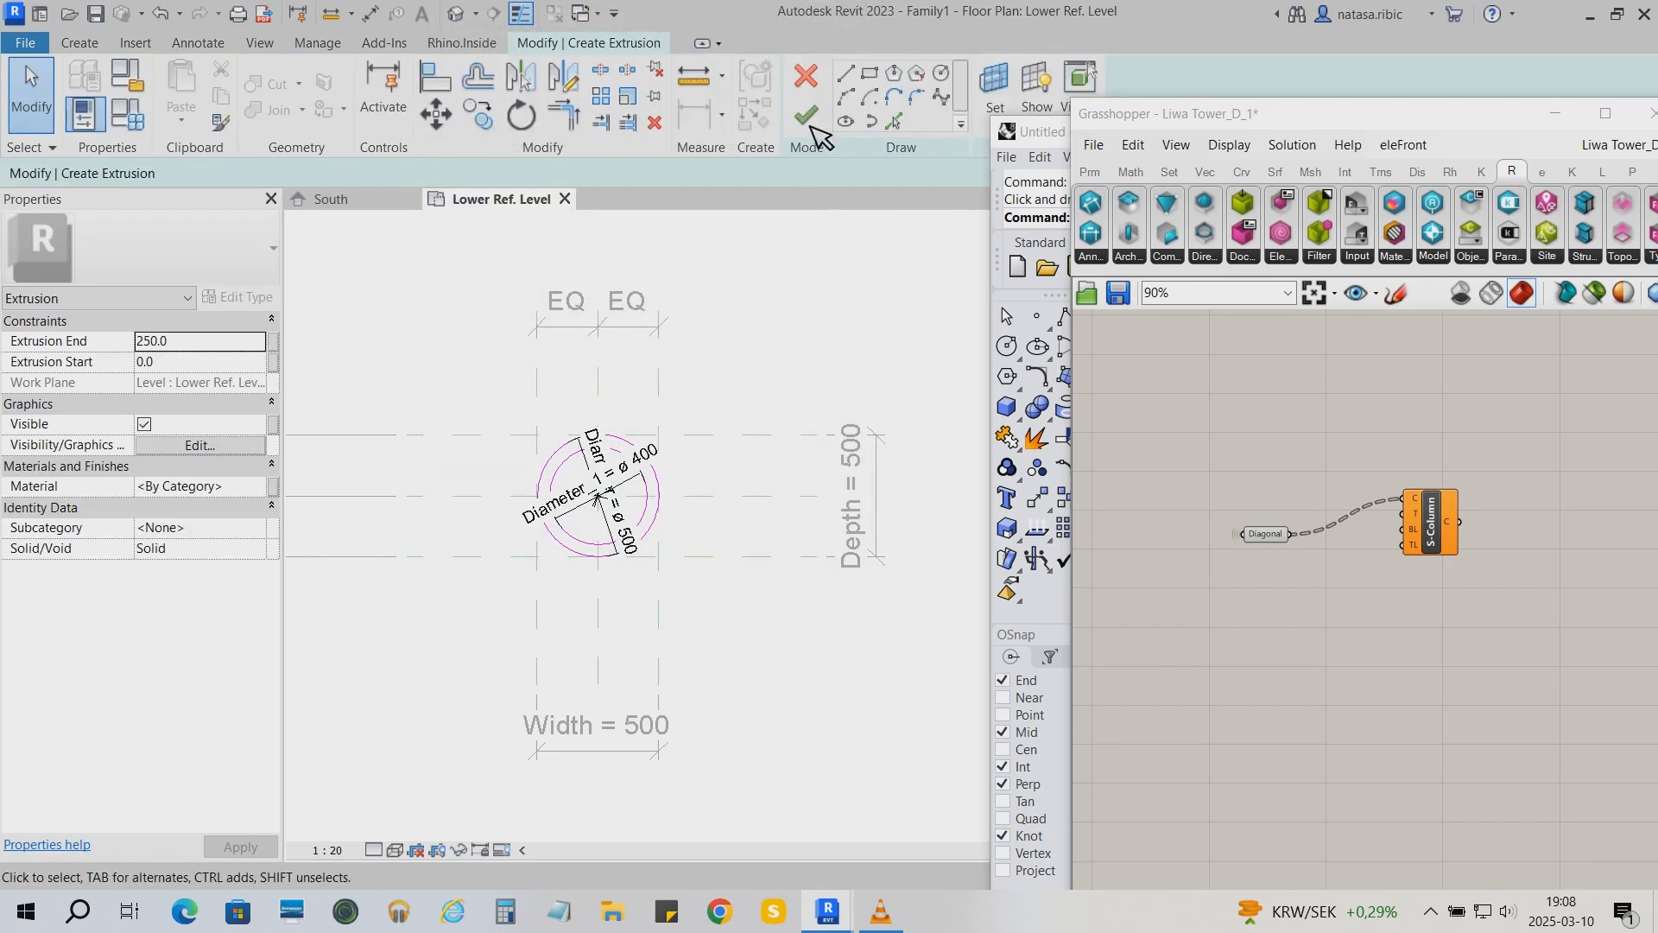
Finish the extrusion sketch and set the family's Diameter to 280 and Diameter_1 to 200
left_click(814, 91)
left_click(128, 113)
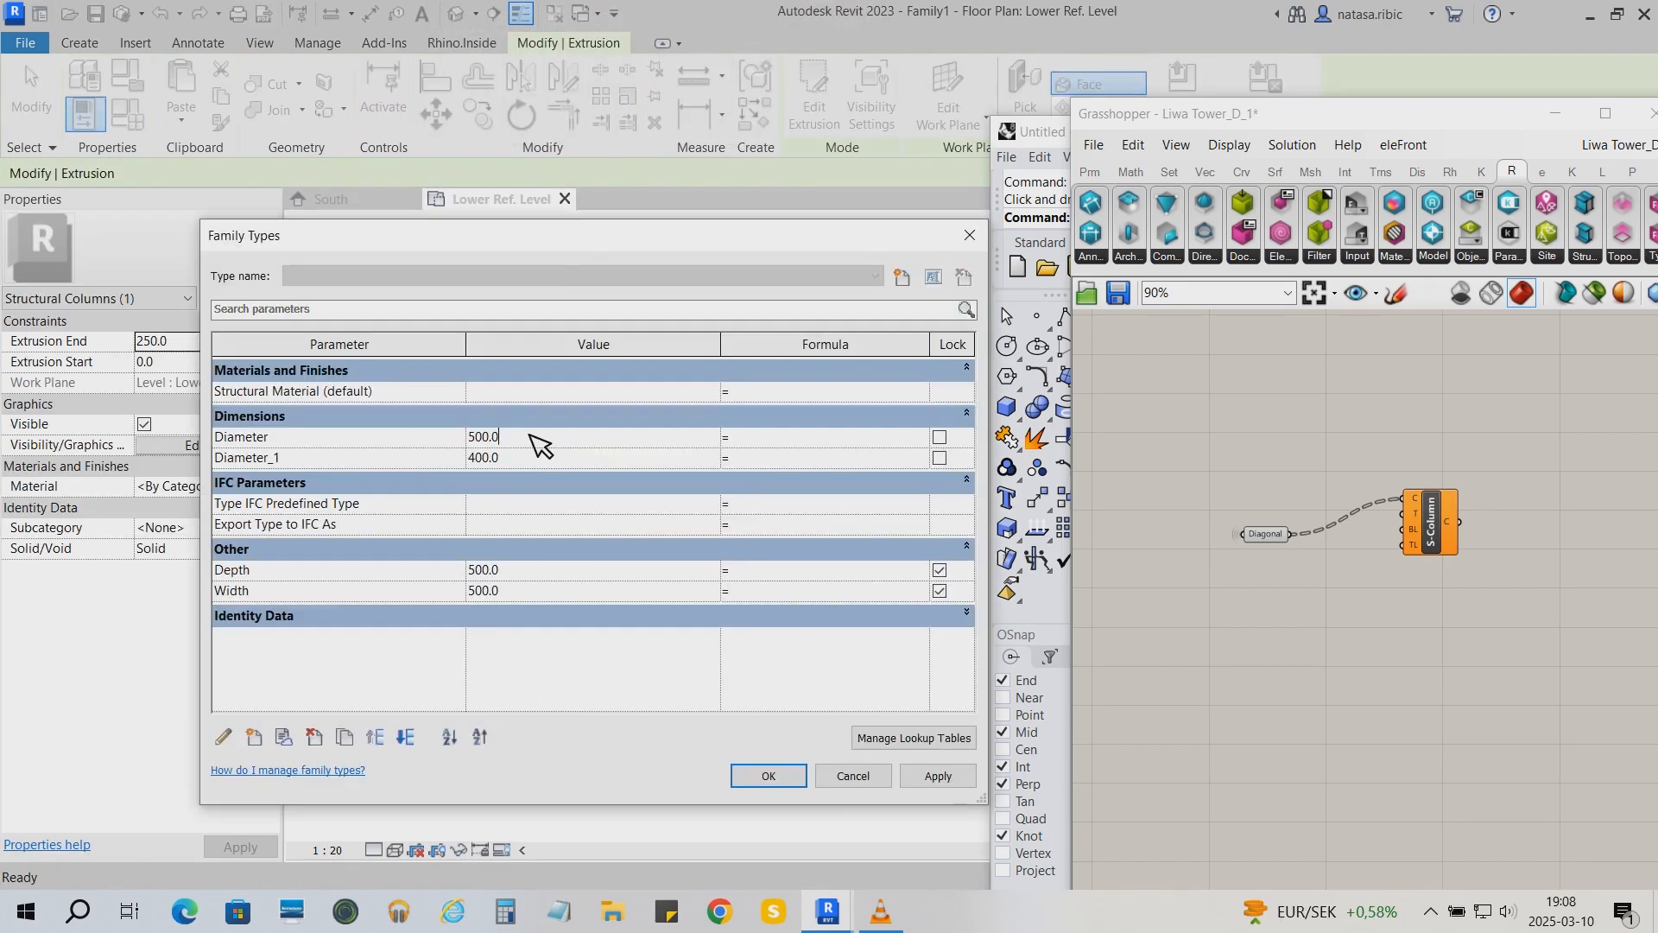
left_click_drag(530, 434, 414, 462)
type("280")
left_click(531, 460)
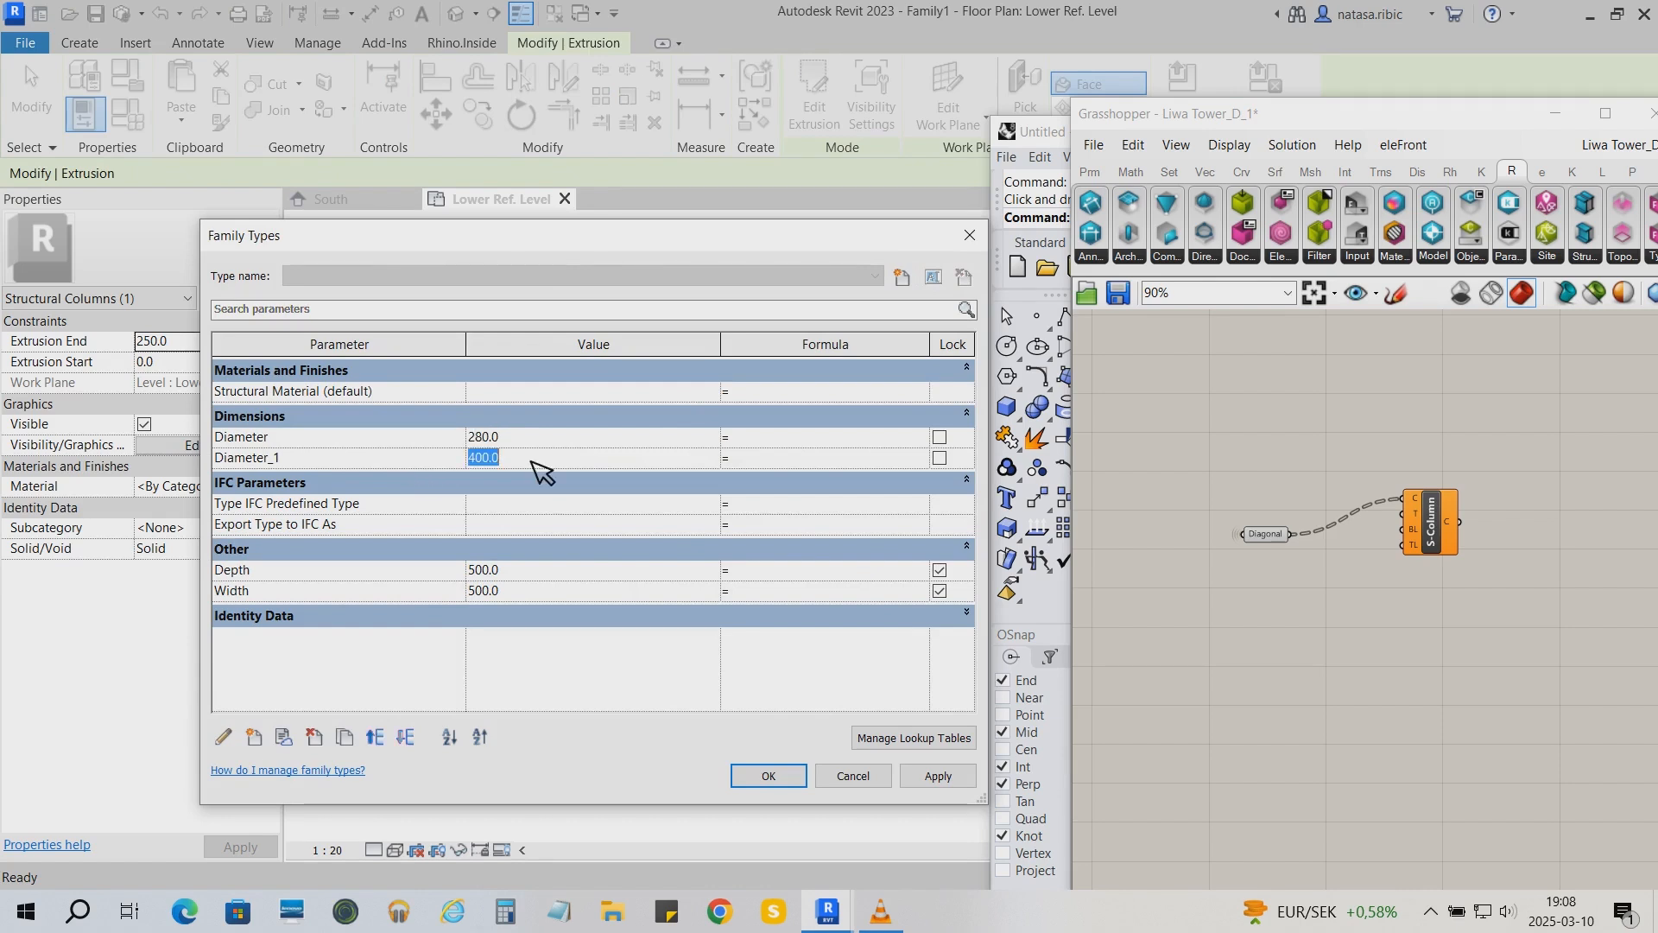
type("200")
left_click(768, 775)
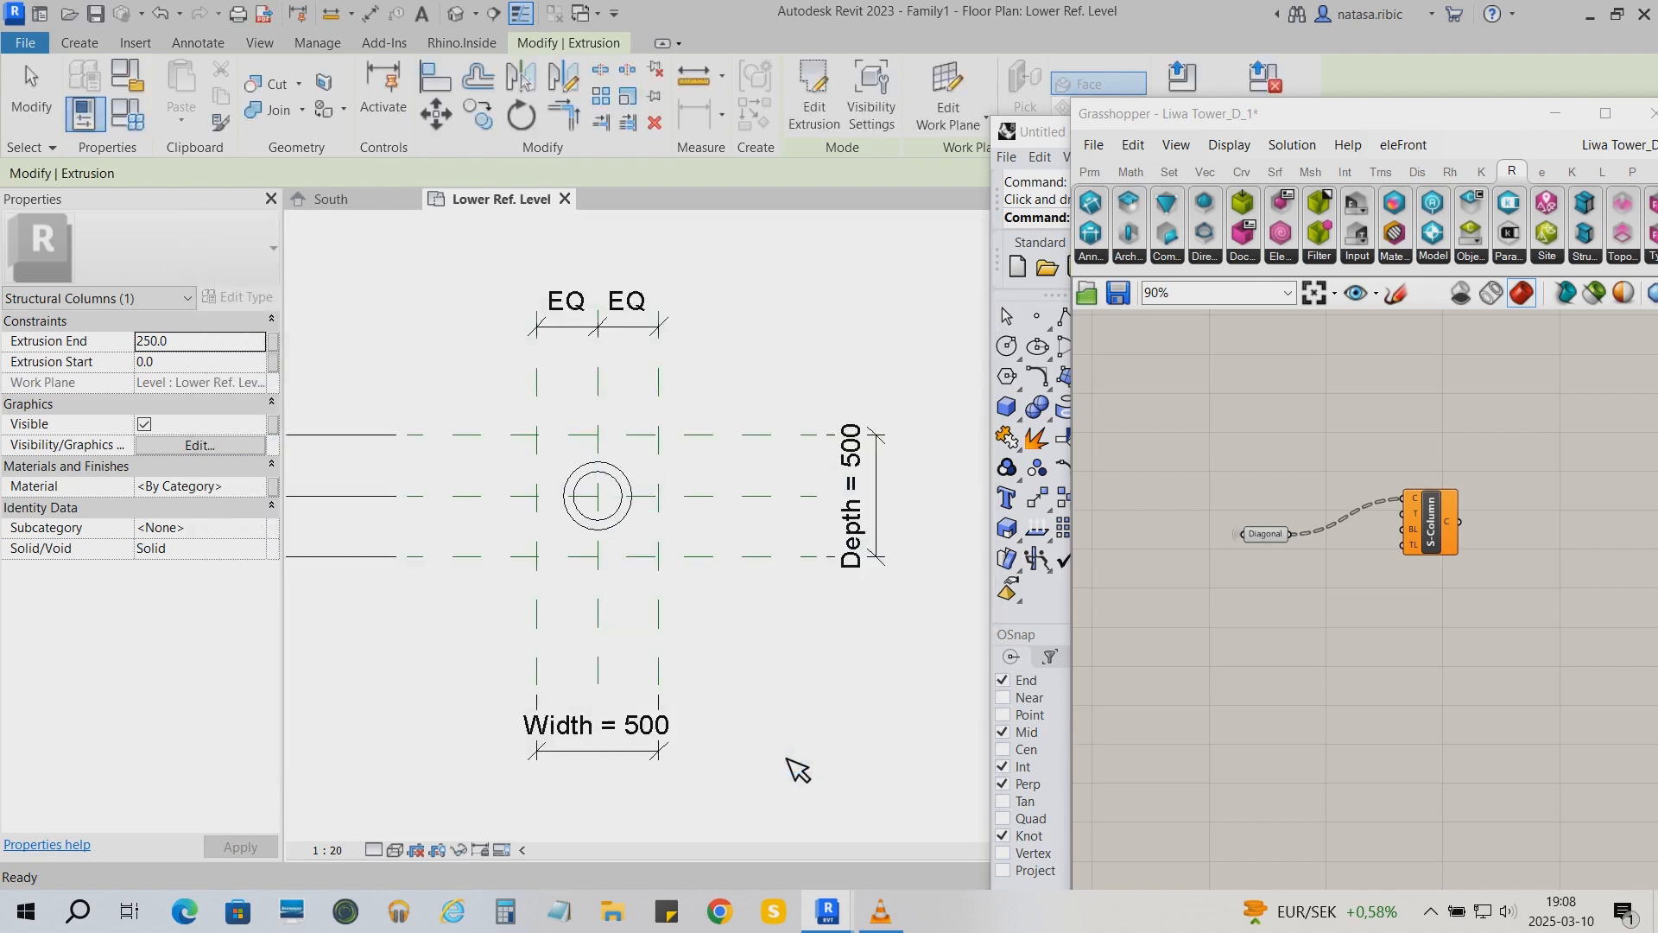
left_click(789, 760)
Drive the family's Depth and Width parameters with the formula Diameter
left_click(129, 115)
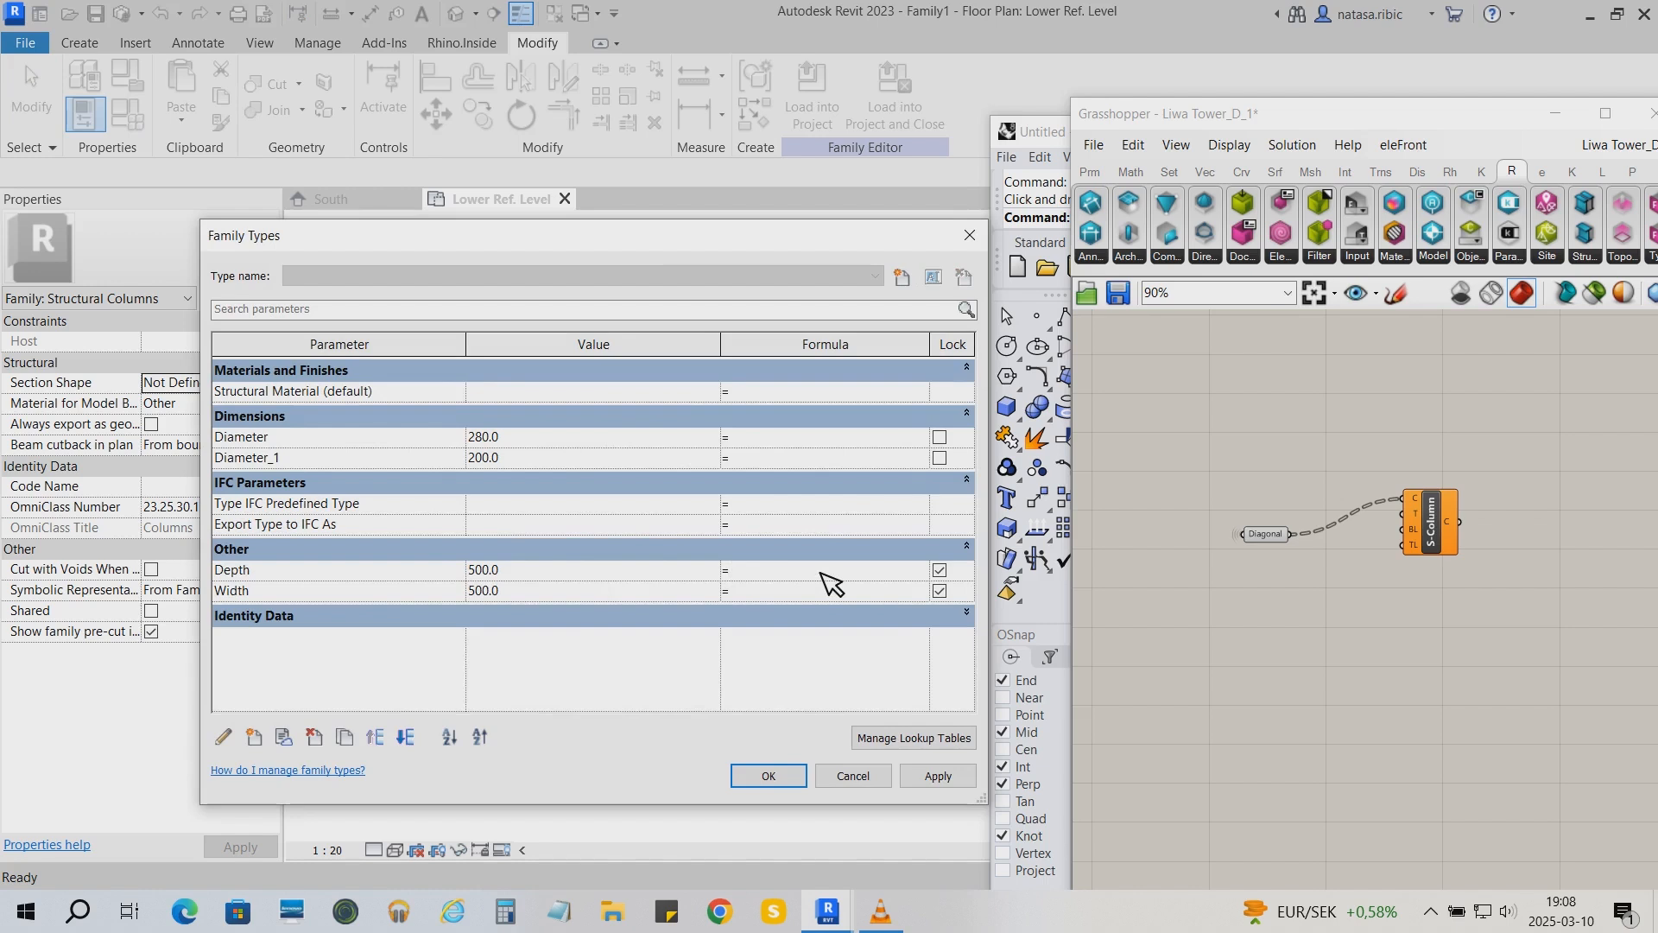
type("er")
key("Return")
left_click(768, 776)
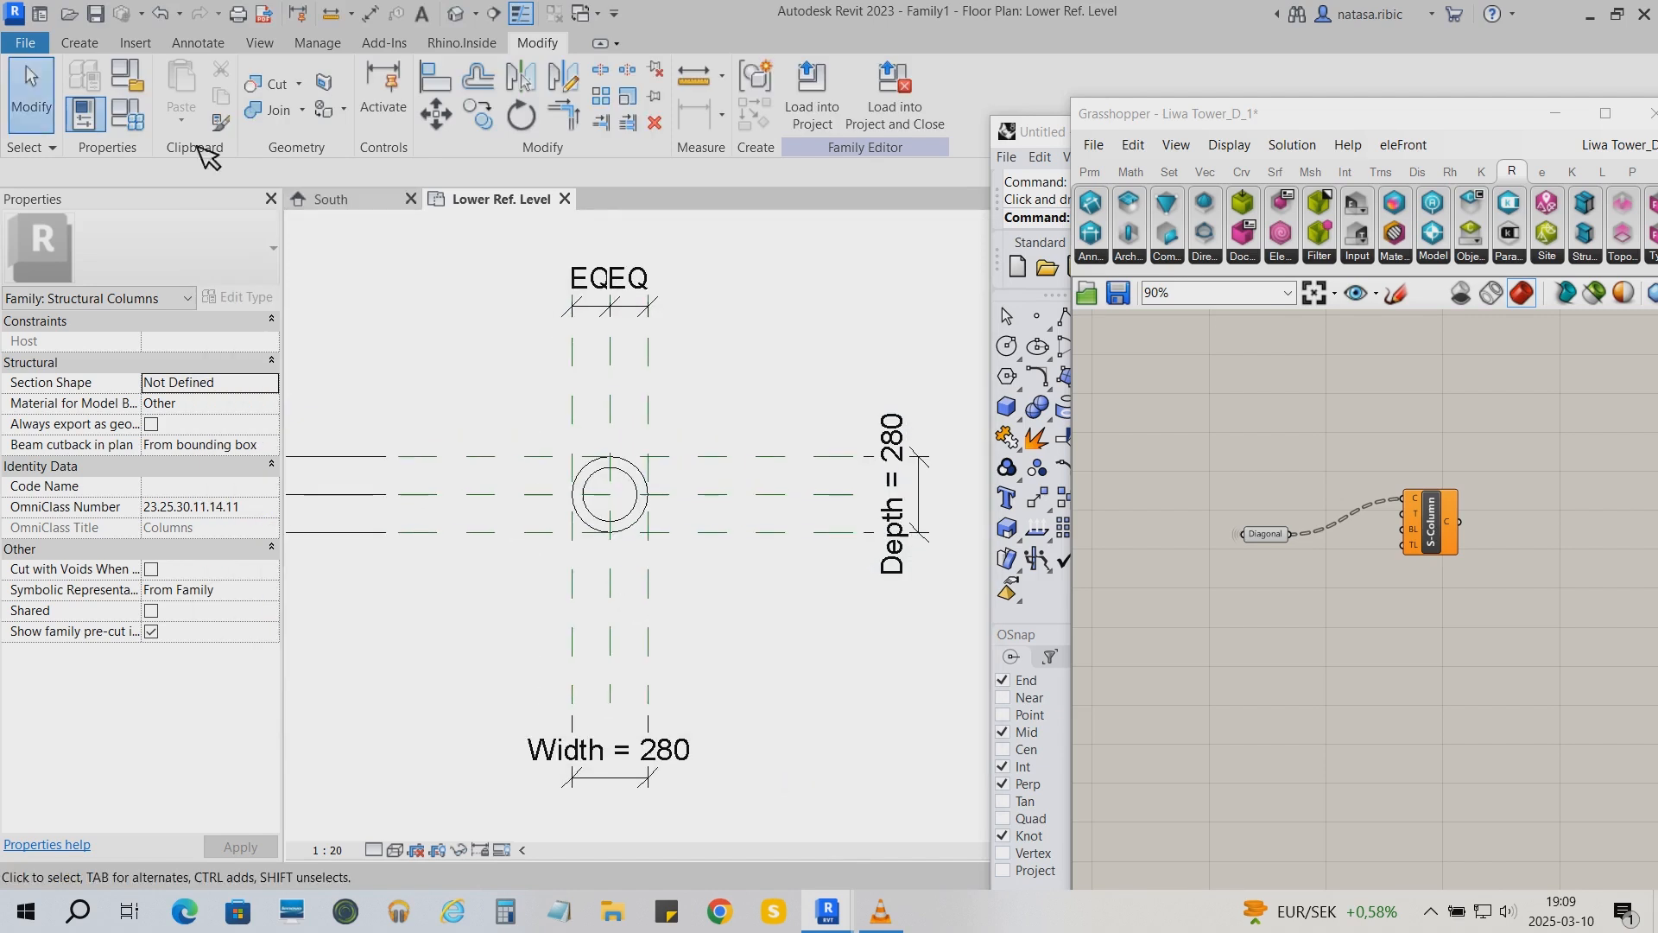
Add a length type parameter Thickness with value 10 and set Diameter_1's formula to Diameter - Thickness
left_click(143, 114)
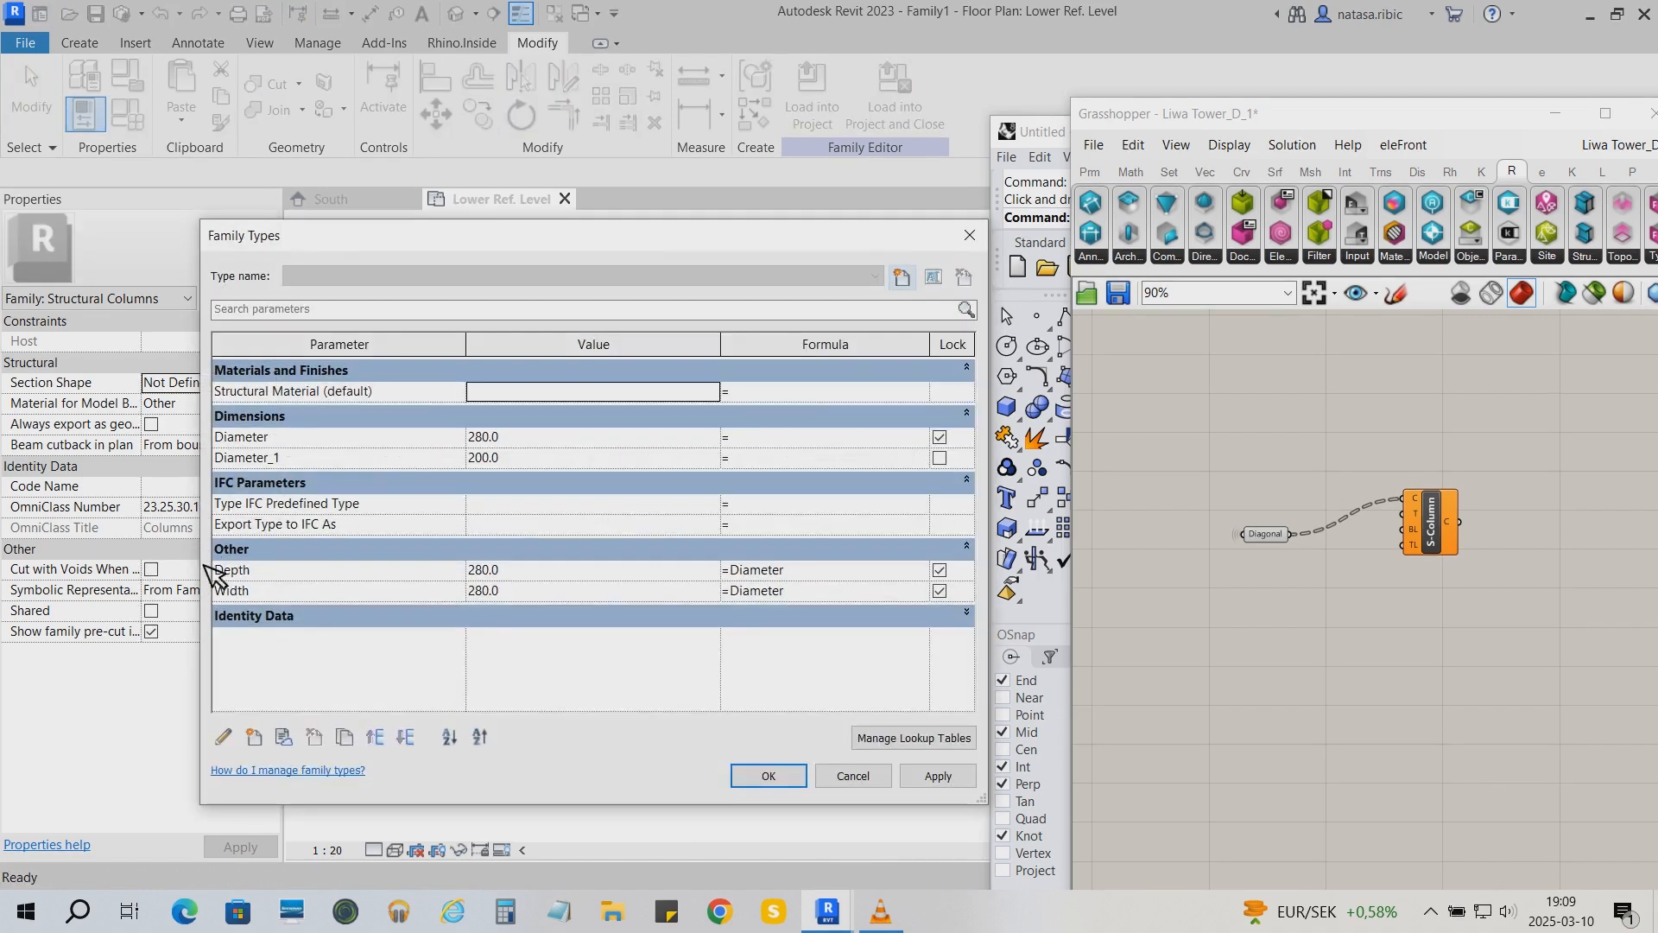
left_click(256, 736)
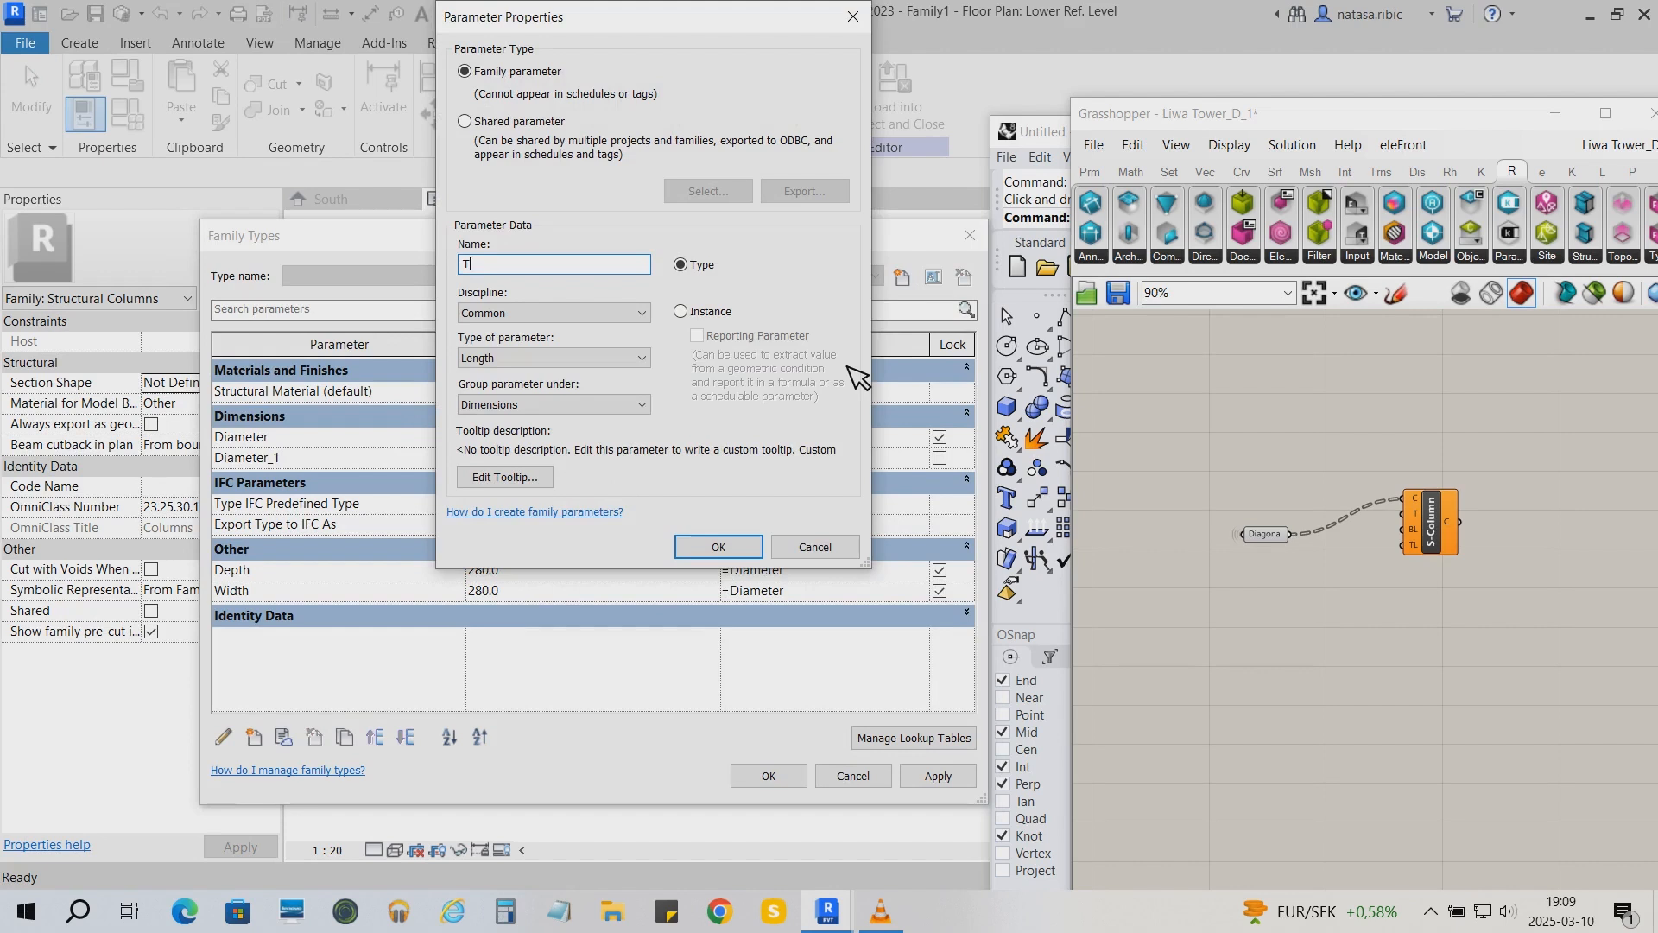
key("Return")
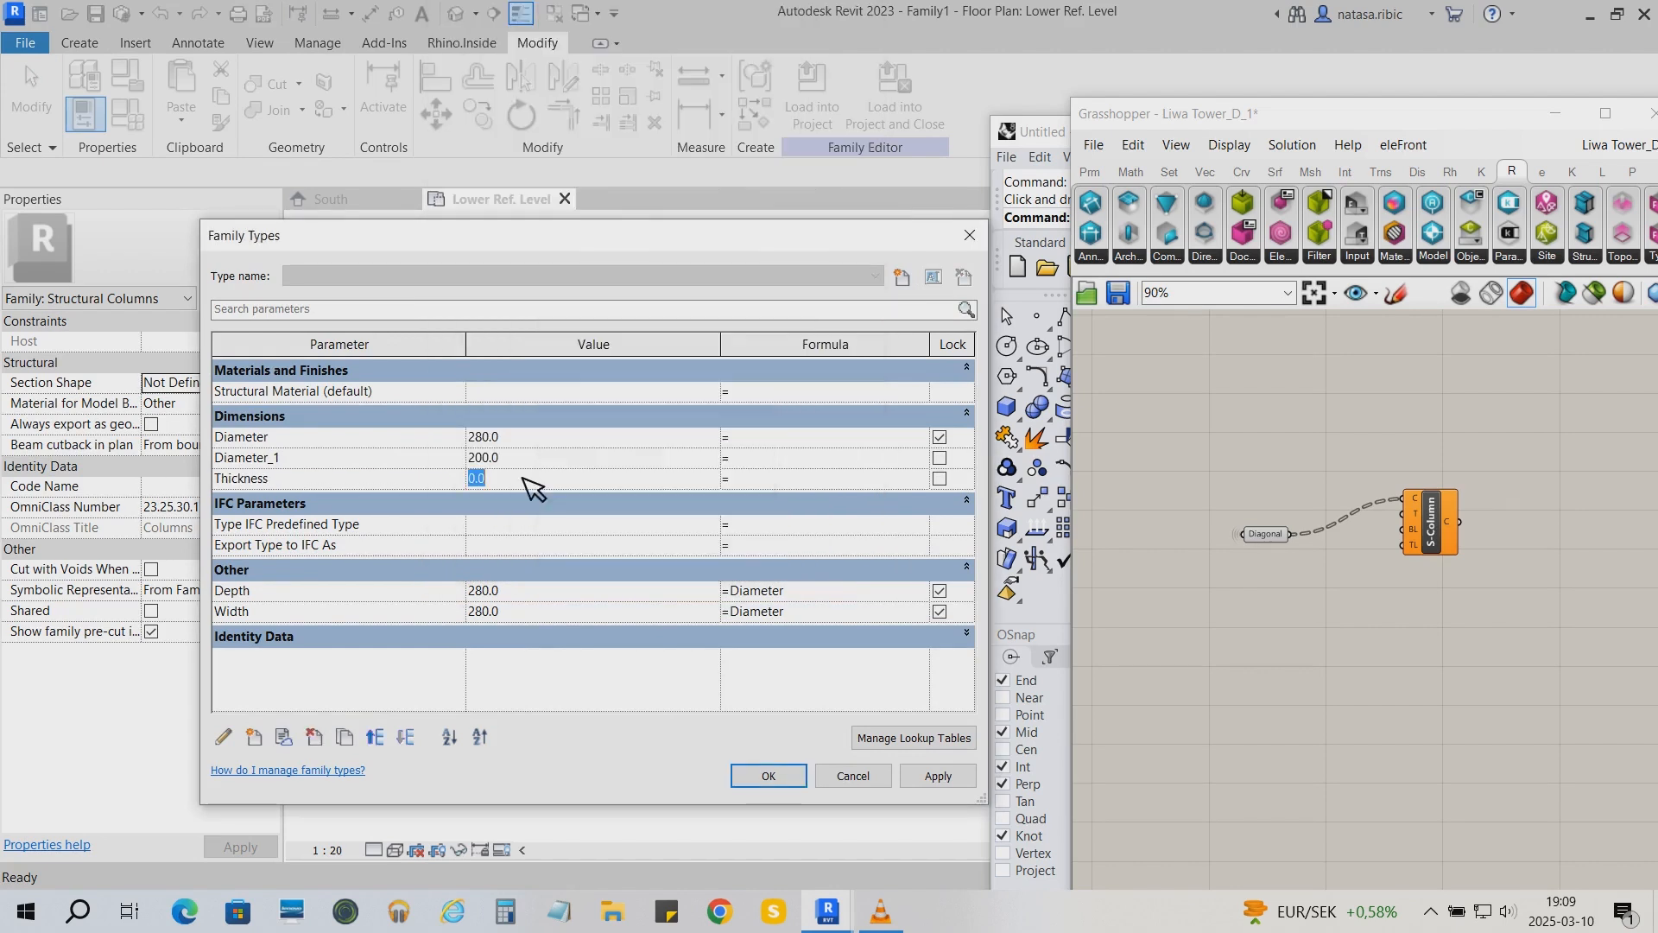
left_click(810, 468)
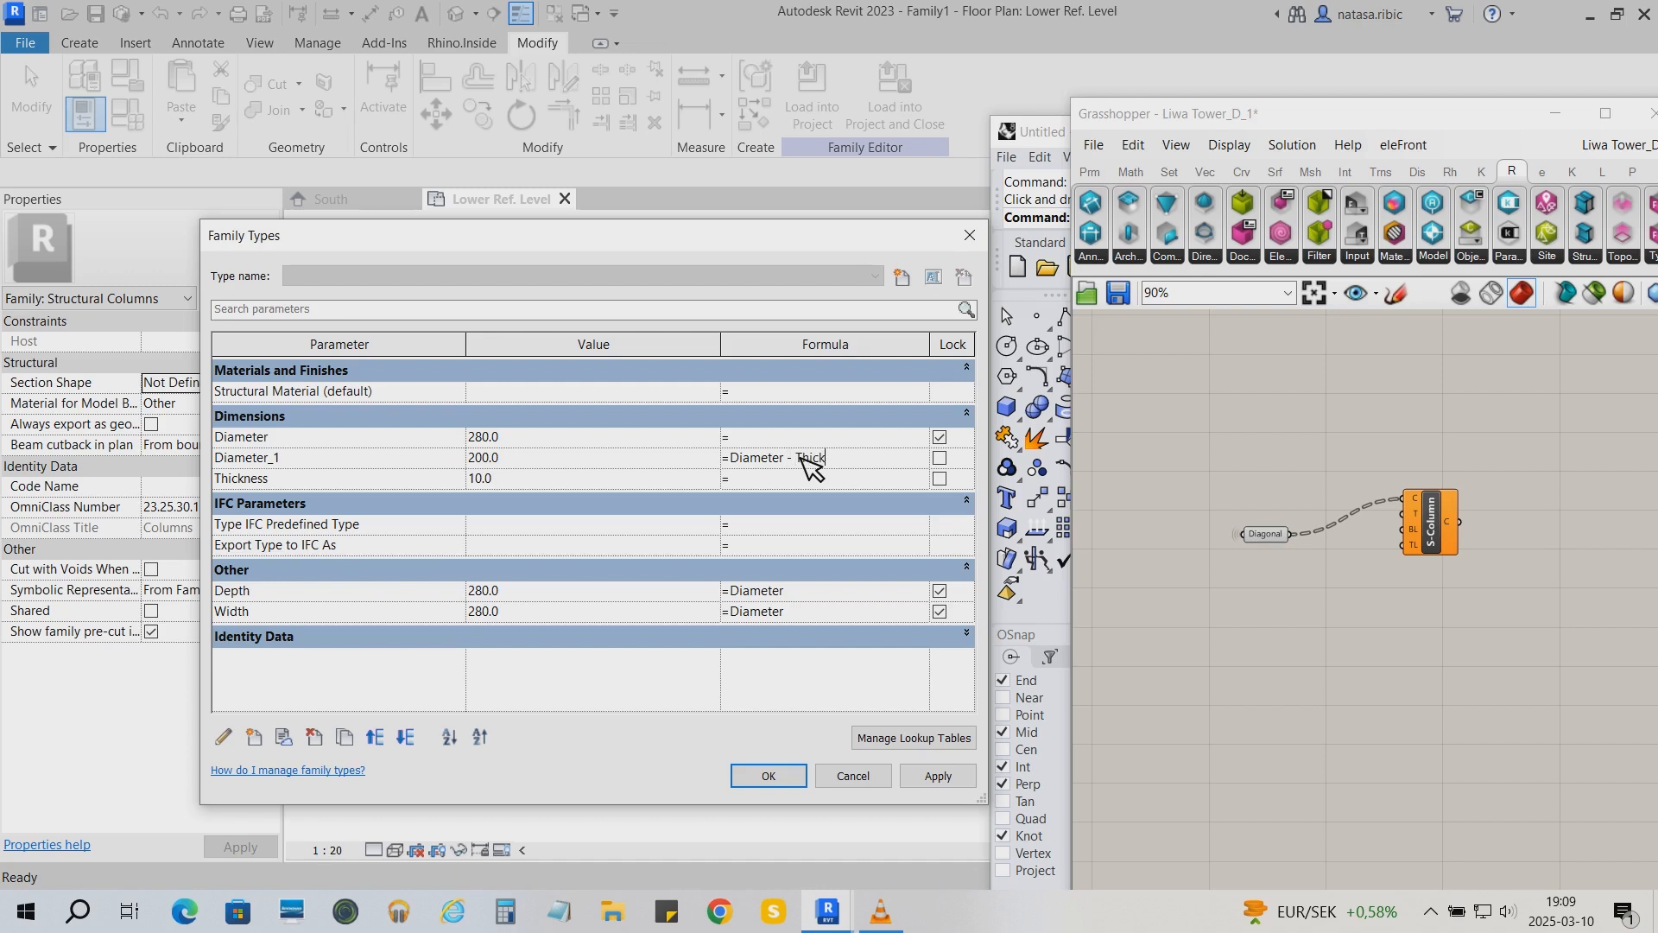
left_click(773, 777)
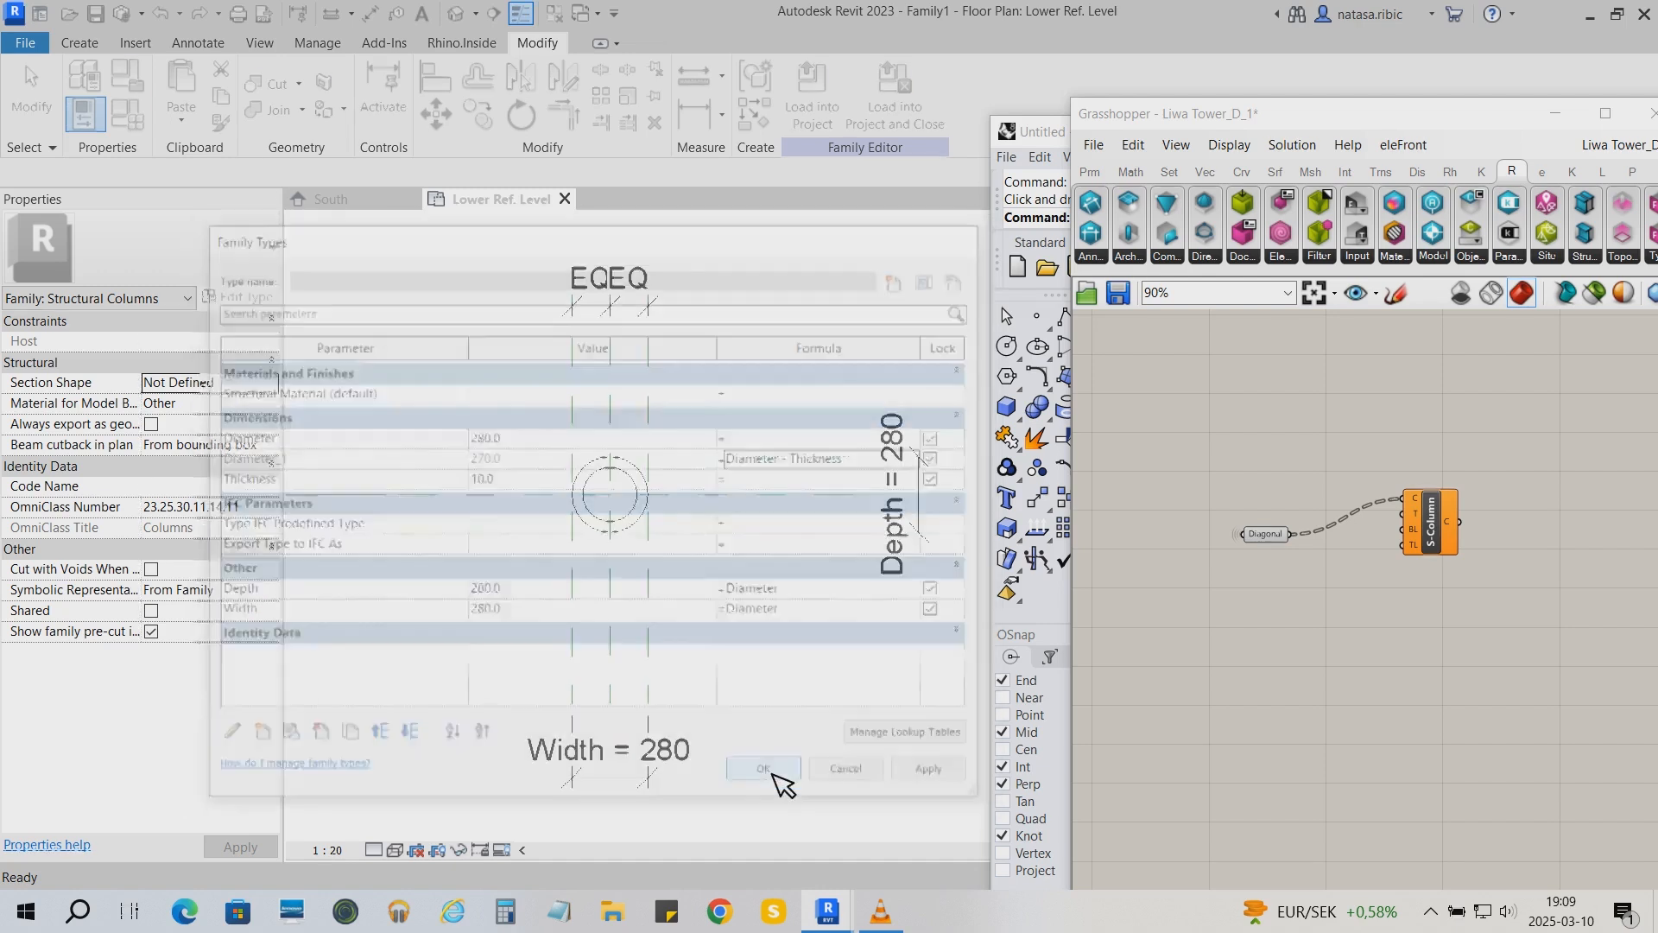
scroll(456, 636, "up", 1)
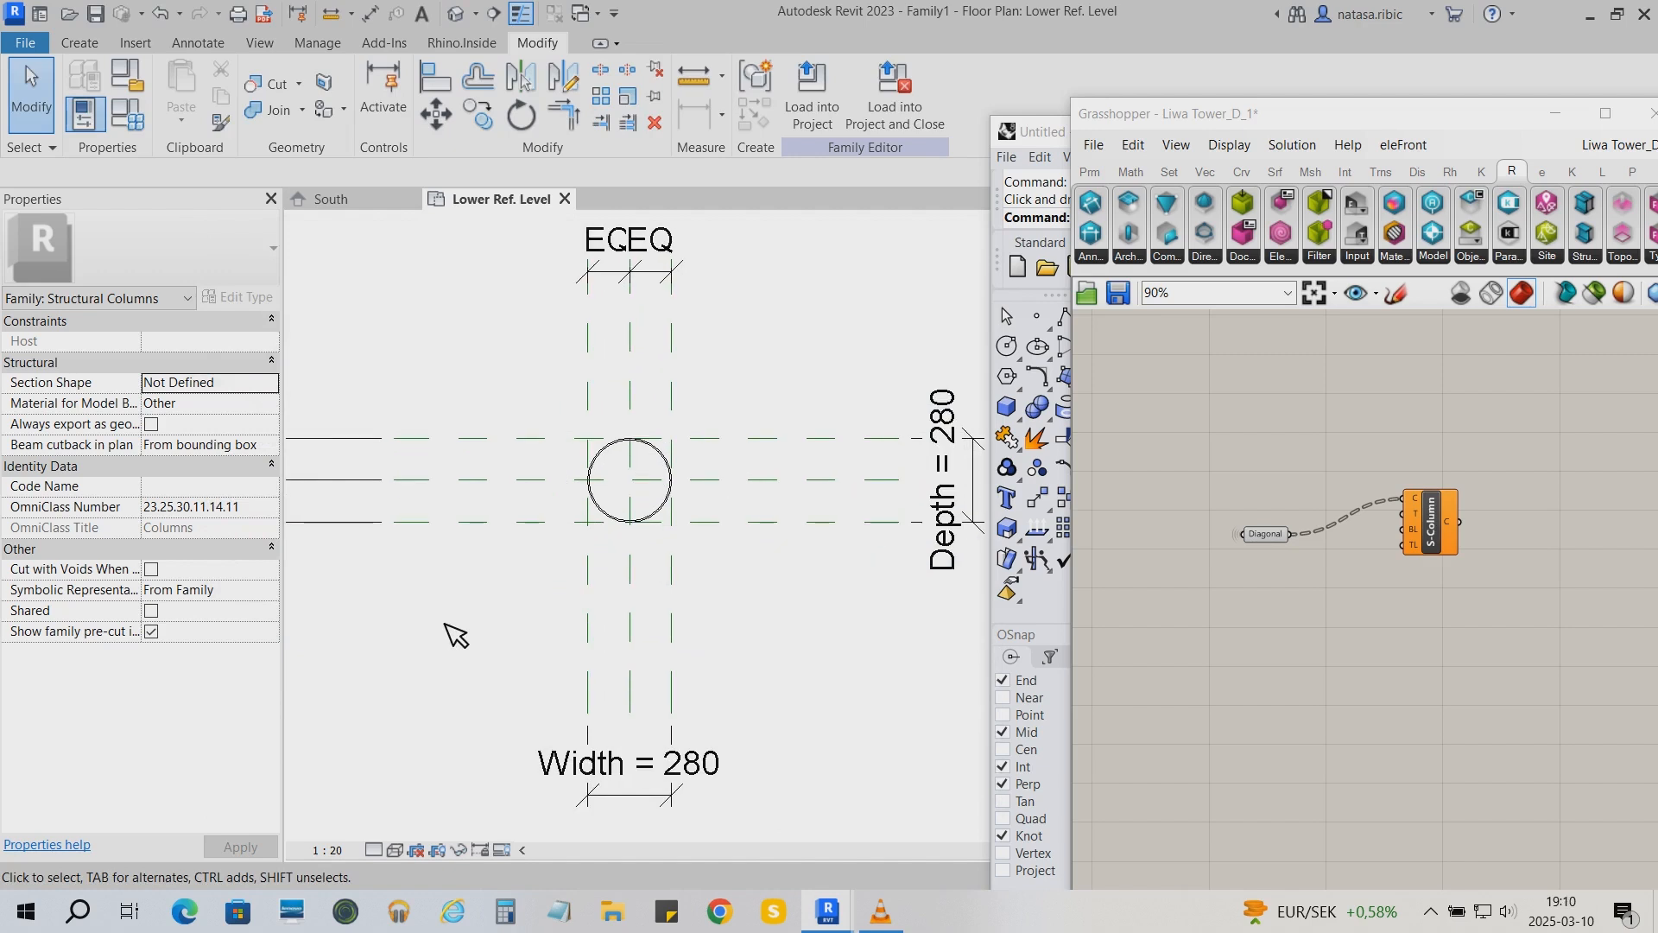
scroll(455, 635, "up", 1)
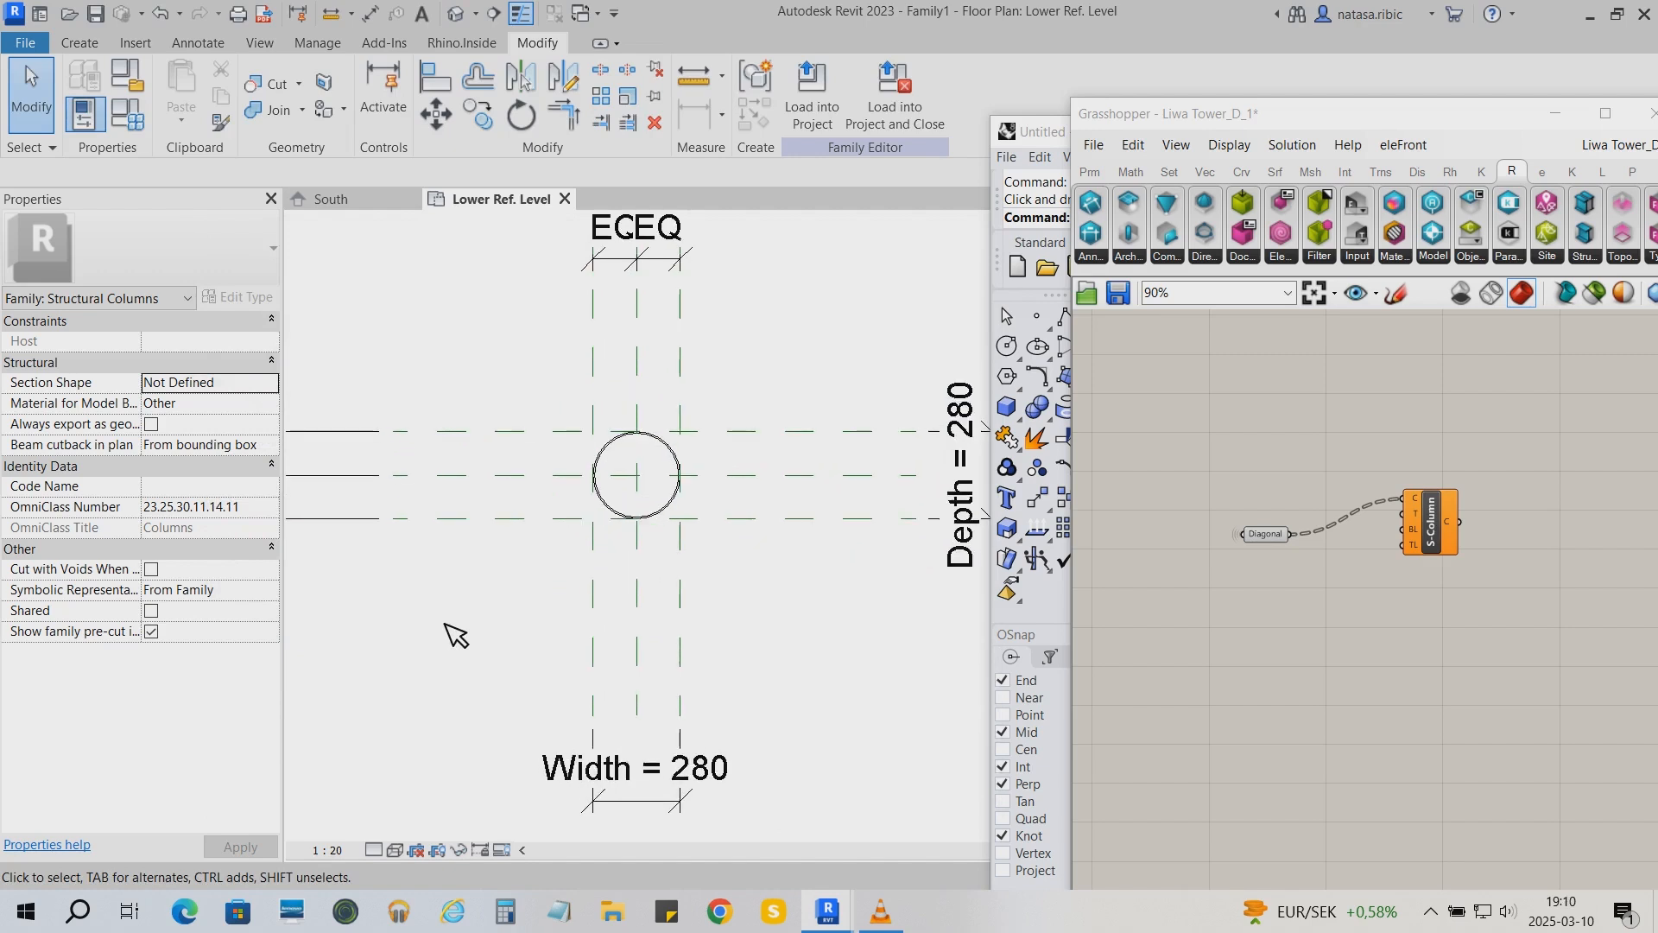
scroll(455, 636, "down", 1)
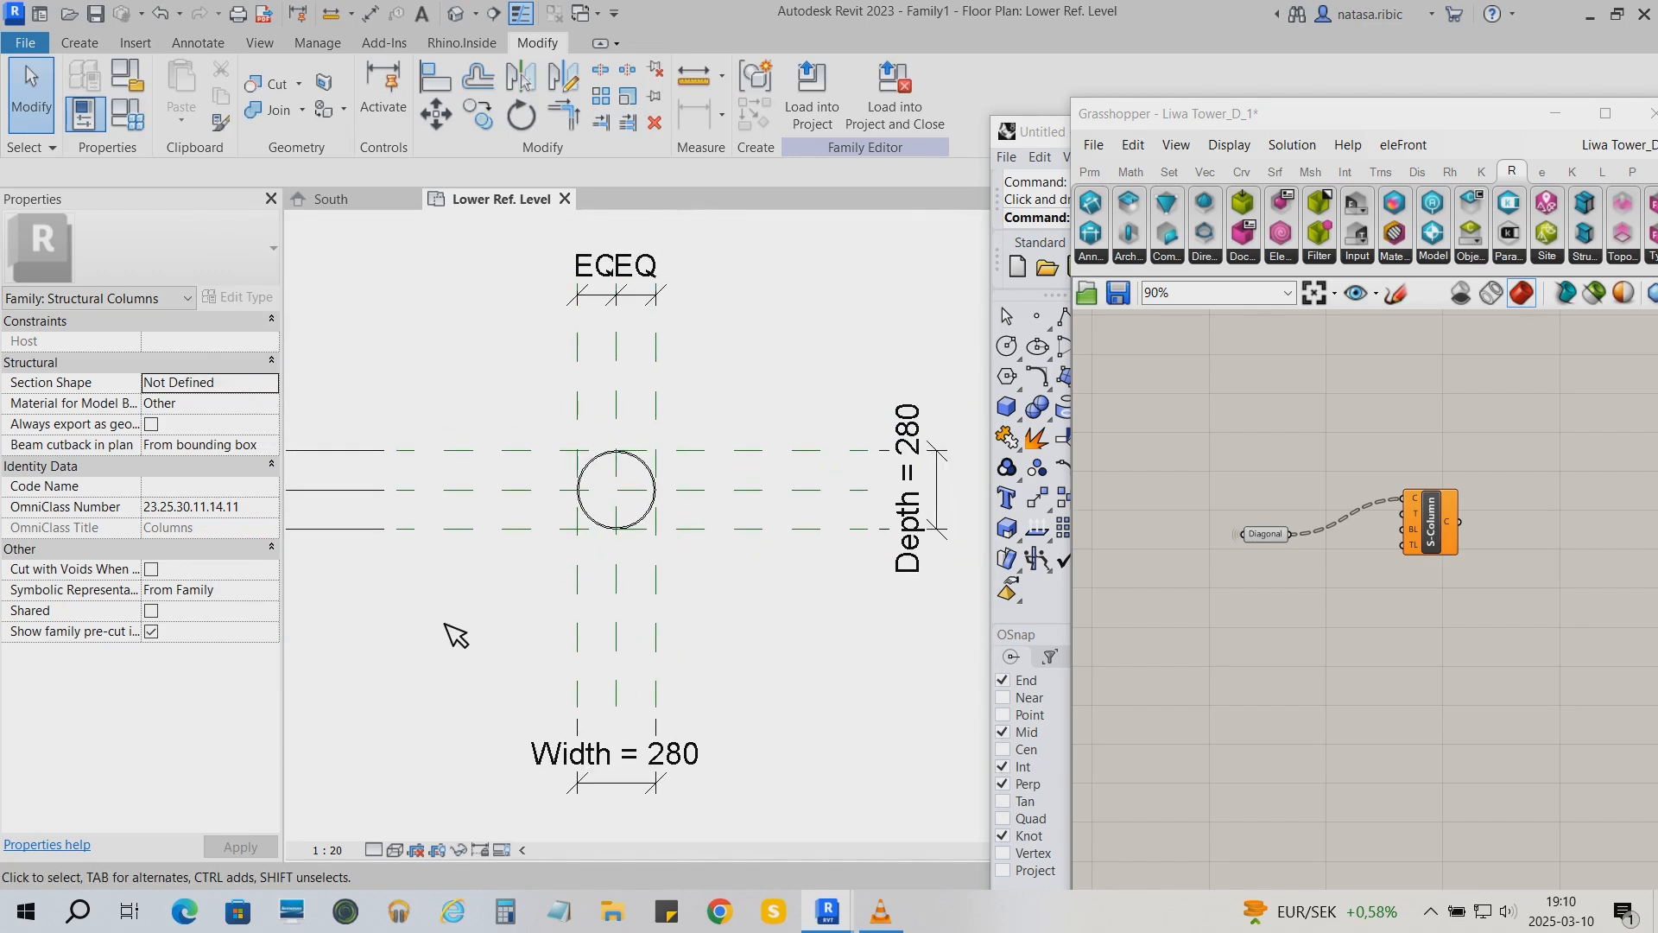
Associate the hollow extrusion's Extrusion End with a new instance length parameter named D_centerline_length
left_click(651, 508)
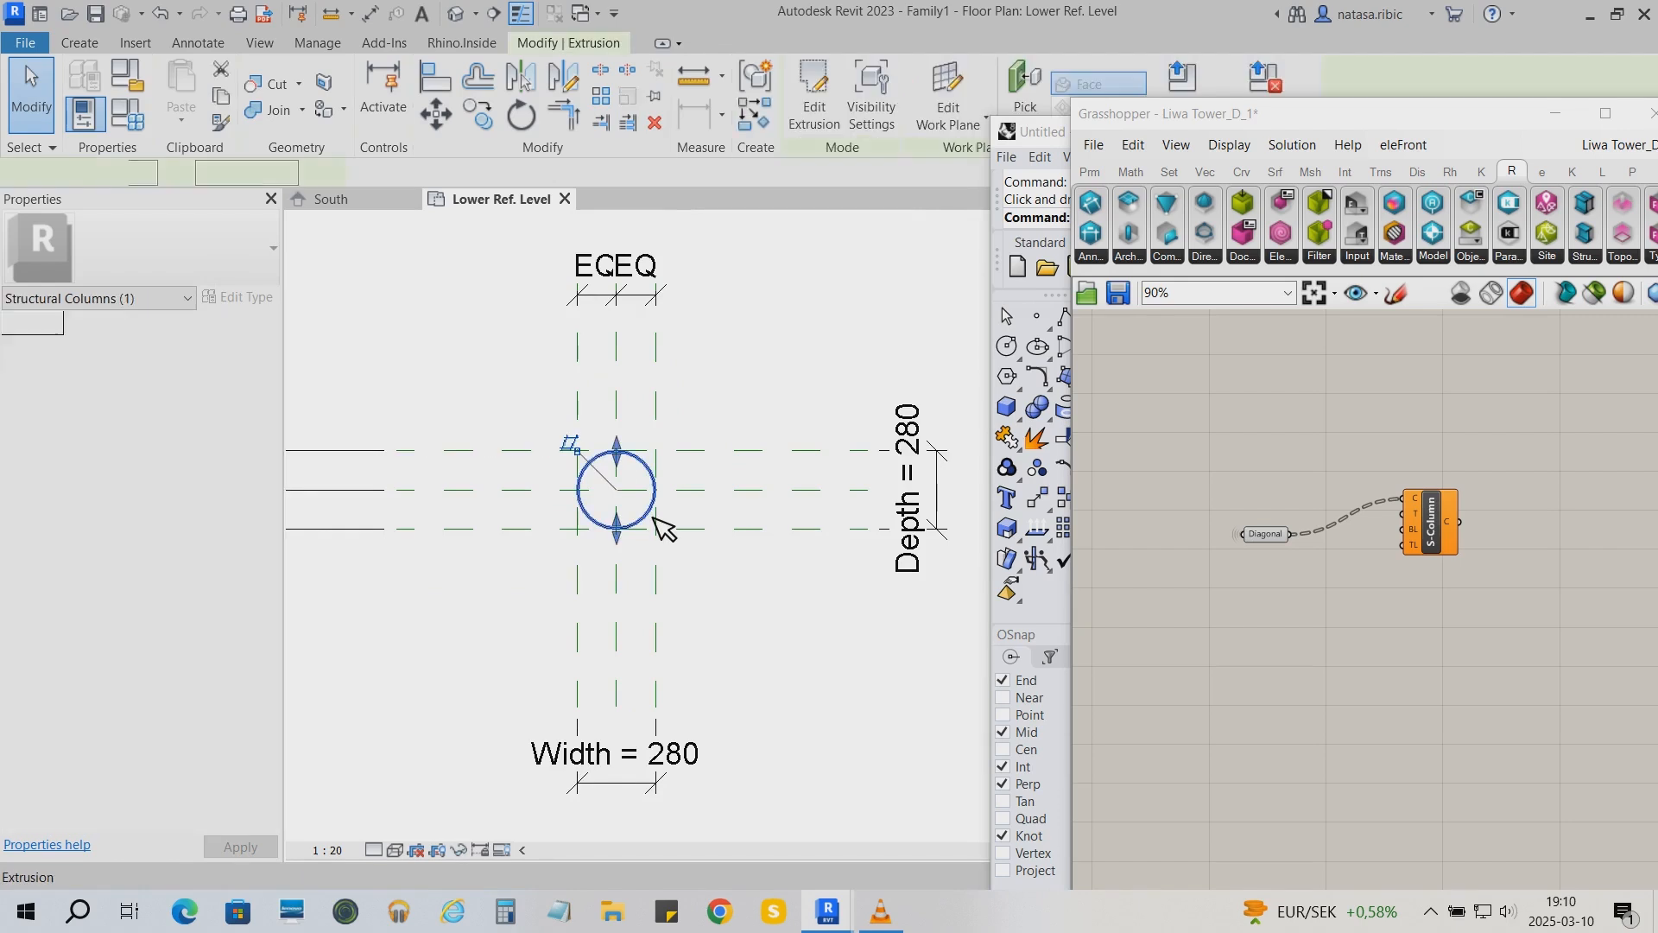
left_click(274, 342)
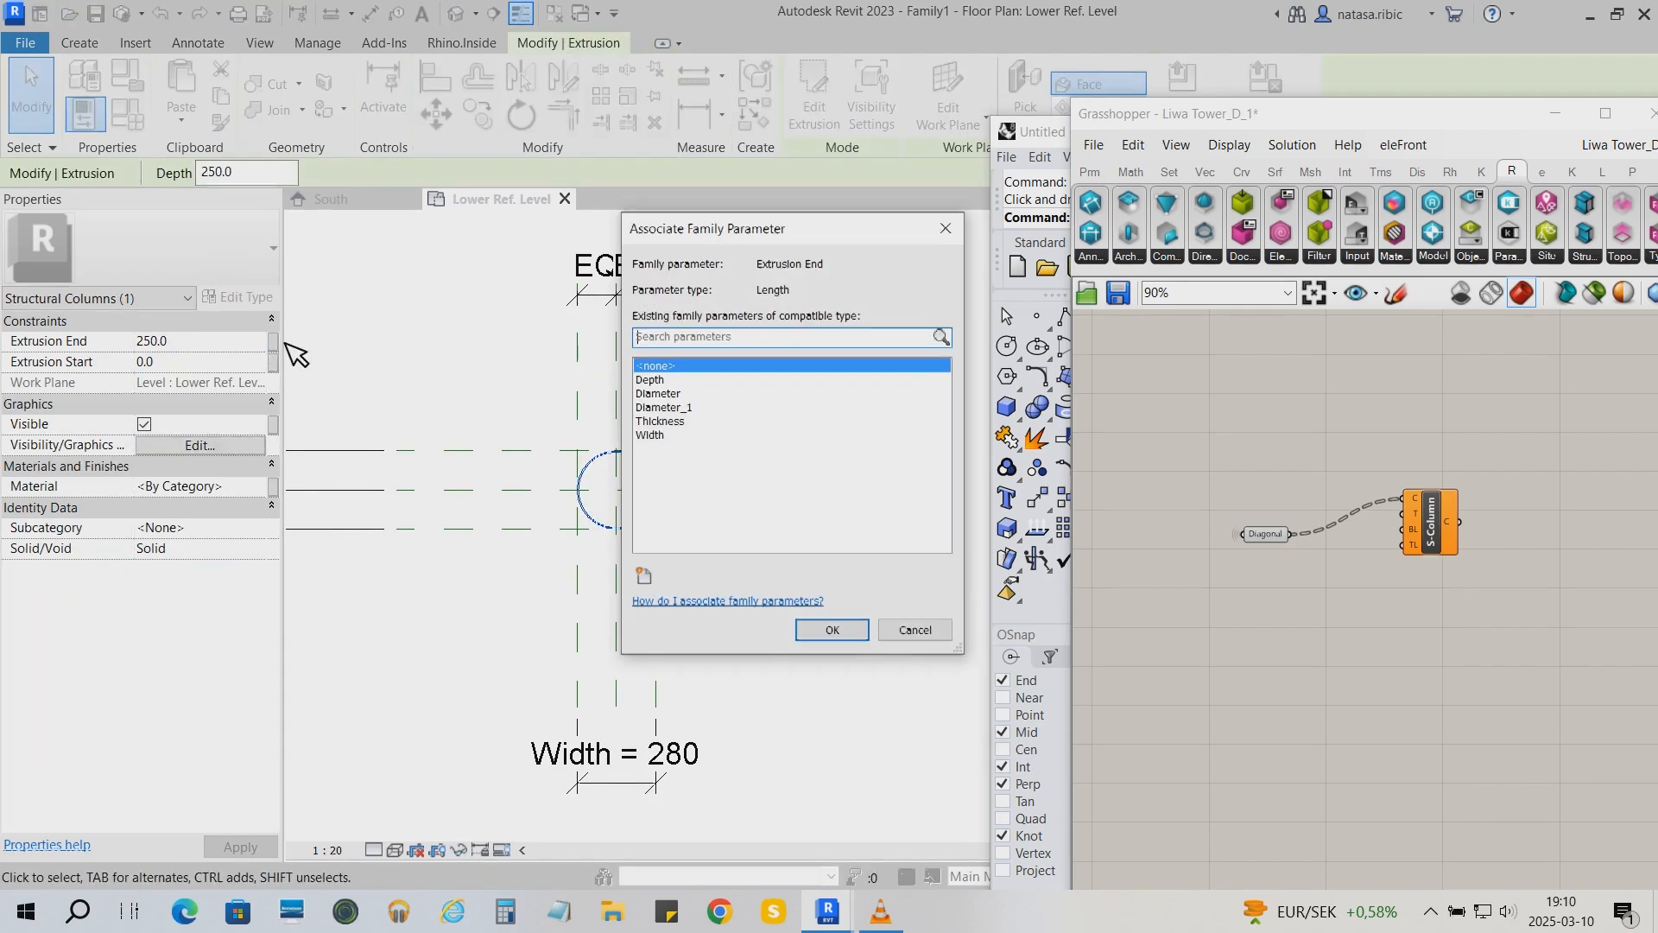
left_click(645, 575)
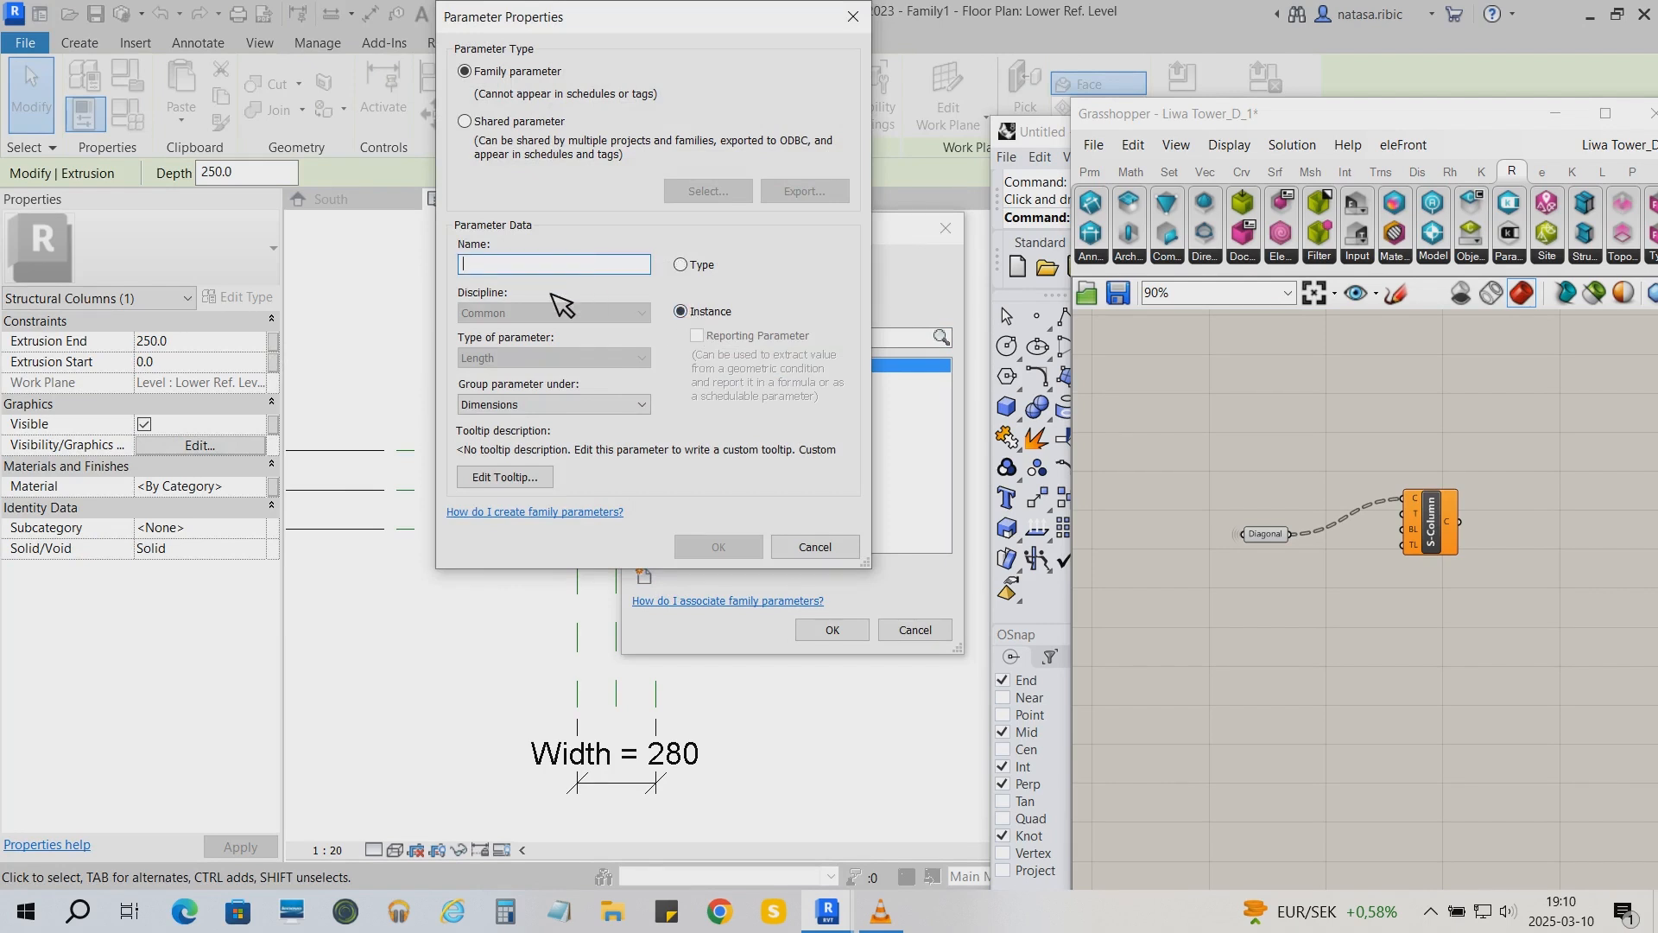
type("D_centerline_length")
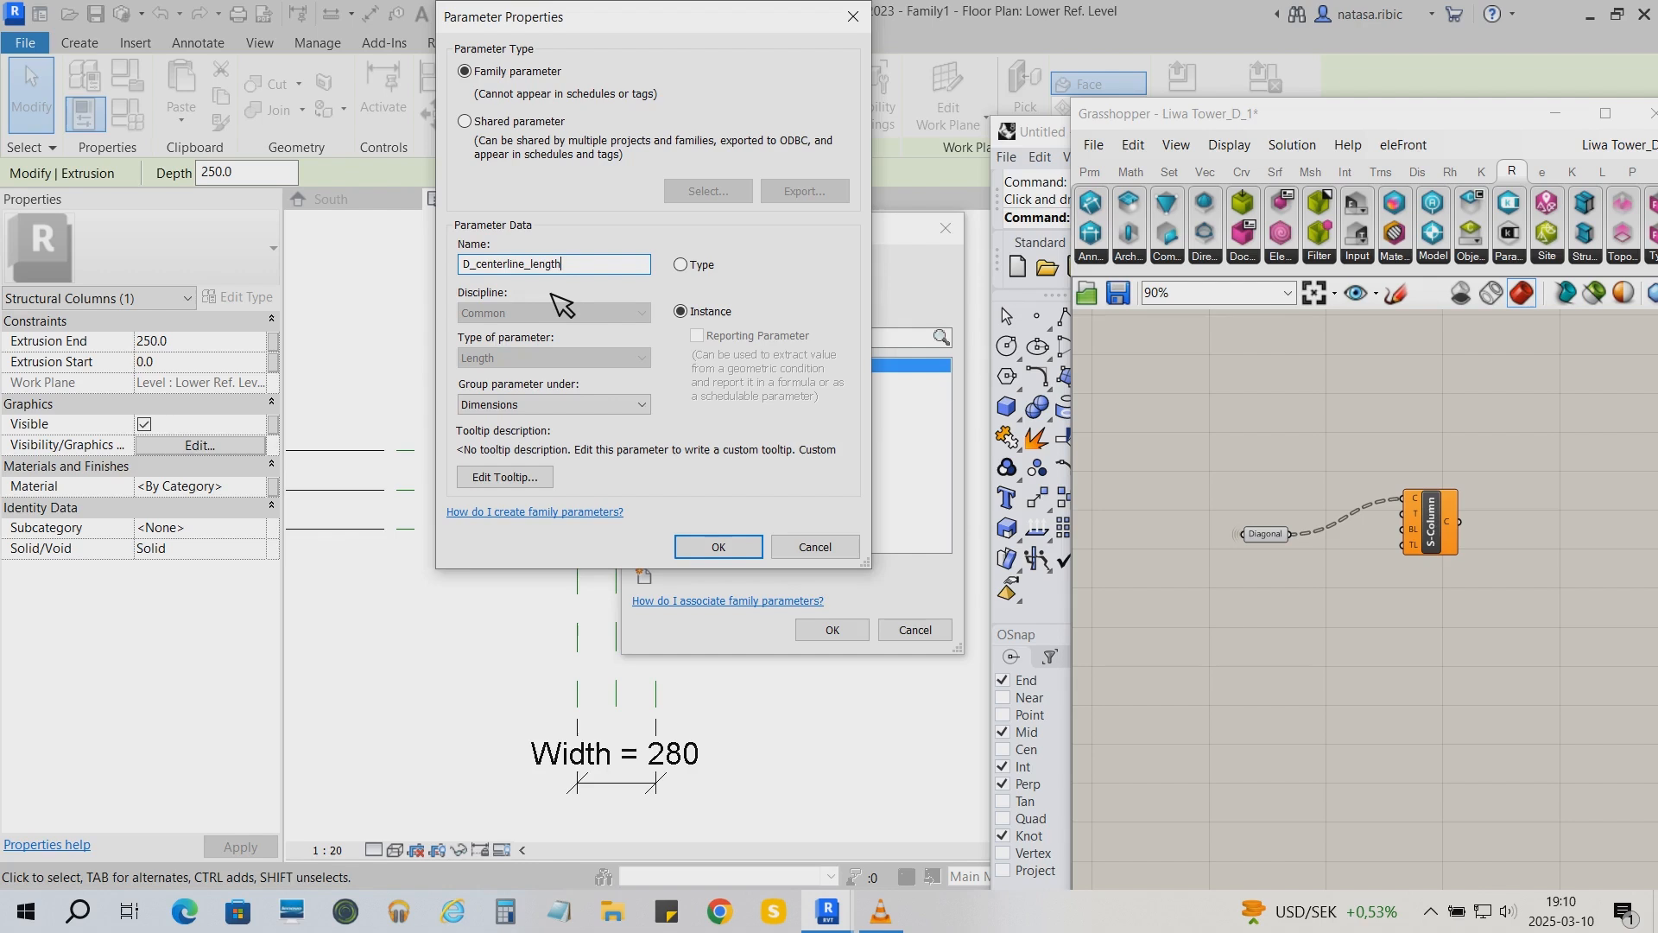
left_click(717, 547)
left_click(832, 630)
Open the Front elevation and stretch the column extrusion's upper end to a depth of about 3495
left_click_drag(1261, 113, 1225, 493)
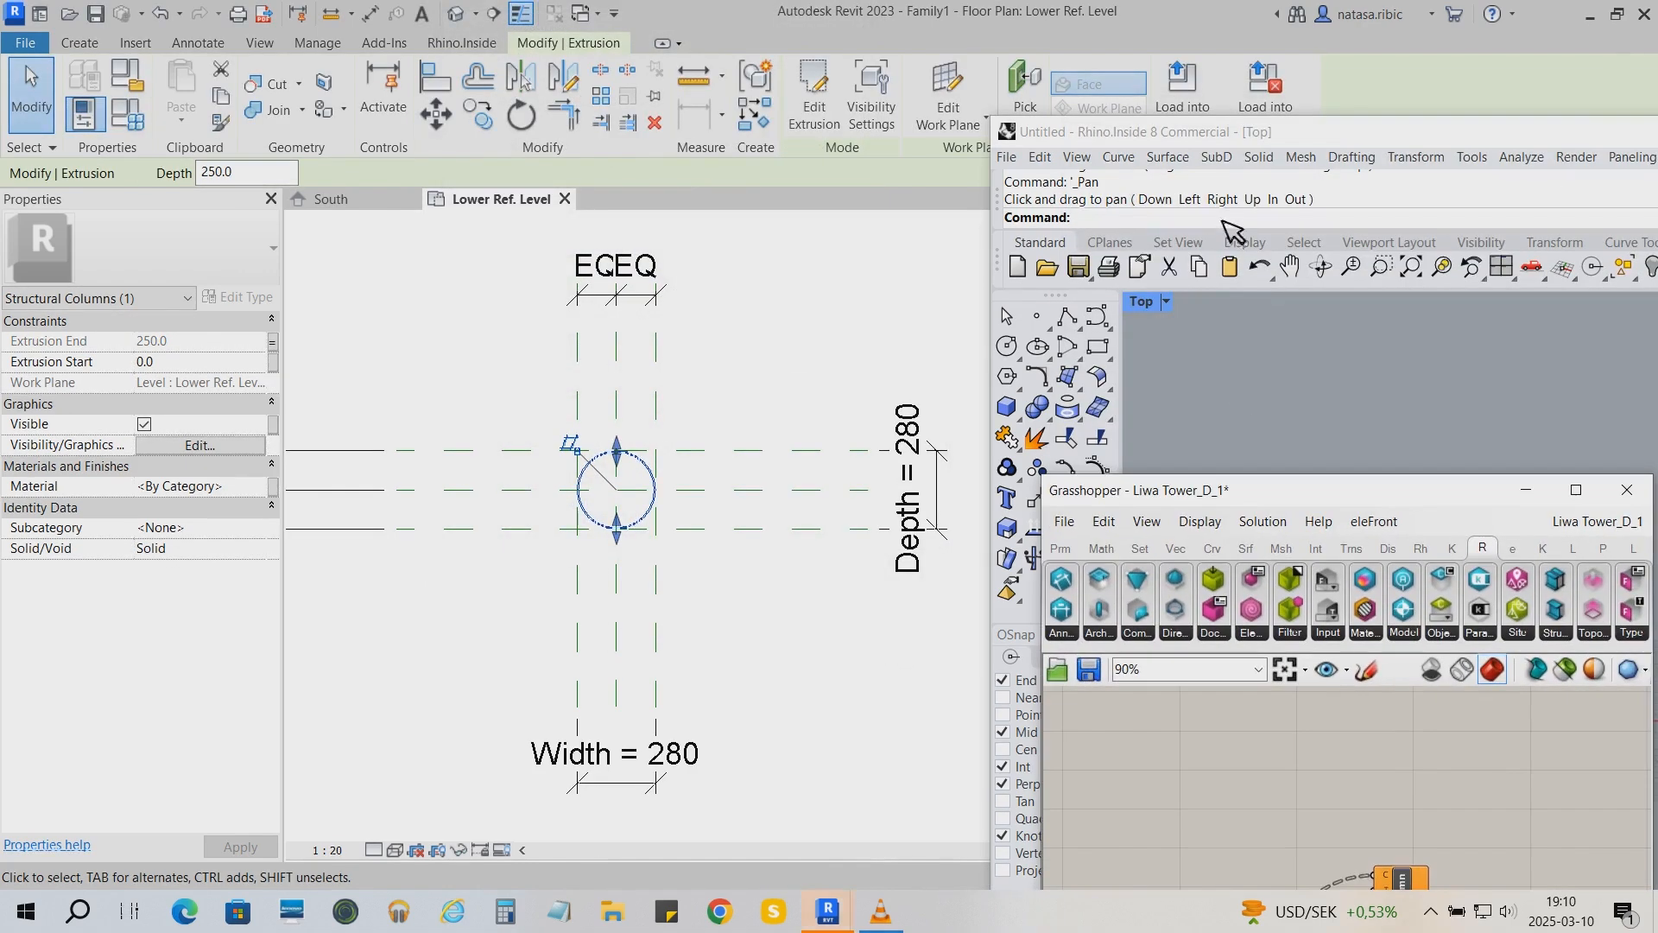
left_click_drag(1216, 133, 1147, 461)
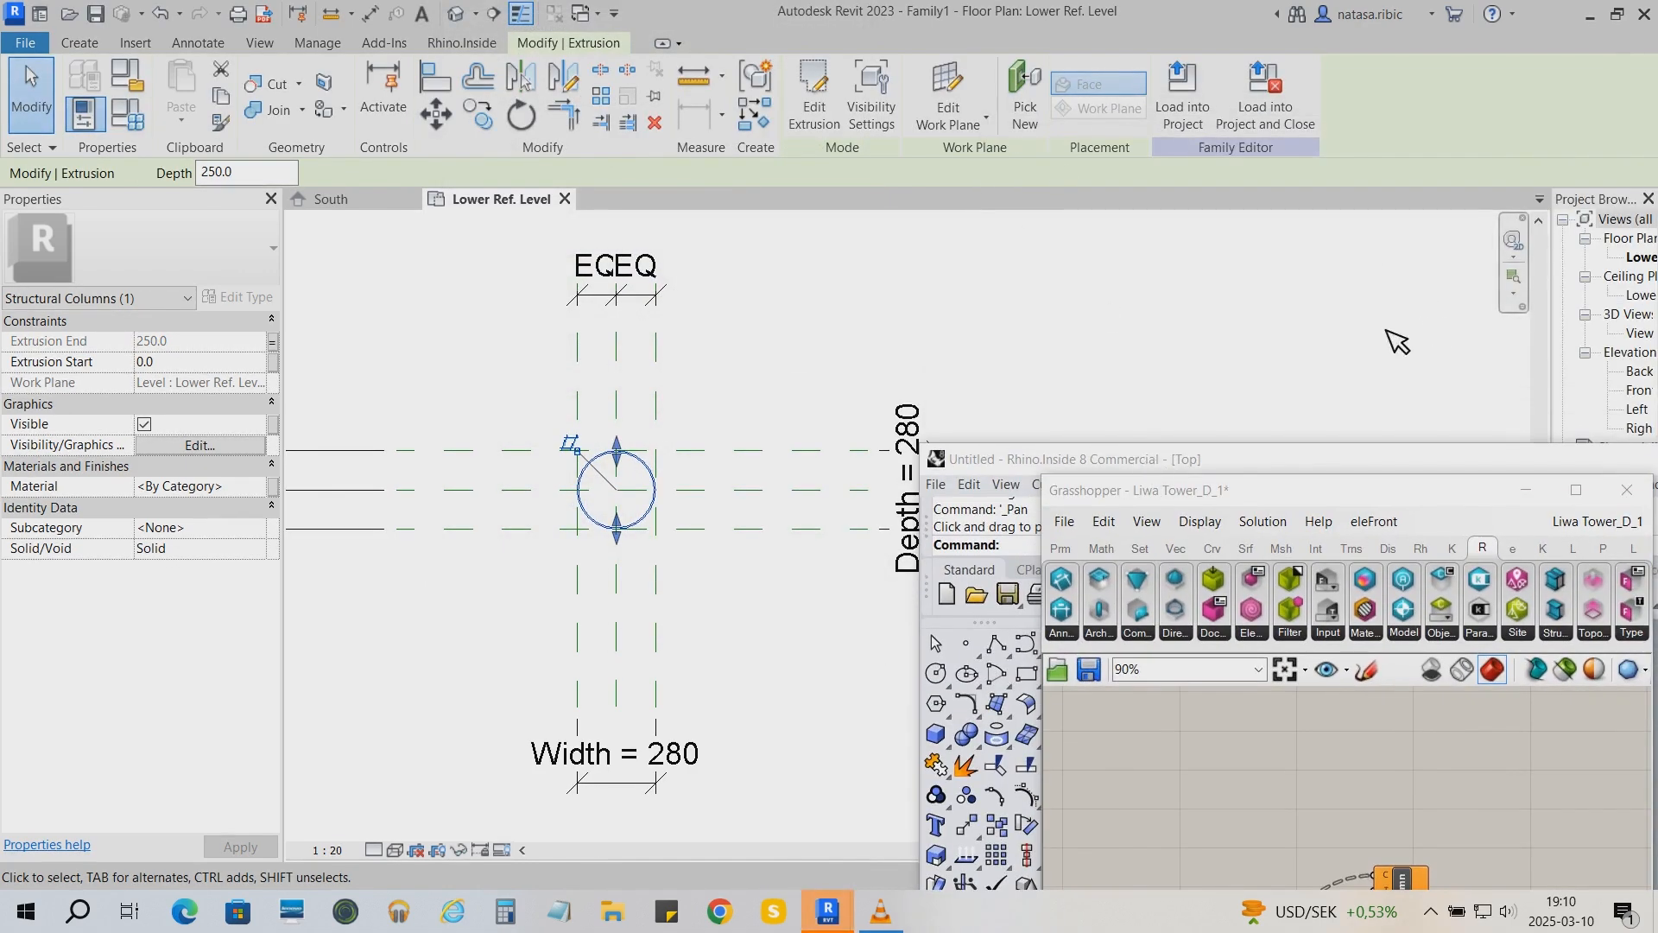
left_click_drag(1551, 353, 1469, 354)
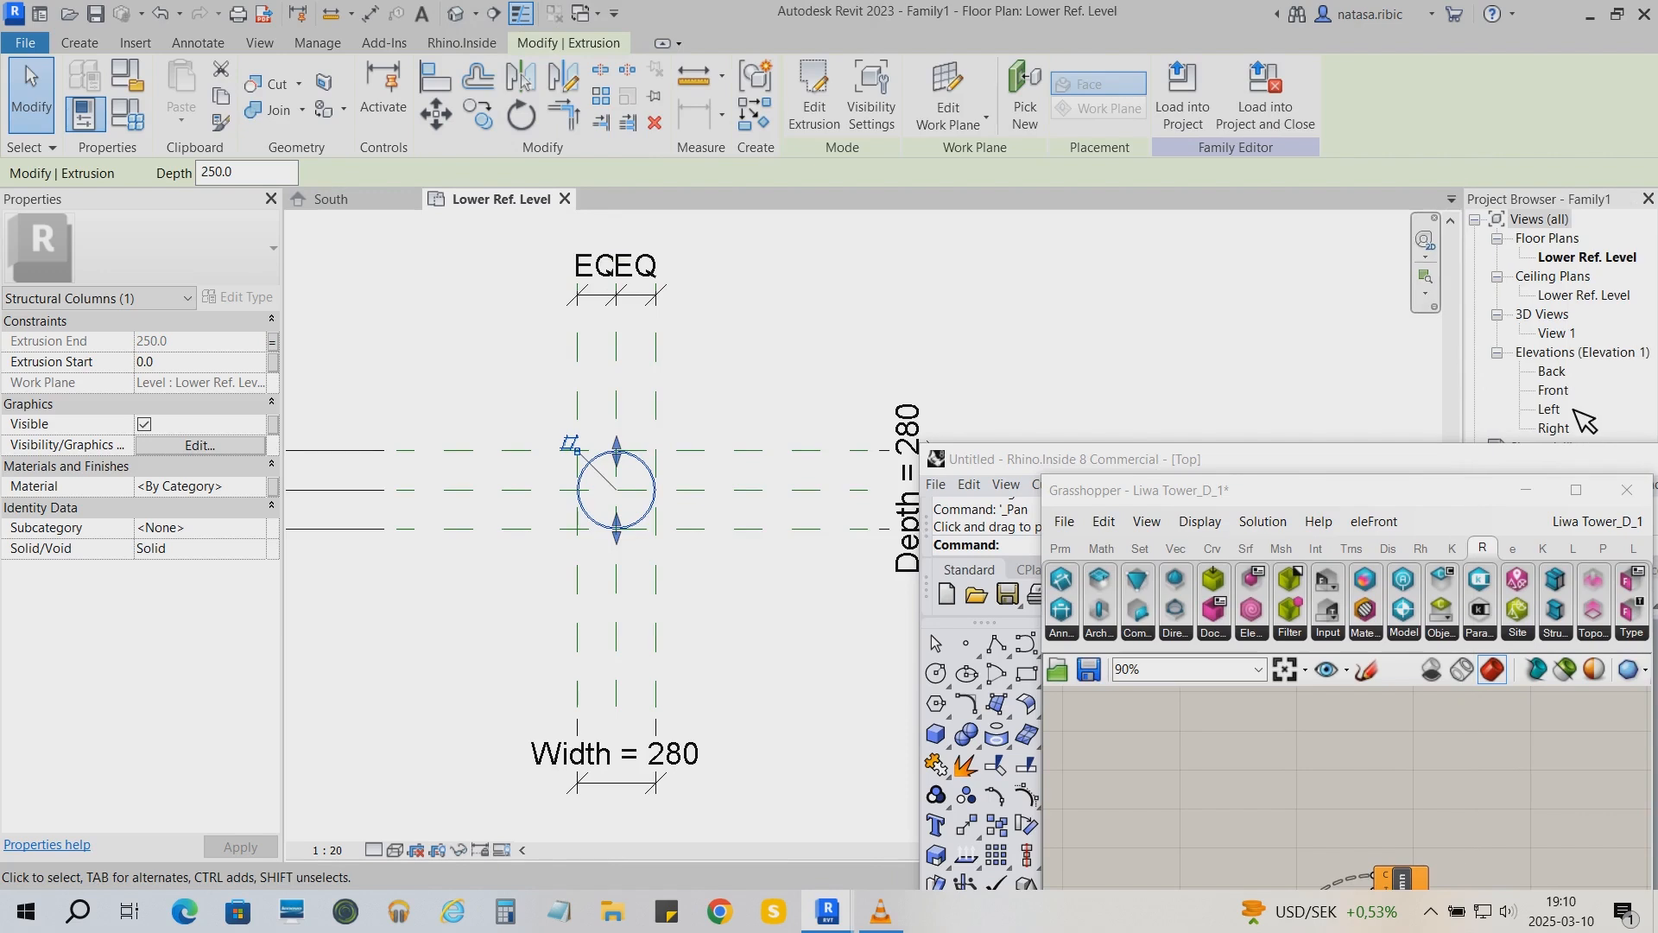
double_click(1559, 389)
left_click_drag(760, 704, 847, 361)
left_click_drag(1252, 490, 1166, 292)
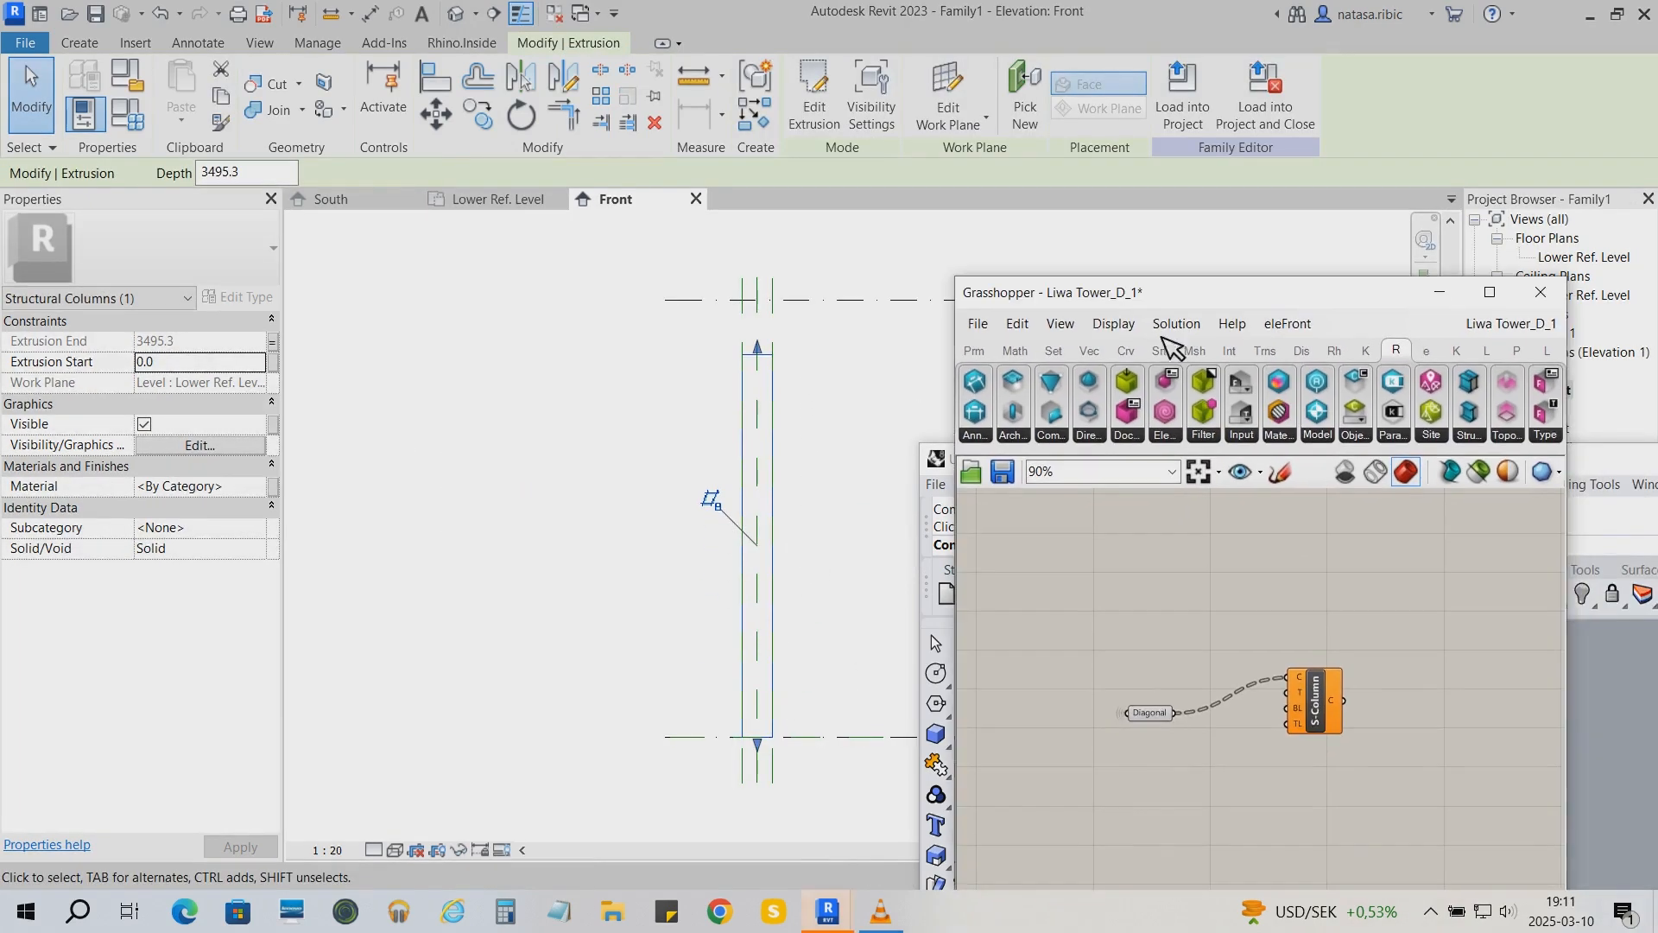
right_click(1312, 695)
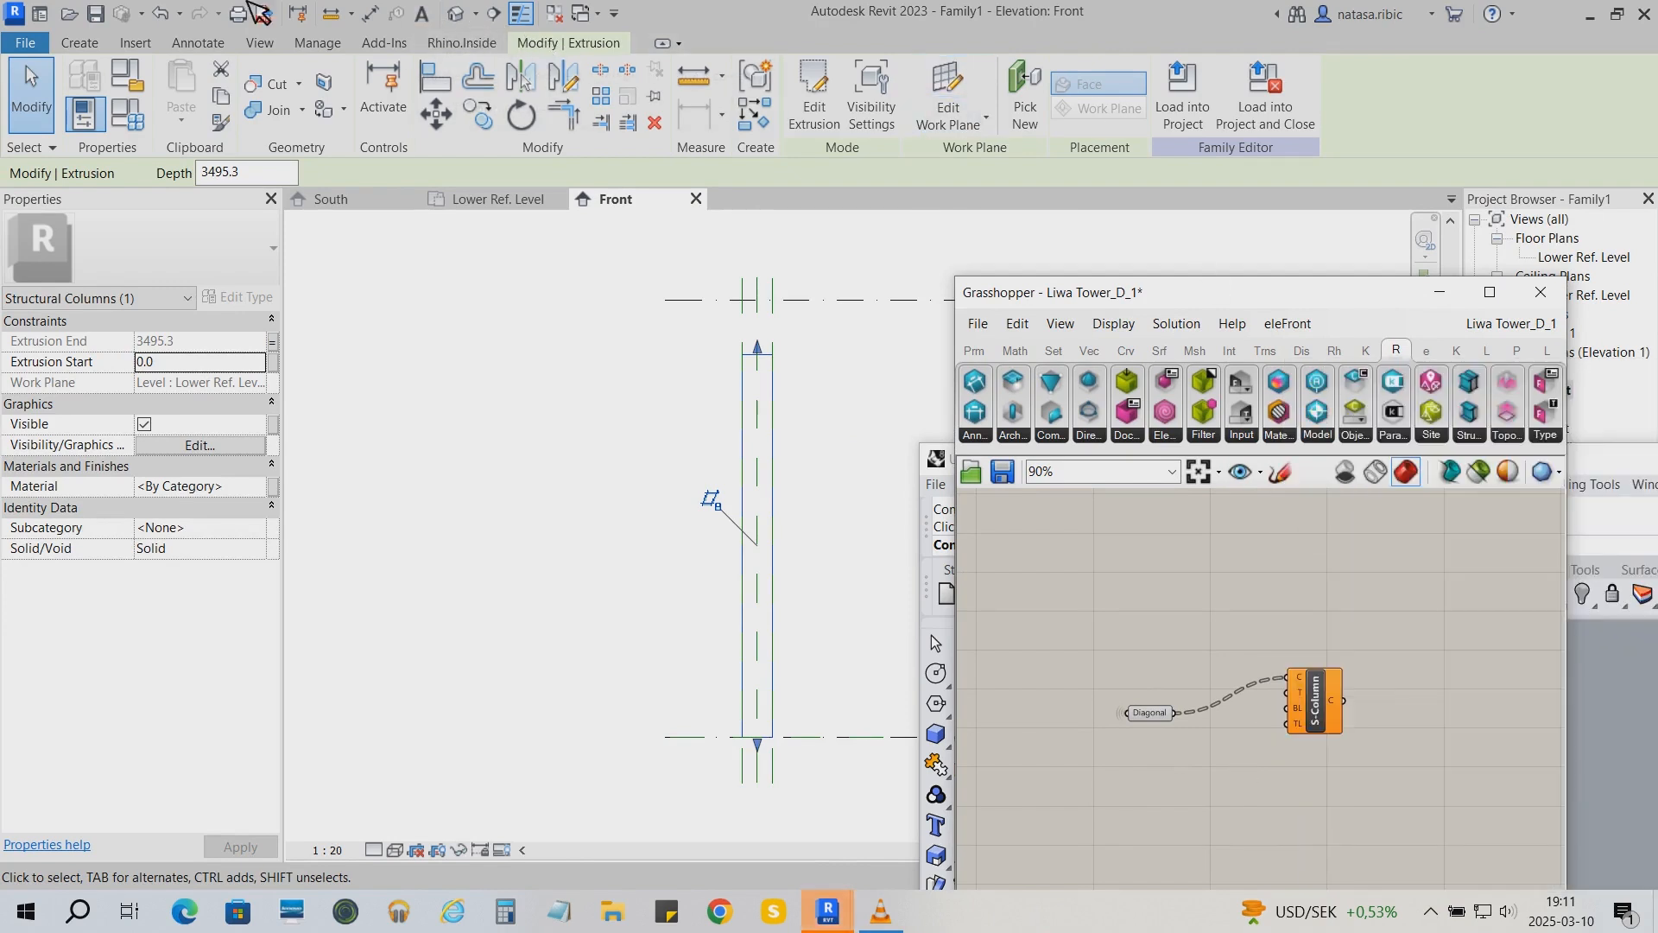
Save the family as D_1.rfa in the Nested columns folder, replacing the existing file, and load it into the project
left_click(95, 13)
double_click(822, 377)
double_click(829, 329)
scroll(830, 518, "down", 2)
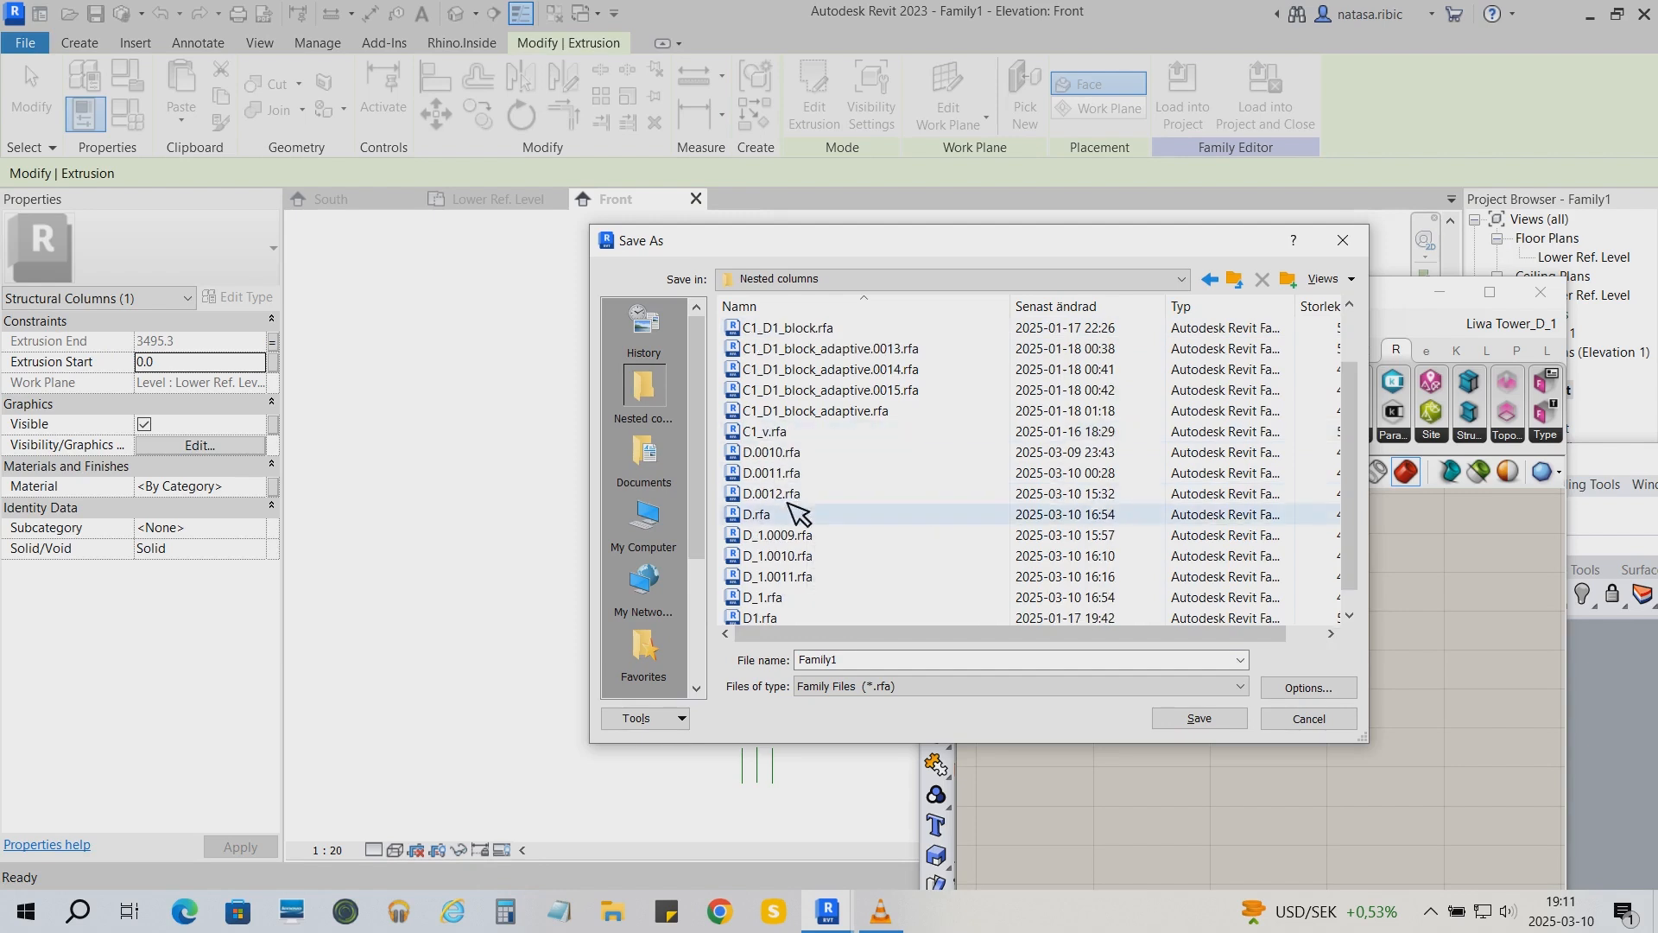
left_click(763, 576)
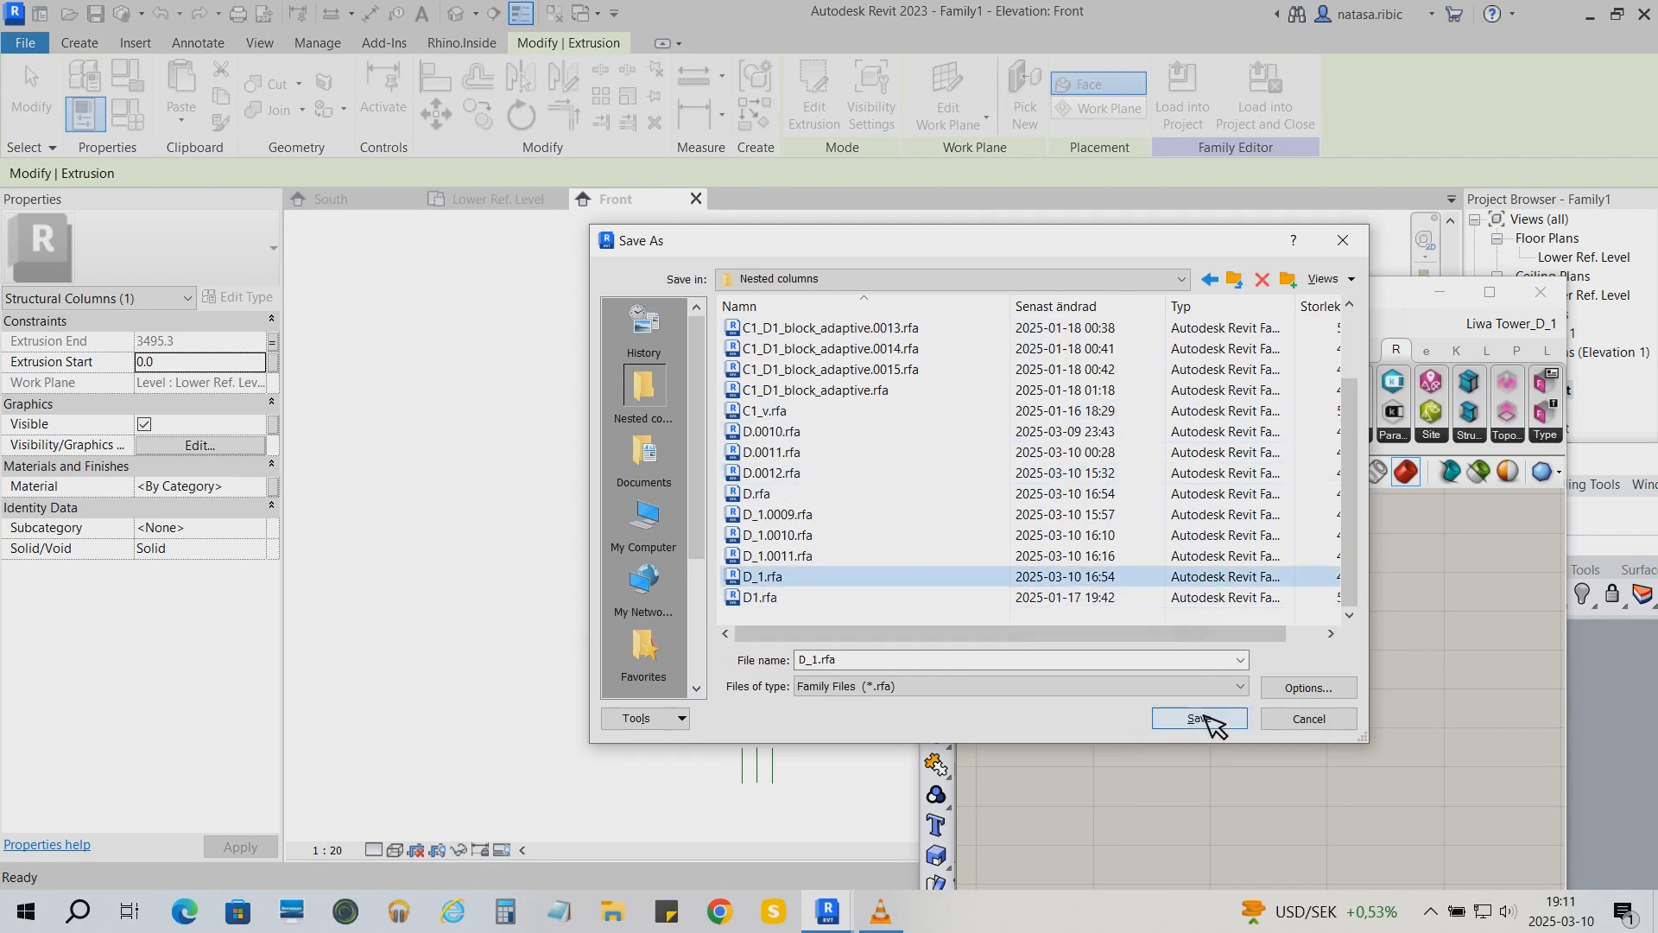
left_click(1199, 717)
left_click(830, 471)
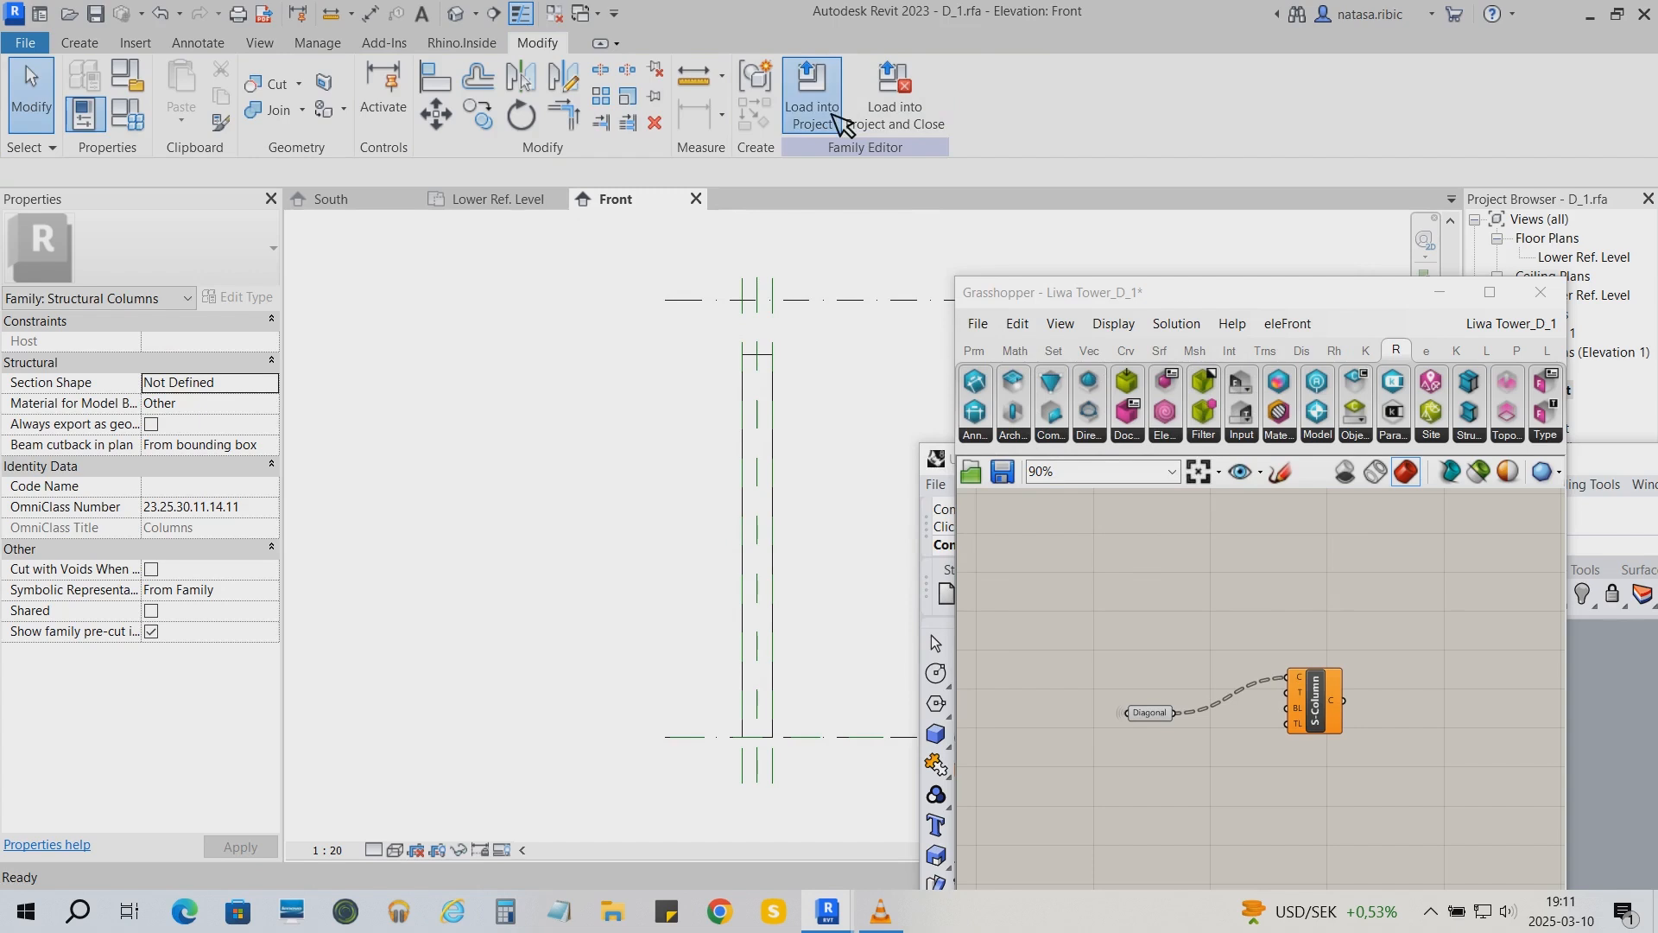
left_click(835, 115)
left_click(829, 399)
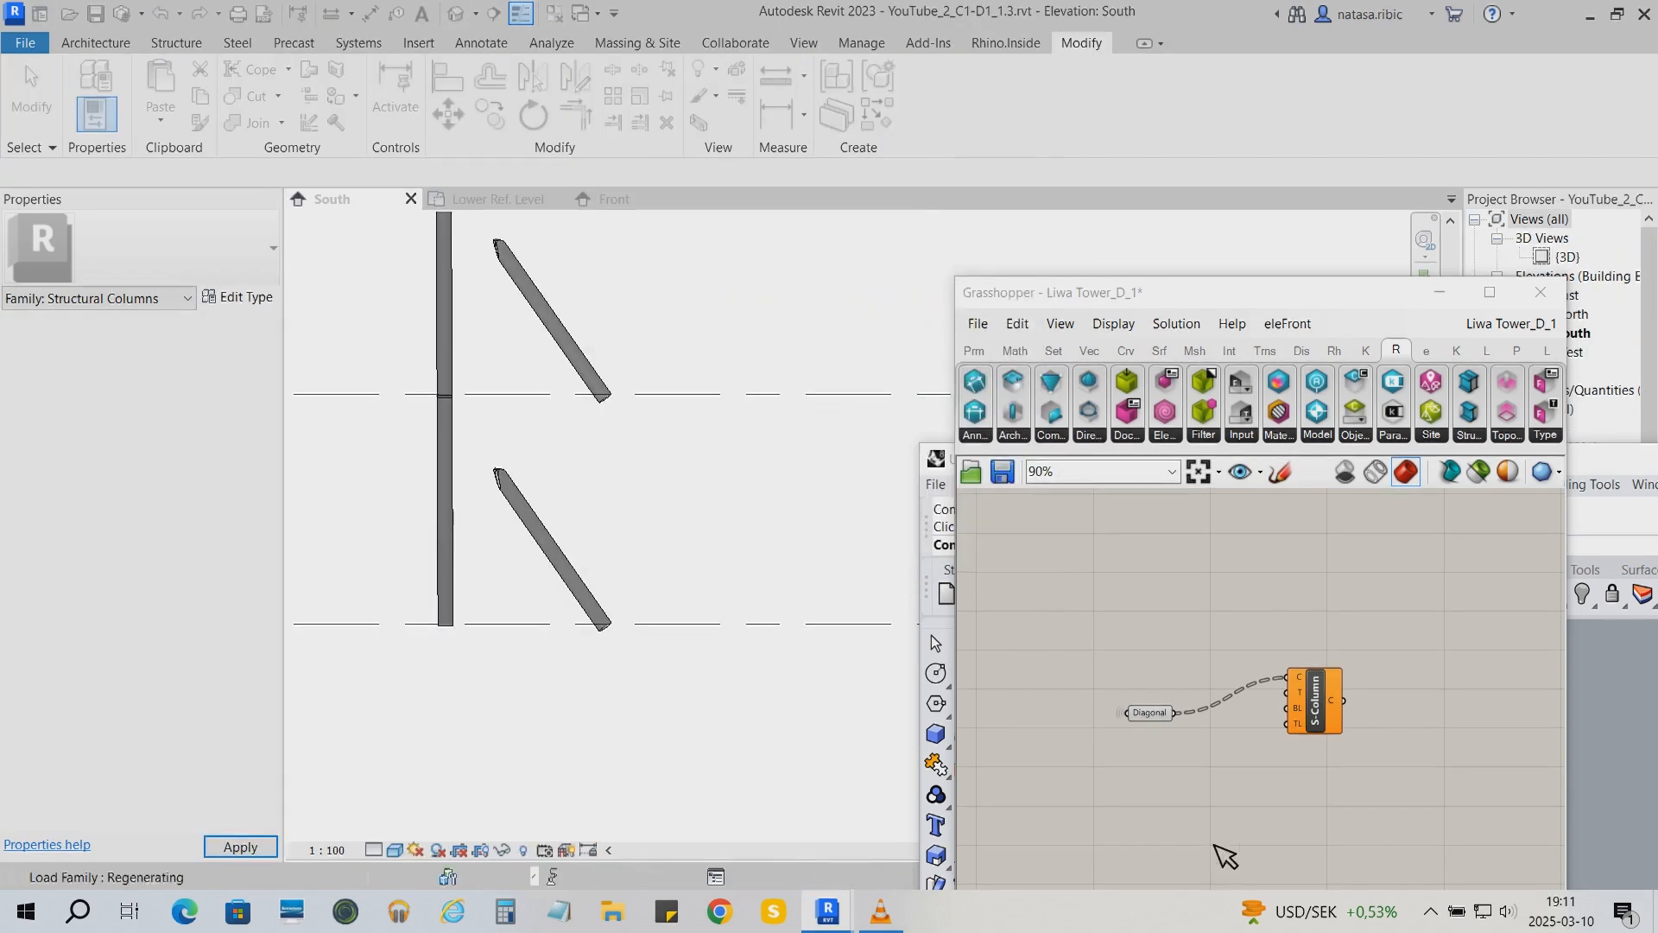
In Grasshopper, set the S-Column component's type input to the structural column type D_1 : D_1
right_click(1293, 692)
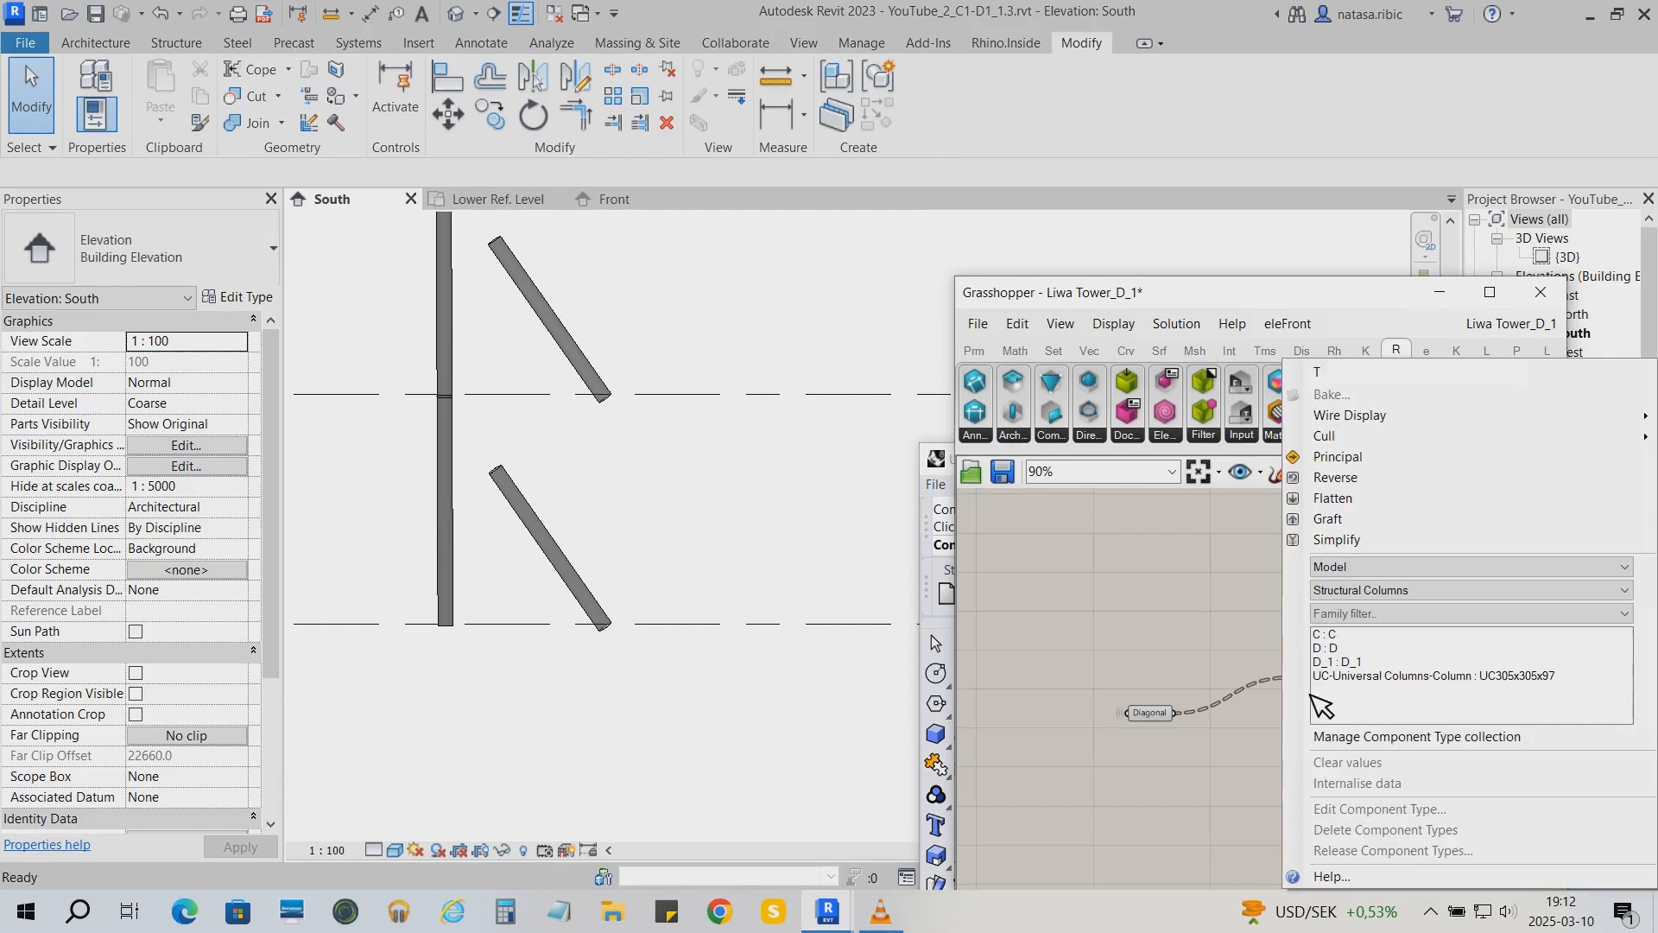
left_click(1339, 660)
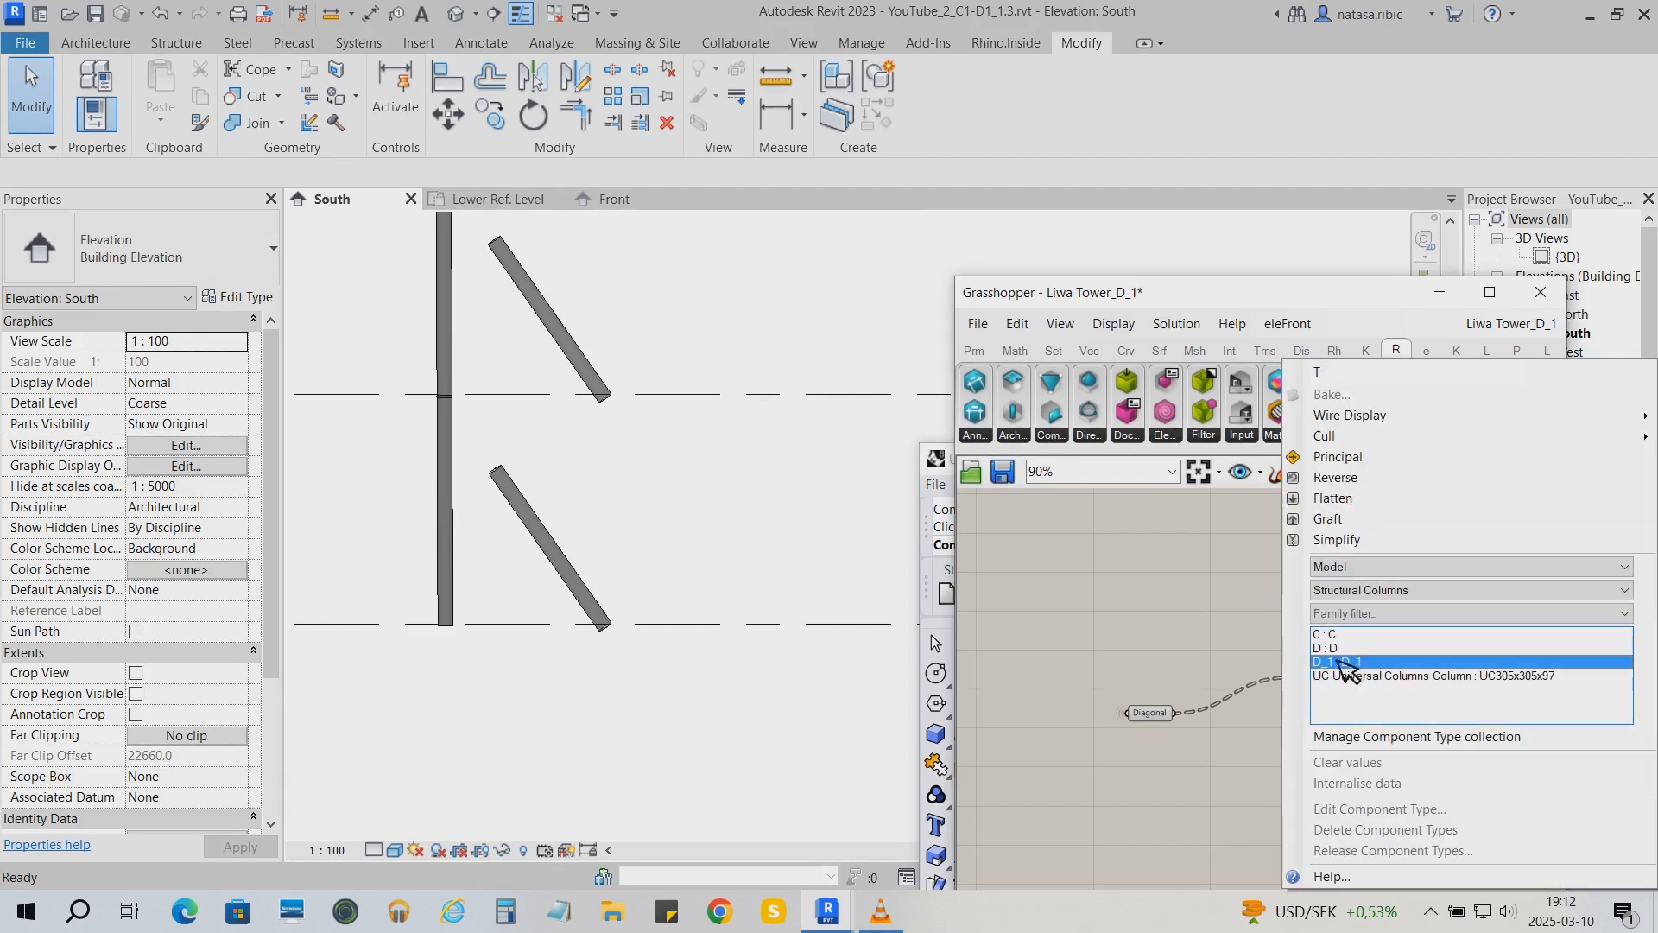
left_click(1260, 731)
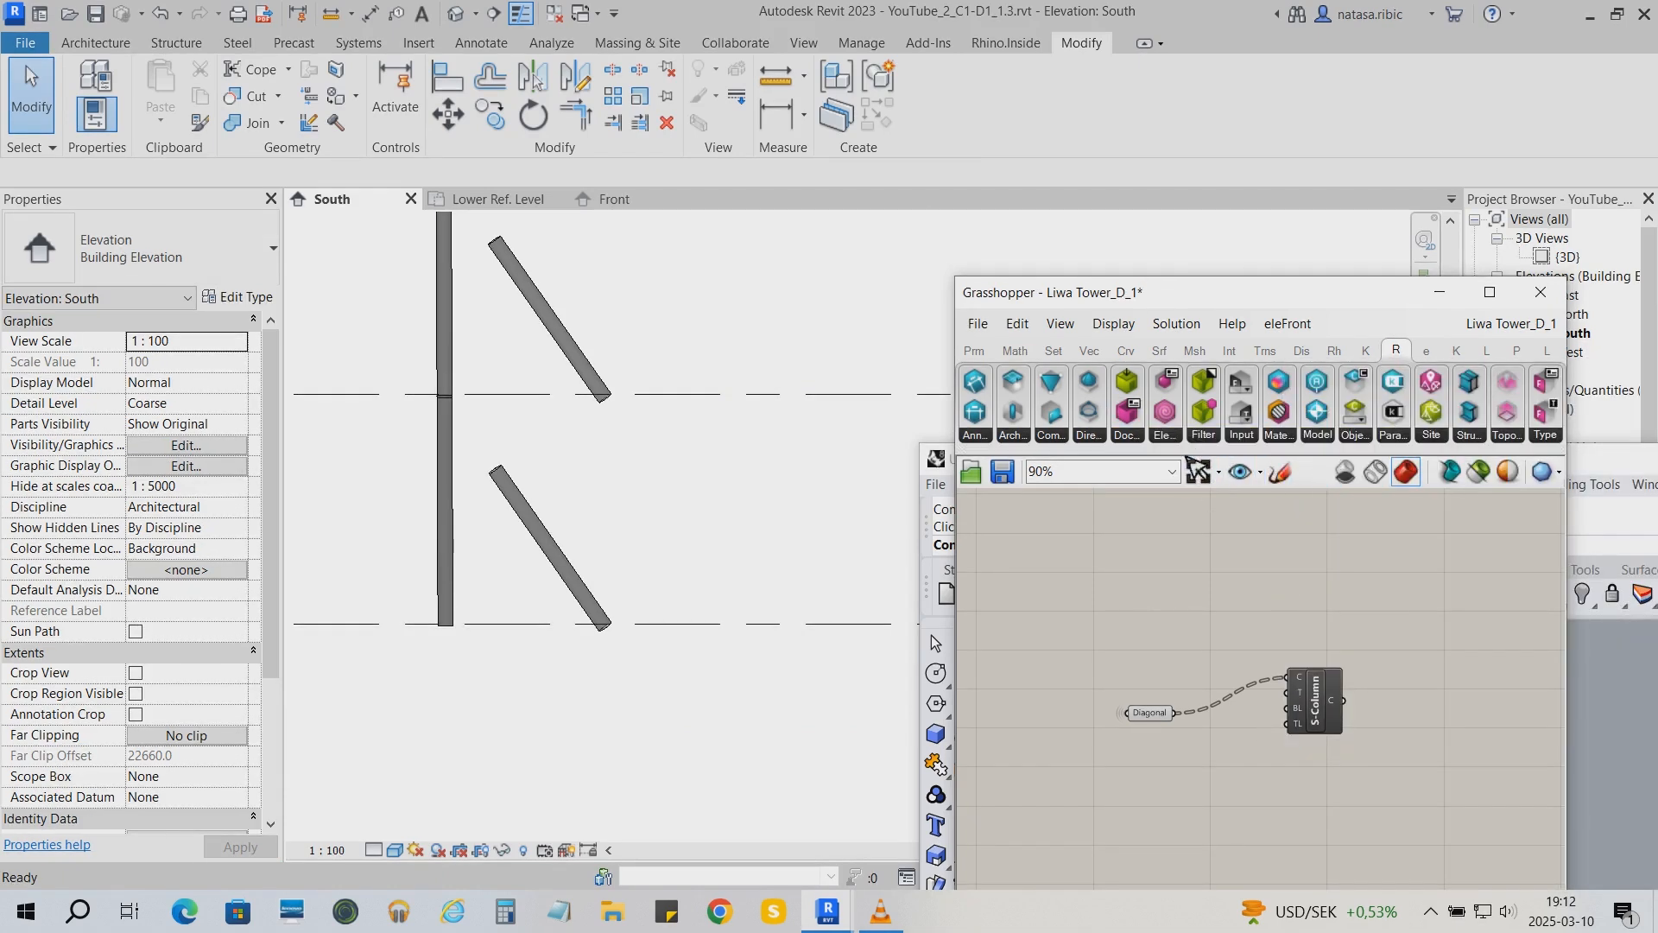
Add an Element Parameter component to the Grasshopper canvas beside the S-Column component's output
left_click(1185, 443)
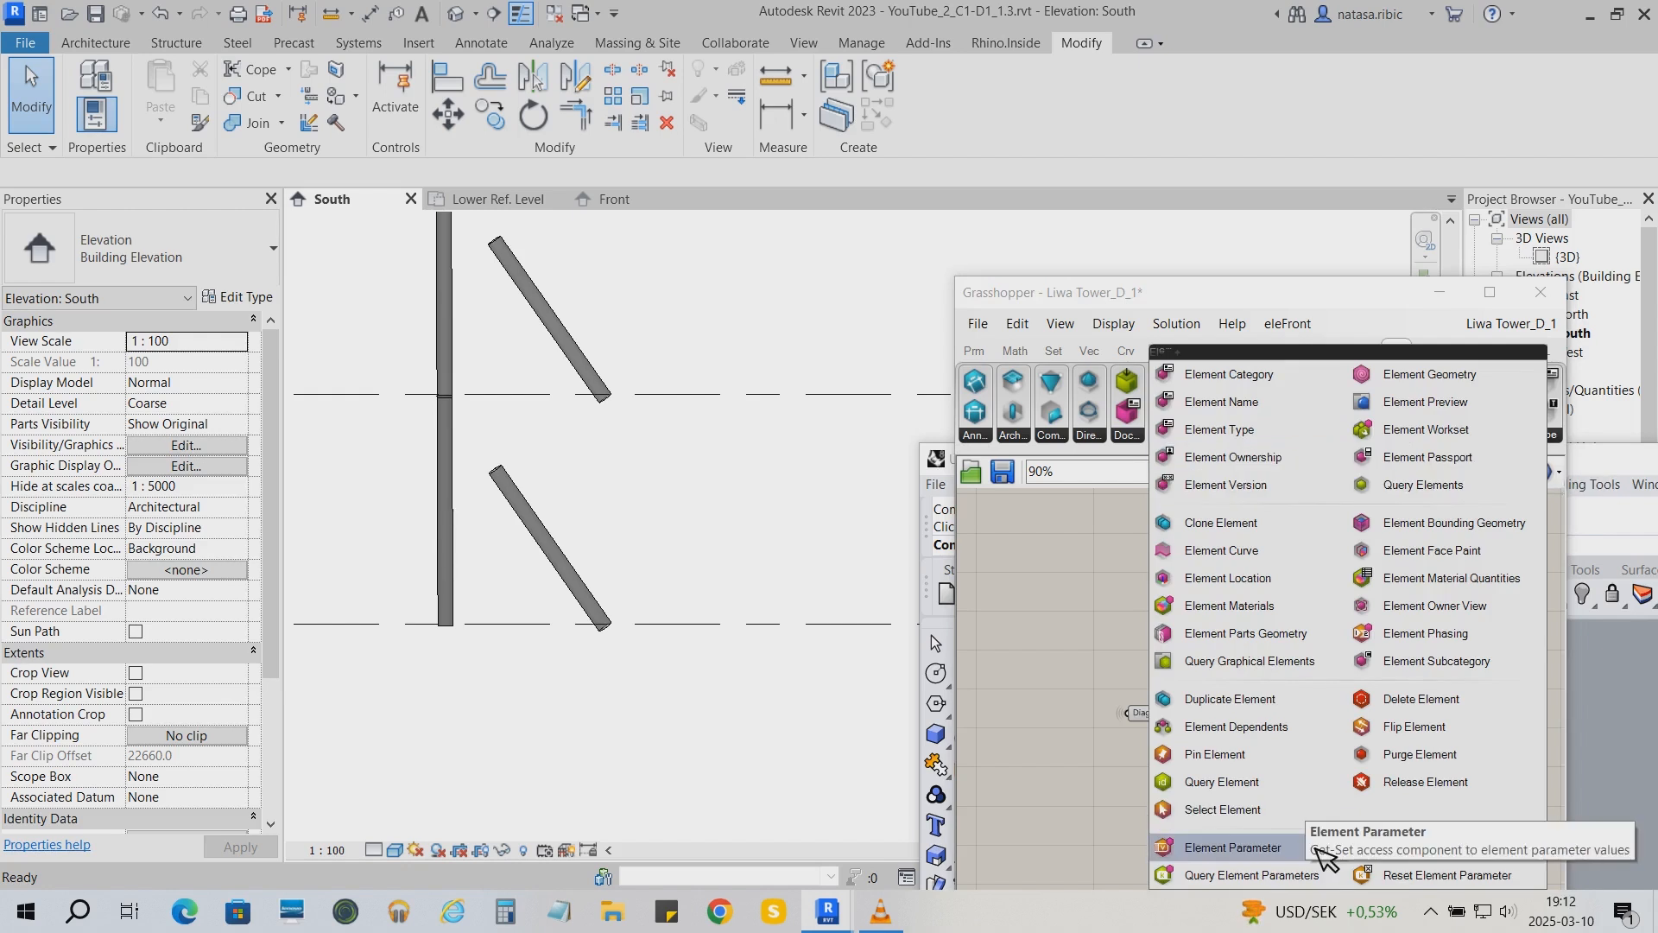
left_click_drag(1321, 847, 1458, 691)
right_click_drag(1457, 767, 1337, 723)
left_click_drag(1324, 652, 1361, 710)
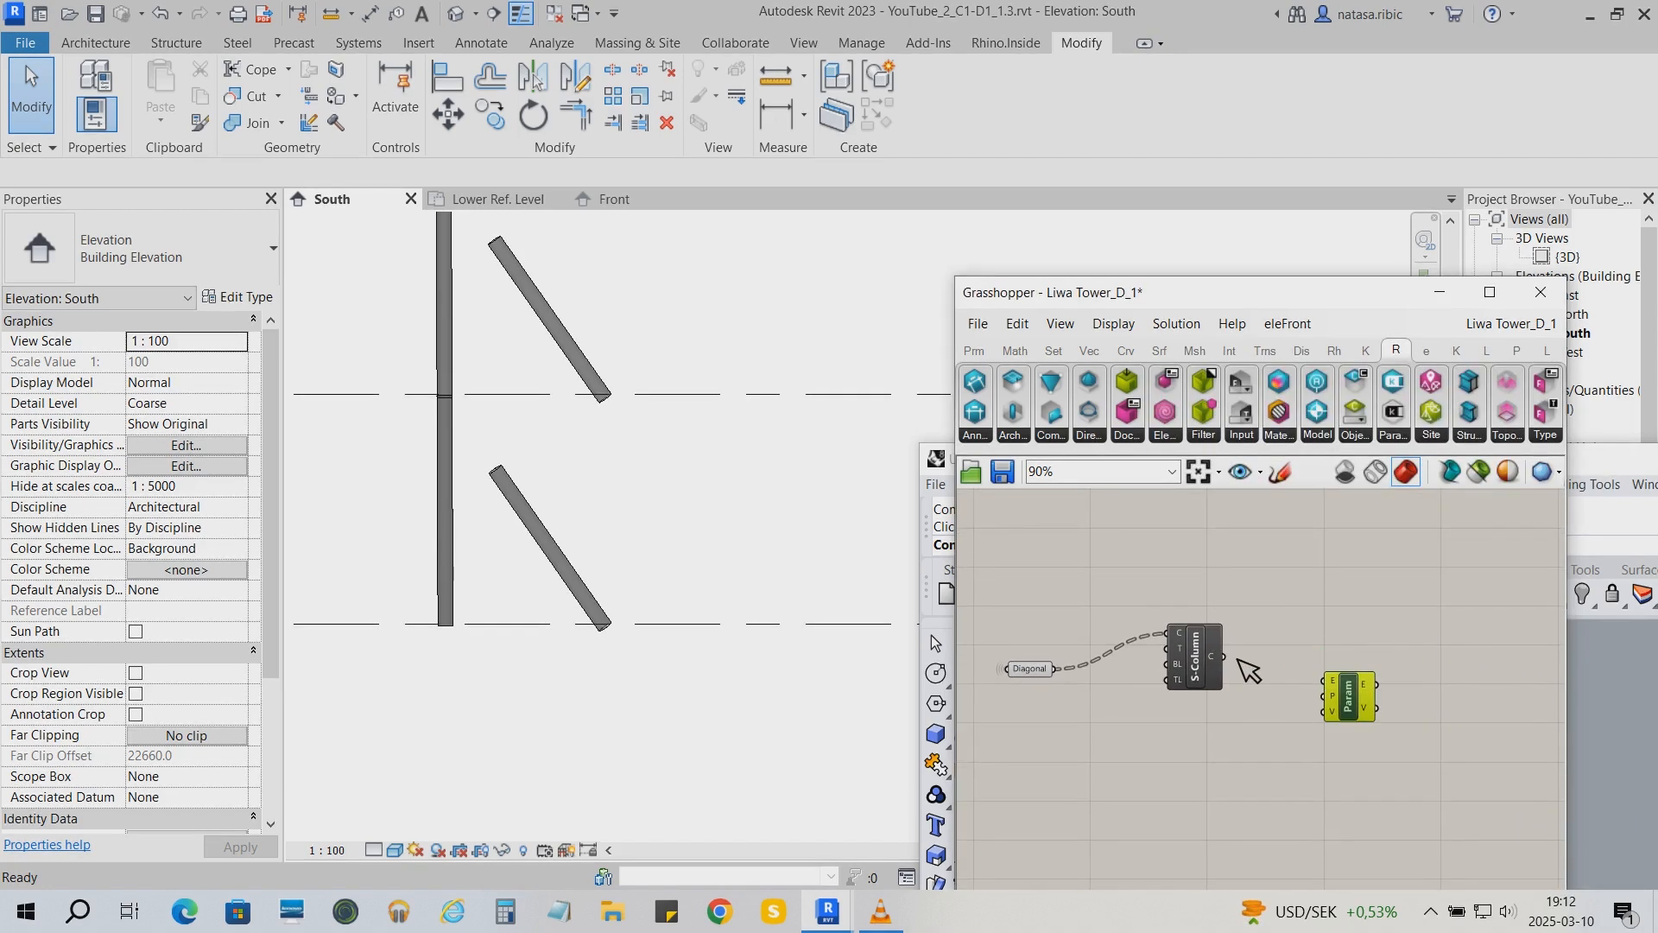
Connect the S-Column output to the Element Parameter component's element input and add a panel reading D_centerline_length
left_click_drag(1223, 656, 1325, 682)
left_click(983, 351)
left_click(1152, 412)
left_click(1176, 770)
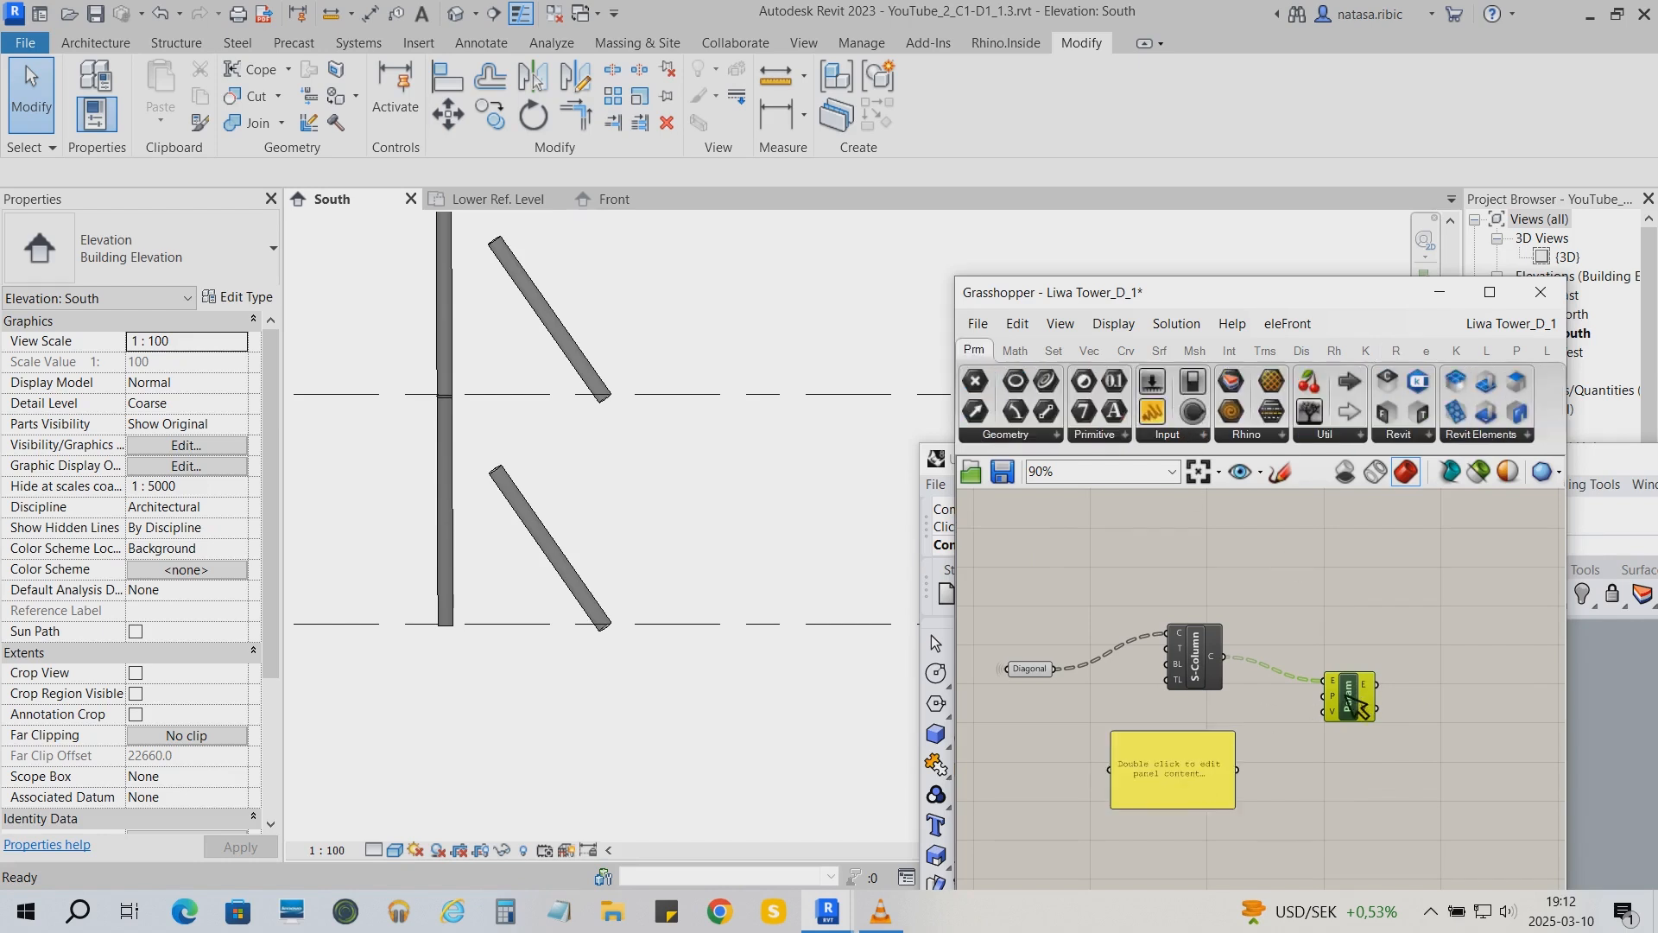
left_click(1190, 774)
double_click(1190, 775)
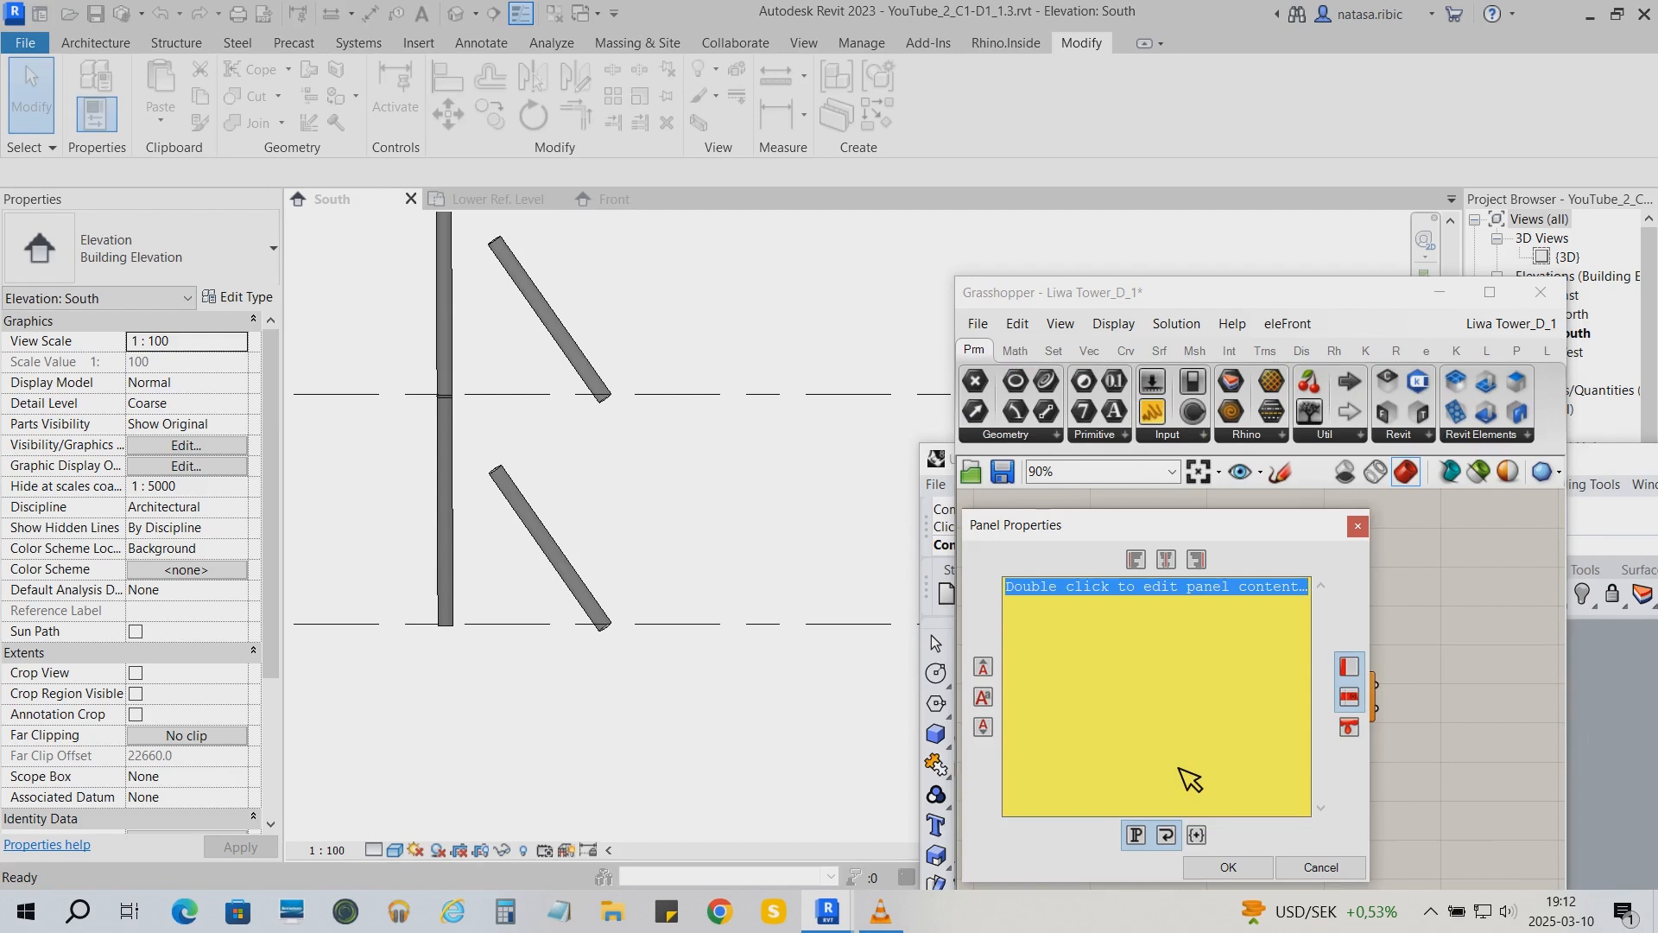
type("D_centerline")
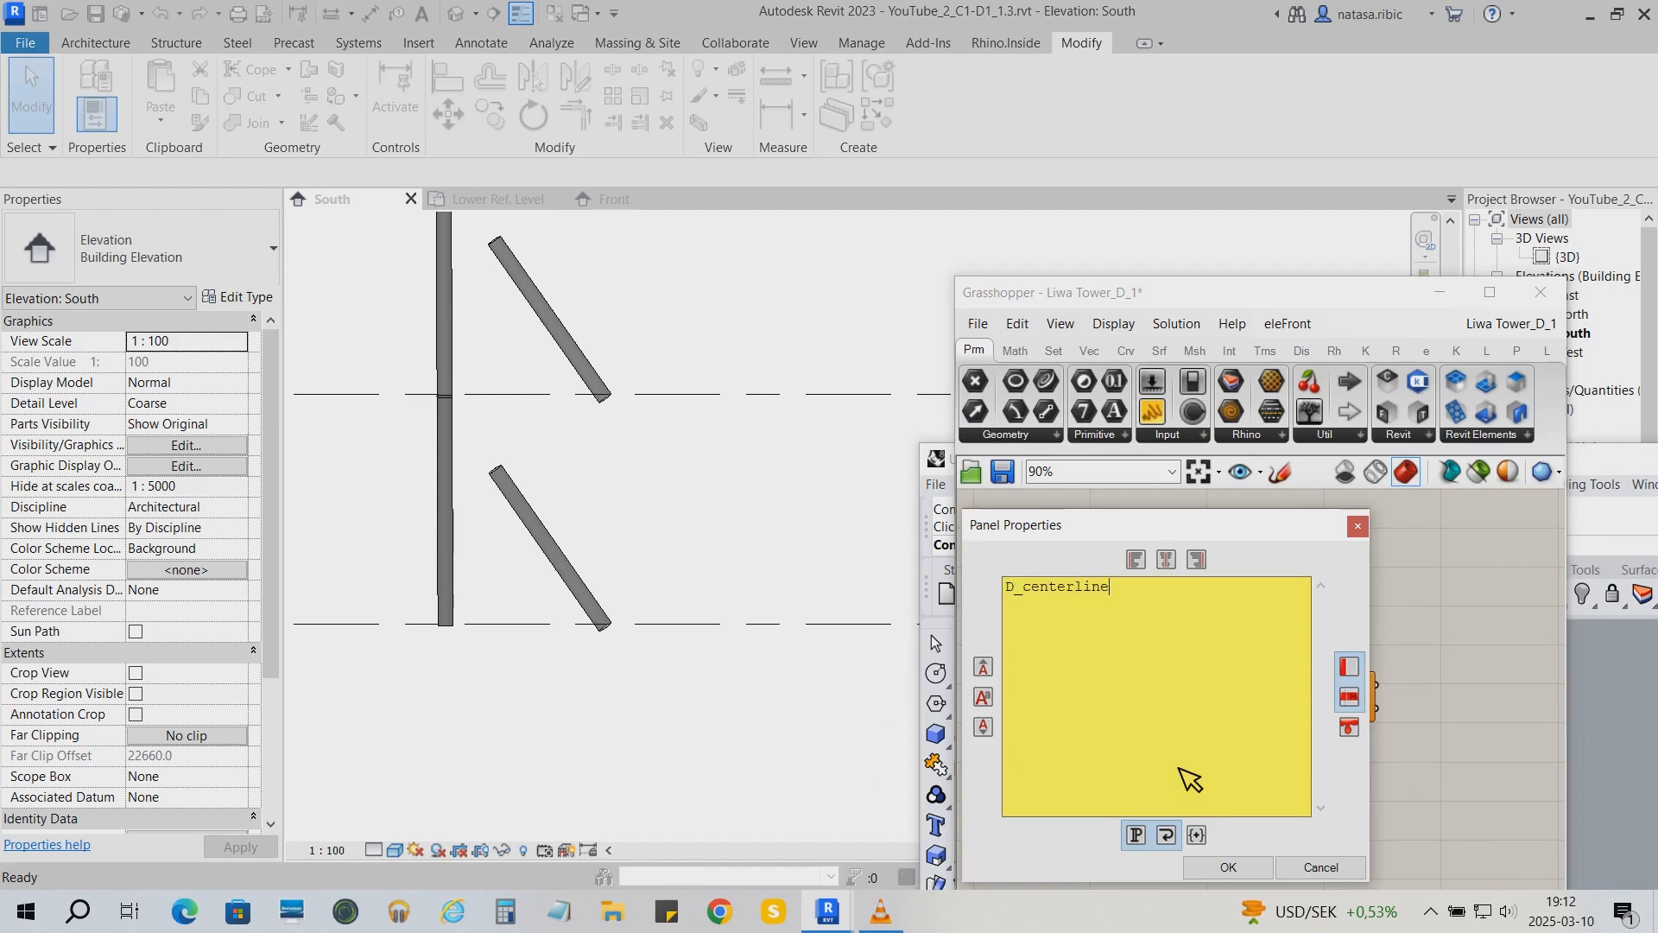
type("_length")
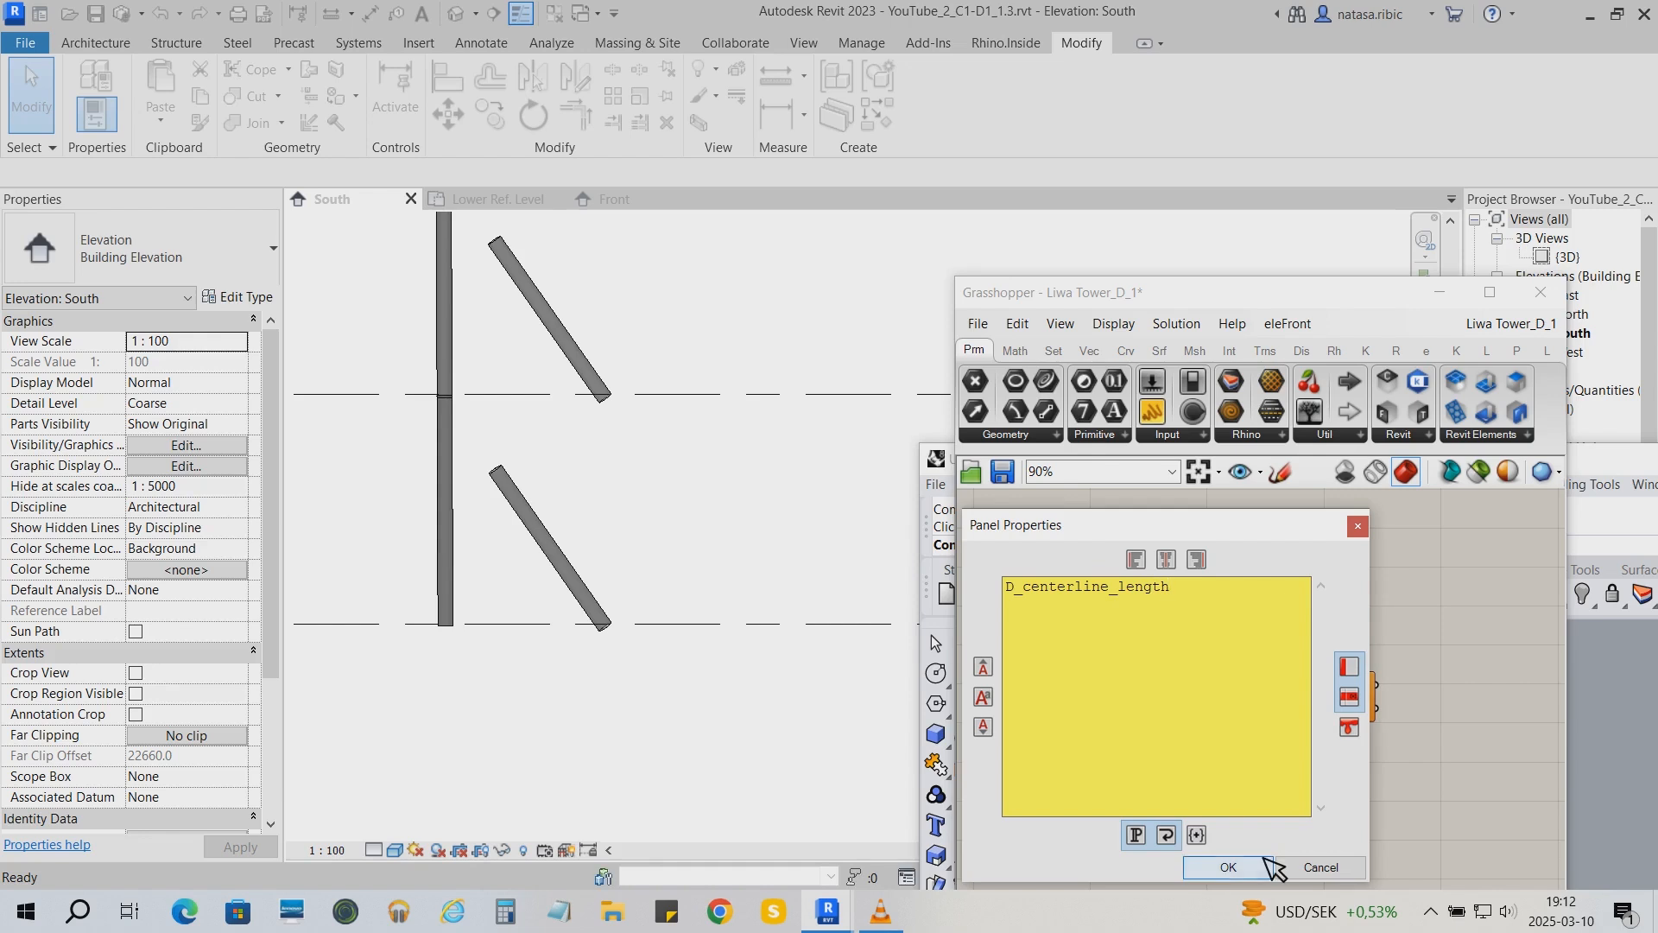
left_click(1227, 866)
Shrink the D_centerline_length panel, place it between S-Column and the Param component, and connect it to the P input
left_click_drag(1241, 807, 1212, 757)
left_click_drag(1207, 748, 1297, 721)
left_click_drag(1351, 696, 1390, 688)
left_click_drag(1264, 710, 1301, 684)
left_click(1282, 728)
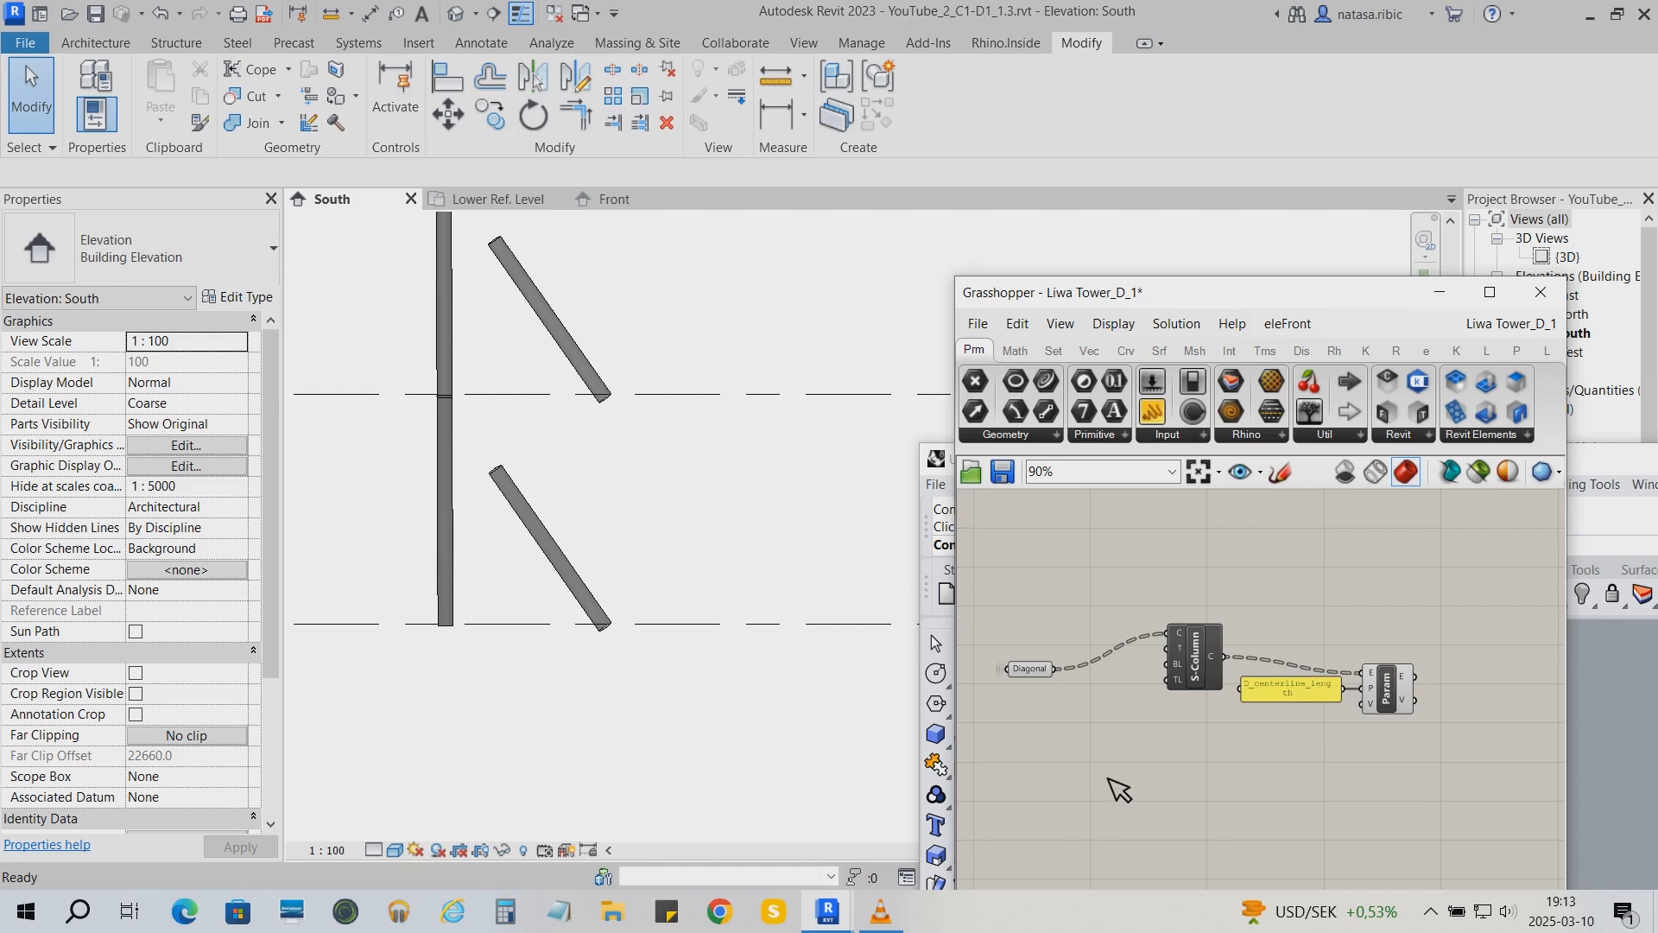
Add a curve Length component, feed it the Diagonal curves, and connect its output to the Param component's V input
left_click(1126, 350)
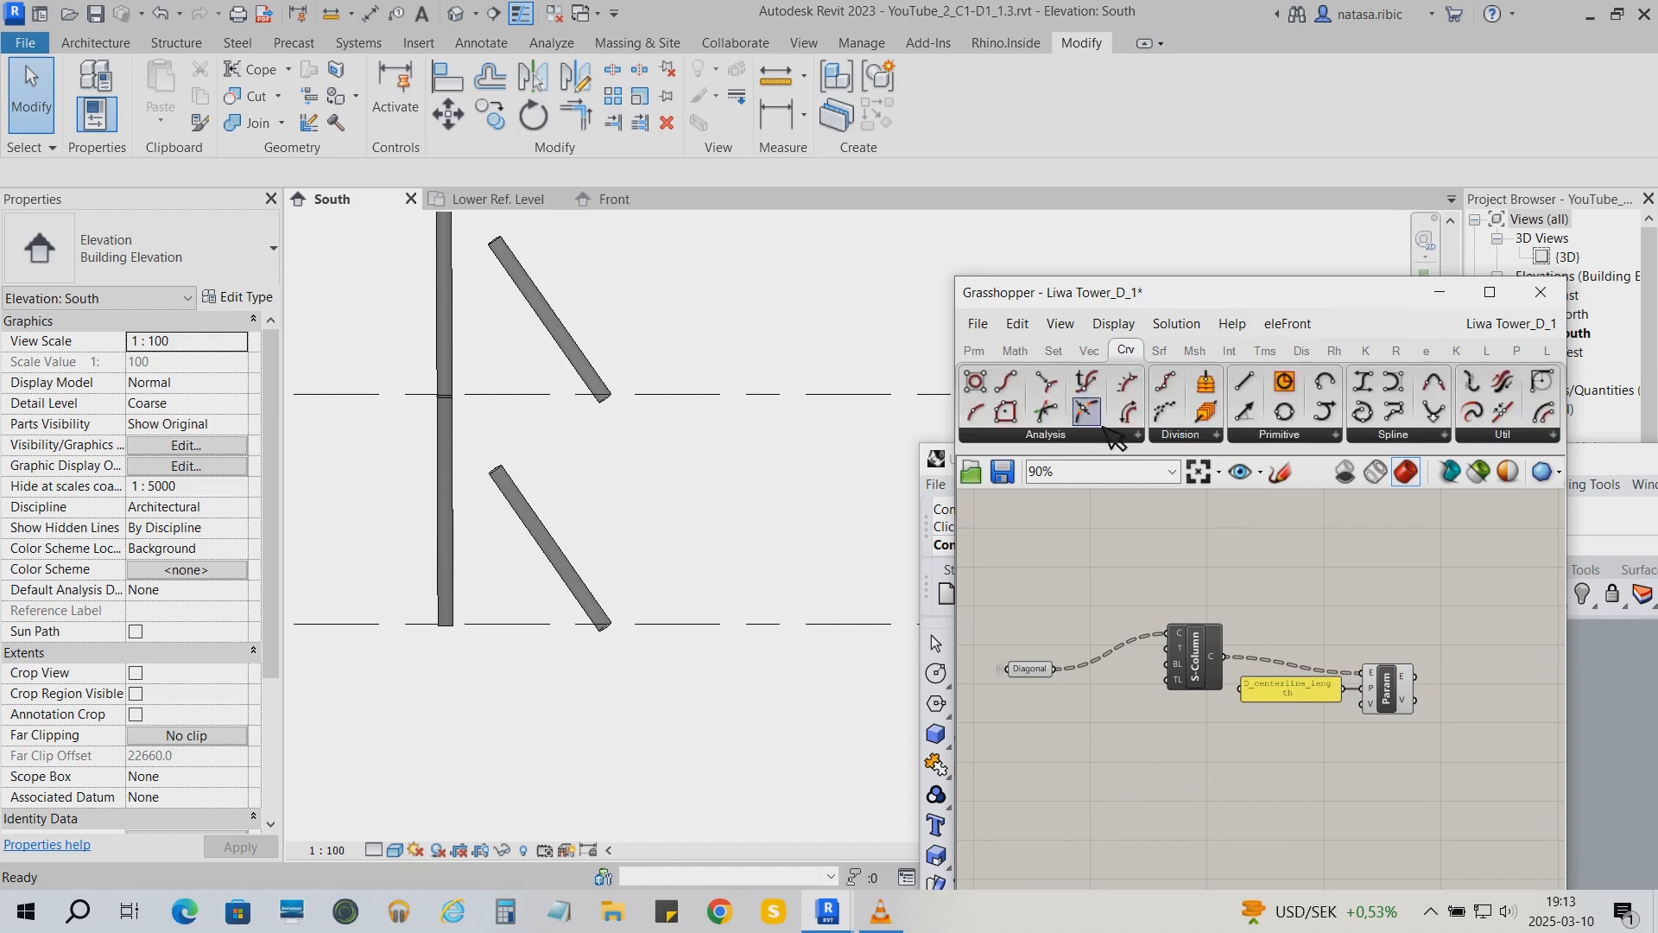
left_click(1119, 435)
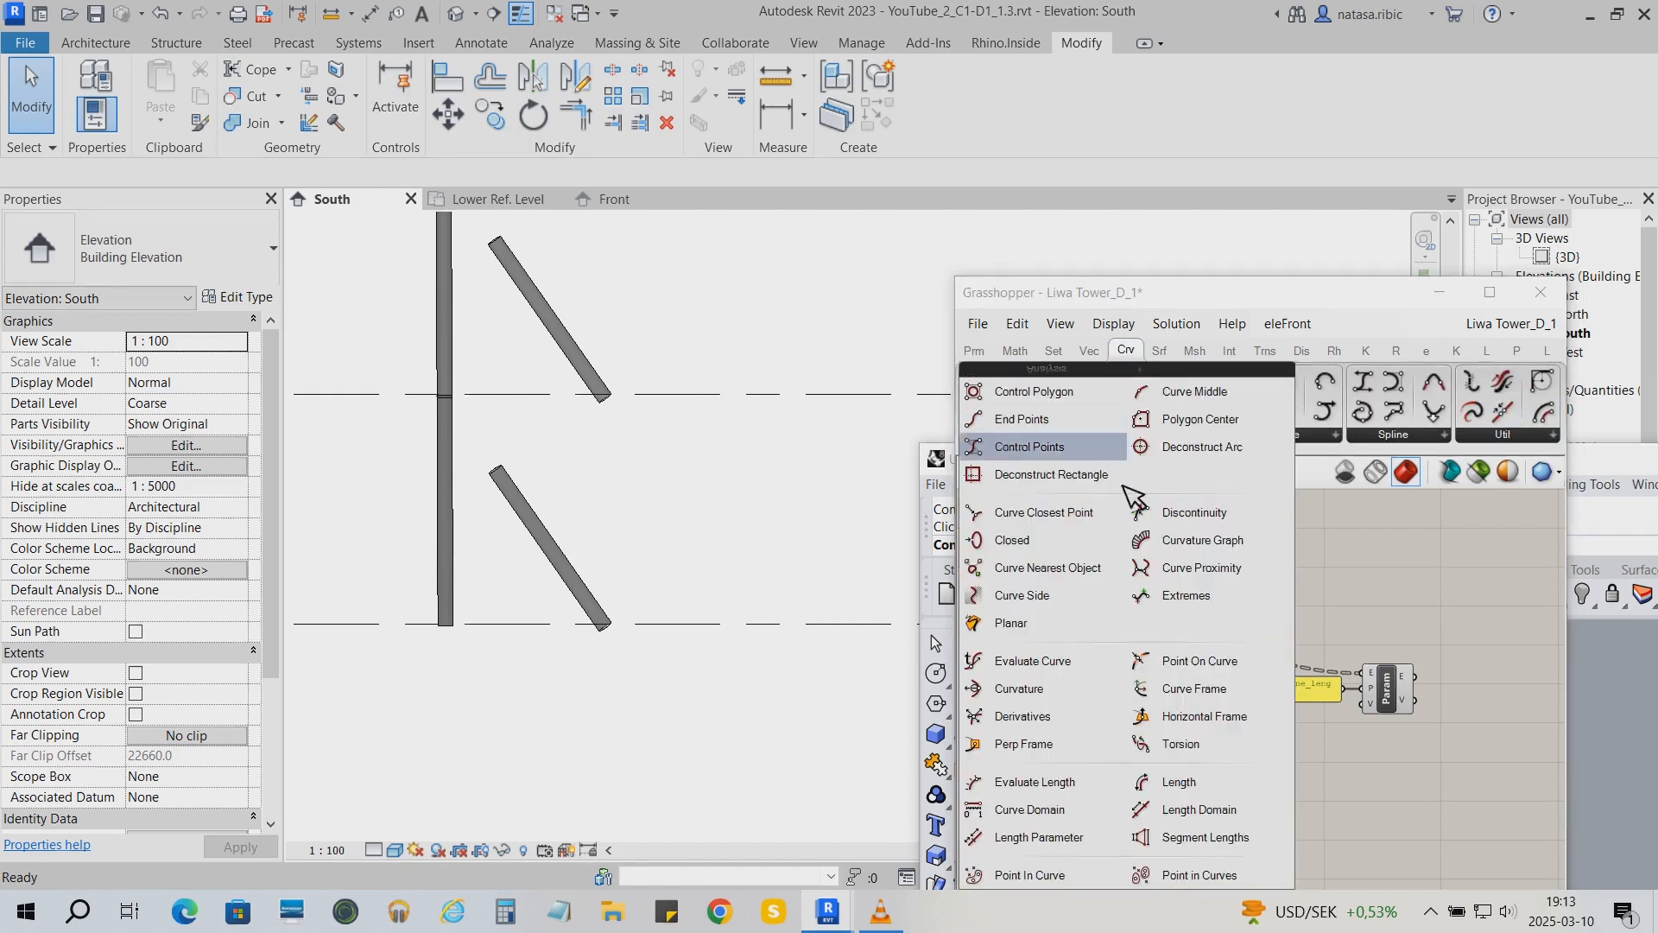
left_click(1218, 778)
left_click(1205, 775)
left_click_drag(1057, 670, 1365, 704)
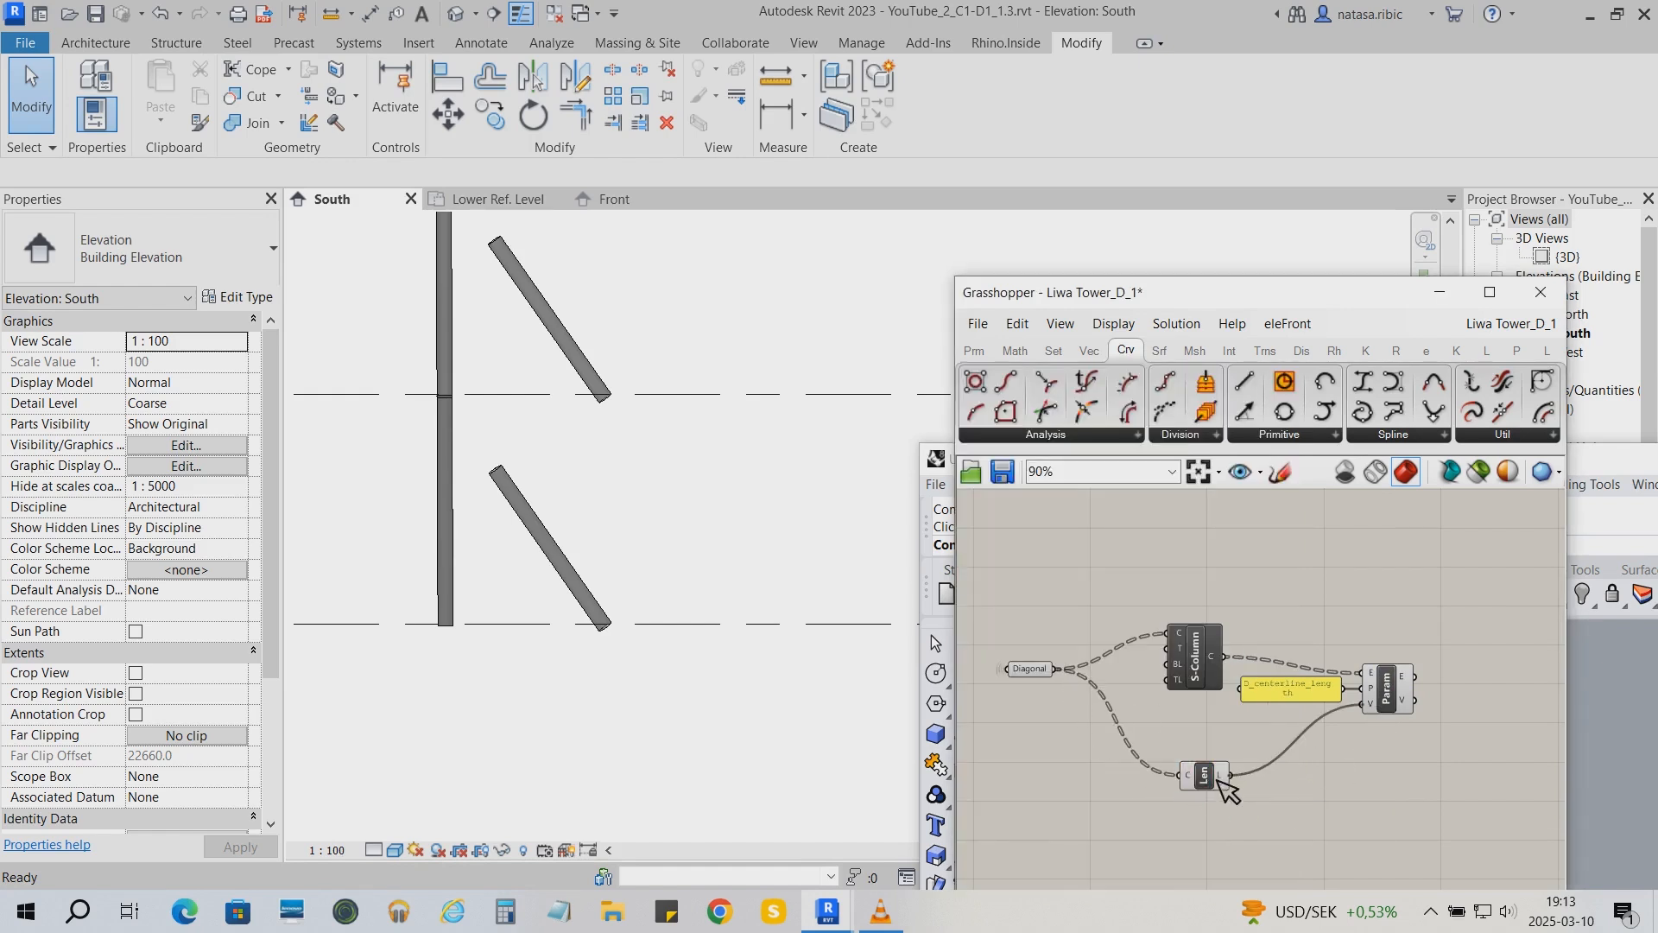
left_click_drag(1177, 775, 1166, 728)
Move the Grasshopper window aside, return to the D_1.rfa family in Revit and open its Right elevation
scroll(1179, 735, "down", 3)
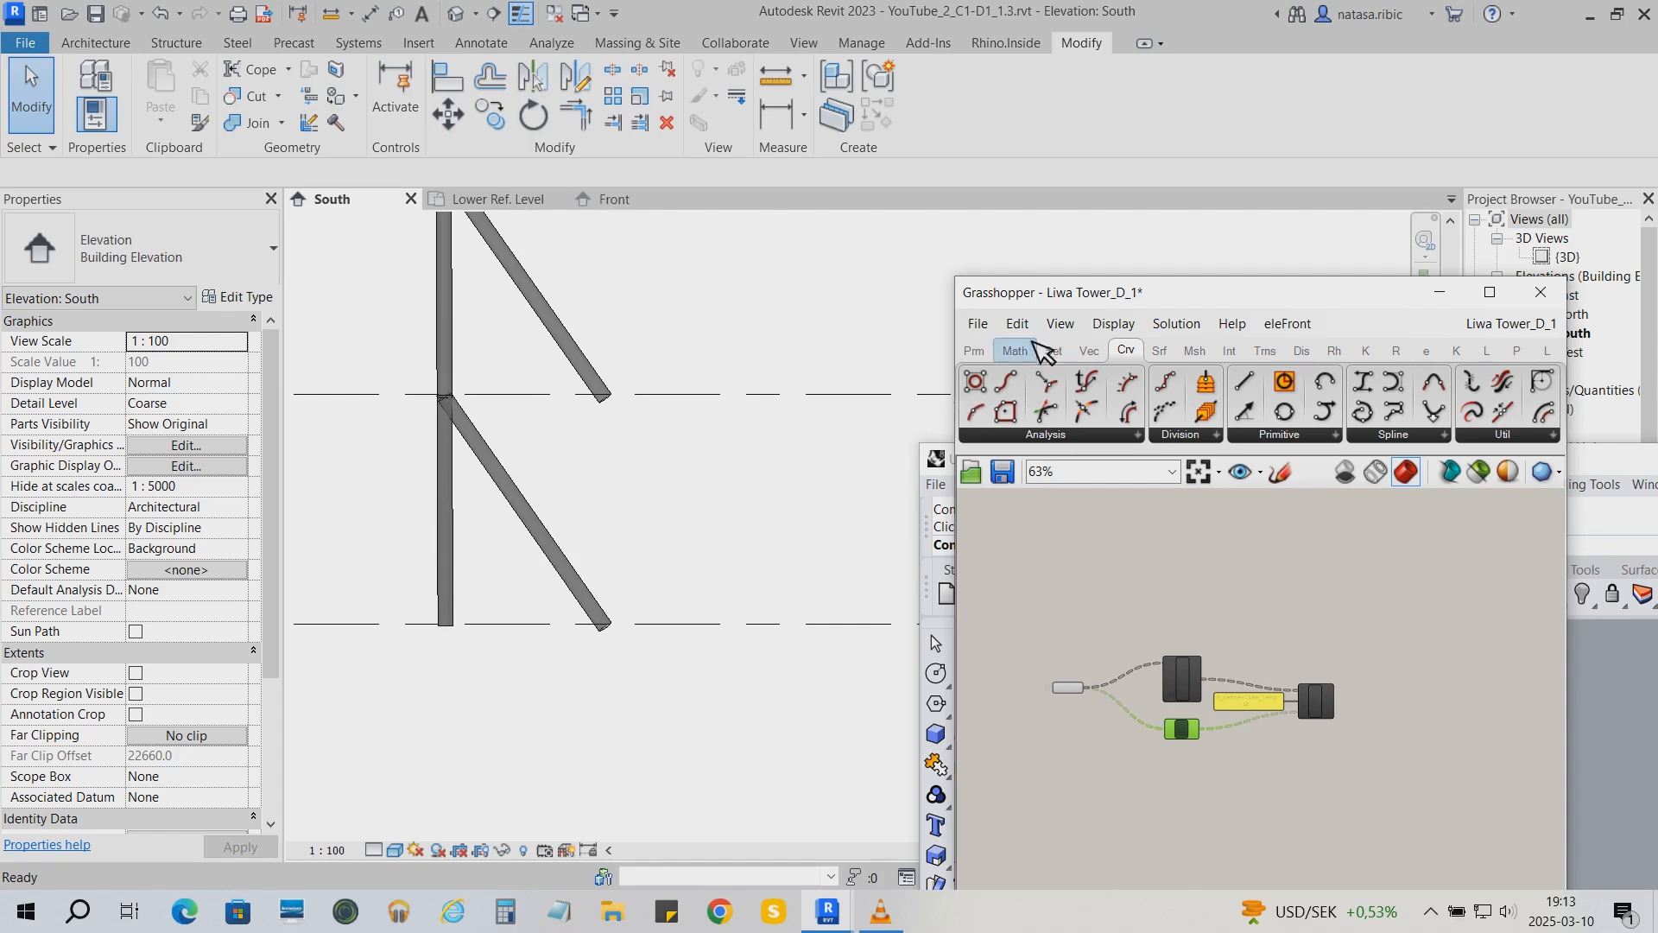
left_click_drag(1062, 291, 1079, 430)
scroll(1490, 337, "down", 1)
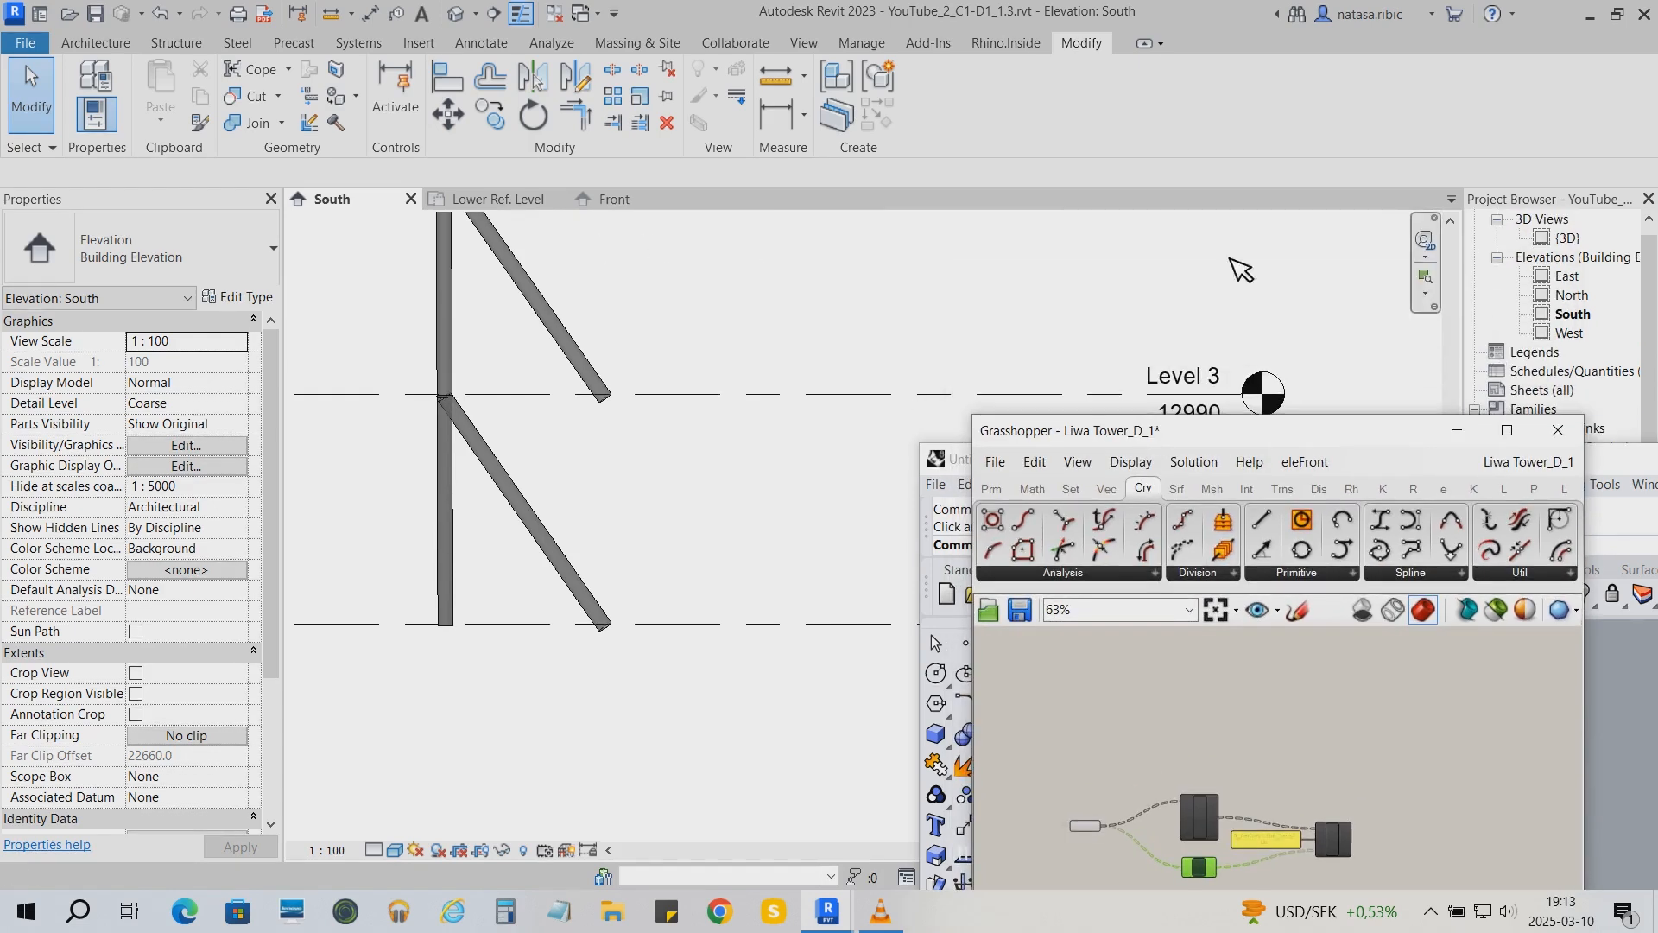
left_click(510, 200)
double_click(1568, 428)
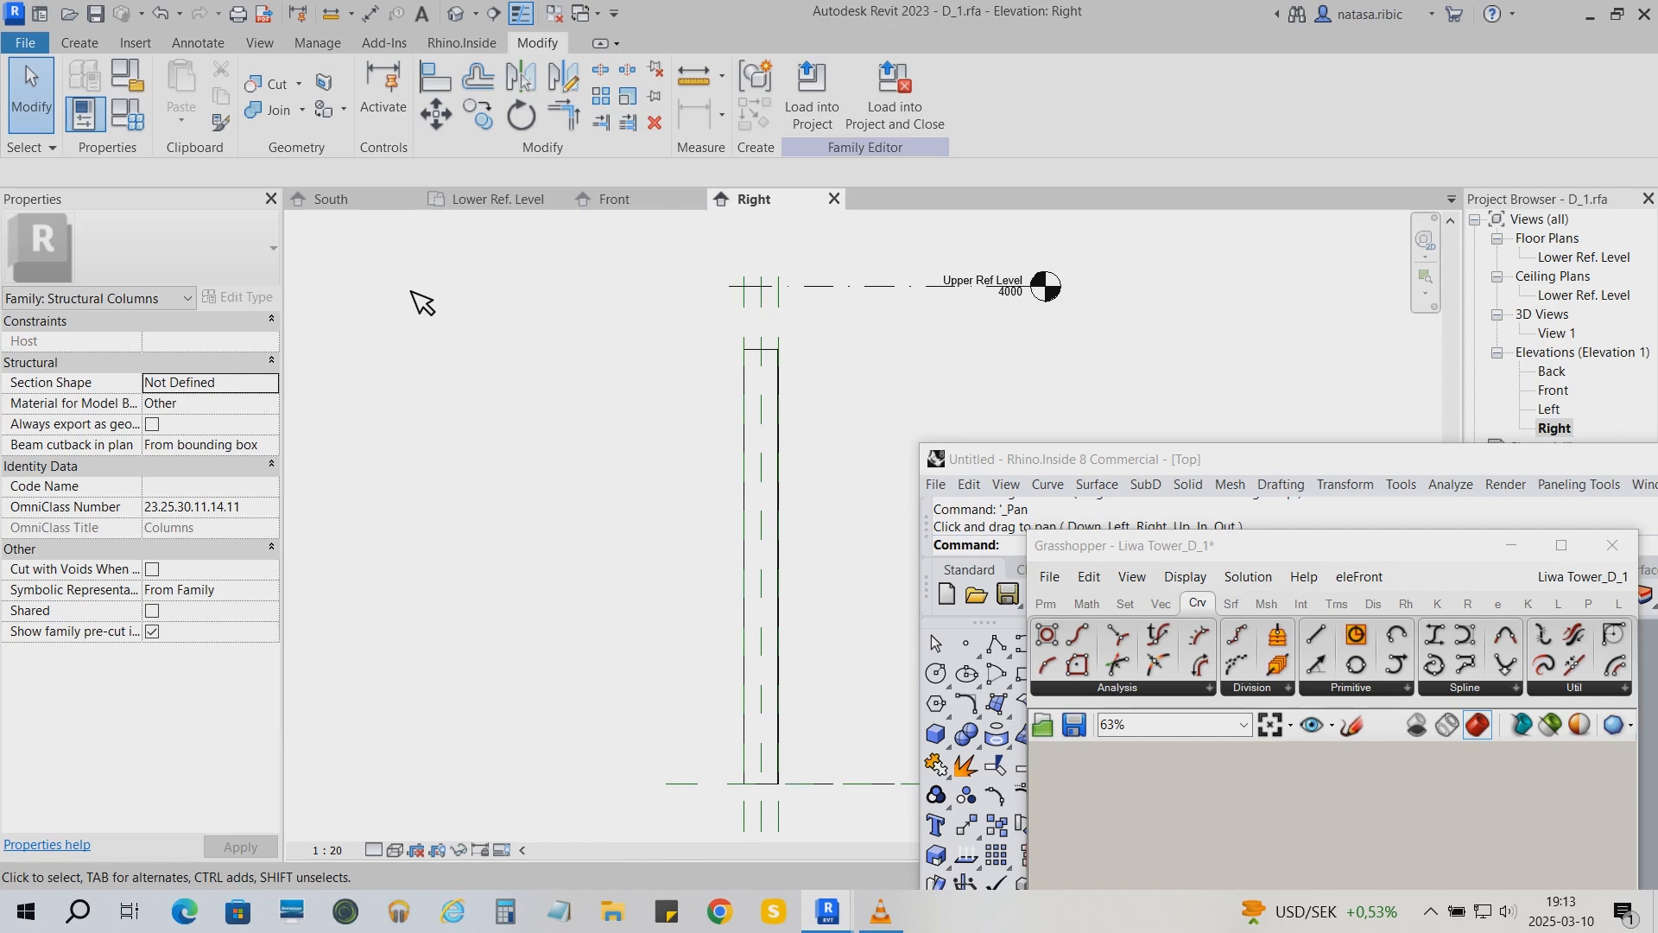
Create a void sweep and sketch its path 2000 long from the column's top centre, sloping down at 45° away from the column
left_click(81, 42)
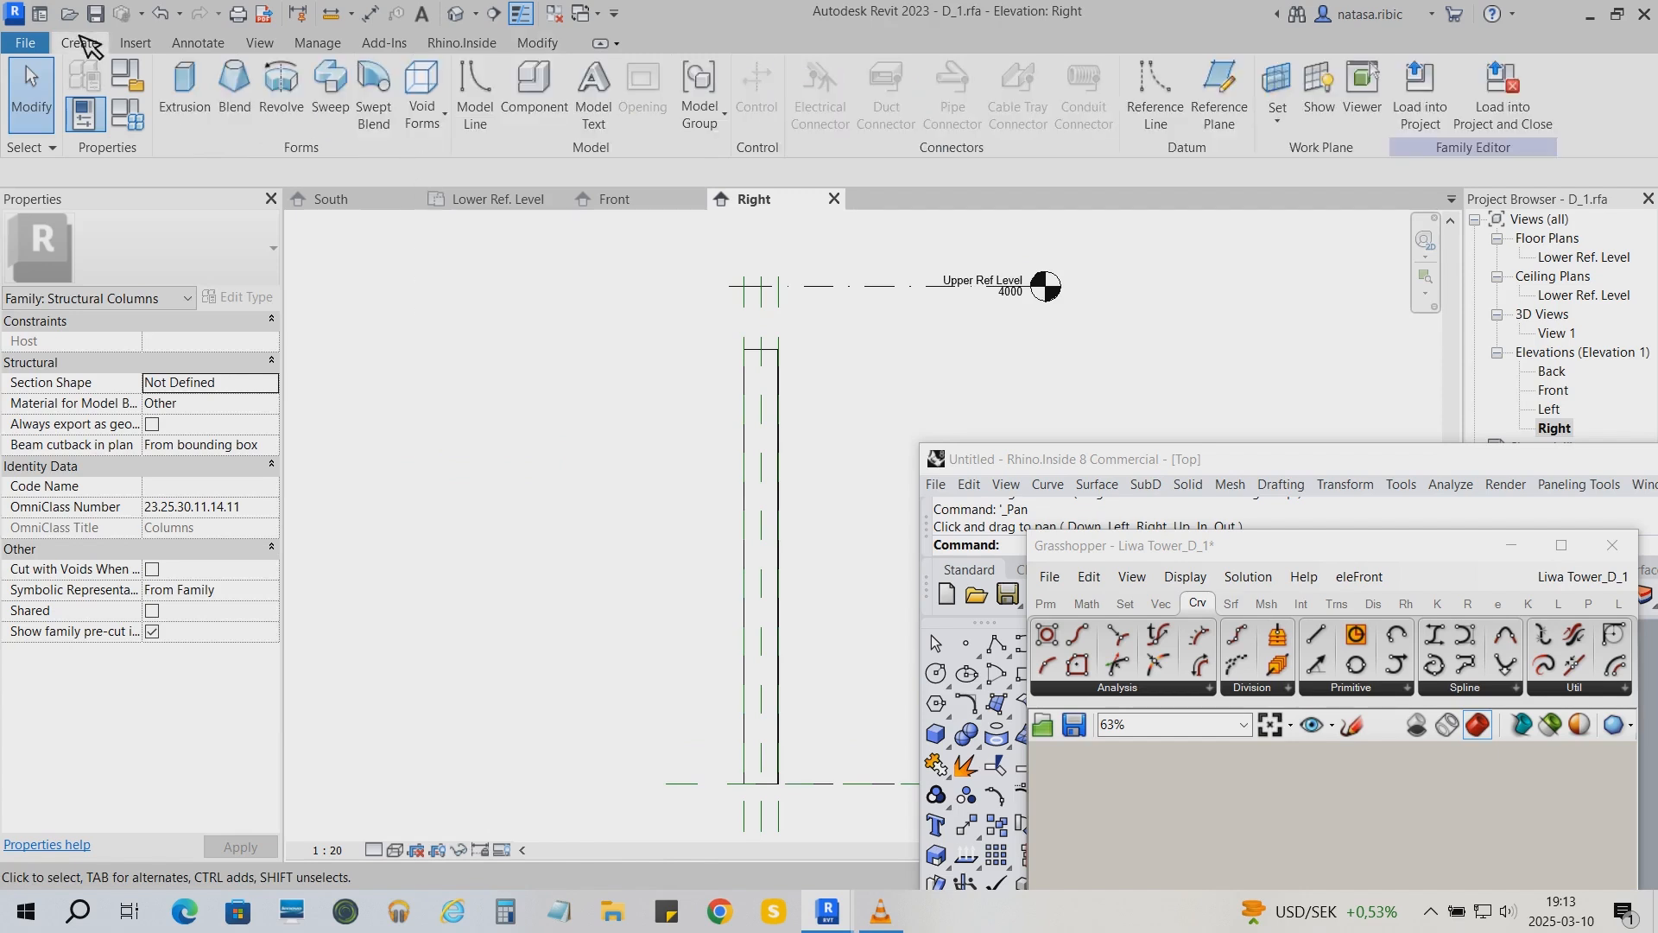
left_click(447, 119)
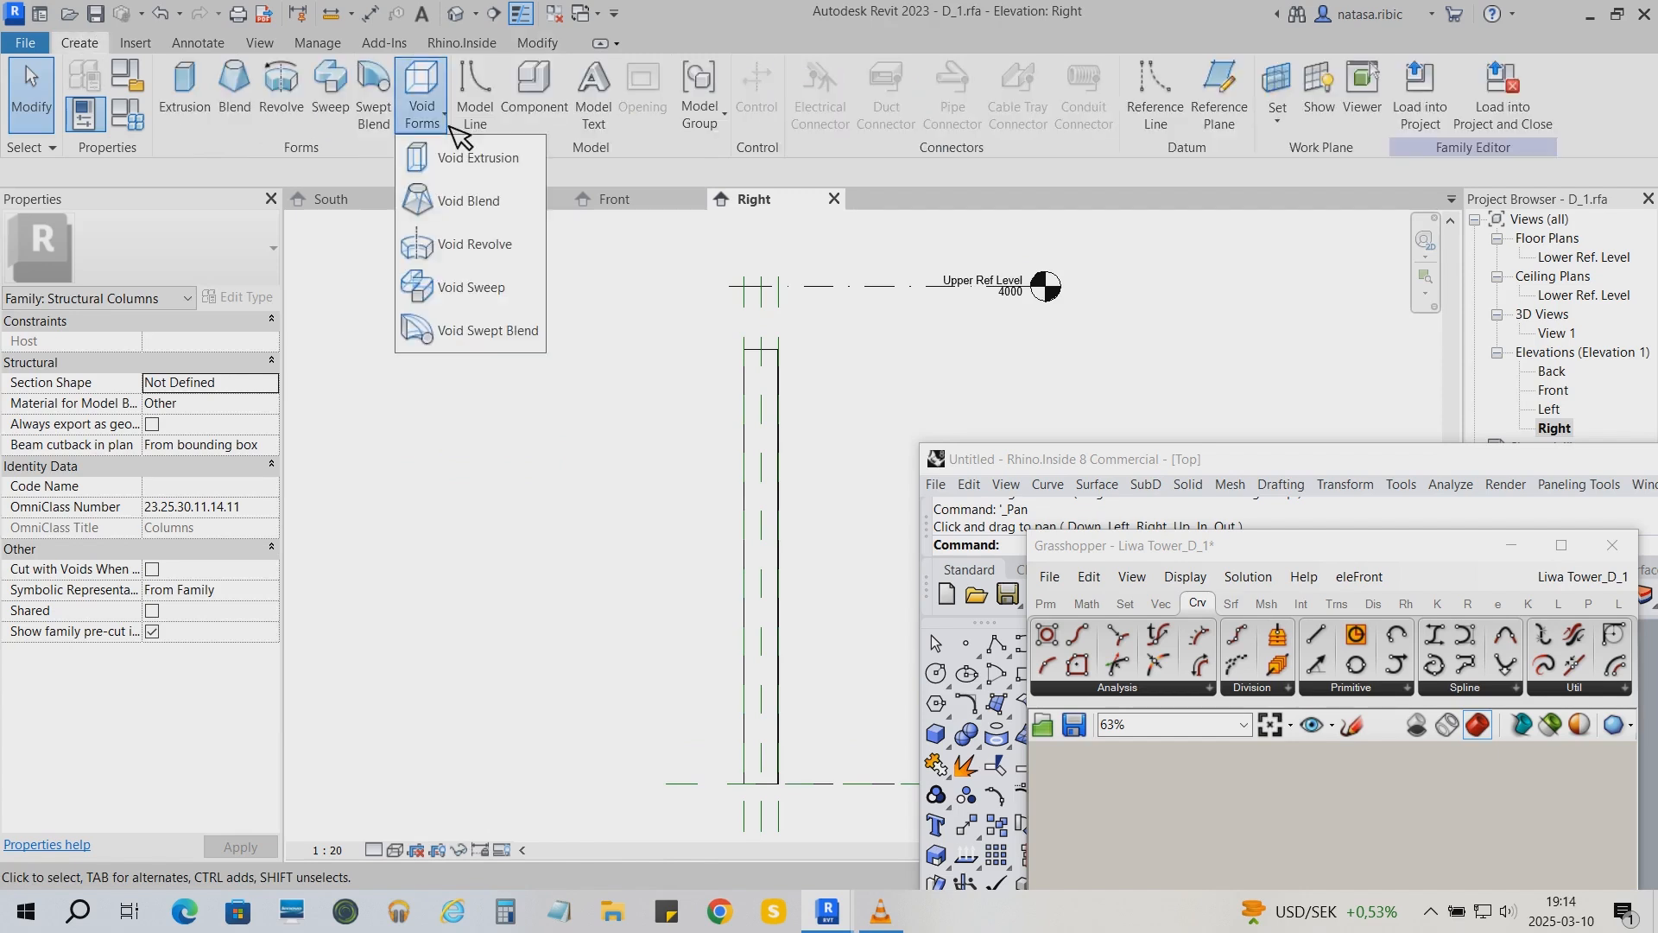
left_click(497, 287)
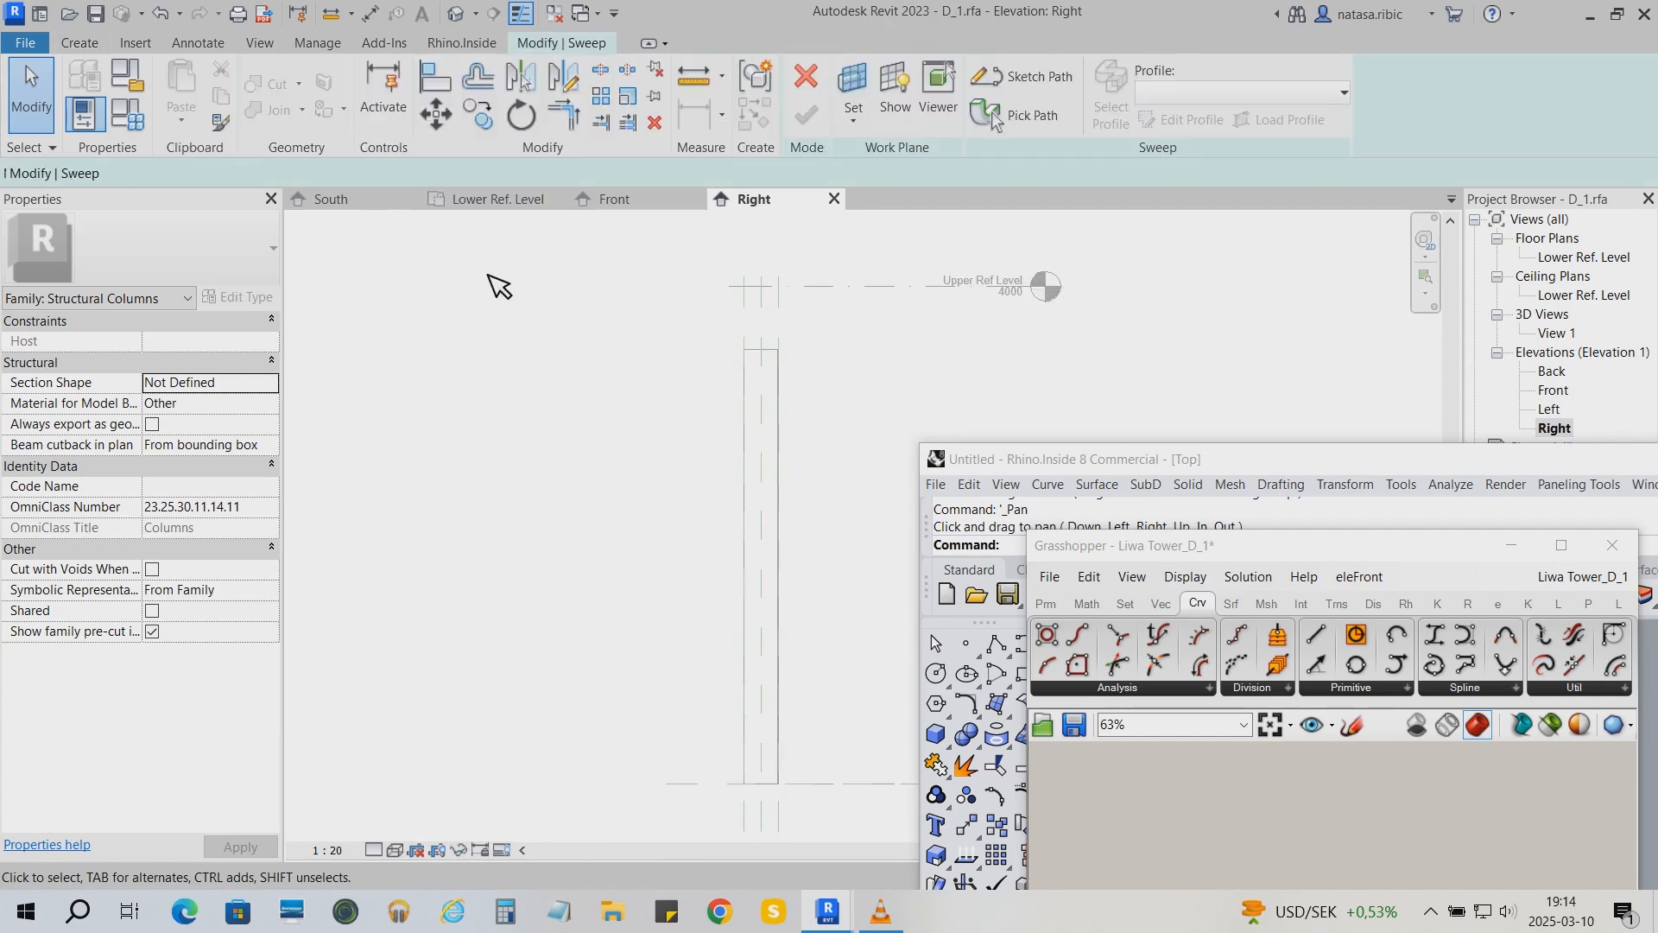
left_click(1046, 80)
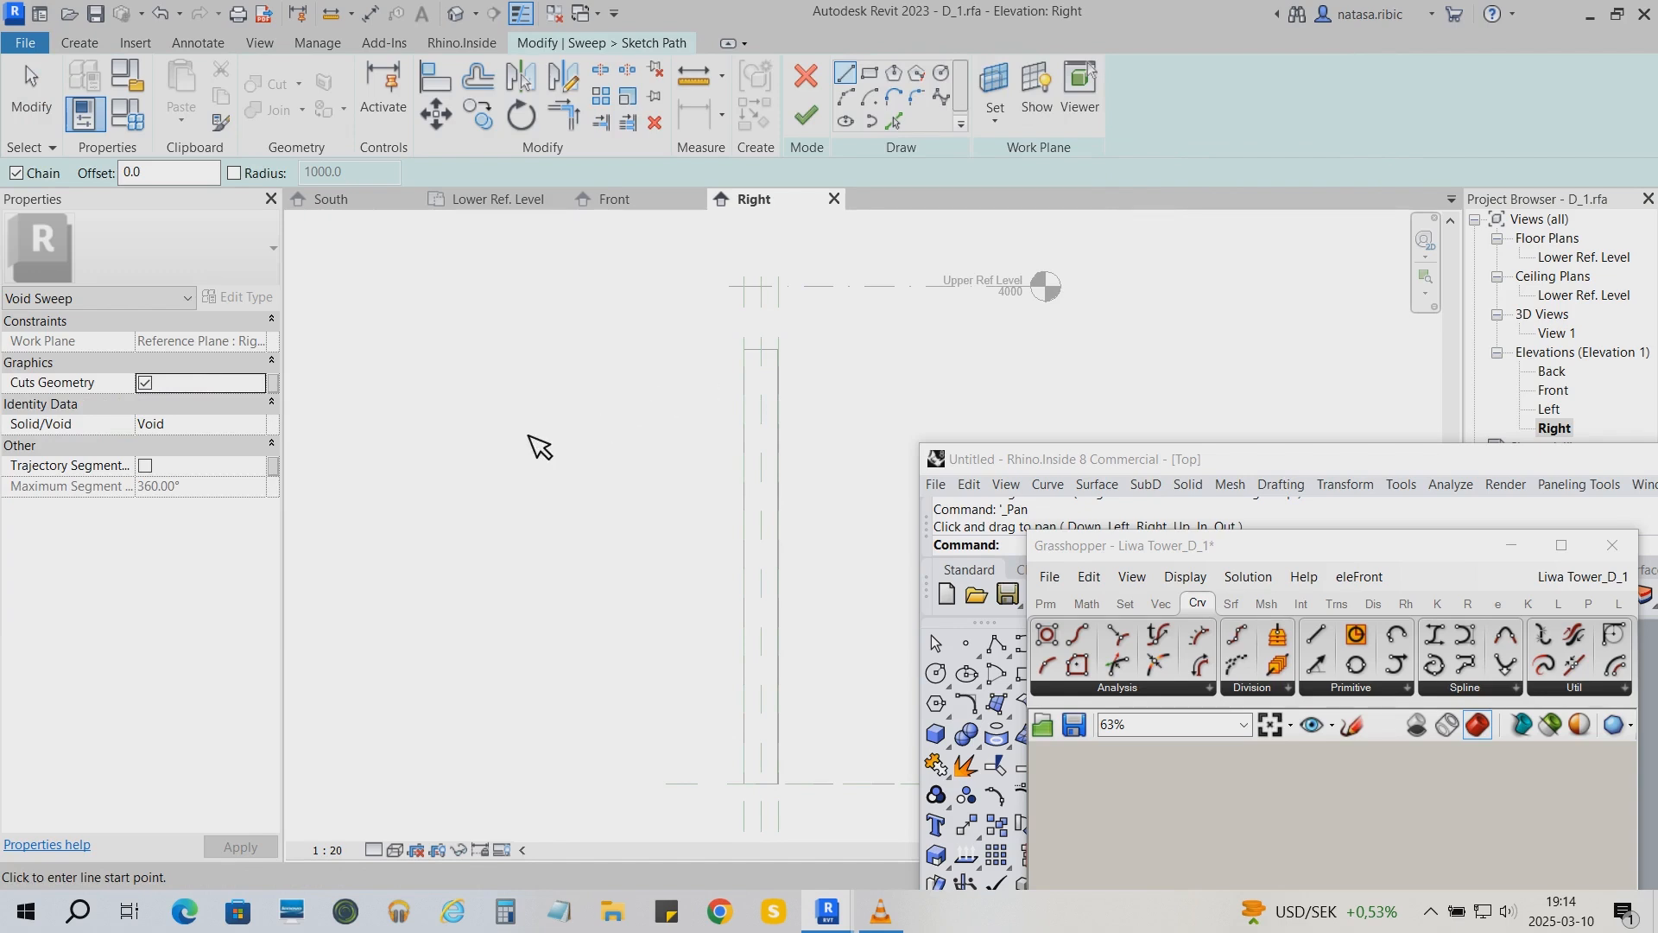
left_click(761, 350)
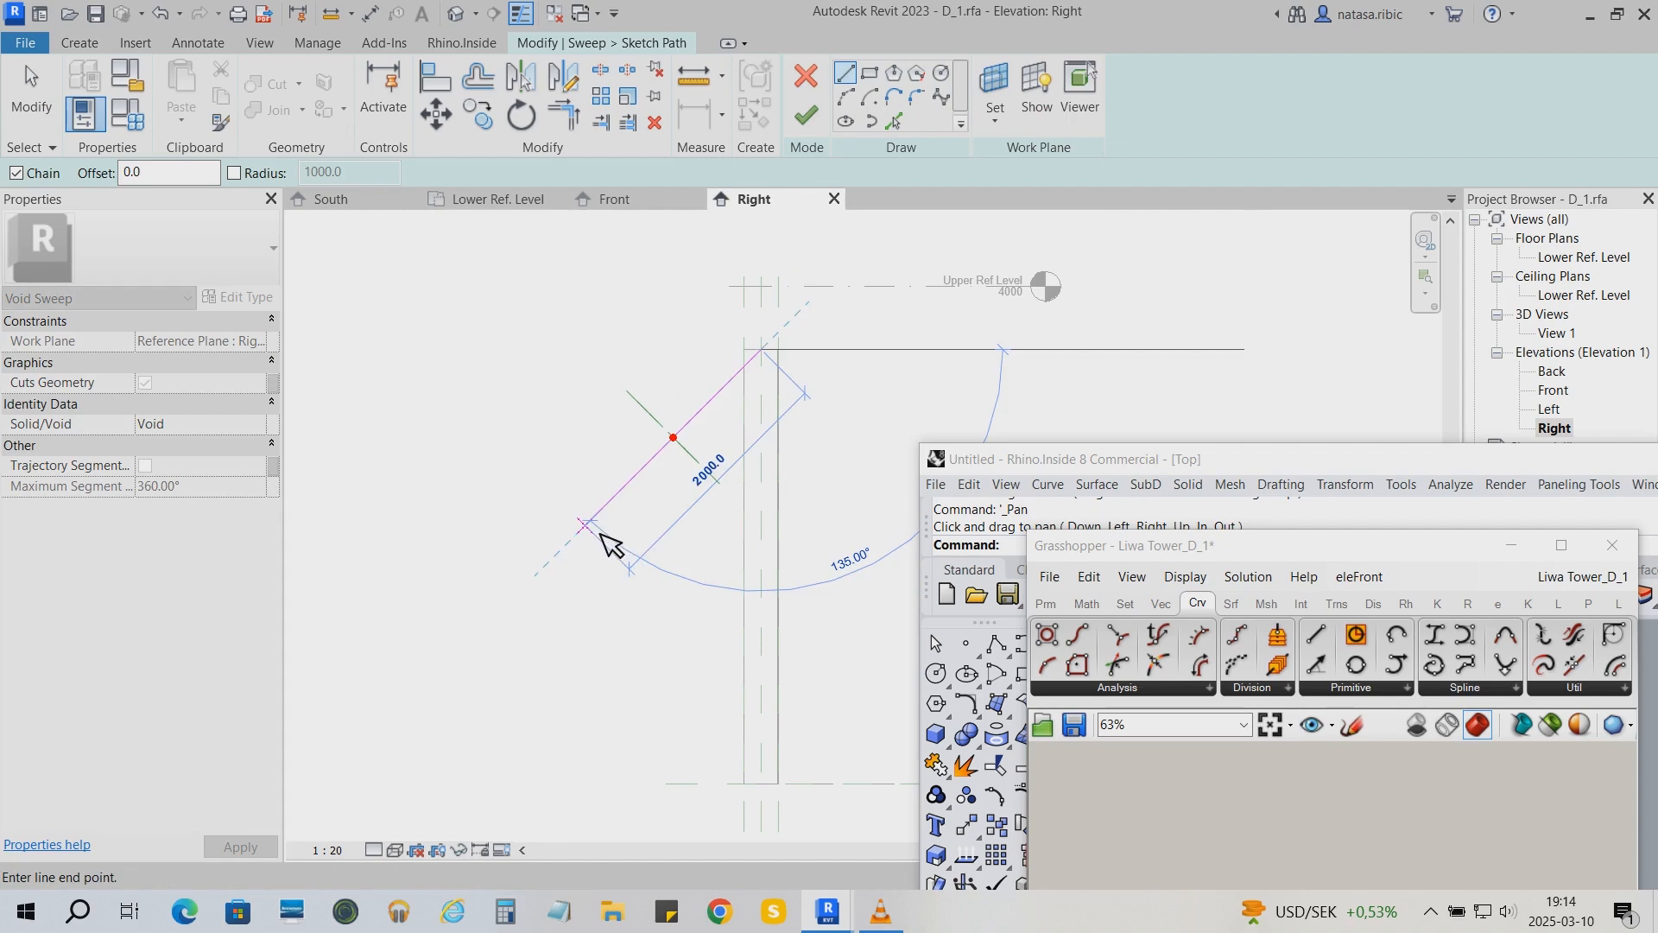
left_click(586, 524)
left_click(806, 115)
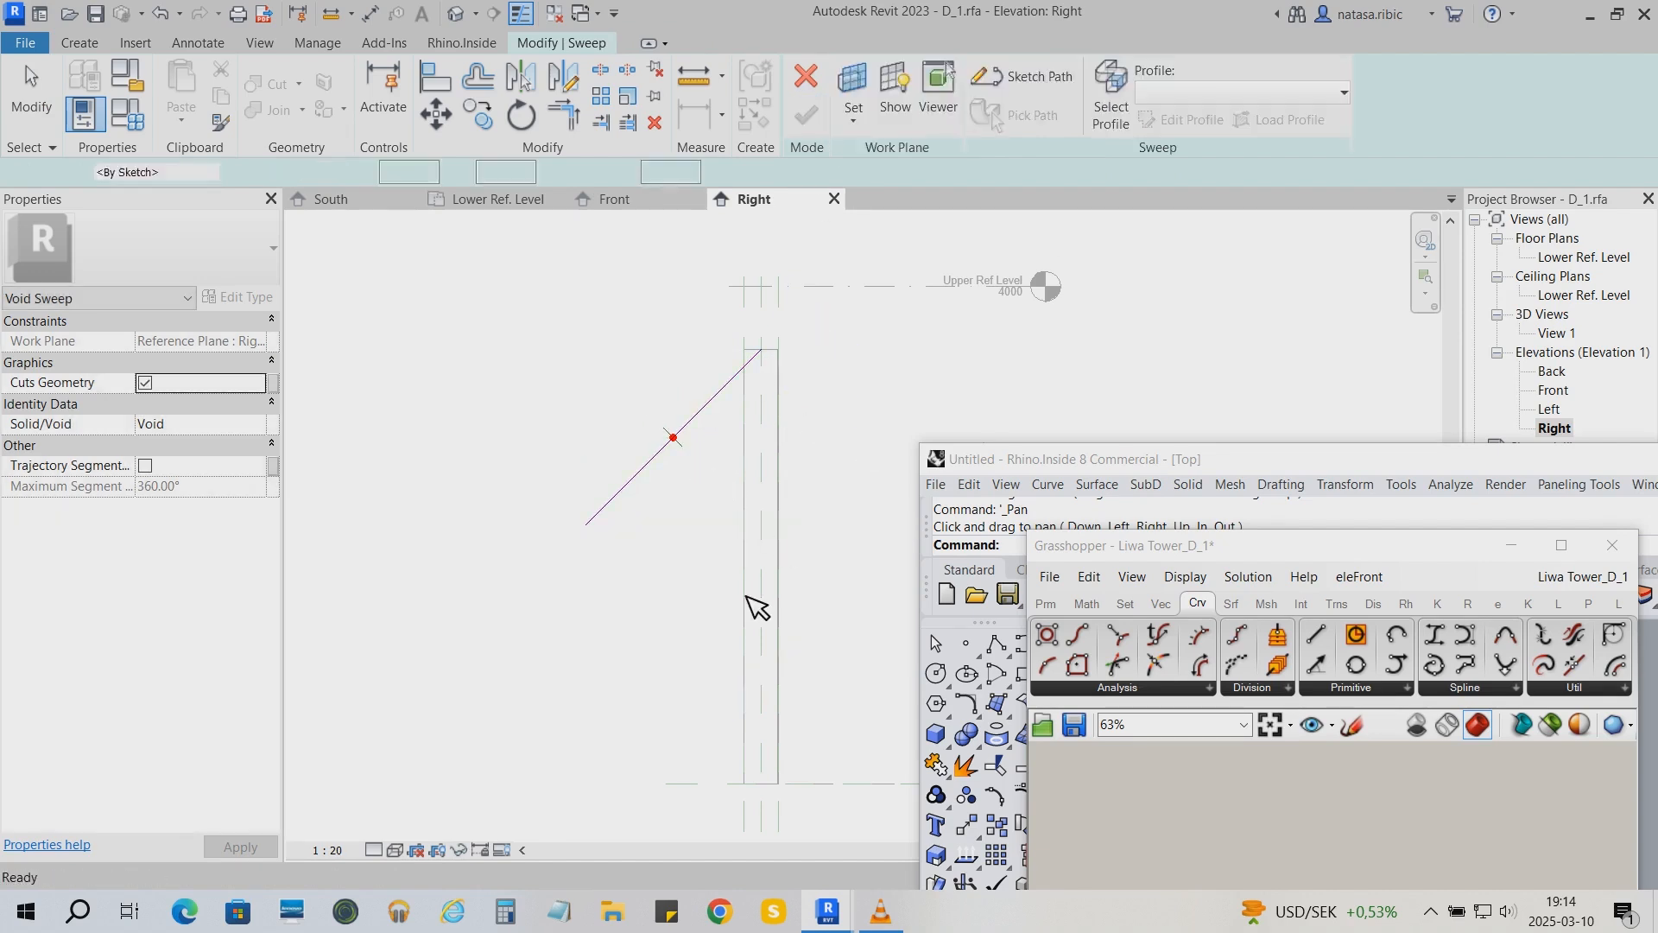
Edit the void sweep's profile in 3D view View 1, drawing a circle of radius 300 centred on the path
scroll(723, 462, "up", 3)
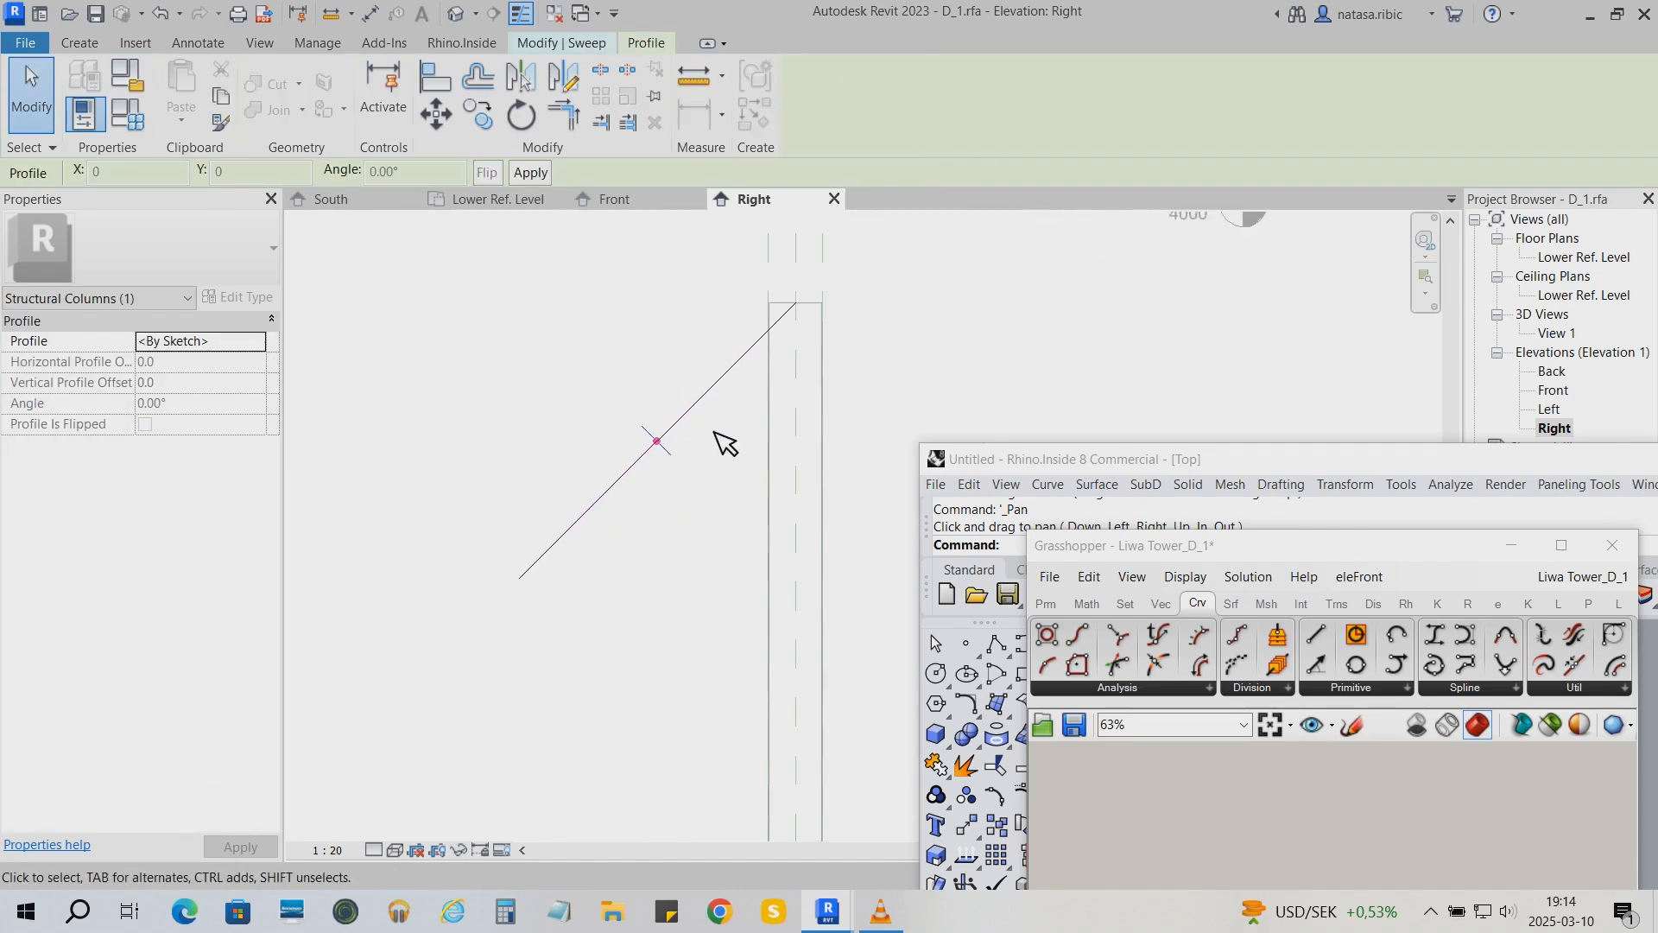
double_click(673, 467)
left_click(1244, 729)
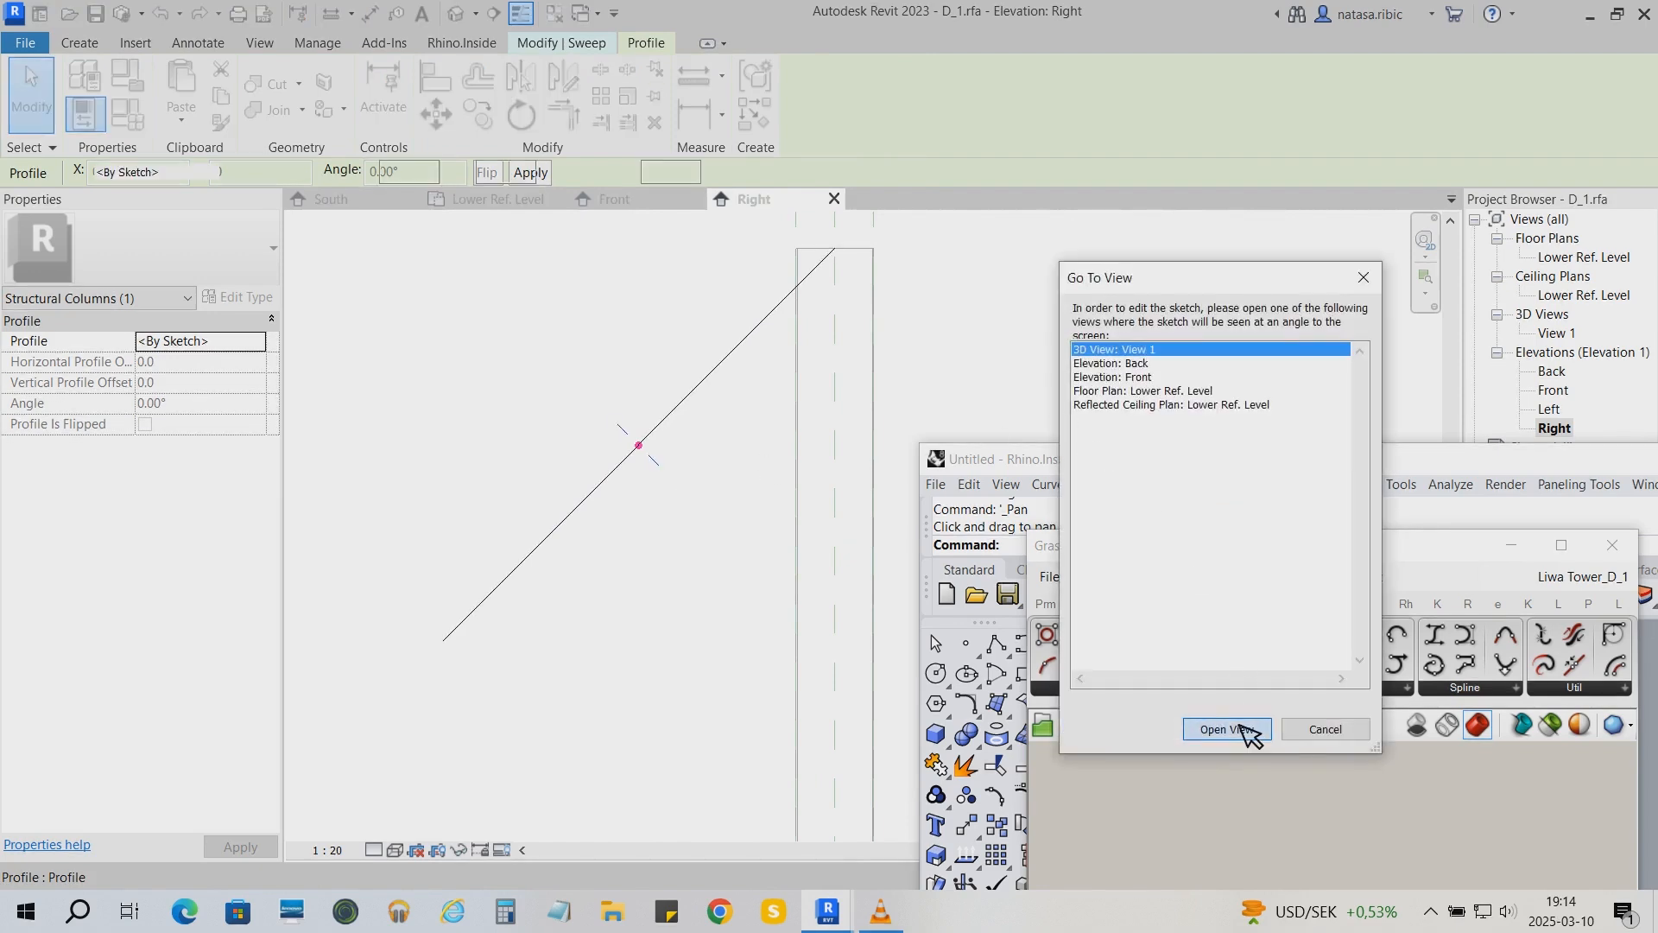
left_click(947, 76)
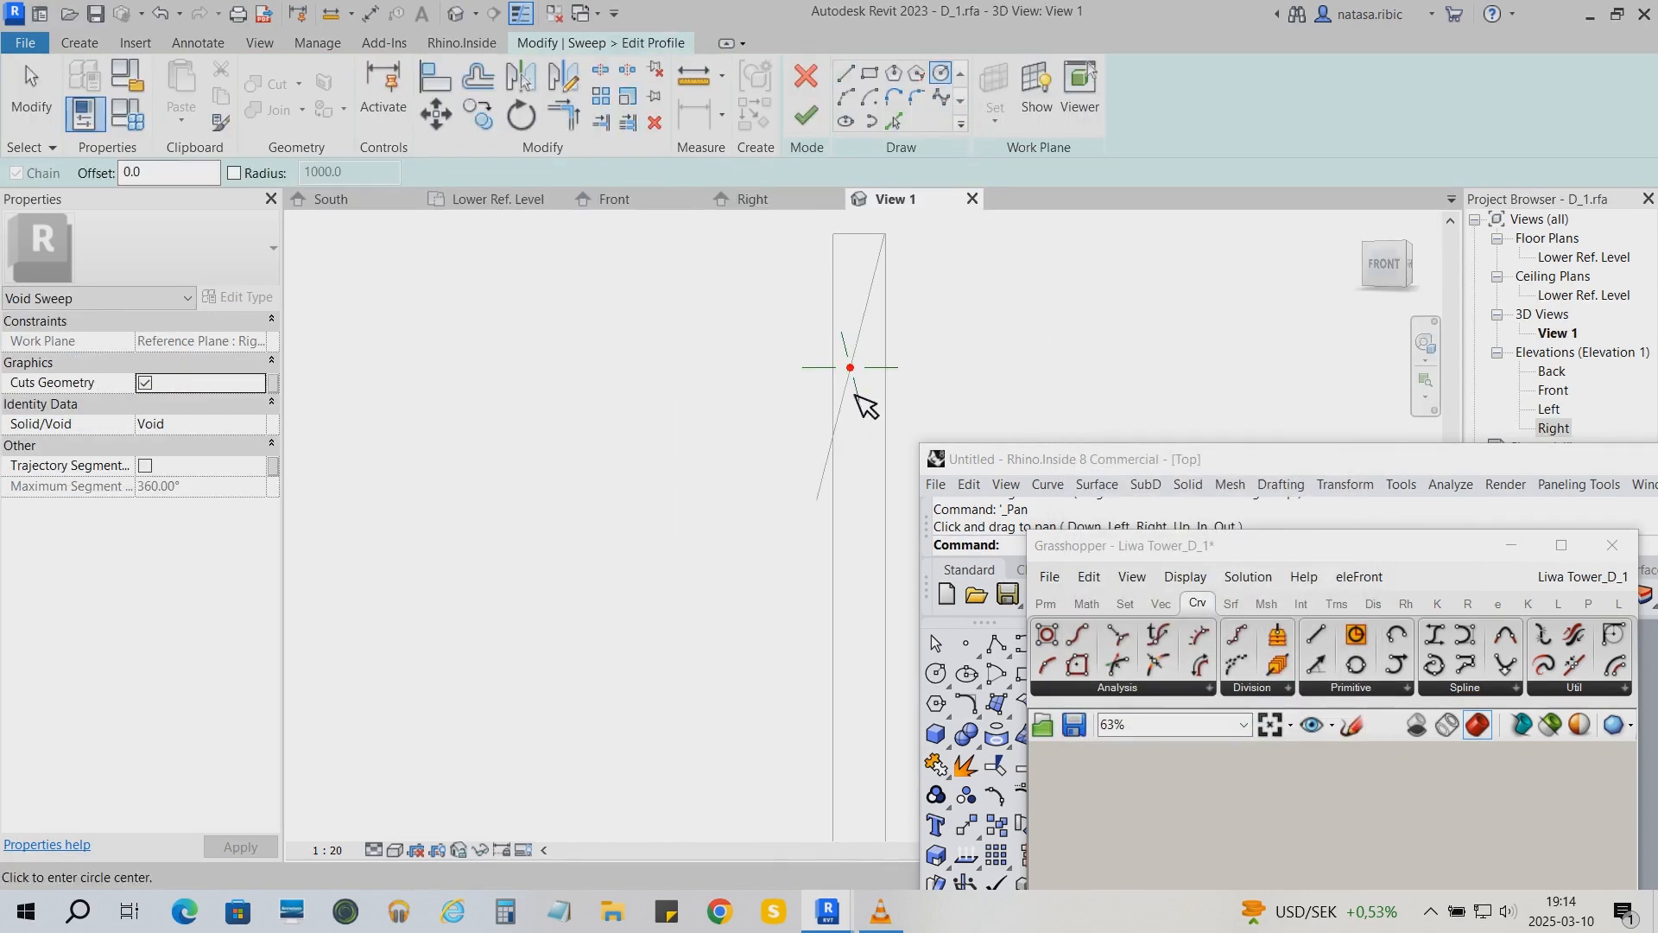
left_click(850, 367)
left_click(804, 339)
Dimension the profile circle's diameter, label it with the Diameter parameter, and complete the void sweep
left_click(371, 14)
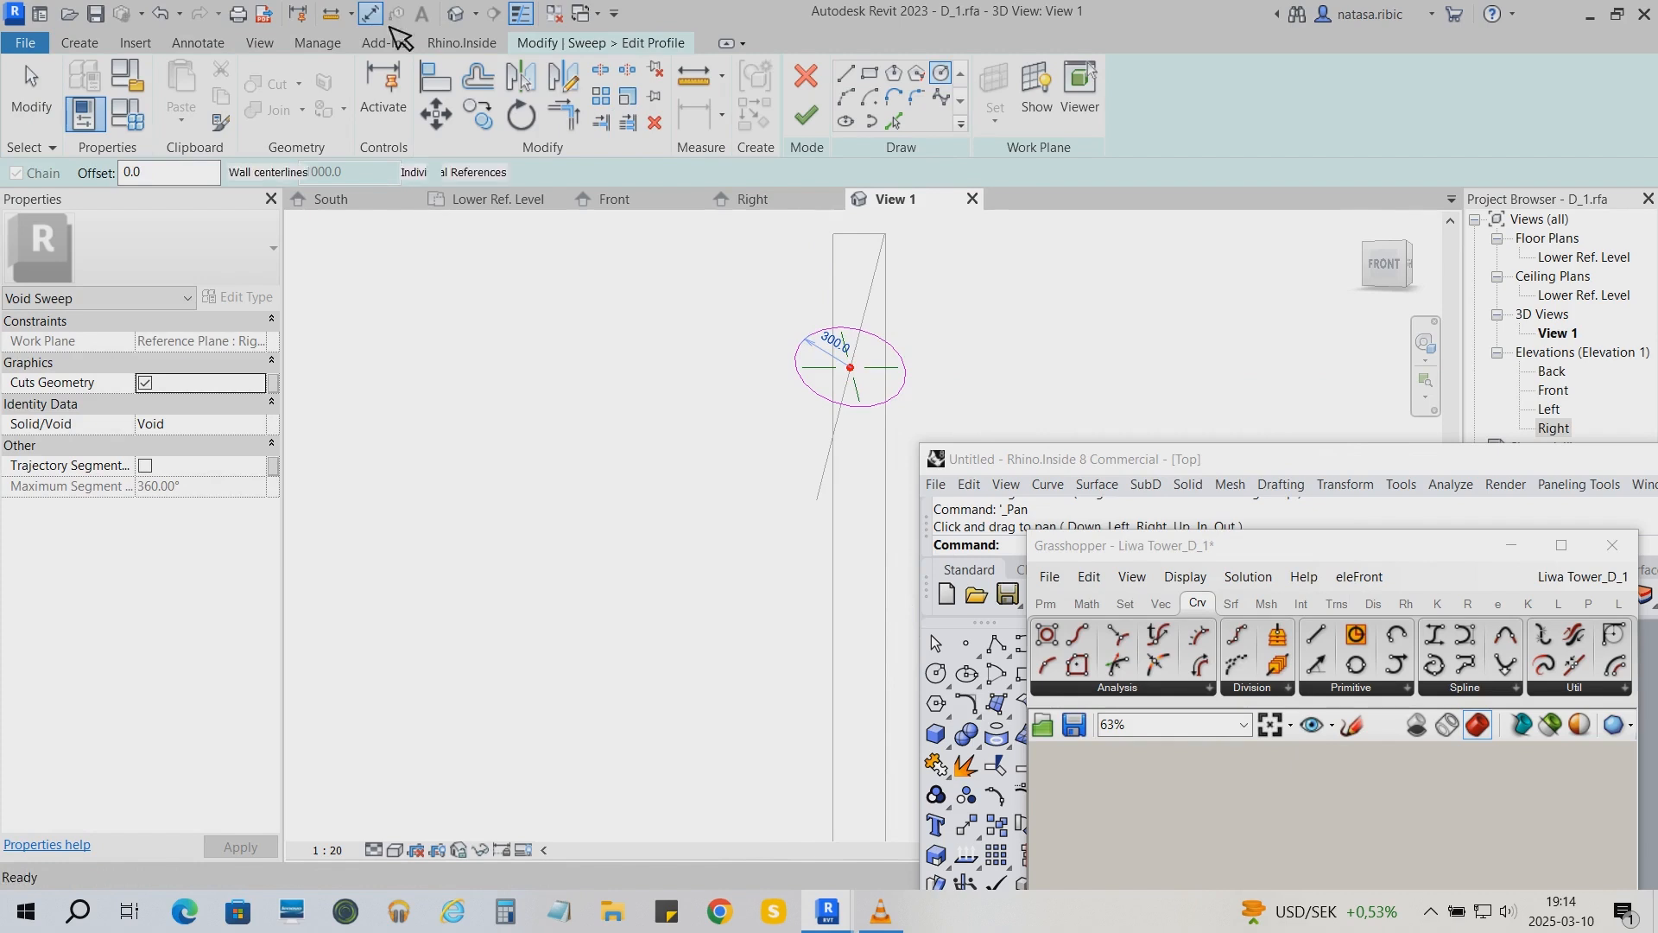
left_click(961, 86)
left_click(815, 389)
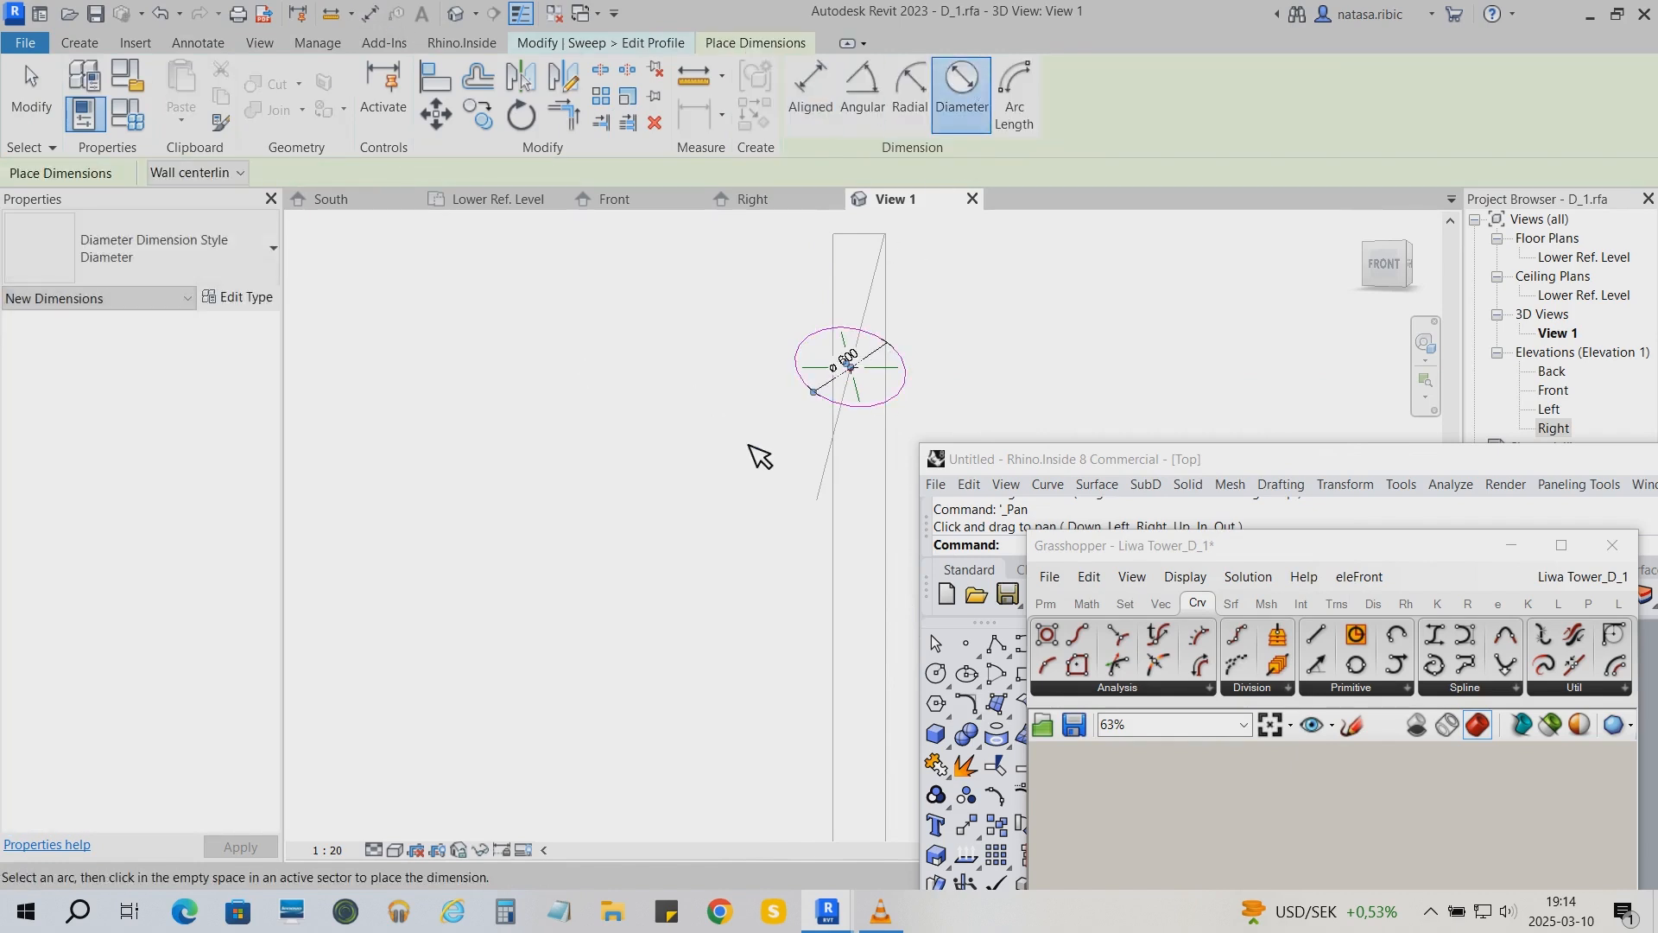
left_click(32, 94)
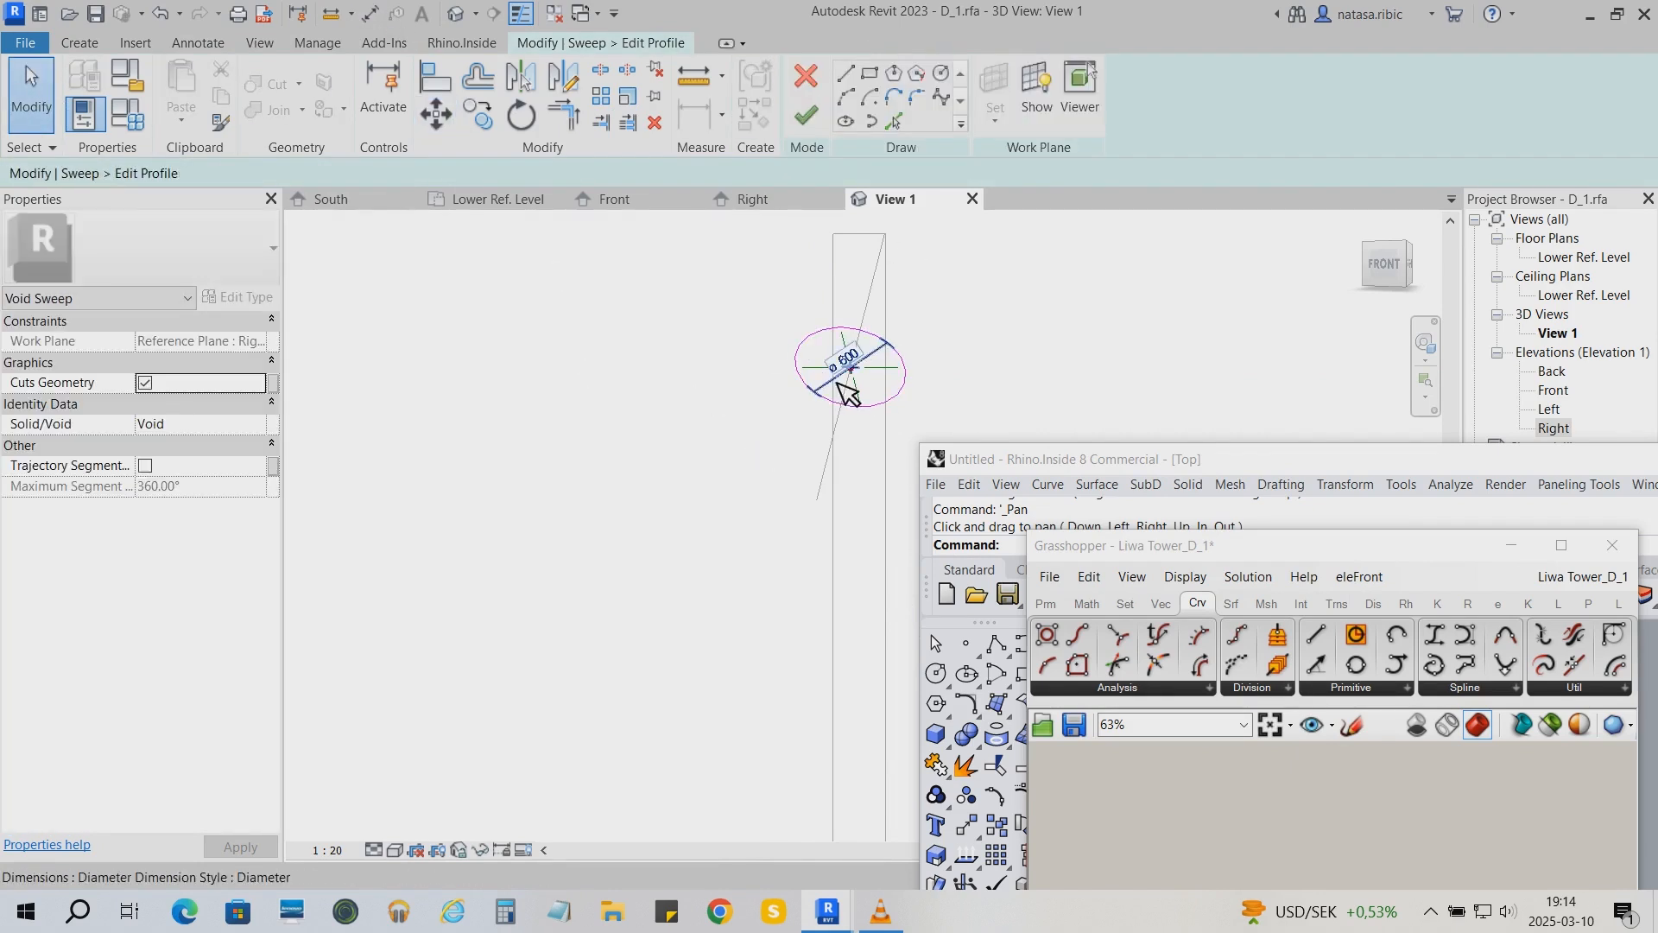
left_click(851, 91)
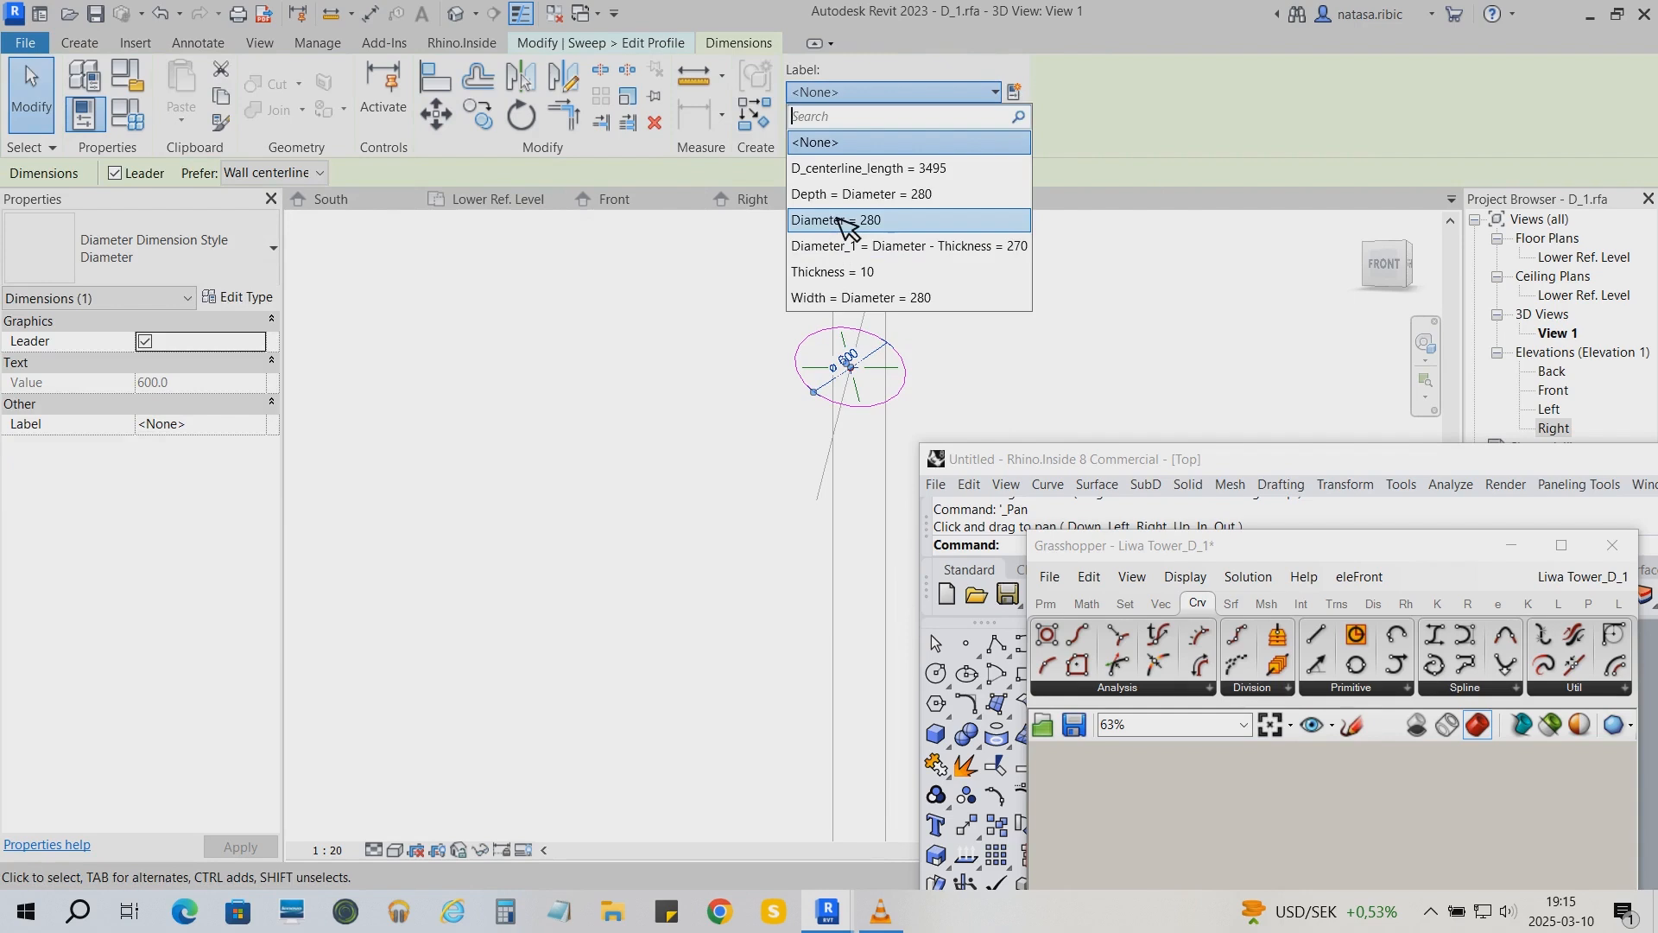
key("Return")
left_click(610, 350)
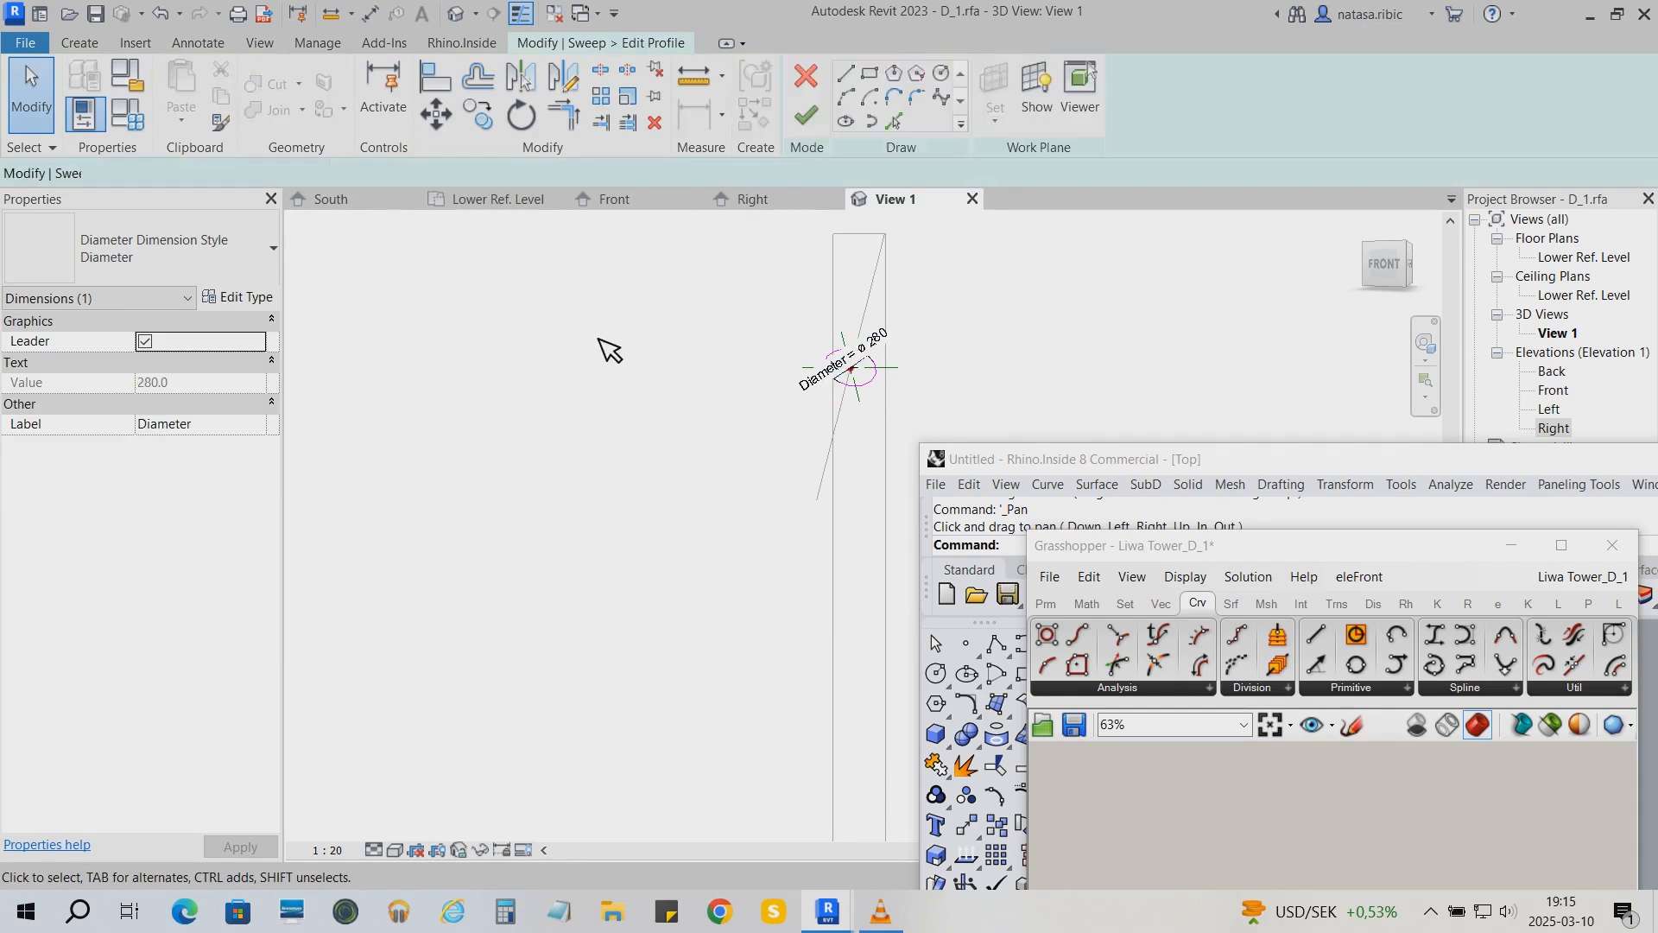
left_click(816, 117)
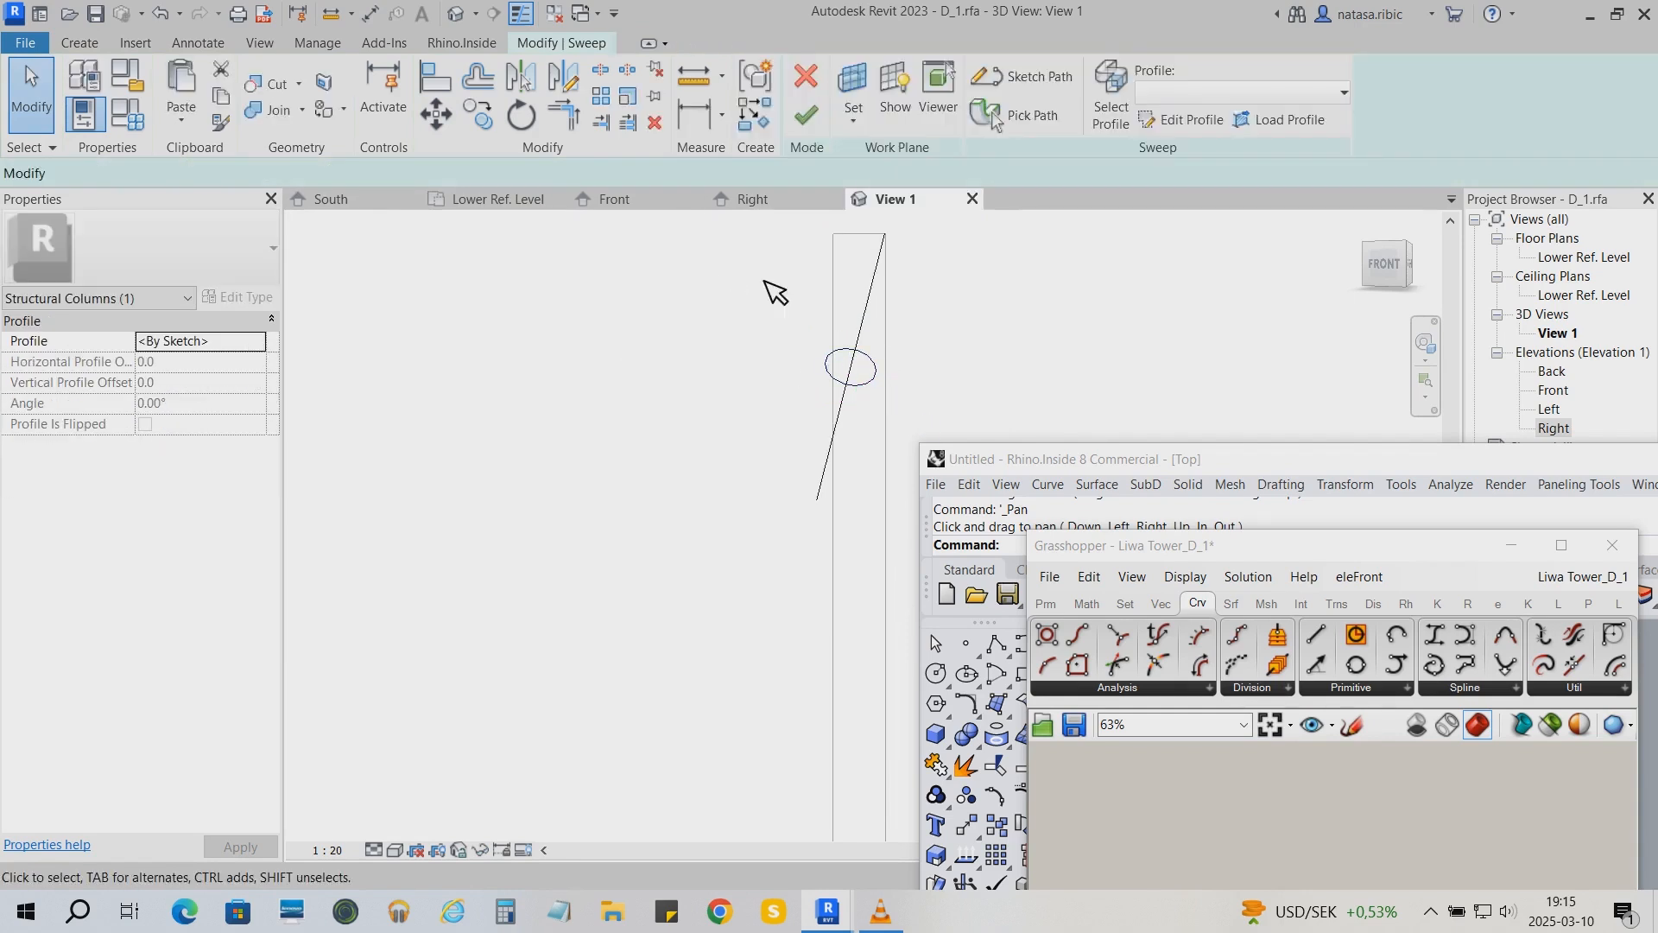
left_click(809, 117)
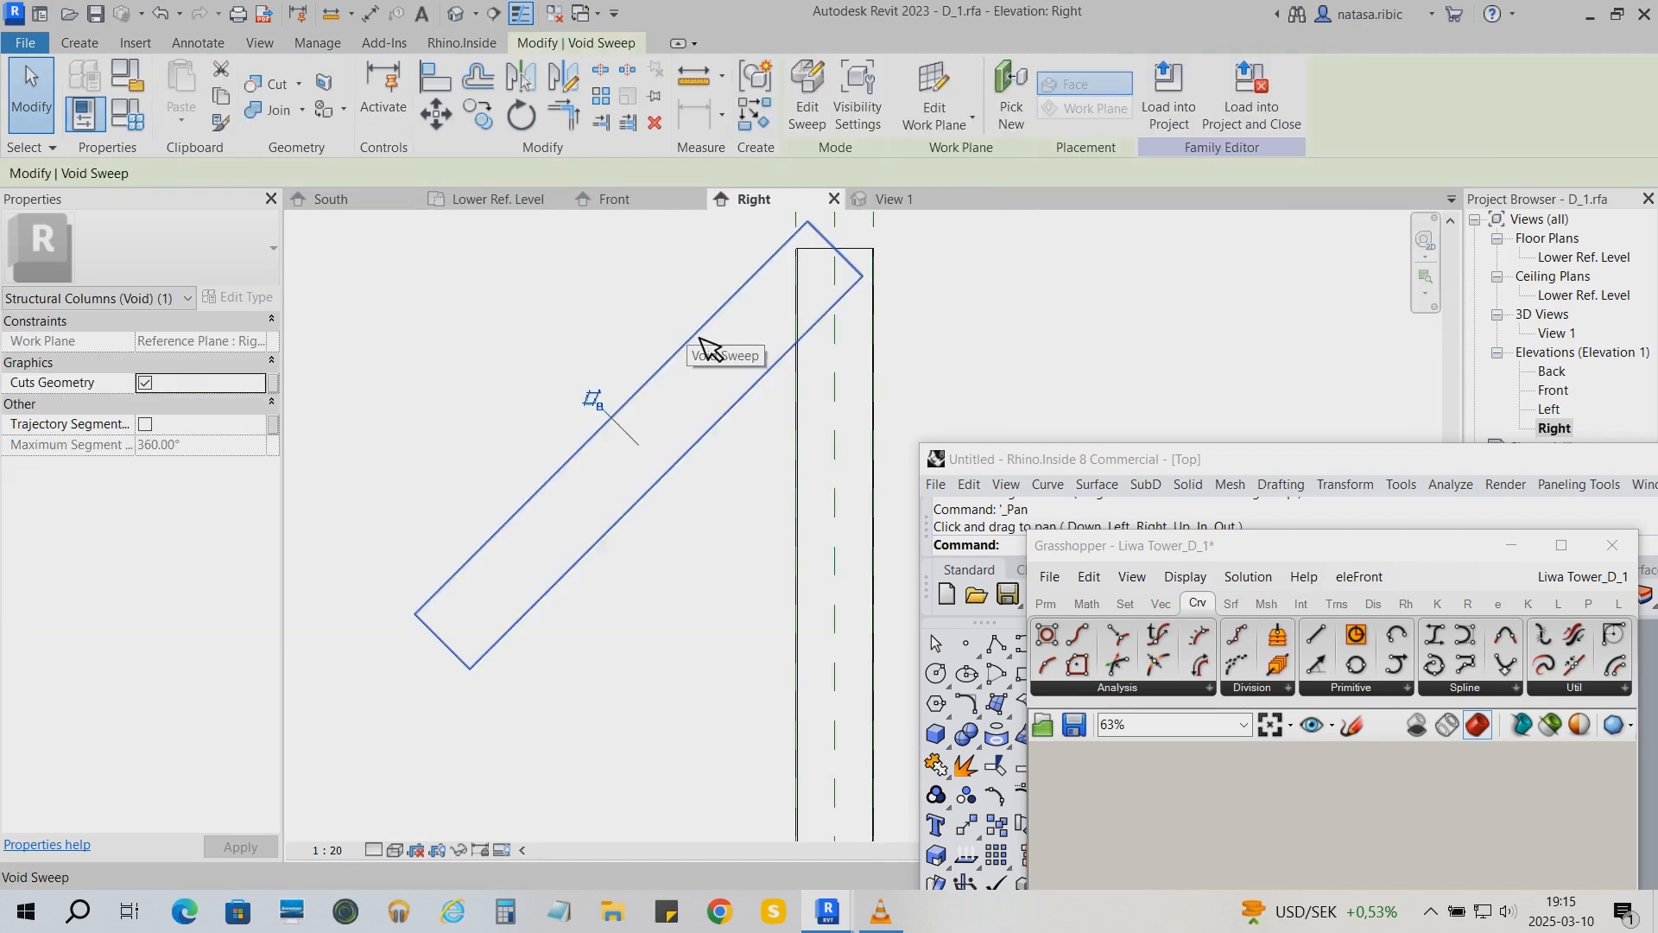
Check the void sweep's alignment with the column in View 1 and the Lower Ref. Level plan, and delete the void
left_click(917, 190)
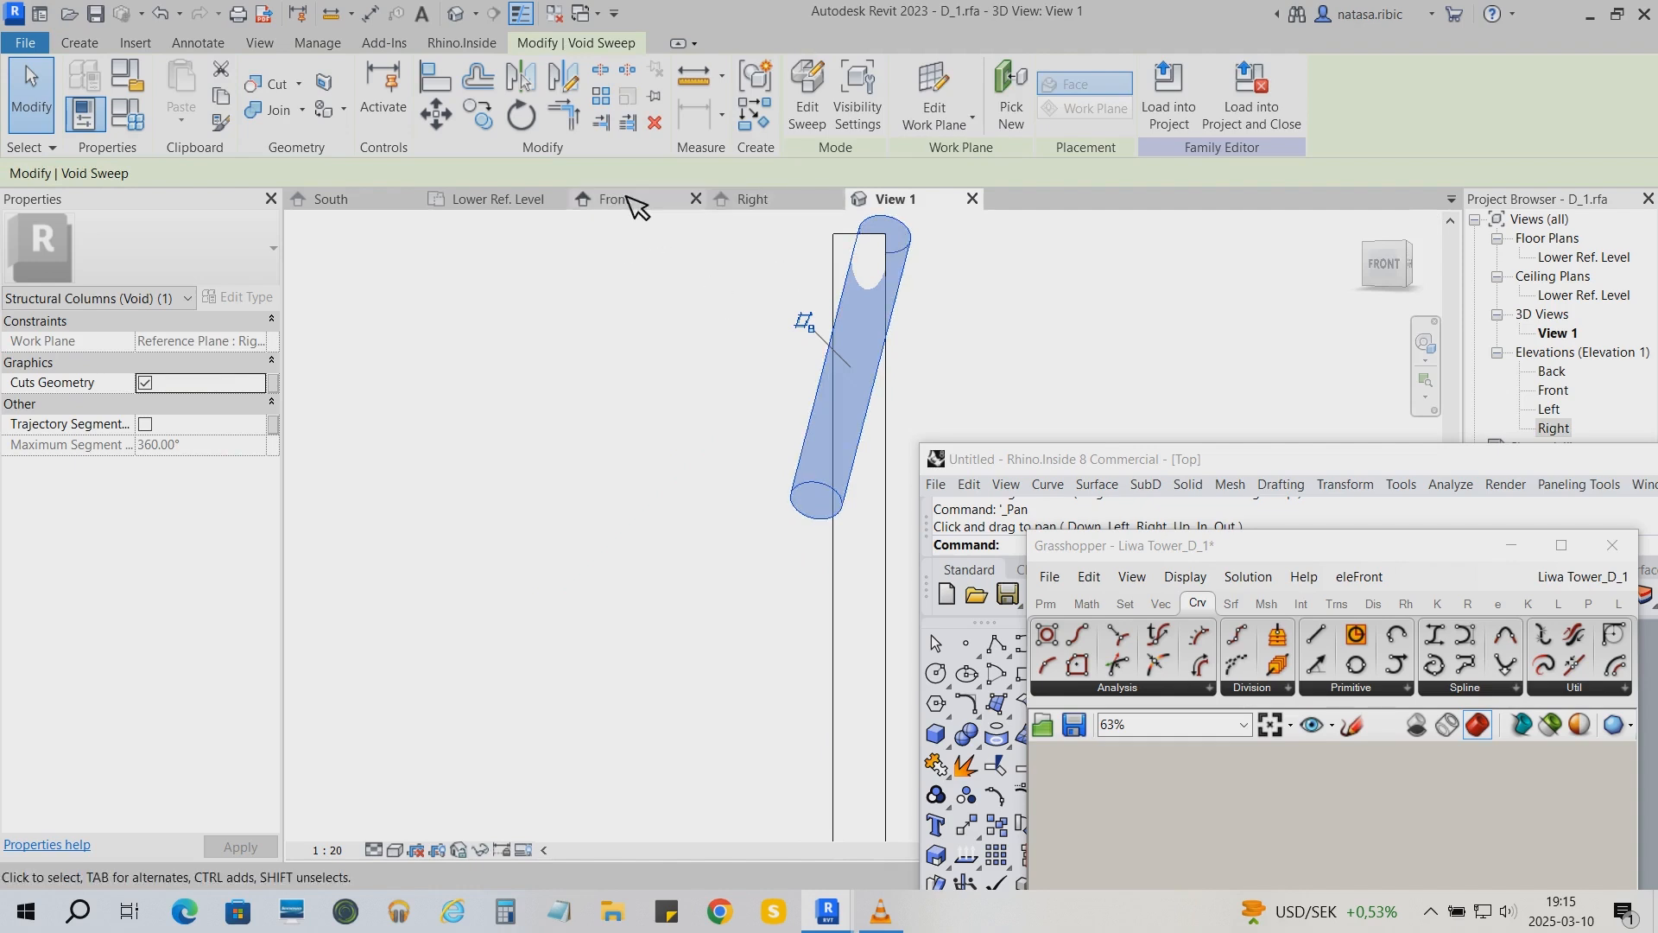
left_click(497, 200)
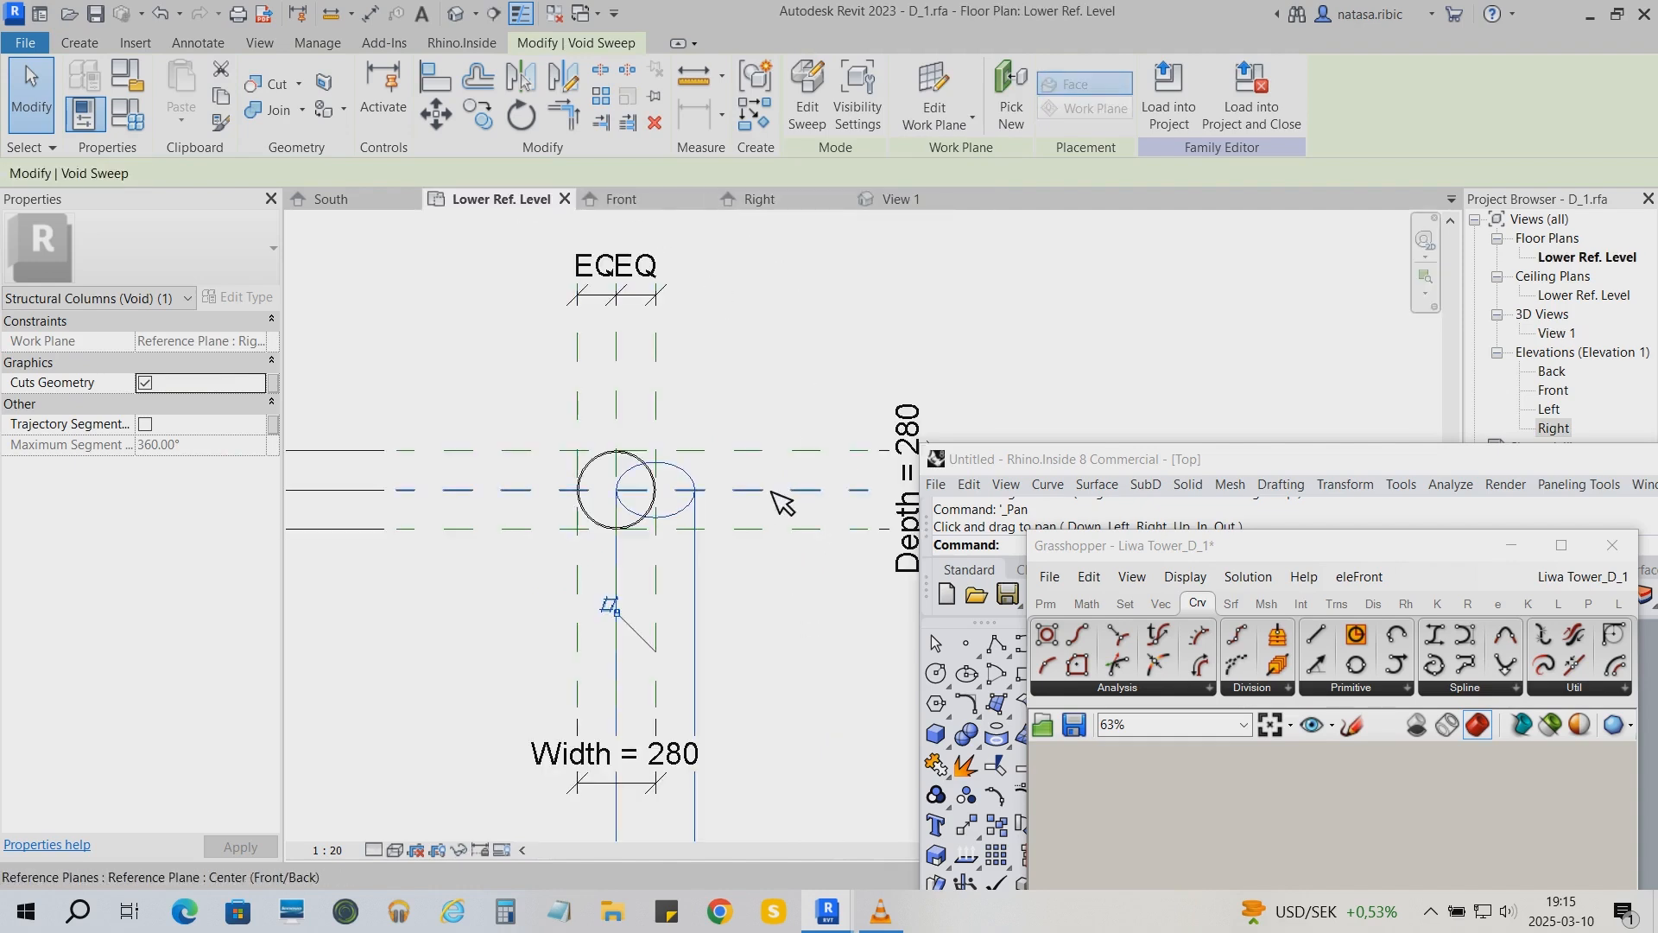
scroll(848, 575, "down", 1)
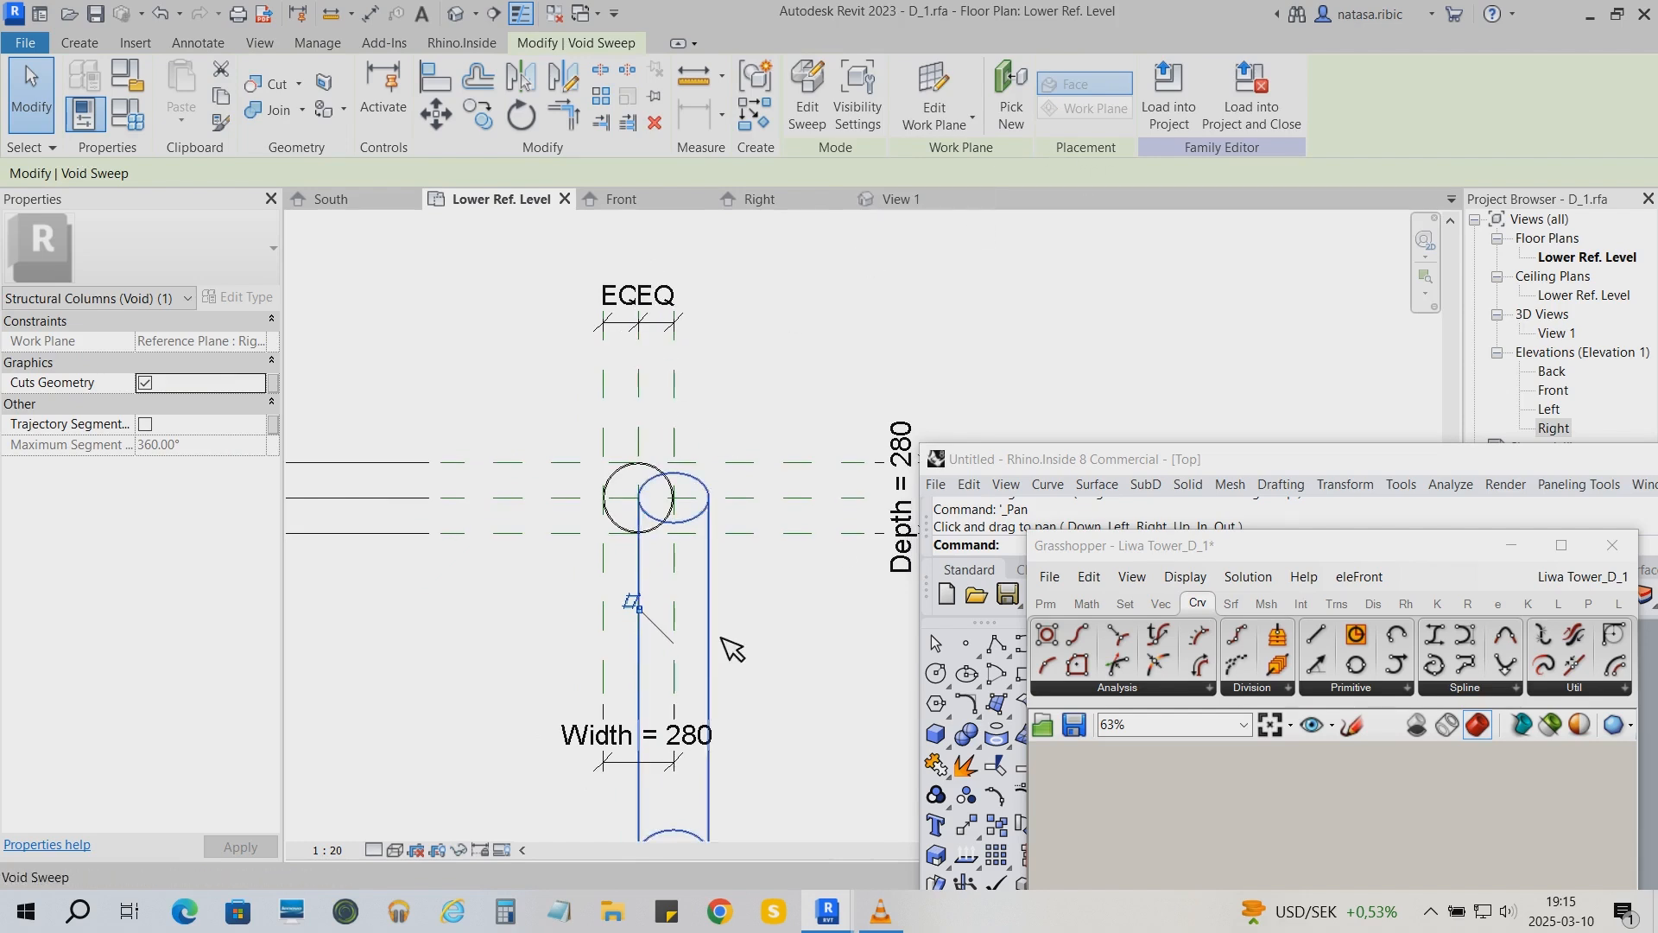
left_click(801, 587)
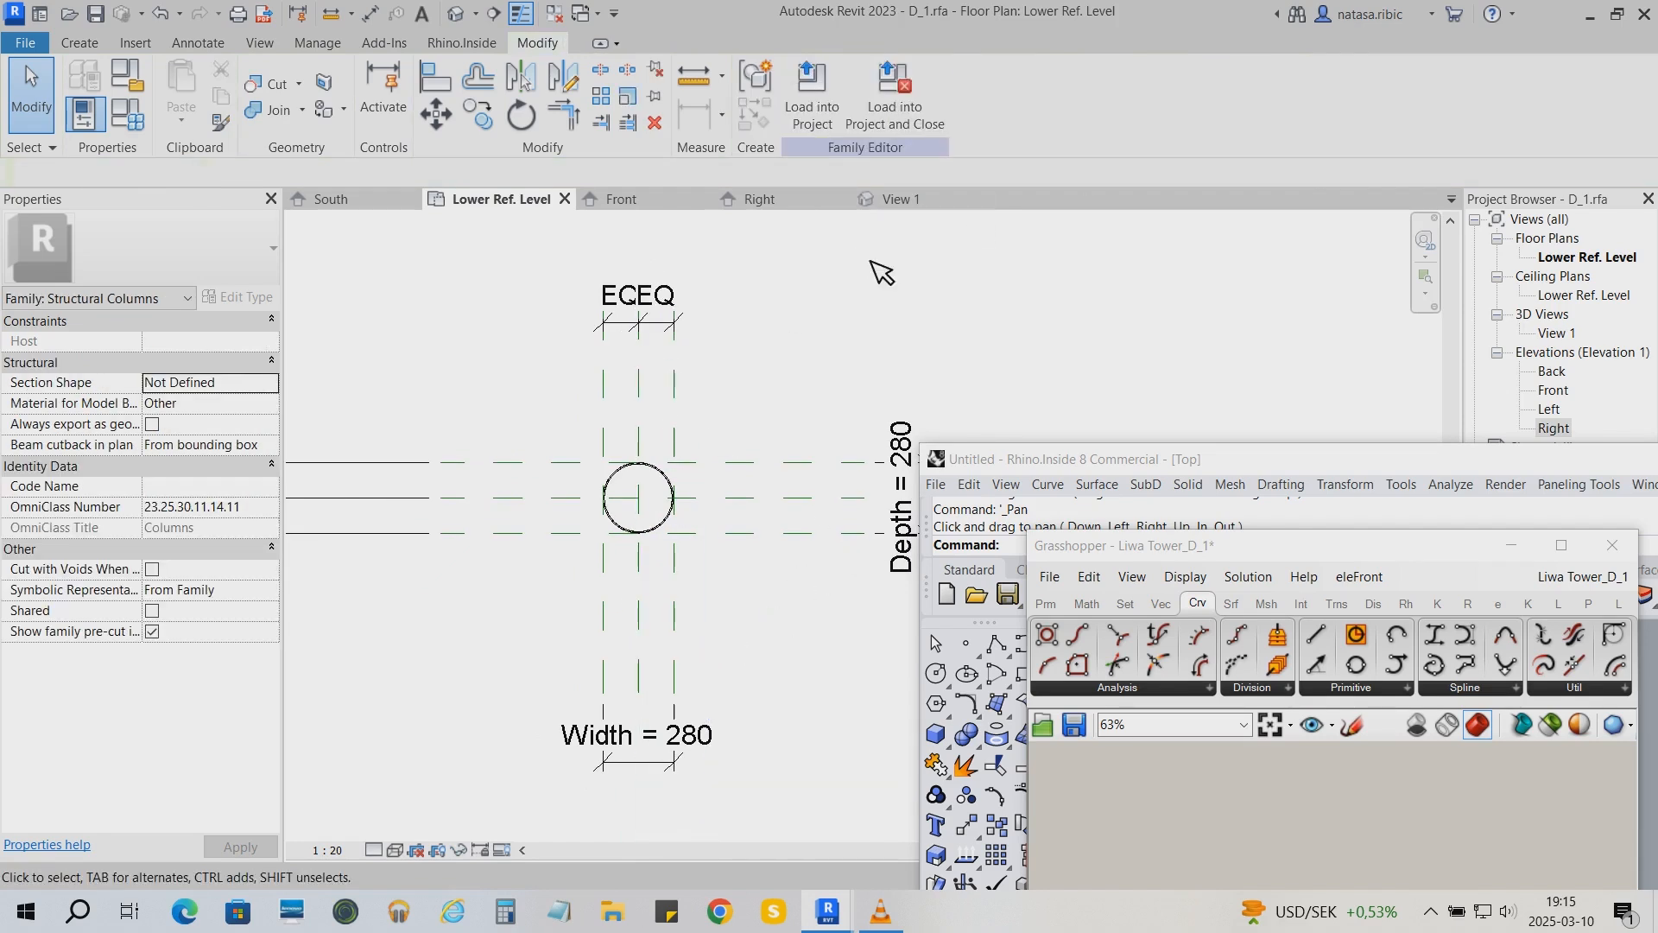
Start a void sweep in the Right elevation and set its work plane to Reference Plane : Center (Left/Right)
left_click(765, 199)
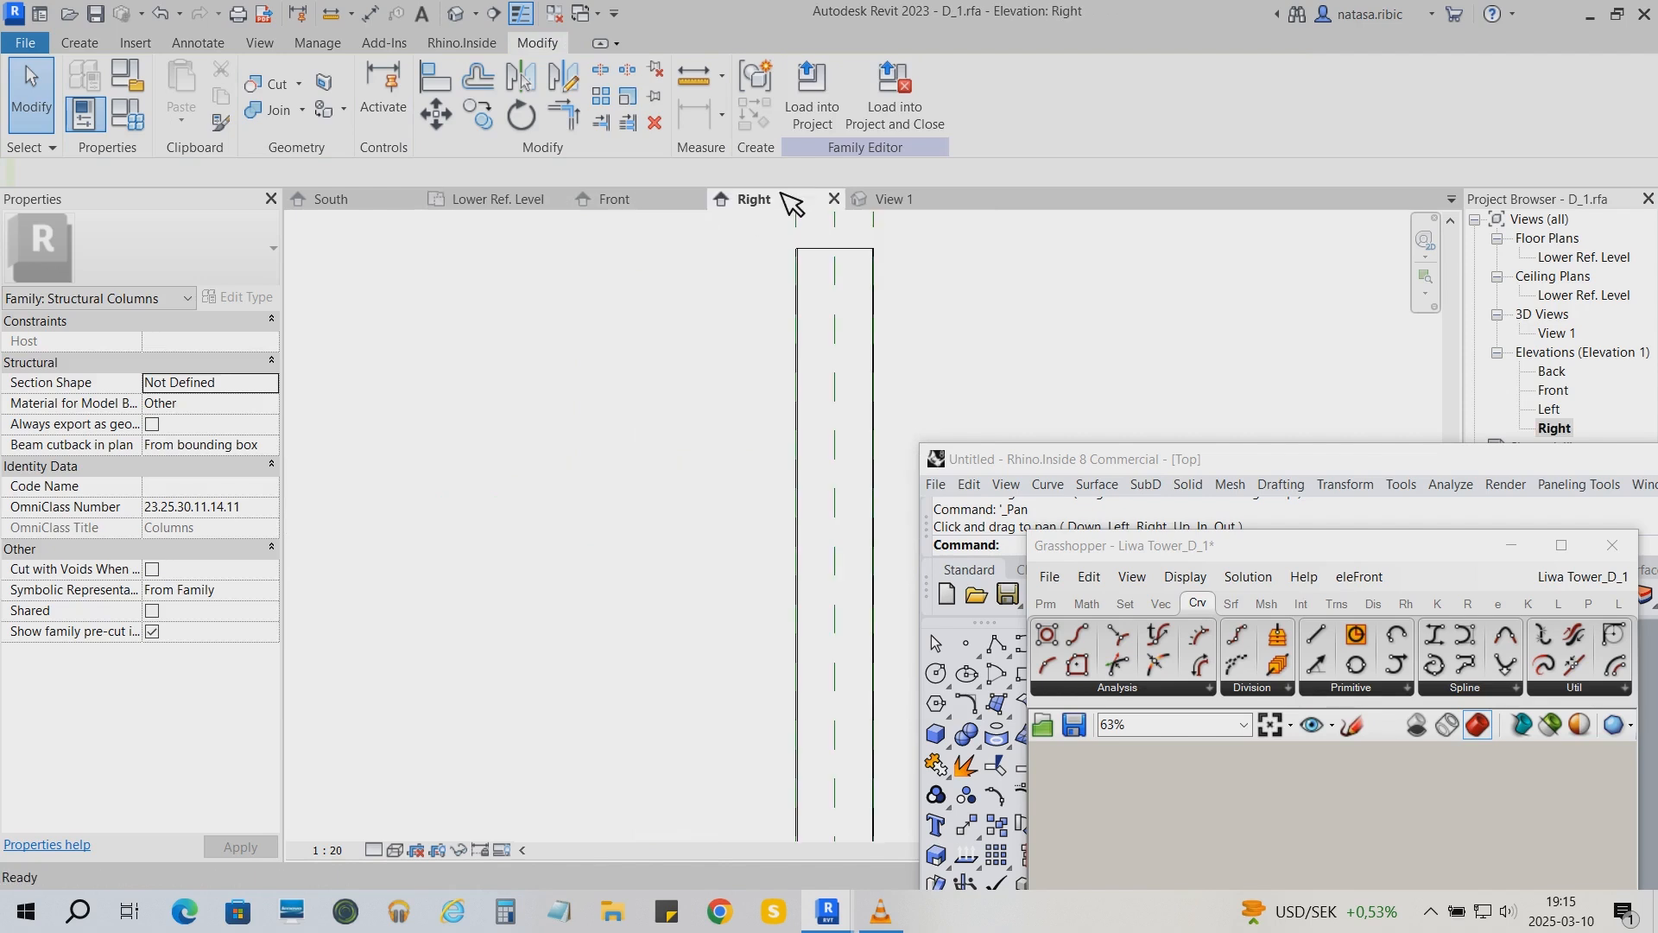
left_click(102, 43)
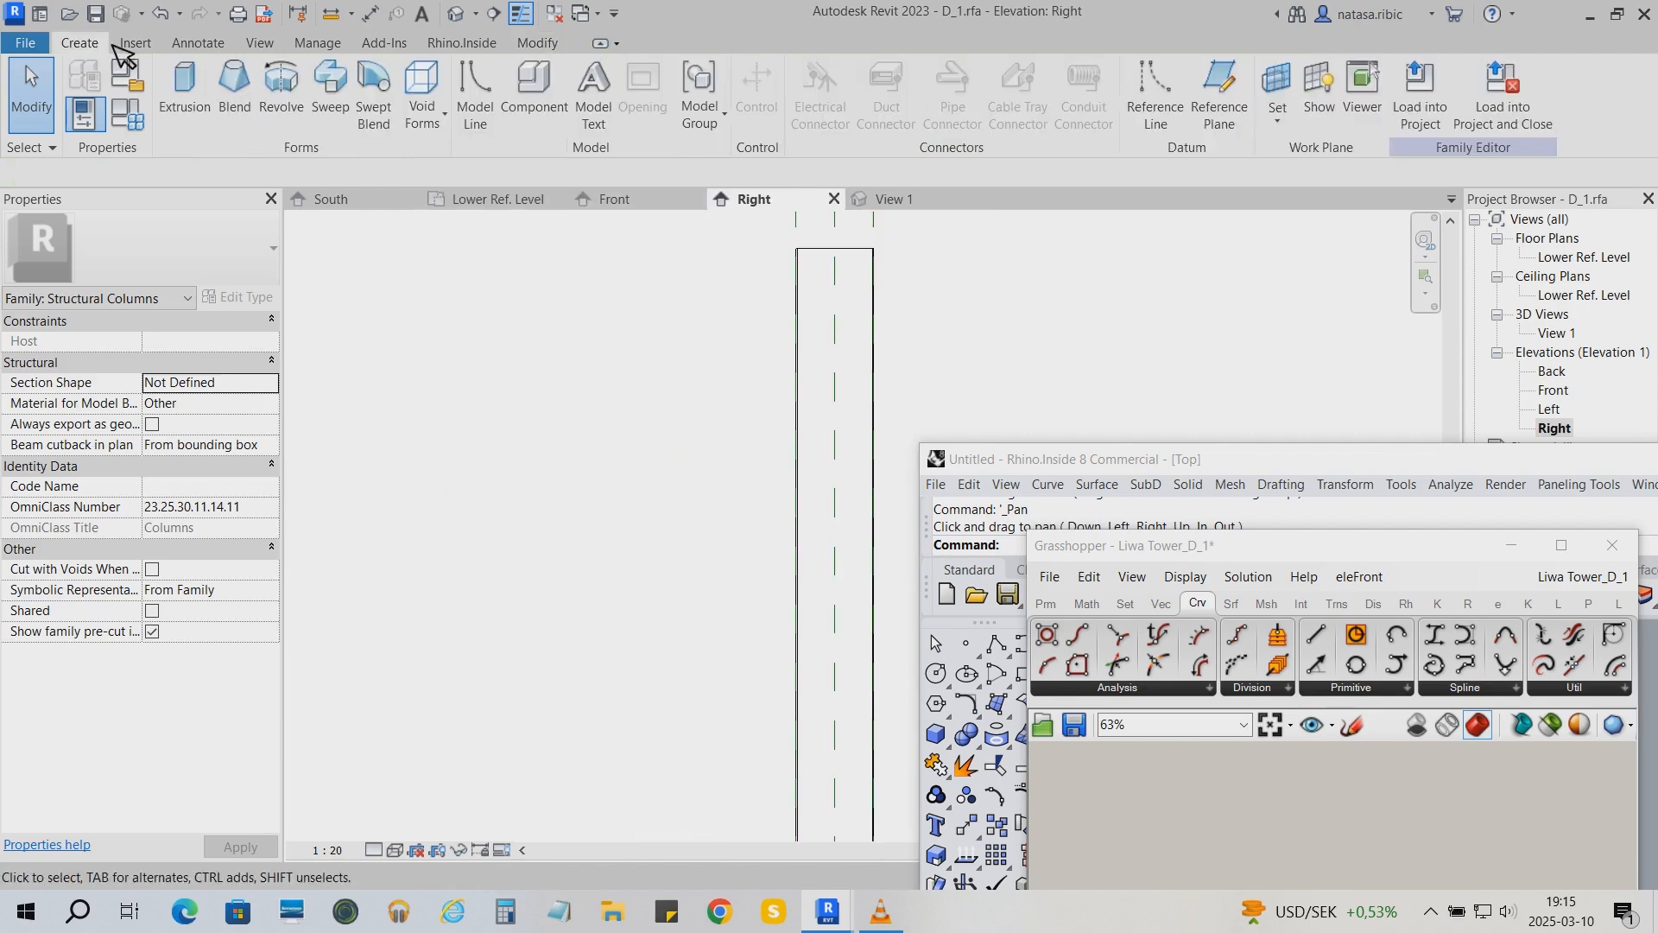
left_click(426, 93)
left_click(483, 283)
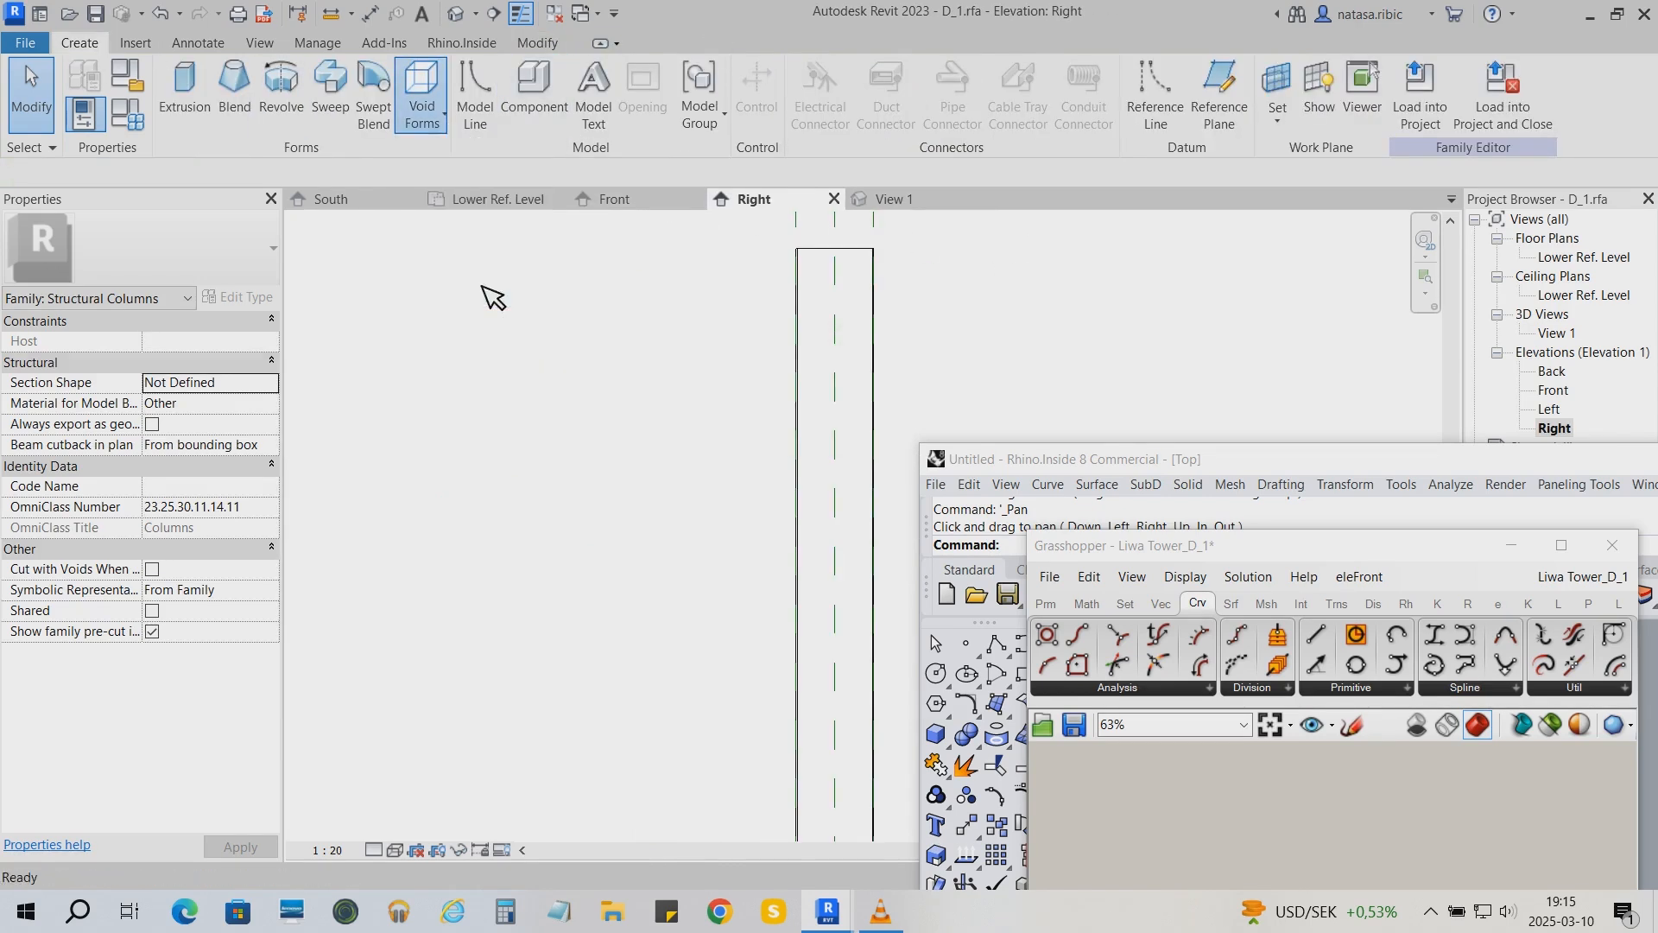
left_click(853, 123)
left_click(898, 161)
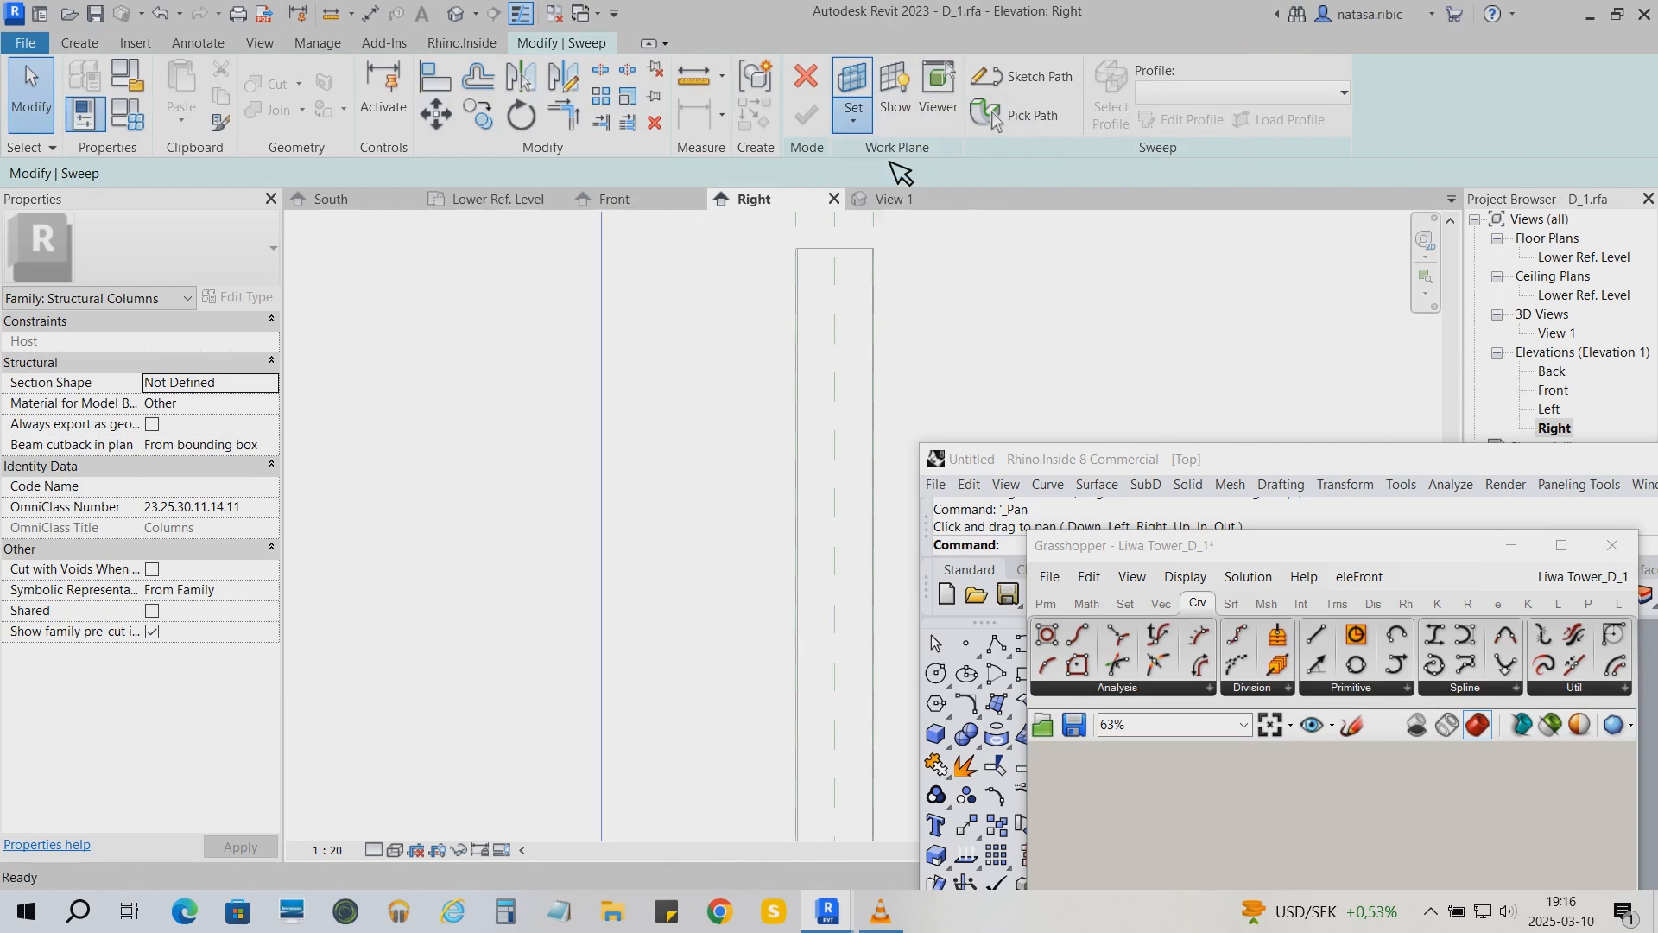
left_click(1358, 487)
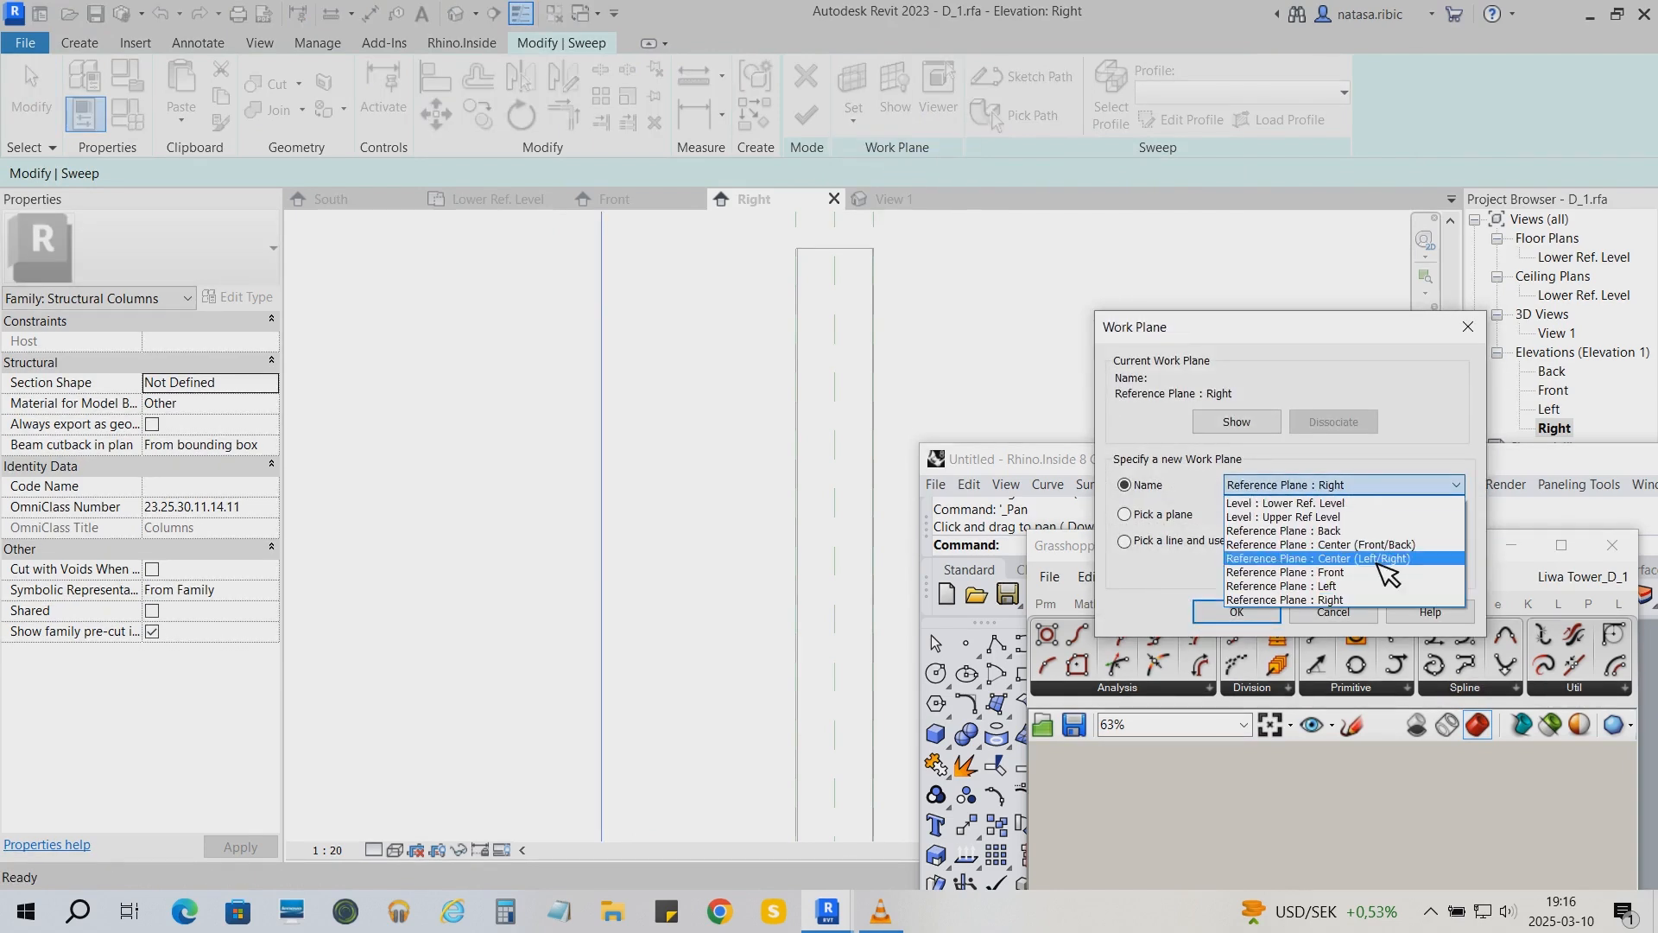
left_click(1382, 560)
left_click(1236, 612)
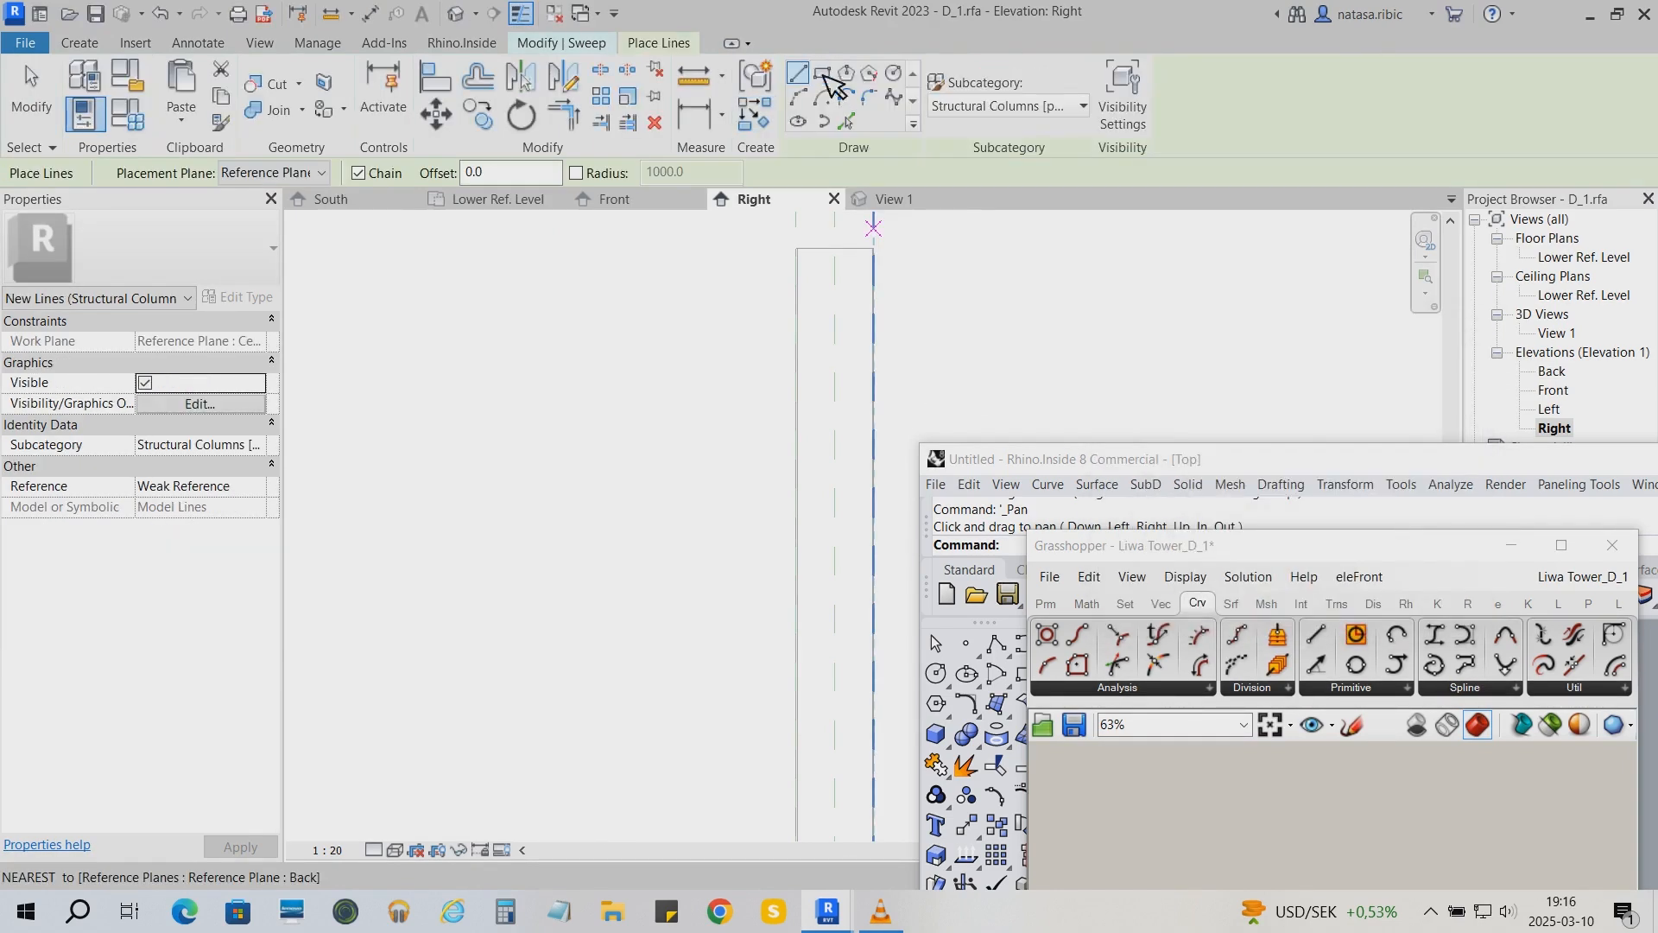
Draw a model line about 1620 long from the column's top centre, sloping down away from the column
left_click(850, 252)
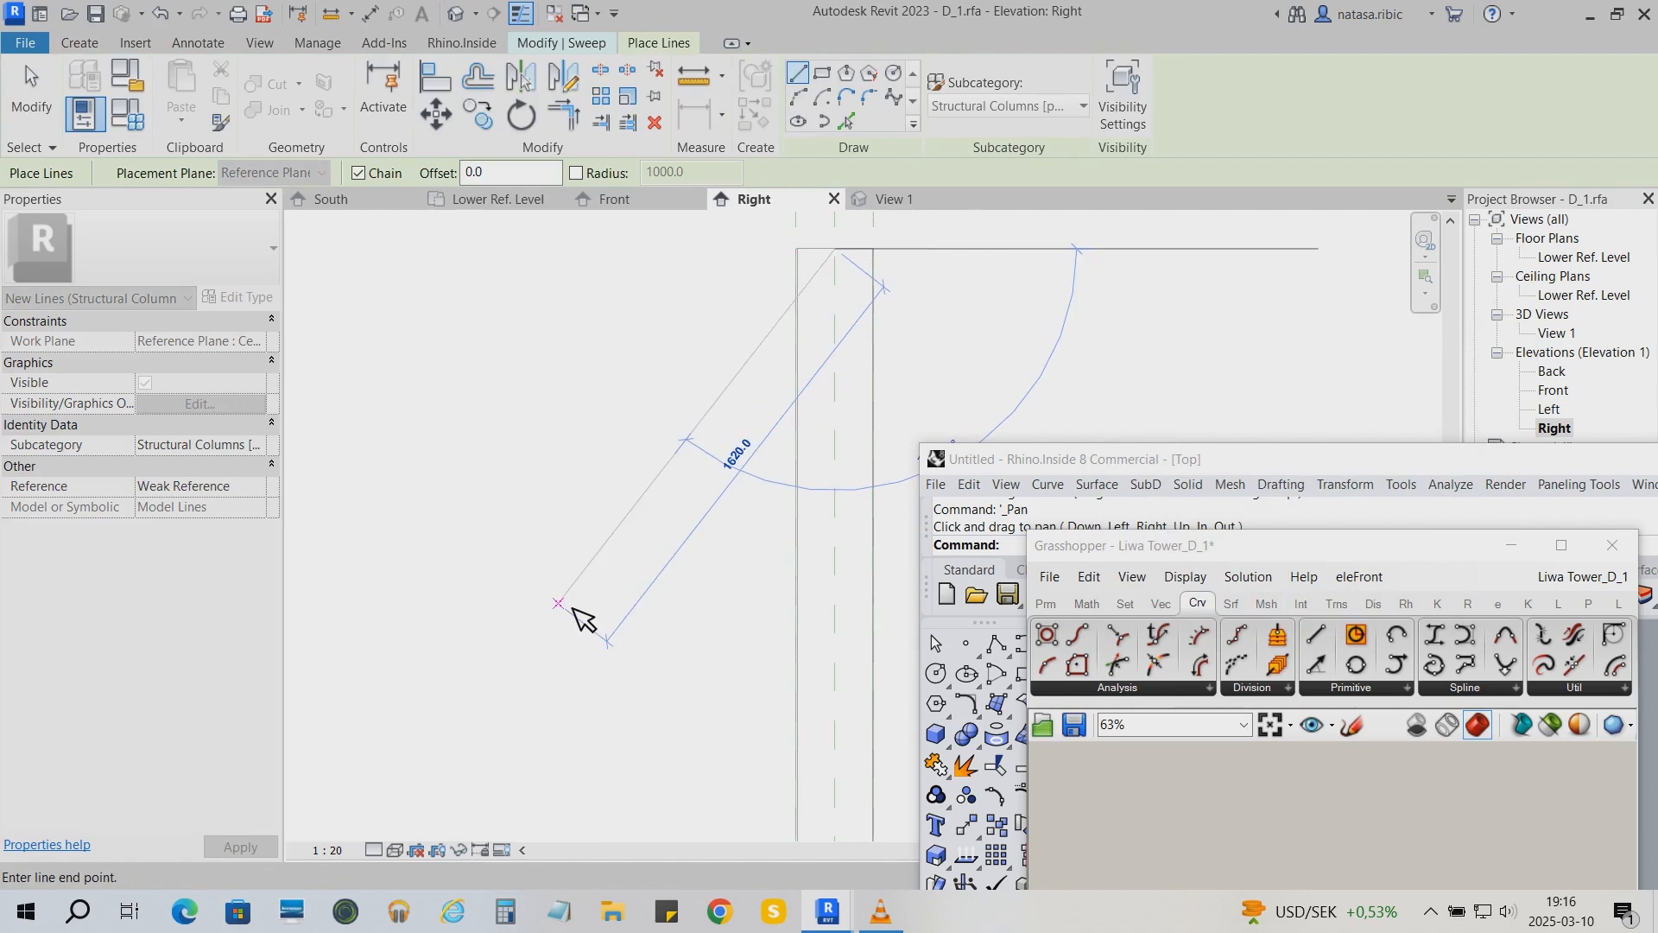
left_click(562, 603)
key("Escape")
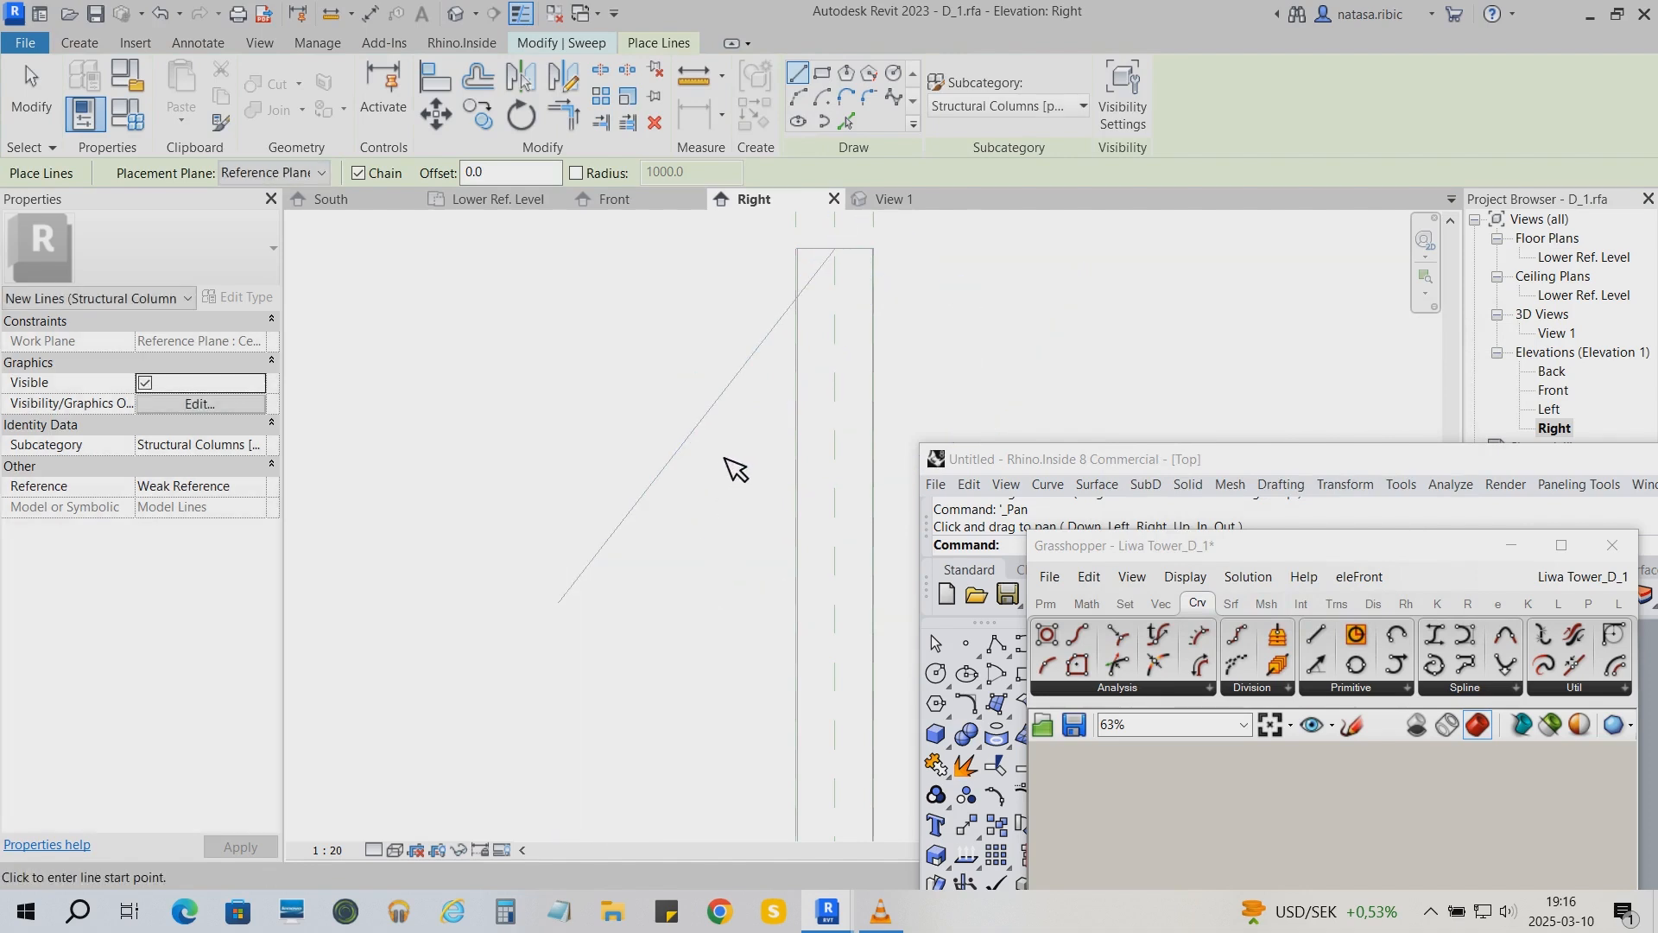
key("Escape")
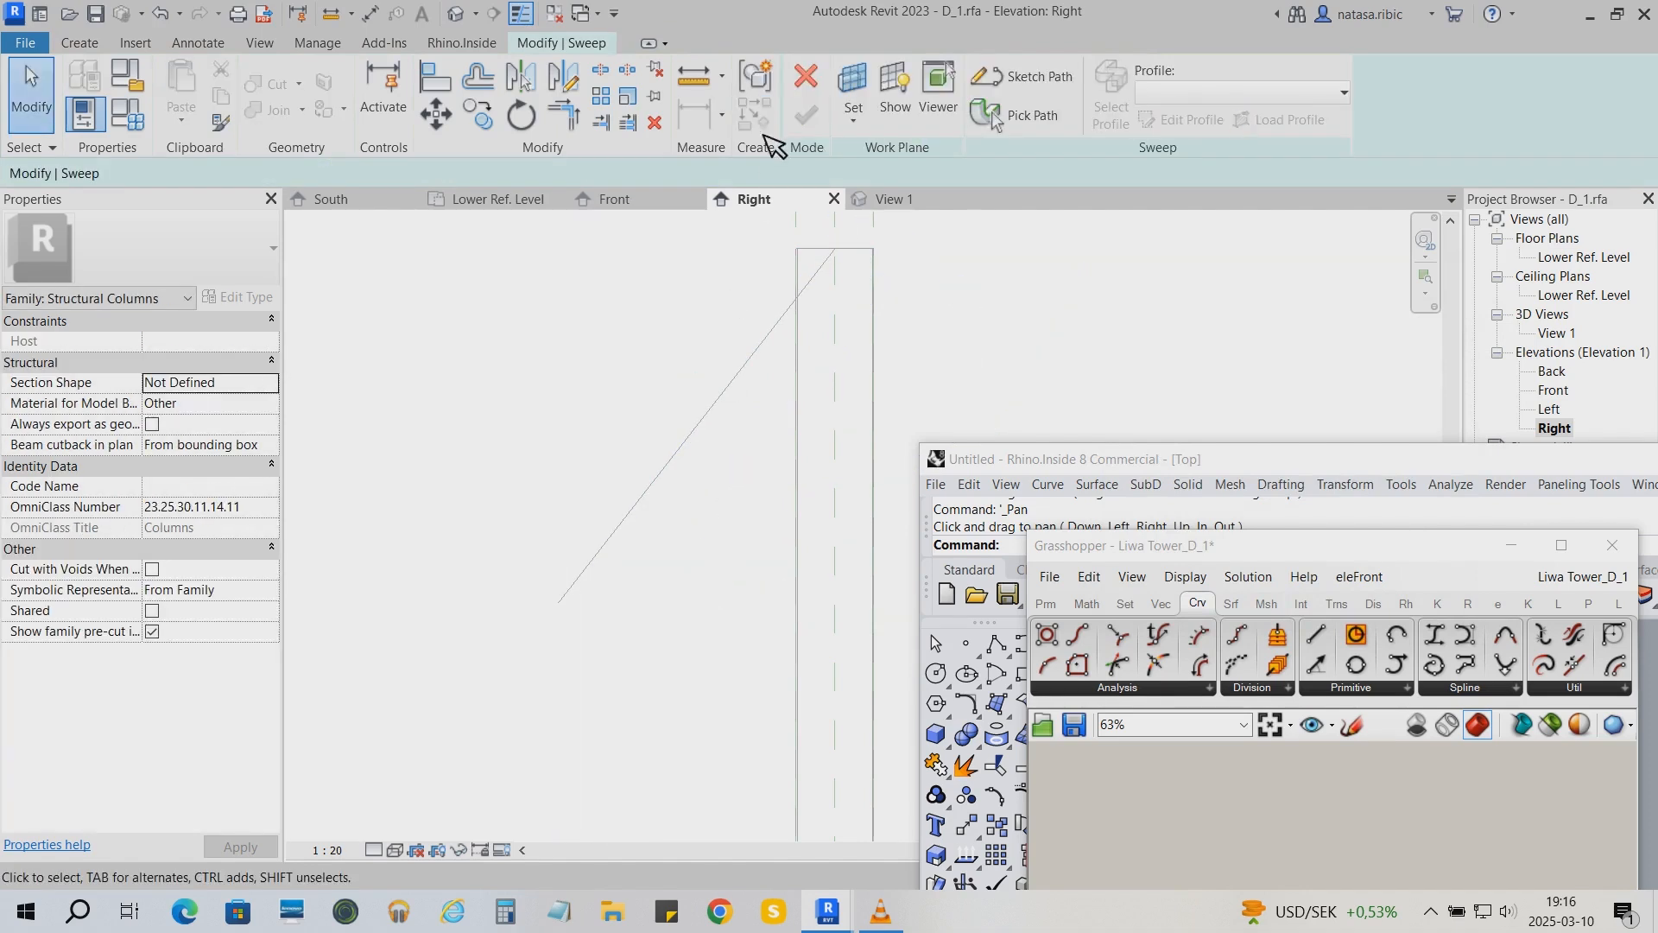
Sketch the void sweep's path from the column's top centre, sloping down at about 31° from the centreline, and finish the path
left_click(1041, 77)
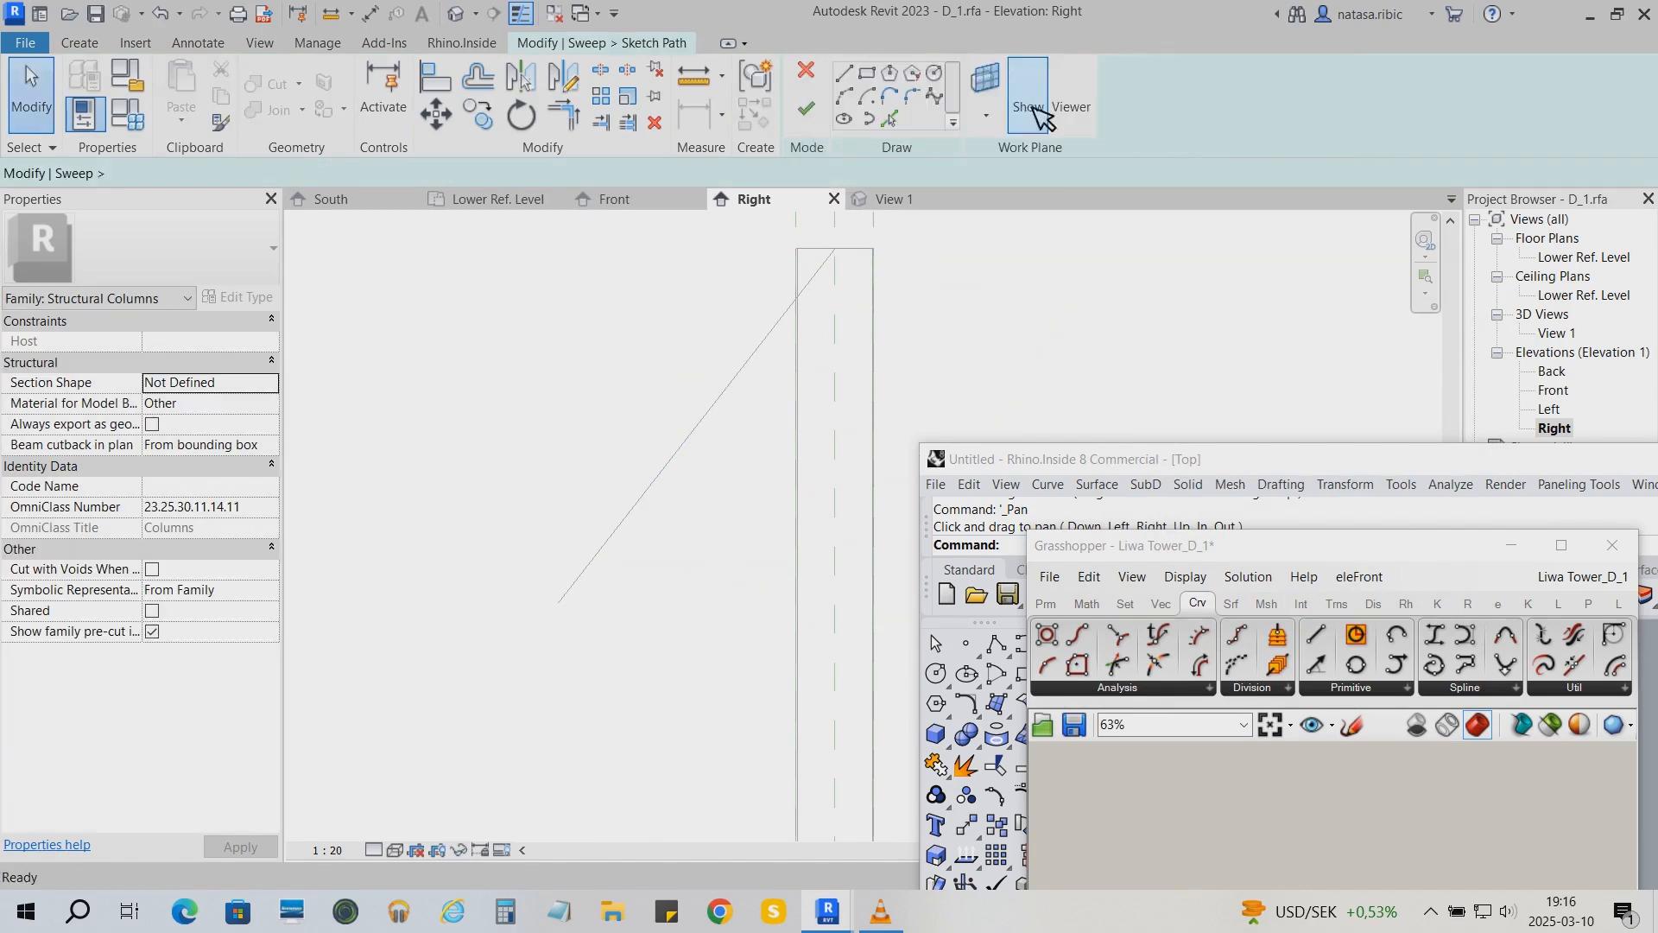
left_click(843, 253)
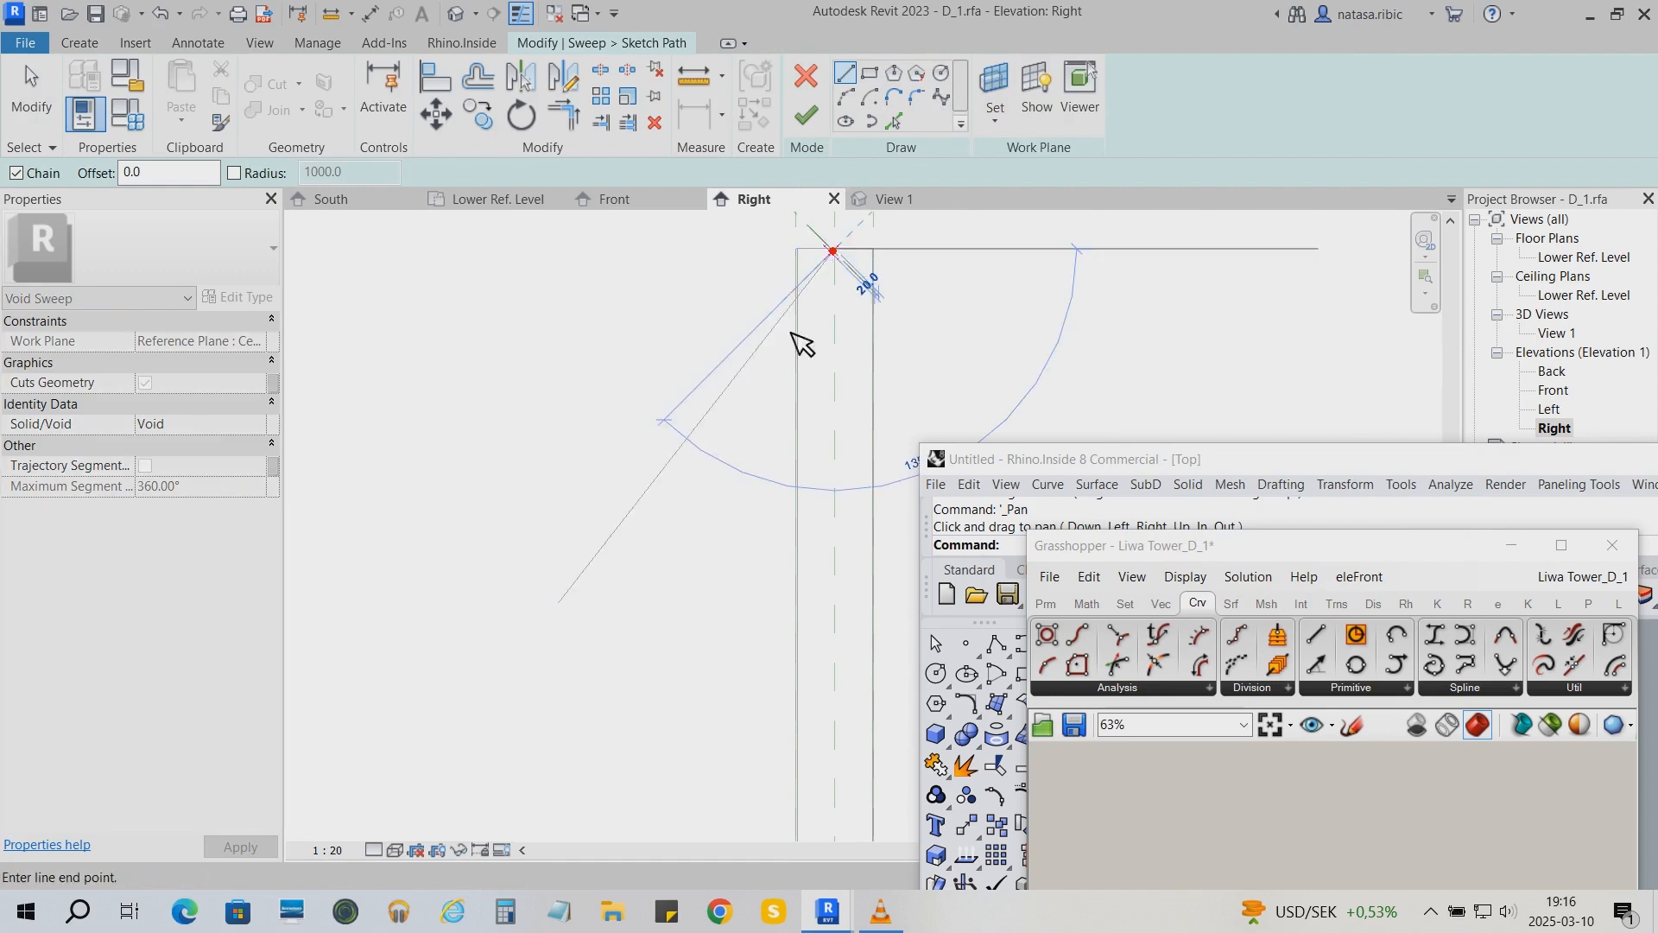
left_click(617, 660)
left_click(805, 115)
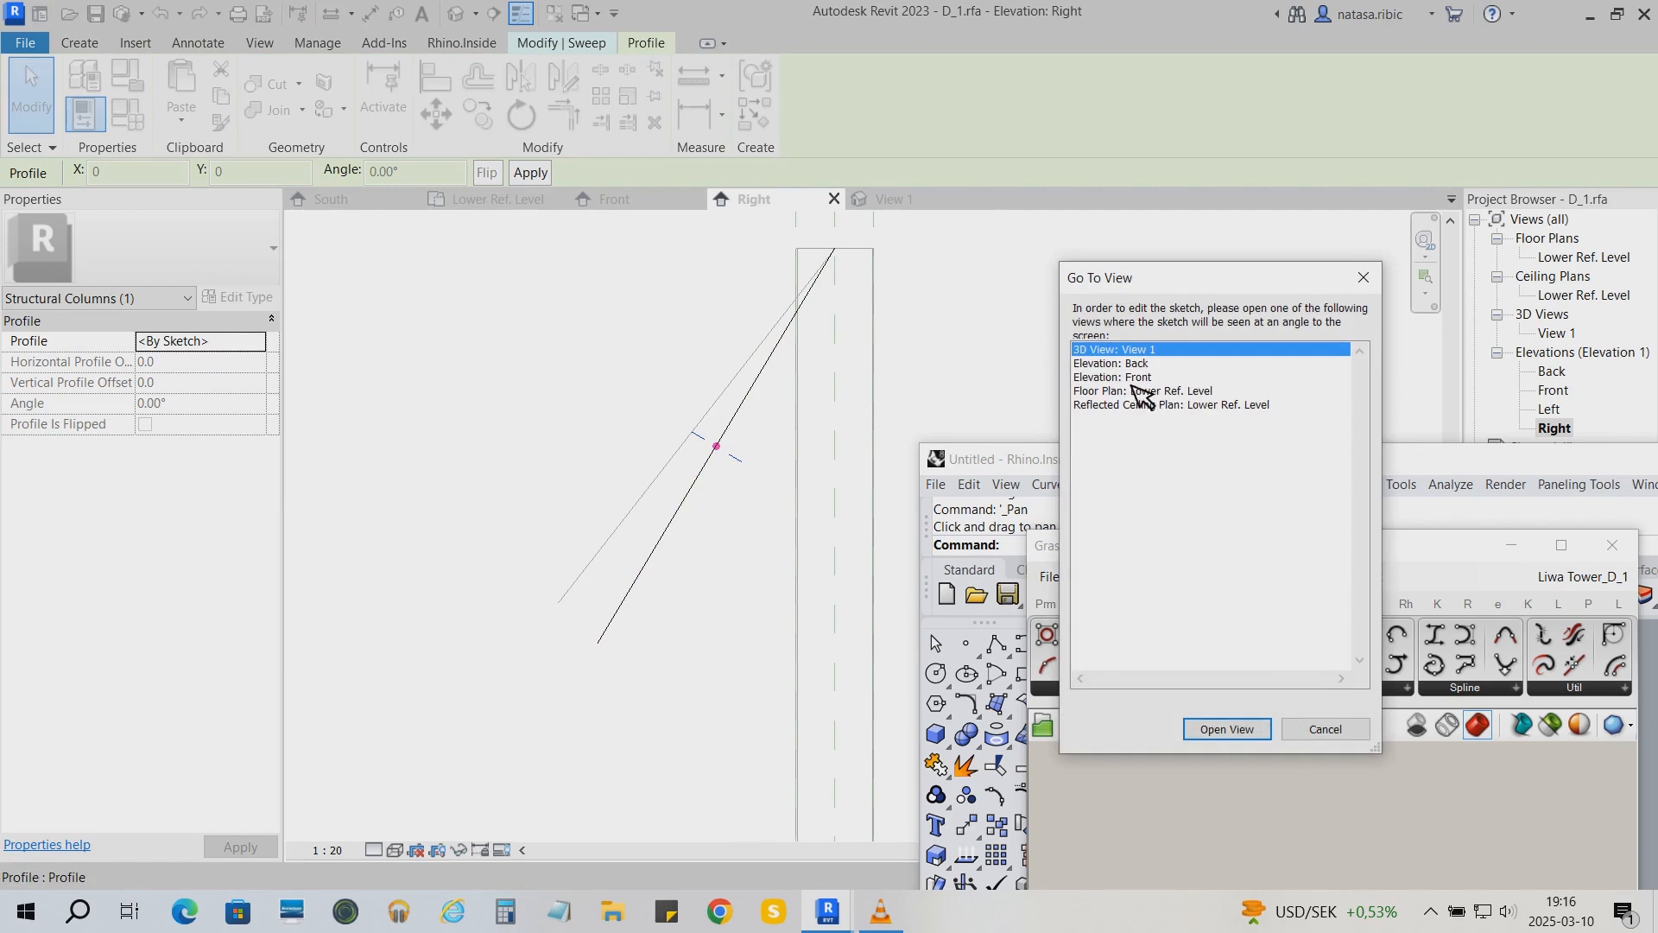
Edit the sweep profile in 3D view View 1, drawing a circle about 320 in diameter centred on the path
left_click(1226, 729)
left_click(940, 74)
left_click(836, 368)
left_click(817, 373)
Dimension the diameter of the void's profile circle
left_click(370, 13)
scroll(864, 375, "up", 1)
left_click(971, 88)
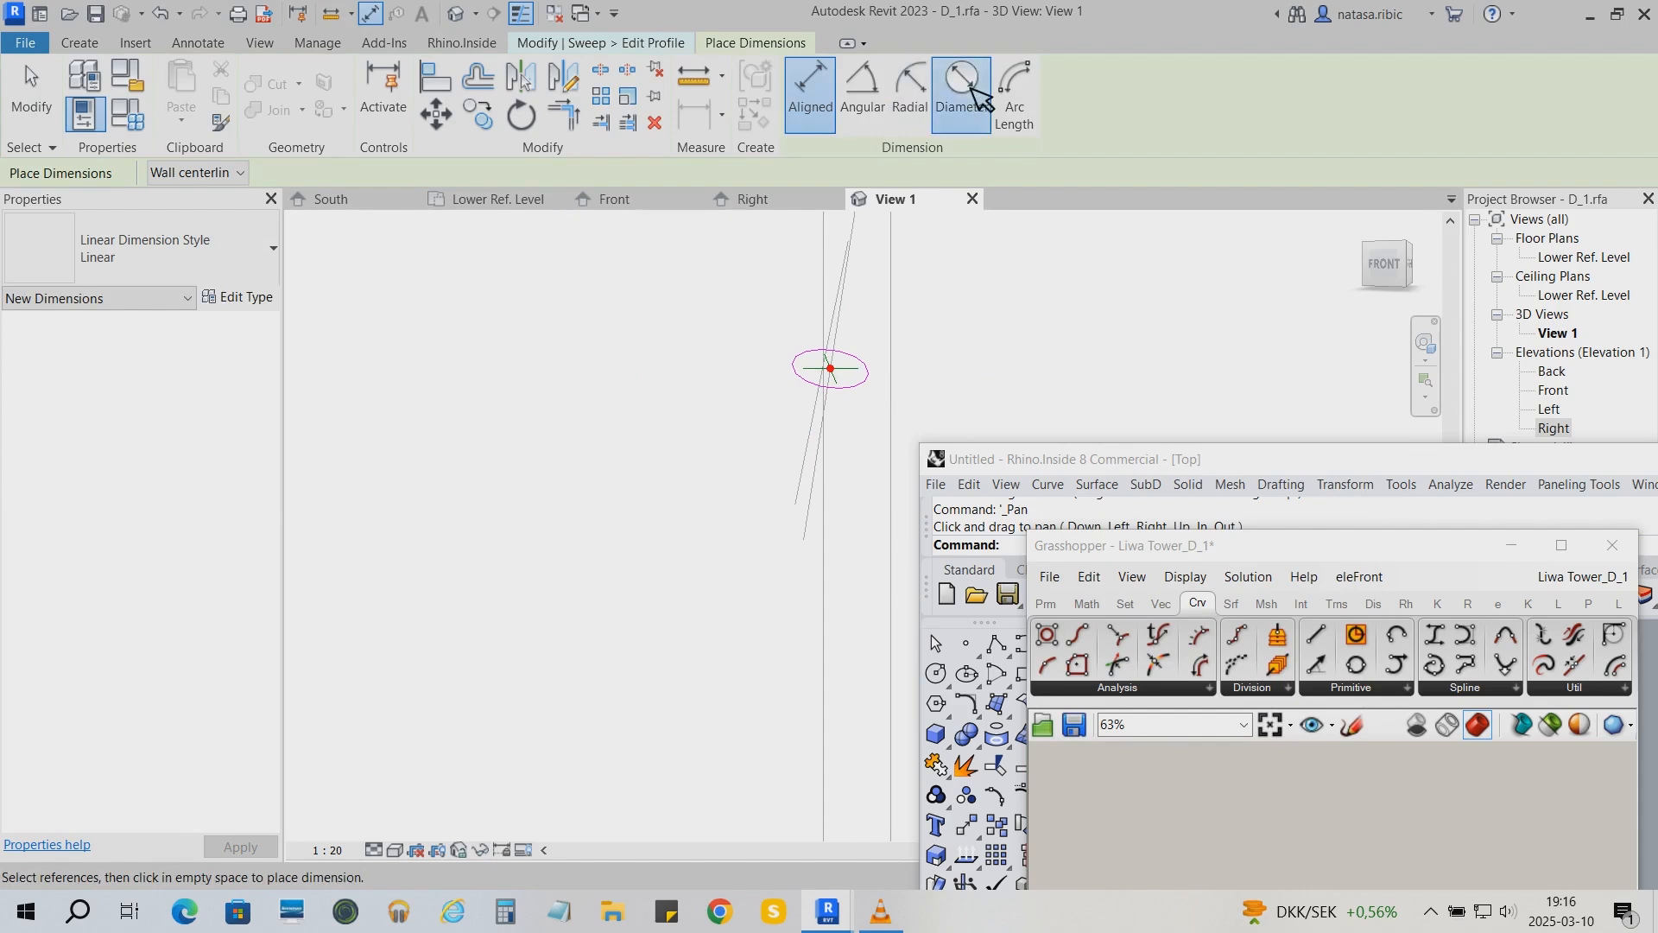
left_click(869, 375)
left_click(960, 414)
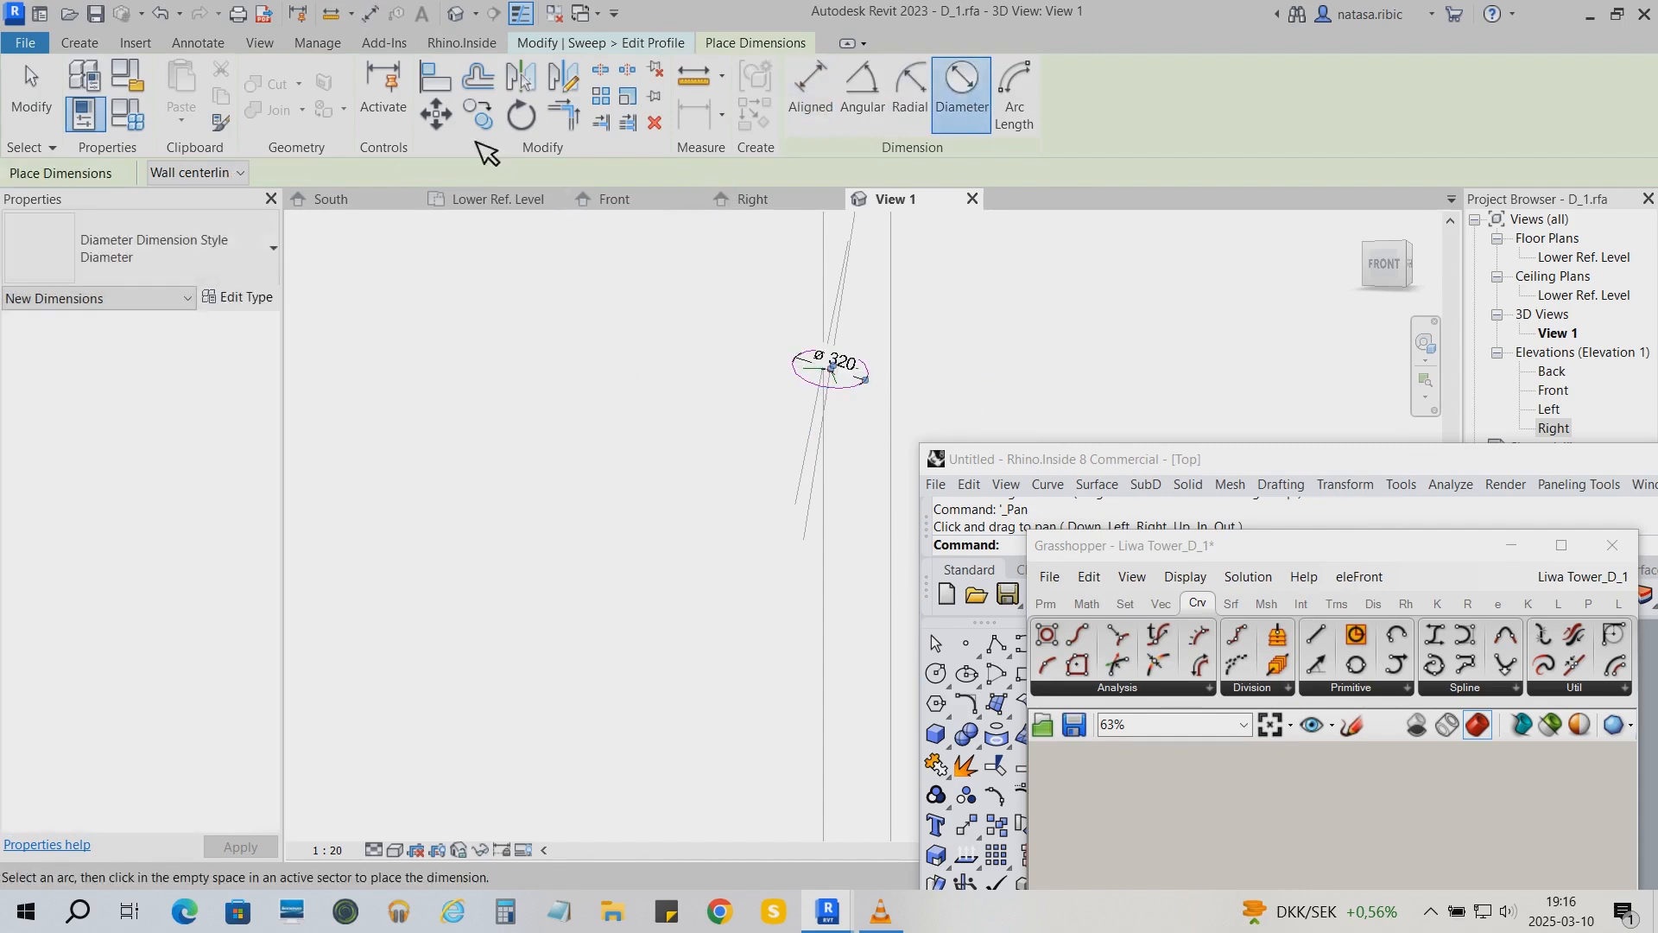
key("Escape")
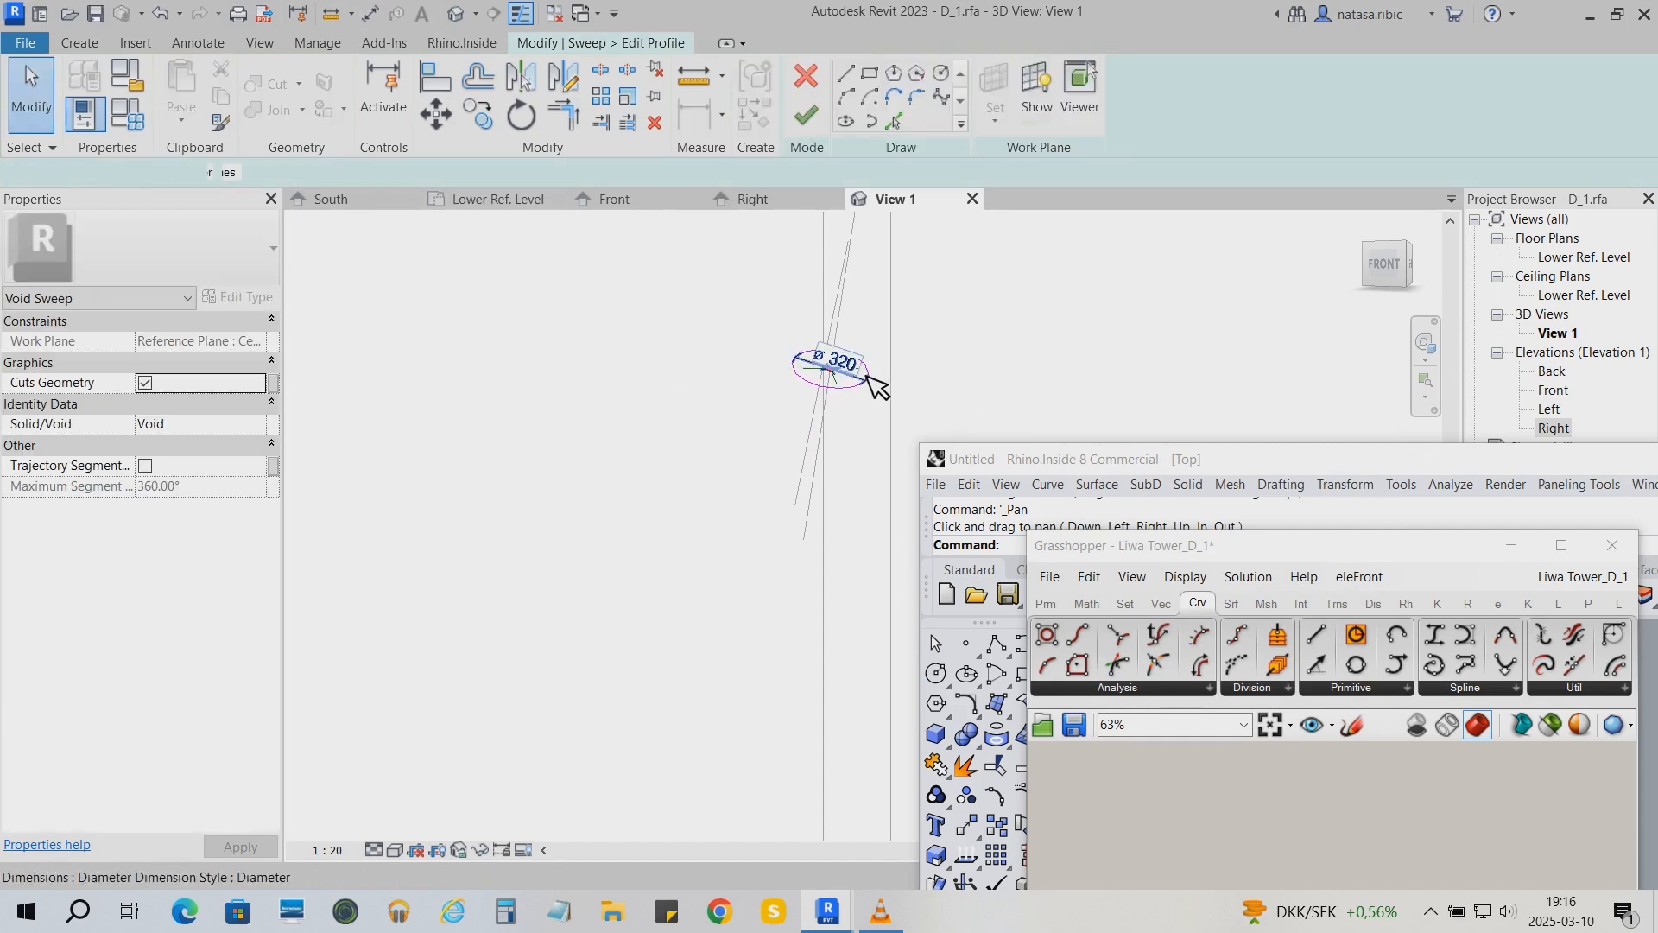
Label the profile circle's dimension with the Diameter parameter and complete the void sweep
left_click(869, 377)
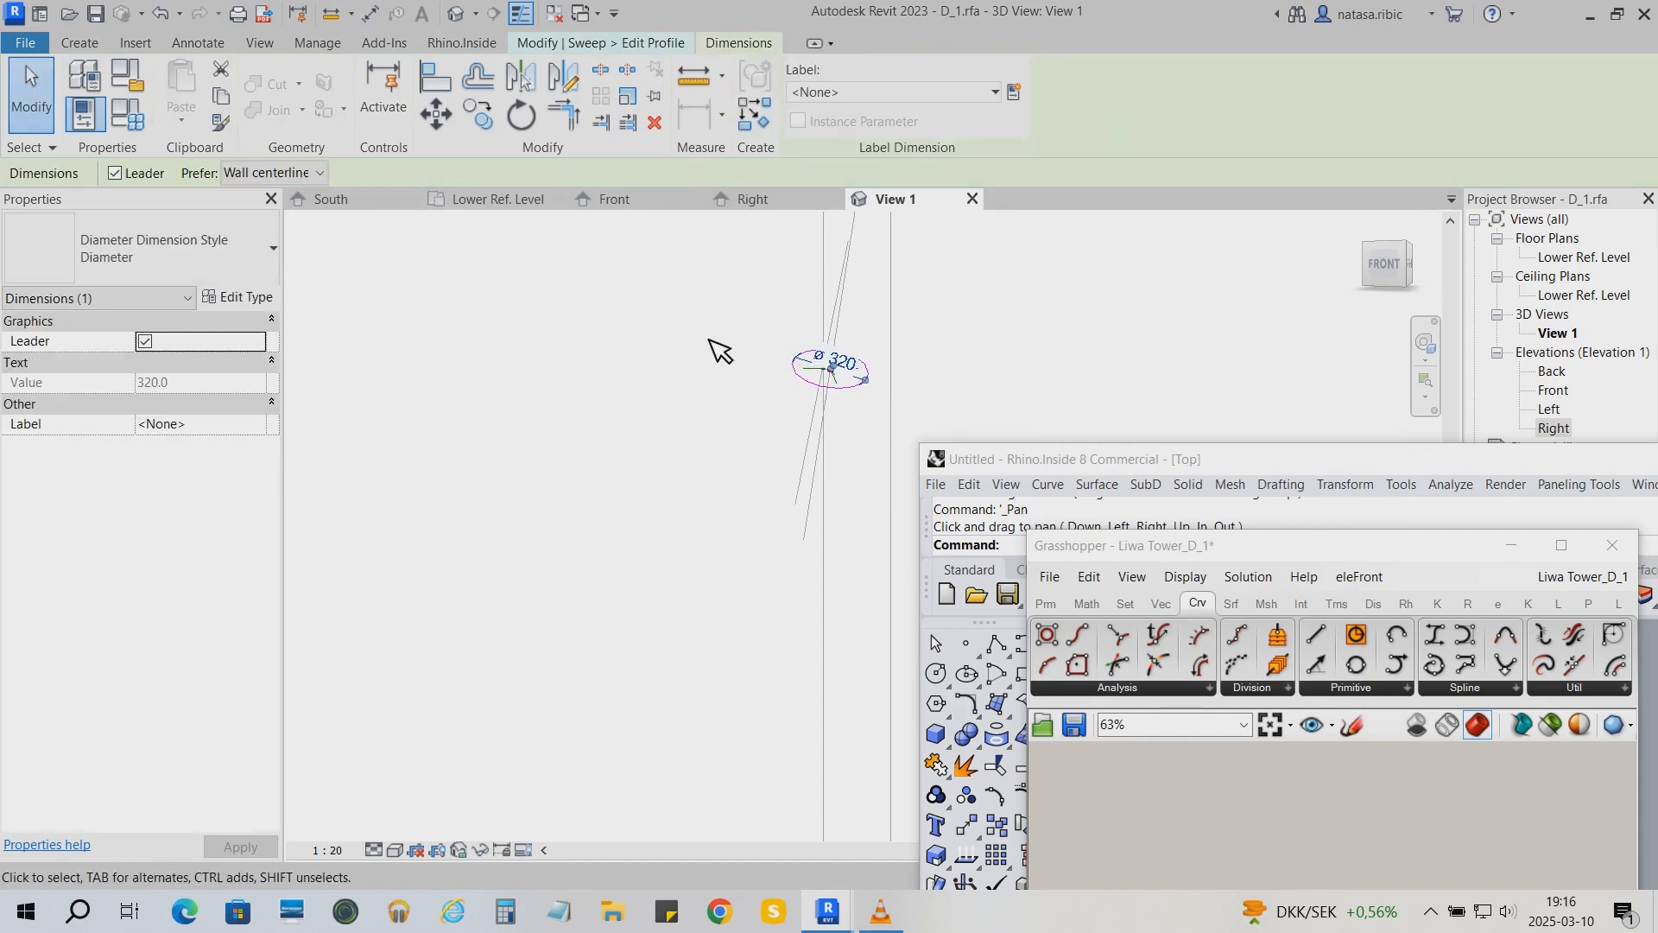
left_click(993, 92)
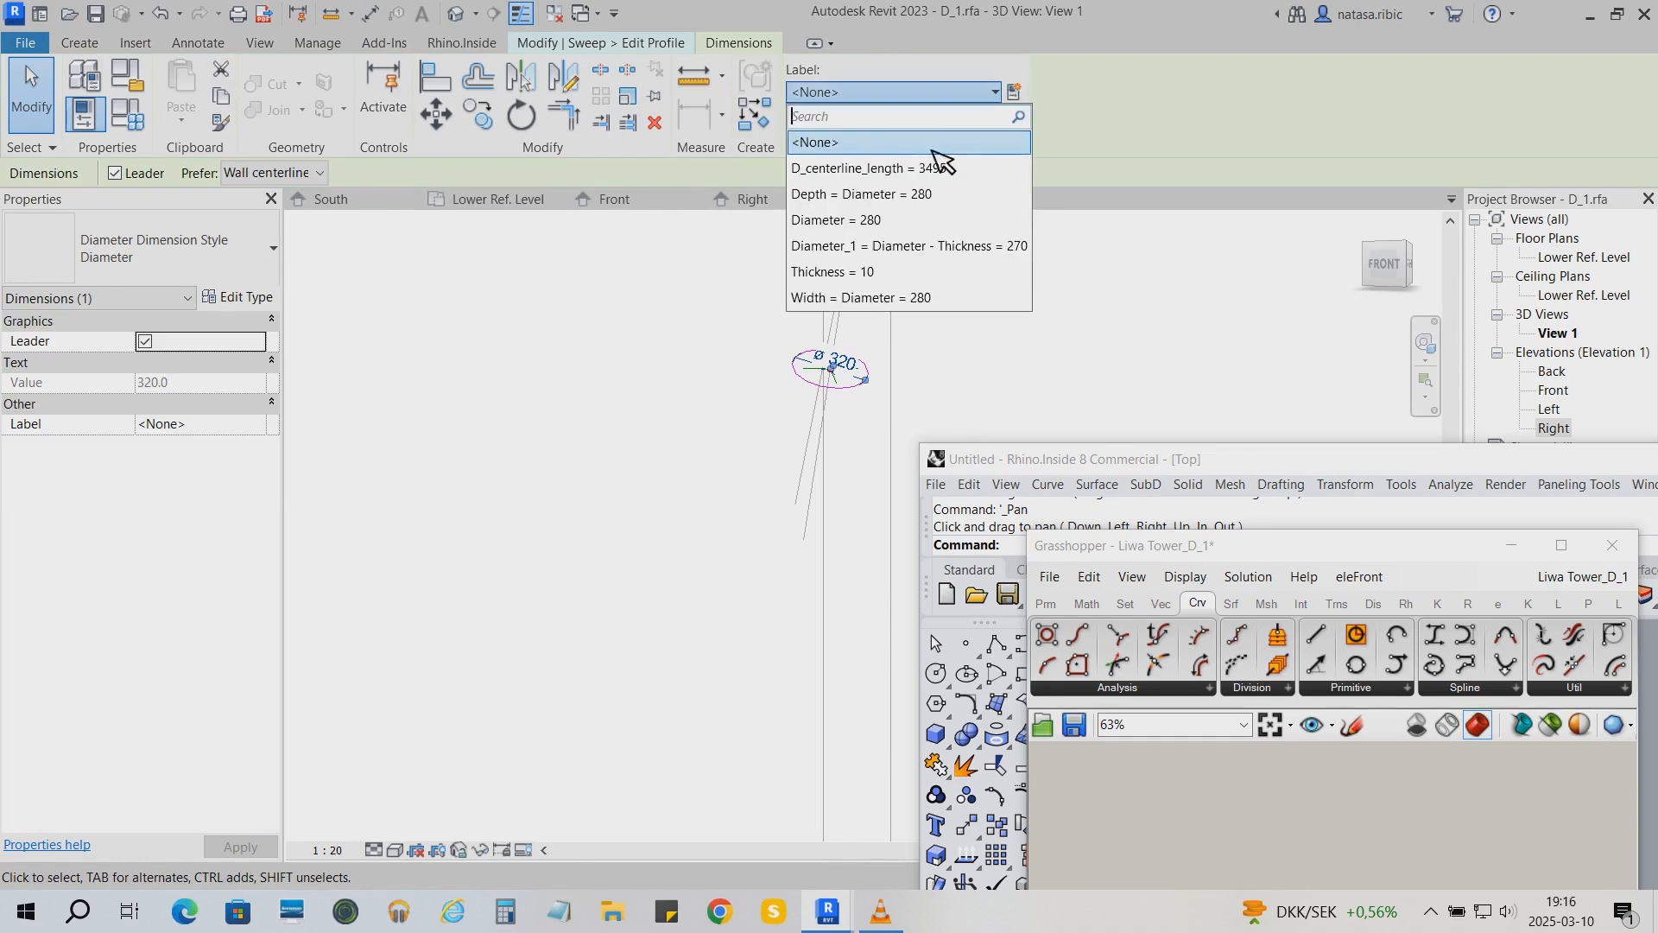
left_click(560, 393)
left_click(824, 121)
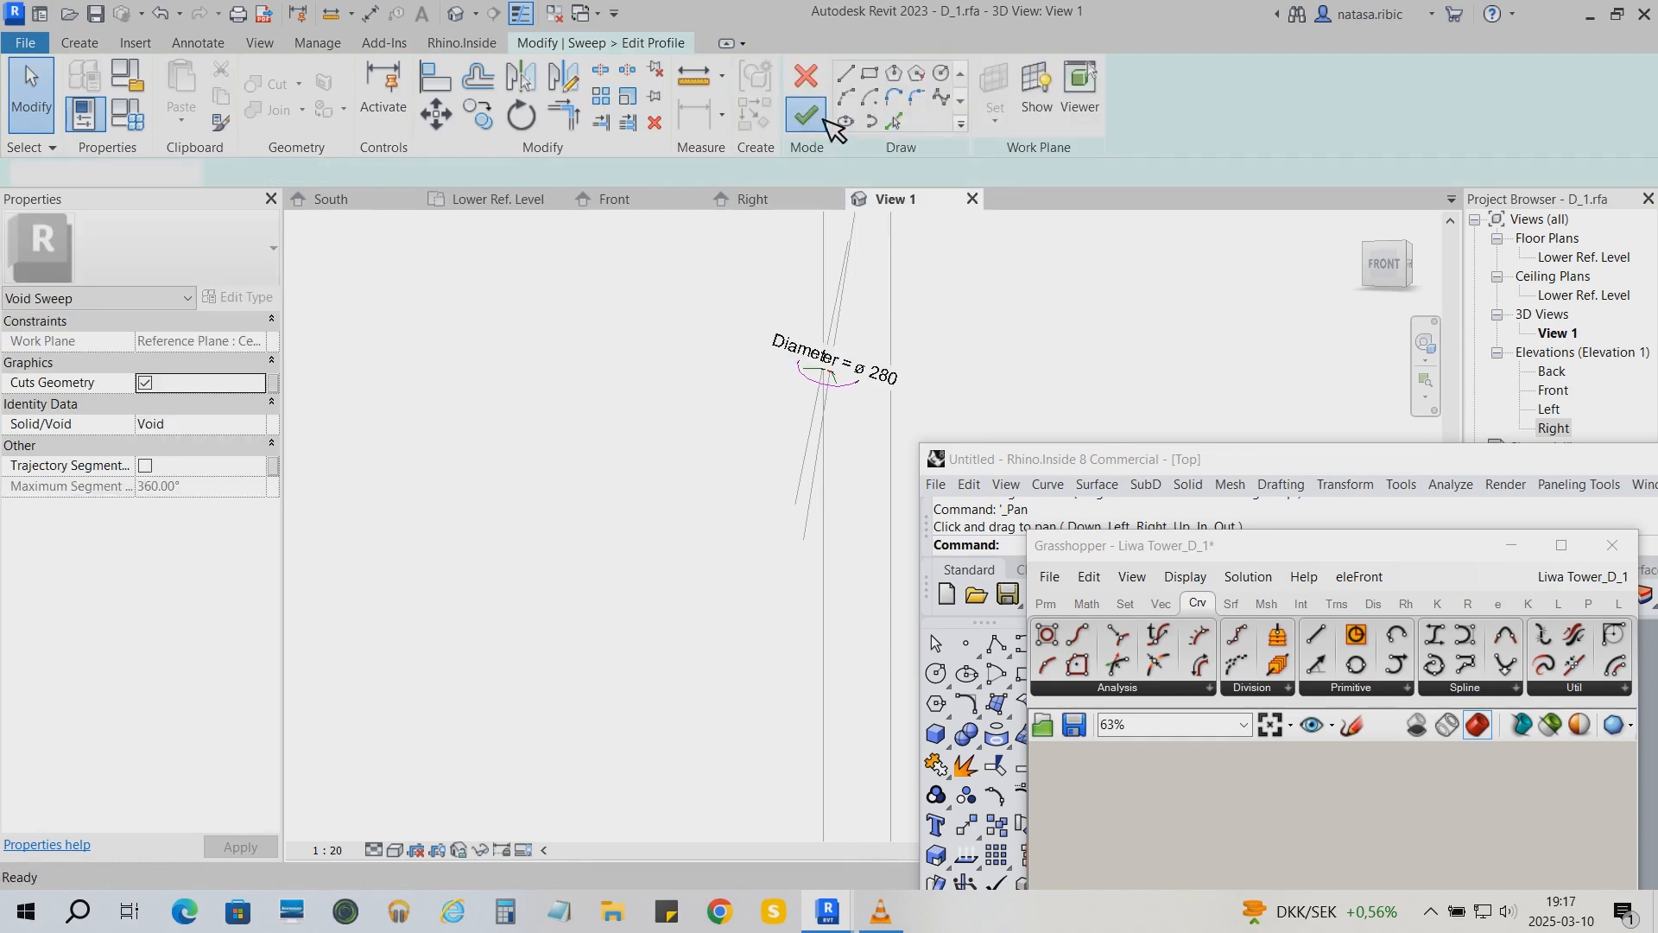
left_click(808, 117)
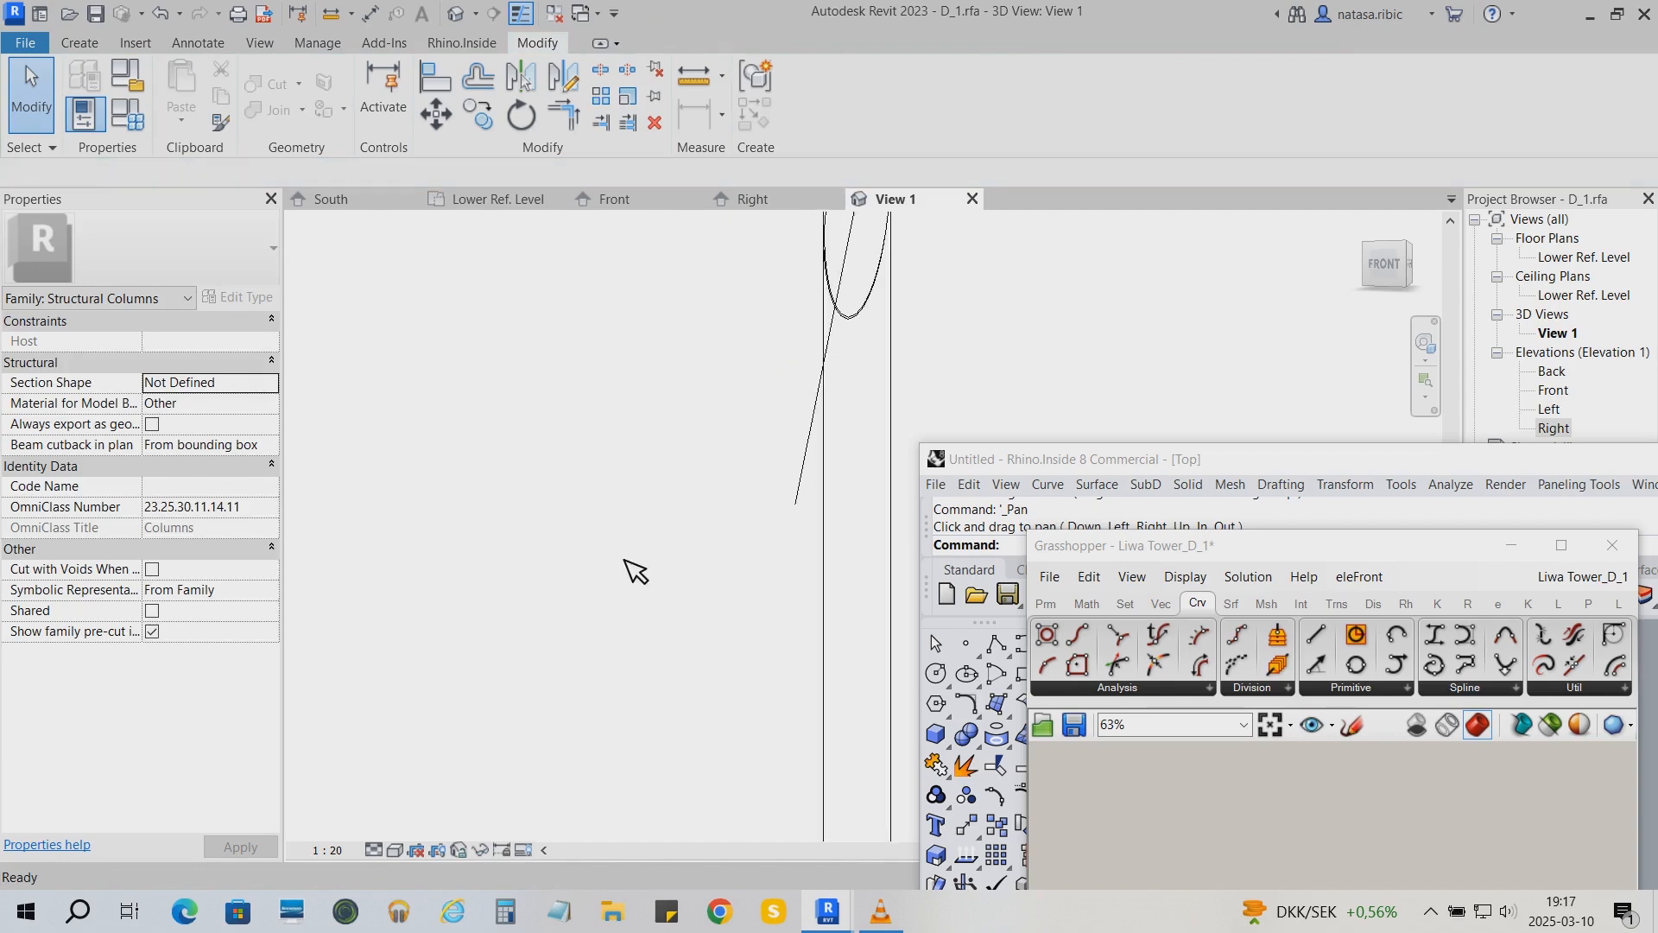
Delete the stray model line beside the column's cut end and check the cut in the Right elevation
scroll(635, 572, "down", 2)
left_click(829, 396)
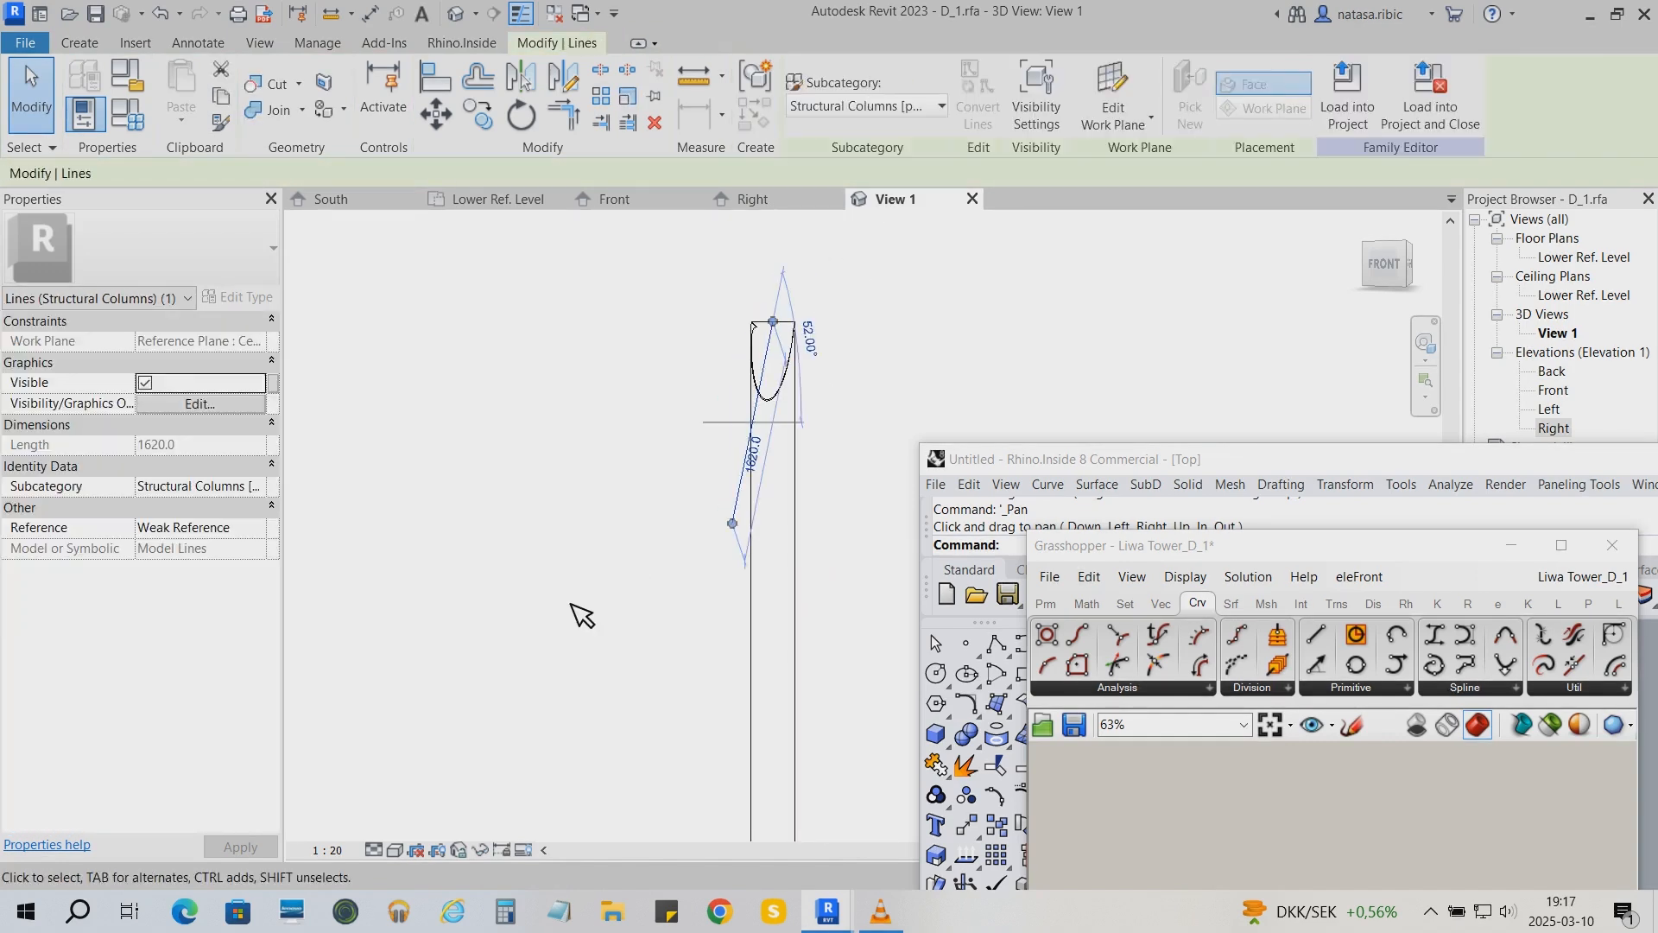
left_click(752, 200)
scroll(570, 421, "down", 4)
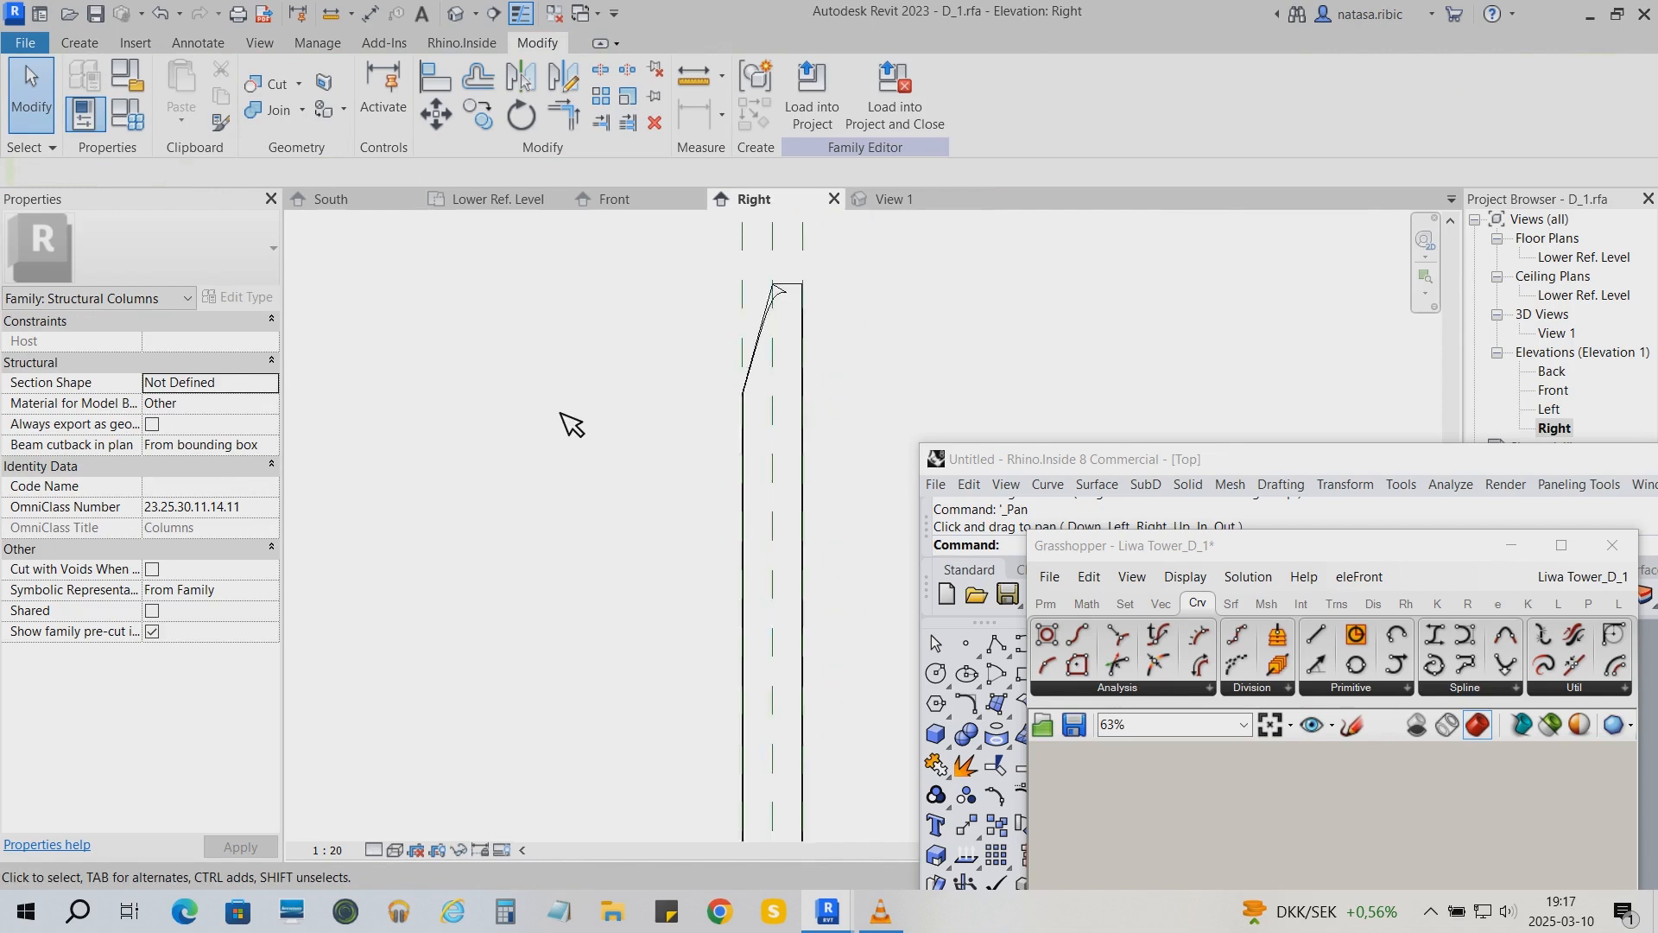
scroll(559, 394, "down", 1)
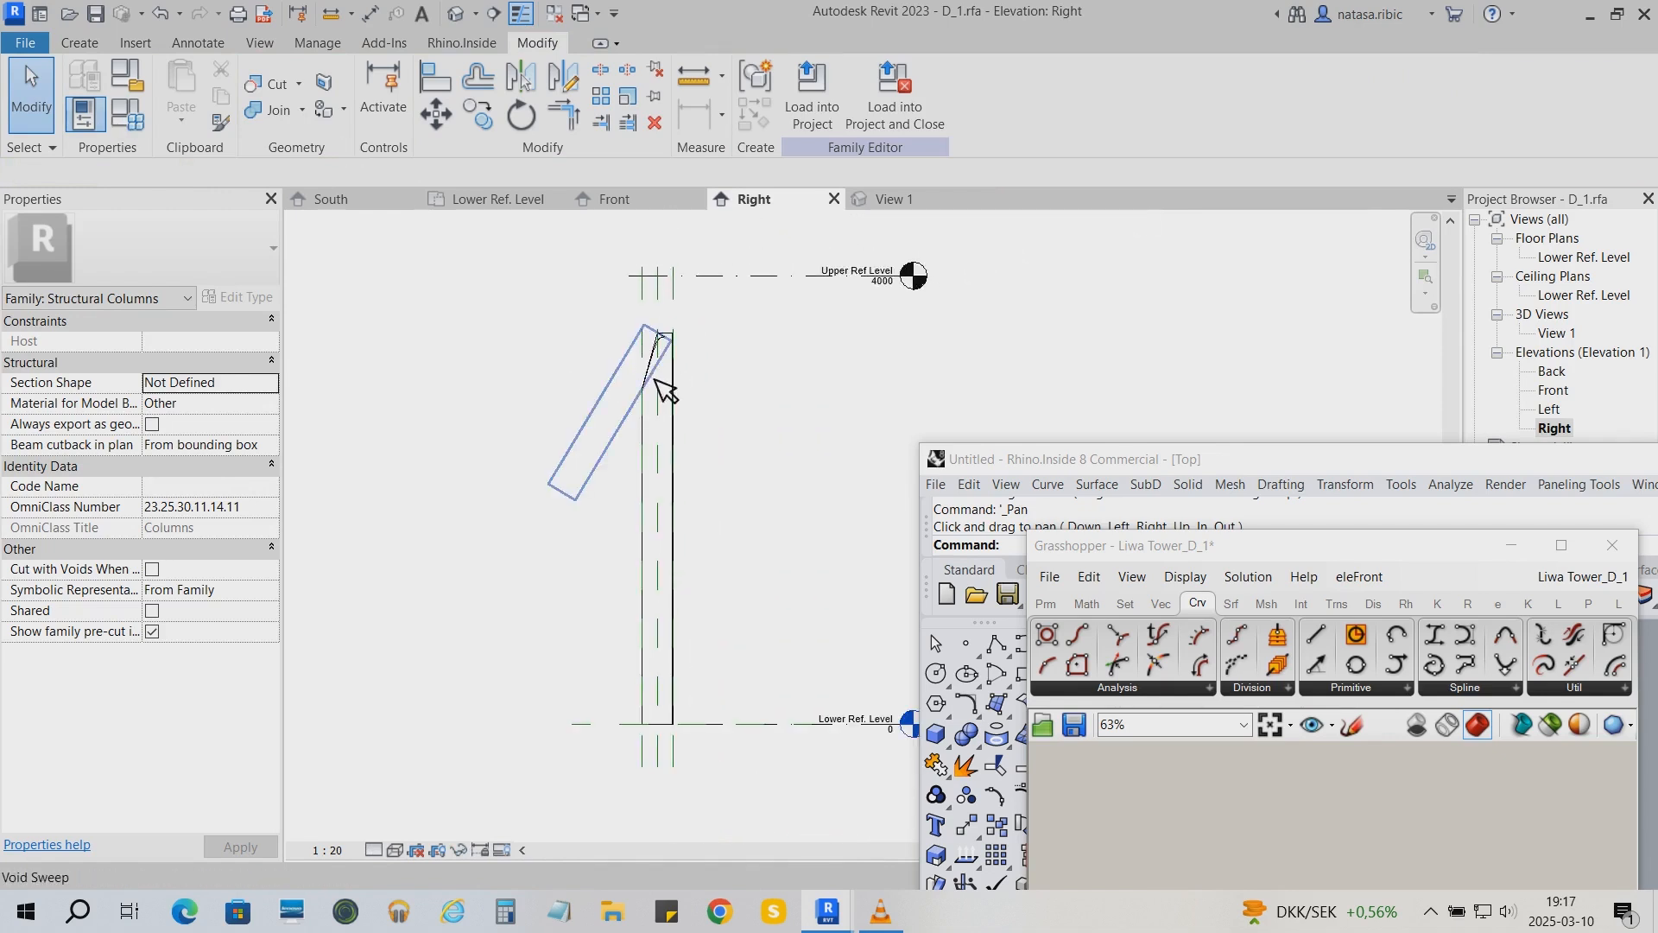
Edit the void sweep's path sketch and add a vertical dimension from the Lower Ref. Level to the path's upper end
left_click(339, 443)
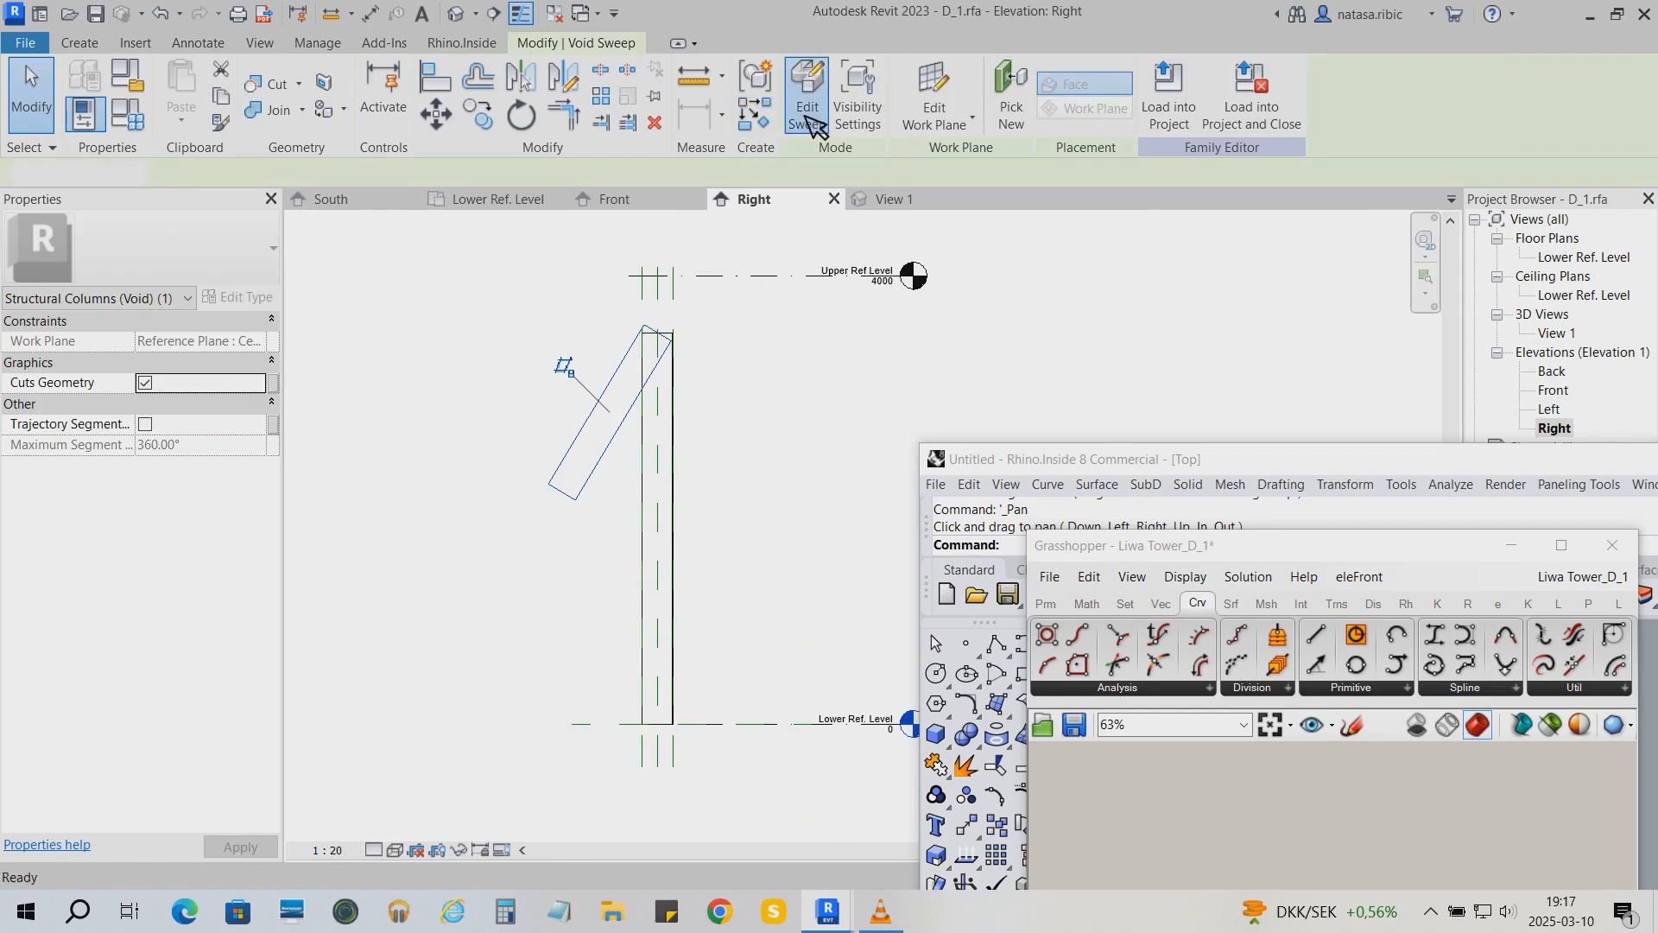
left_click(809, 112)
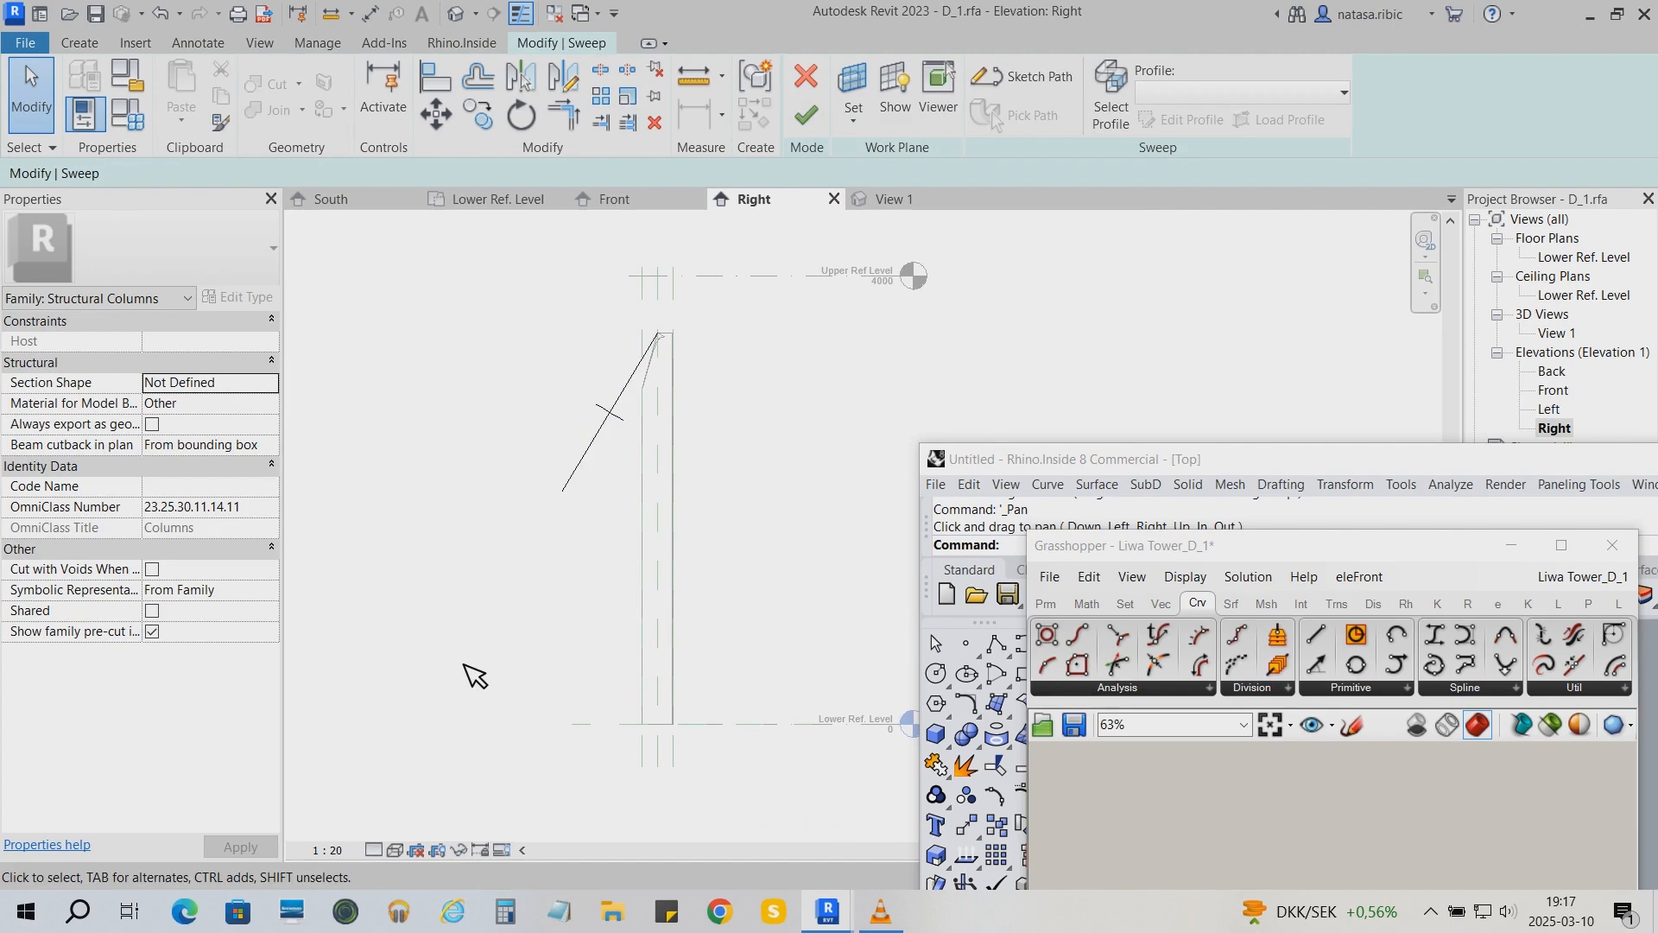
double_click(596, 473)
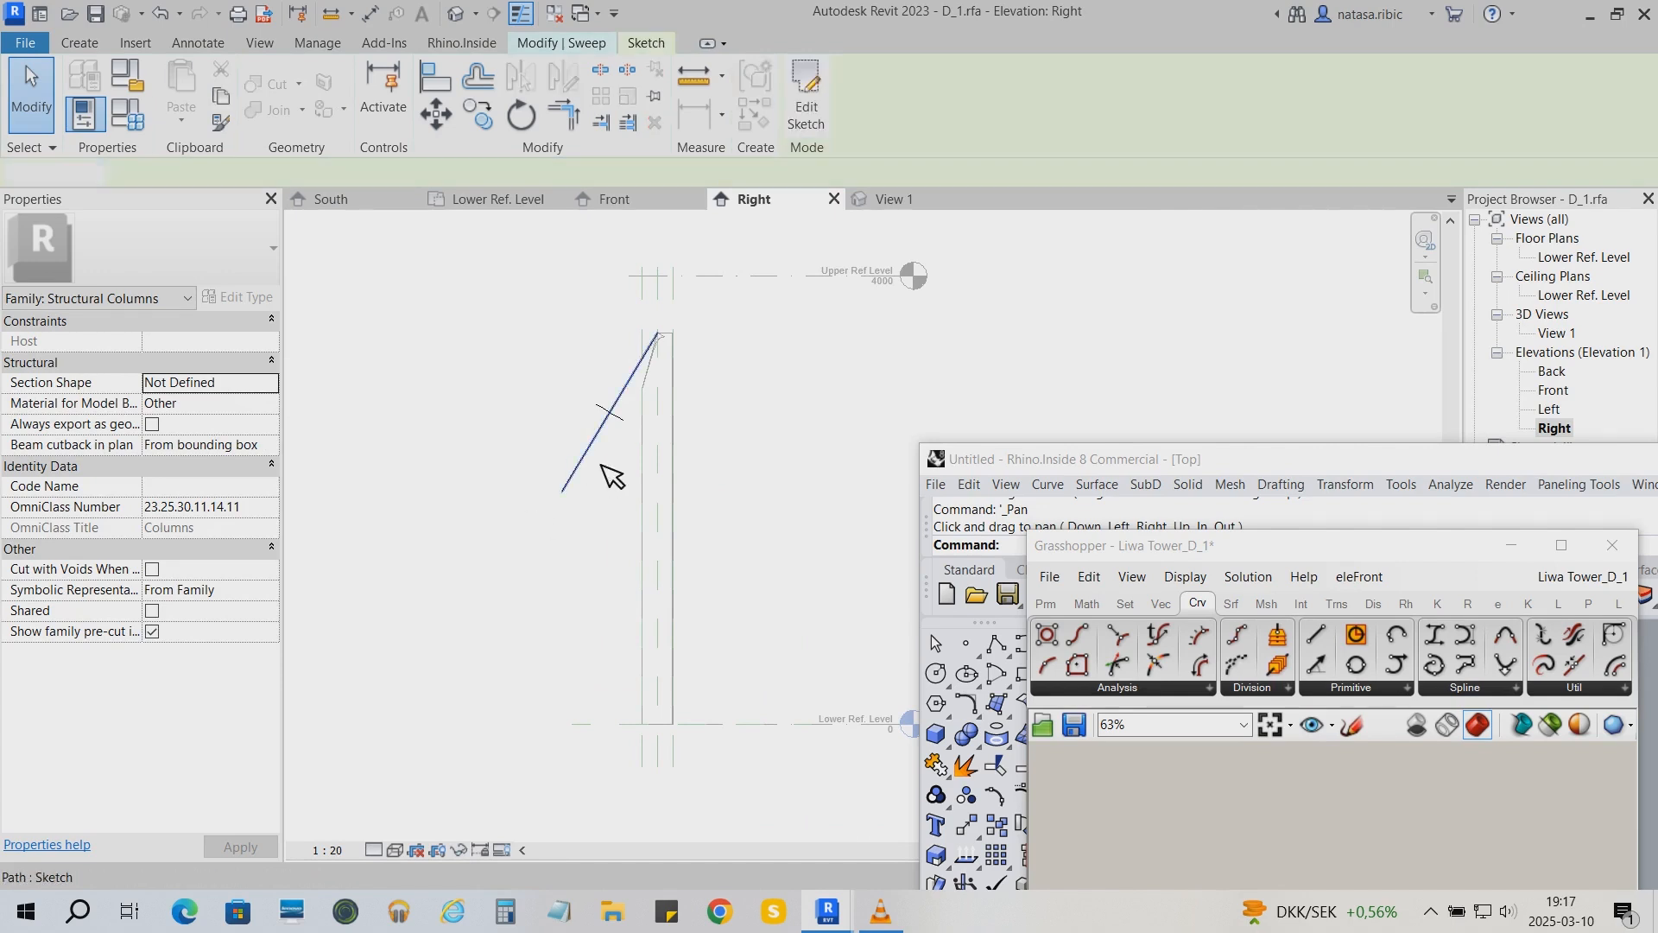
left_click(370, 13)
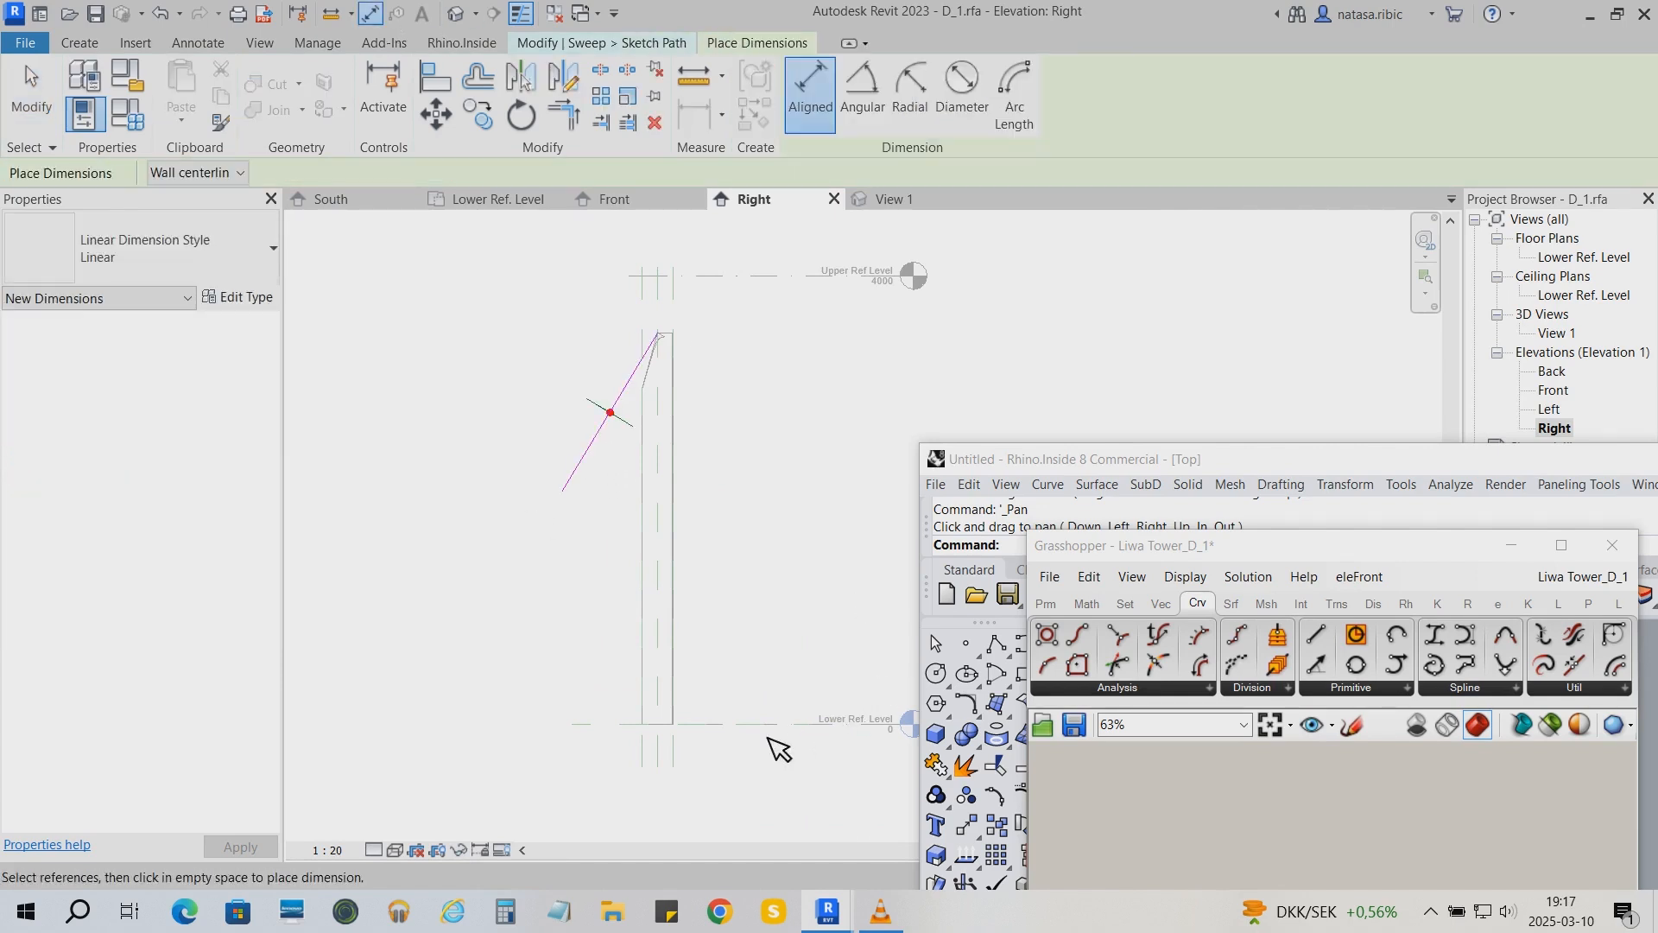
left_click(660, 335)
left_click(637, 725)
left_click(539, 712)
key("Escape")
key("Escape")
Label the path's vertical dimension with the D_centerline_length parameter
left_click(538, 524)
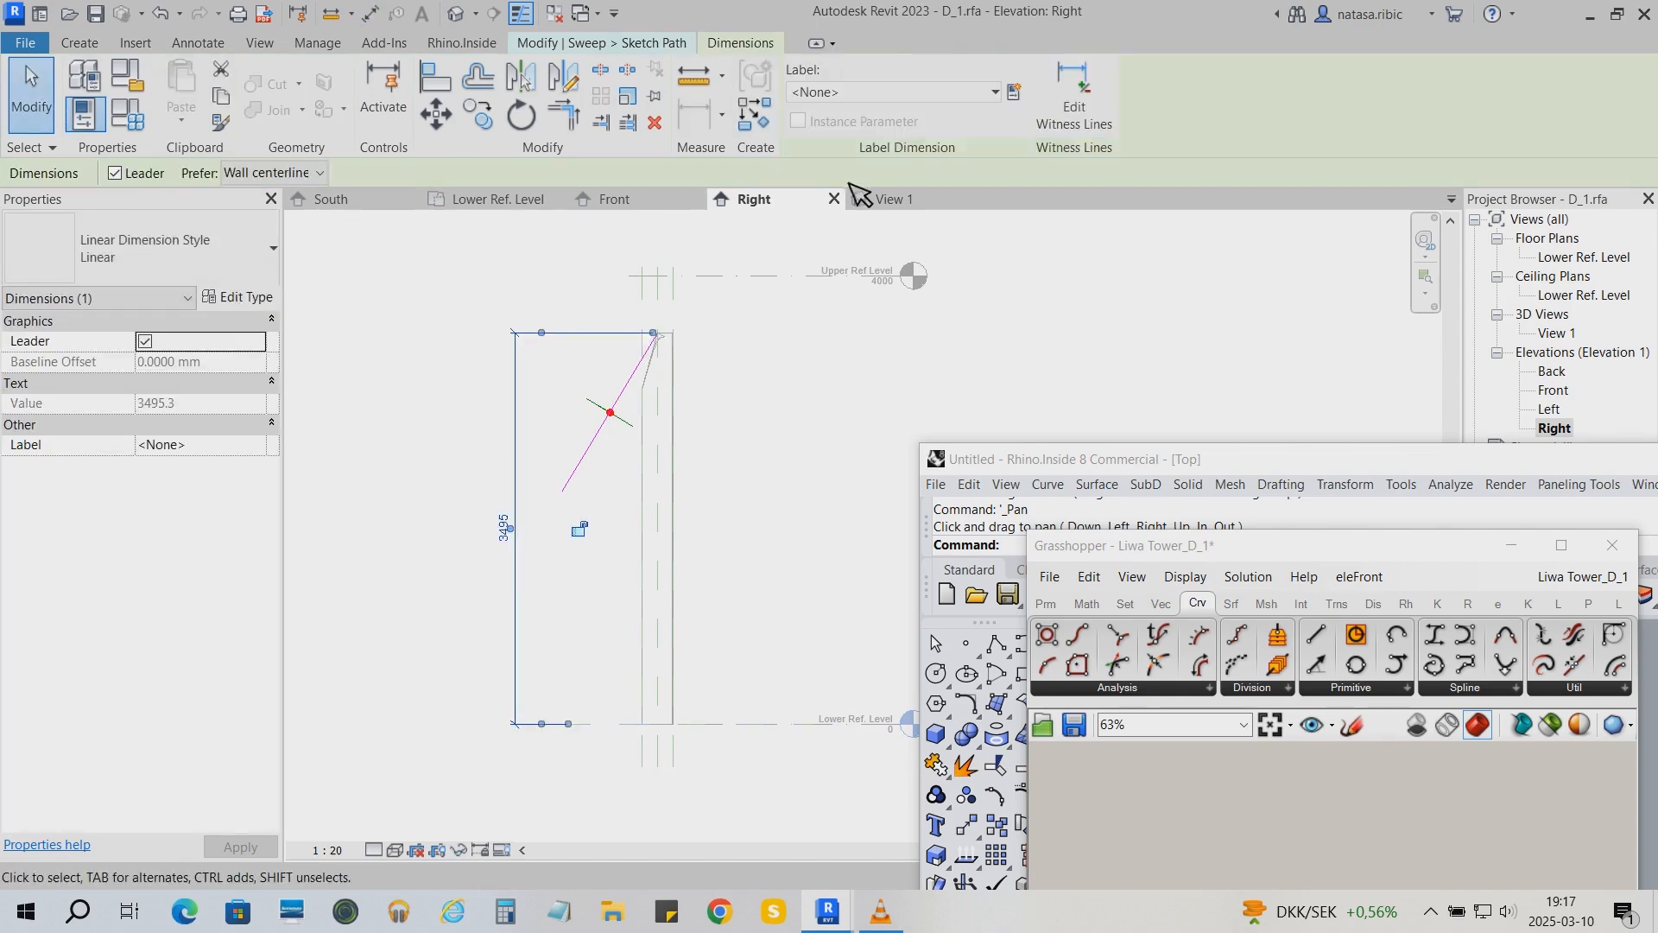
left_click(898, 91)
left_click(911, 168)
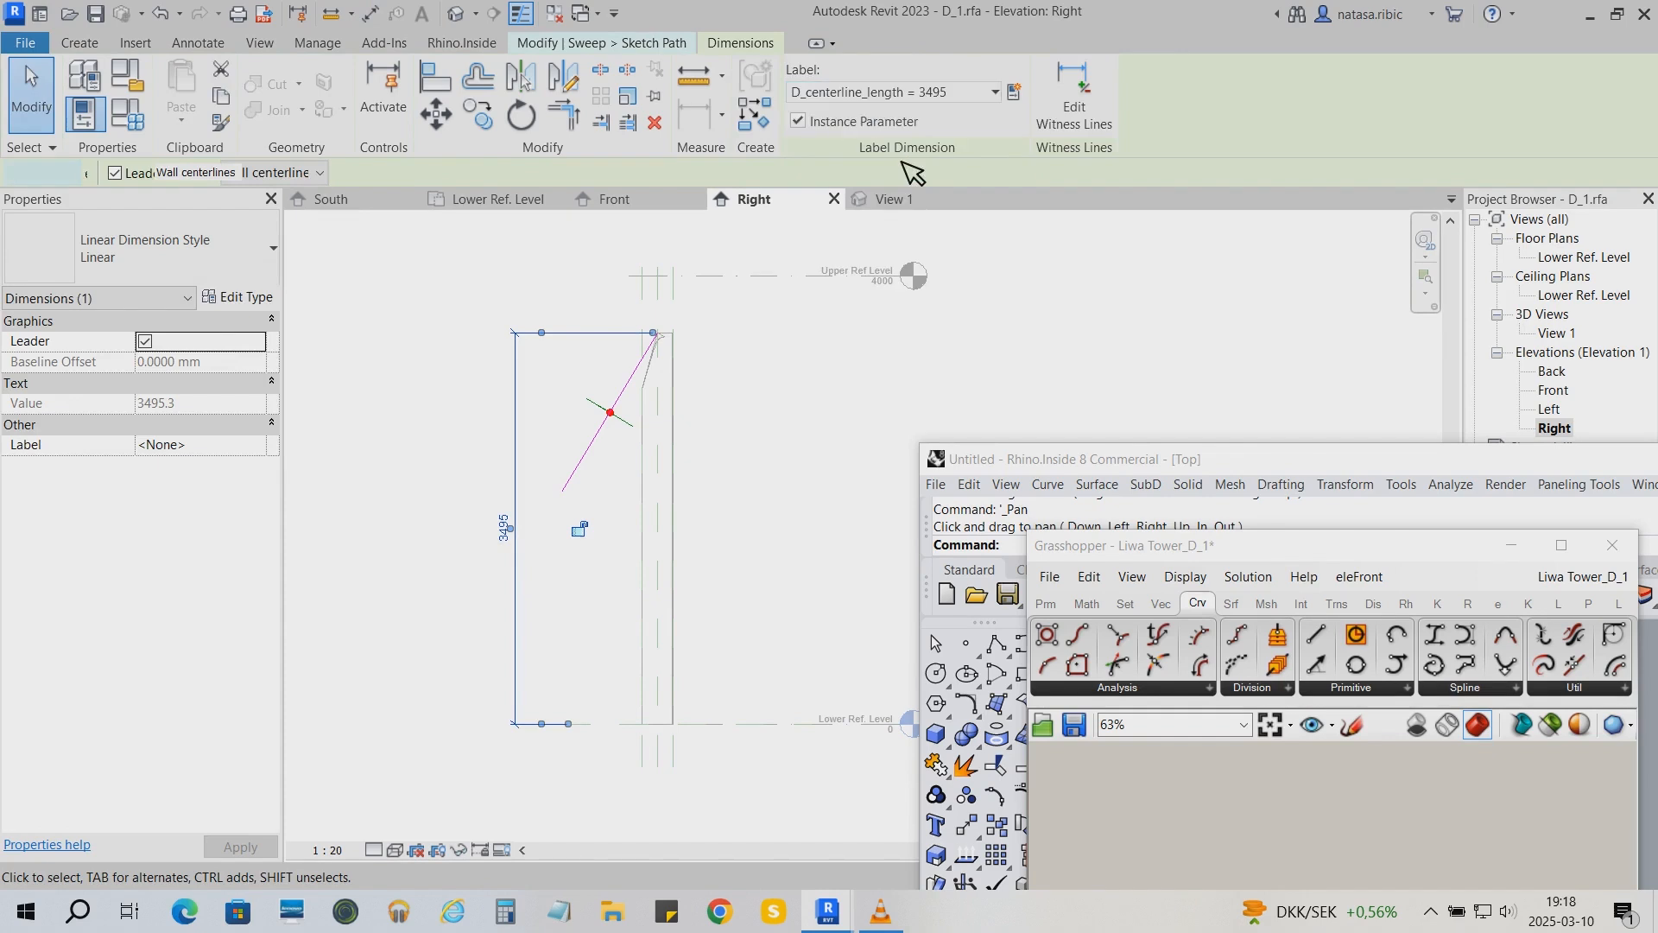
left_click(825, 337)
Add an angular dimension between the sweep path and the column's vertical centreline
scroll(703, 447, "up", 1)
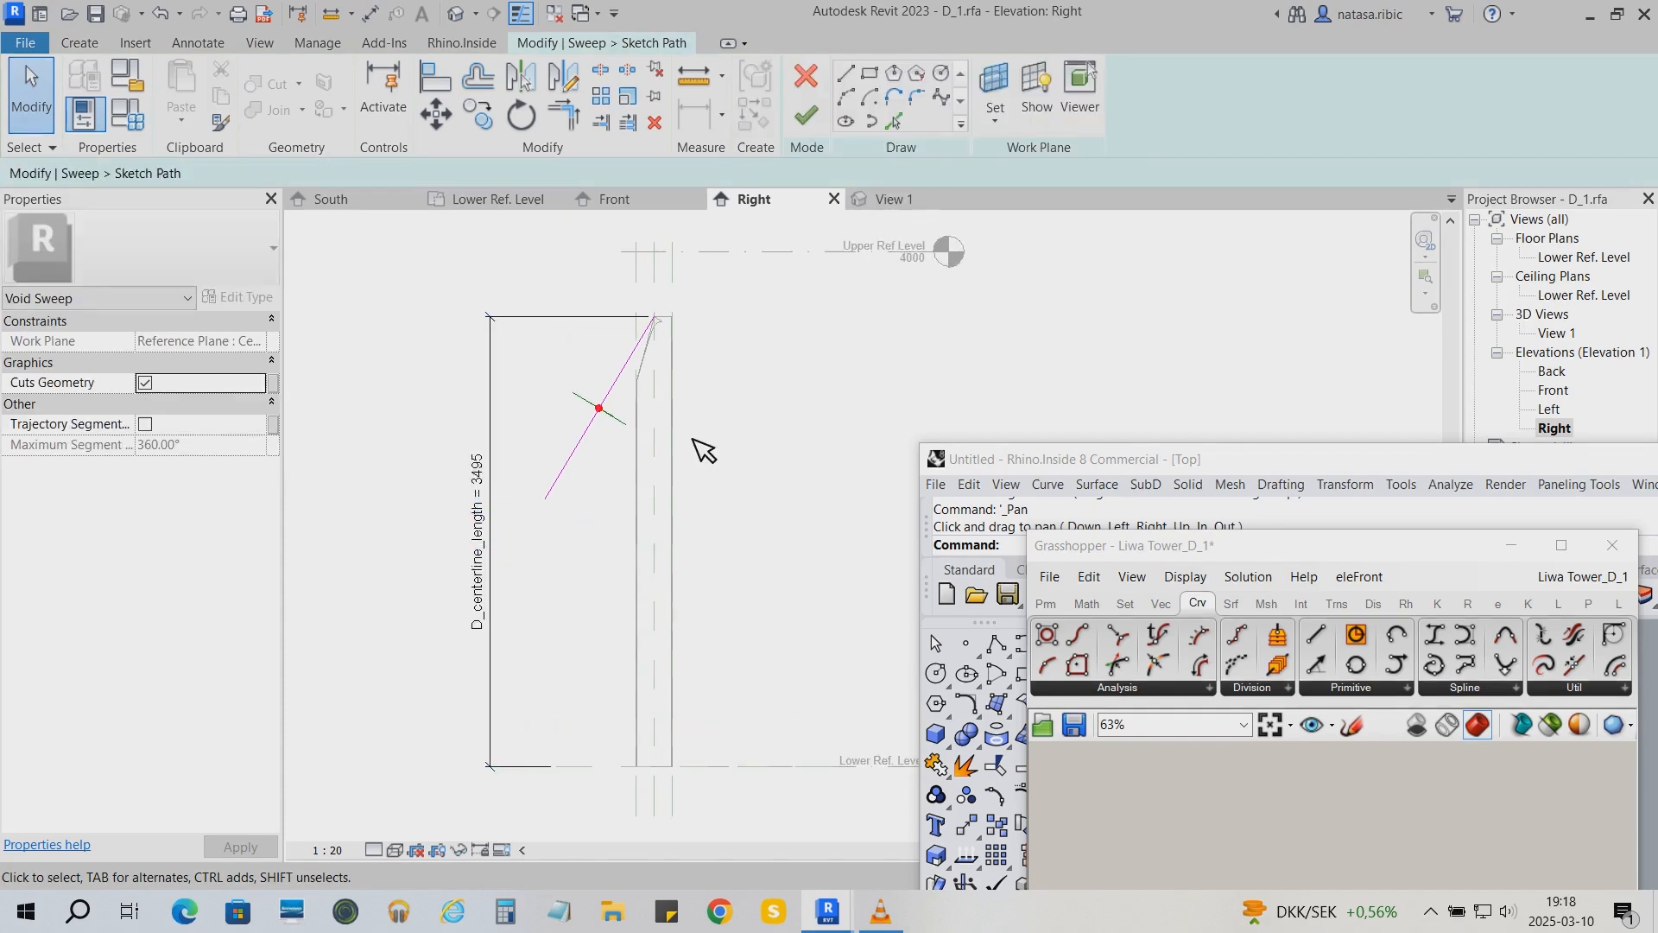
left_click(372, 13)
left_click(862, 94)
left_click(581, 451)
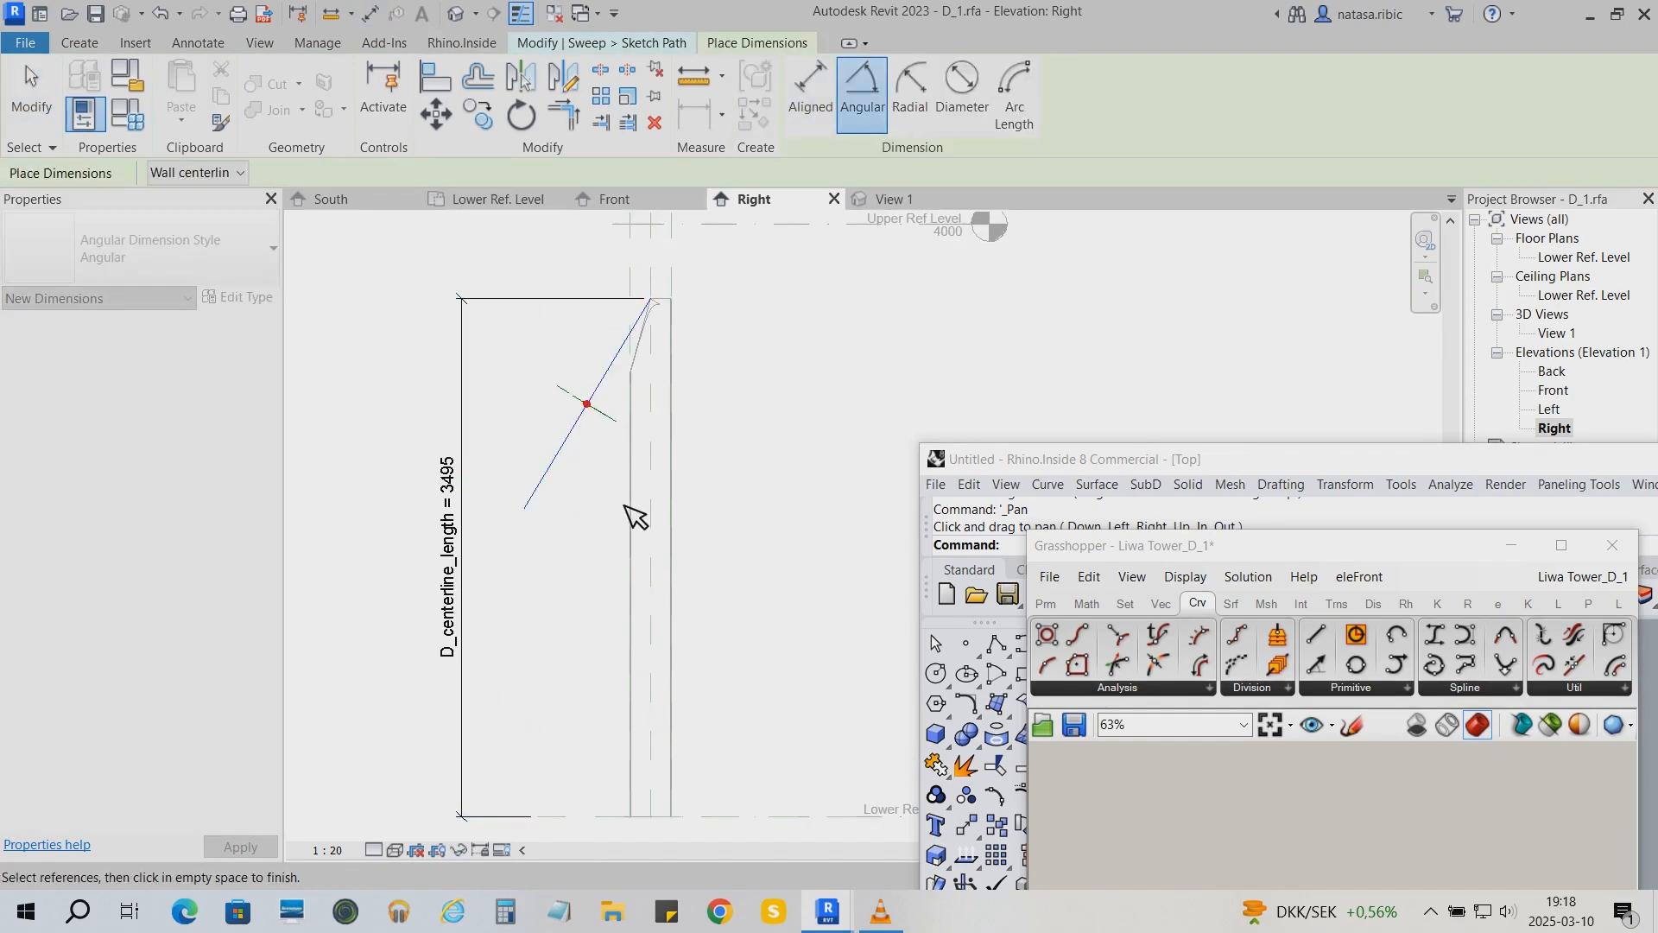
left_click(678, 492)
left_click(628, 496)
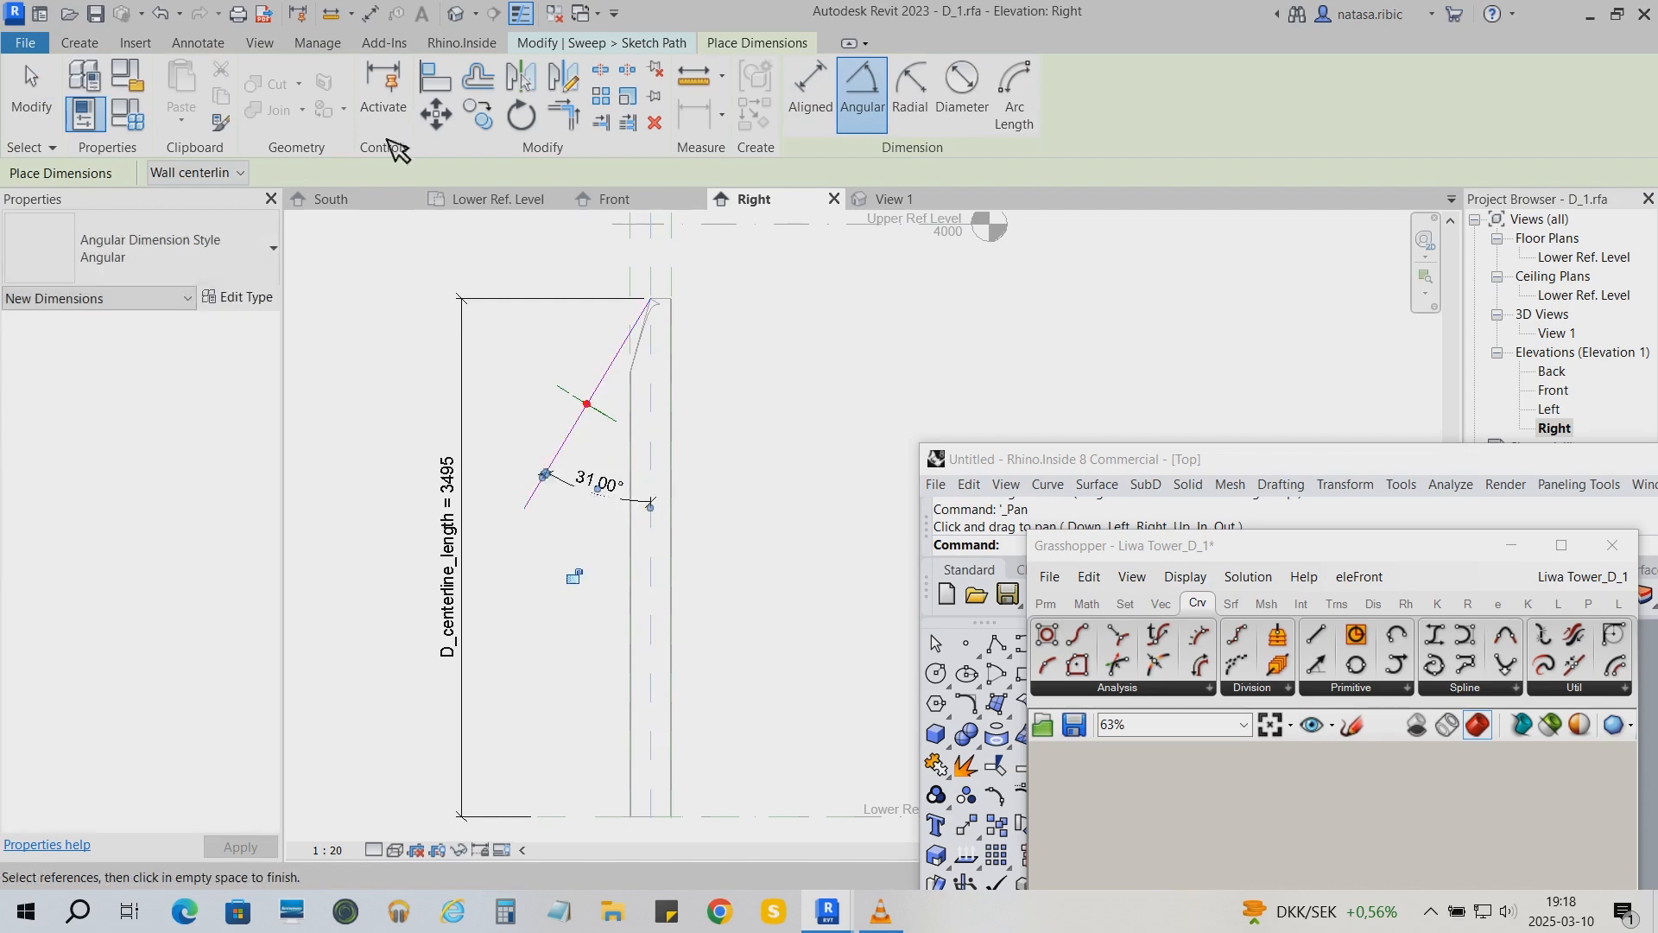
left_click(32, 95)
Label the path's angular dimension with a new instance parameter named D_void_tube and finish the path sketch
left_click(657, 501)
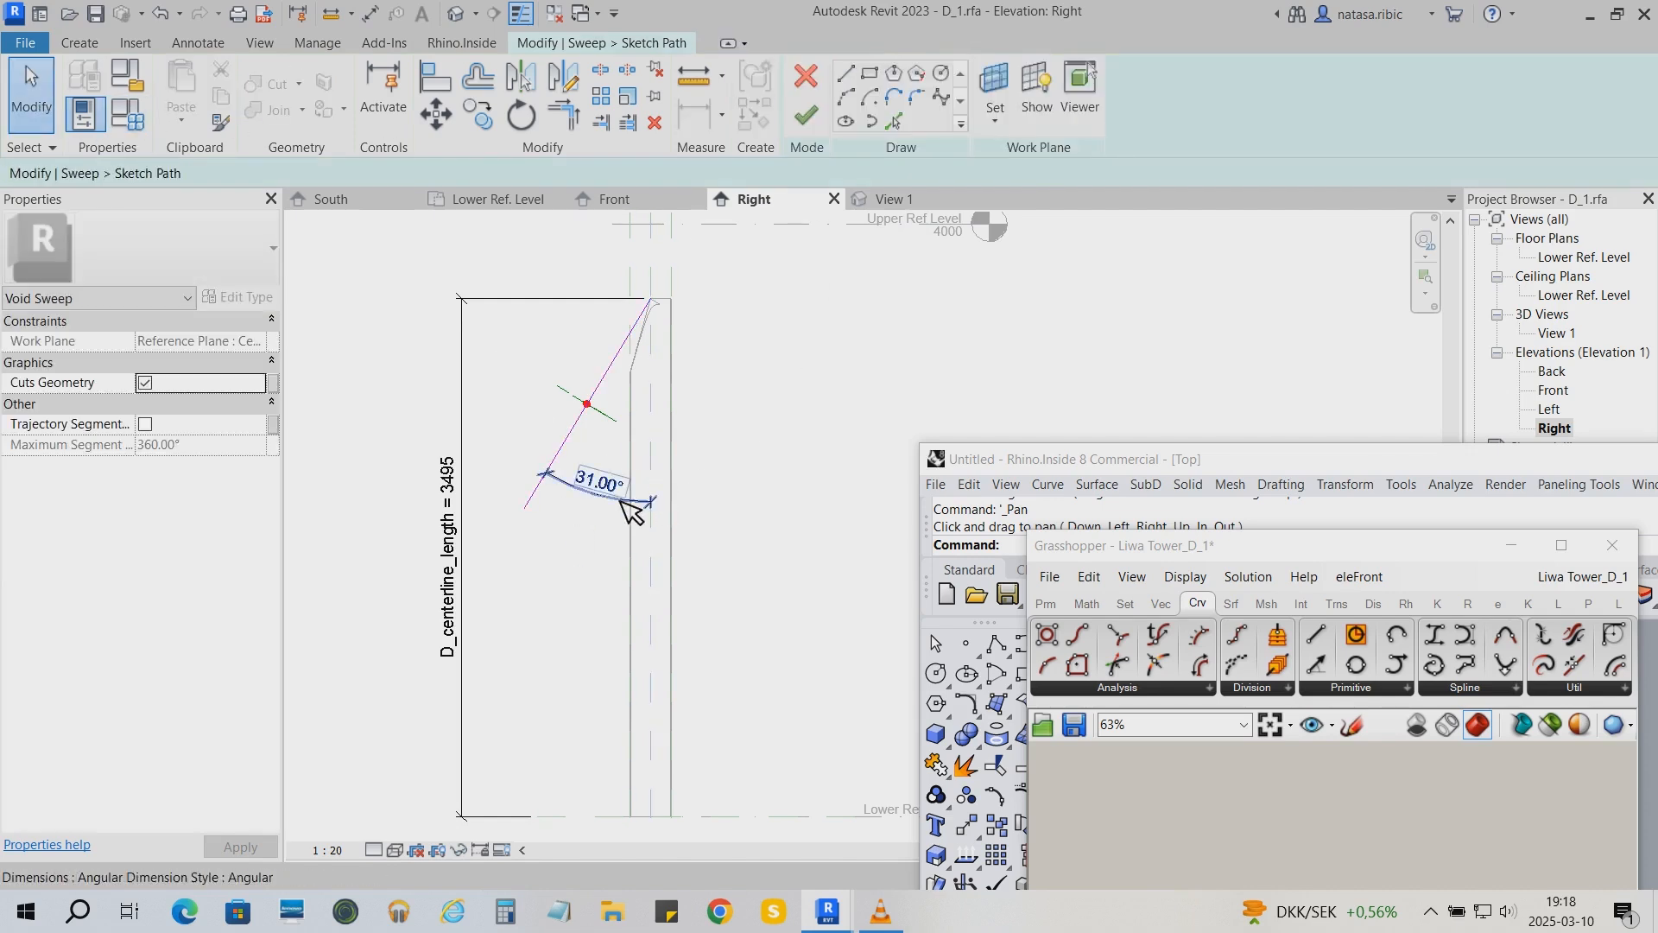
left_click(1014, 92)
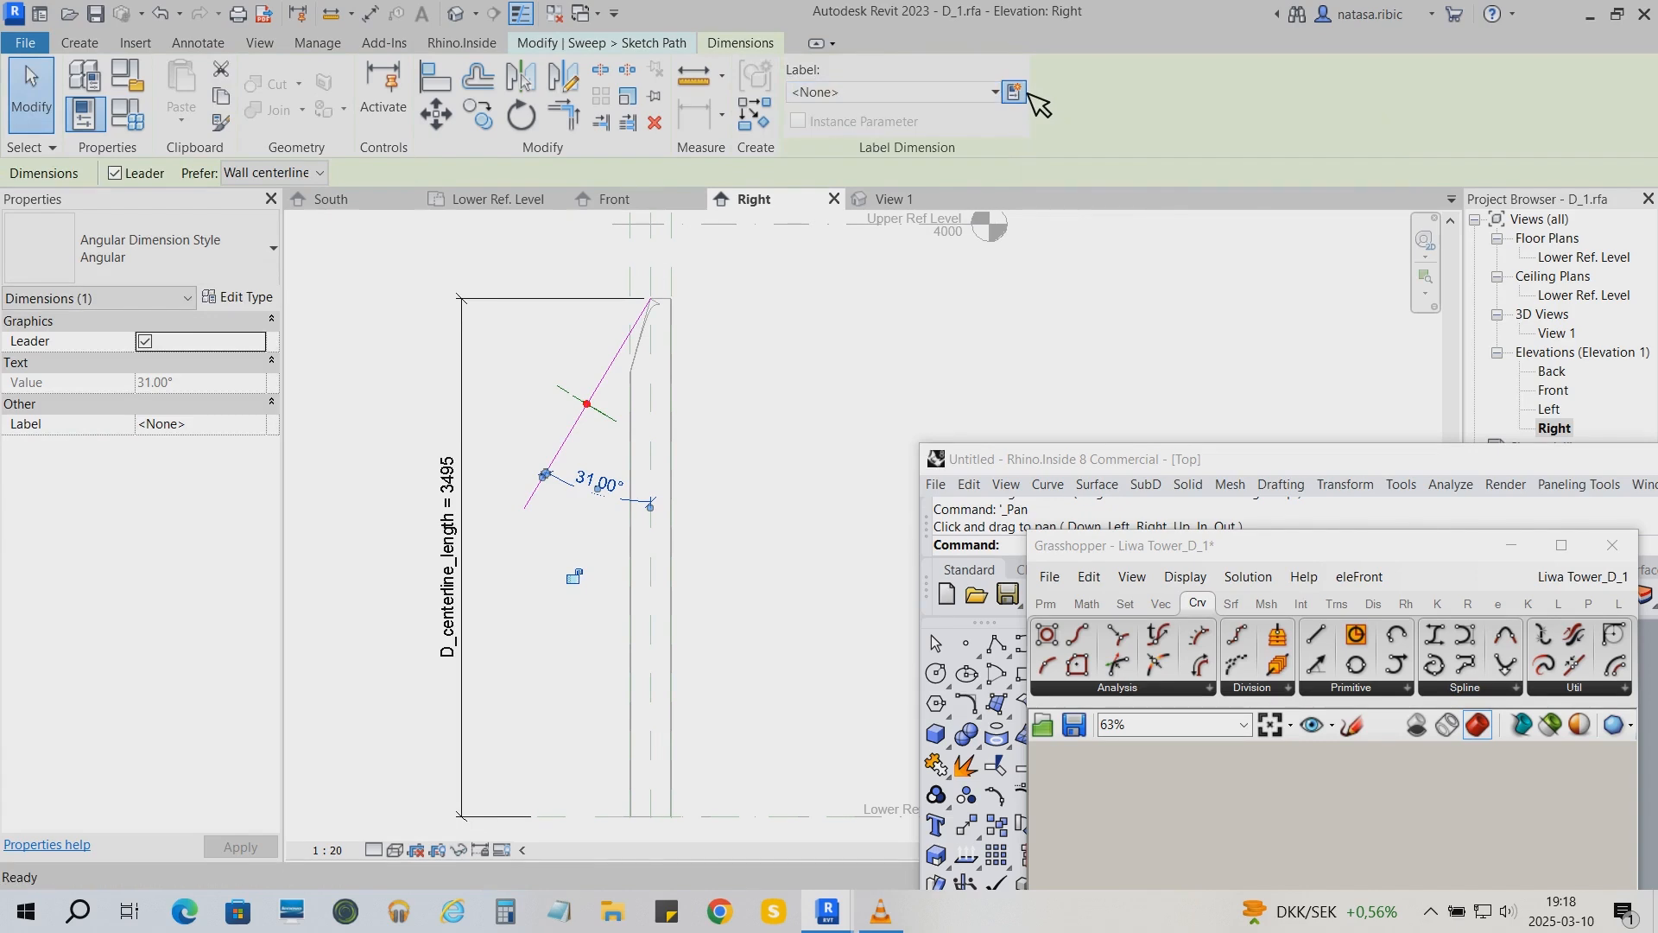
left_click(643, 264)
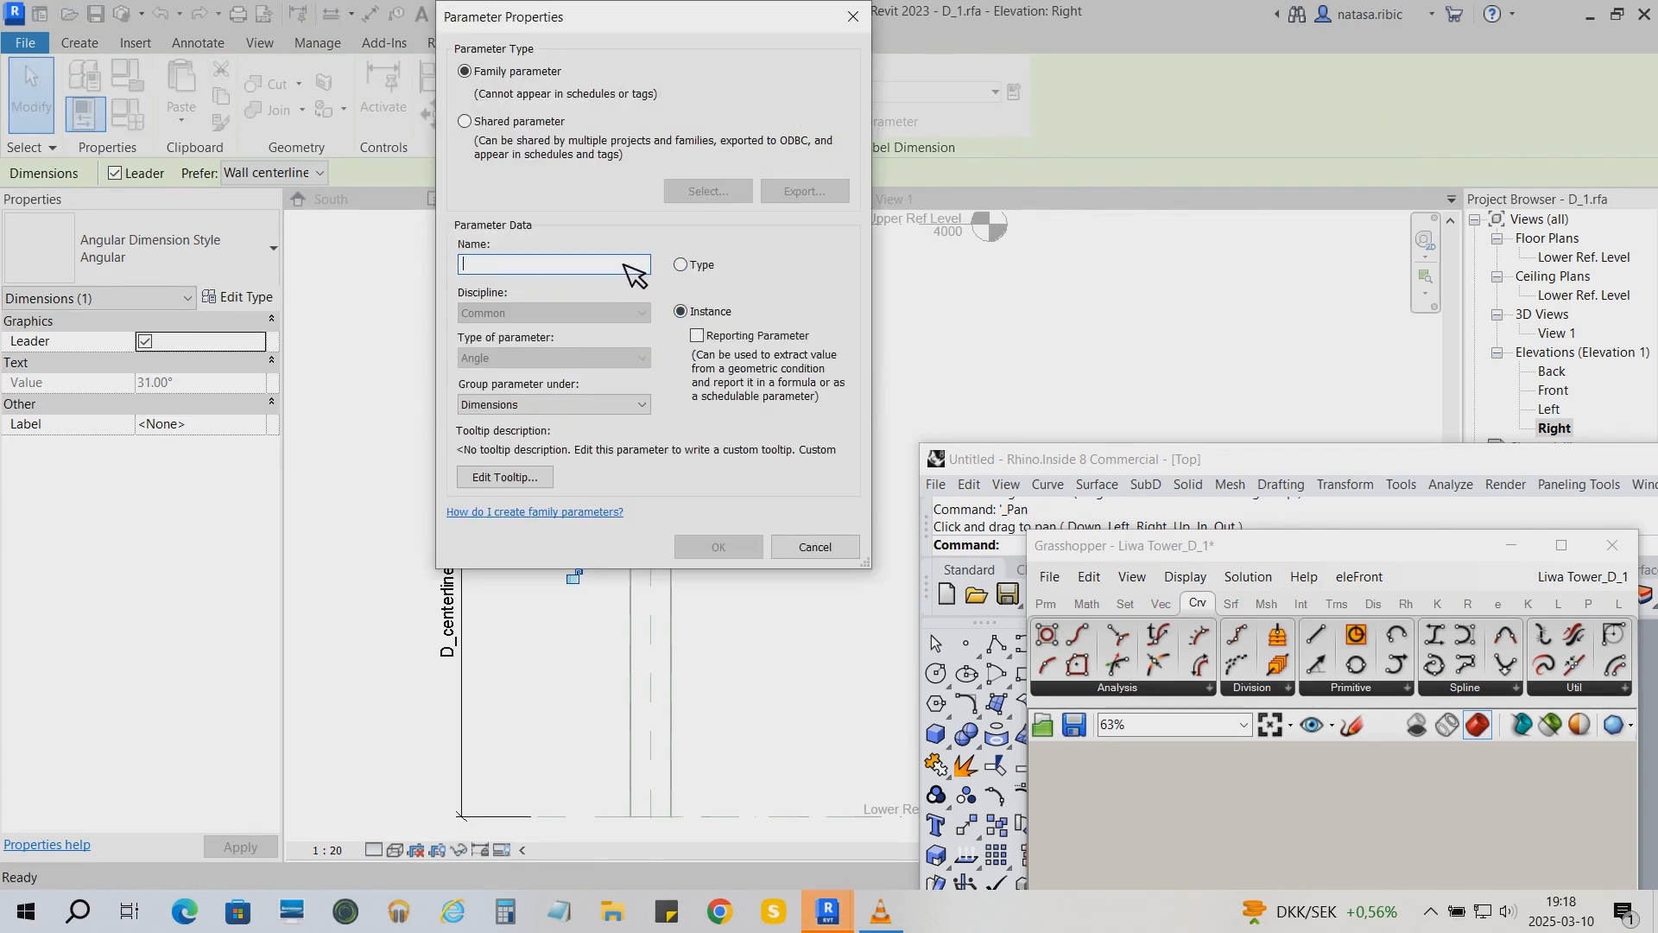
type("D_V")
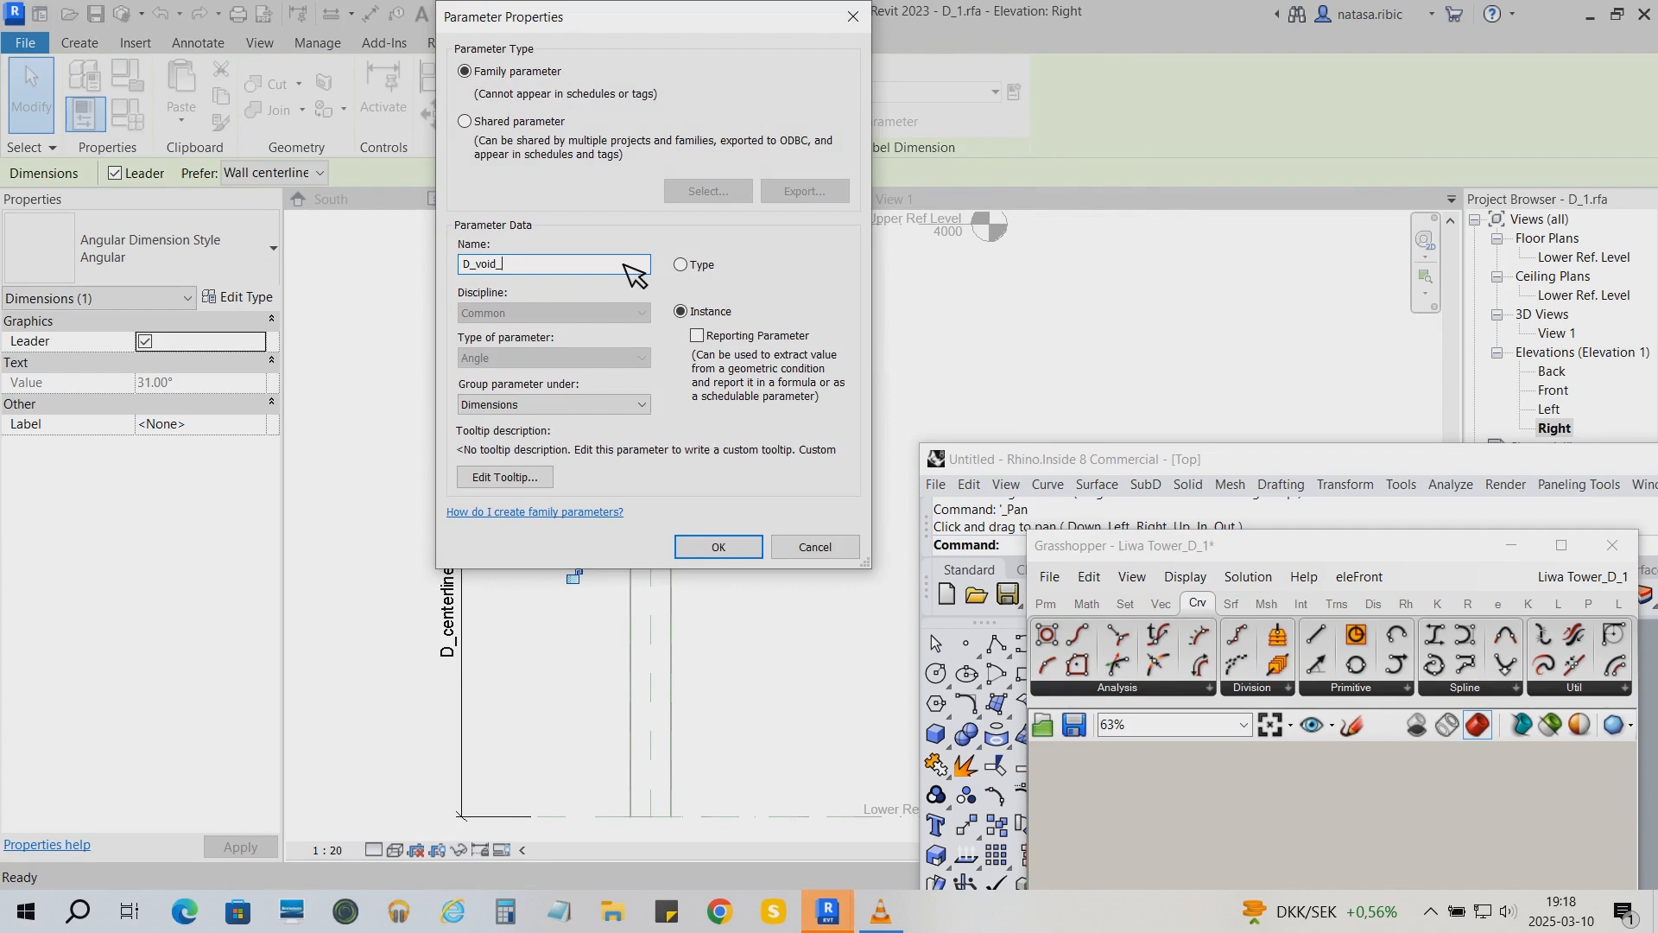
left_click(718, 547)
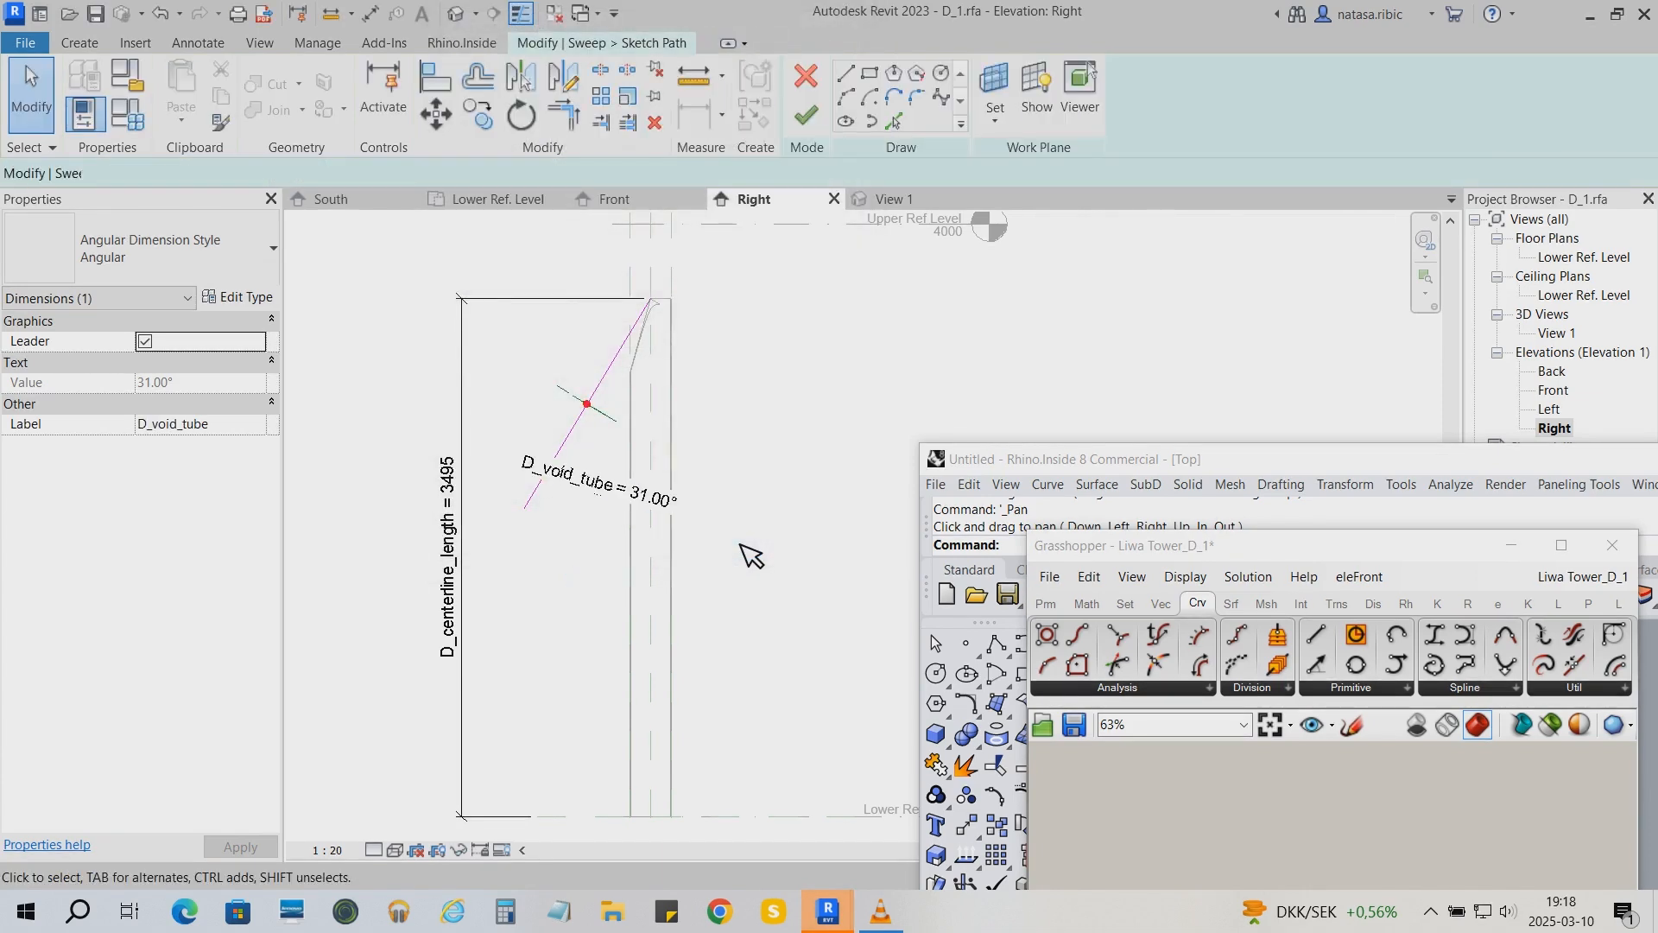
left_click(807, 117)
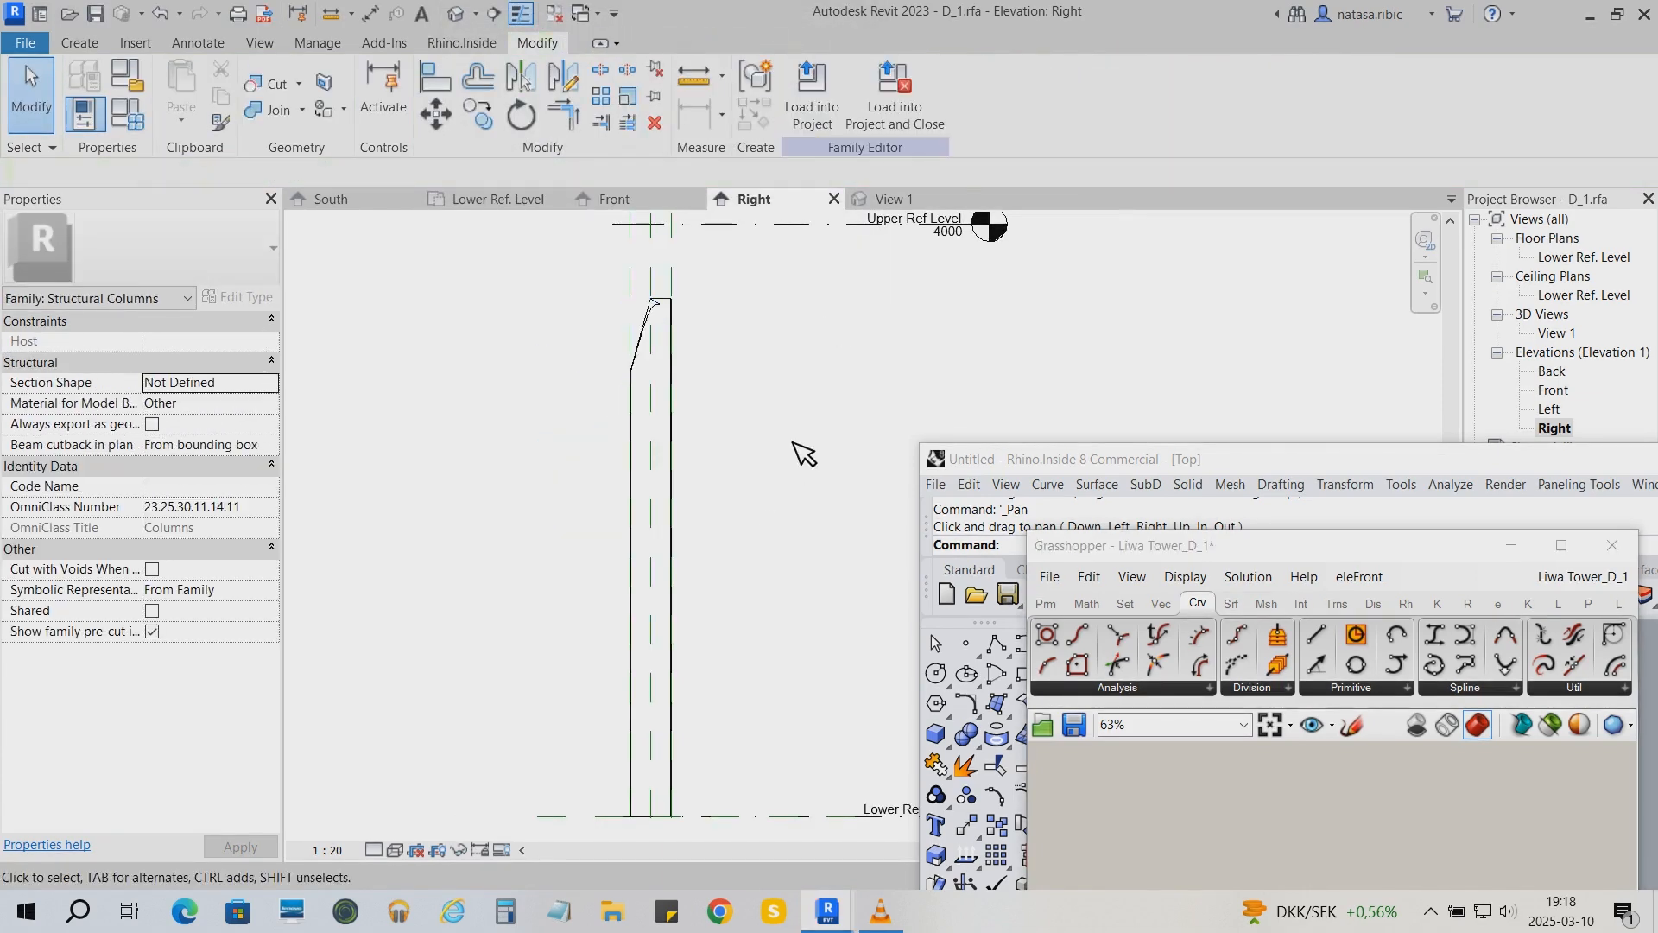
Check the cut column in 3D, save the family and load it into the project, overwriting the existing version
left_click(921, 202)
scroll(610, 426, "down", 1)
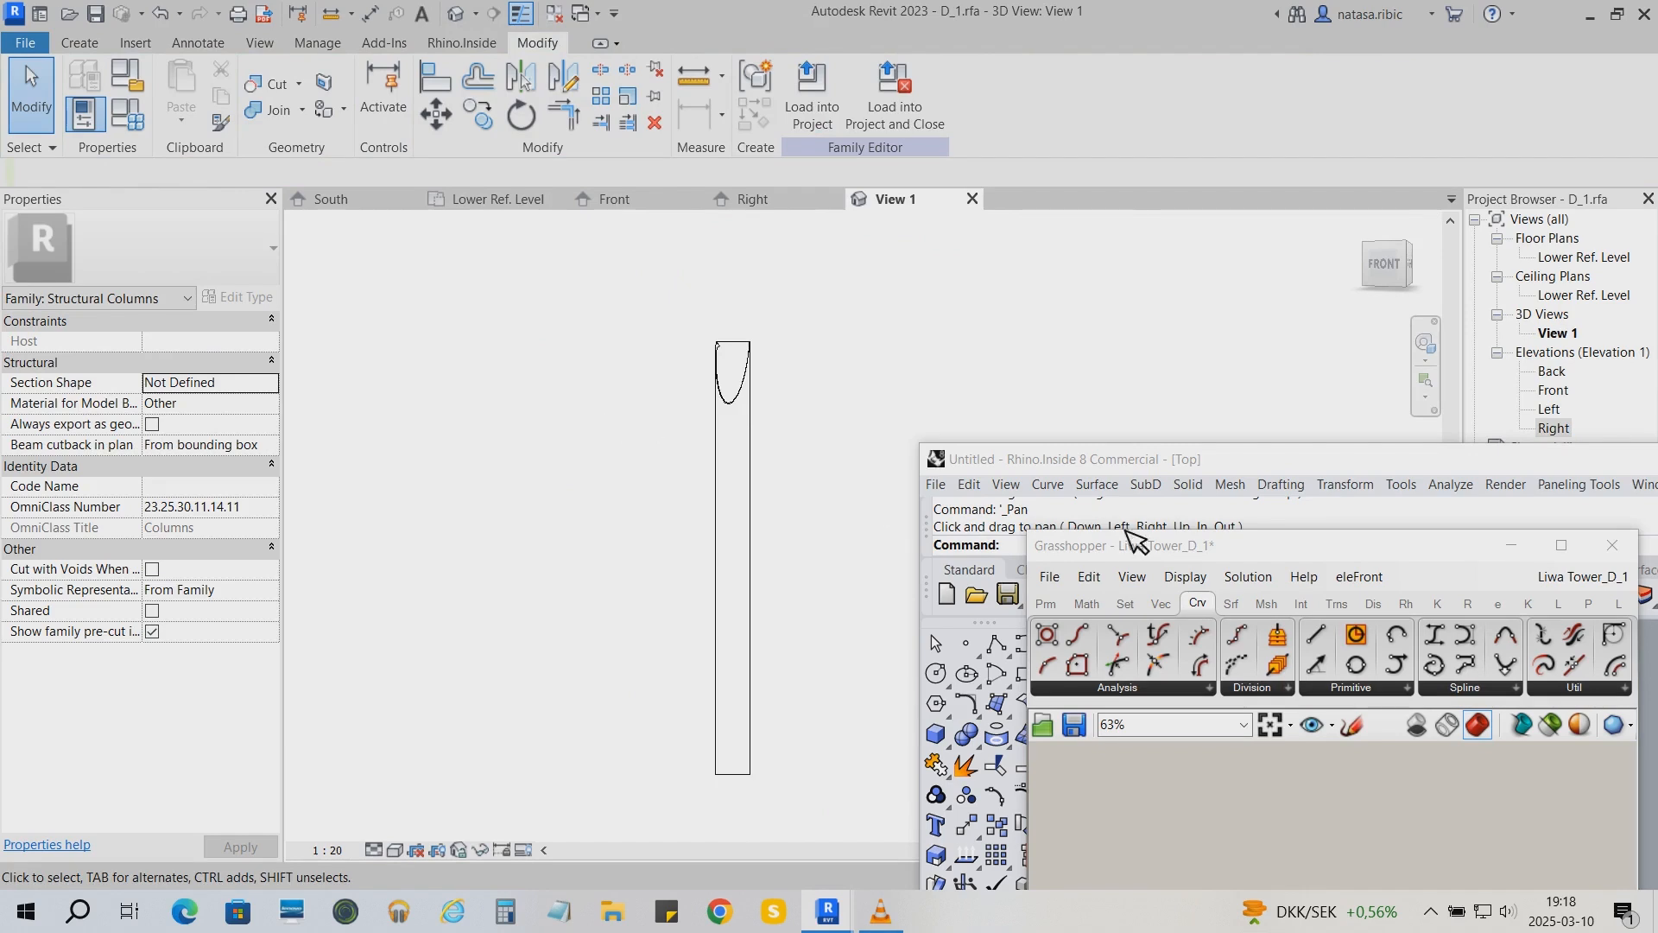
left_click_drag(1151, 458, 987, 165)
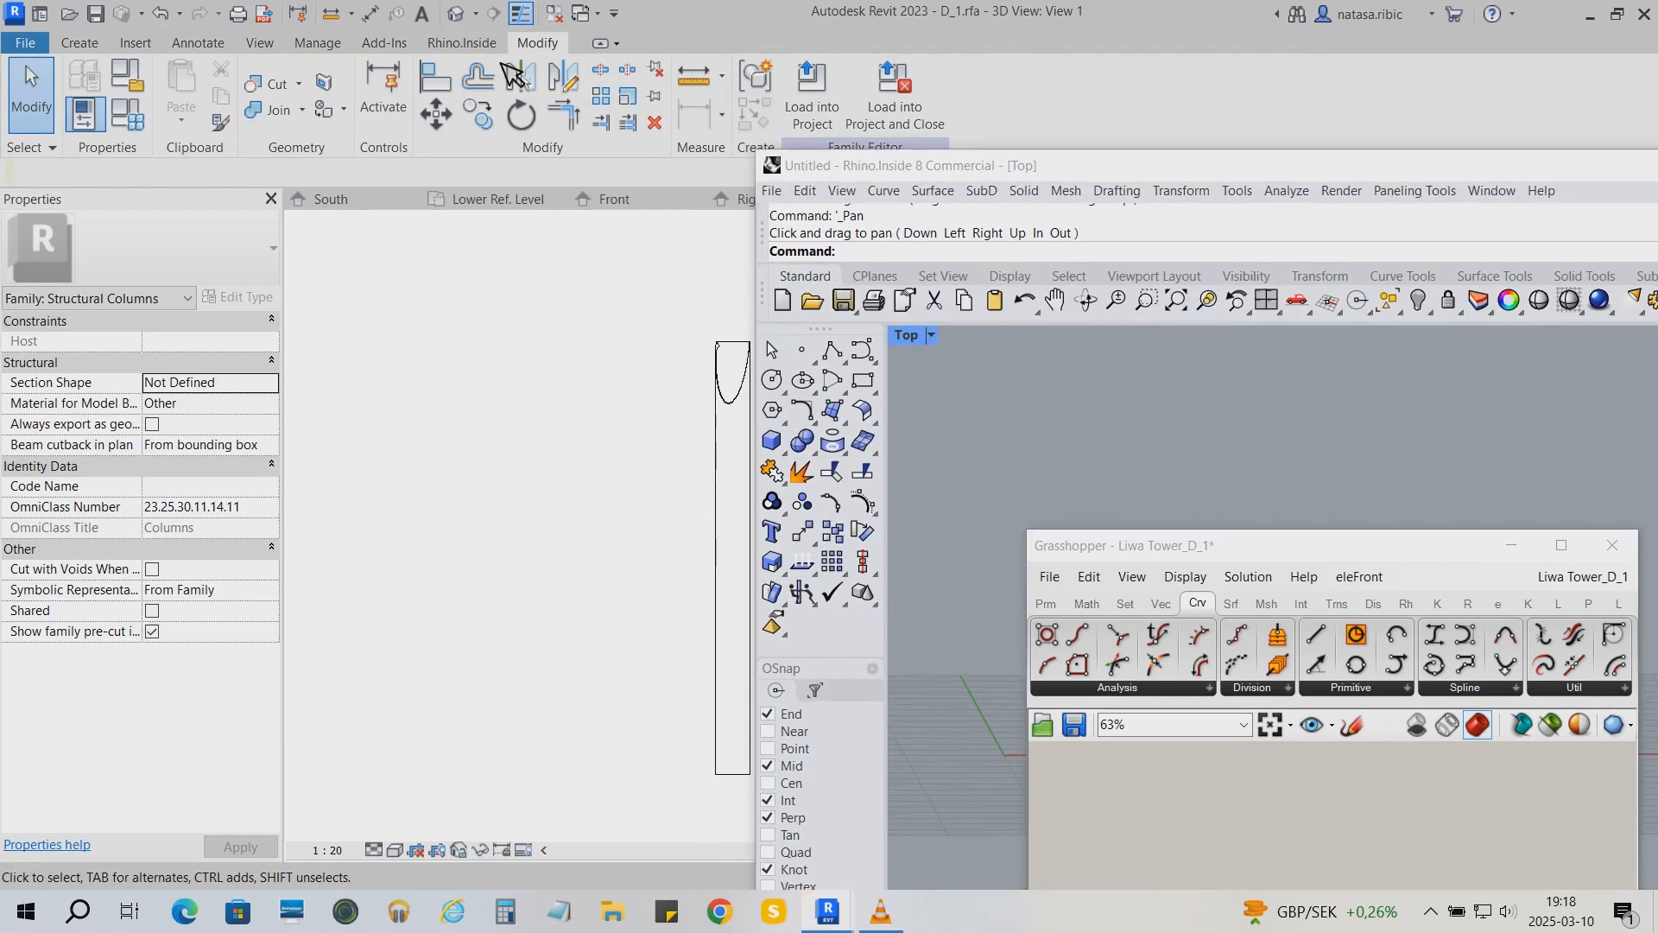
left_click(97, 14)
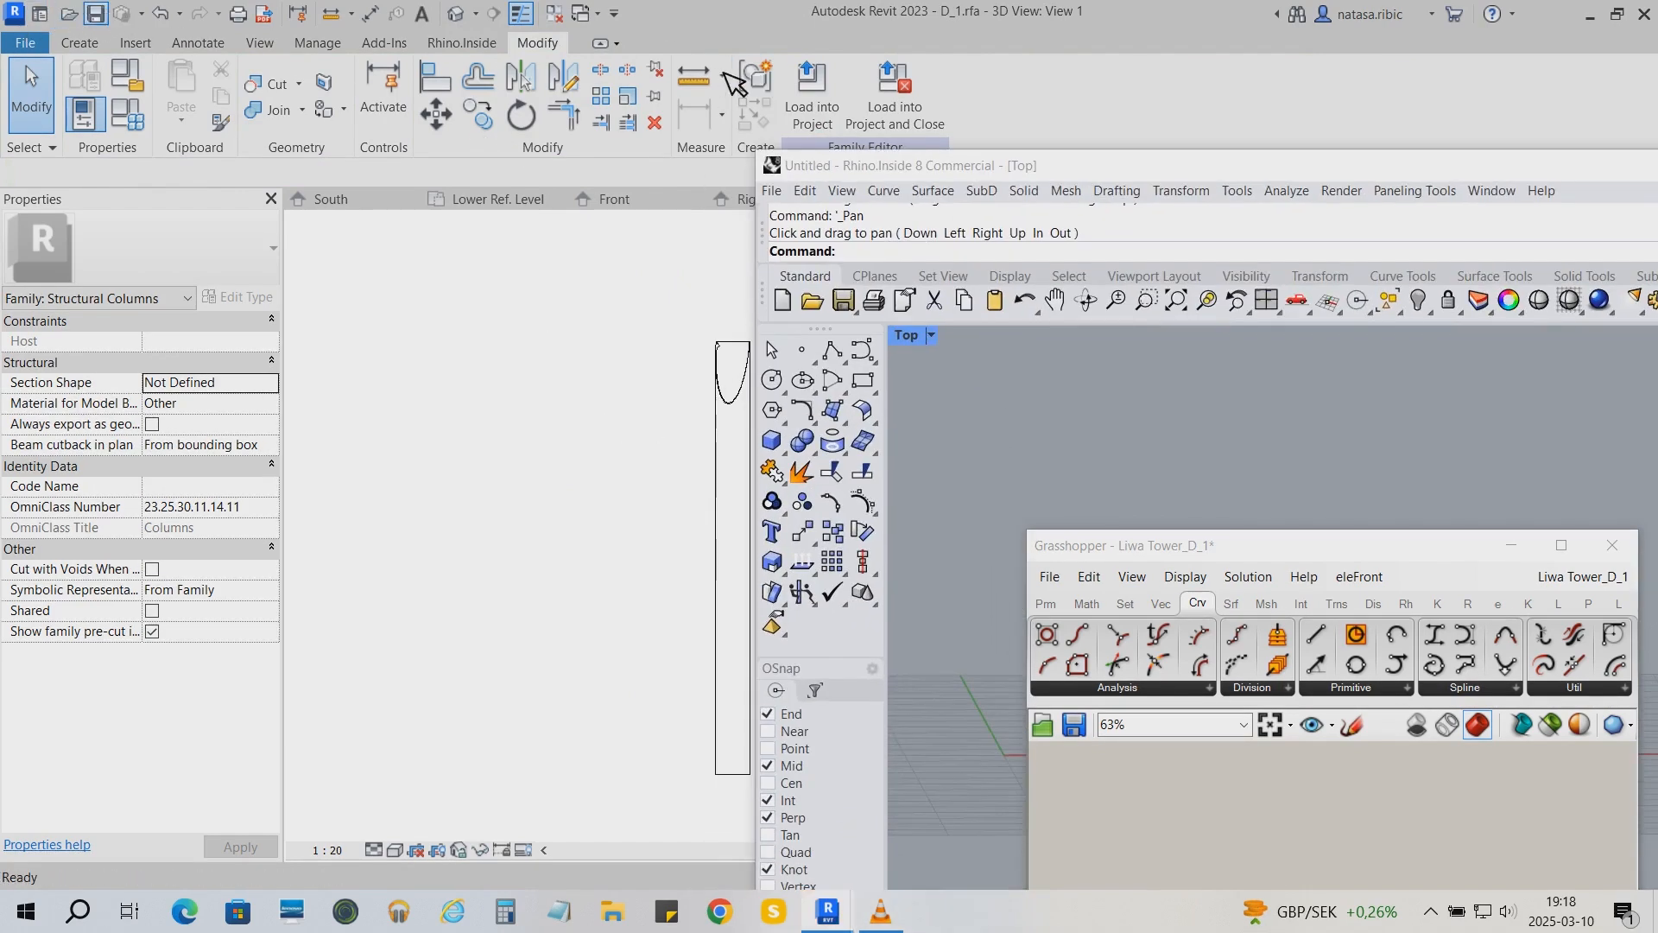
left_click(811, 96)
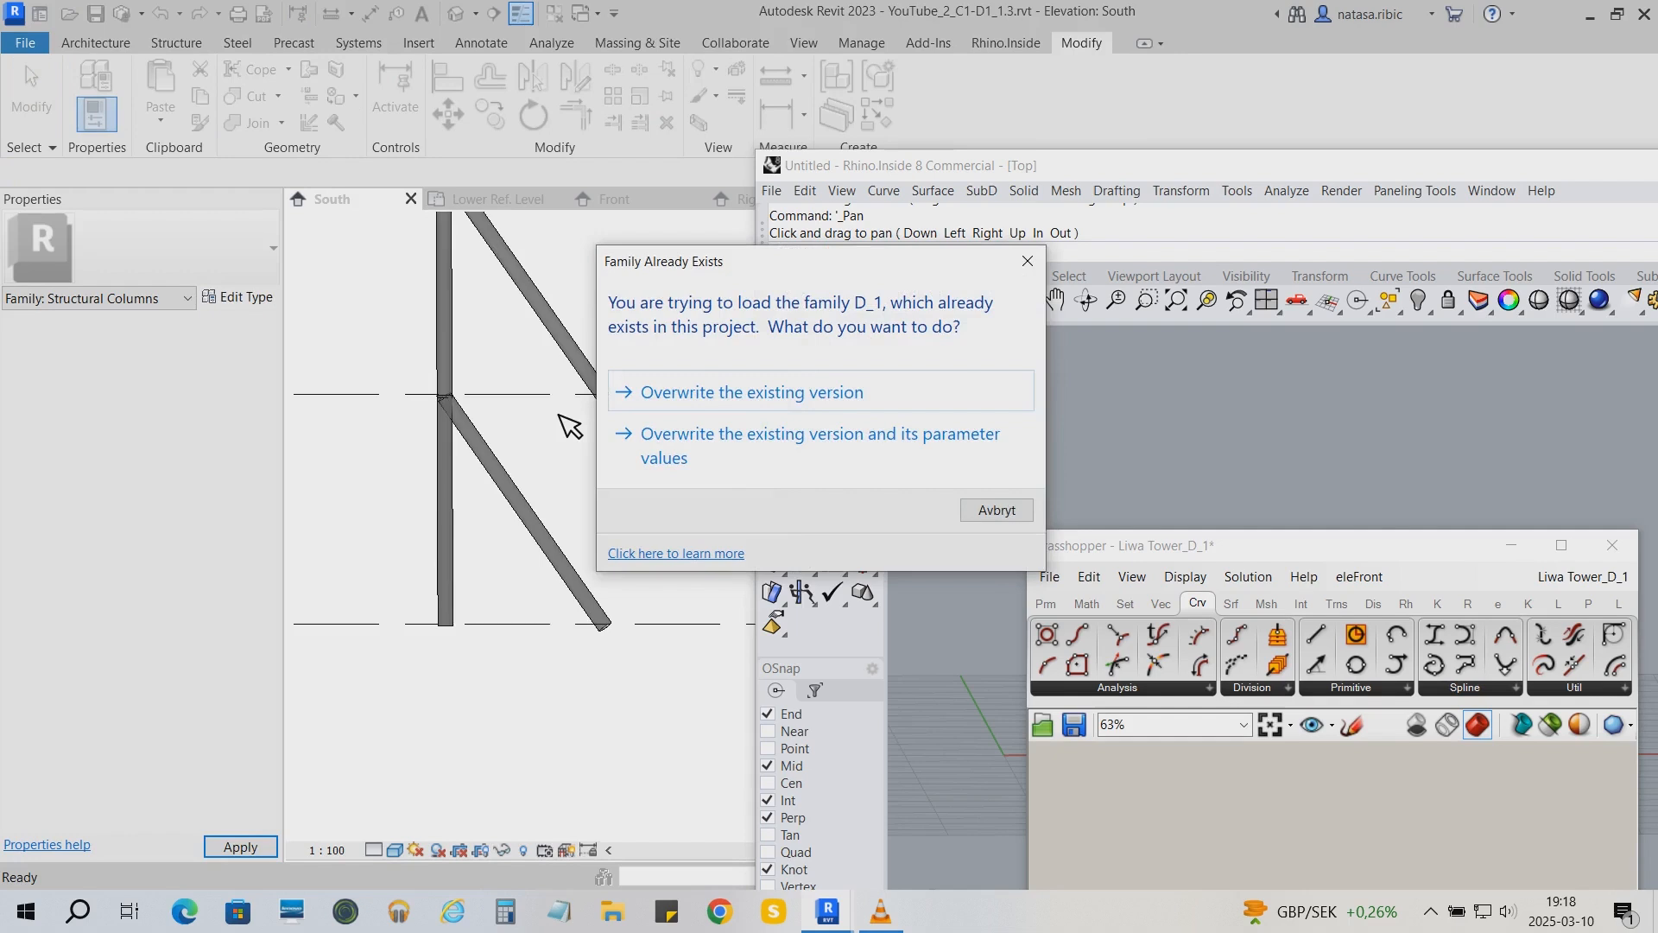
left_click(780, 395)
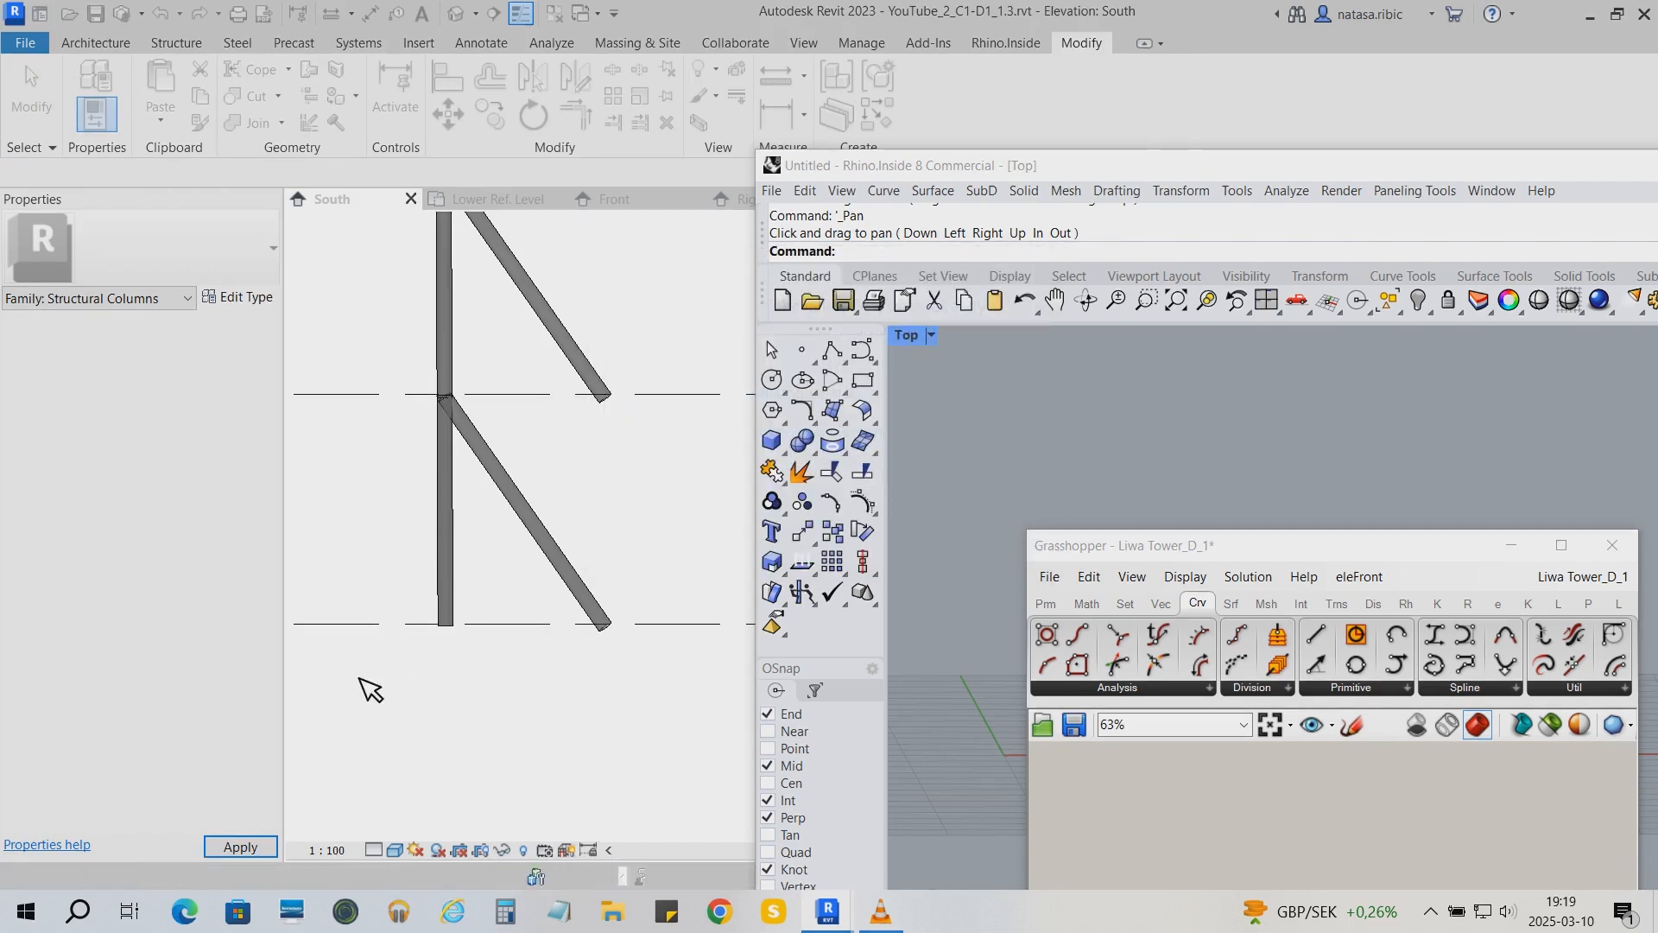
In Grasshopper, add a Curve parameter near the Diagonal group and feed it from the Vertical line component
left_click_drag(1217, 539, 1173, 263)
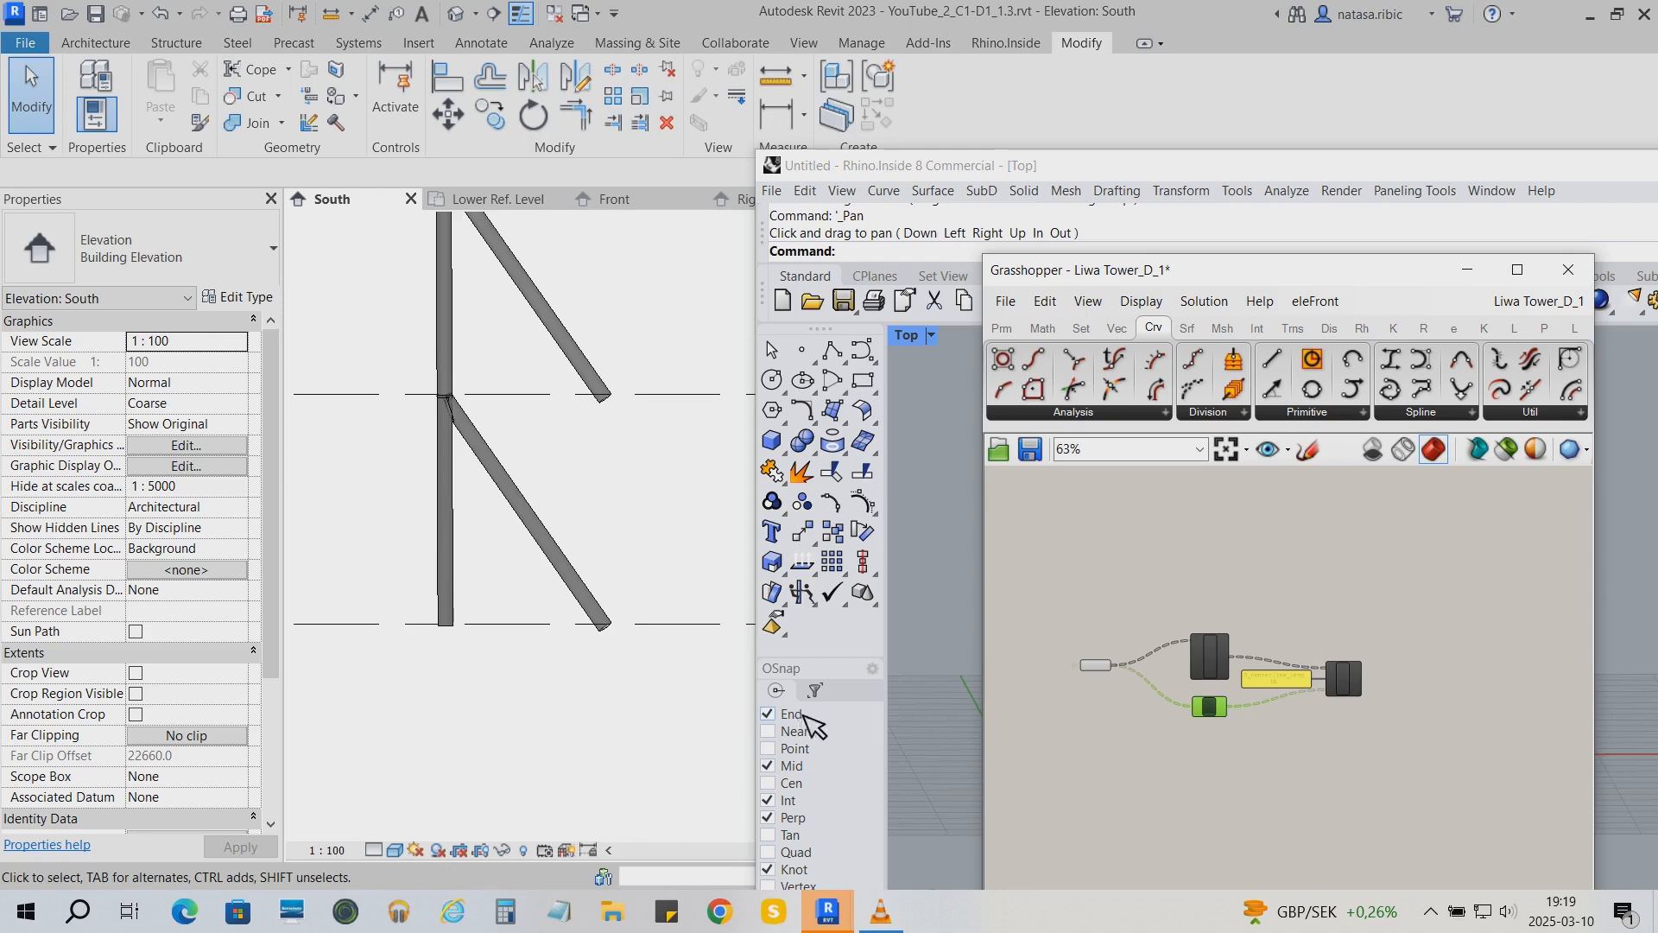
scroll(1226, 663, "down", 3)
right_click_drag(1017, 676, 1395, 783)
left_click(1004, 328)
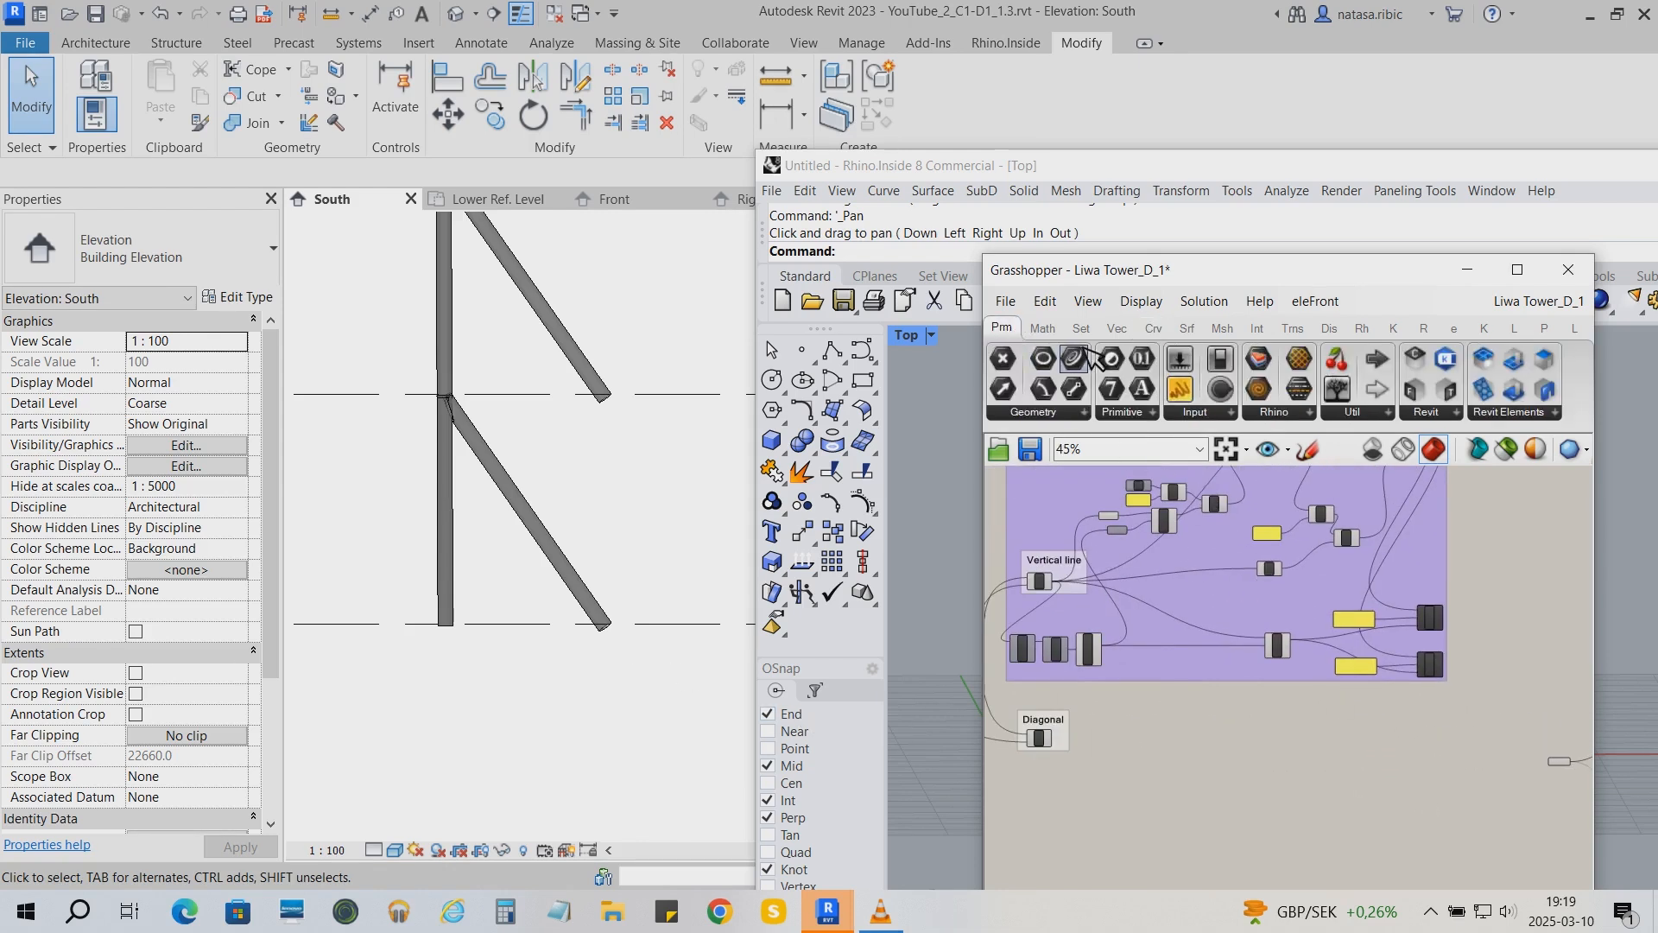
scroll(1071, 672, "up", 3)
left_click_drag(1047, 516, 1242, 787)
right_click_drag(1295, 834, 1242, 805)
Rename the new Curve parameter VerticalLine and set its wire display to Hidden
right_click(1195, 743)
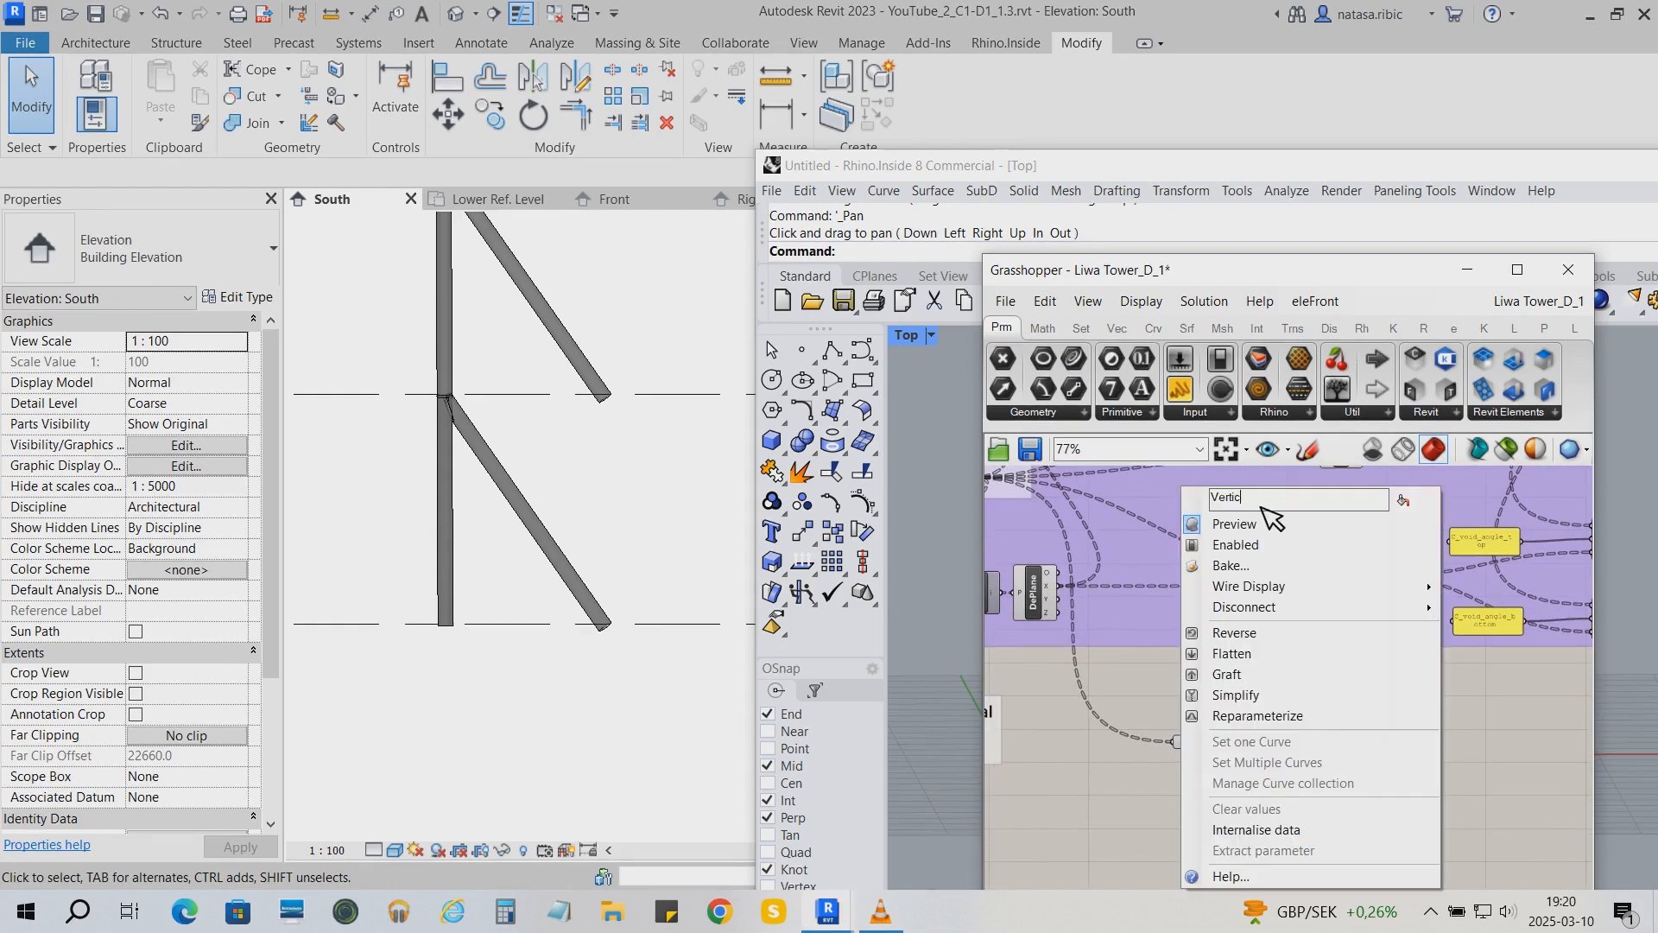
type("VerticalLine")
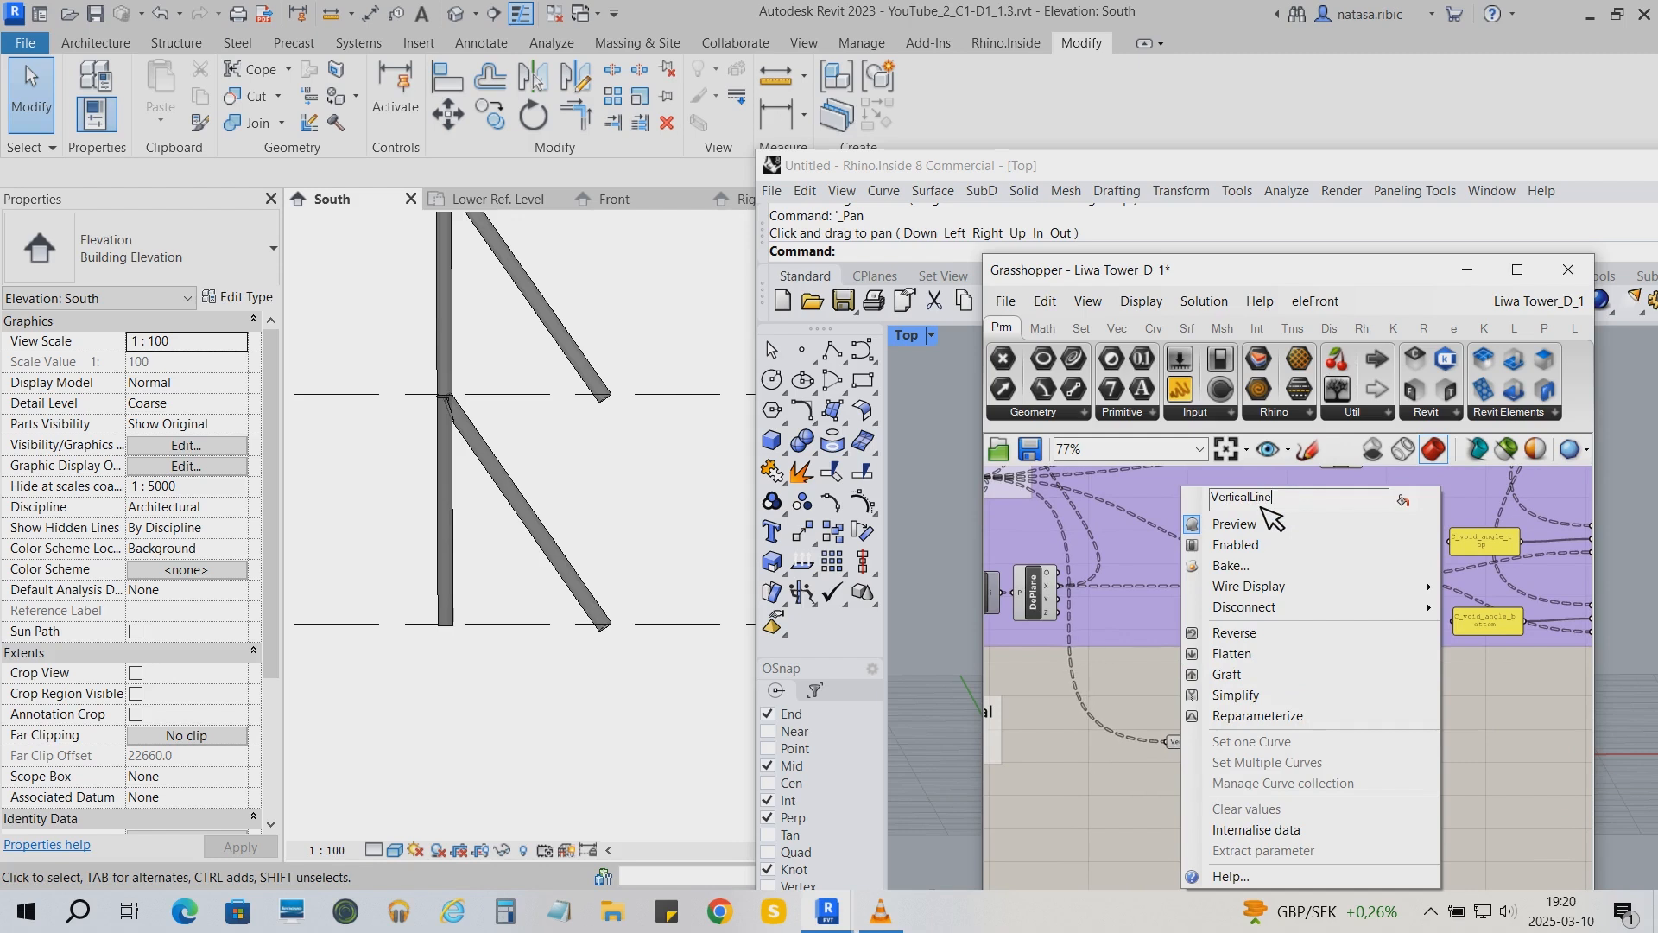
mouse_move(1252, 589)
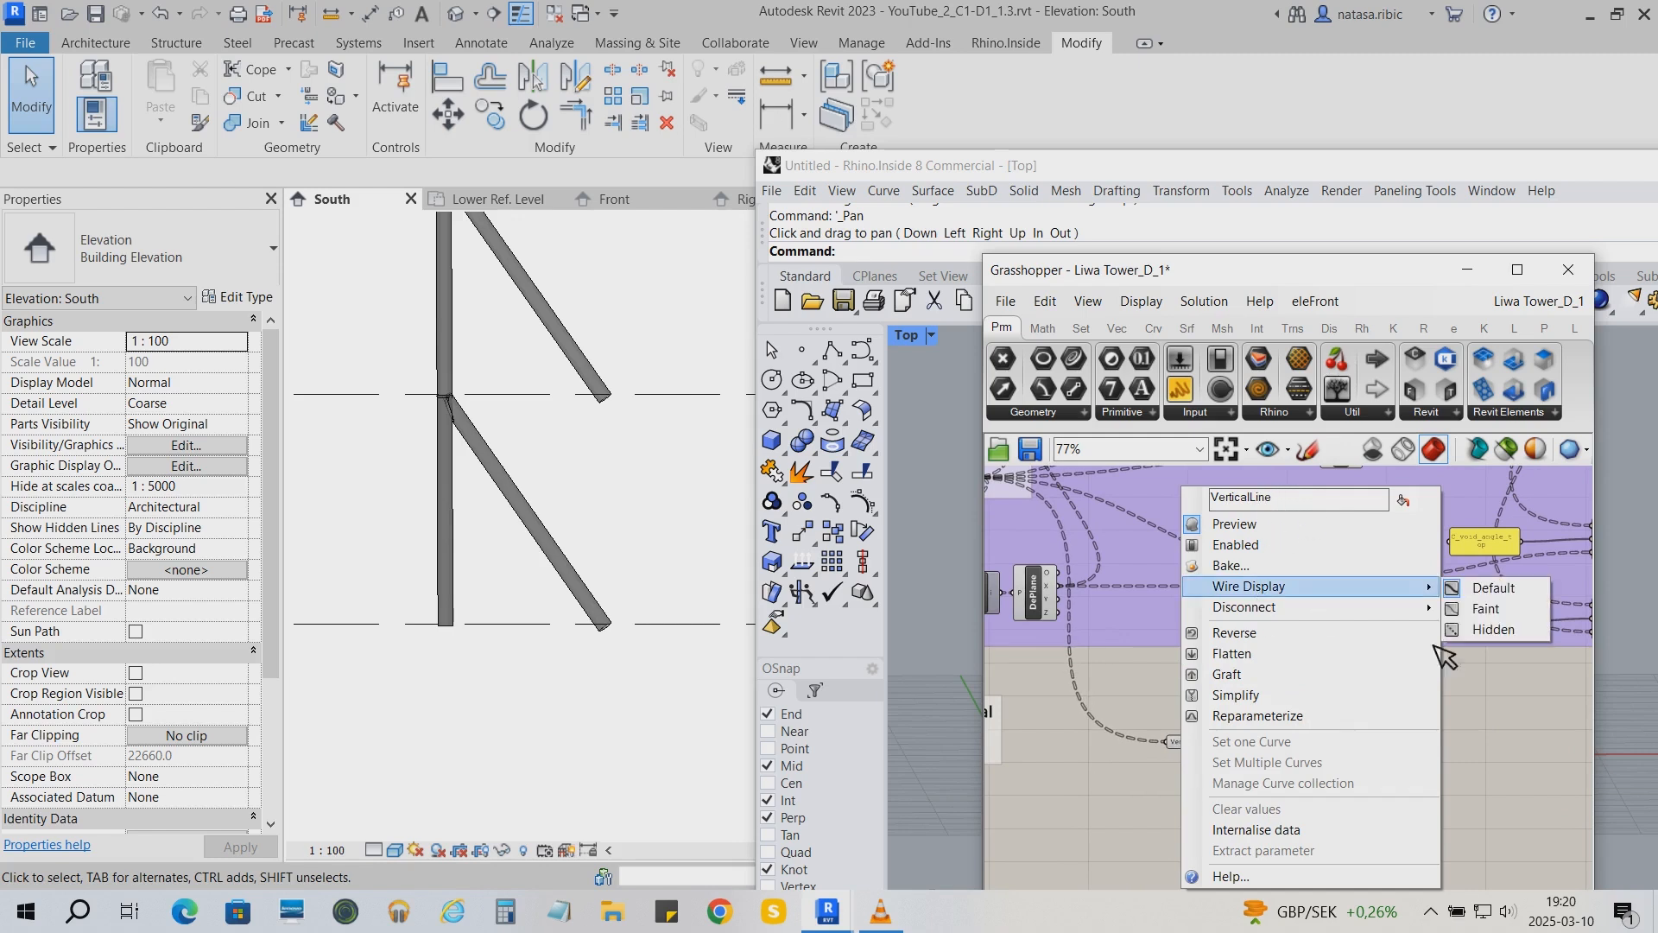
left_click(1494, 631)
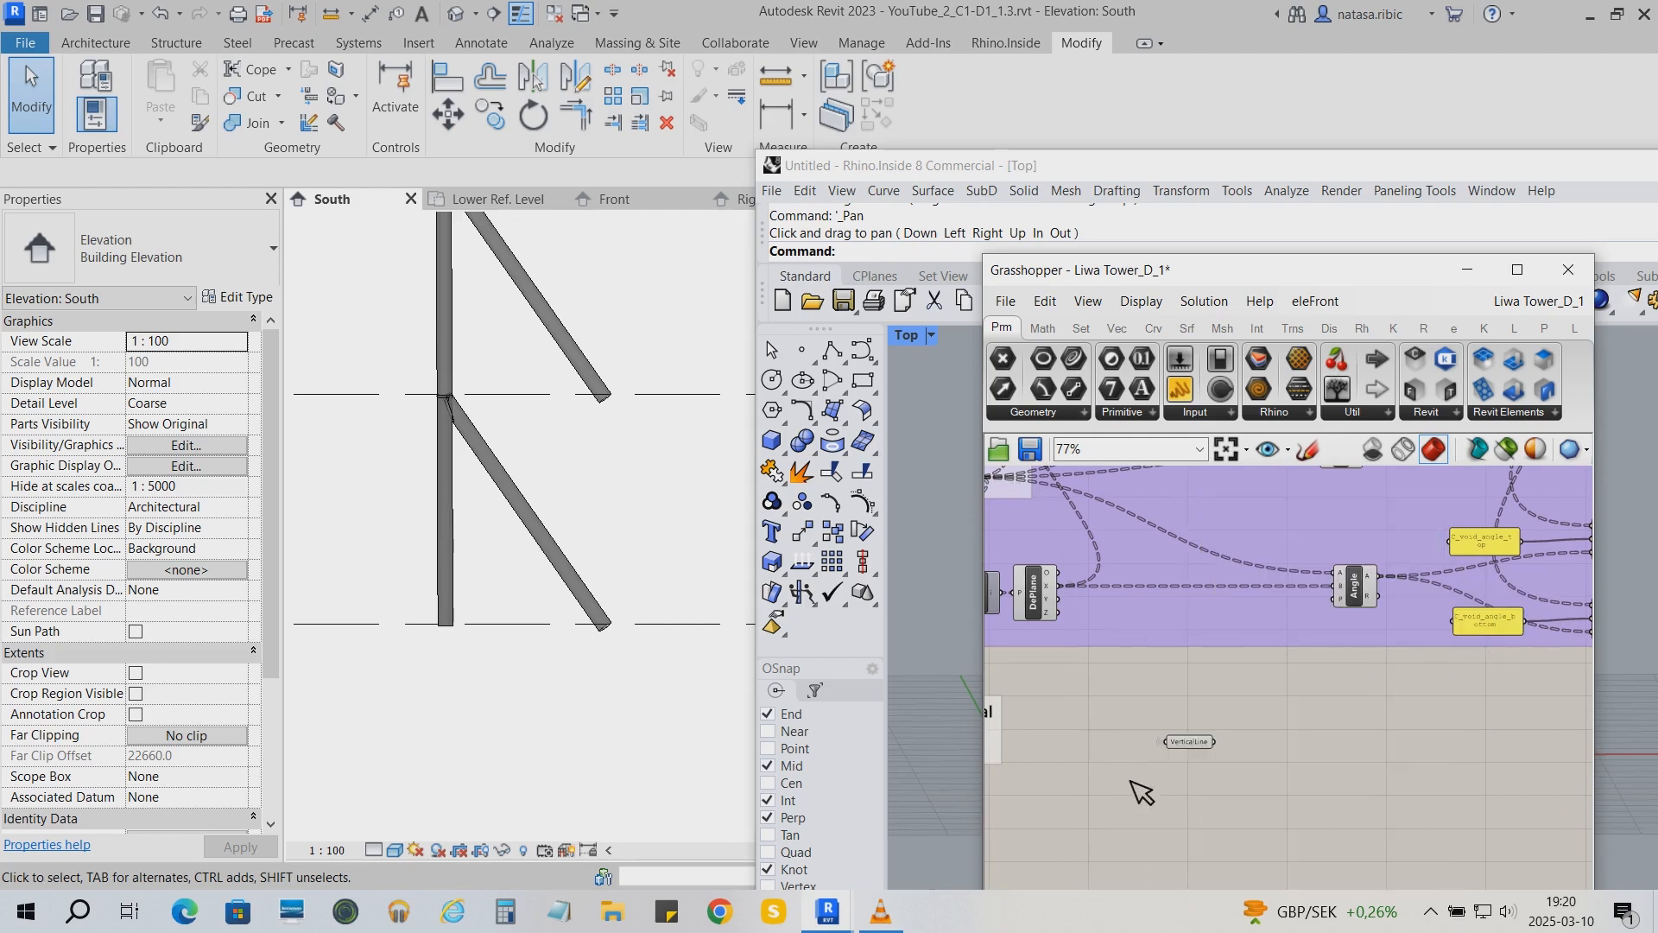
Place VerticalLine beside the diagonal column components and add an Angle component with VerticalLine as A and Diagonal as B
scroll(1097, 743, "down", 5)
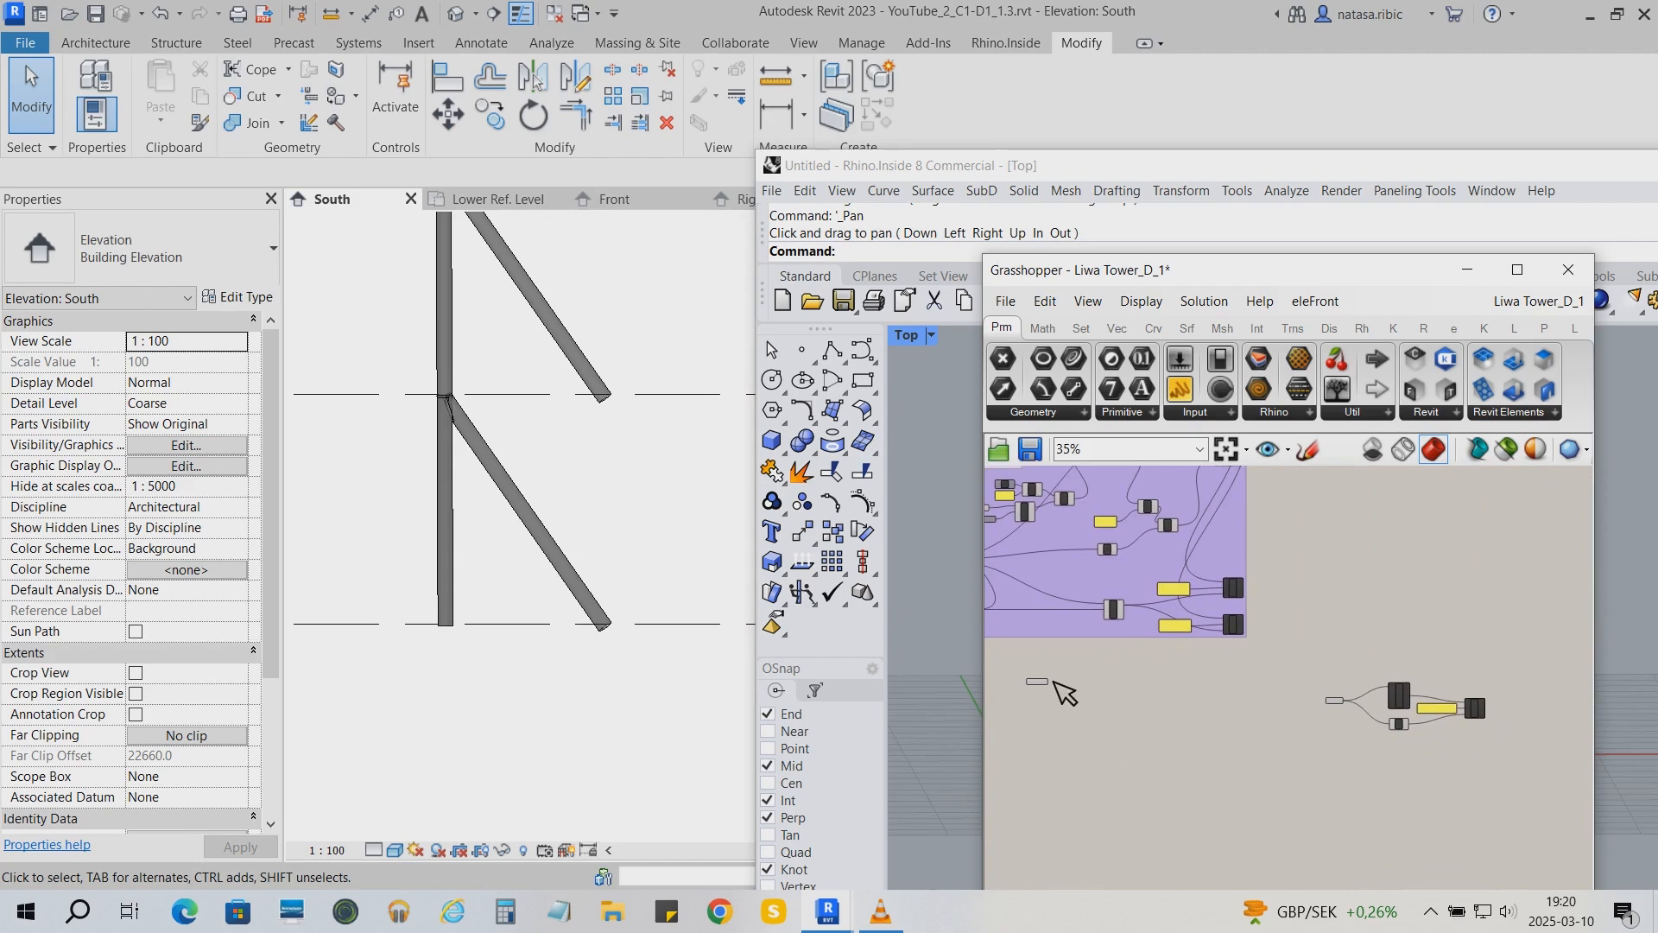
scroll(1321, 812, "up", 5)
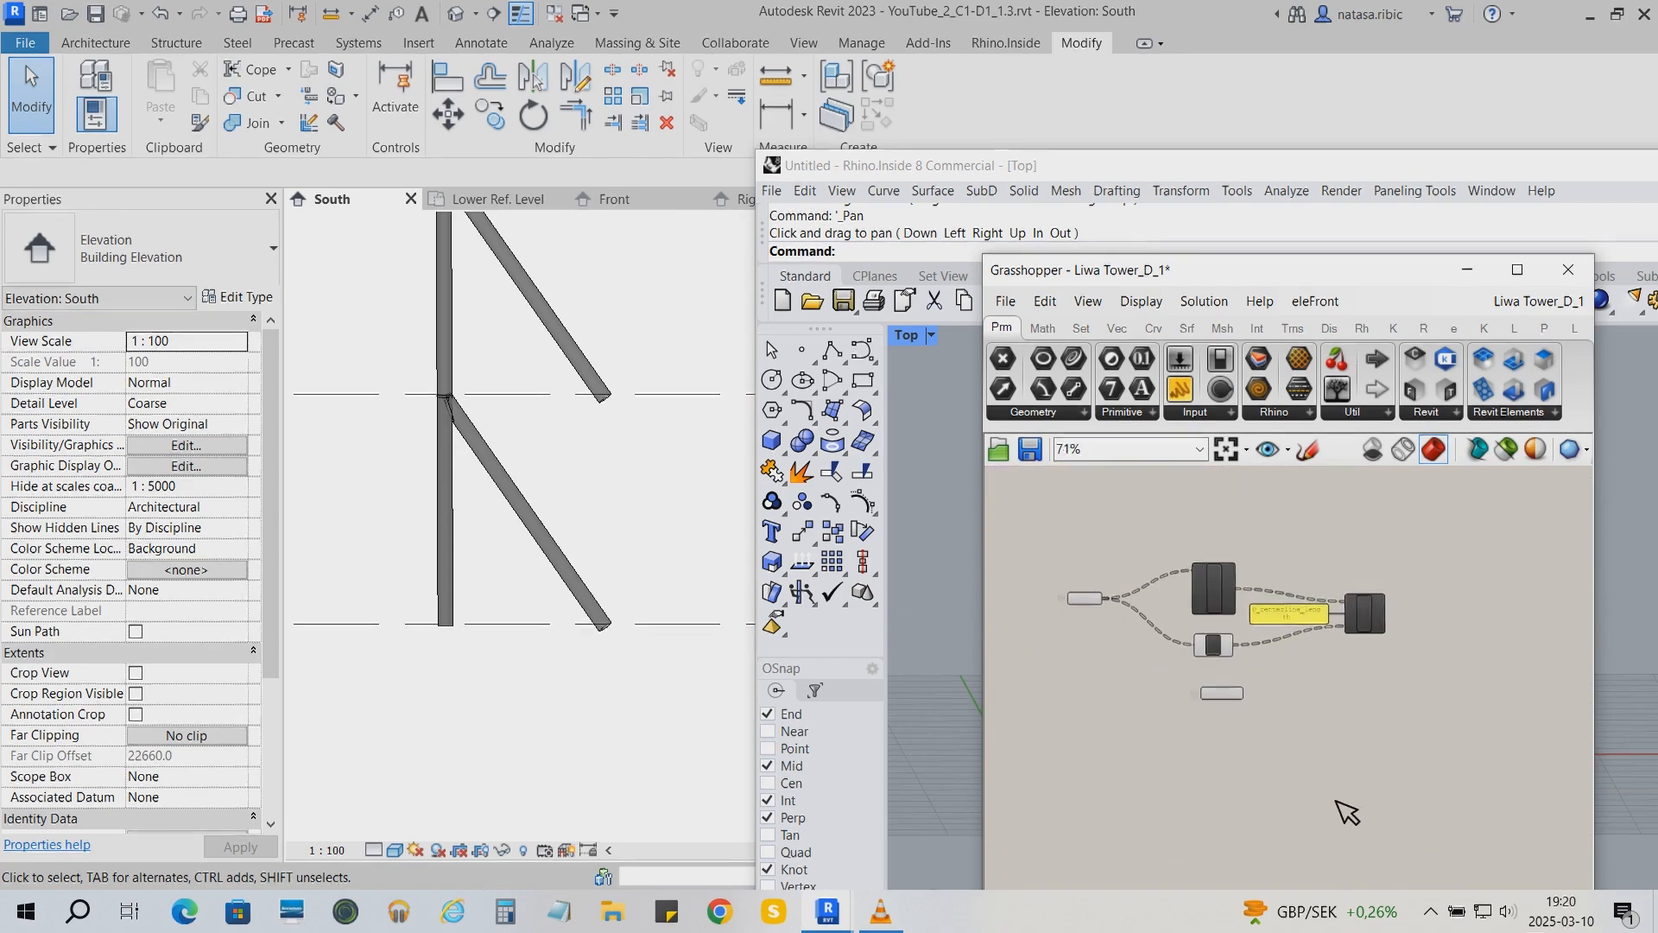
left_click(1121, 329)
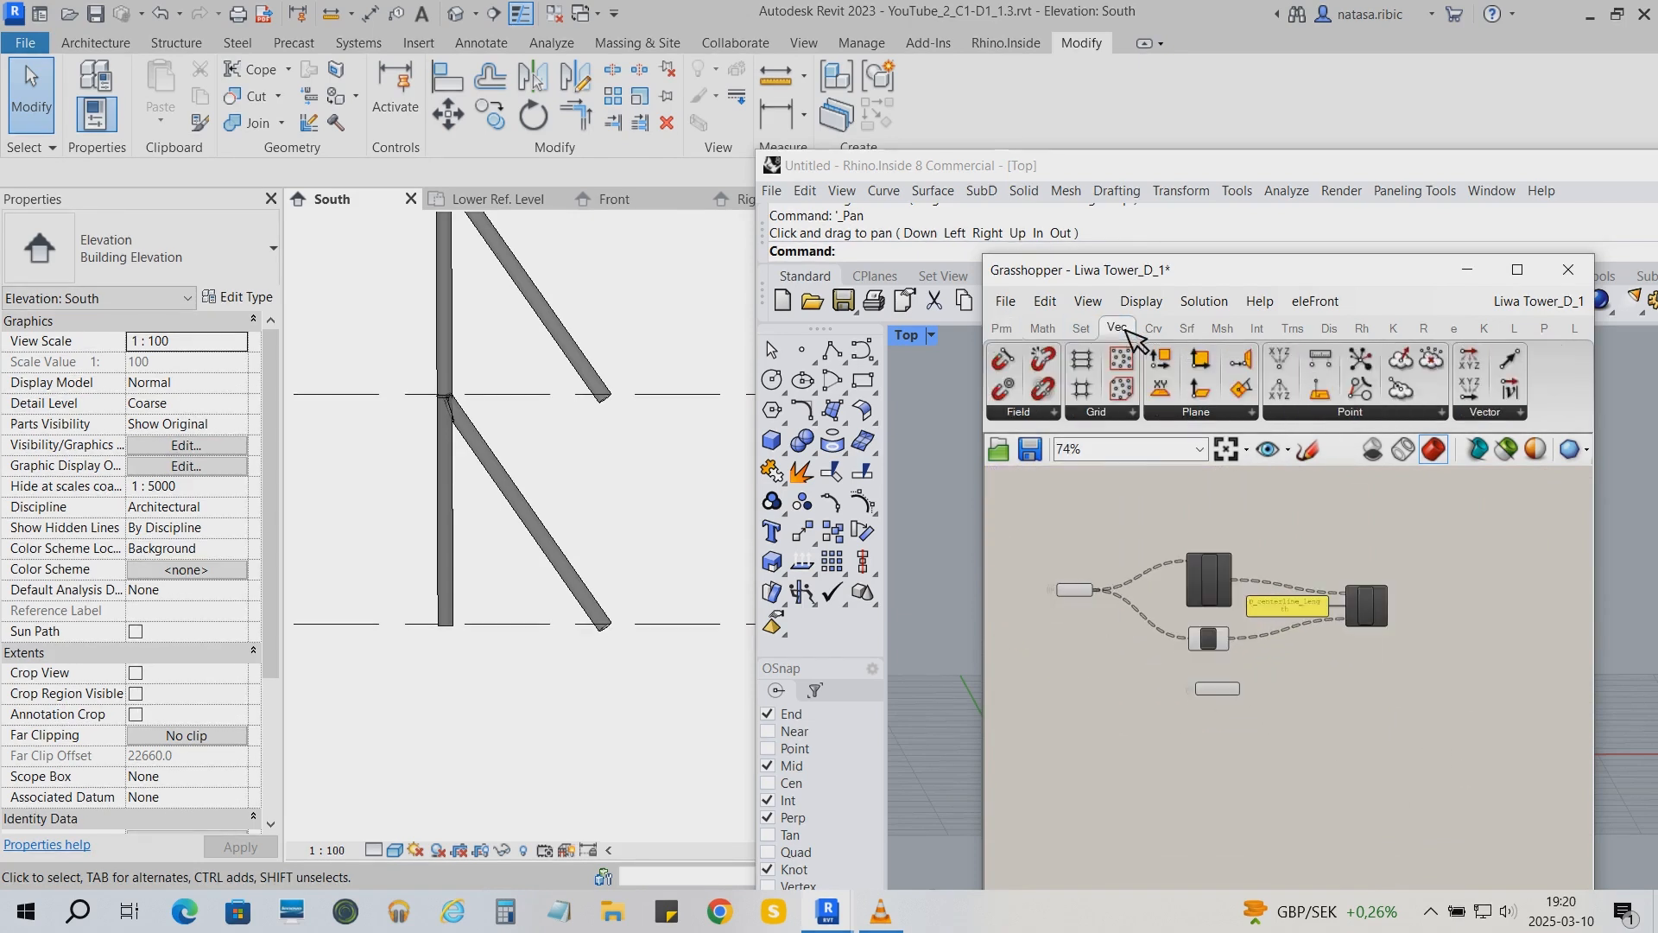
left_click(1509, 413)
left_click(1339, 704)
scroll(1204, 722, "up", 2)
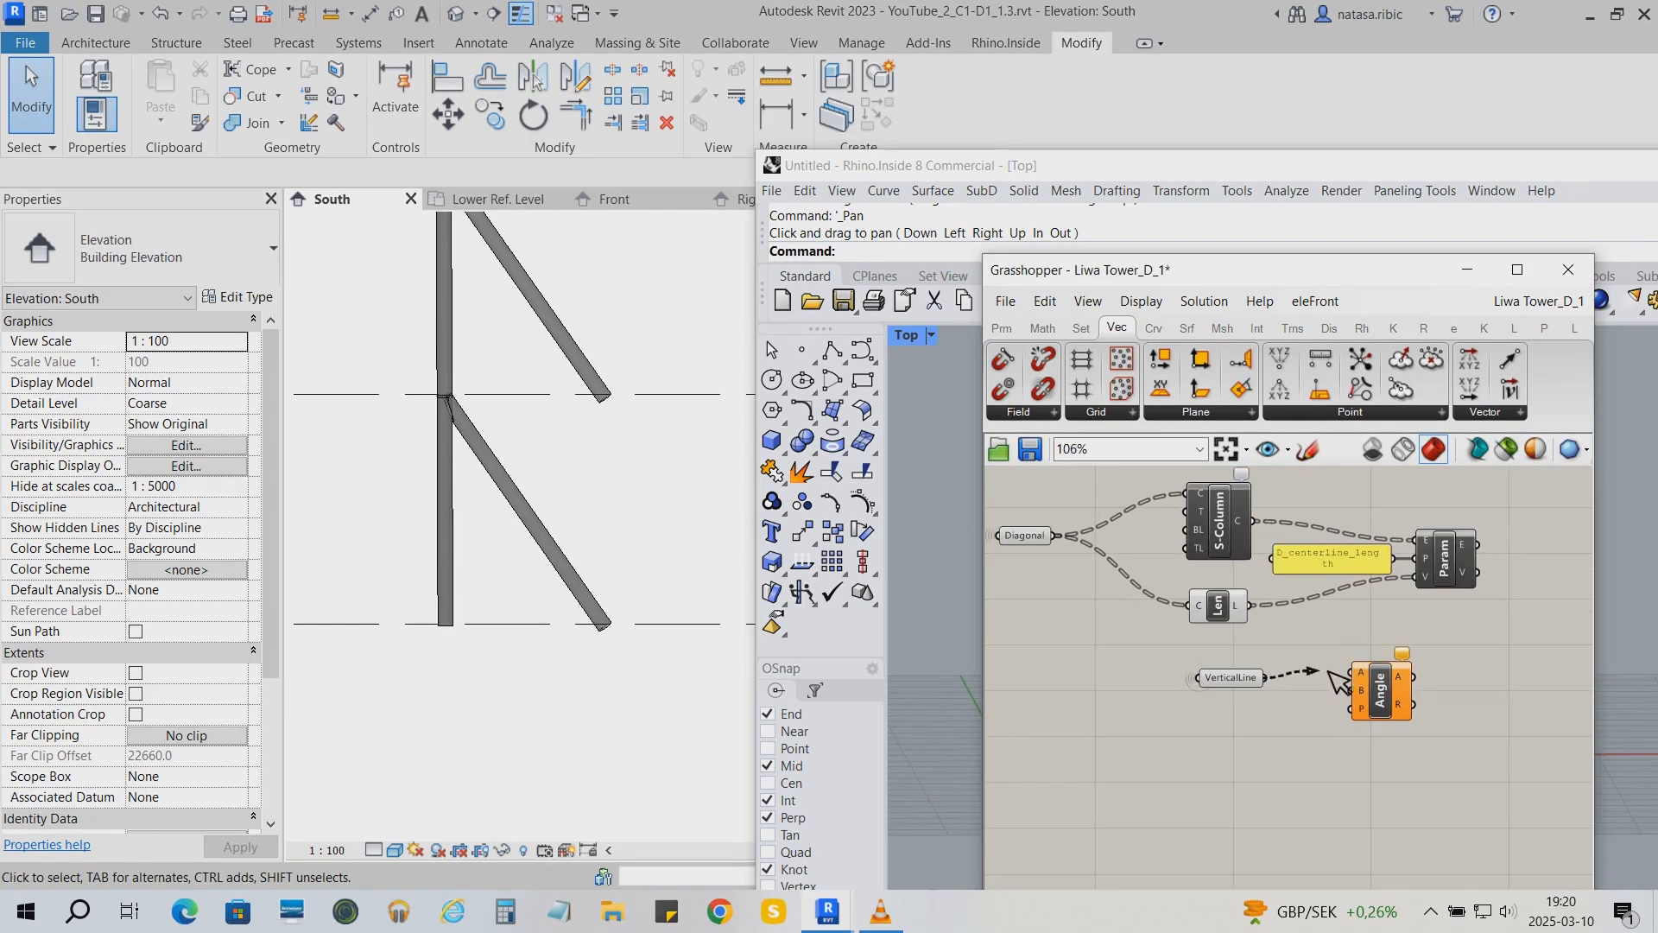
left_click_drag(1071, 537, 1354, 691)
right_click_drag(1359, 768, 1199, 683)
left_click_drag(1189, 672, 1037, 643)
left_click_drag(1256, 679, 1118, 682)
right_click_drag(1084, 779, 1138, 775)
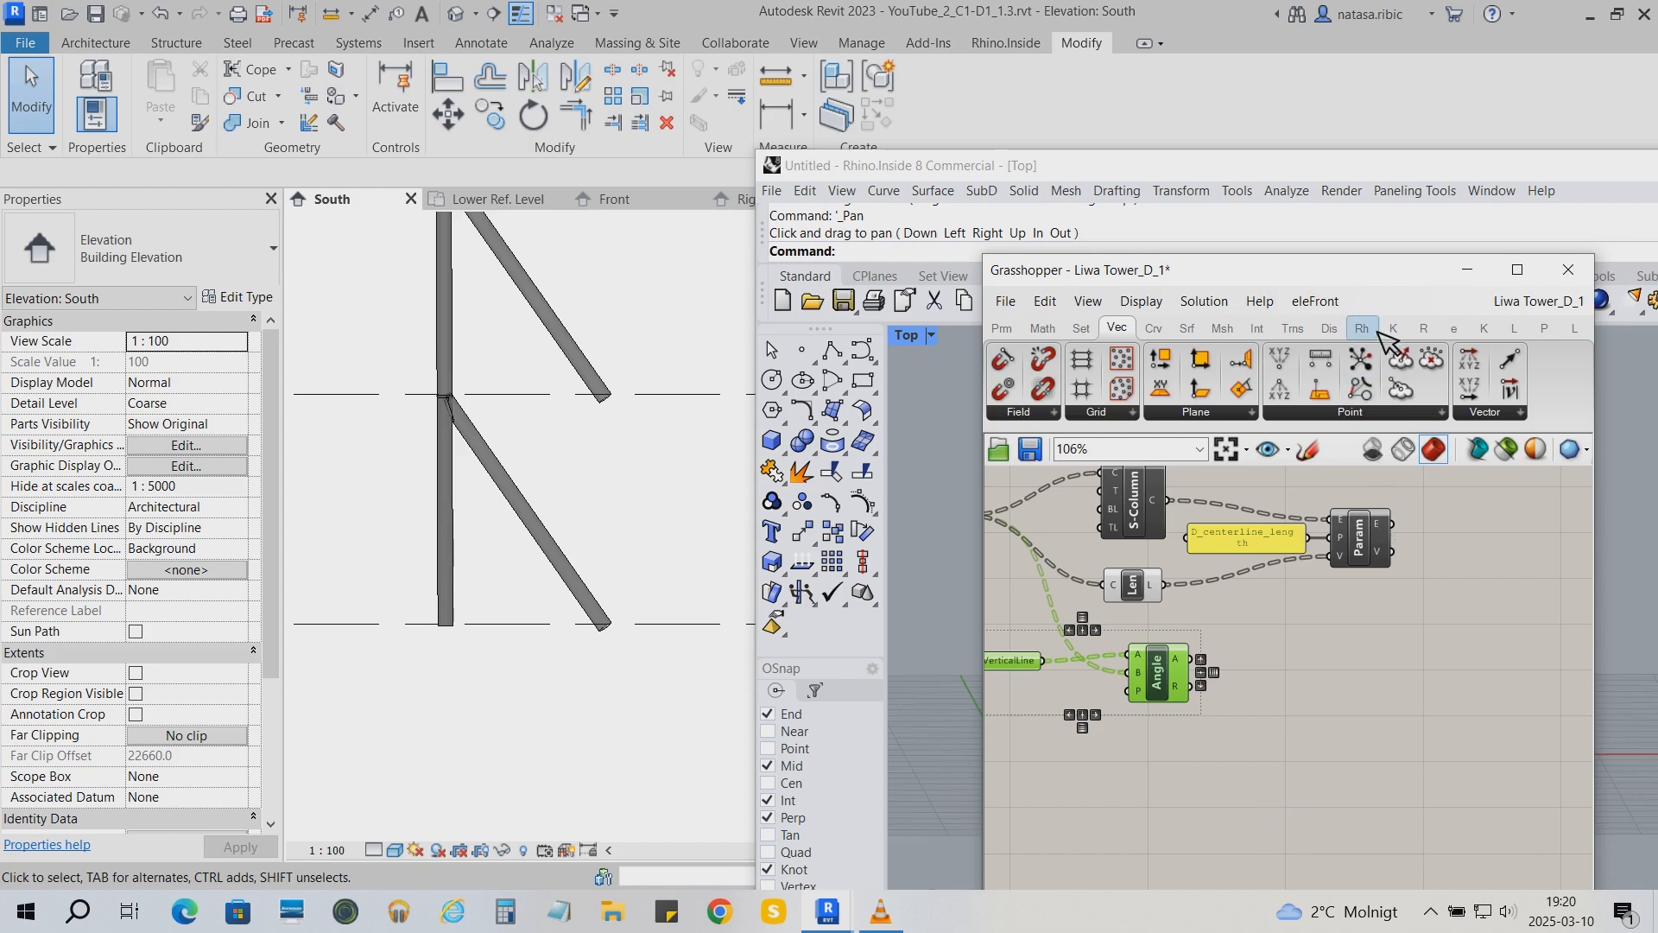
Add a second Element Parameter component and feed its element input from the structural column output
left_click(1424, 328)
left_click(1212, 413)
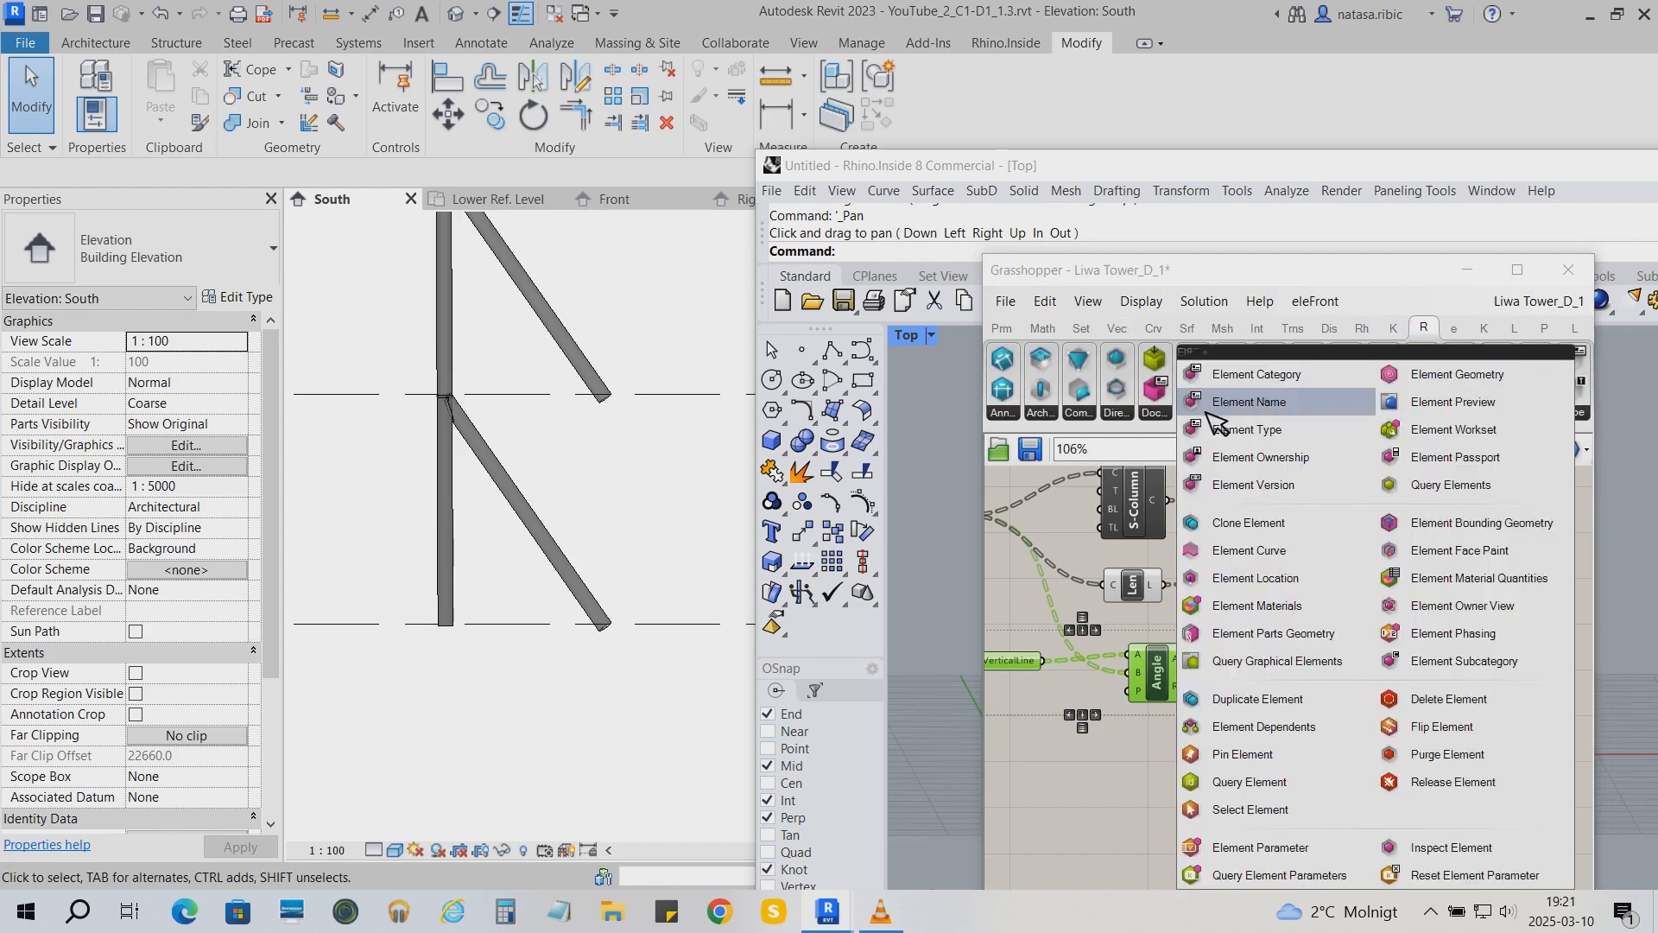
left_click(1372, 704)
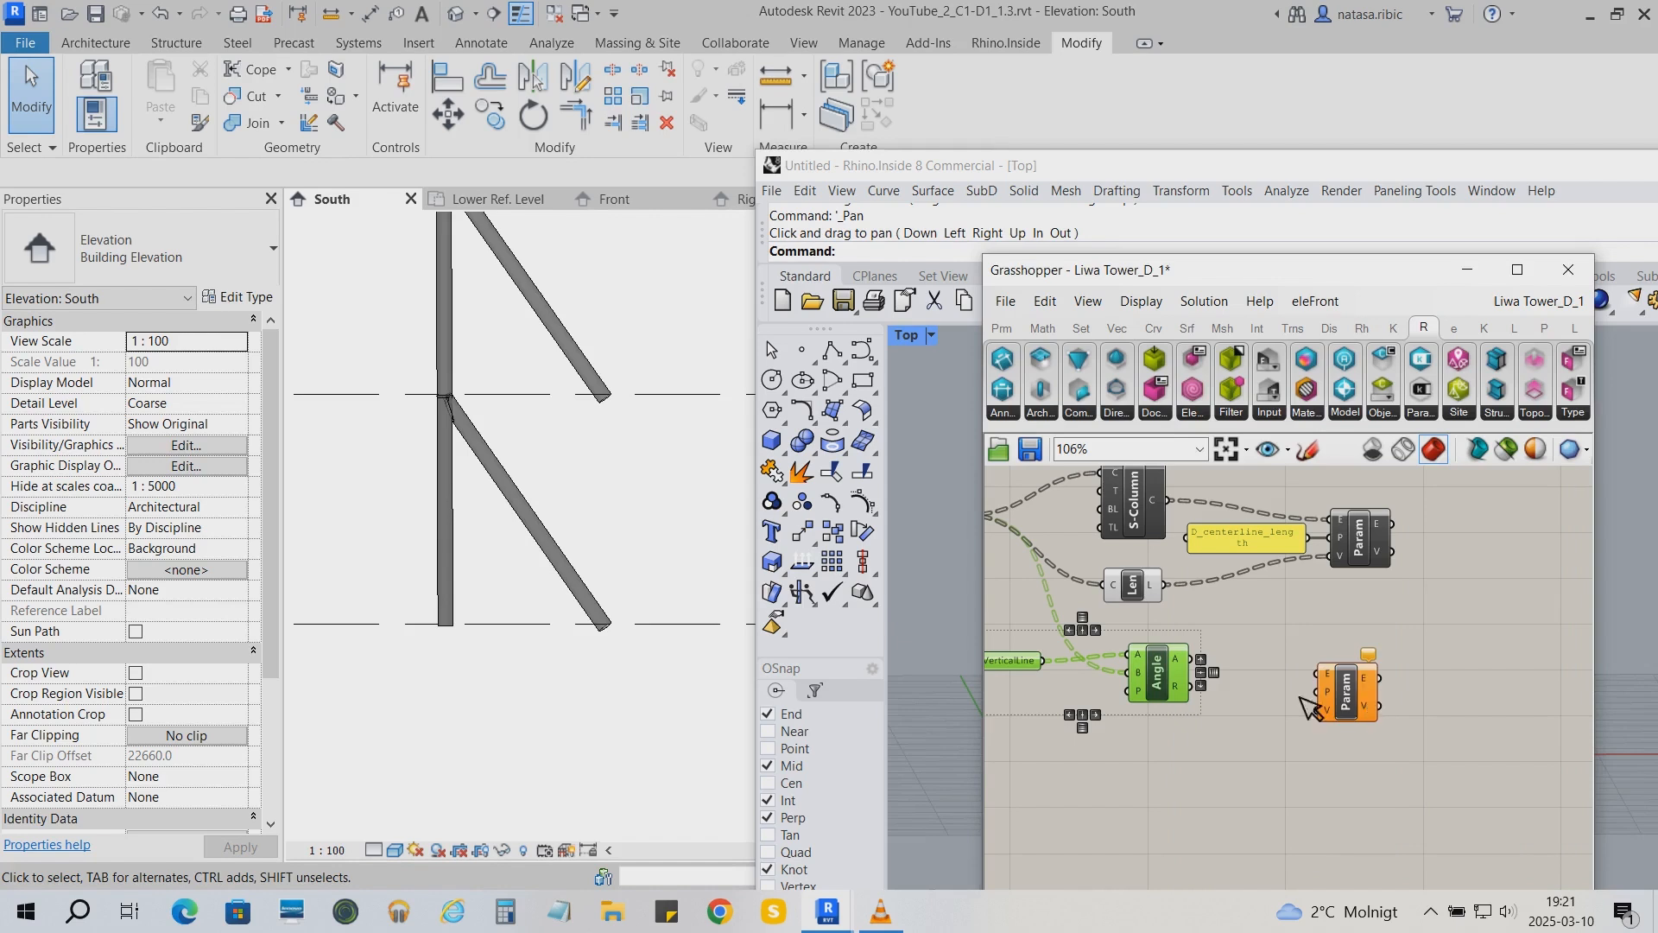
left_click_drag(1166, 499, 1319, 674)
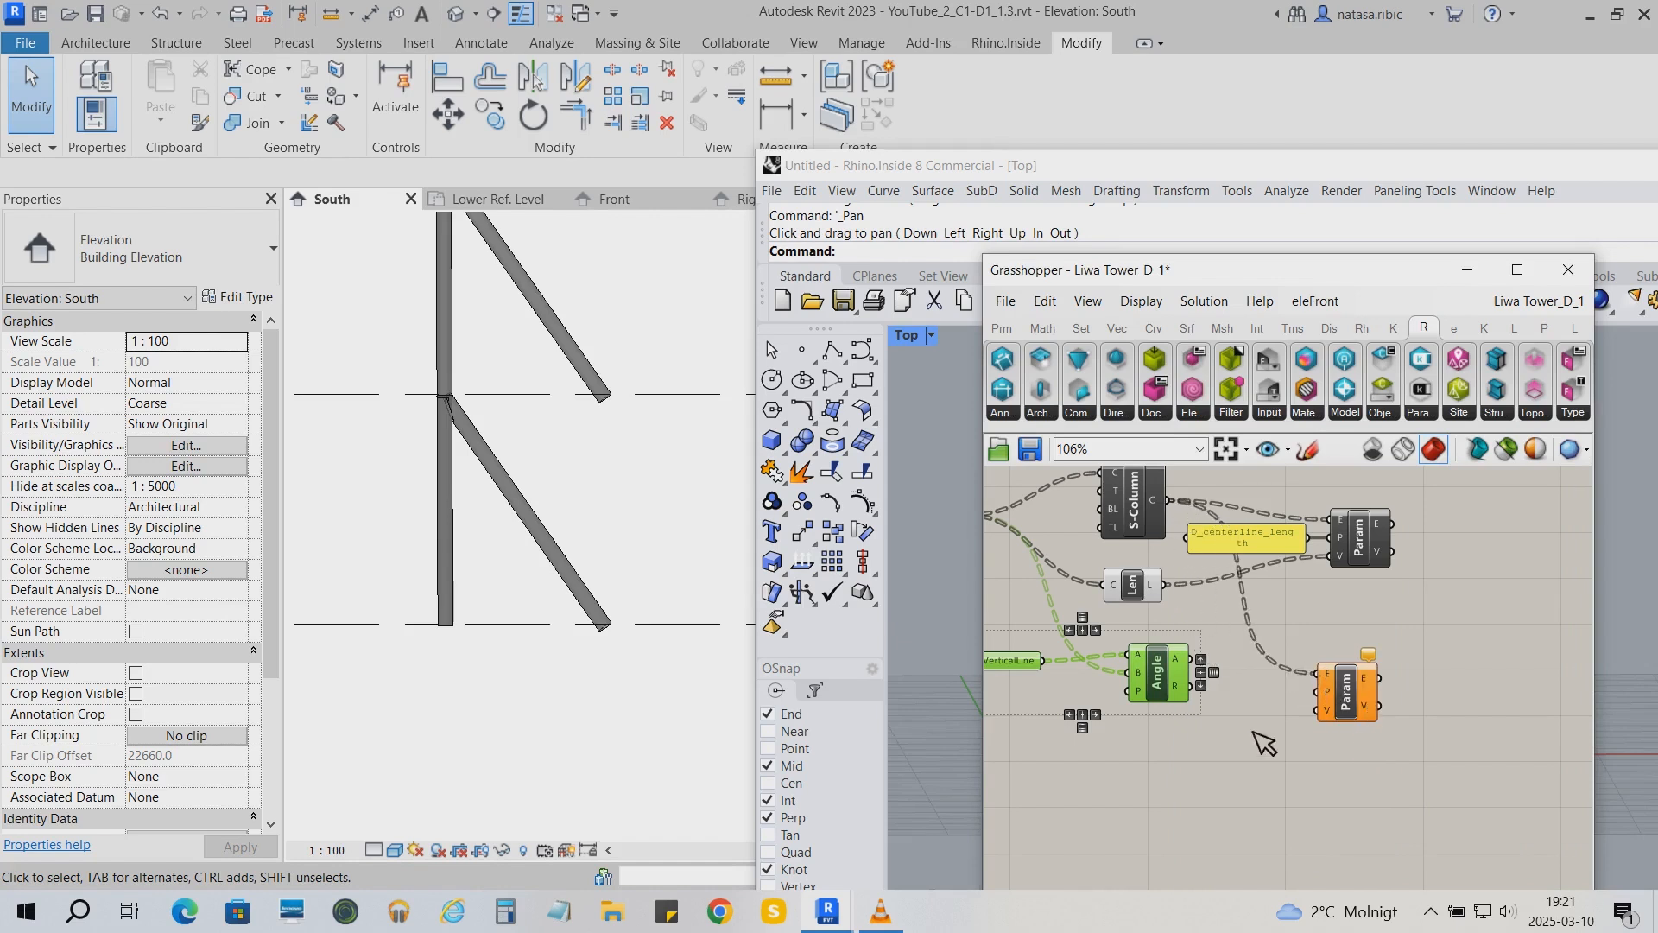
Add a panel reading D_void_tube as the second Element Parameter's name and wire the computed angle into its value input
left_click(1004, 333)
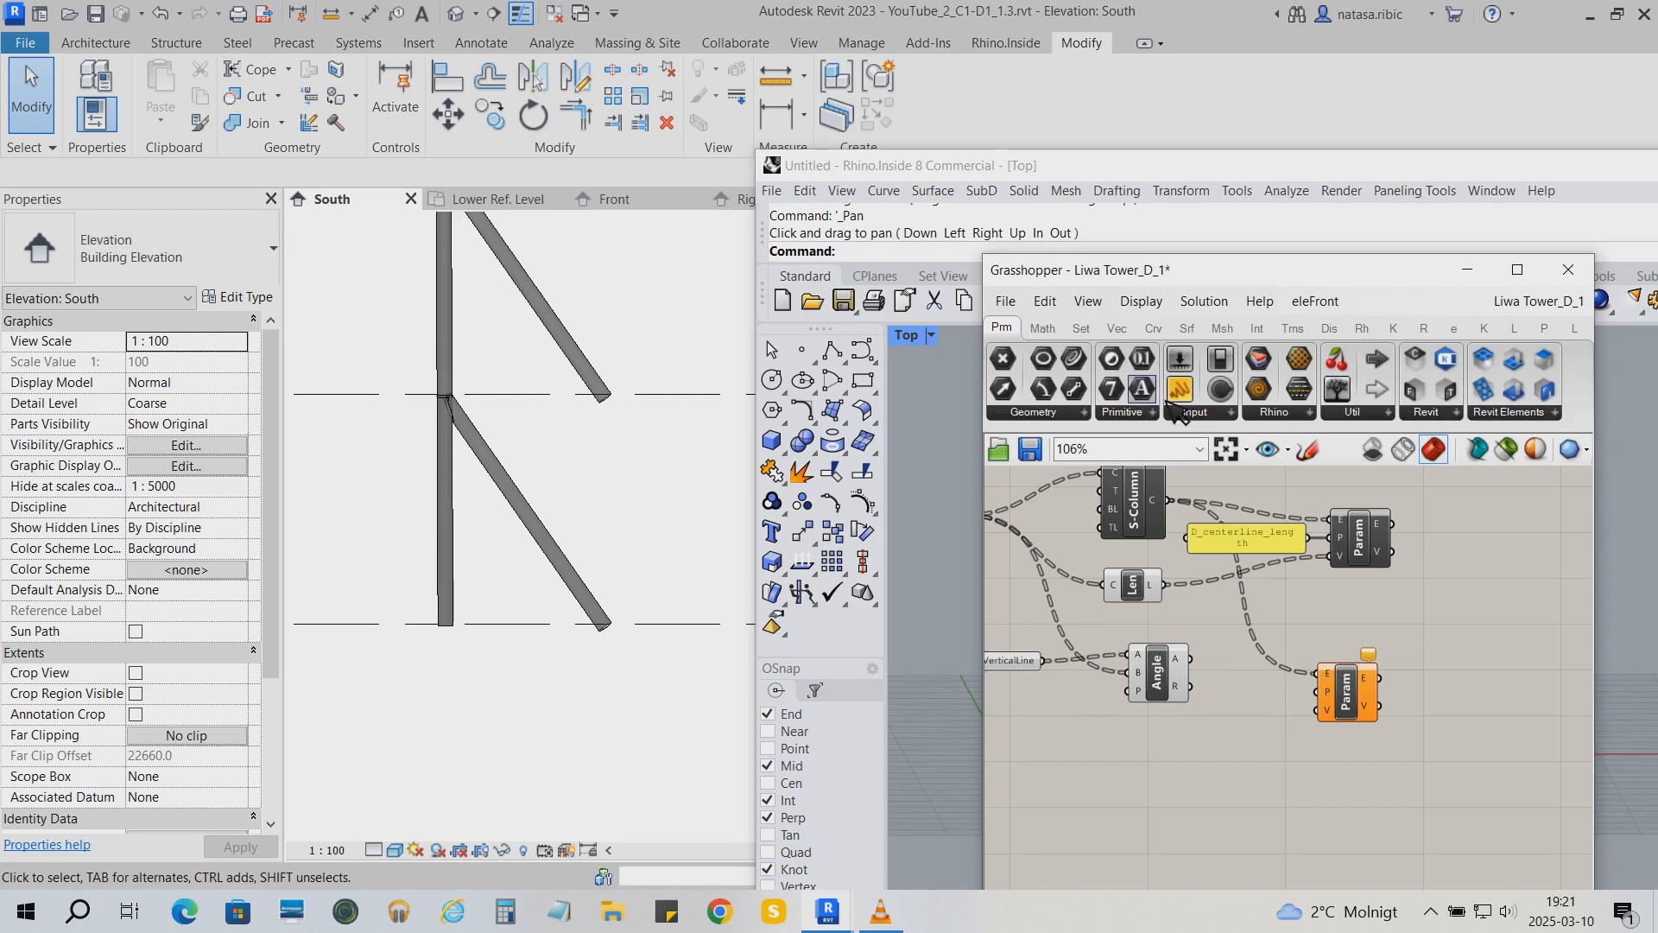
left_click_drag(1180, 388, 1235, 740)
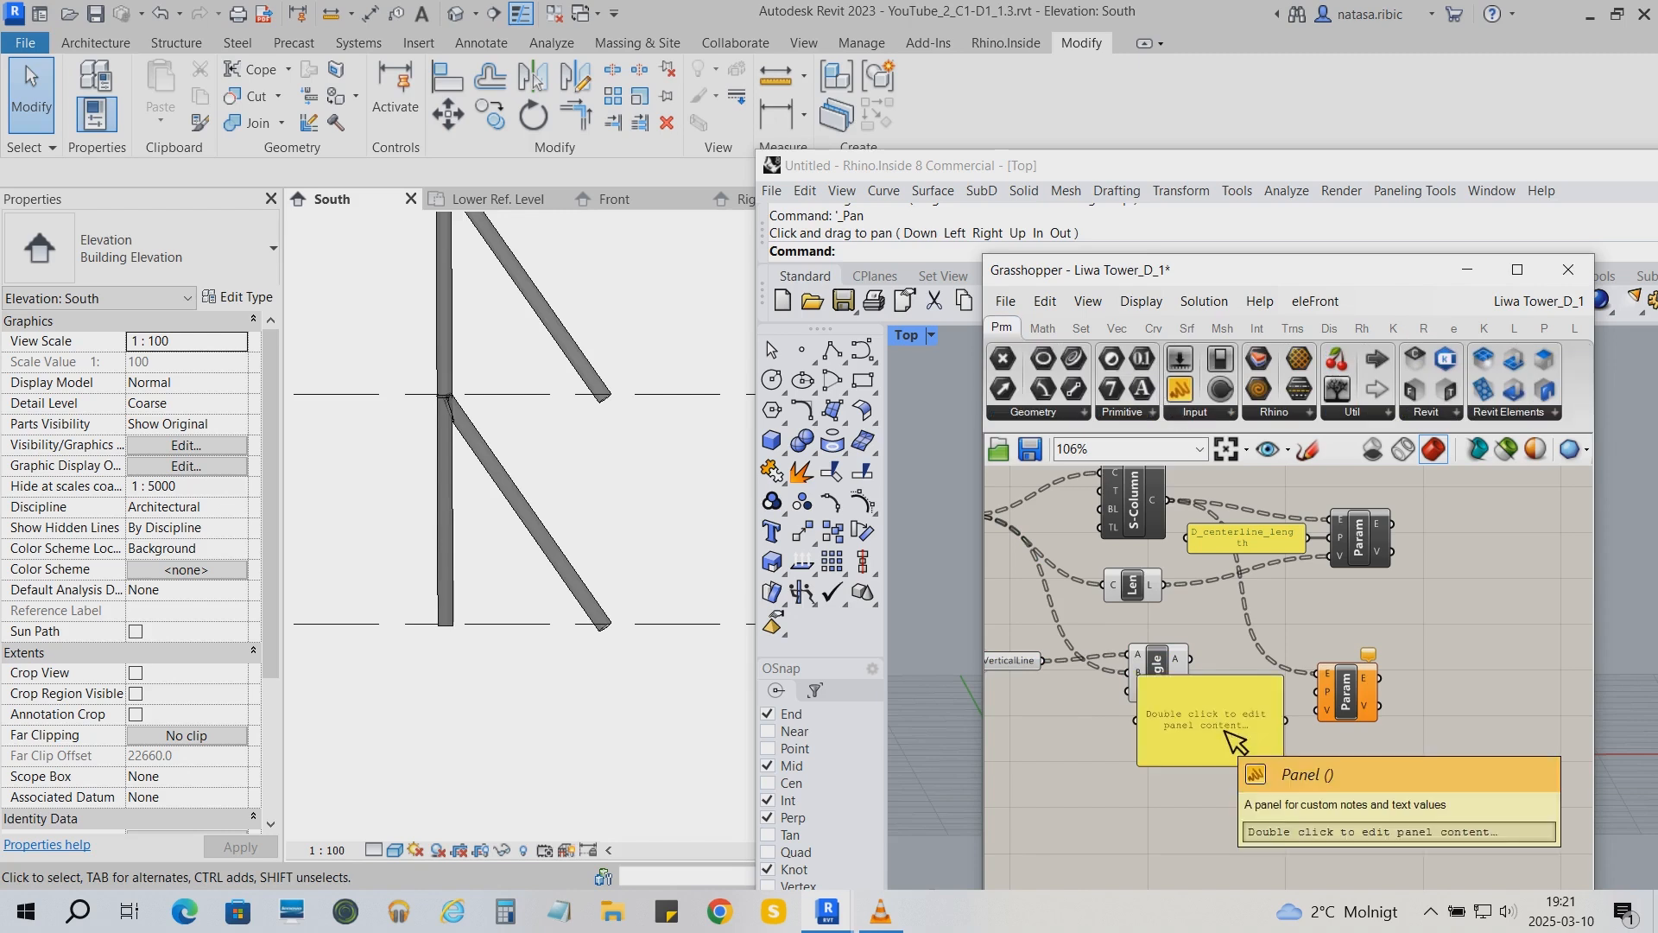
double_click(1252, 739)
type("D_void_tube")
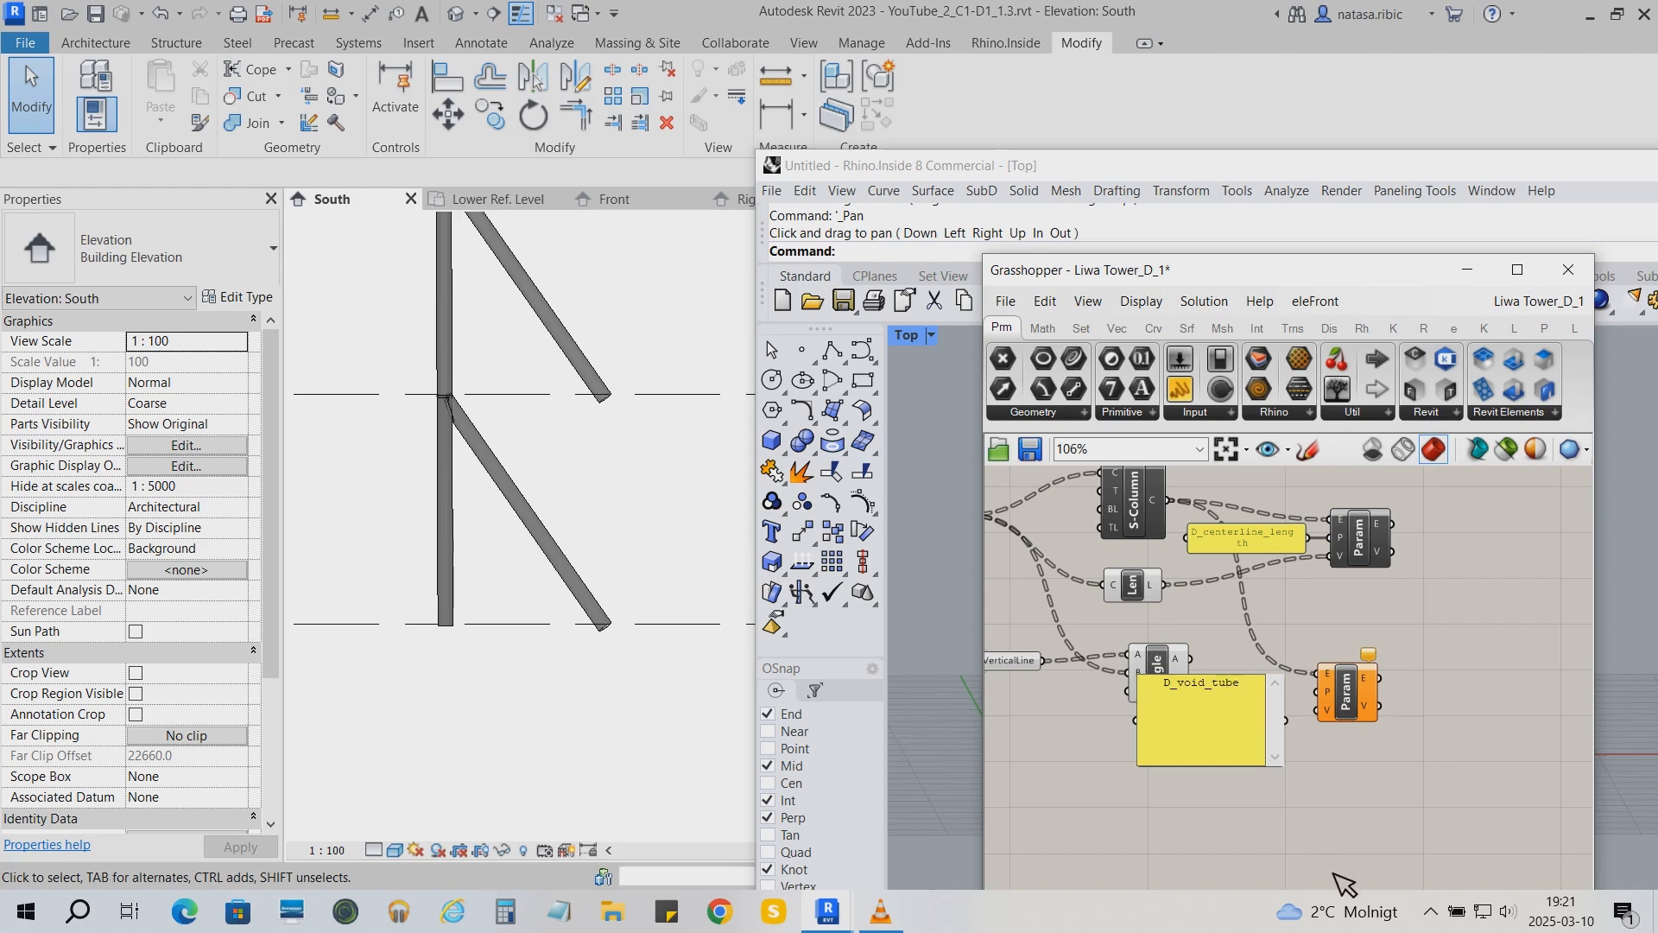
left_click(1332, 868)
left_click_drag(1282, 763, 1295, 691)
left_click_drag(1170, 658, 1316, 710)
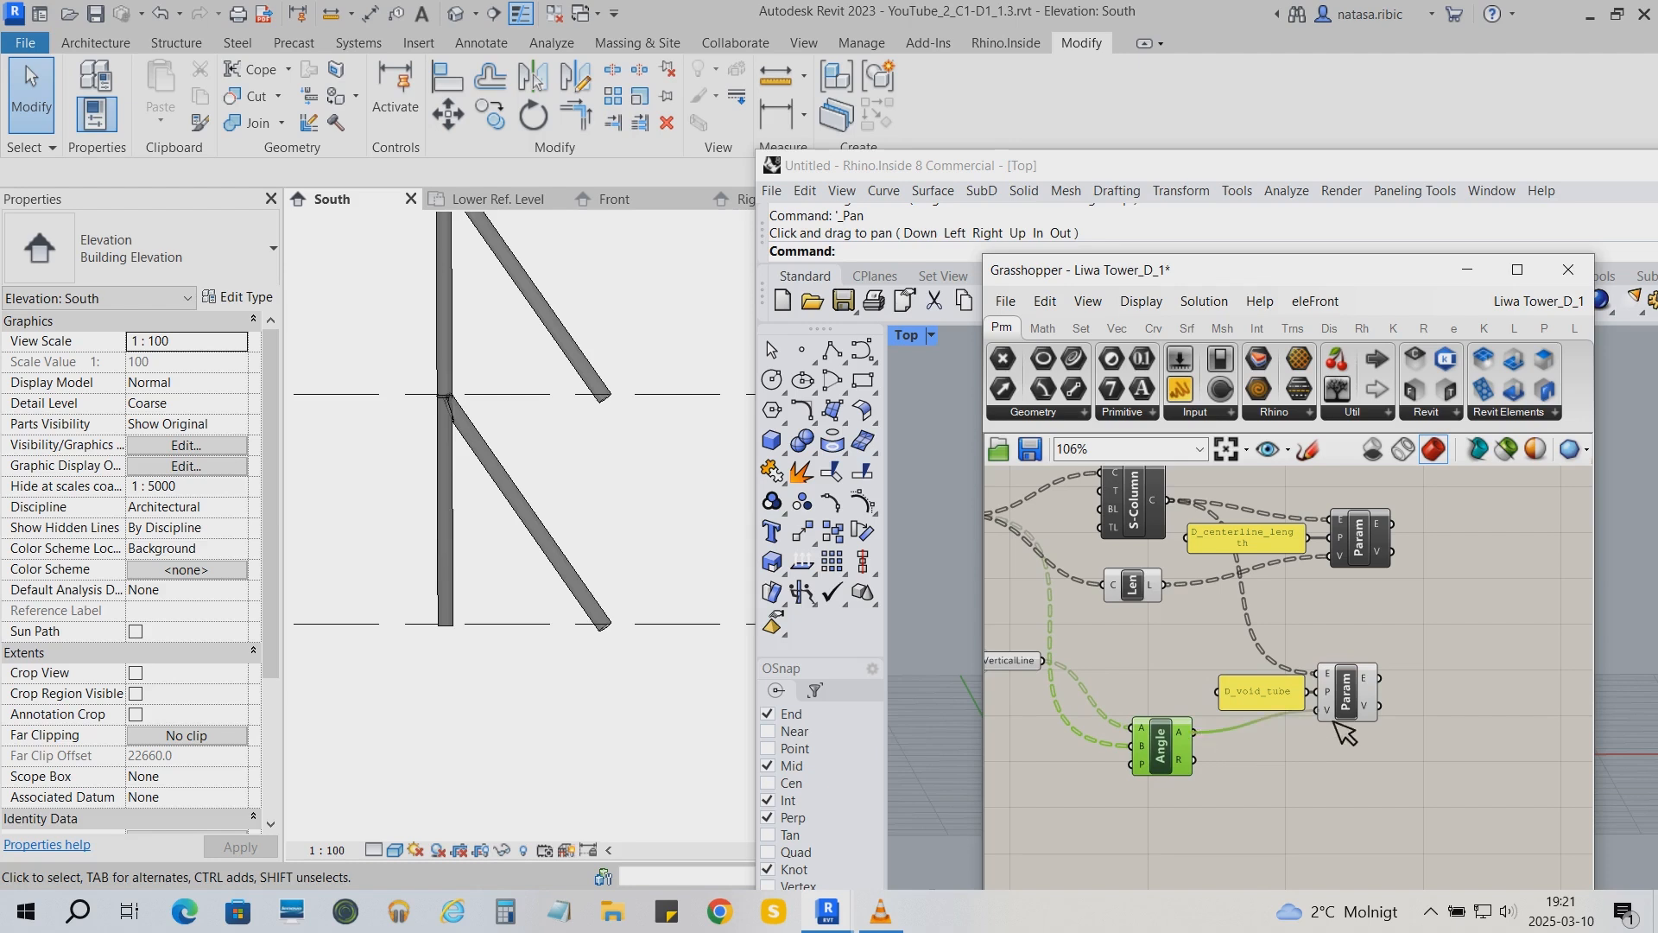
Examine the cut joint between the diagonal and the vertical column in the South elevation
scroll(1285, 720, "down", 5)
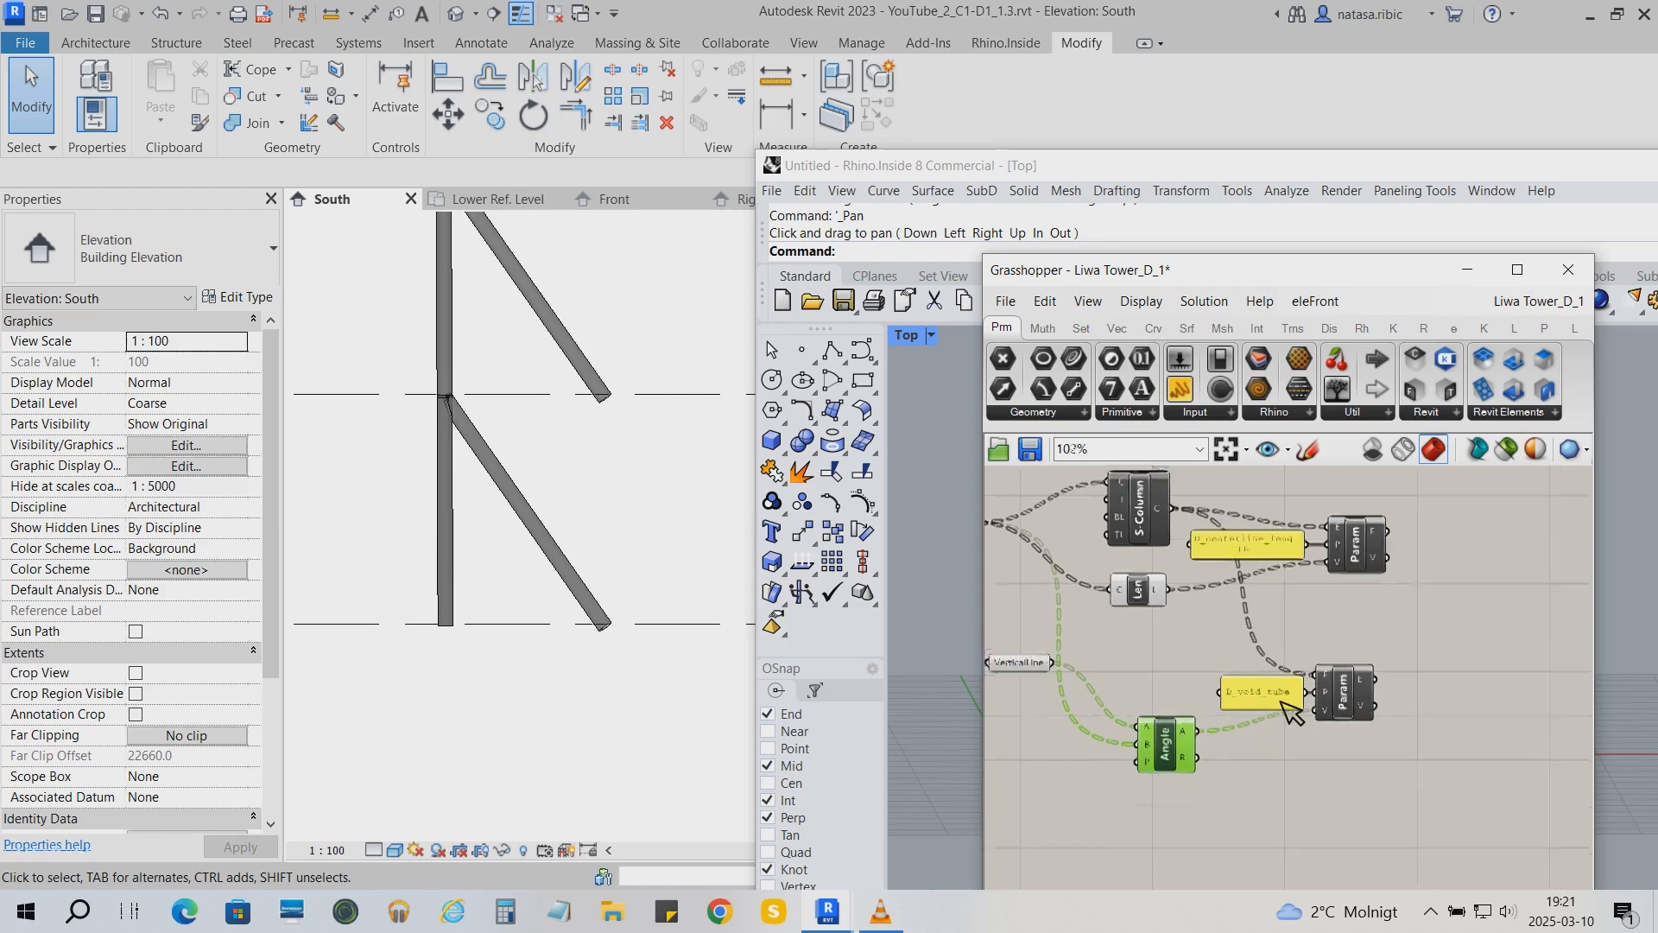
scroll(439, 405, "up", 5)
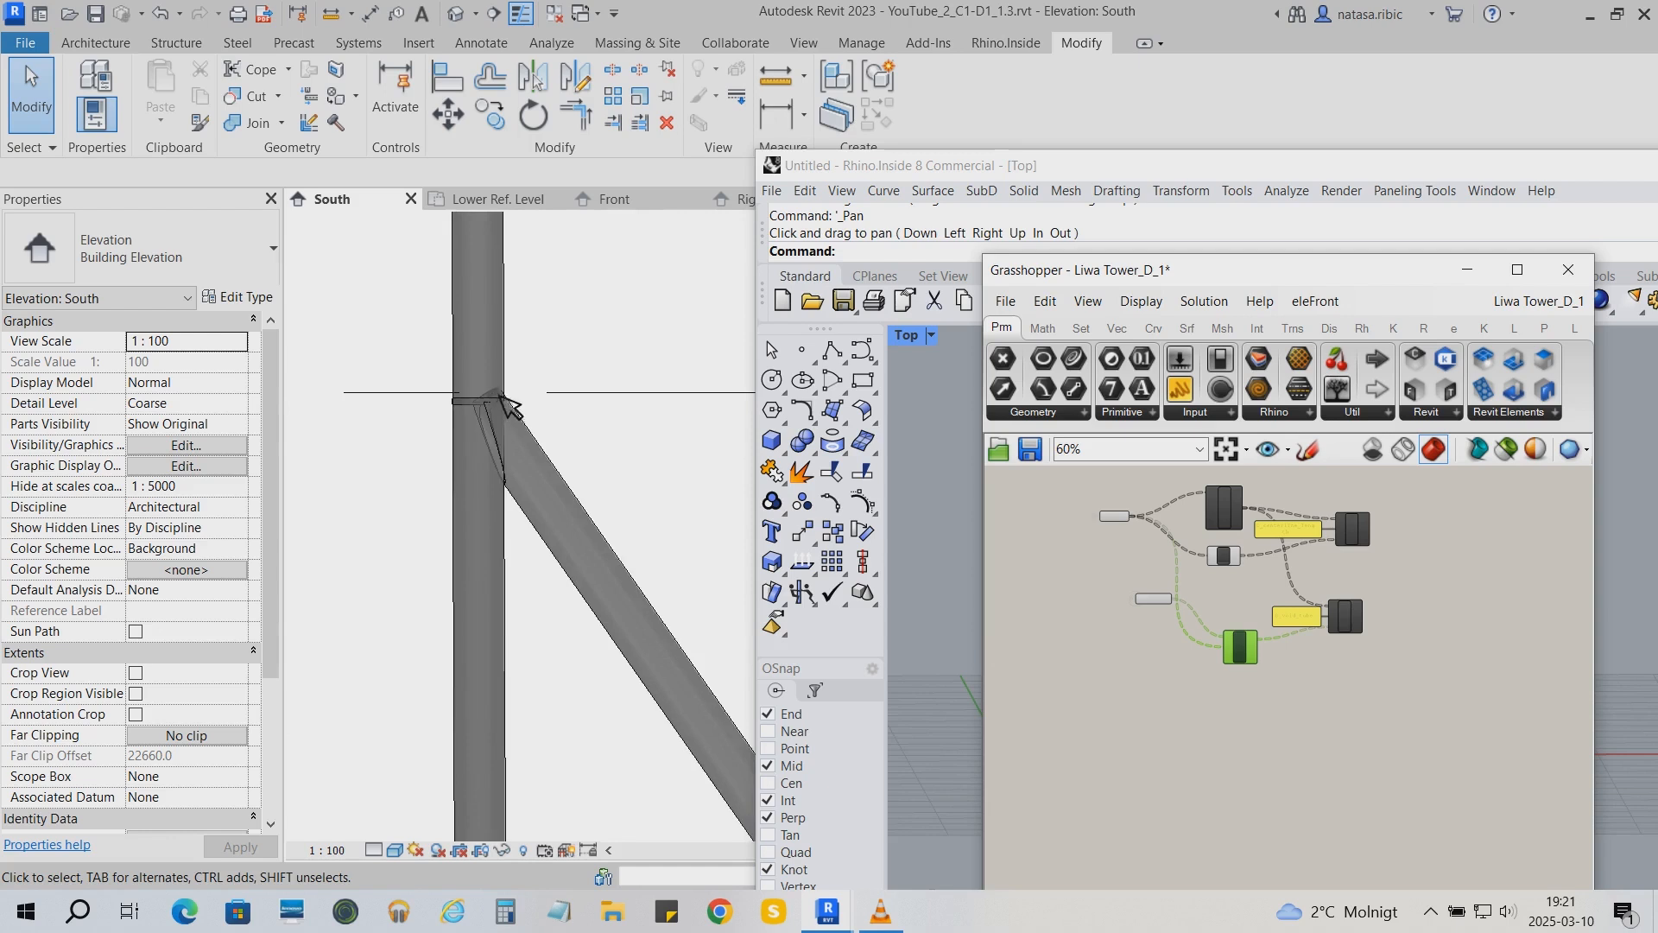
scroll(647, 480, "down", 1)
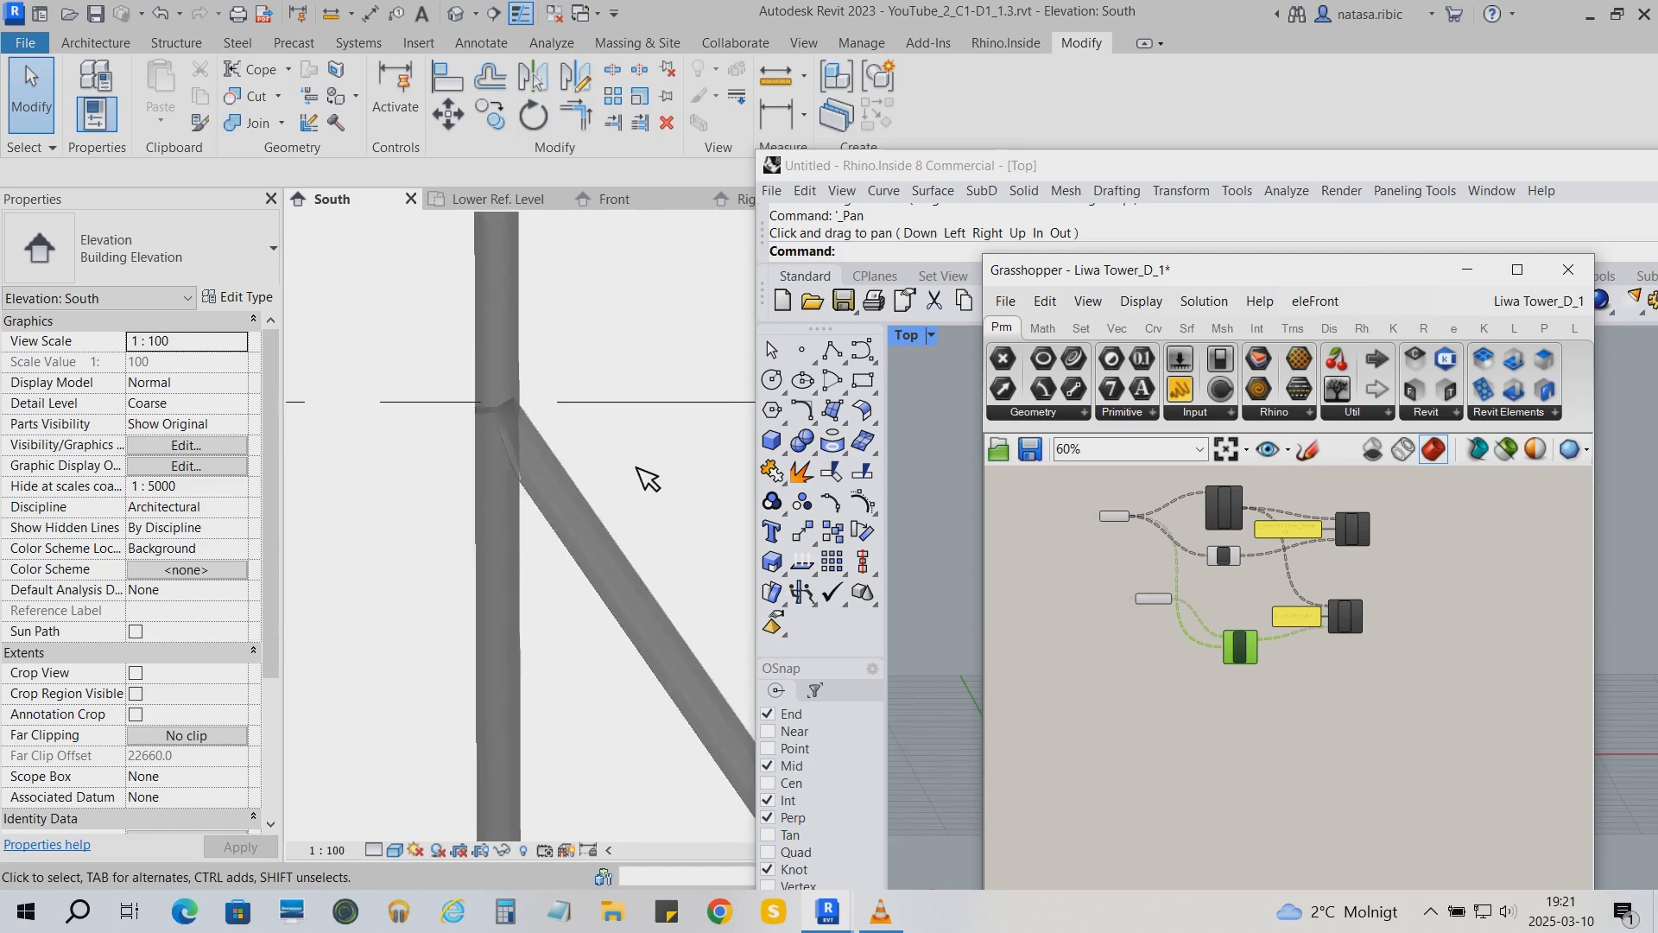
scroll(647, 479, "down", 1)
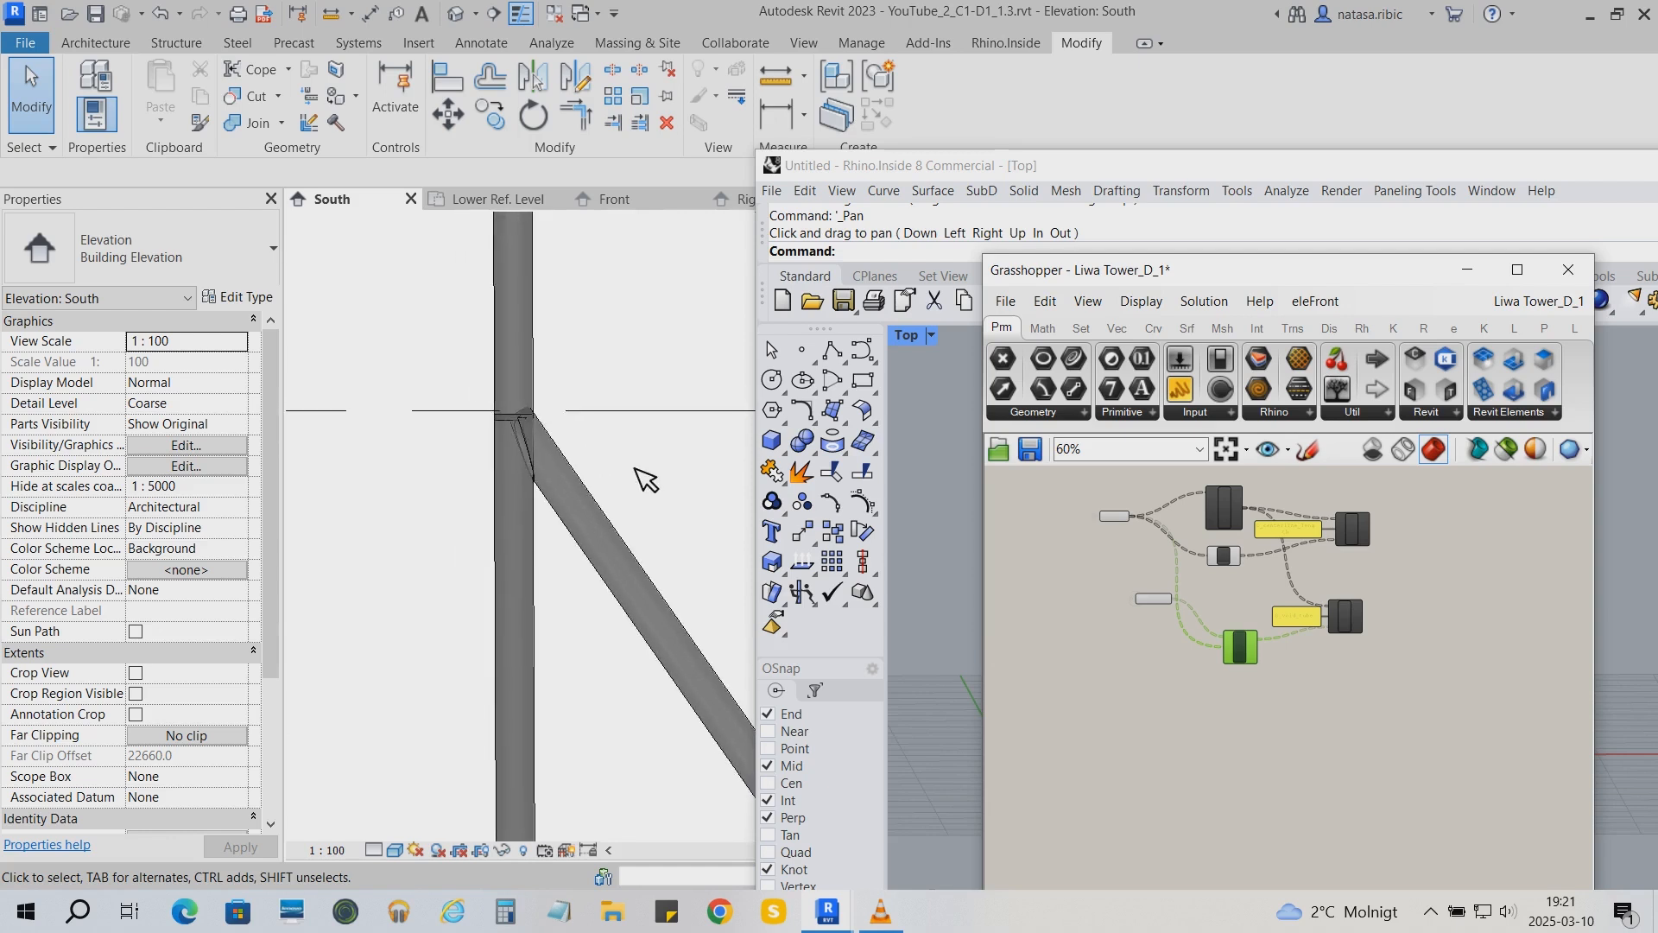
scroll(632, 477, "down", 1)
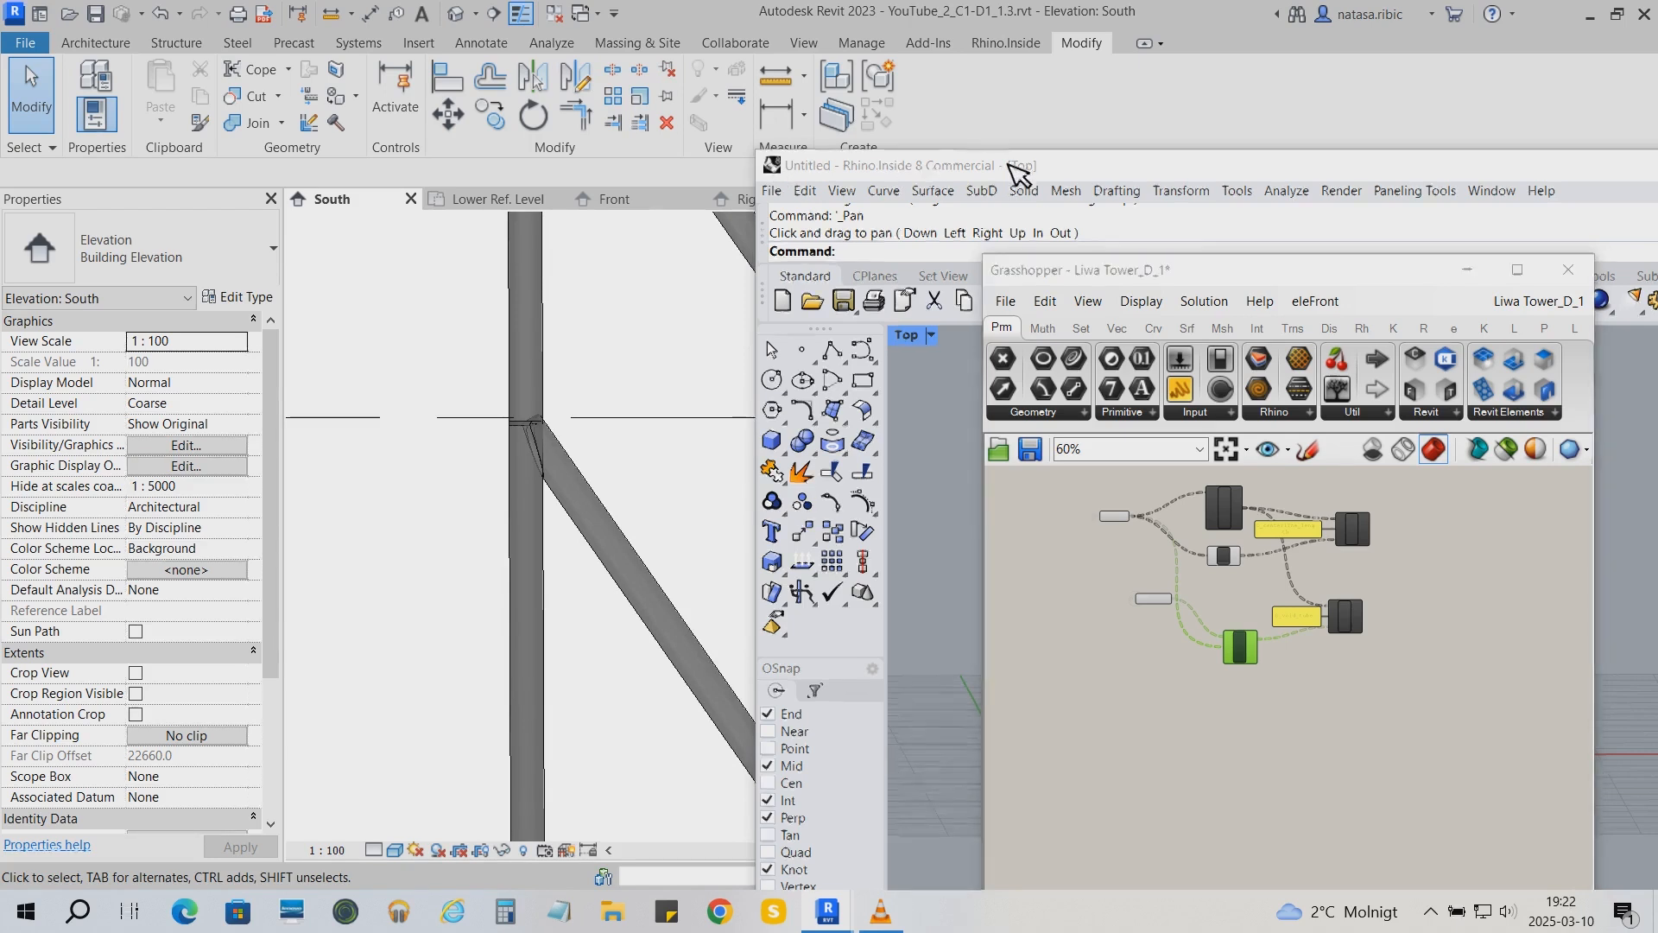
left_click_drag(908, 170, 1056, 170)
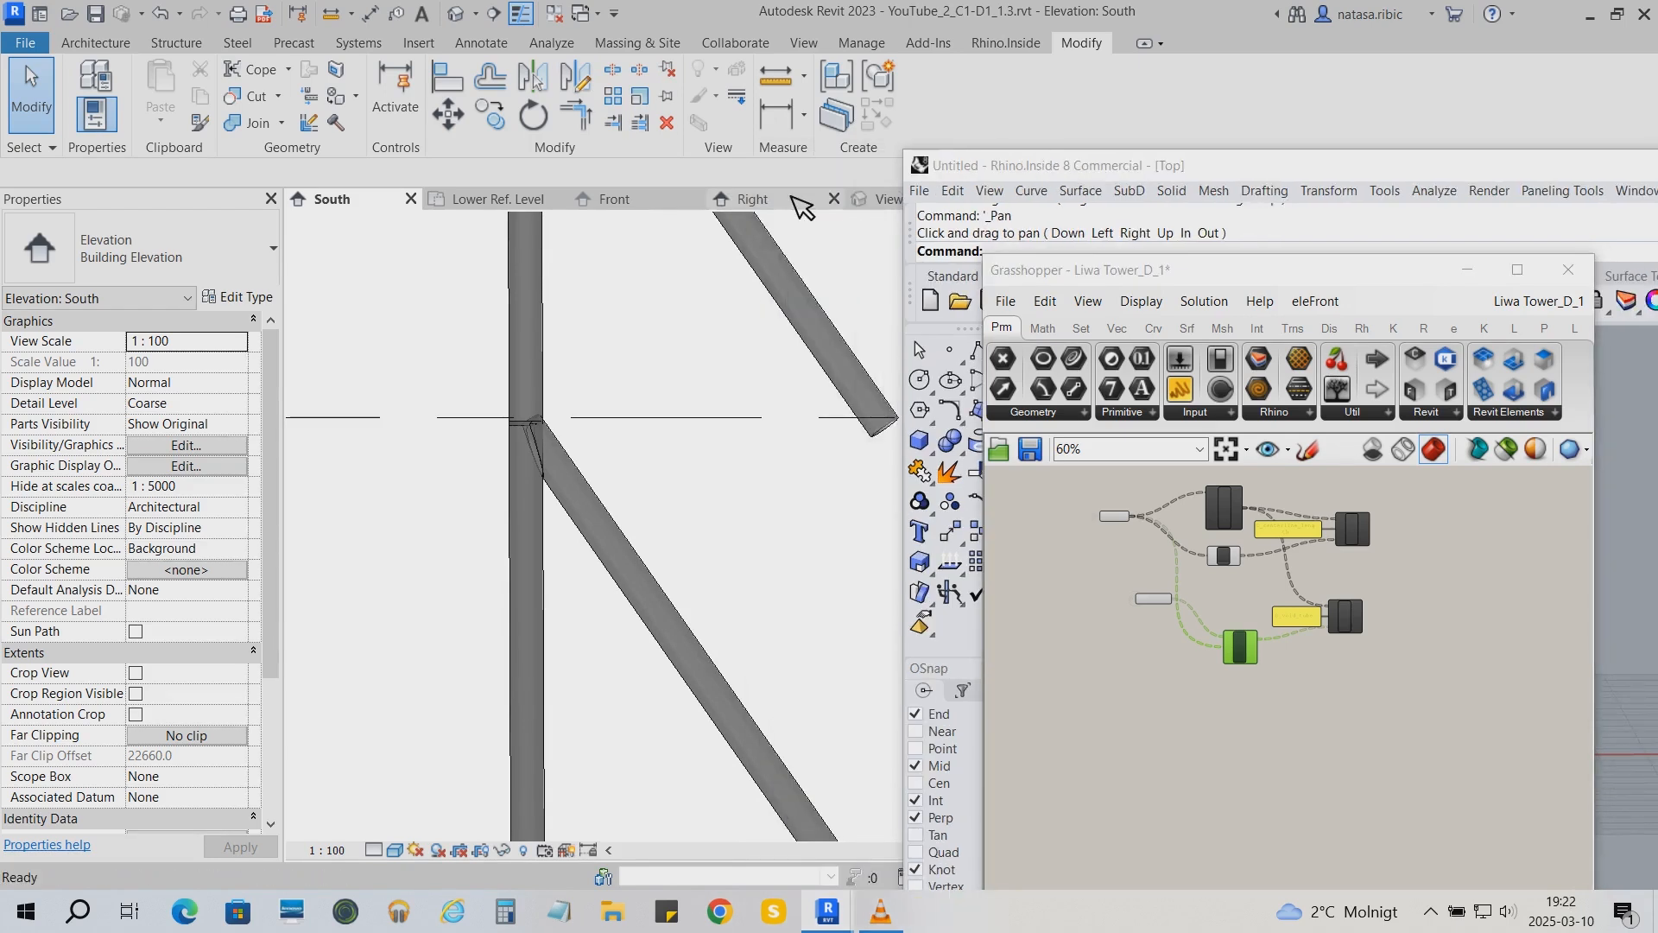
In the D_1 family's Right elevation, sketch a triangular extrusion profile about 114 mm high with a 55° corner at the column's uncut upper corner
left_click(800, 205)
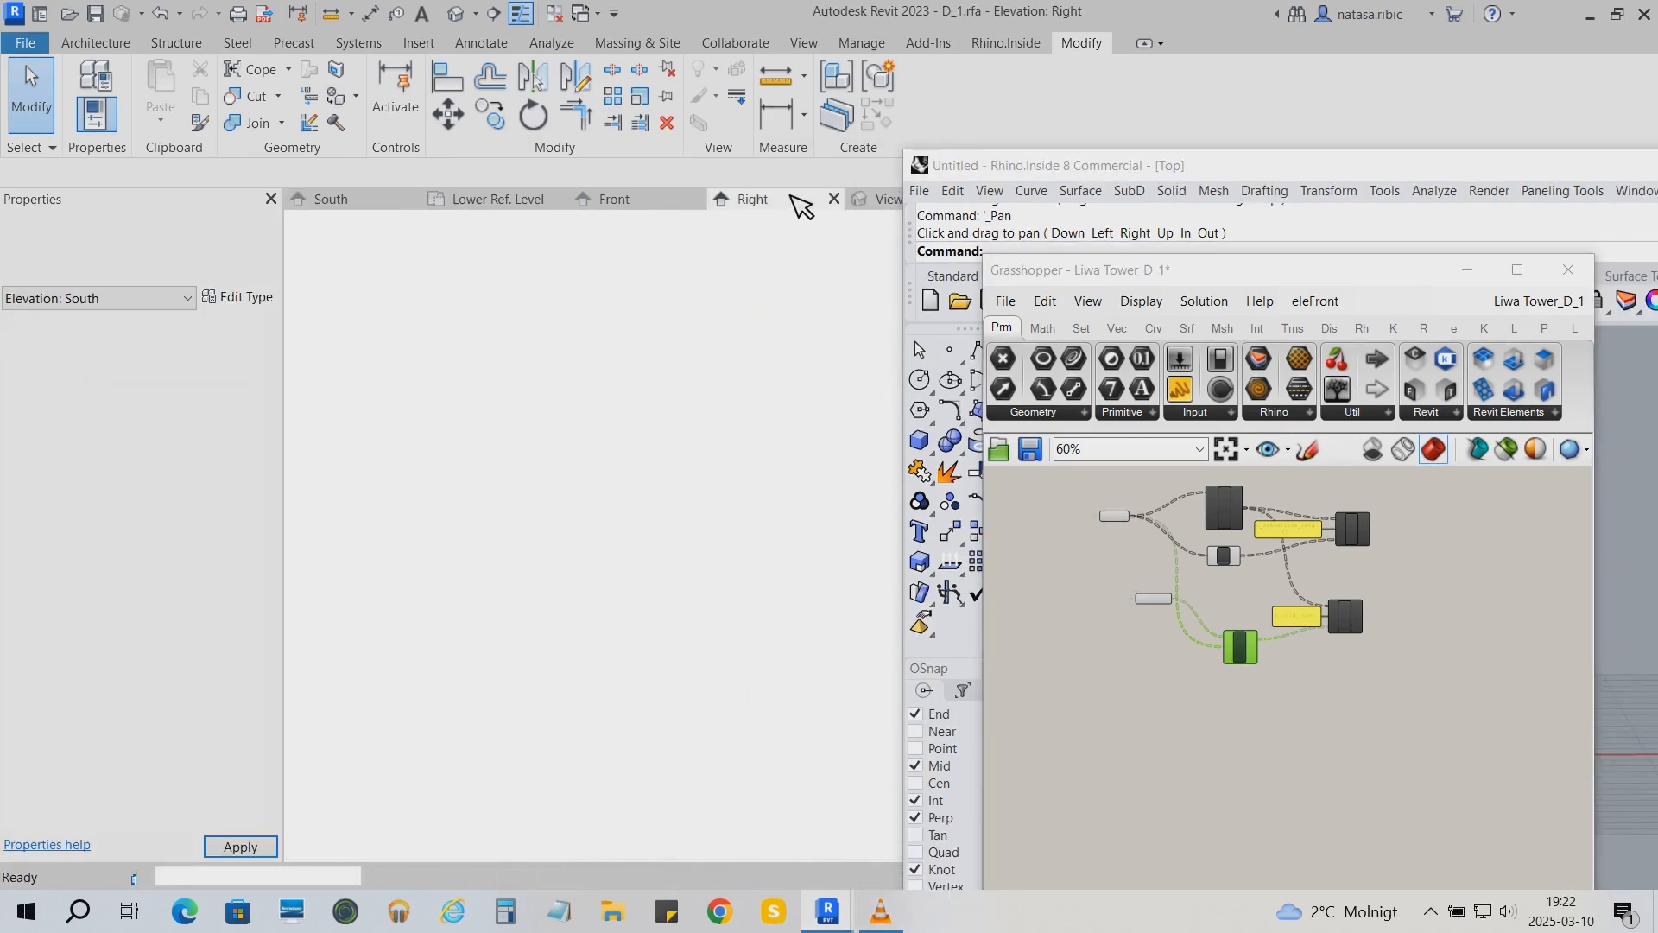
scroll(755, 313, "up", 3)
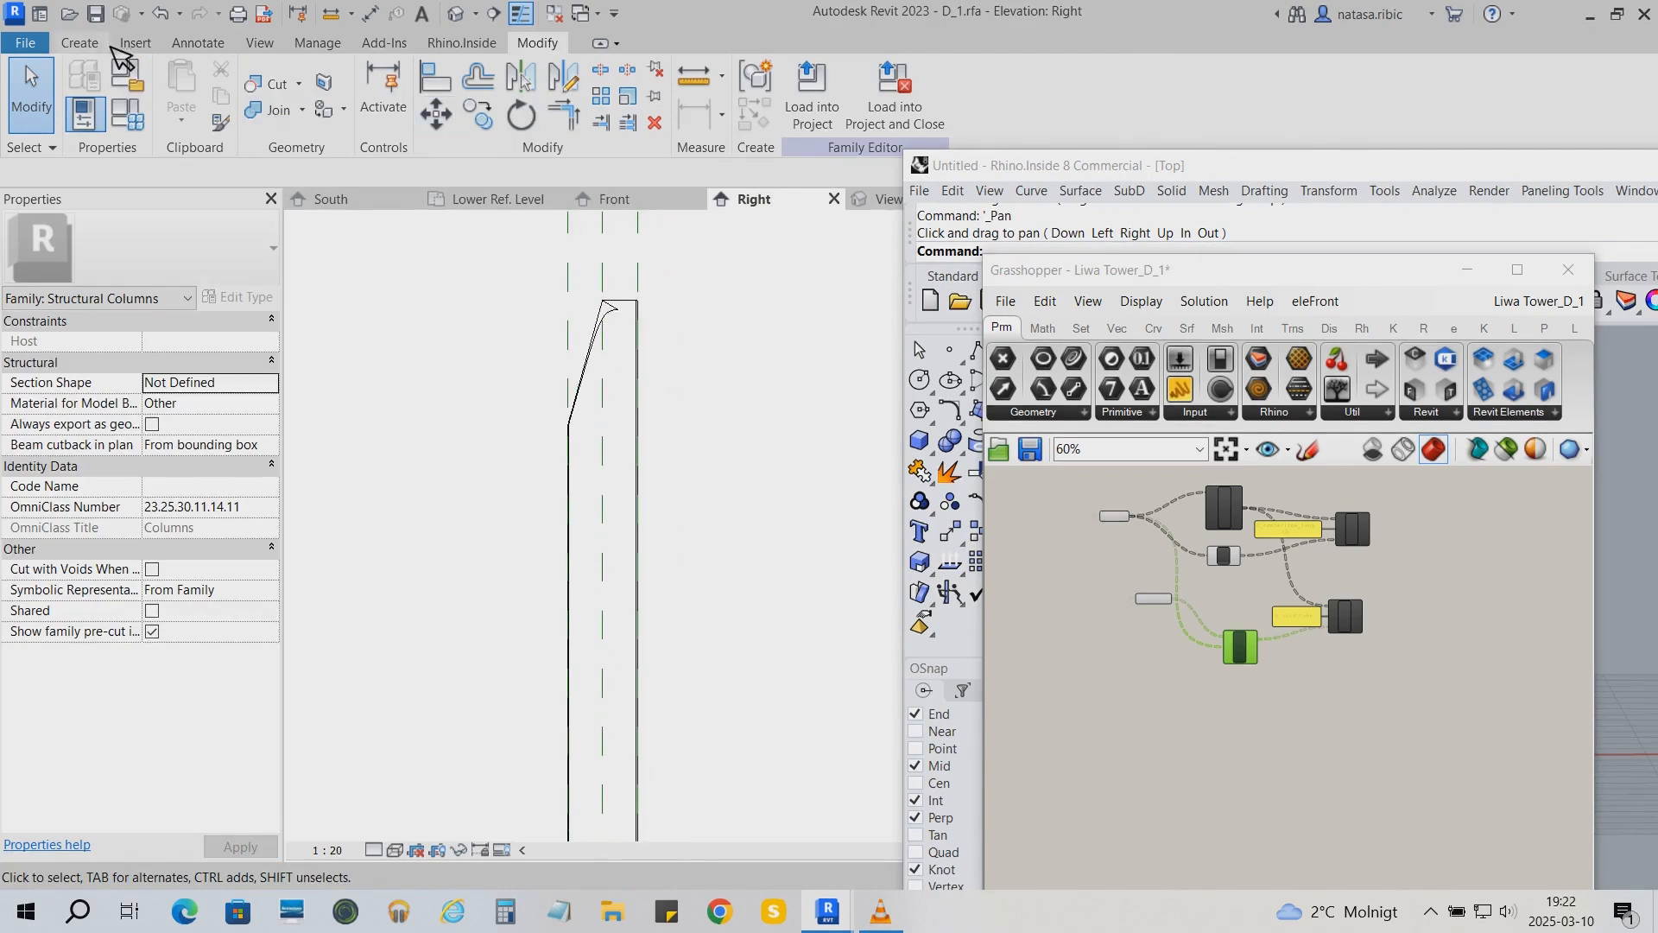
left_click(101, 42)
left_click(189, 95)
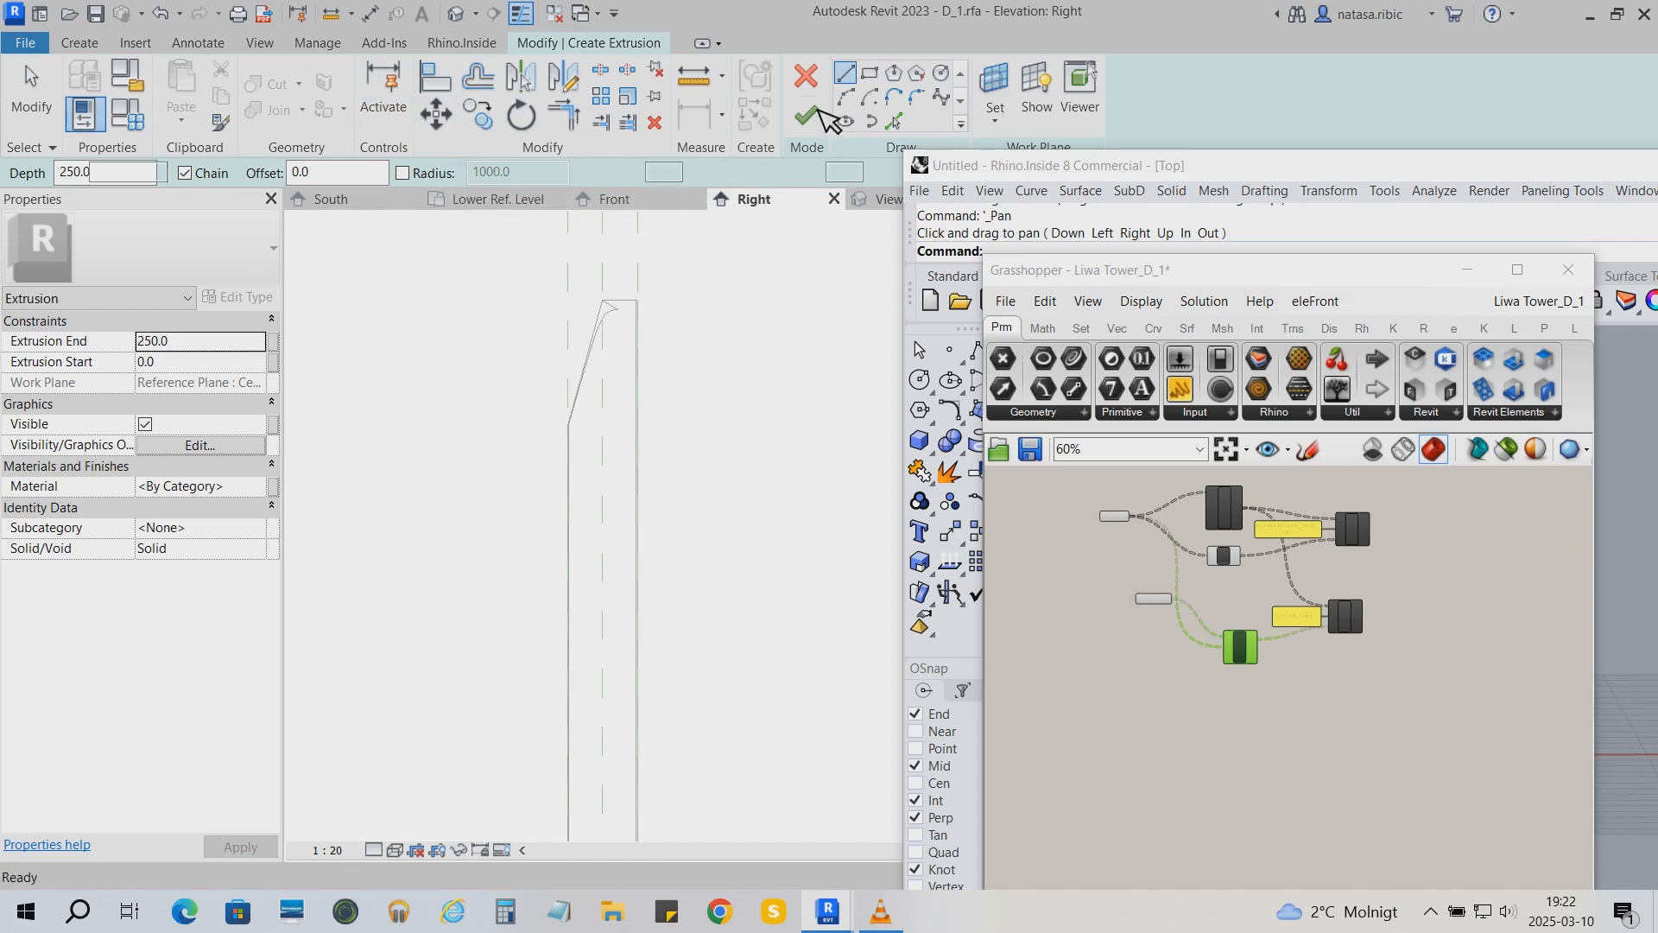
left_click(643, 306)
scroll(624, 302, "up", 6)
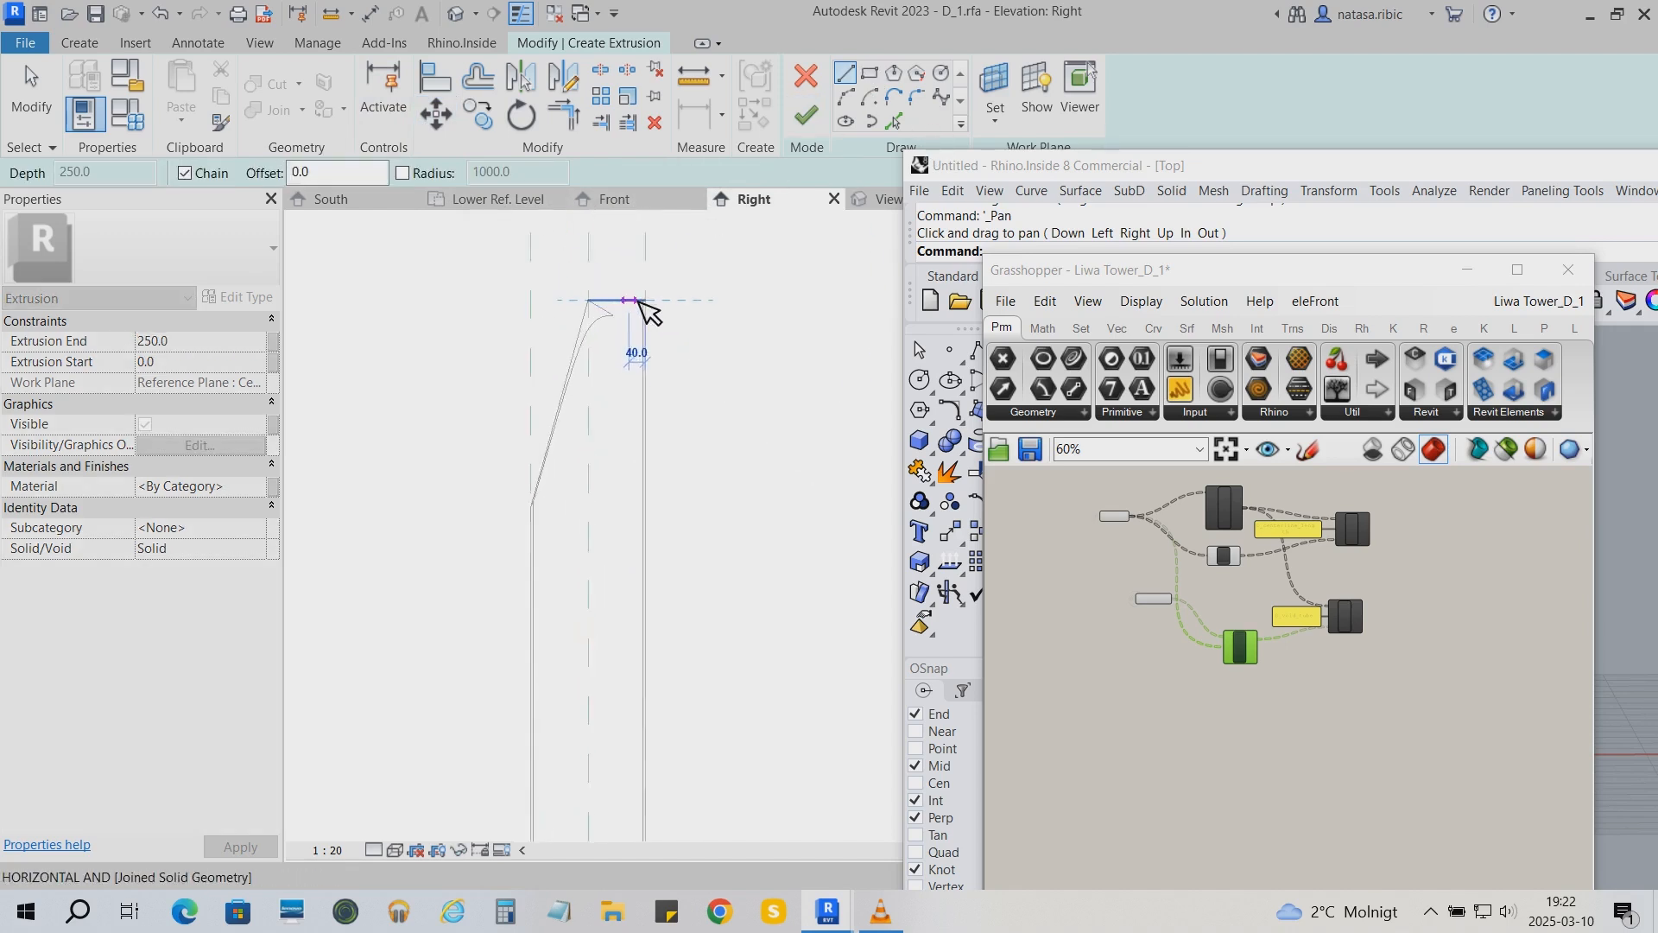
left_click(620, 300)
scroll(682, 394, "up", 3)
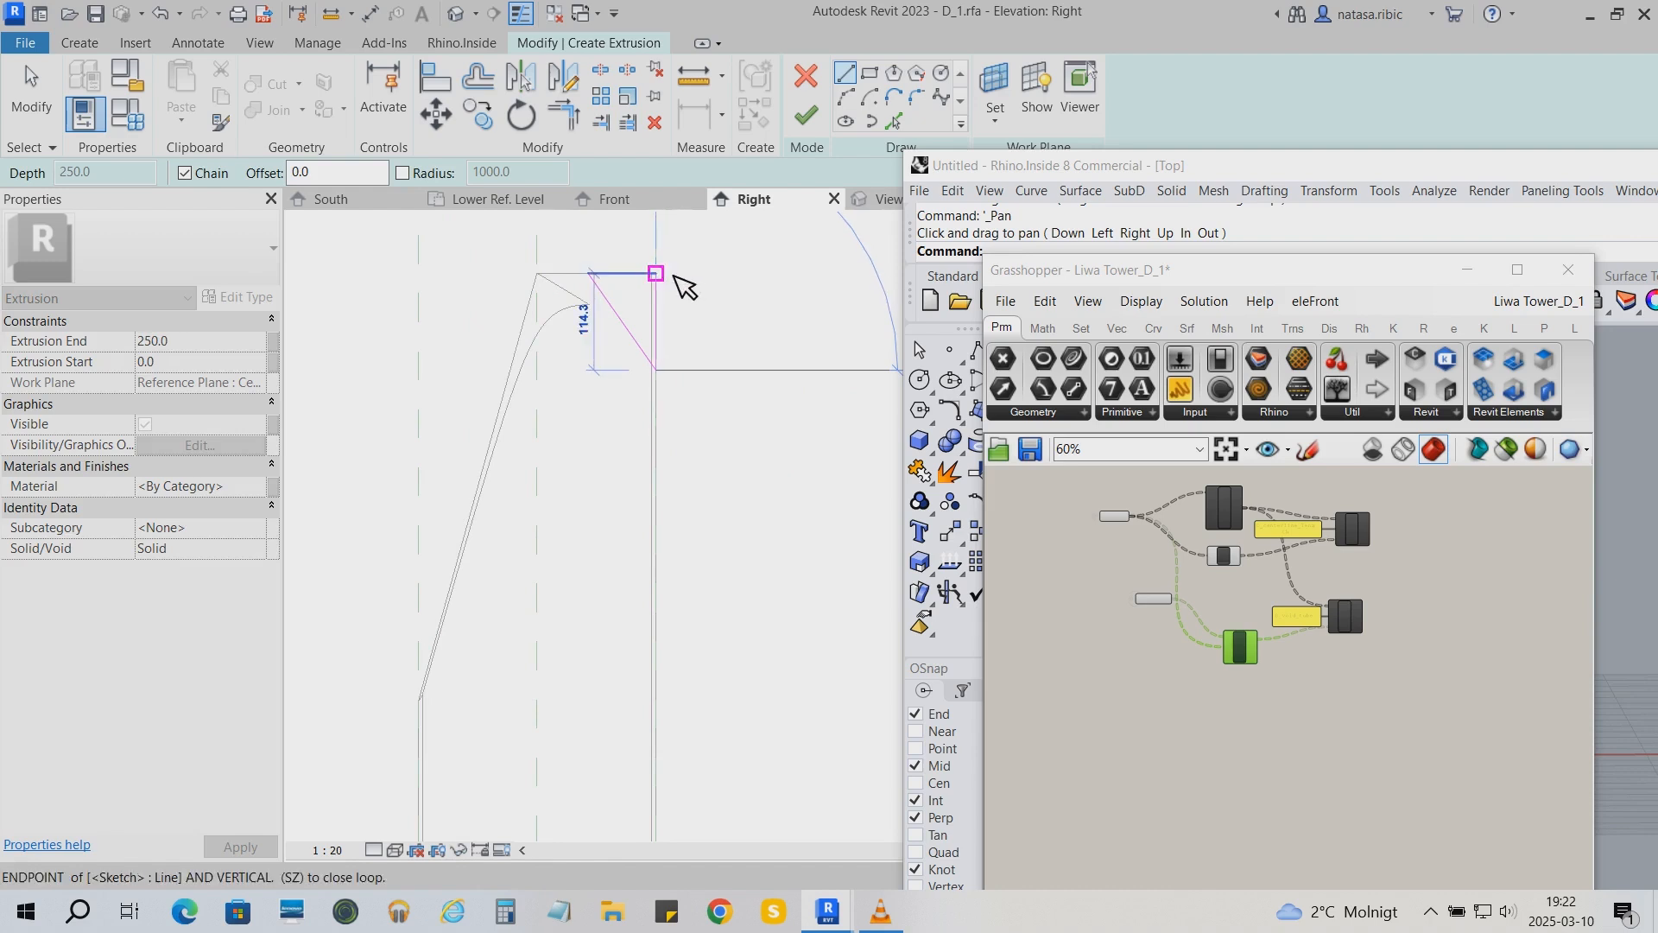
left_click(684, 287)
scroll(400, 310, "down", 2)
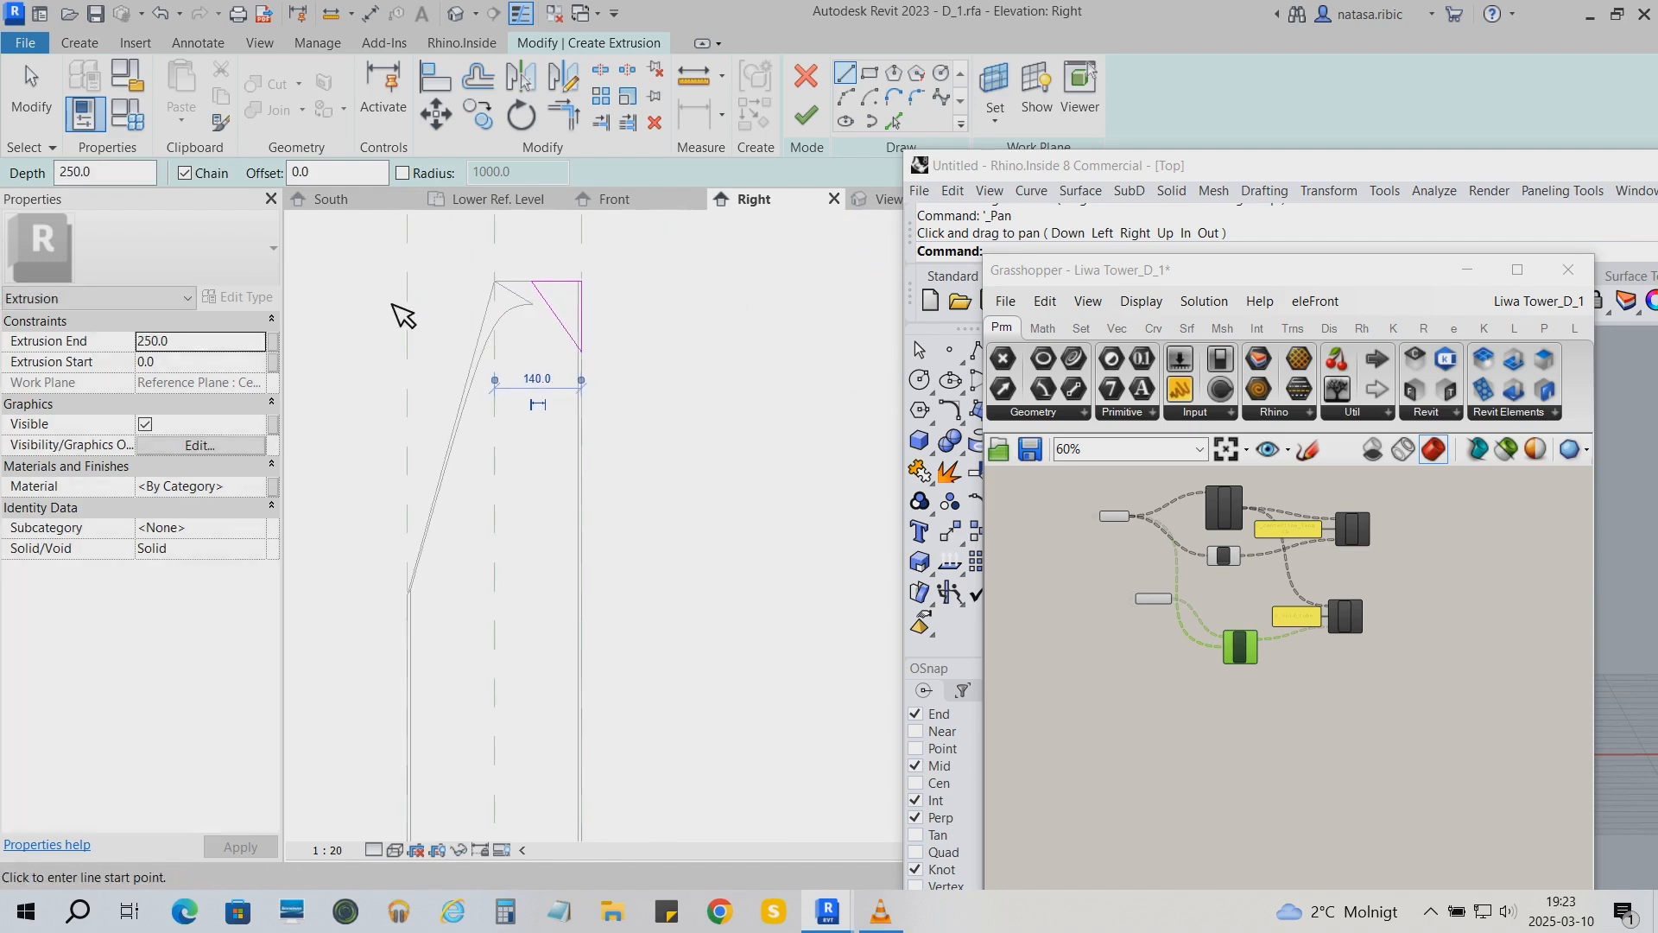
Add an aligned dimension between the triangle's upper edge and the Lower Ref. Level, placed beside the column
left_click(371, 13)
scroll(686, 262, "down", 3)
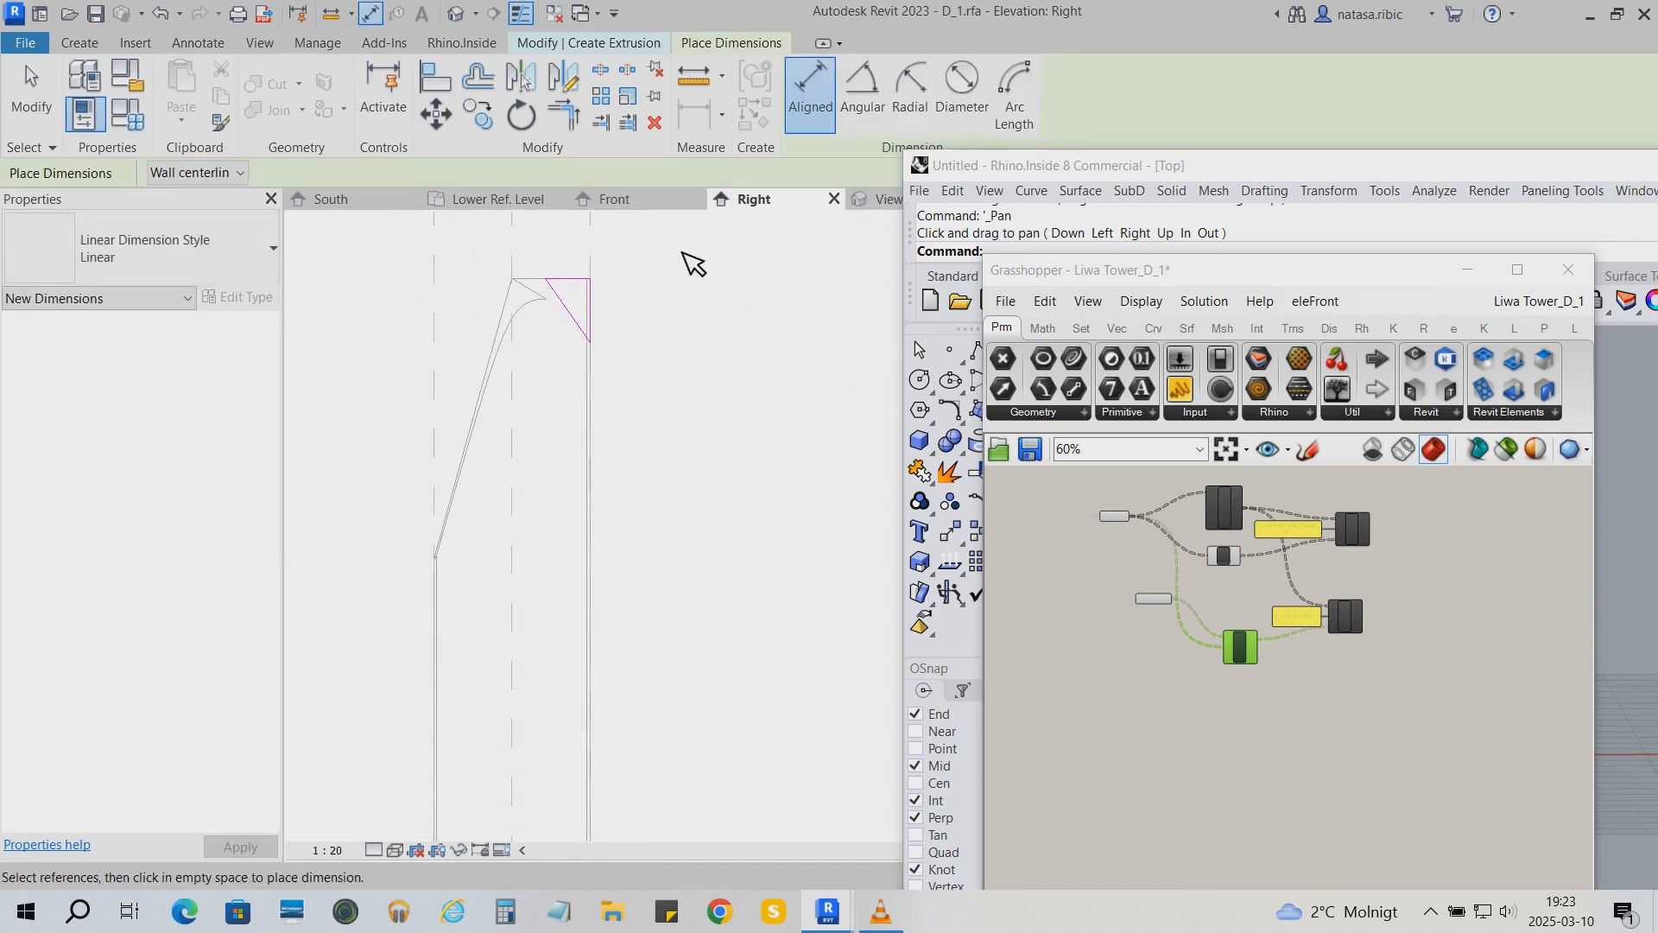
scroll(682, 263, "down", 5)
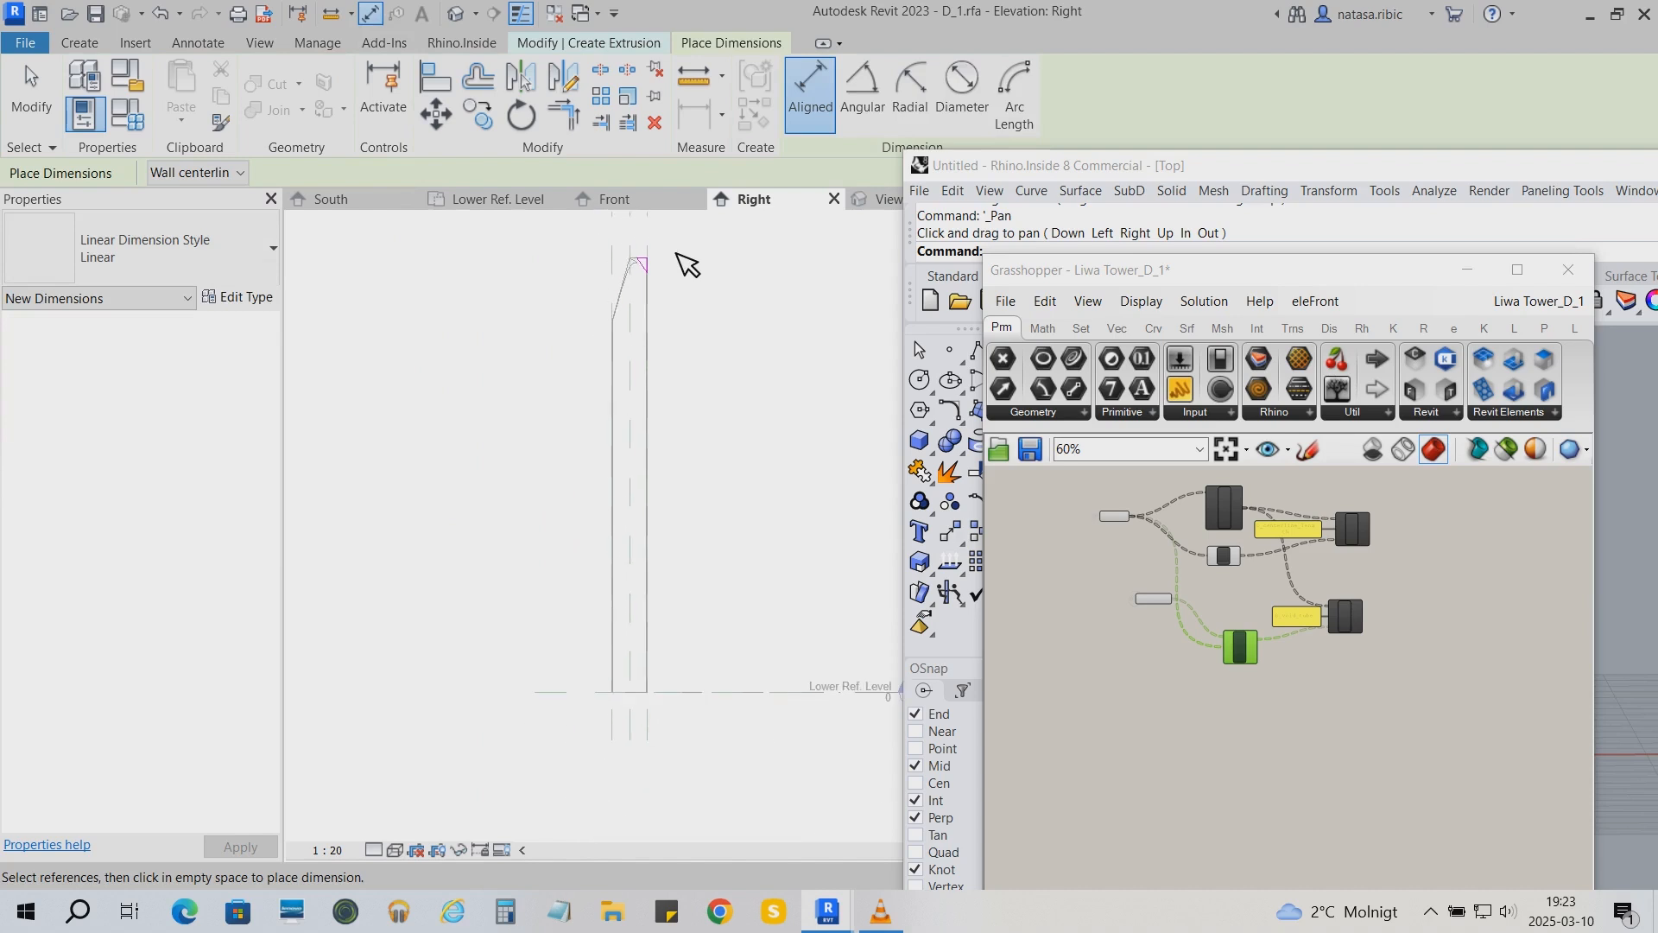
left_click(667, 257)
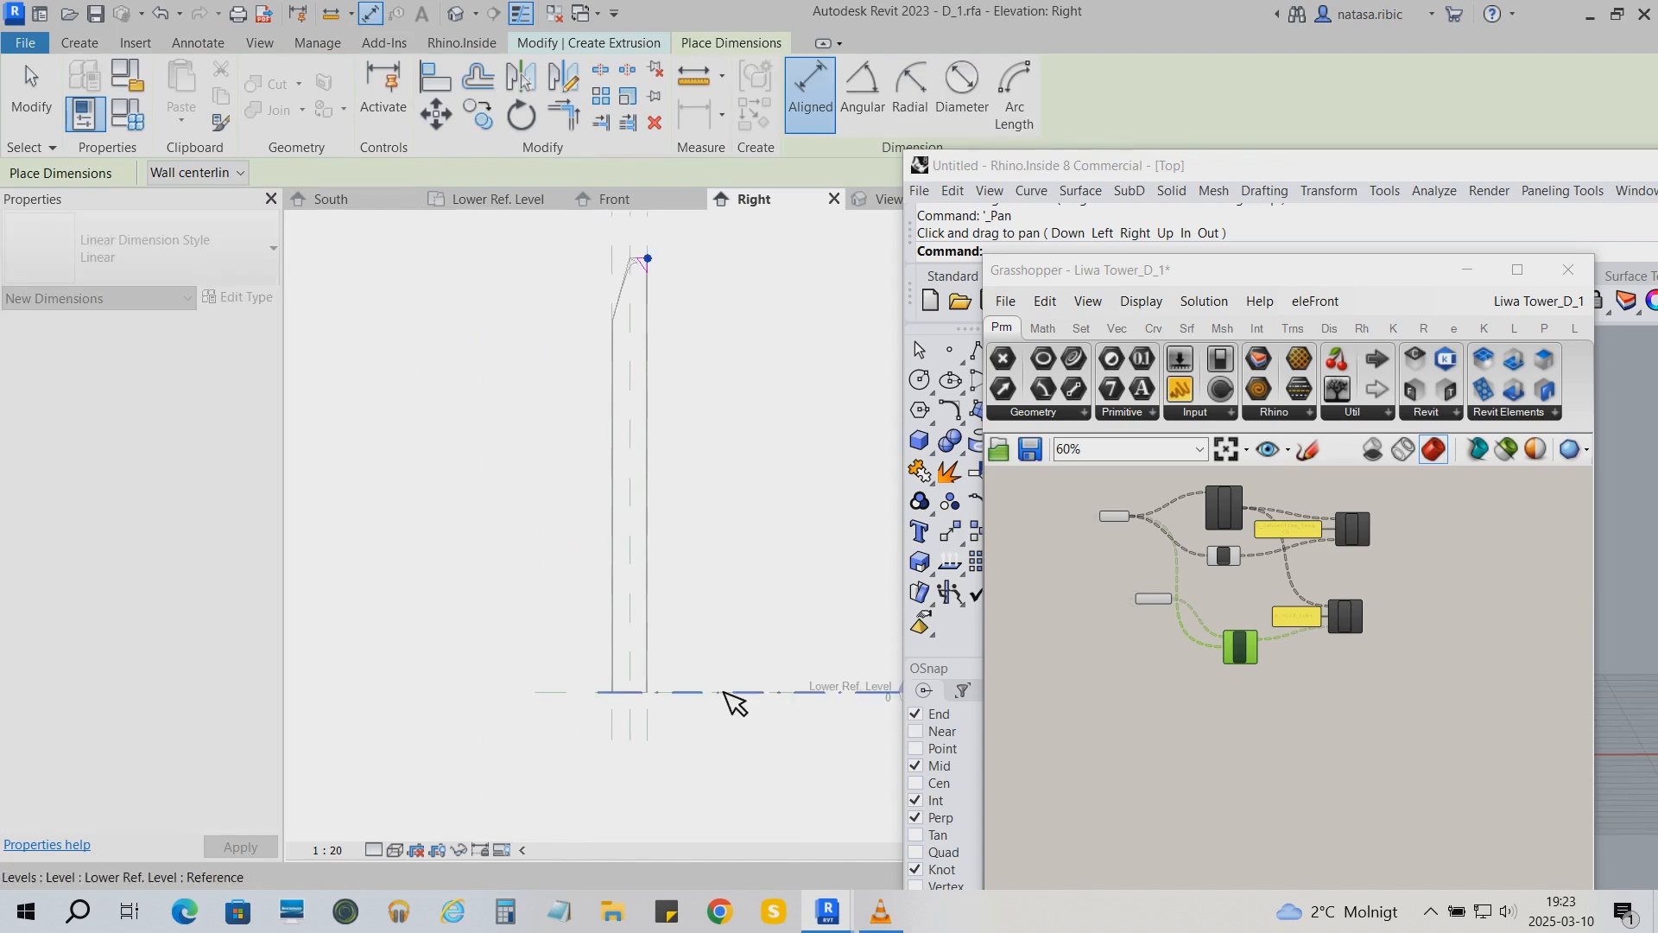
left_click(723, 691)
left_click(740, 671)
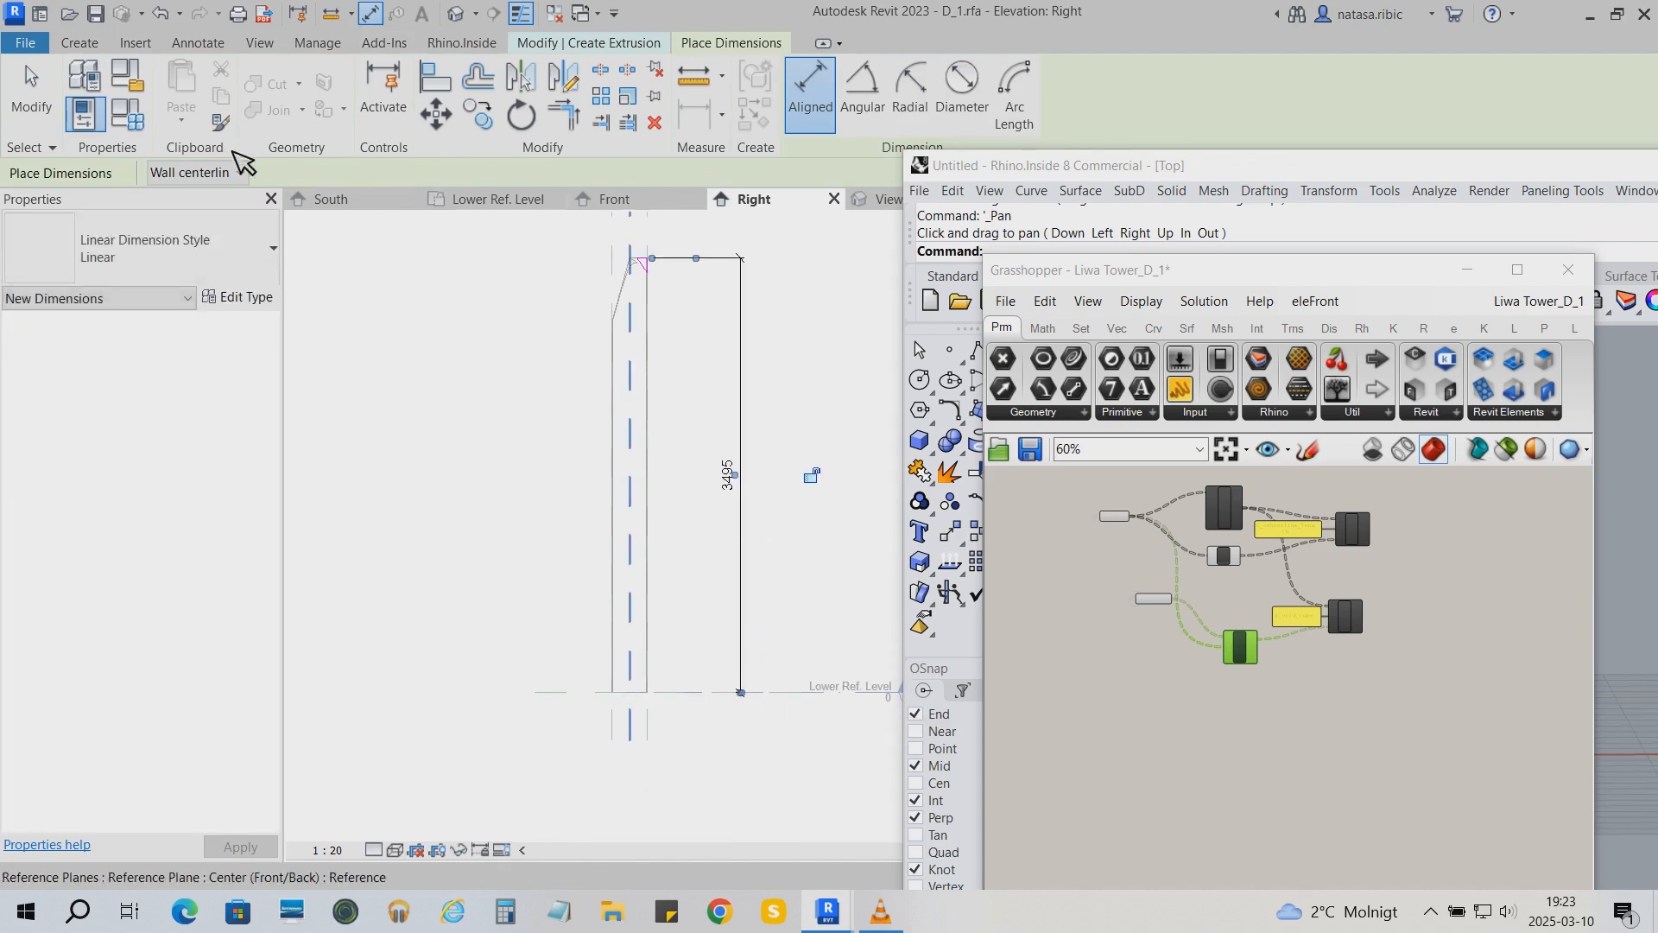
Label the new height dimension with the D_centerline_length parameter
left_click(32, 95)
left_click(760, 485)
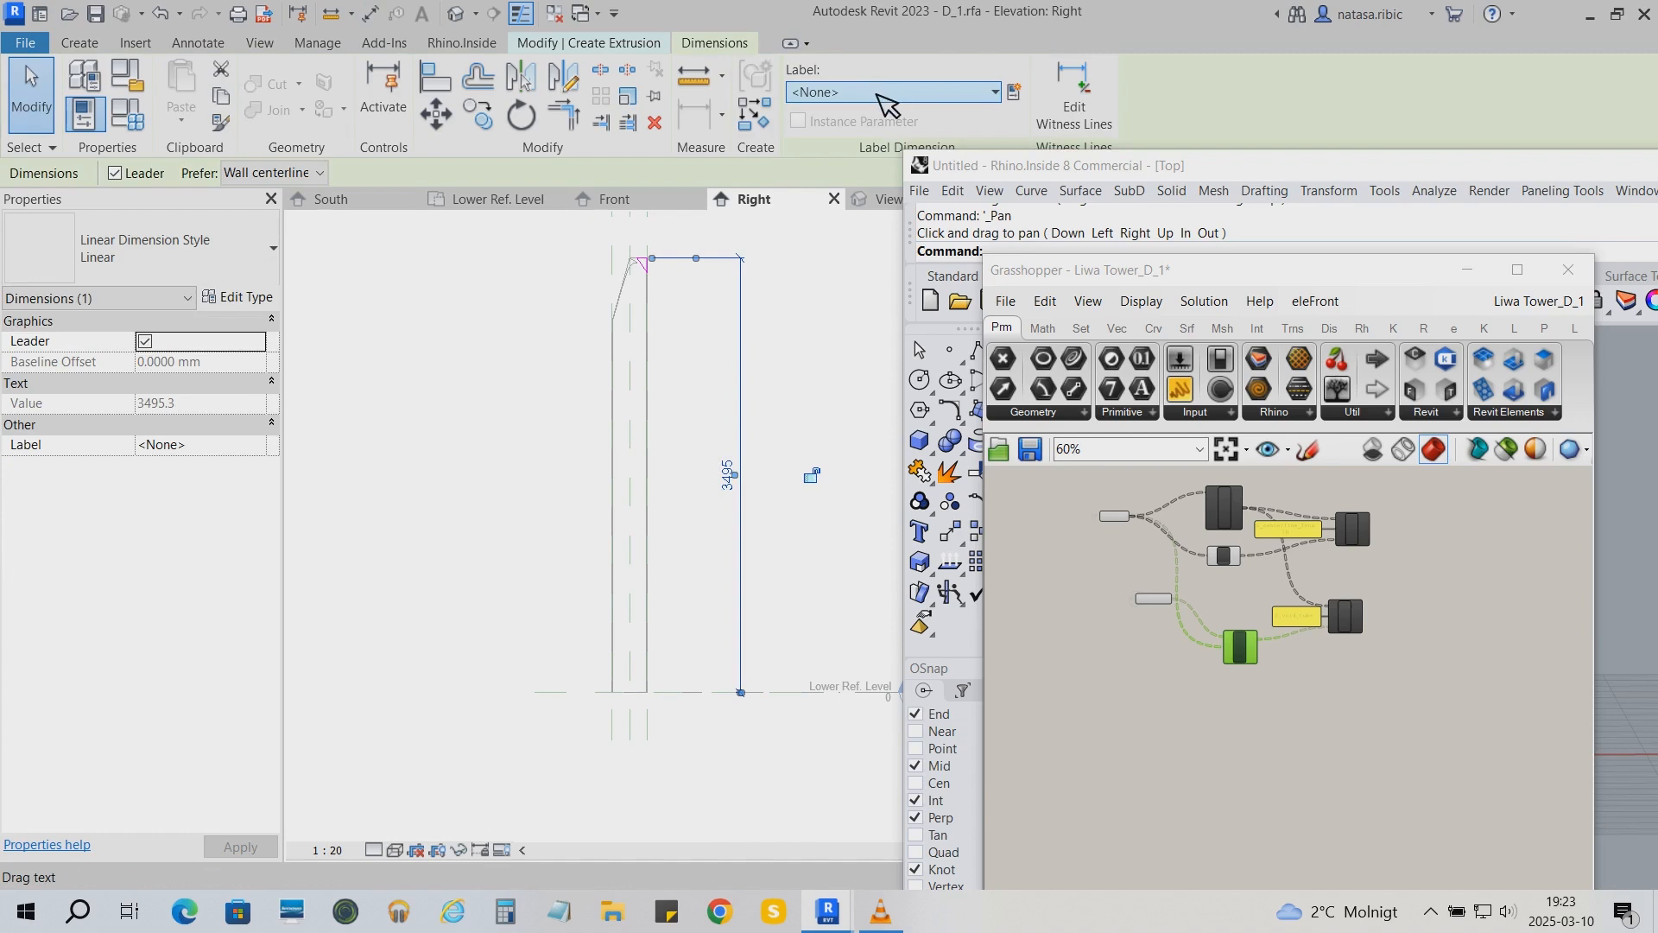
left_click(890, 91)
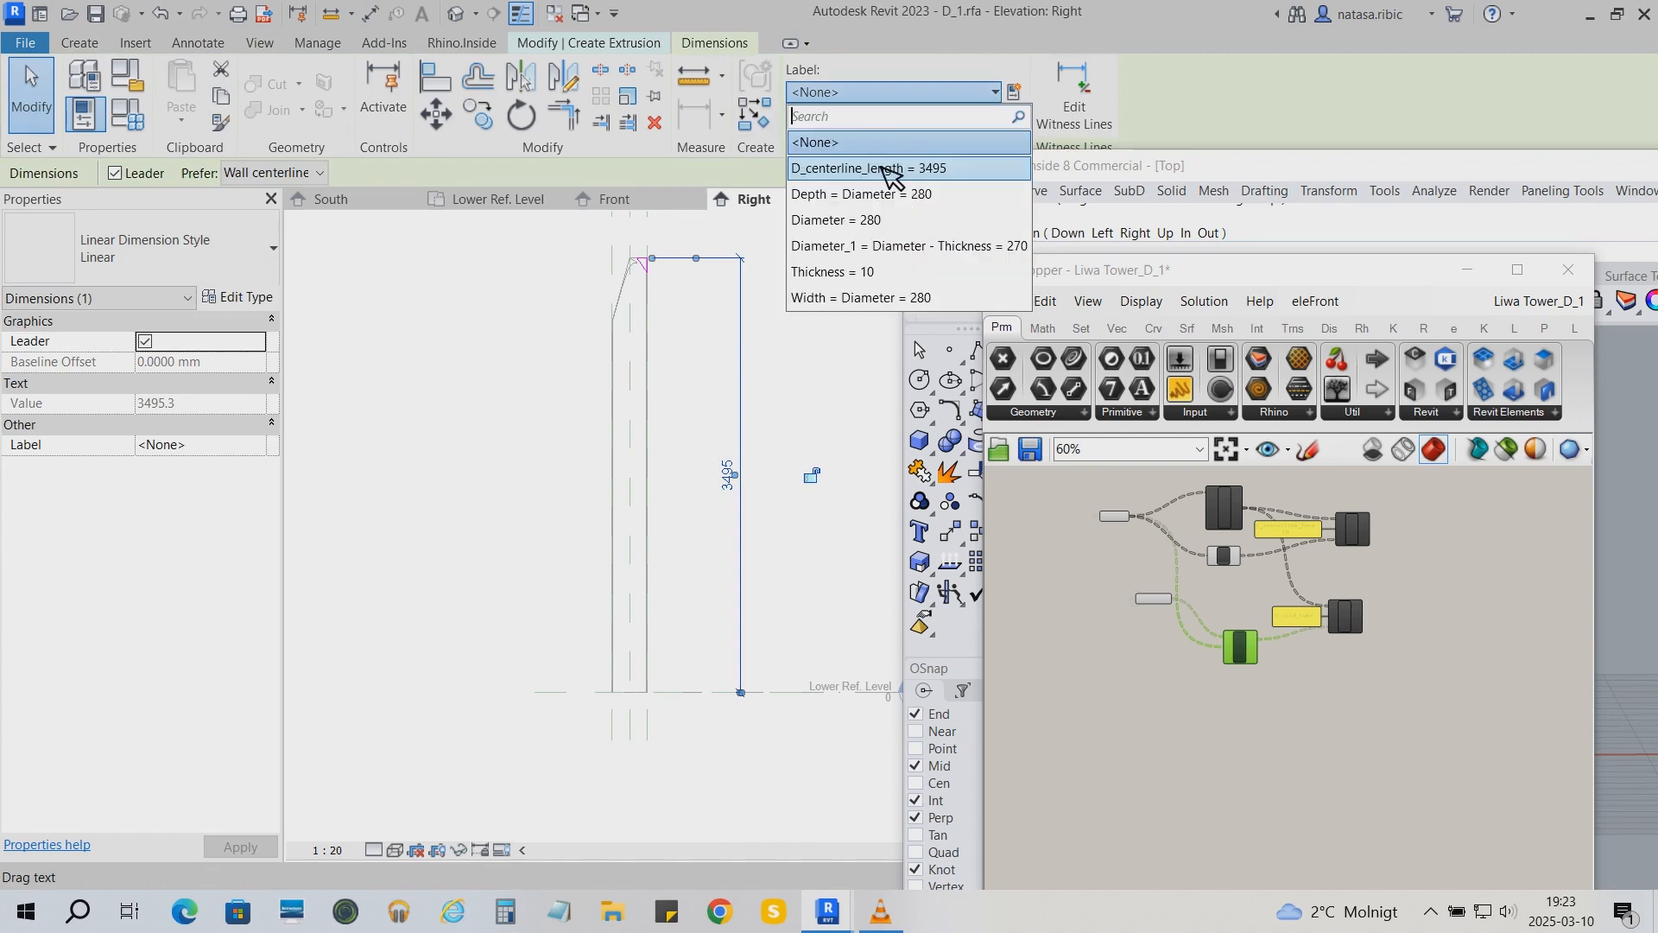
left_click(889, 167)
key("Escape")
Place an angular dimension between the triangle's horizontal upper edge and its sloping edge
scroll(704, 304, "up", 4)
scroll(636, 230, "up", 2)
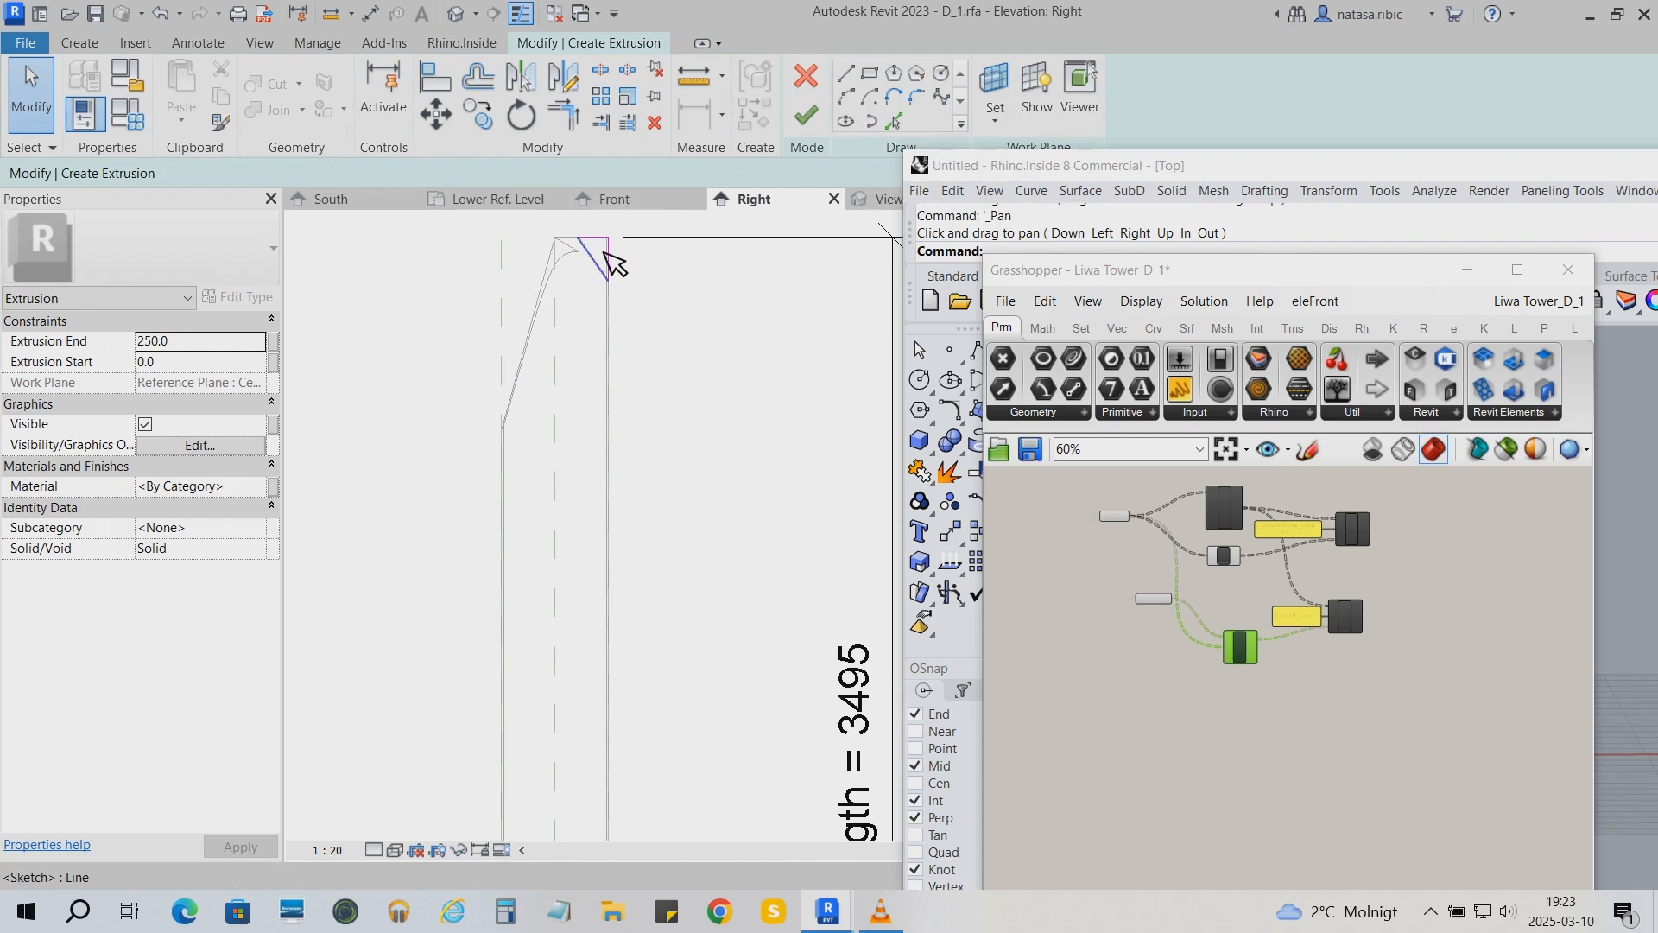
left_click(371, 14)
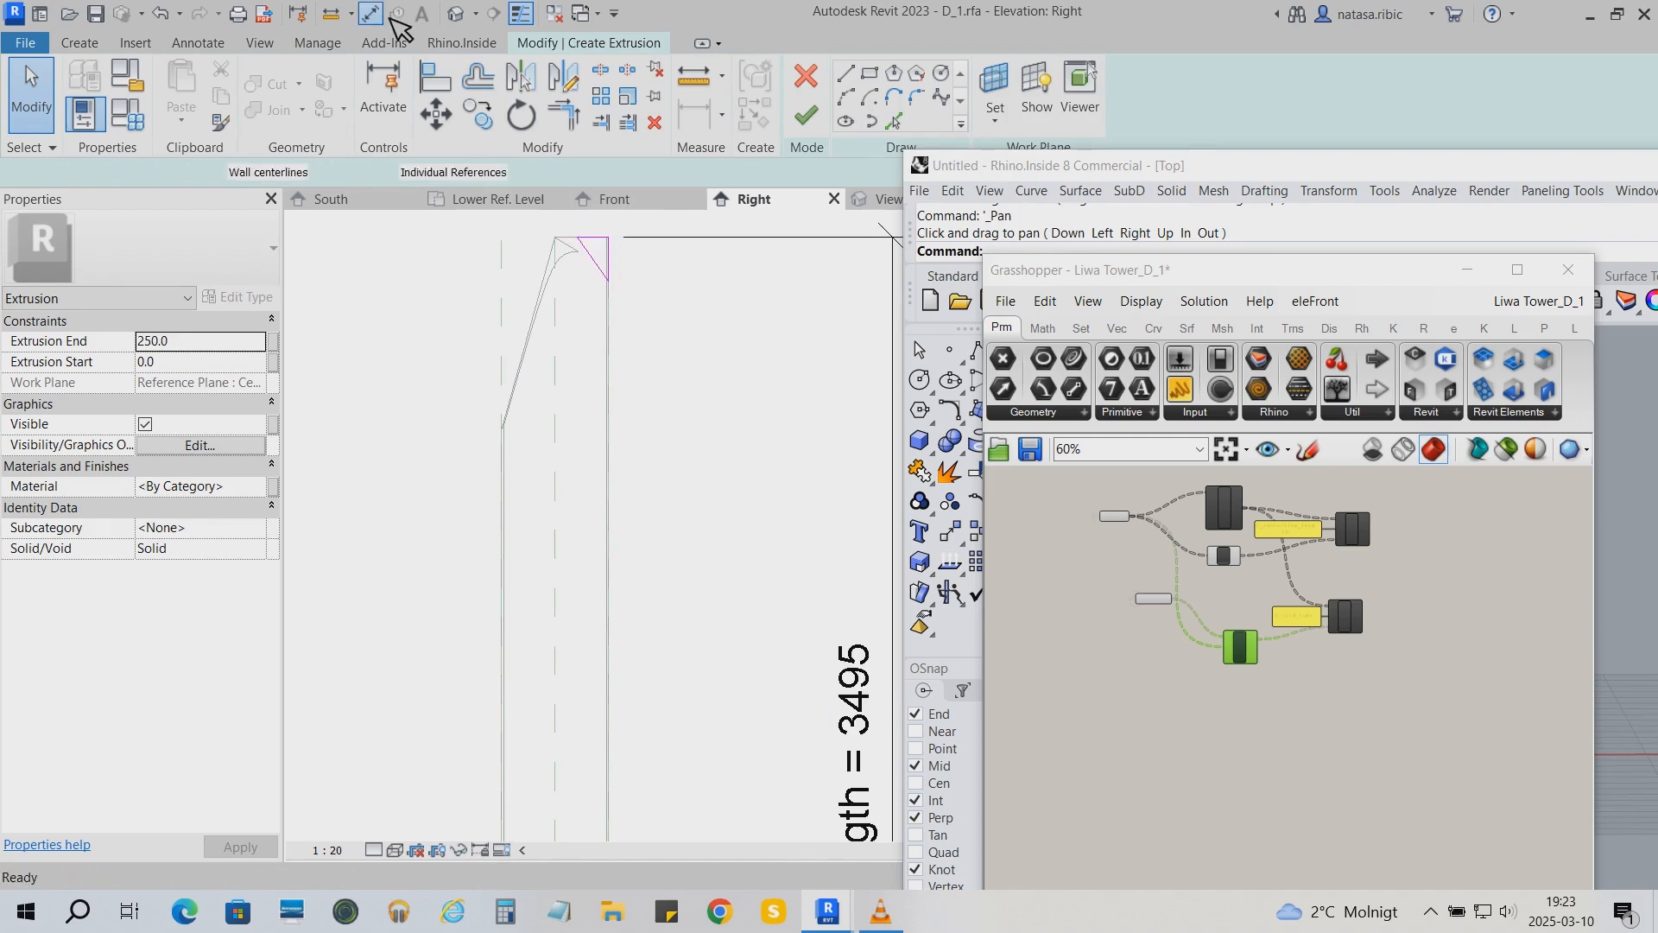
left_click(859, 77)
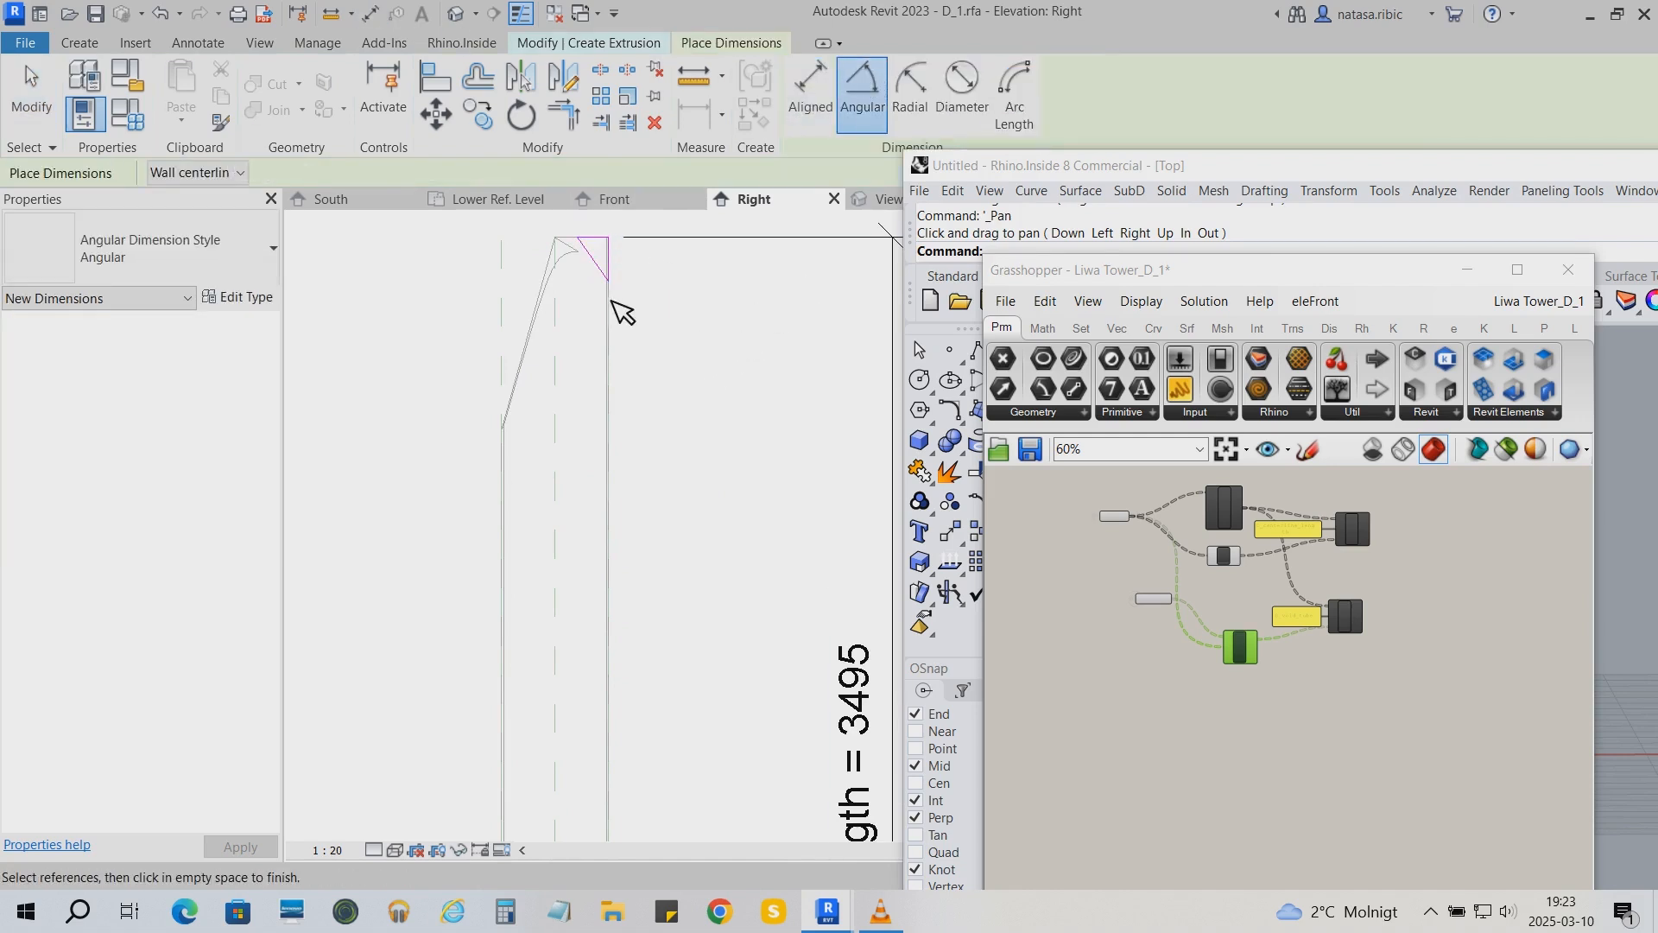
scroll(618, 252, "up", 2)
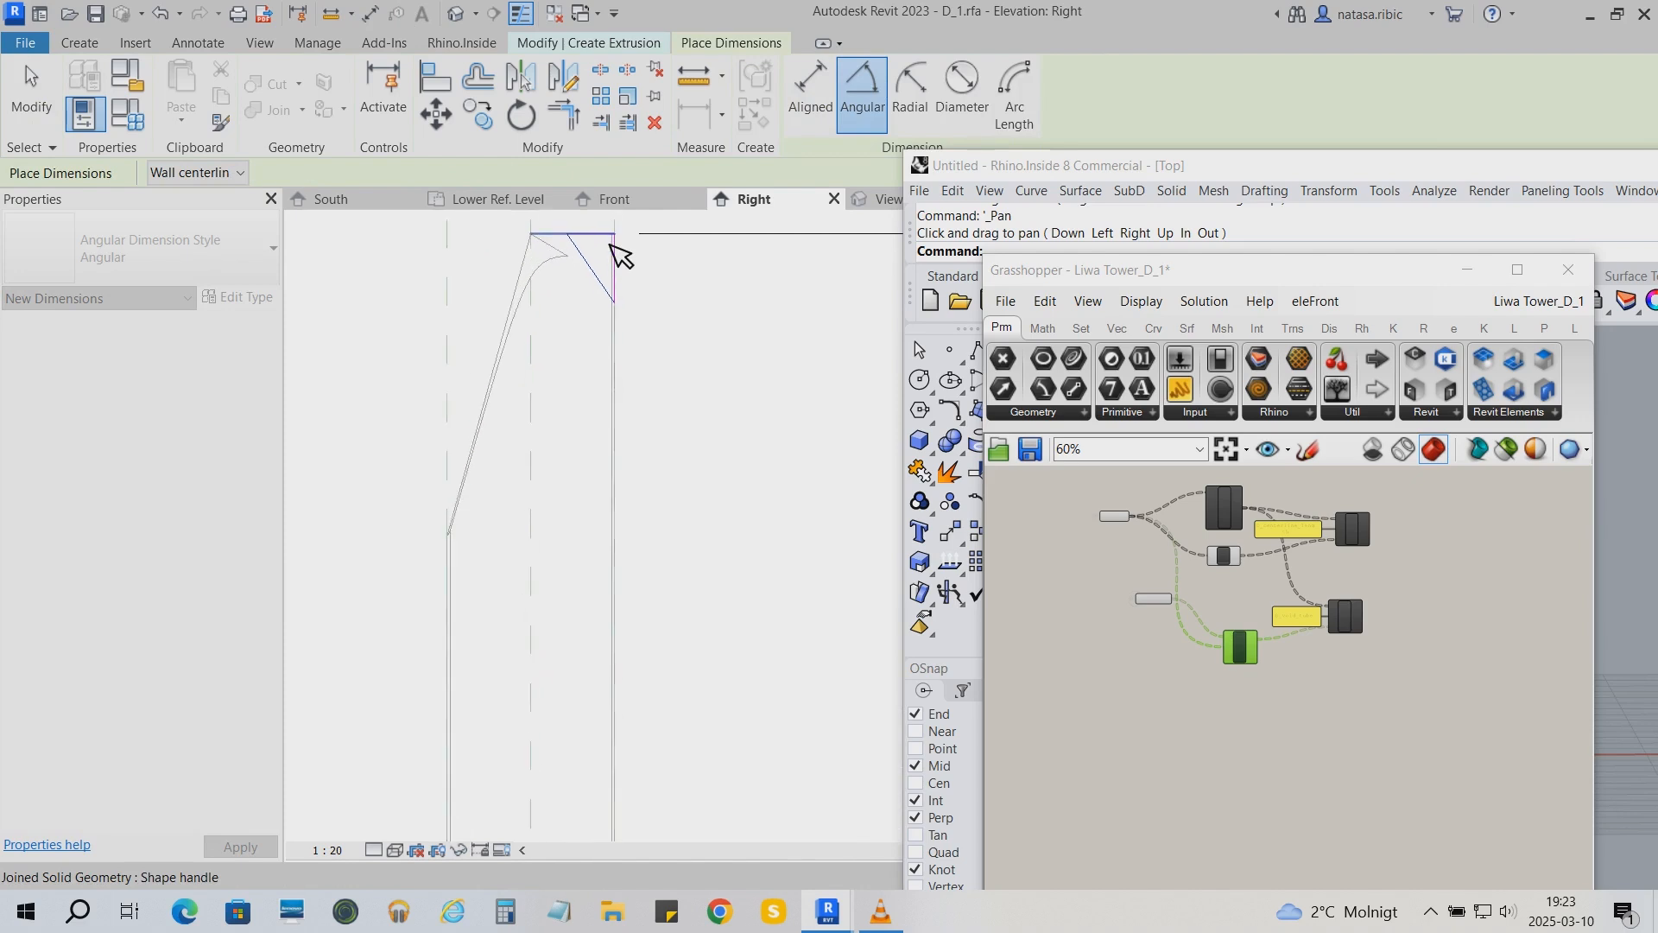
scroll(610, 245, "up", 1)
left_click(610, 245)
scroll(603, 439, "down", 5)
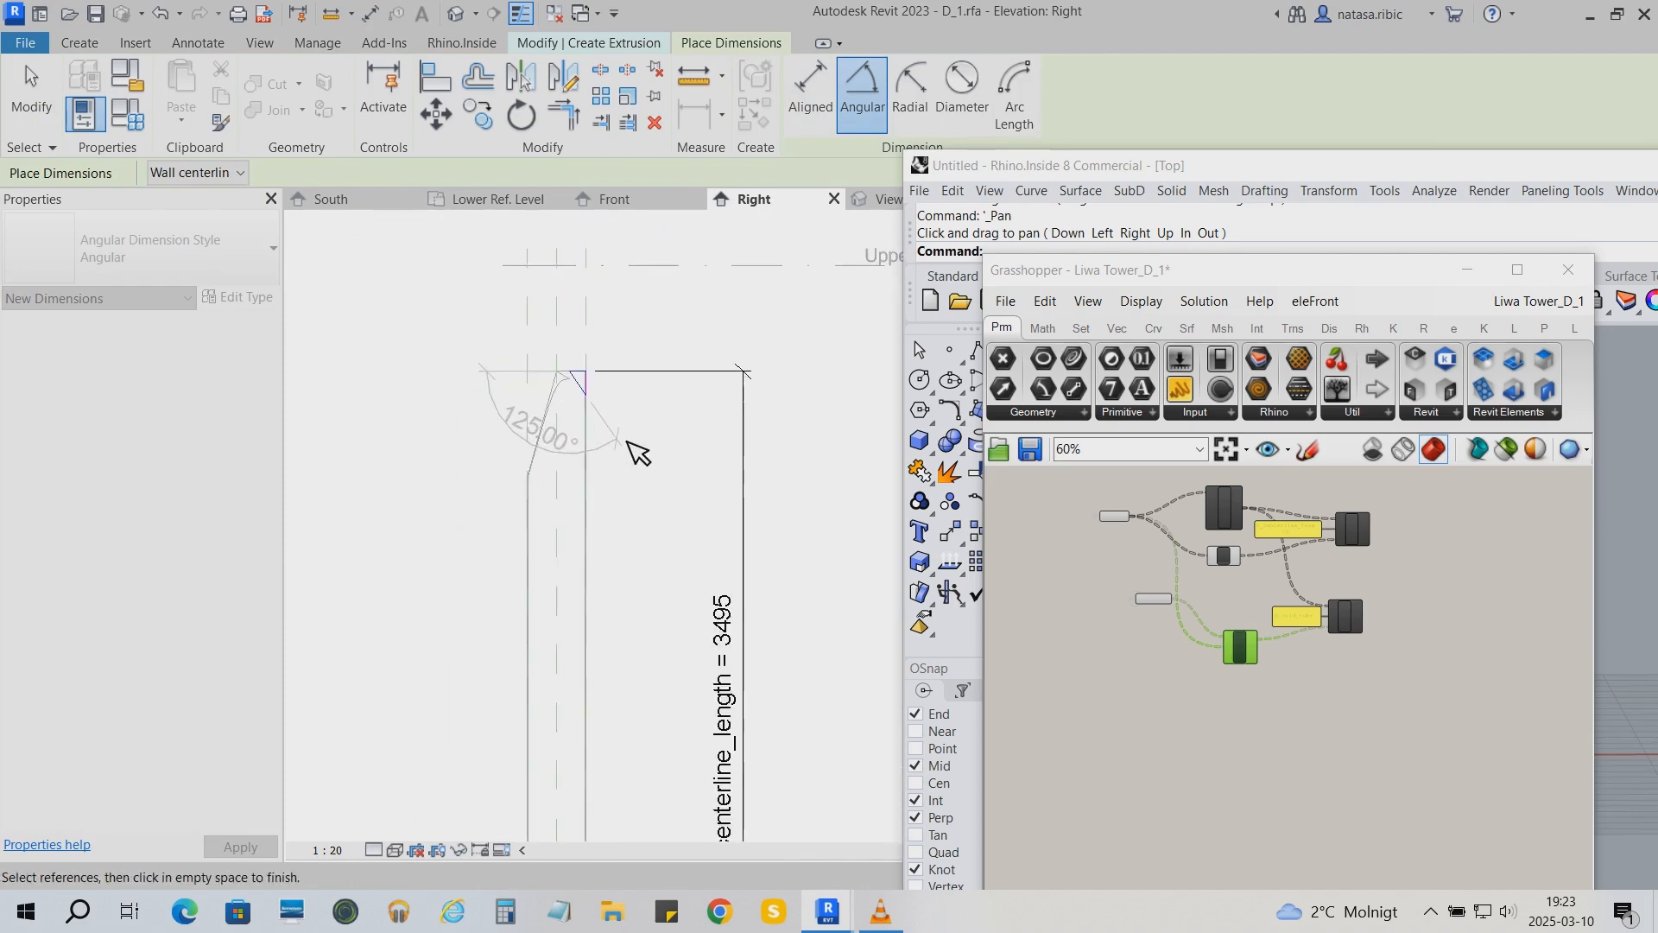
scroll(637, 451, "down", 1)
left_click(855, 504)
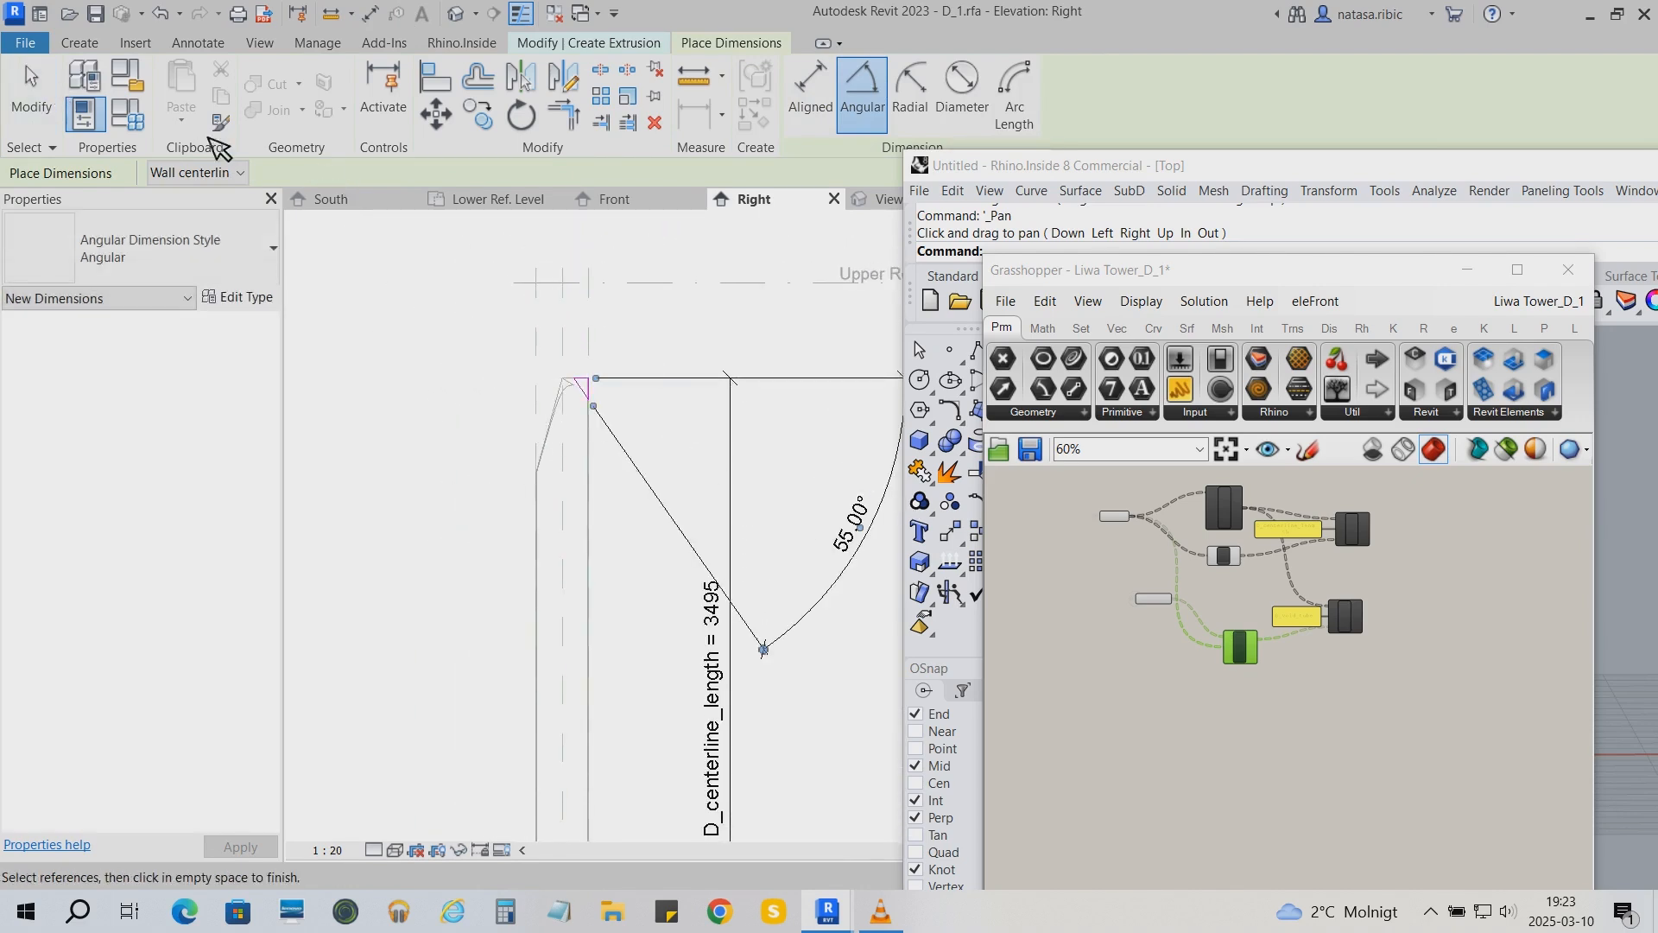
Label the angular dimension with a new instance parameter named D_void_top and finish the extrusion sketch
left_click(49, 85)
left_click(844, 528)
left_click(1012, 91)
left_click(682, 312)
left_click(607, 274)
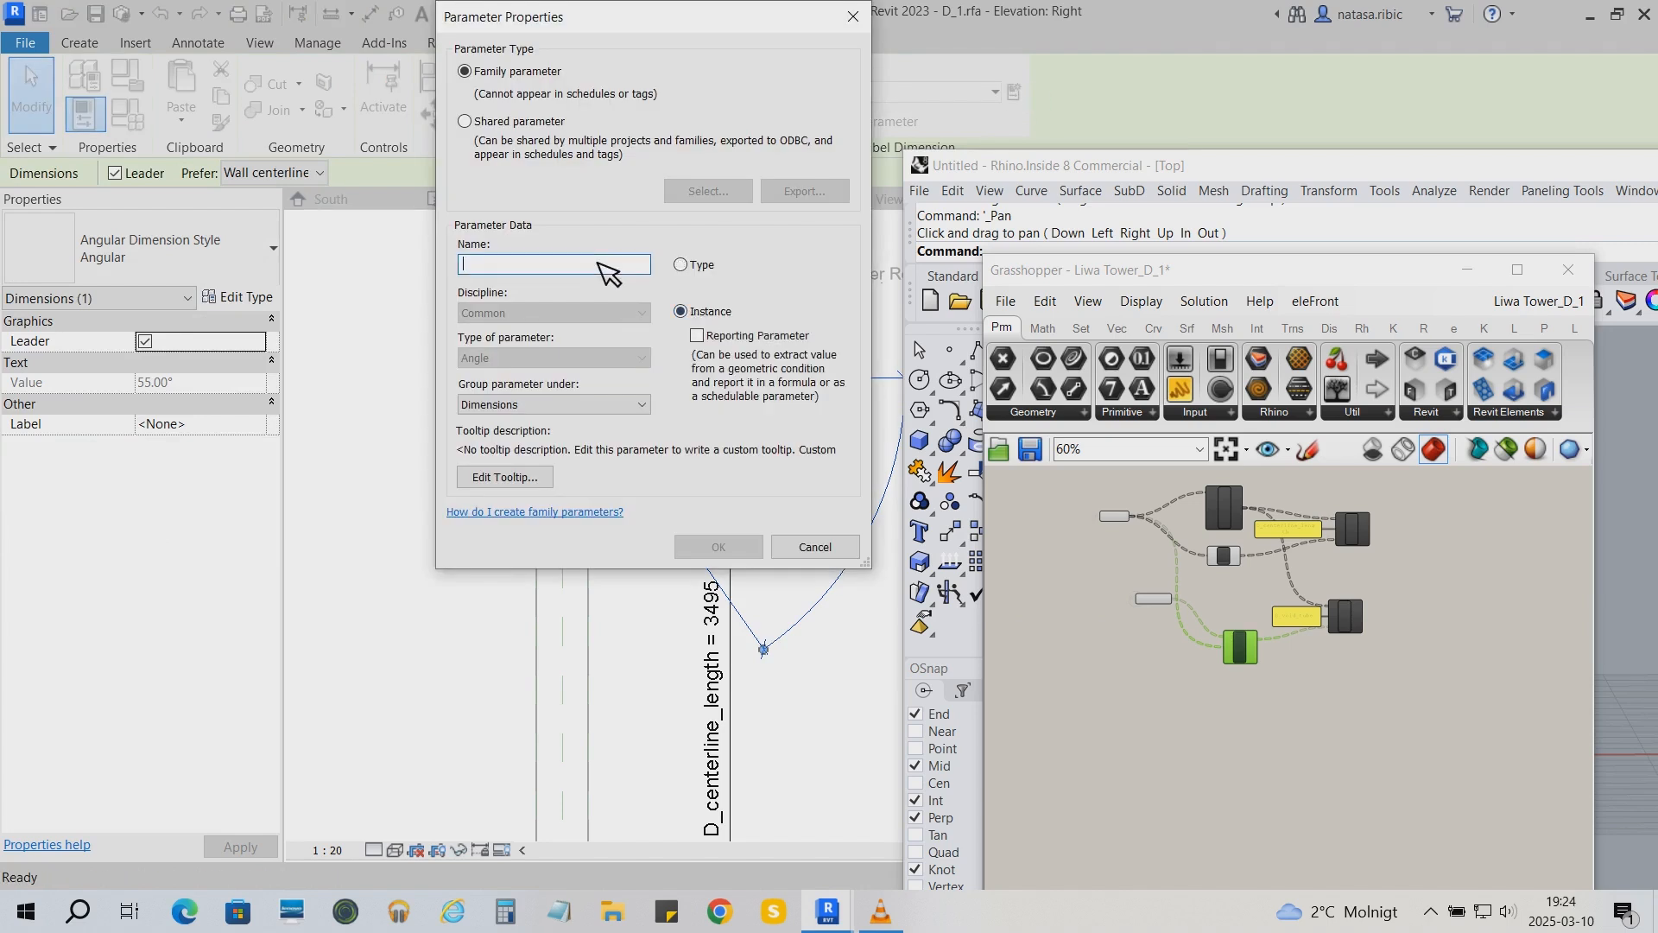
type("D_void_top")
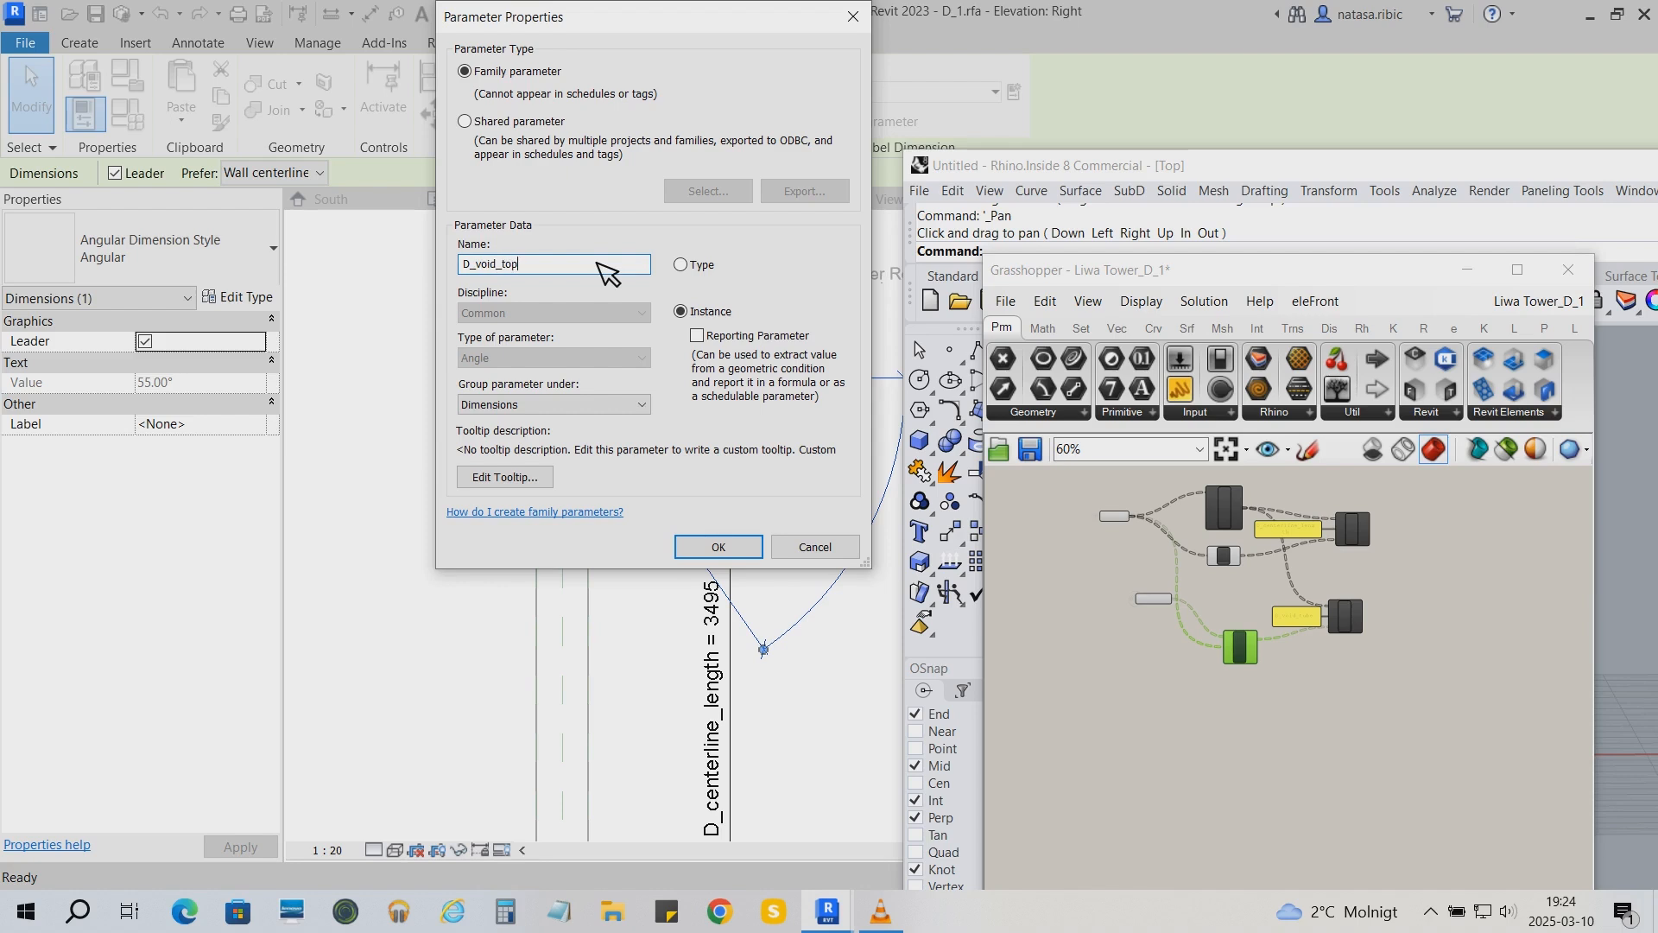
left_click(718, 549)
left_click(407, 318)
scroll(405, 316, "down", 2)
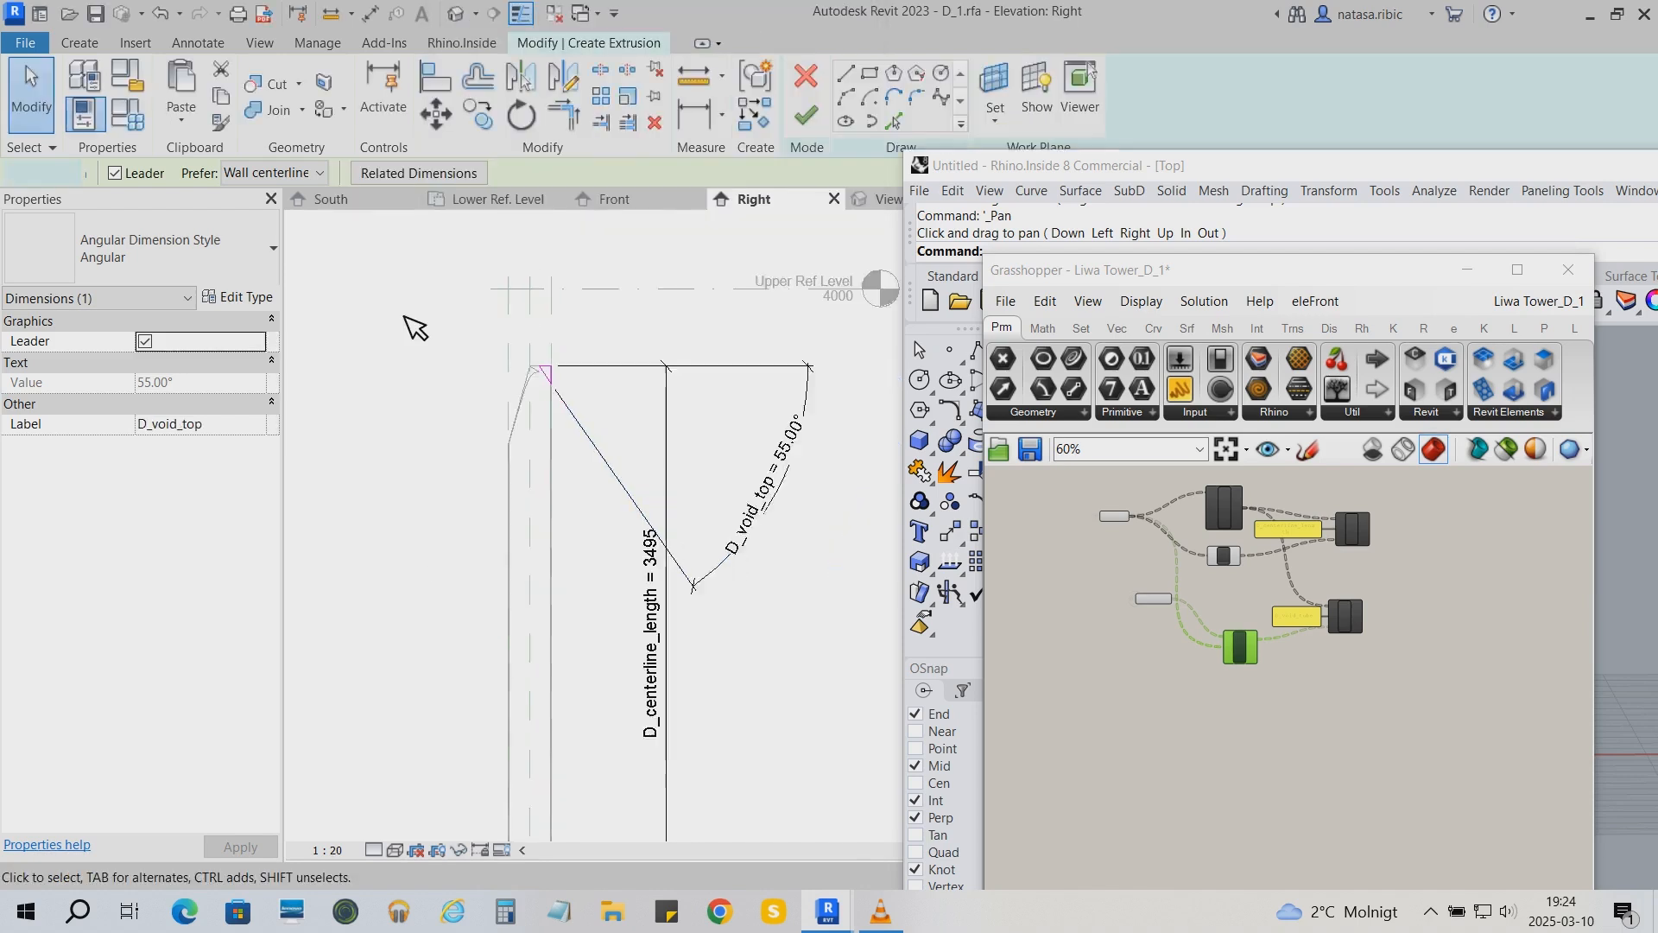
left_click(806, 115)
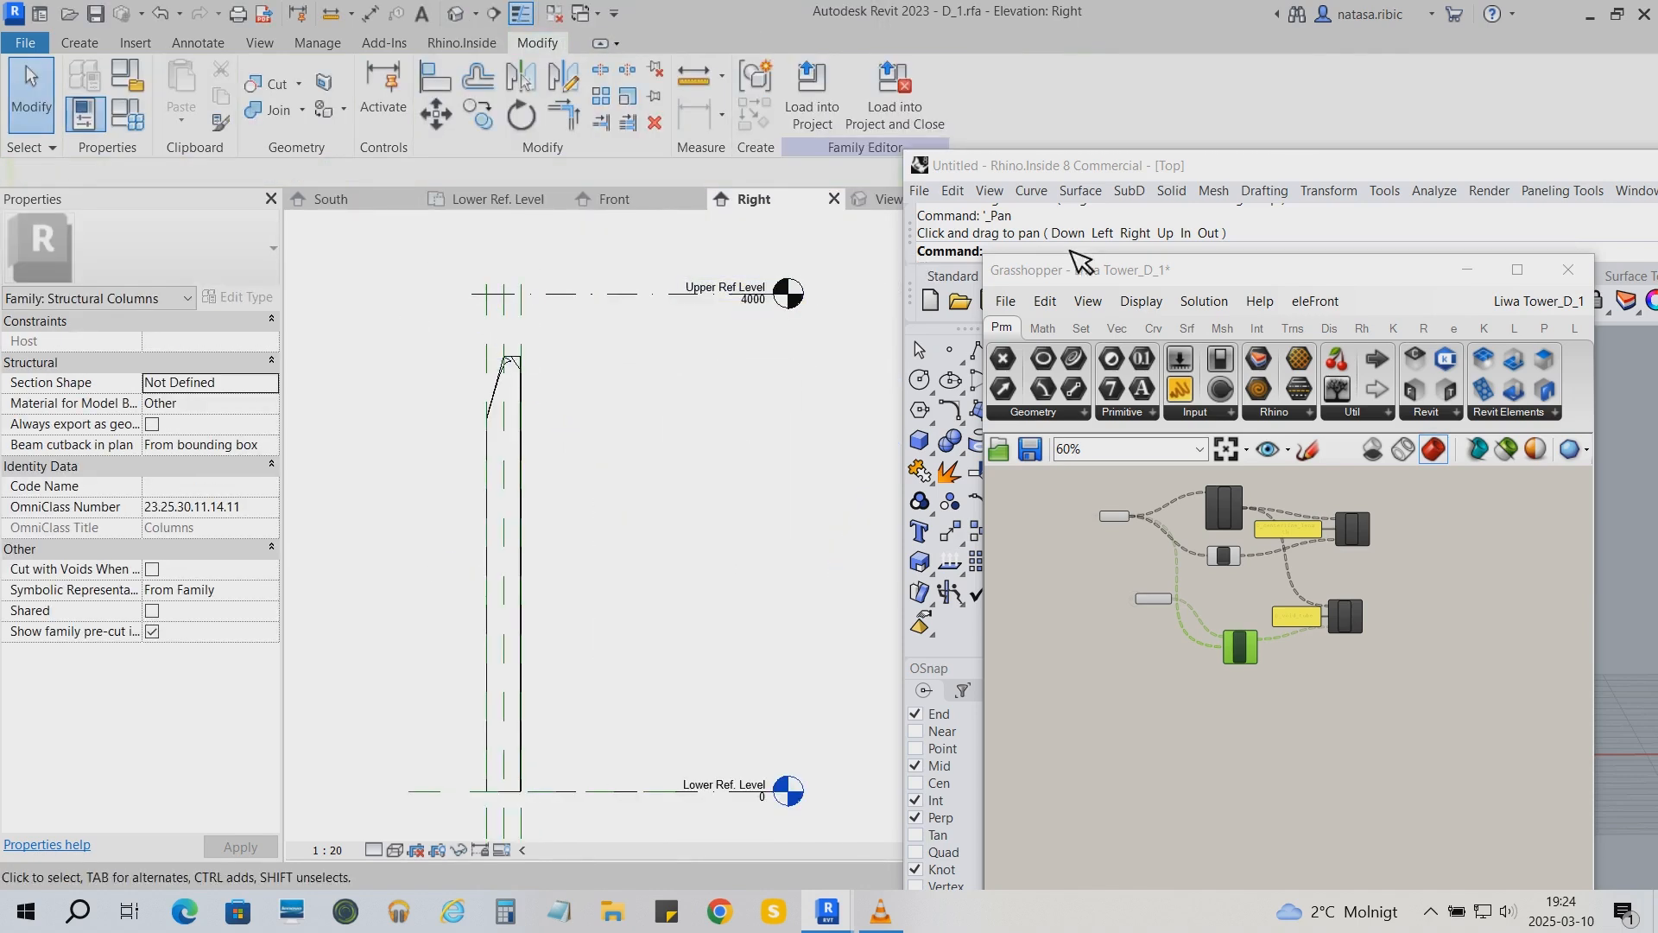
Move the Rhino and Grasshopper windows down to uncover the family drawing area and Project Browser
left_click_drag(1080, 269, 1105, 301)
left_click_drag(1149, 388, 1155, 411)
left_click_drag(1095, 172, 1051, 509)
left_click_drag(1254, 414, 1231, 572)
In the Front elevation, stretch the new extrusion past both sides of the column, with its start at about -371
double_click(1553, 390)
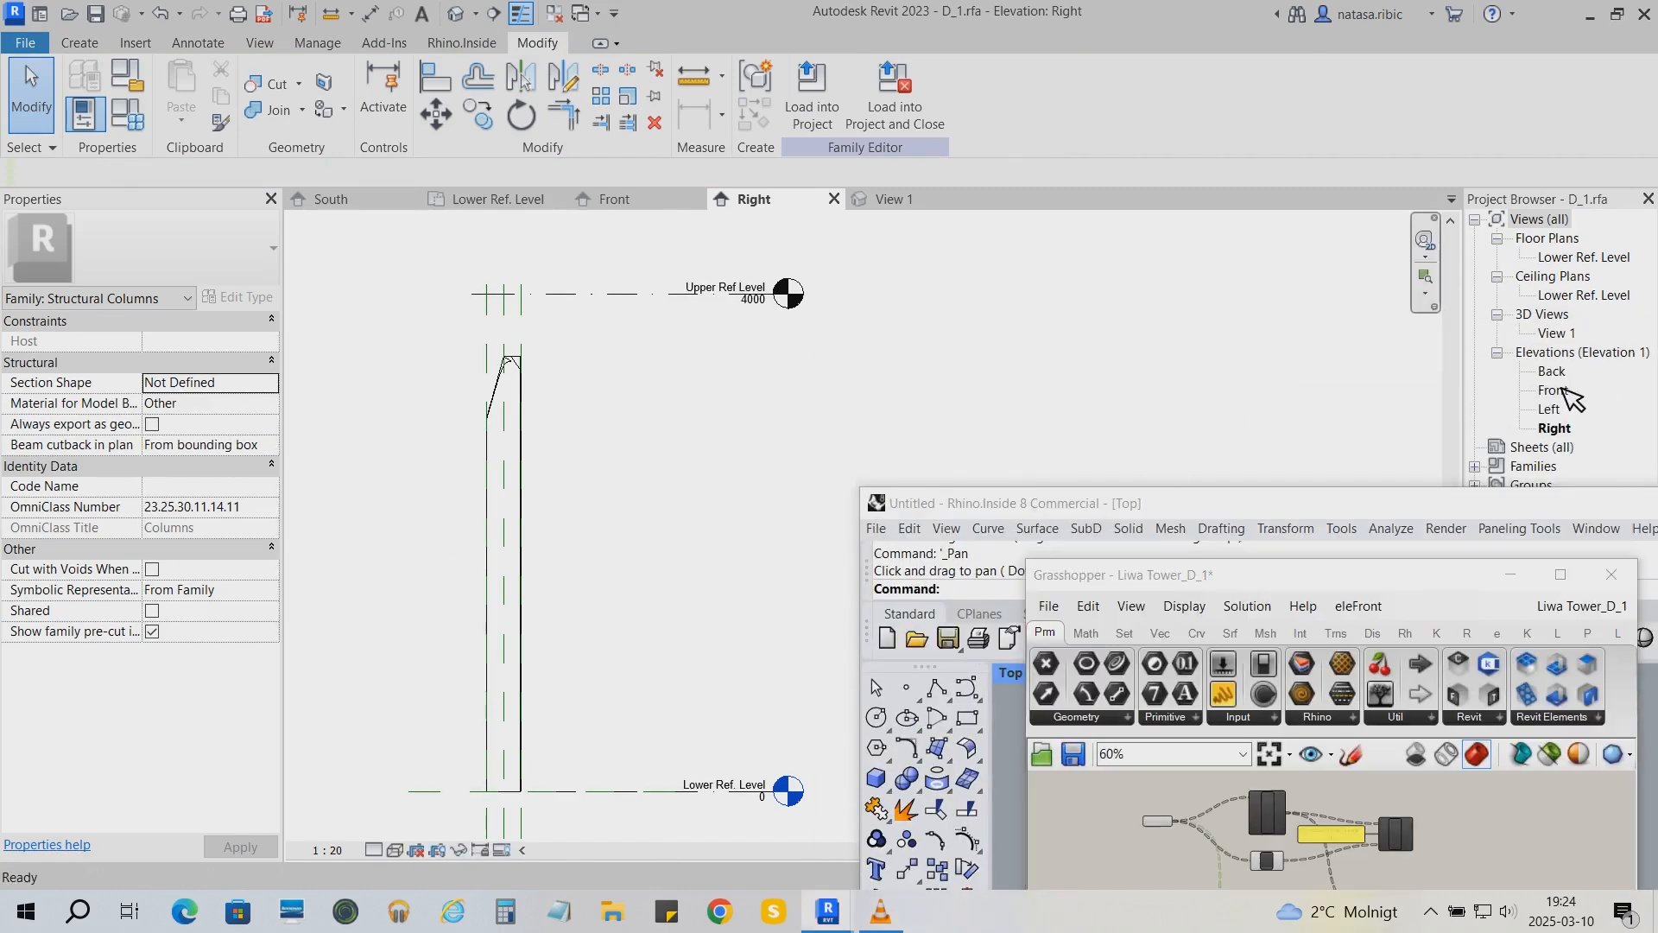
left_click(752, 377)
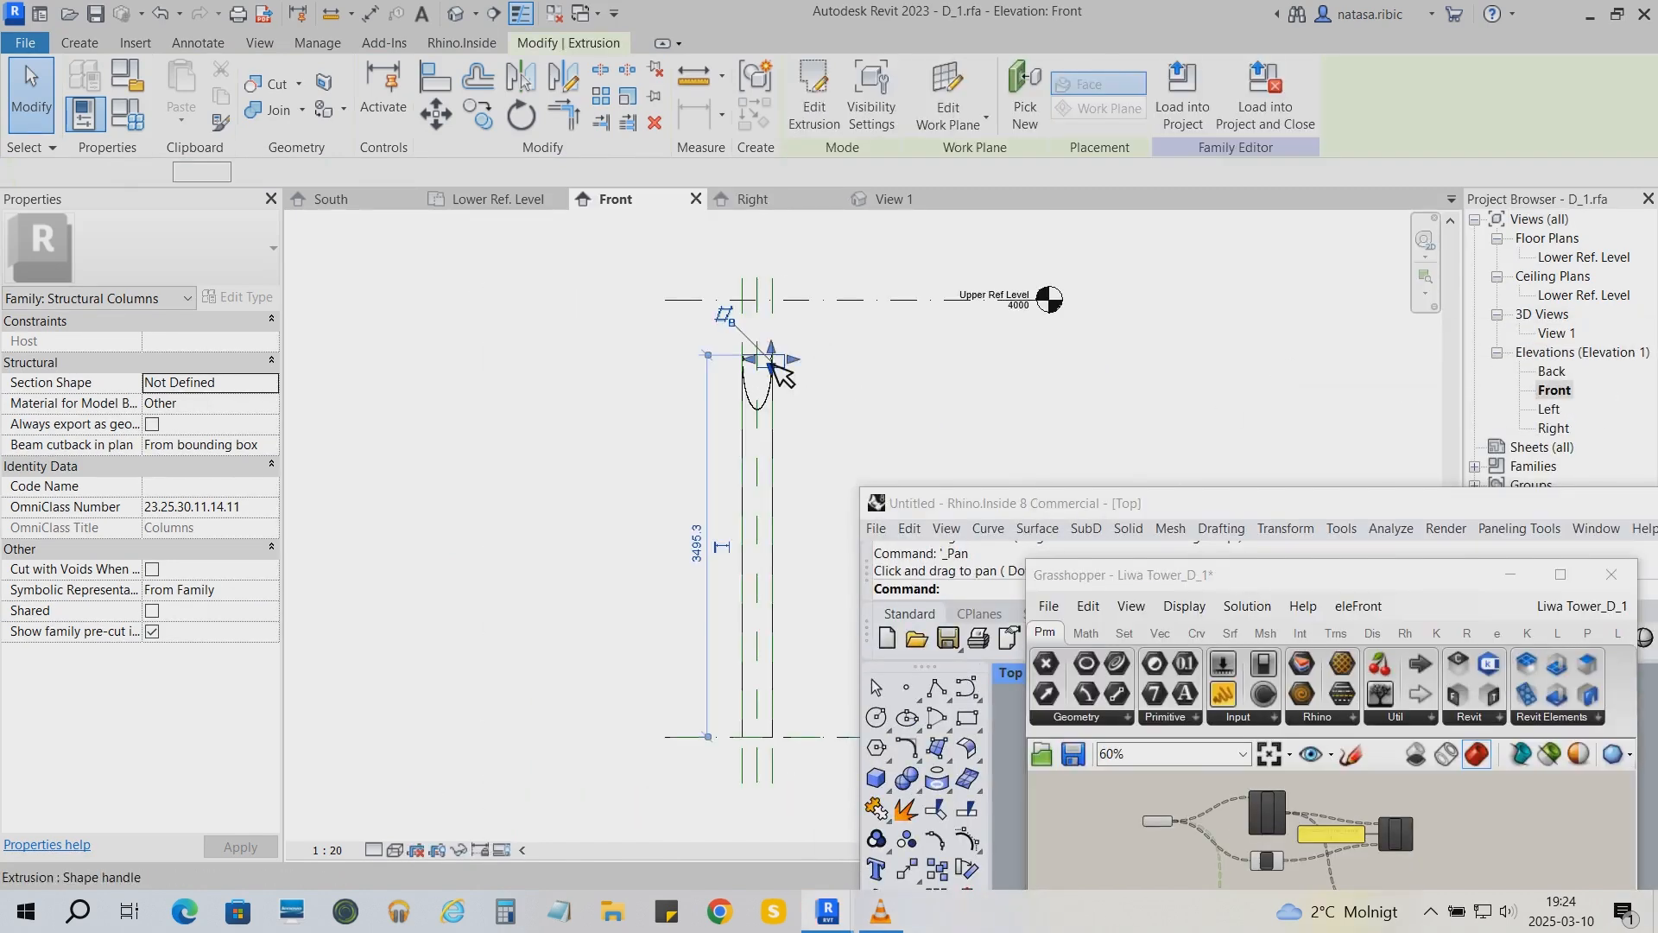
left_click(696, 386)
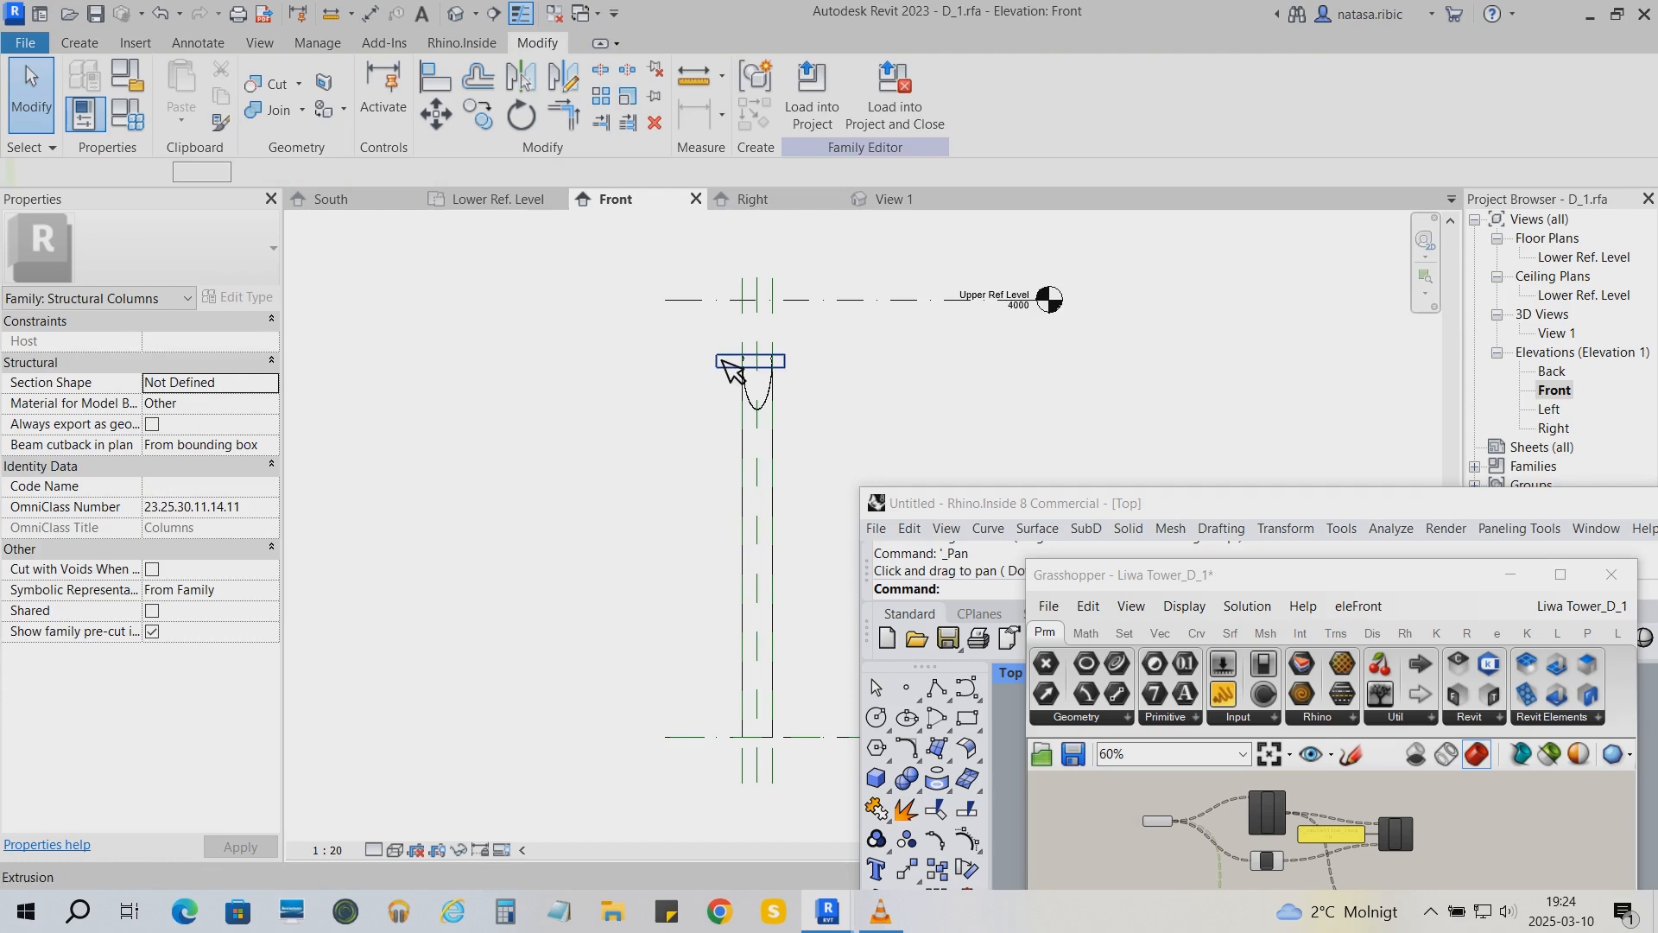
left_click(732, 372)
Change the extrusion from Solid to Void and cut the column geometry with it
left_click(257, 548)
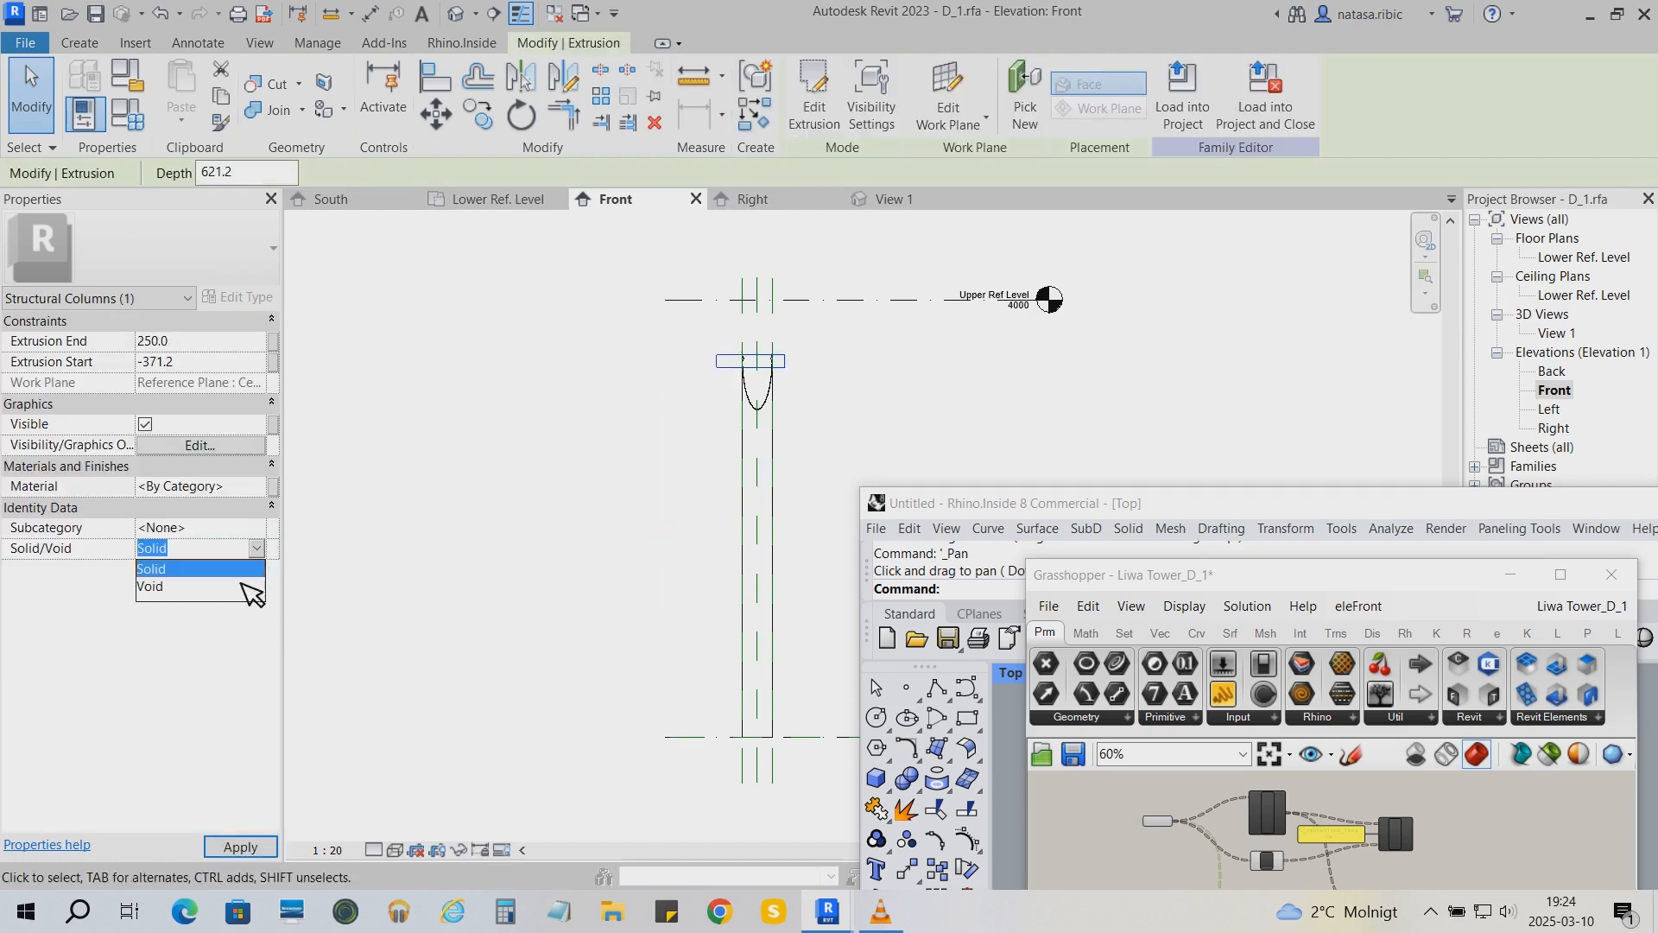
left_click(243, 586)
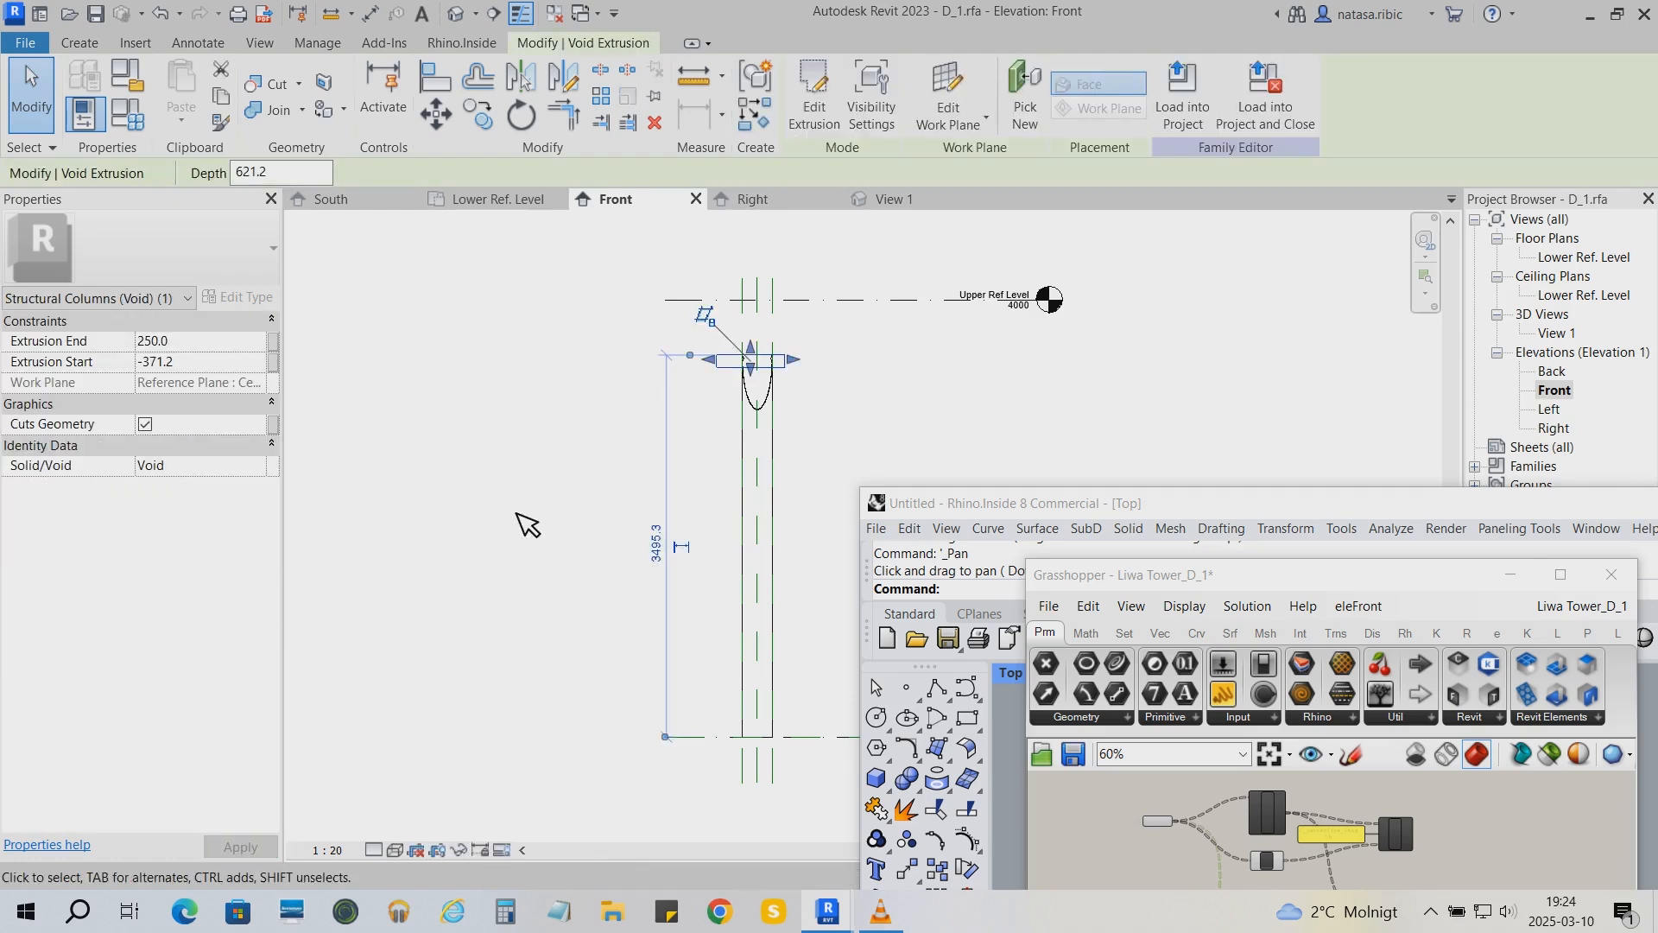
left_click(272, 84)
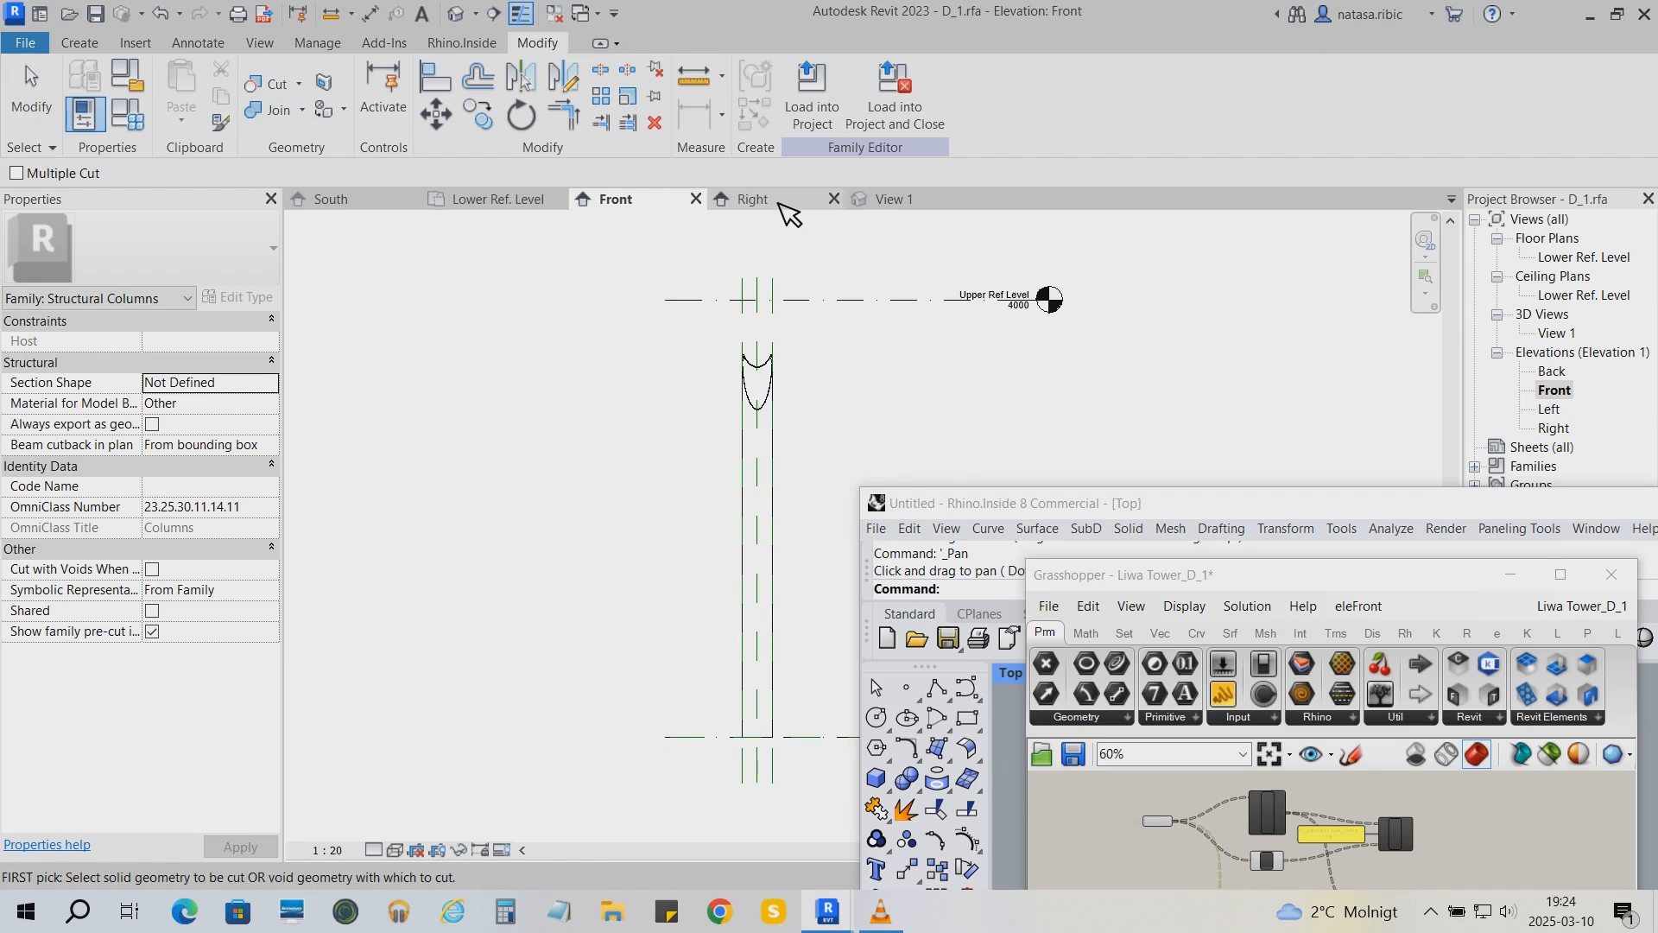
Return to the Right elevation, enable Cut with Voids When Loaded for the family, and save it
left_click(781, 203)
left_click(164, 569)
left_click(101, 14)
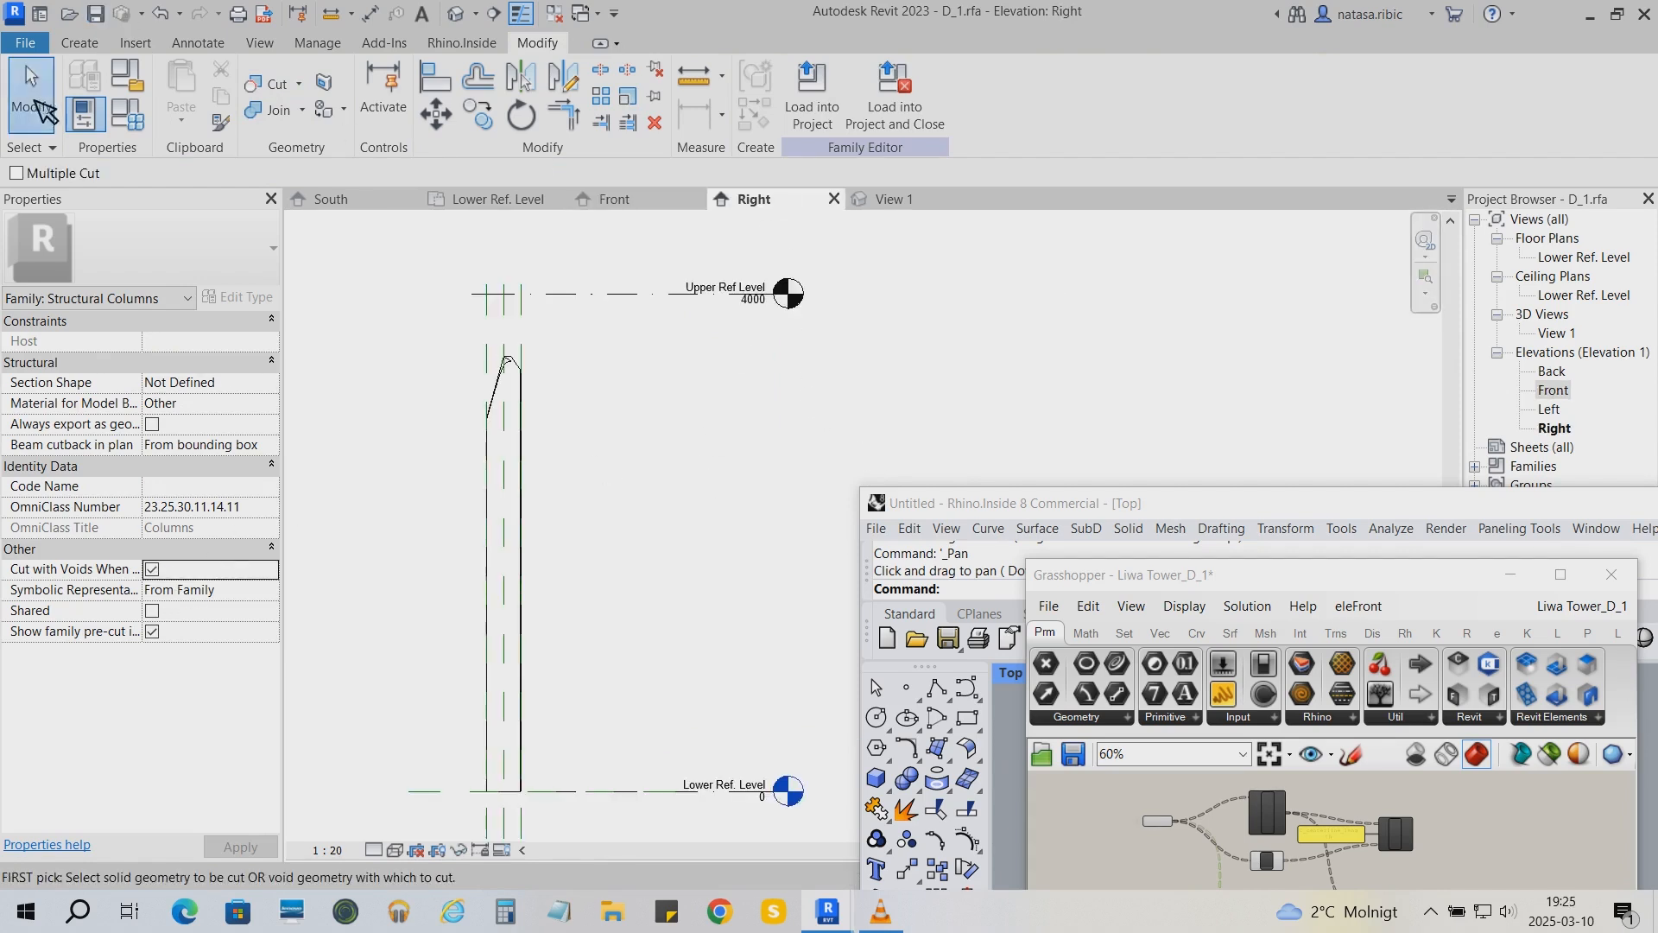
Stretch the column to a centerline length of about 3800 mm and set D_void_top to 30° in the family types
left_click(522, 432)
left_click(602, 407)
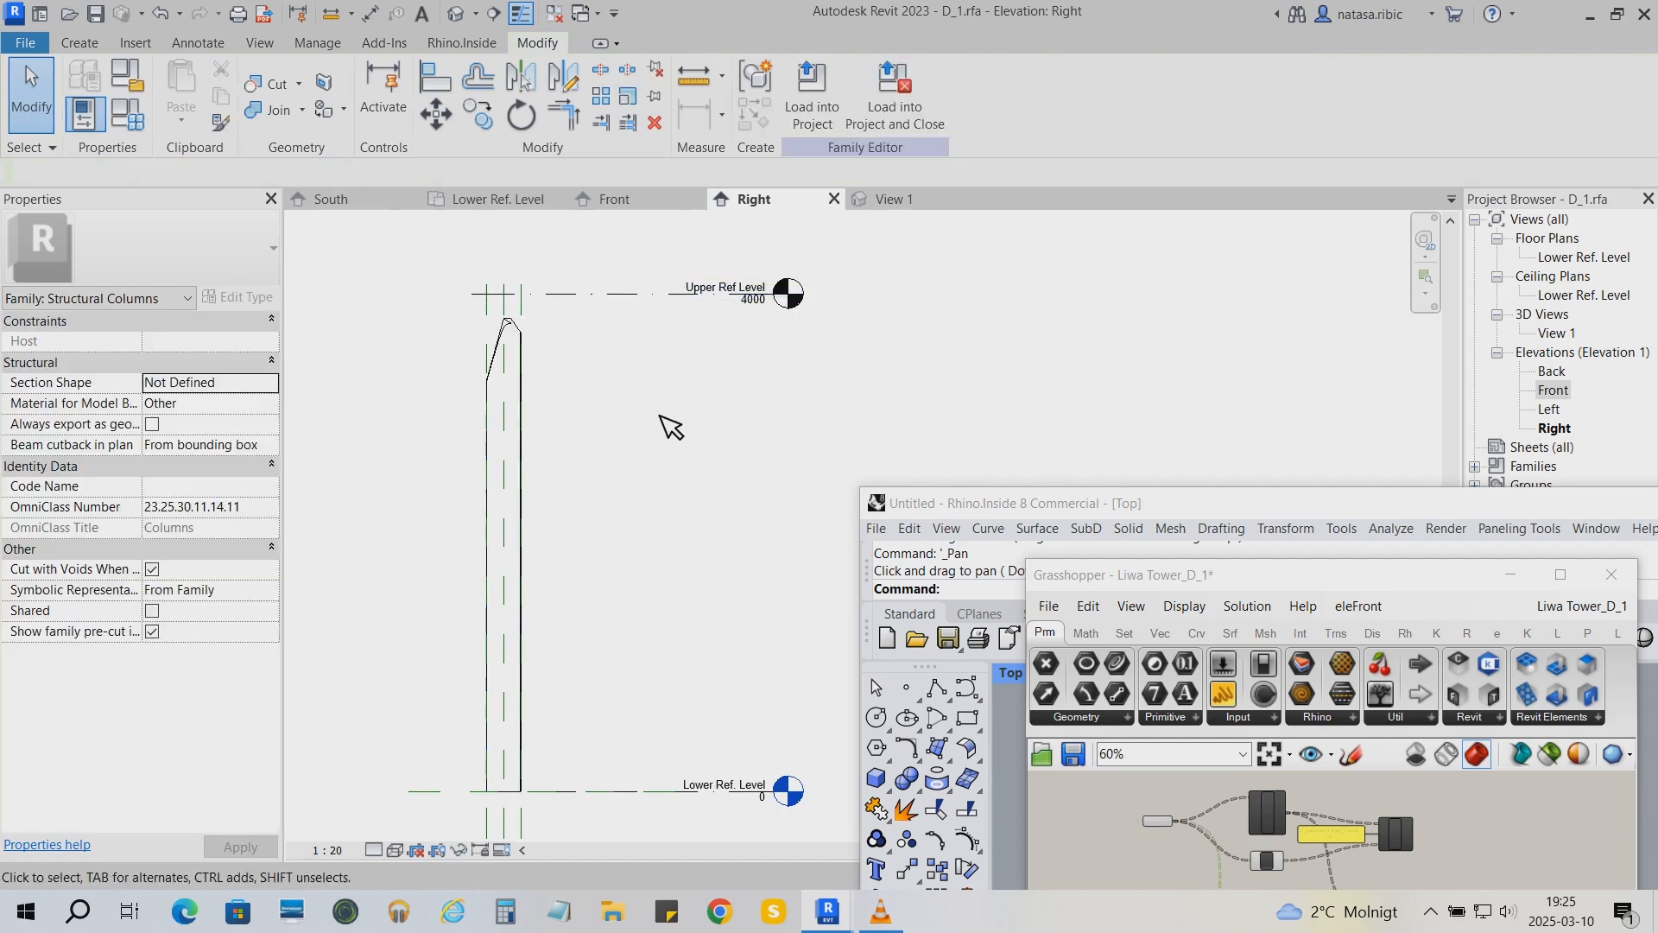
left_click(130, 120)
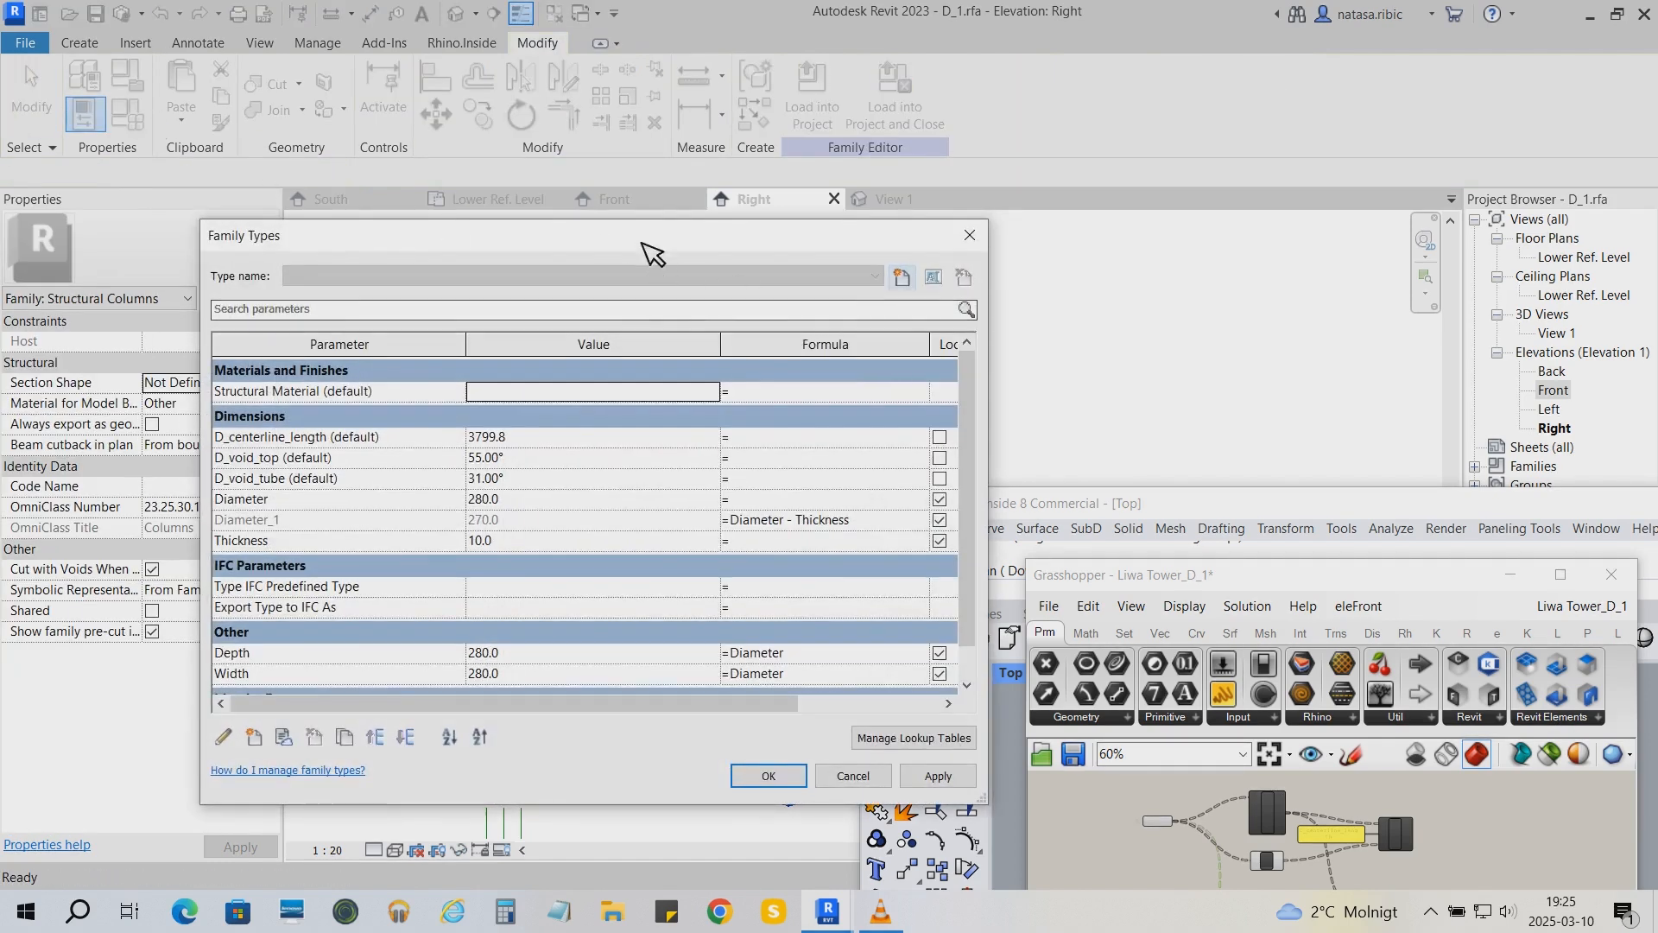
left_click_drag(647, 250, 1114, 193)
left_click(1002, 402)
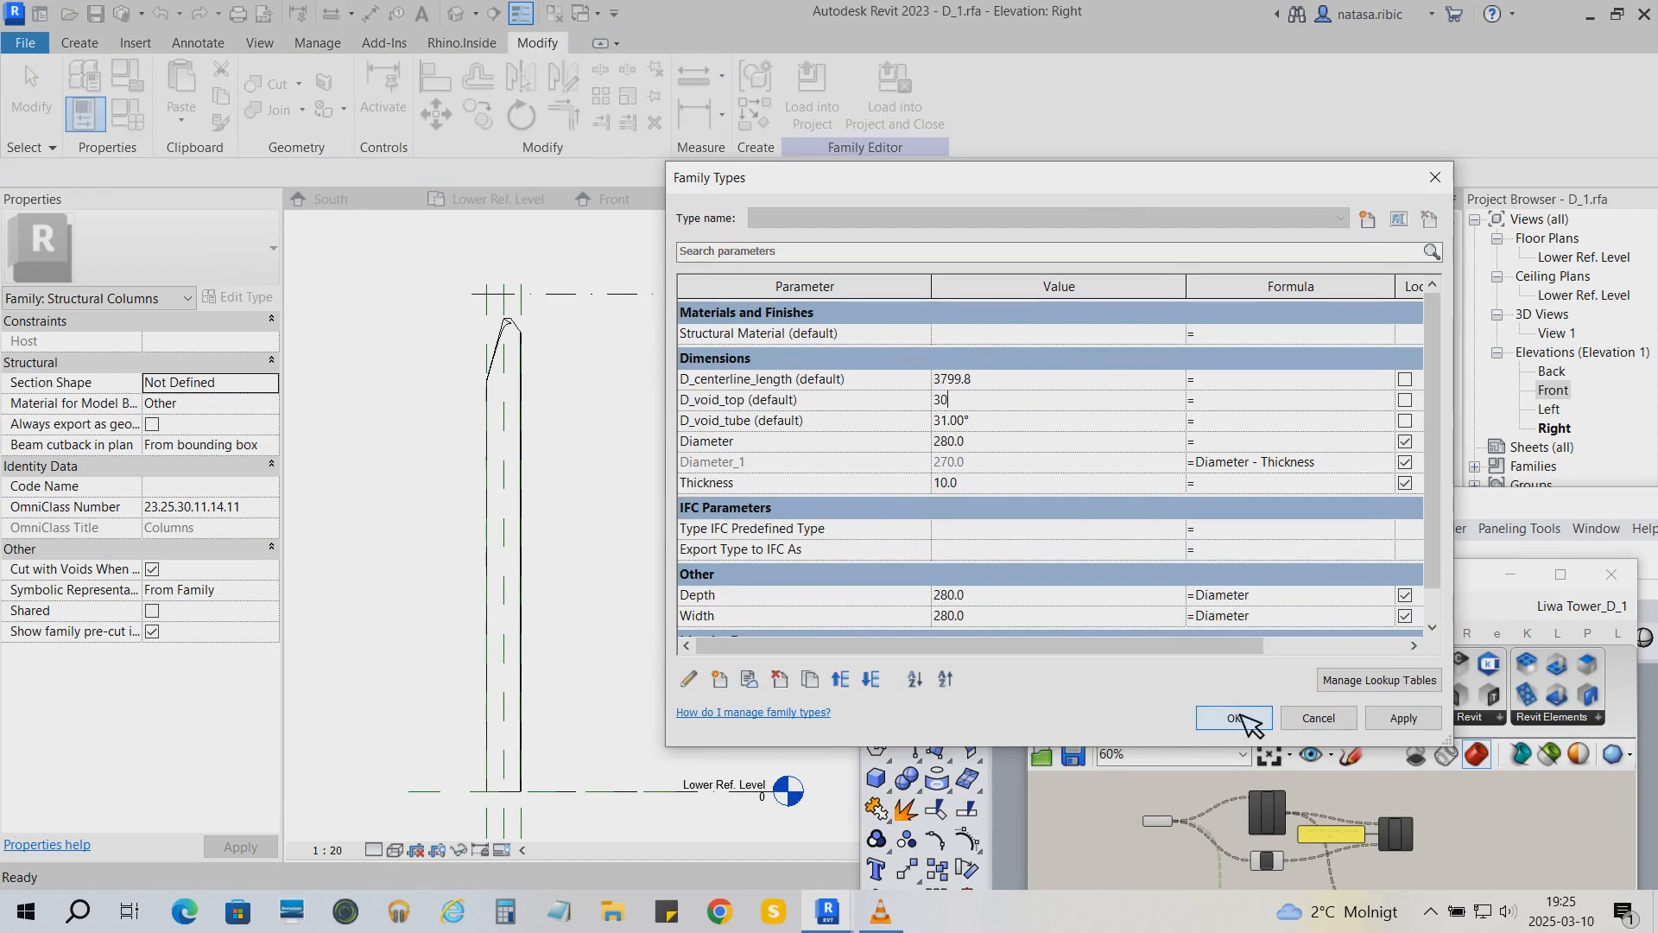
left_click(1243, 718)
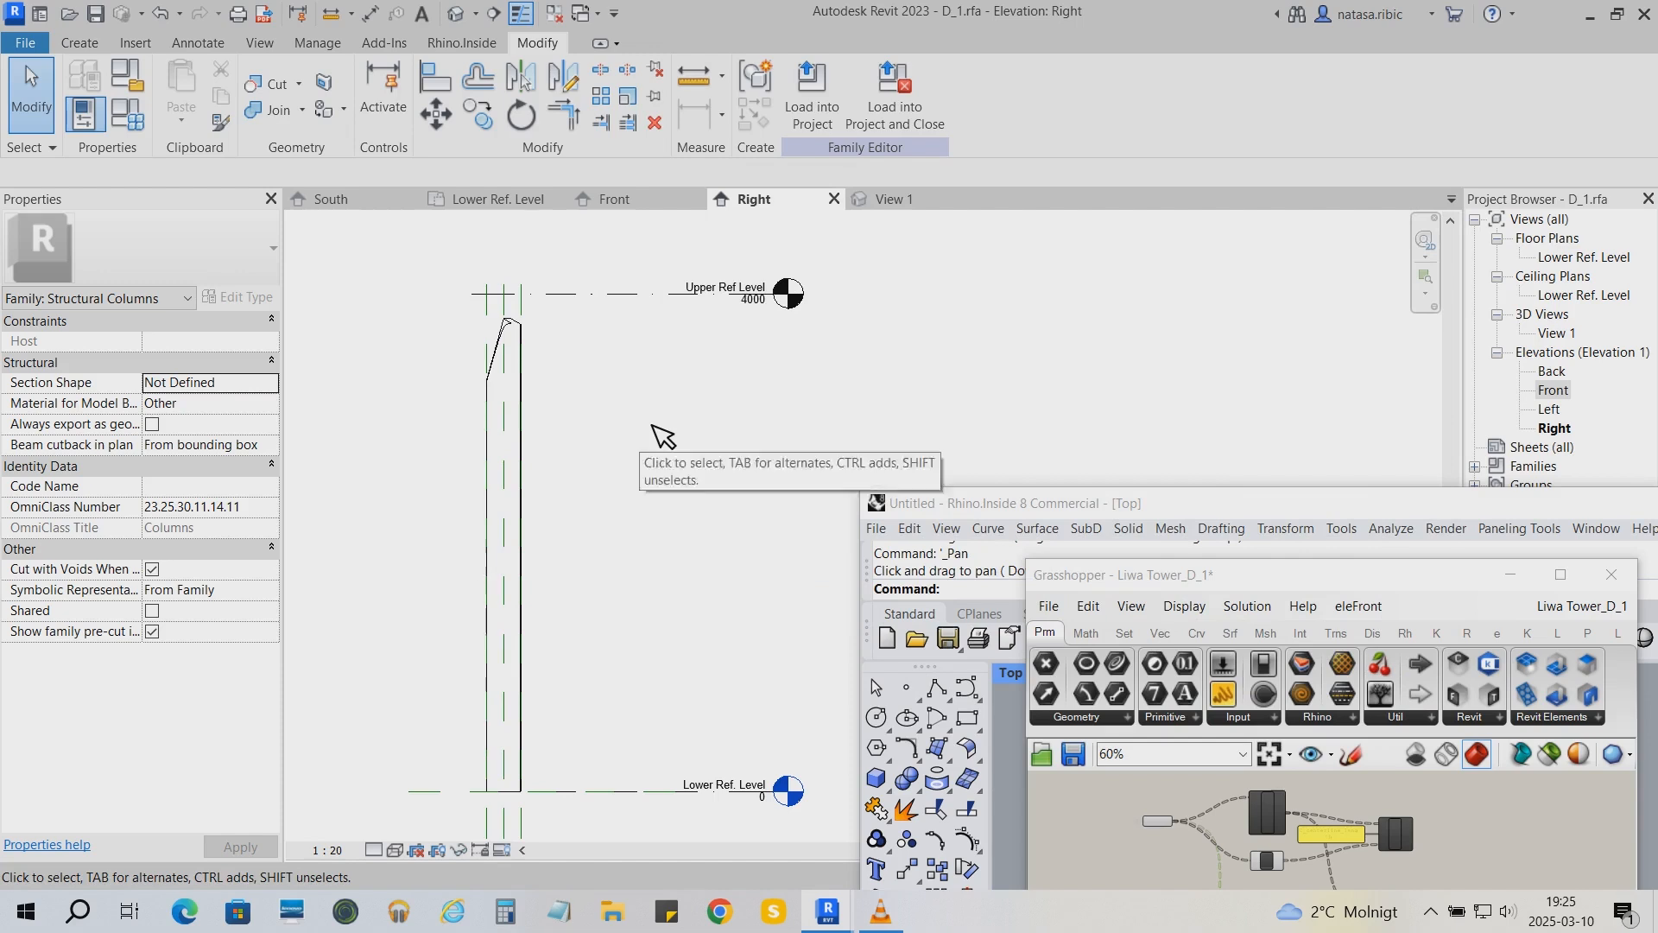
Load the D_1 column family into the YouTube_2_C1-D1_1.3 project, overwriting the existing version without its parameter values
scroll(664, 436, "down", 1)
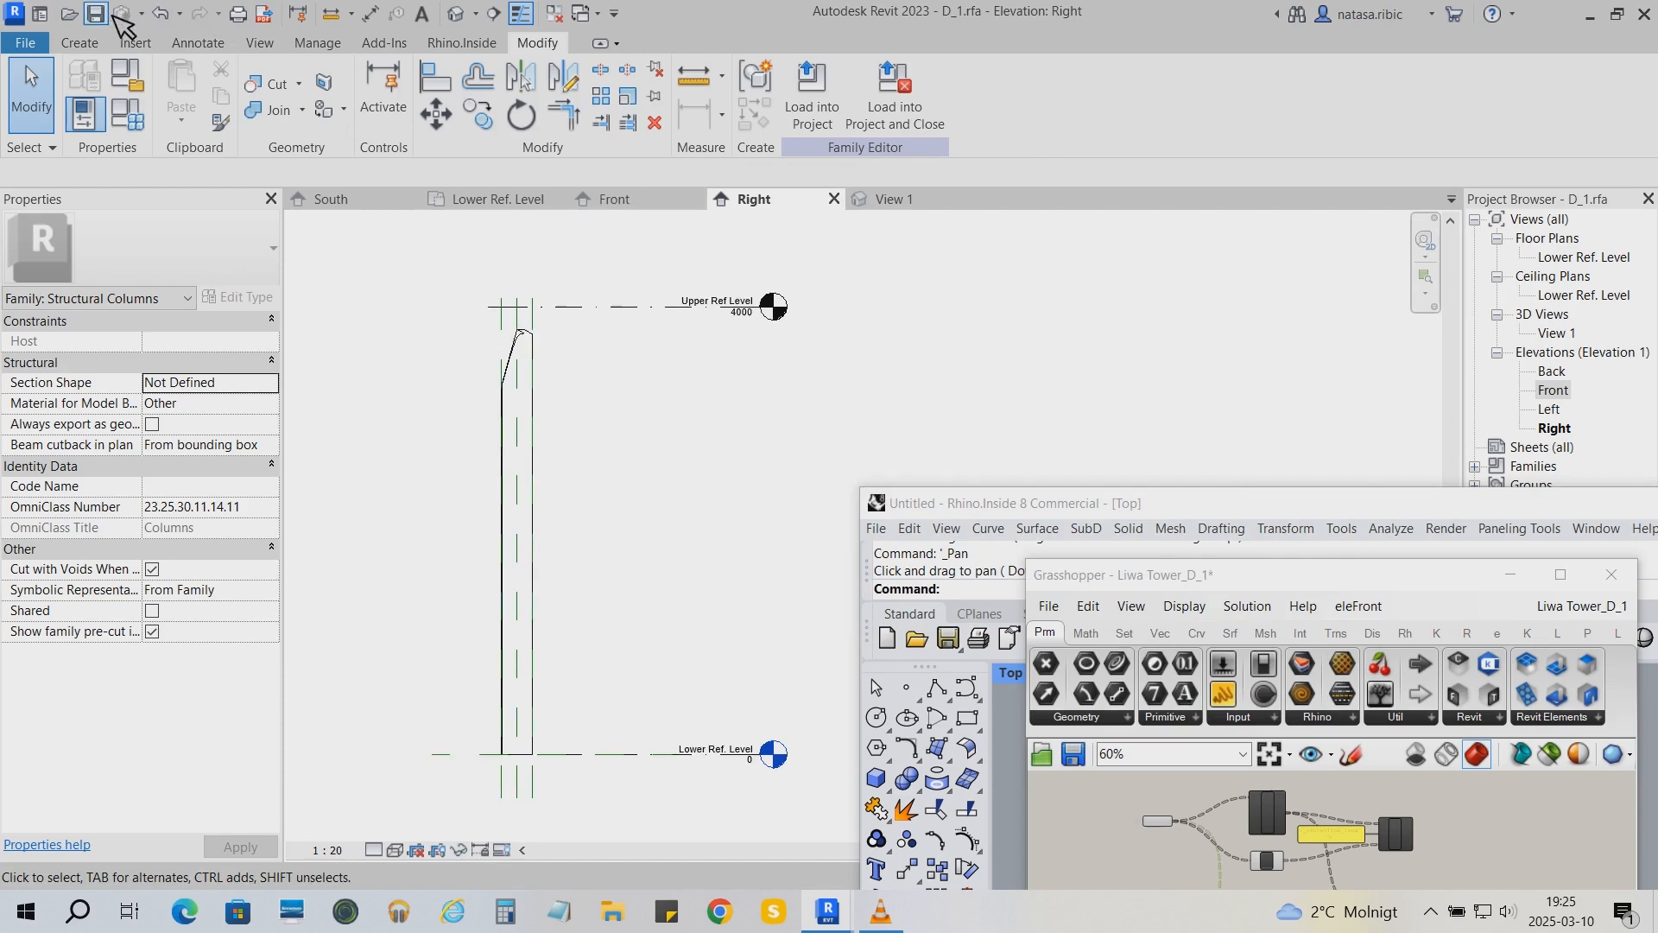
left_click(844, 123)
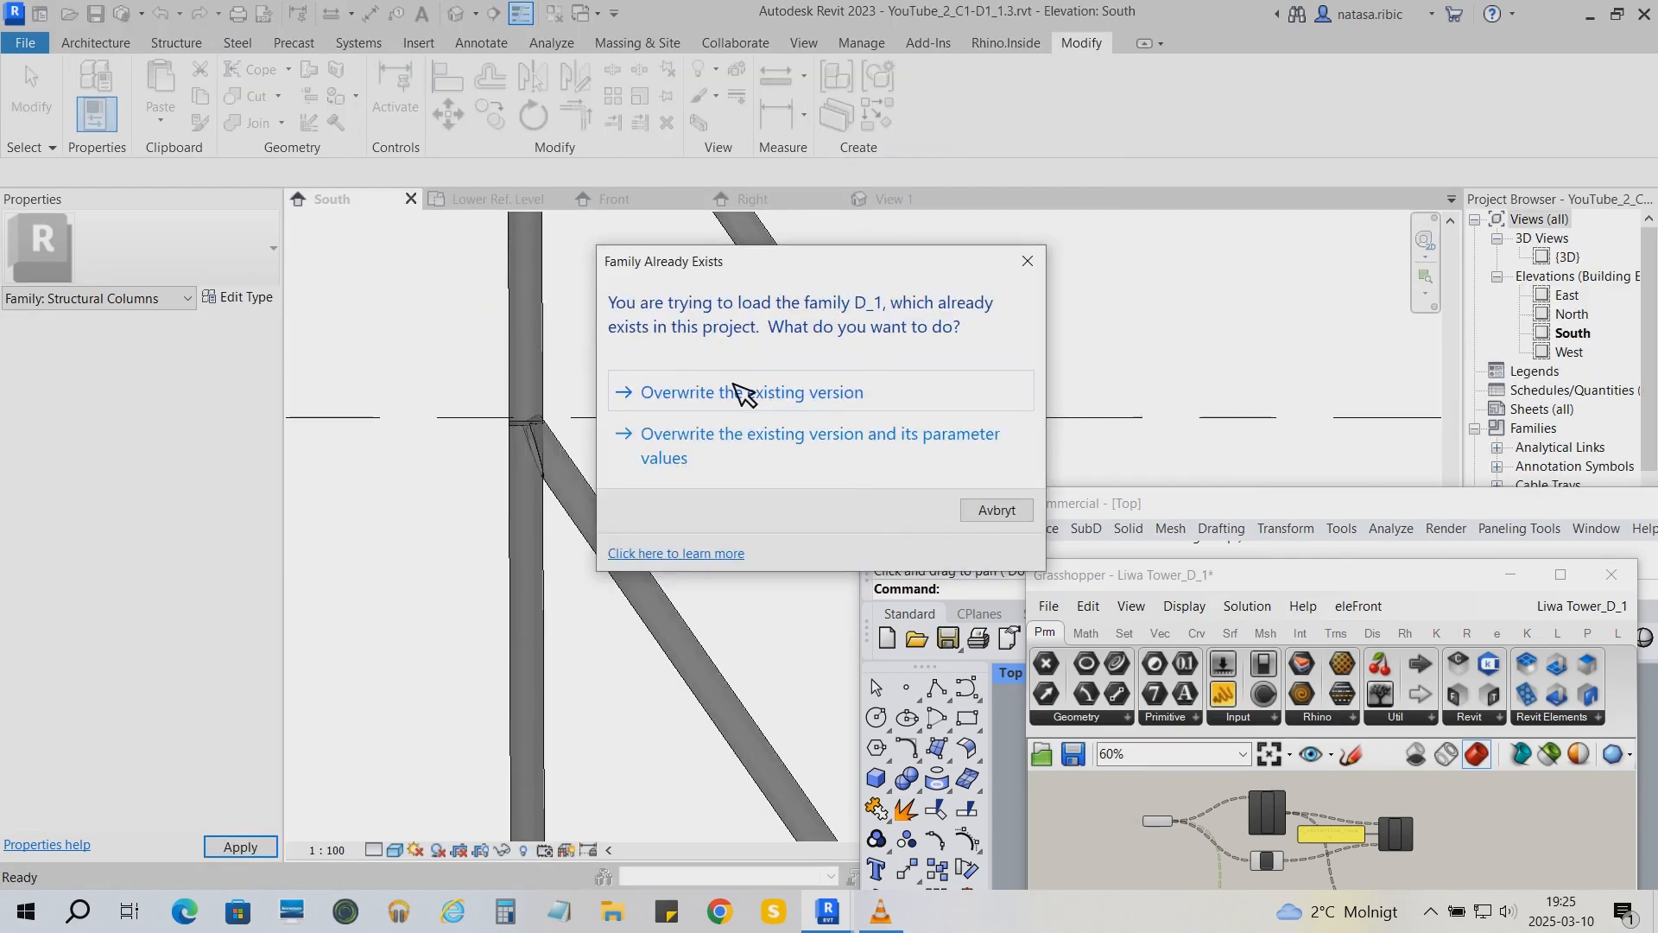
left_click(740, 288)
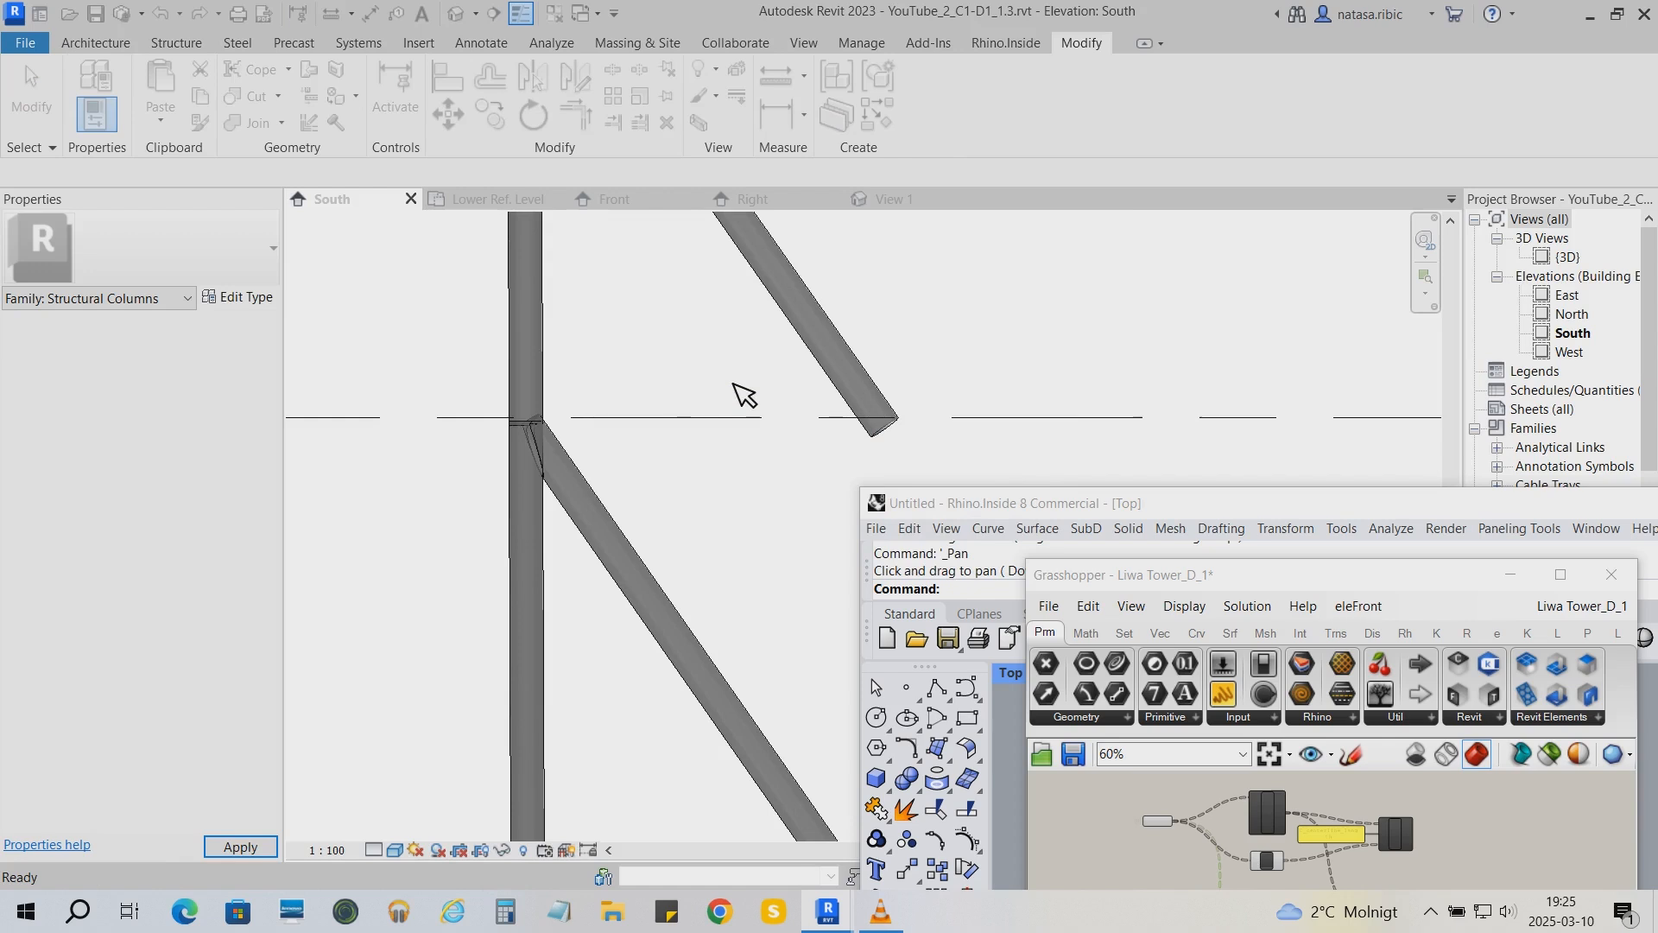
scroll(529, 388, "up", 3)
scroll(443, 394, "down", 2)
Move the Rhino and Grasshopper windows up and add an Element Parameter component below the D_void_tube one
left_click_drag(973, 507, 770, 148)
left_click_drag(1226, 574, 1071, 223)
left_click(1144, 706)
scroll(1191, 727, "up", 1)
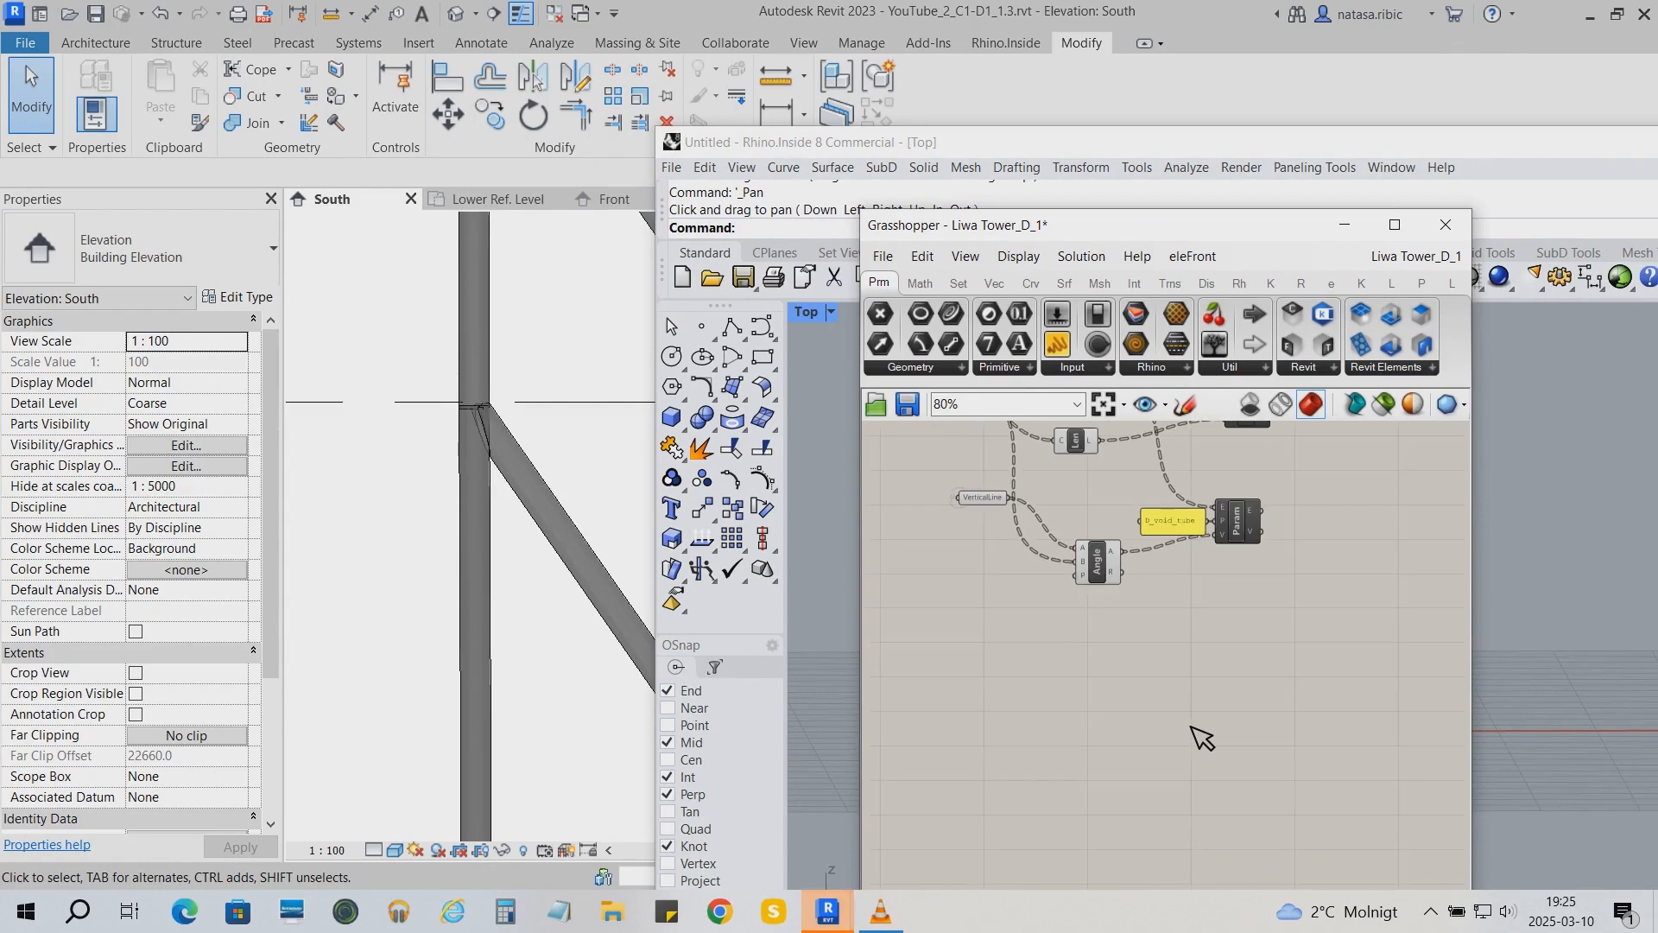
scroll(1213, 641, "up", 2)
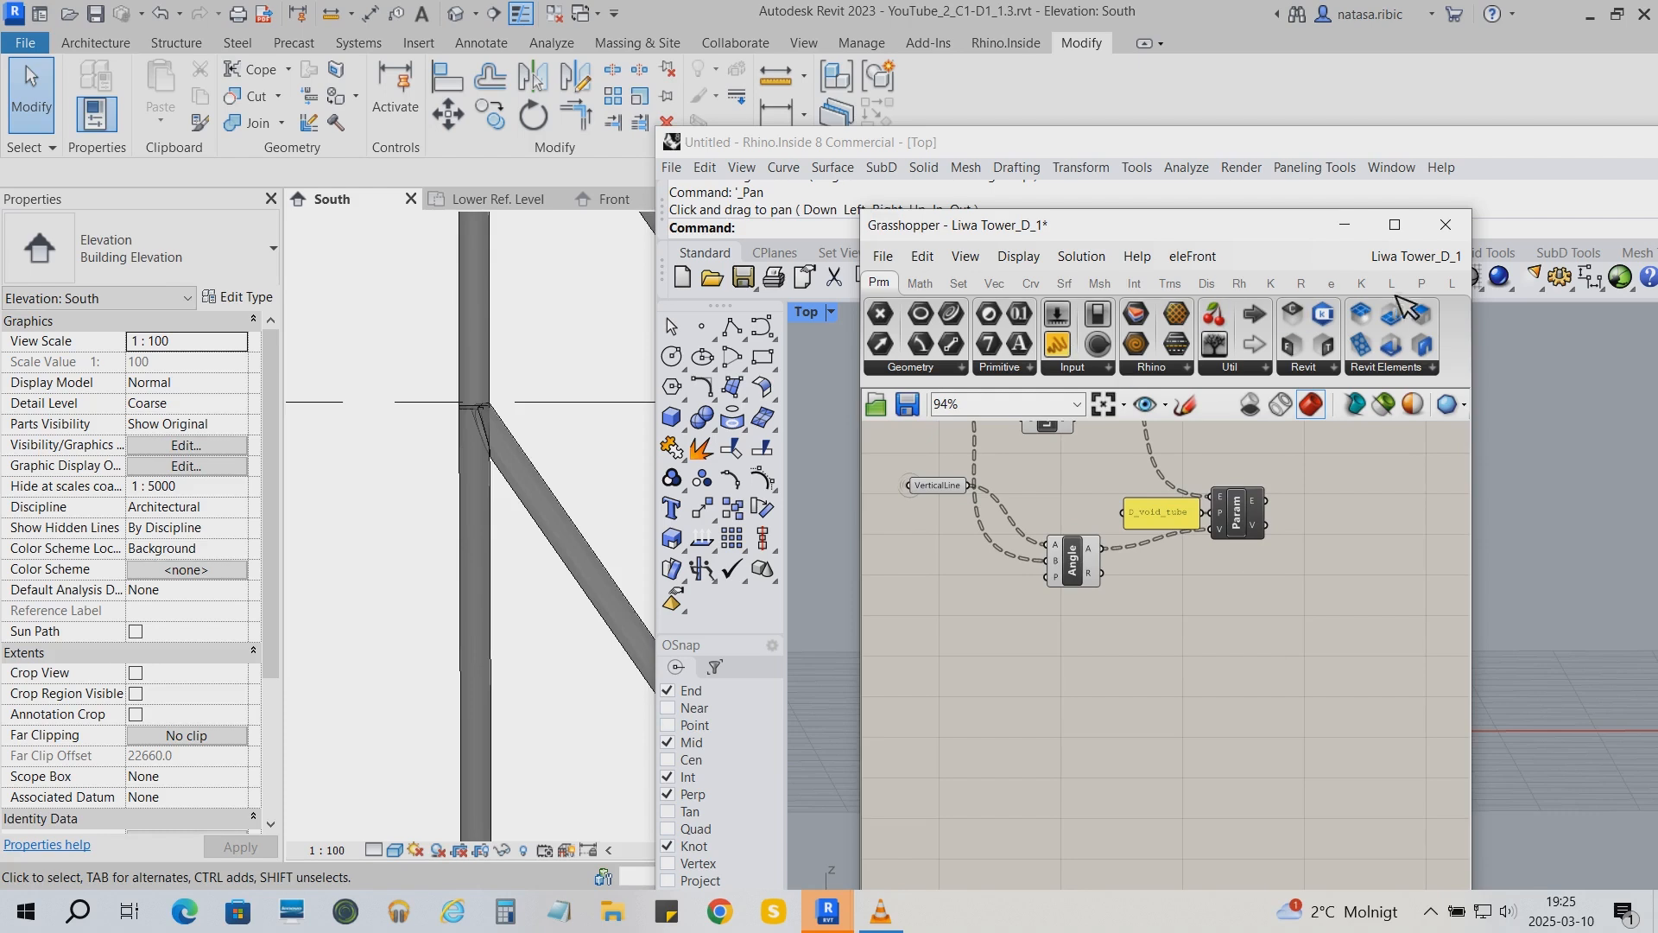
left_click(1301, 283)
left_click(1071, 368)
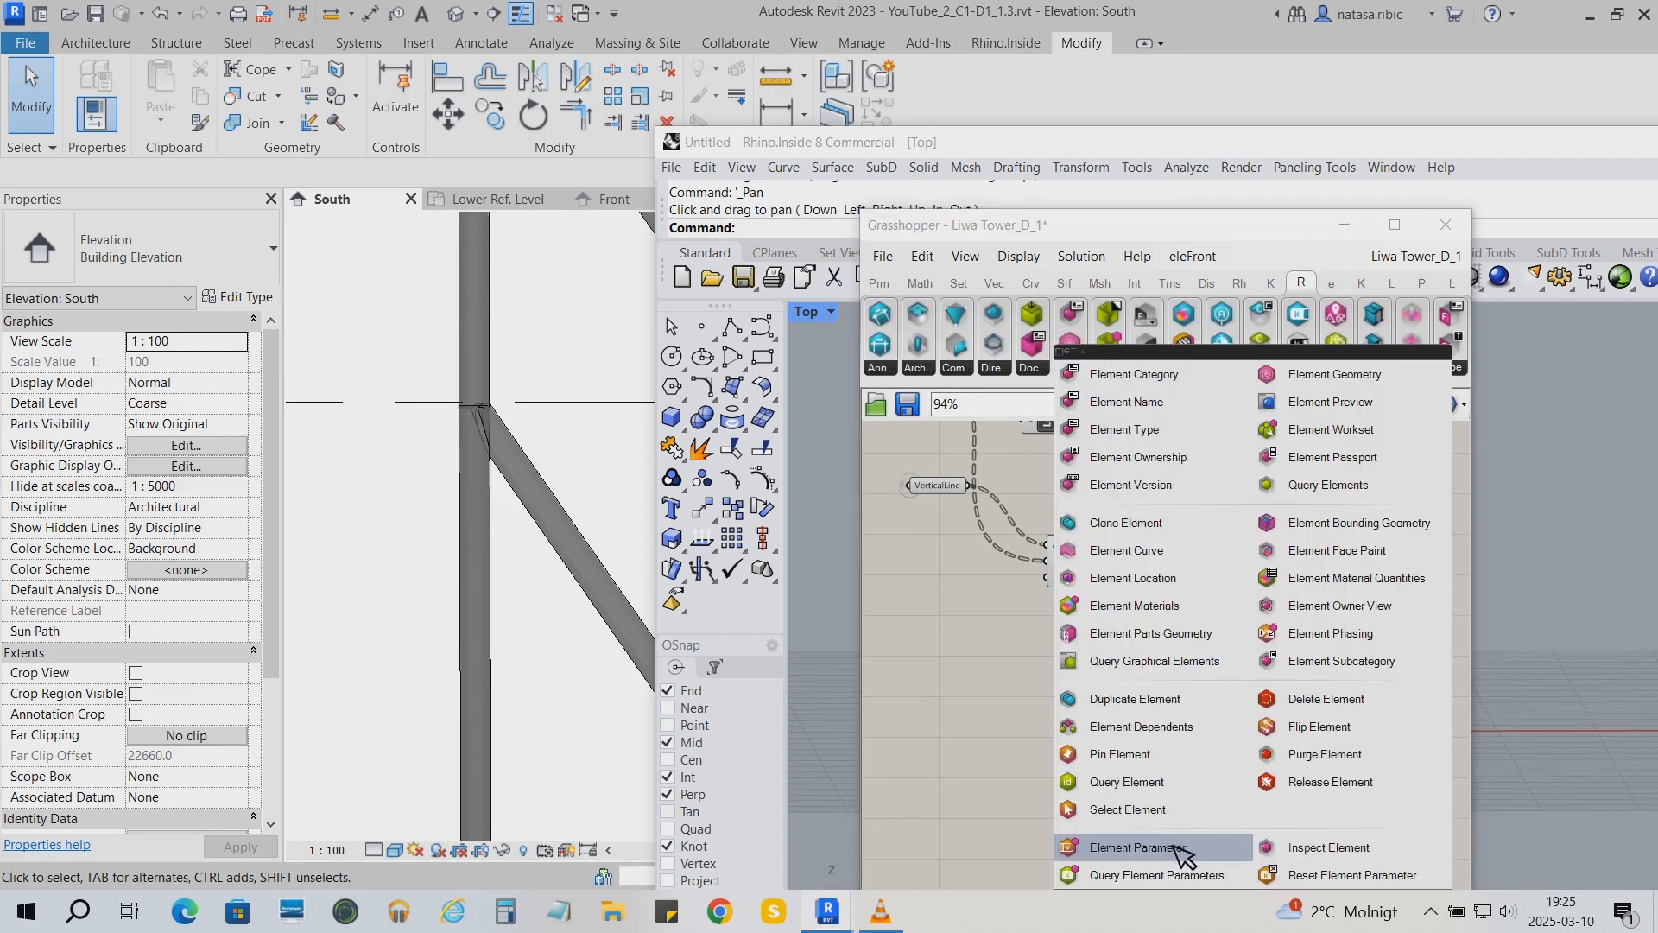
left_click(1173, 845)
left_click(1250, 679)
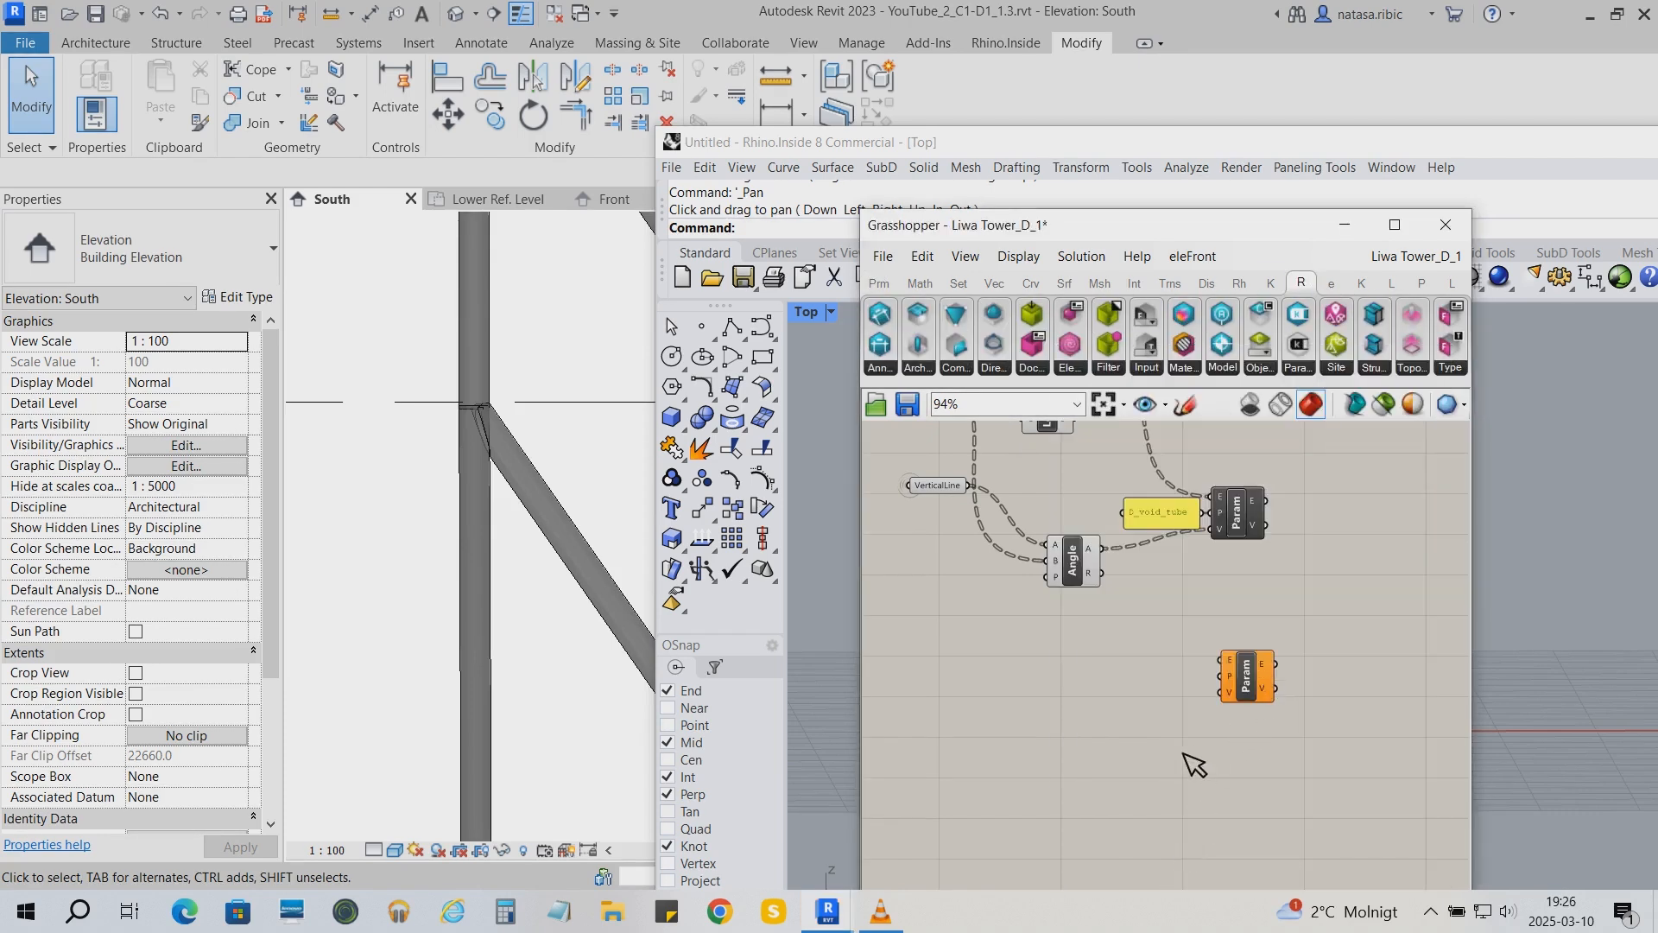
Wire the structural column component's output to the new Element Parameter's element input
right_click_drag(1108, 504, 1167, 610)
left_click_drag(1150, 450, 1283, 766)
left_click_drag(1318, 782, 1363, 780)
right_click_drag(1202, 792, 1078, 759)
left_click(1078, 758)
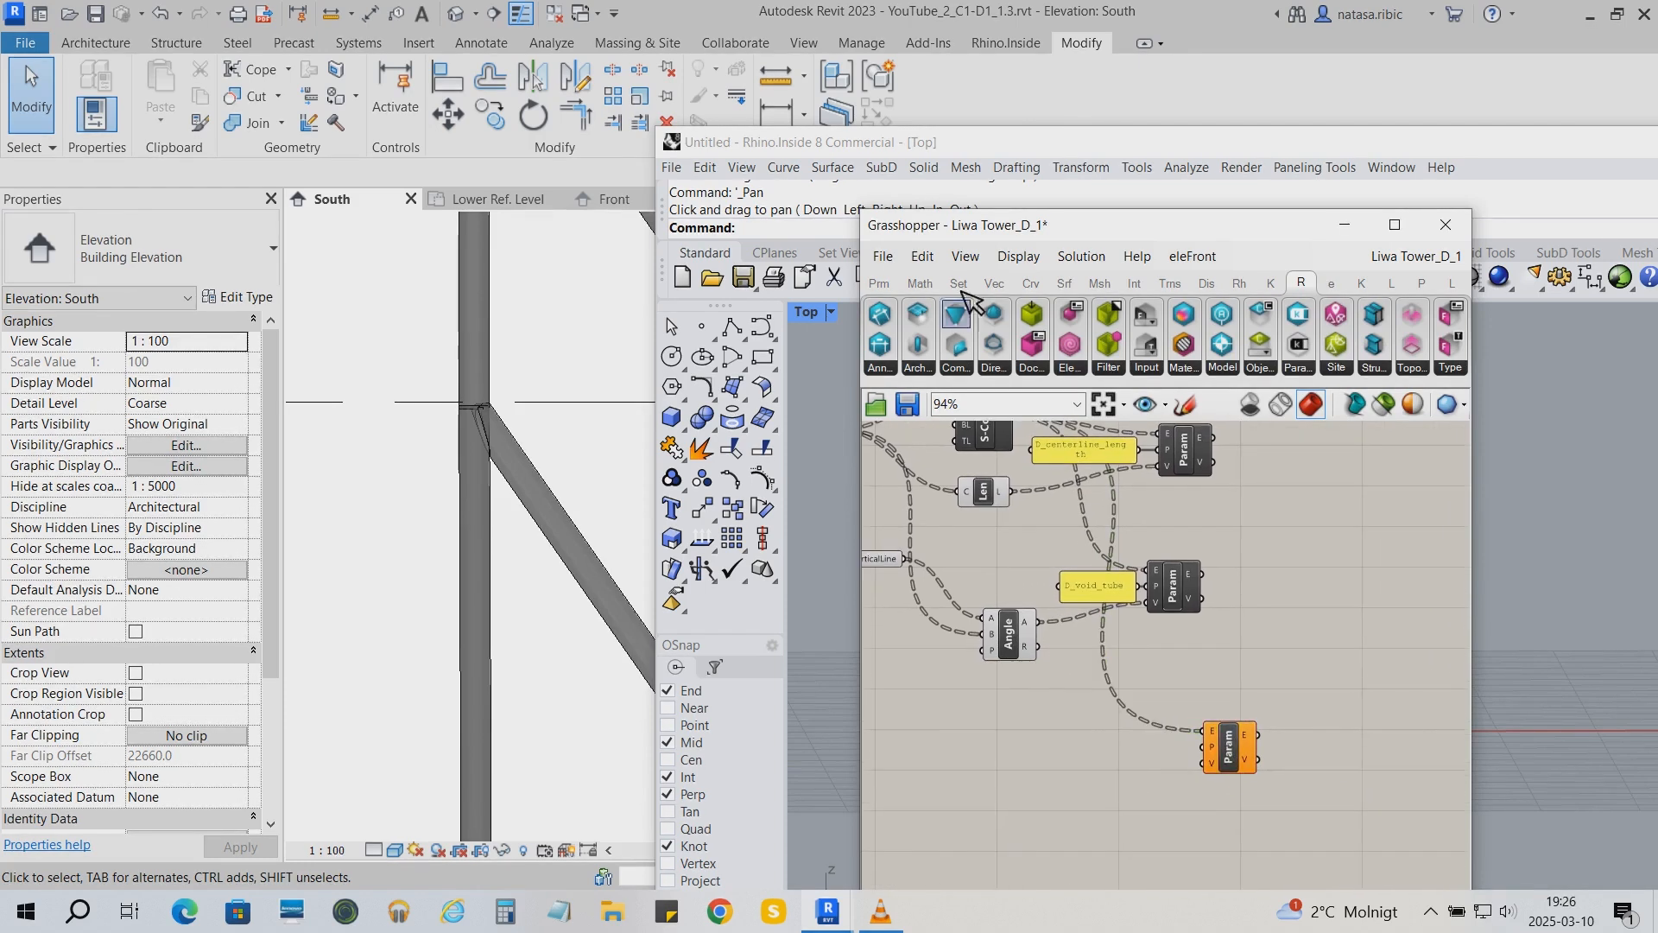
Add a text panel reading D_void_top, connect it to the new Element Parameter's parameter input and place it beside the component
left_click(890, 282)
left_click(1057, 344)
left_click(1090, 771)
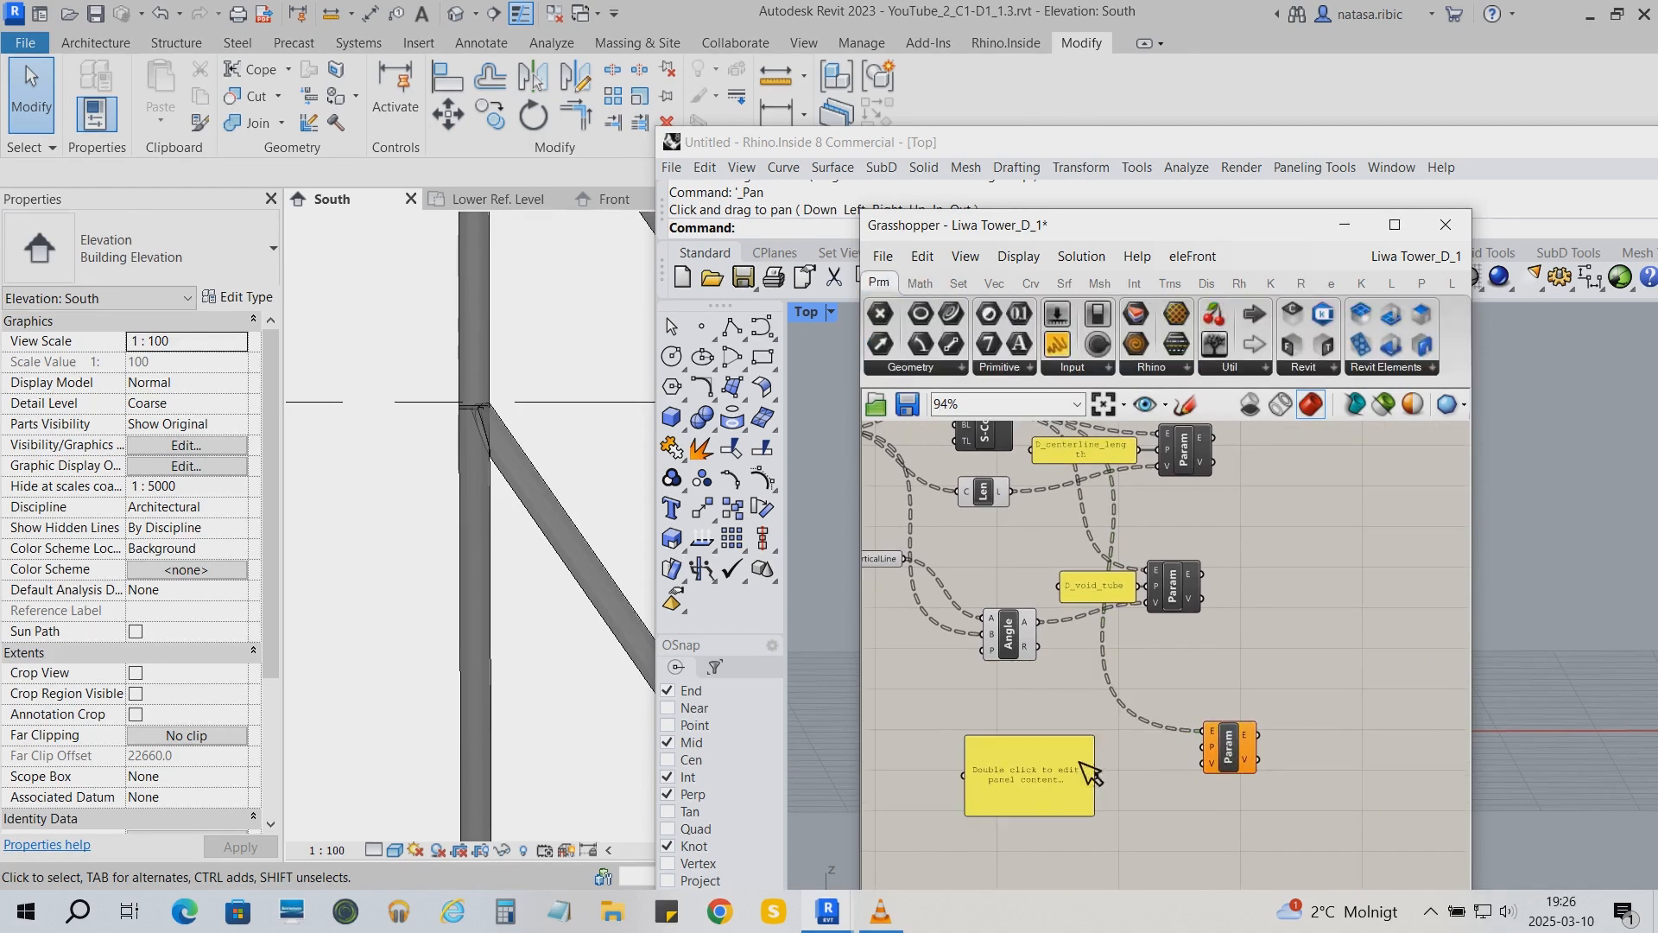
double_click(1068, 786)
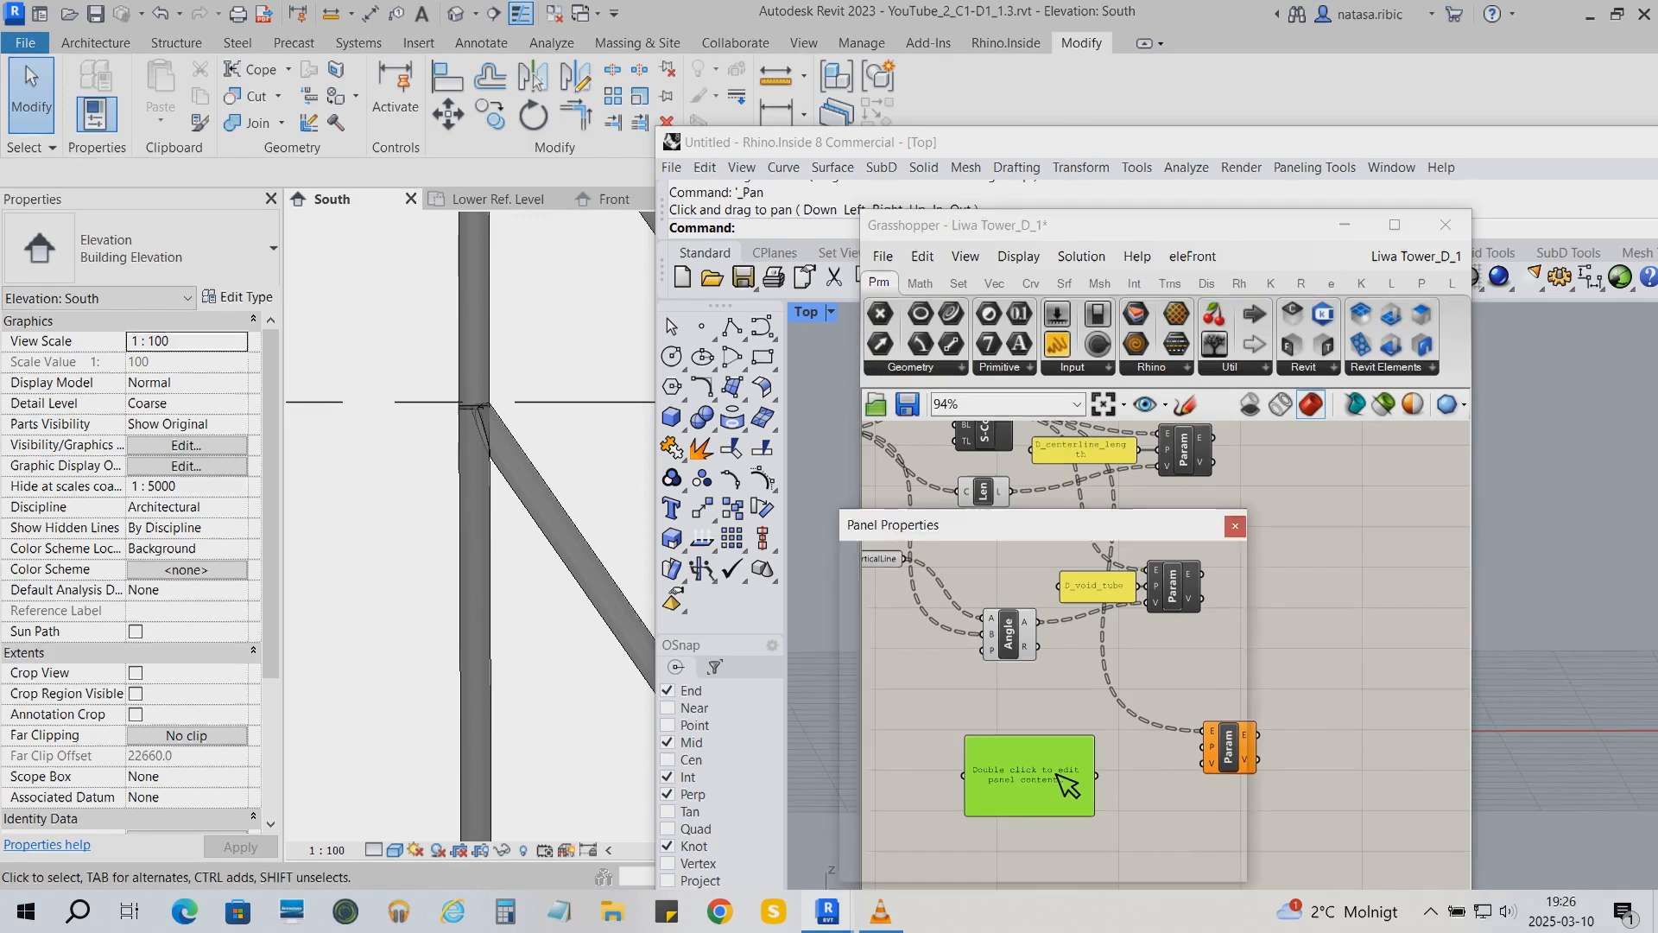
type("D_void_top")
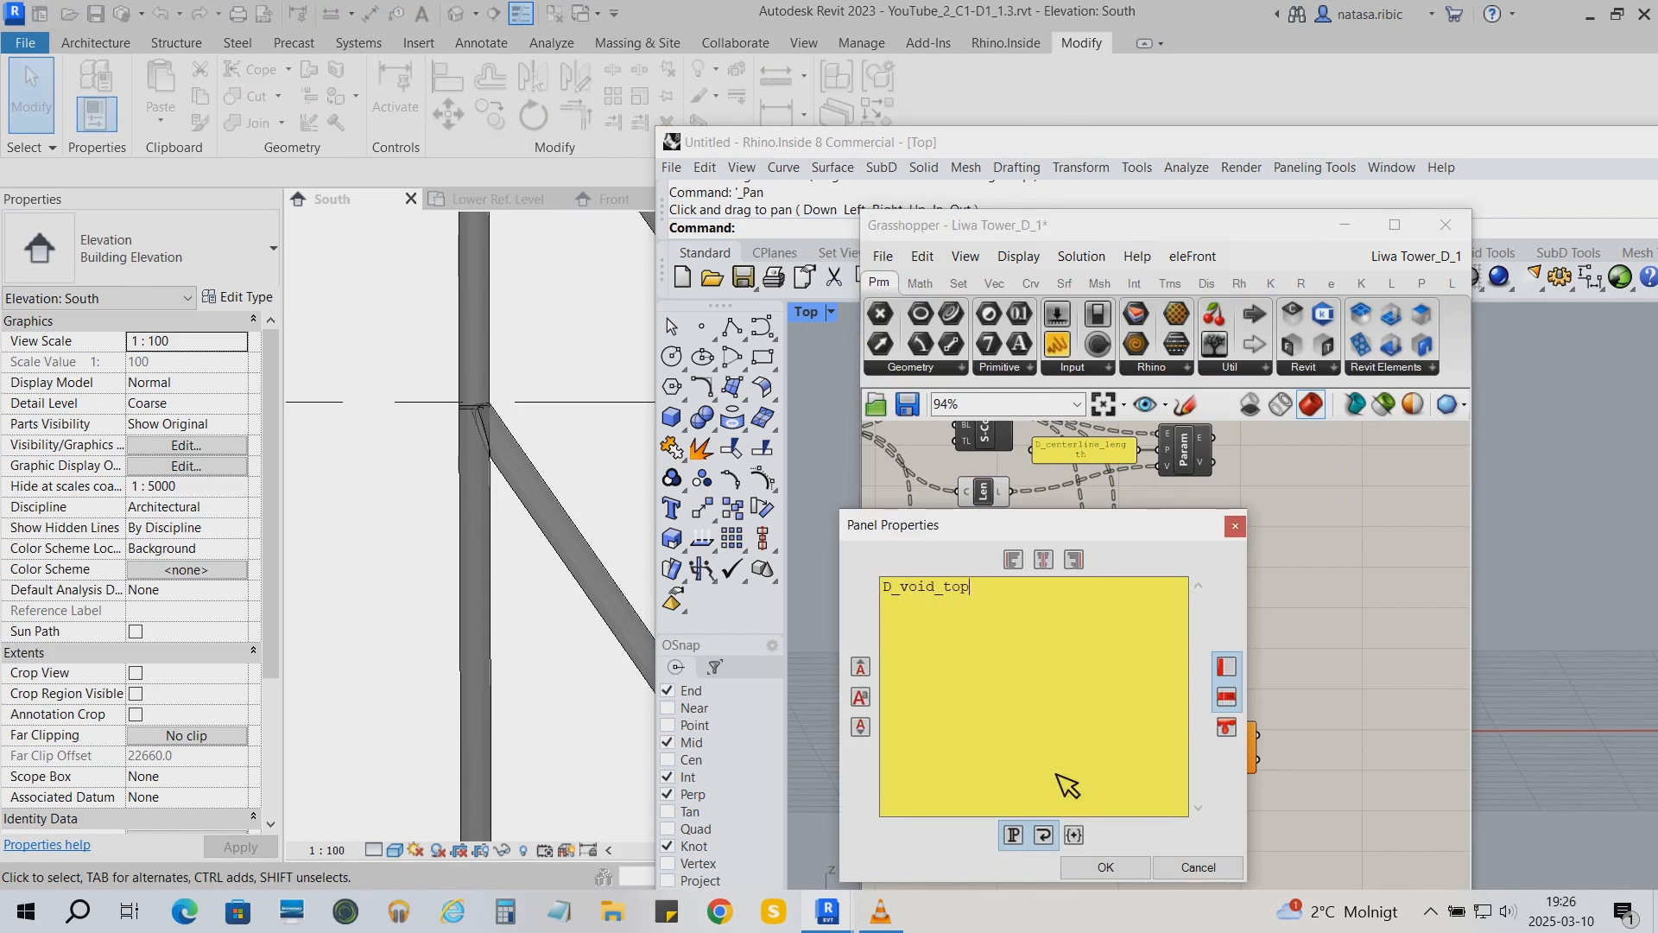
left_click(1113, 868)
left_click_drag(1095, 805, 1204, 747)
left_click_drag(997, 761, 1070, 747)
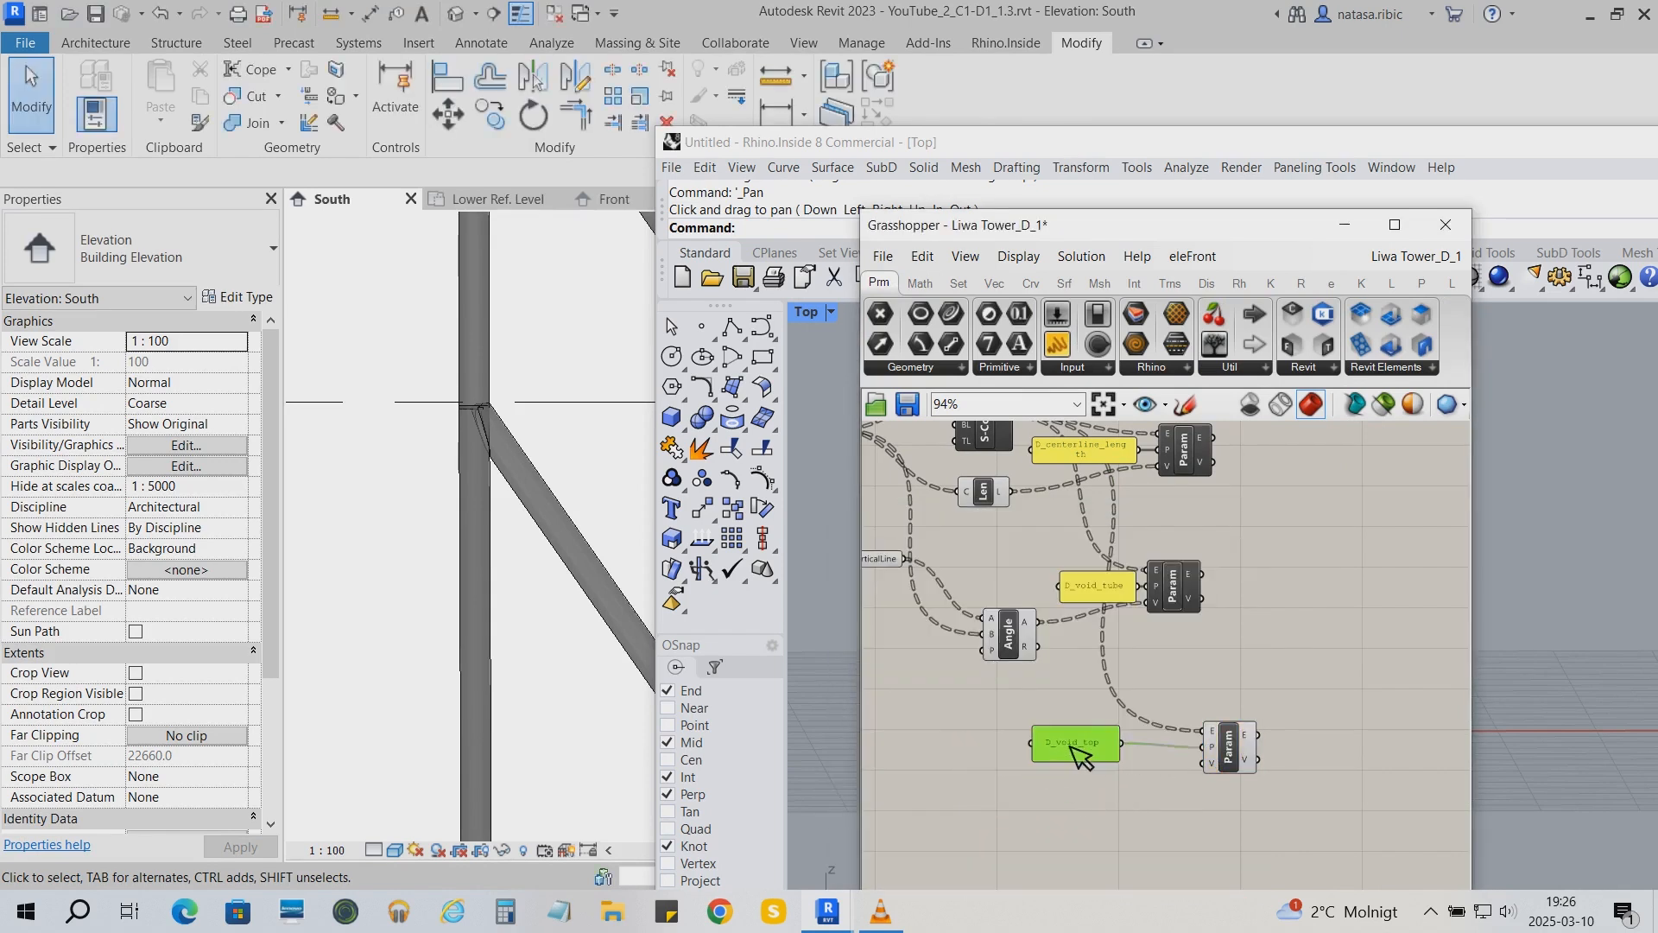
Examine the column-to-diagonal joint in the Rhino preview and find the ptCoordinate component and its amplitude vectors in the definition
scroll(1072, 745, "down", 4)
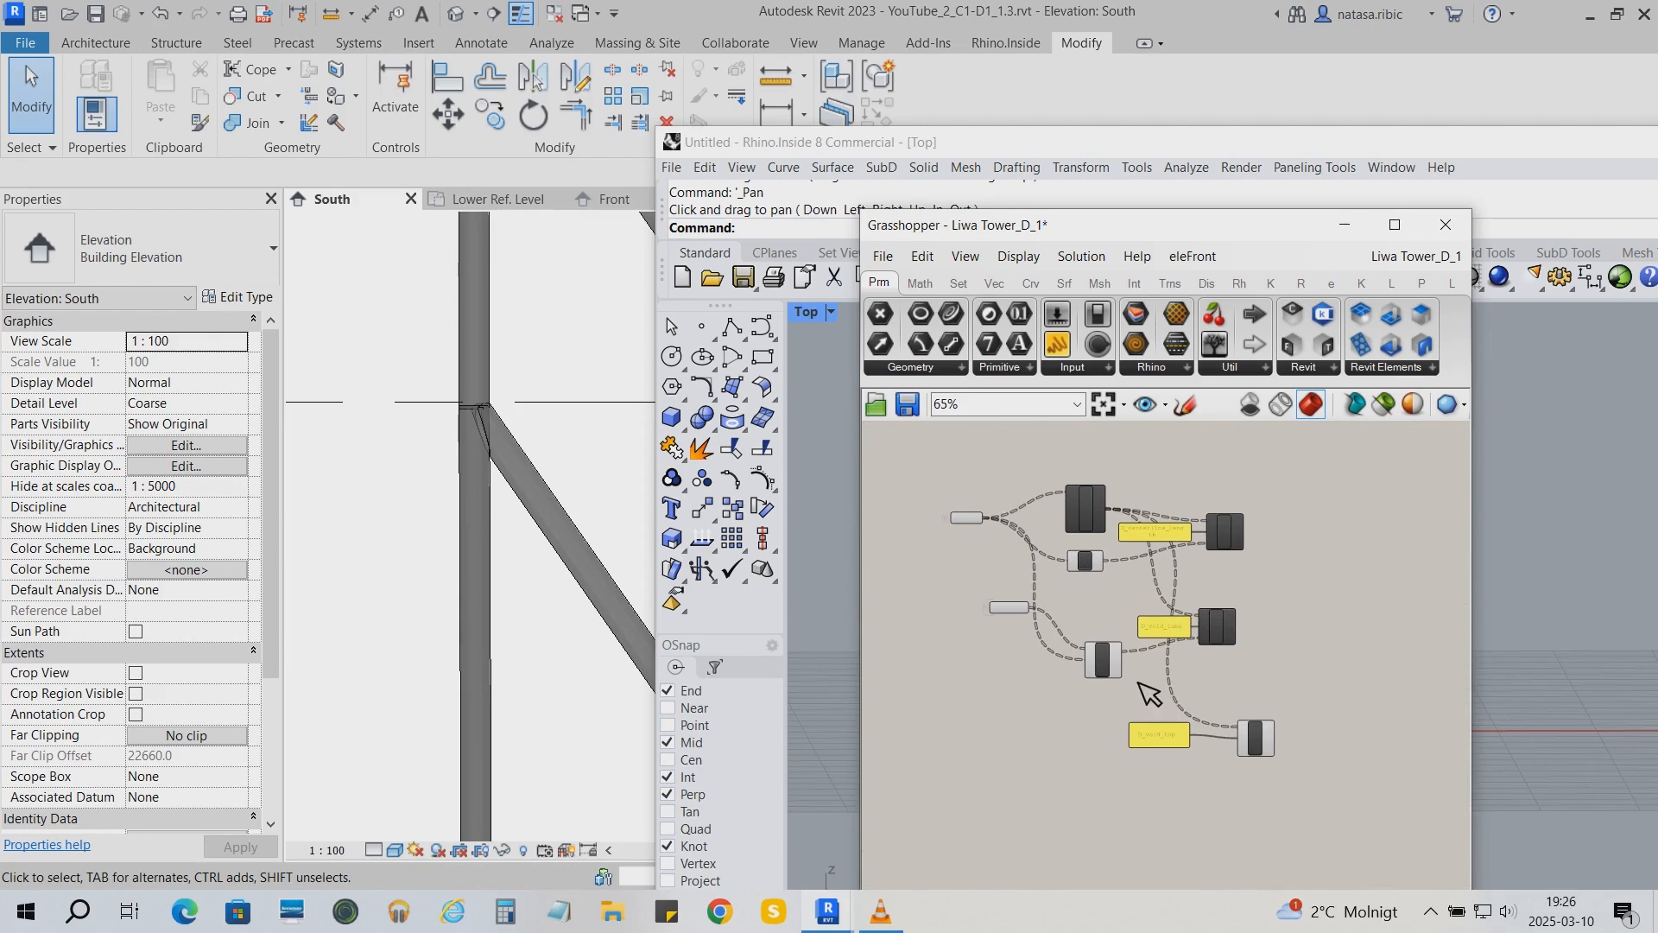
left_click_drag(1132, 235, 1298, 229)
scroll(872, 583, "up", 3)
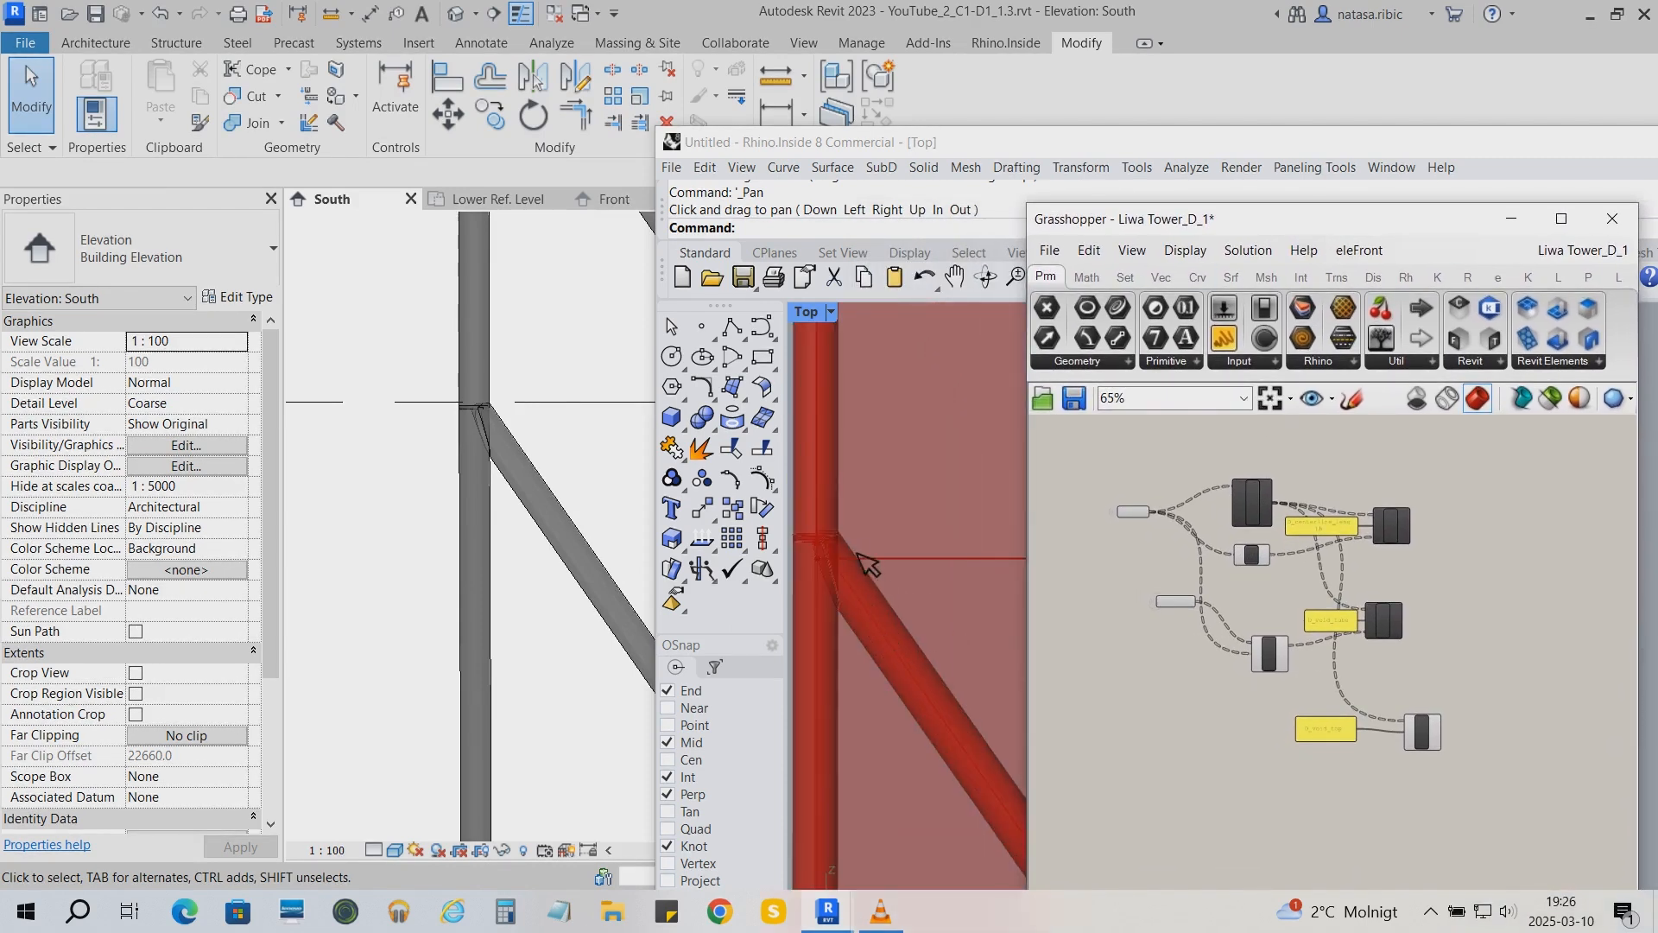
scroll(859, 560, "down", 3)
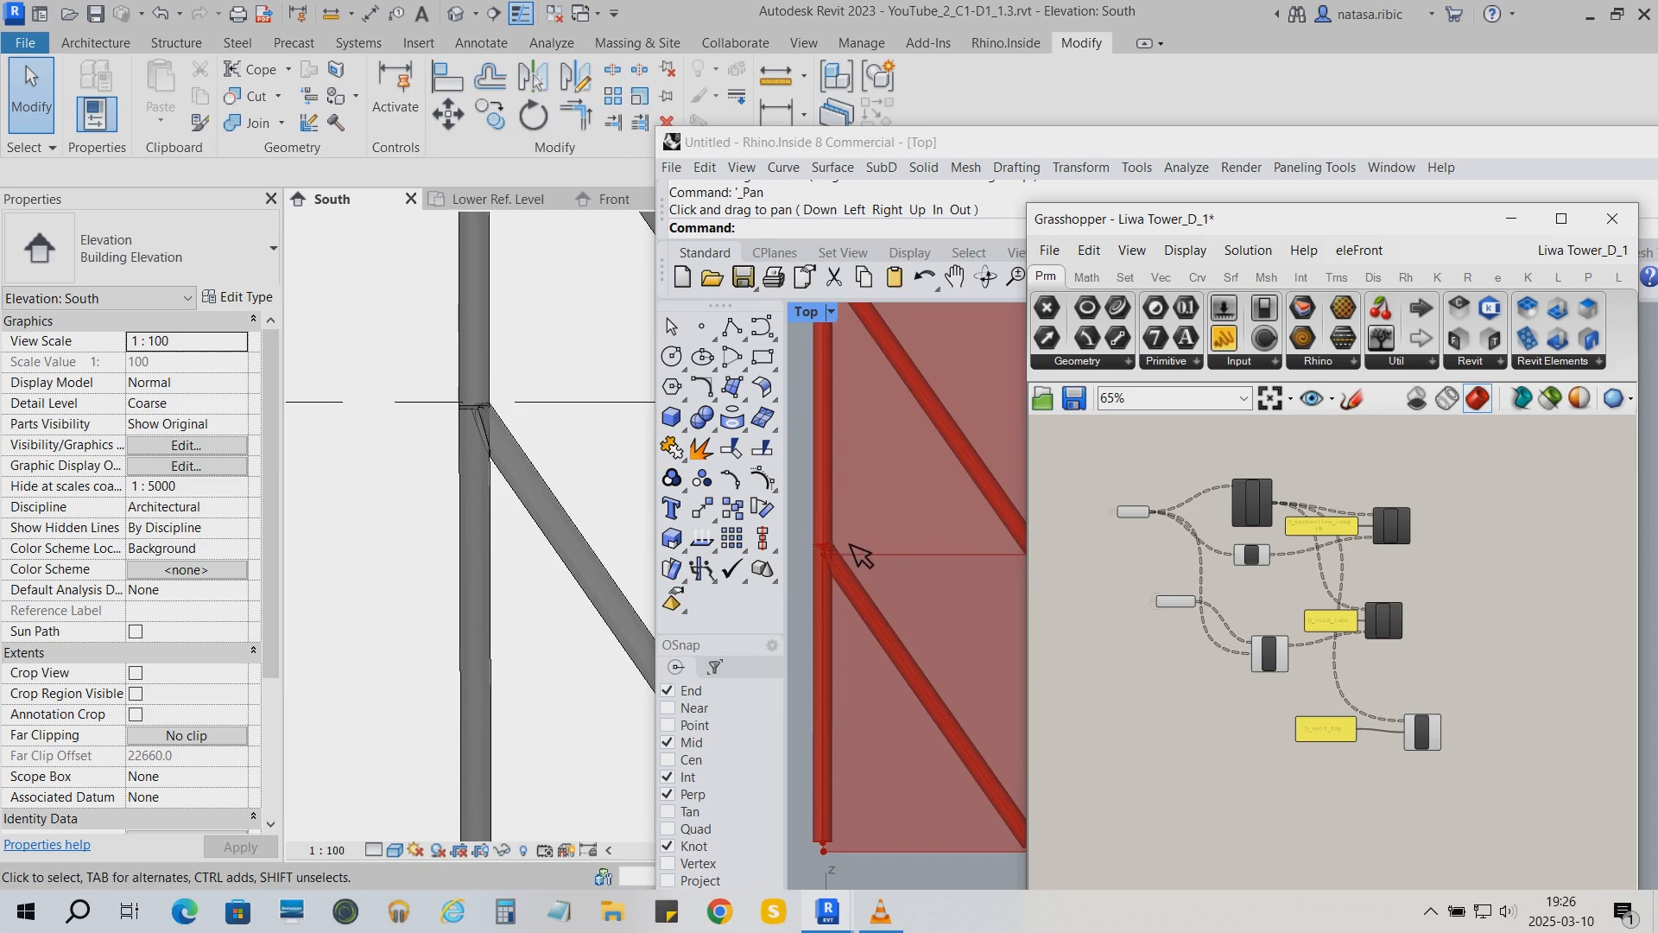
scroll(1287, 670, "down", 5)
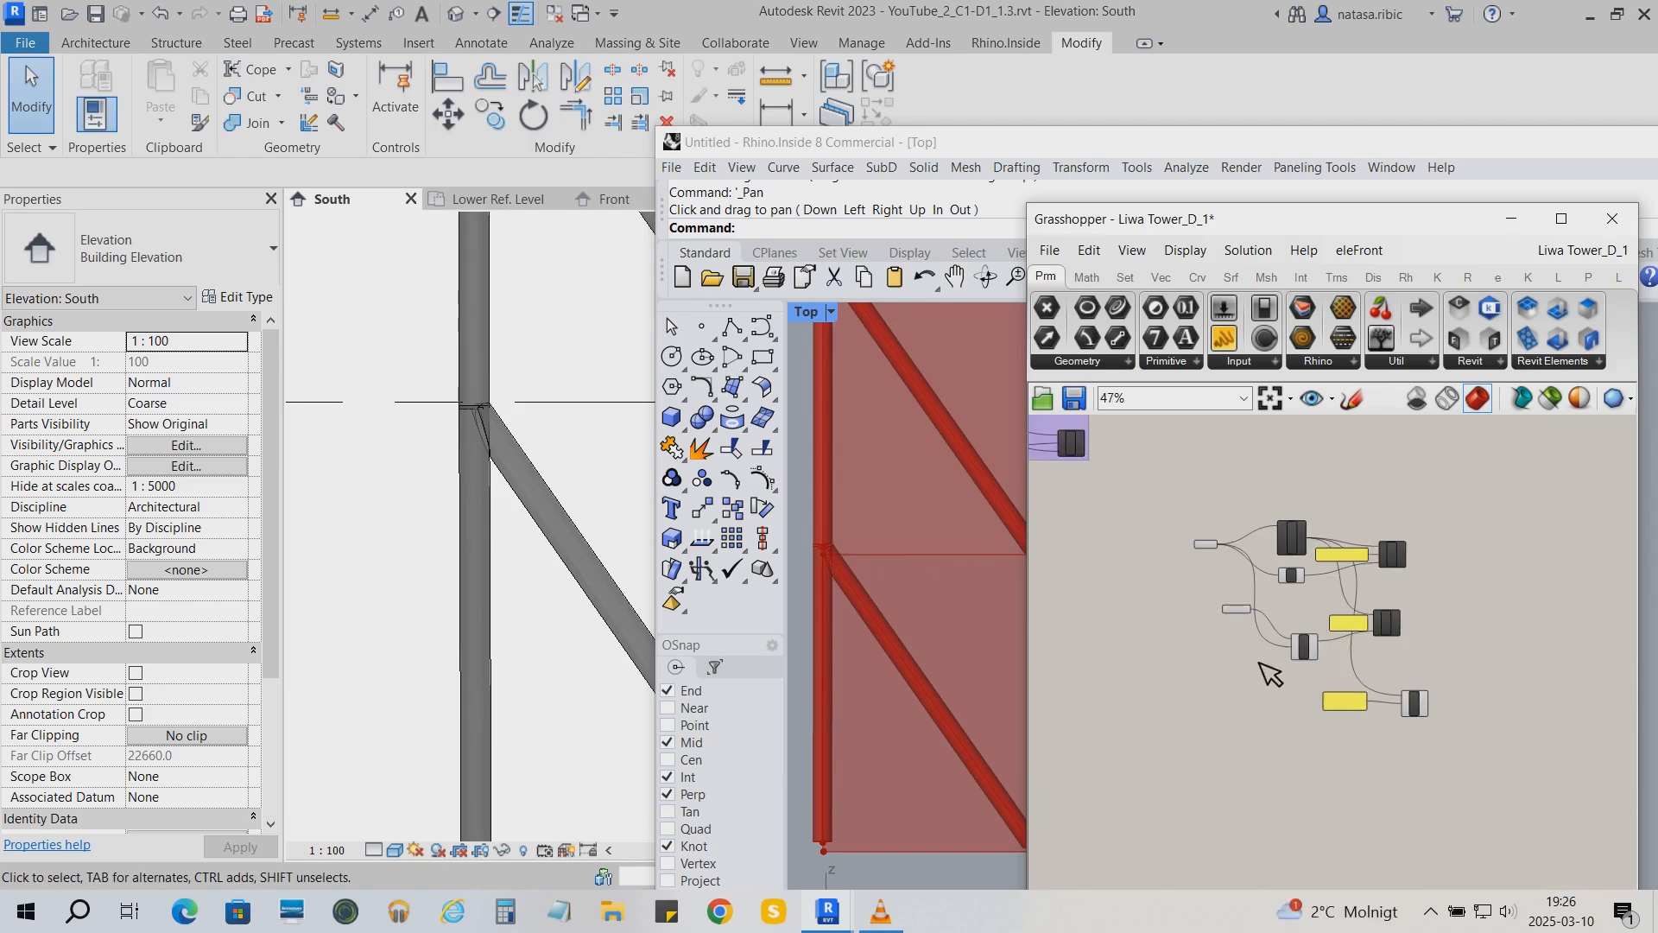
scroll(1322, 674, "down", 3)
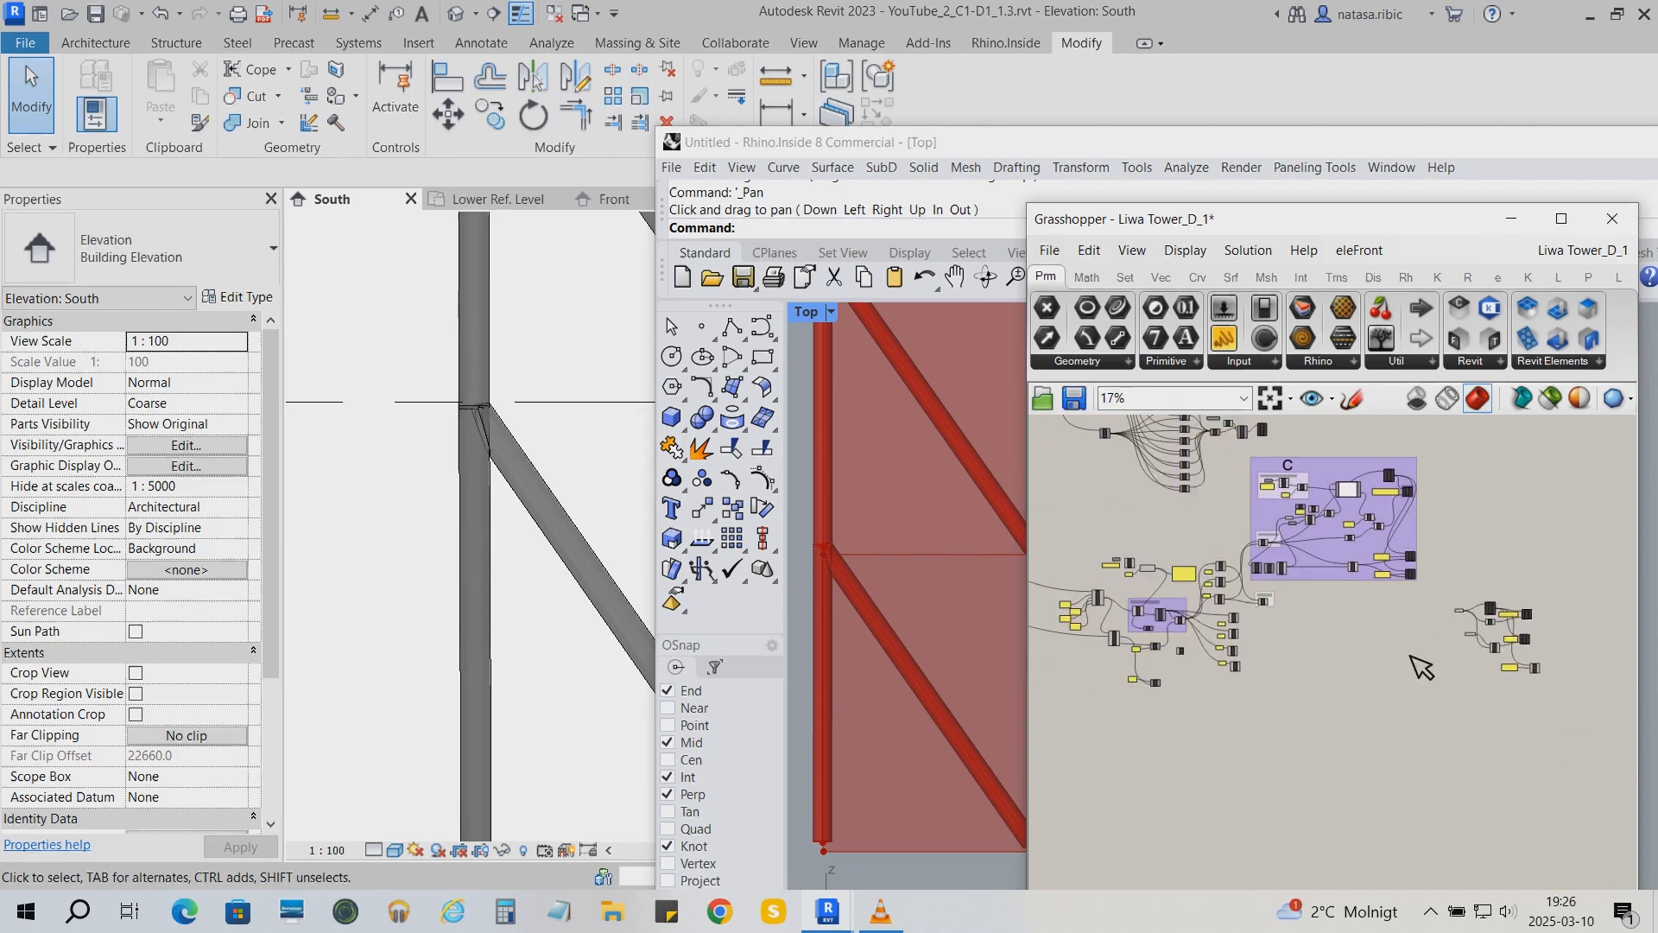
scroll(1101, 713, "up", 3)
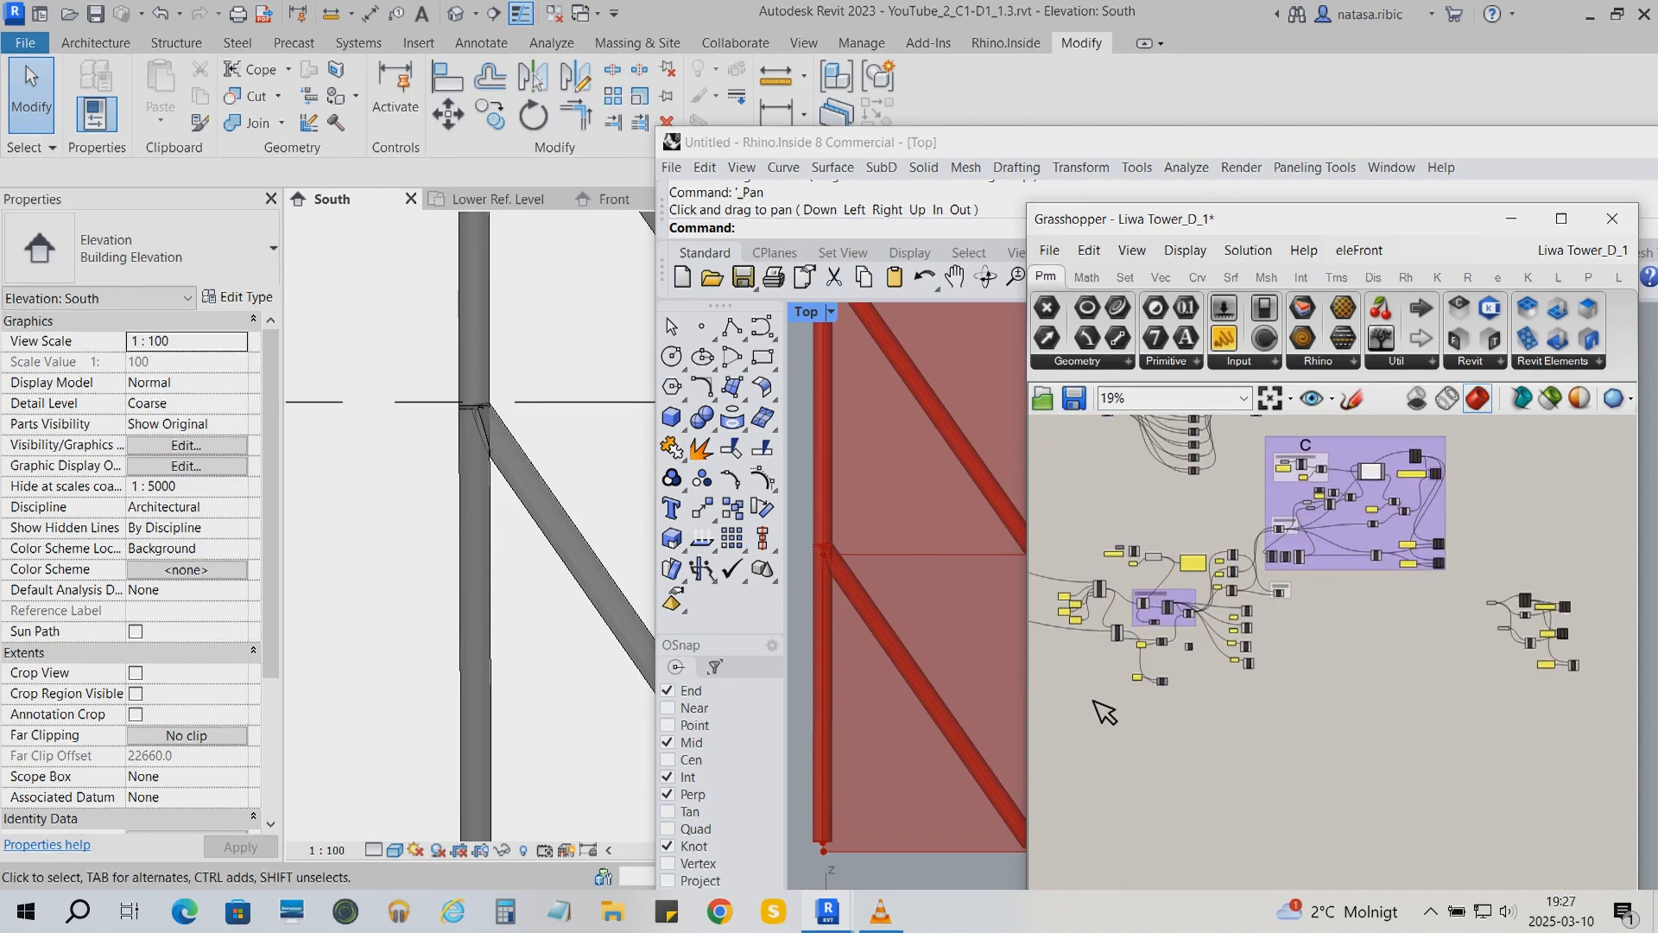
scroll(1127, 690, "up", 5)
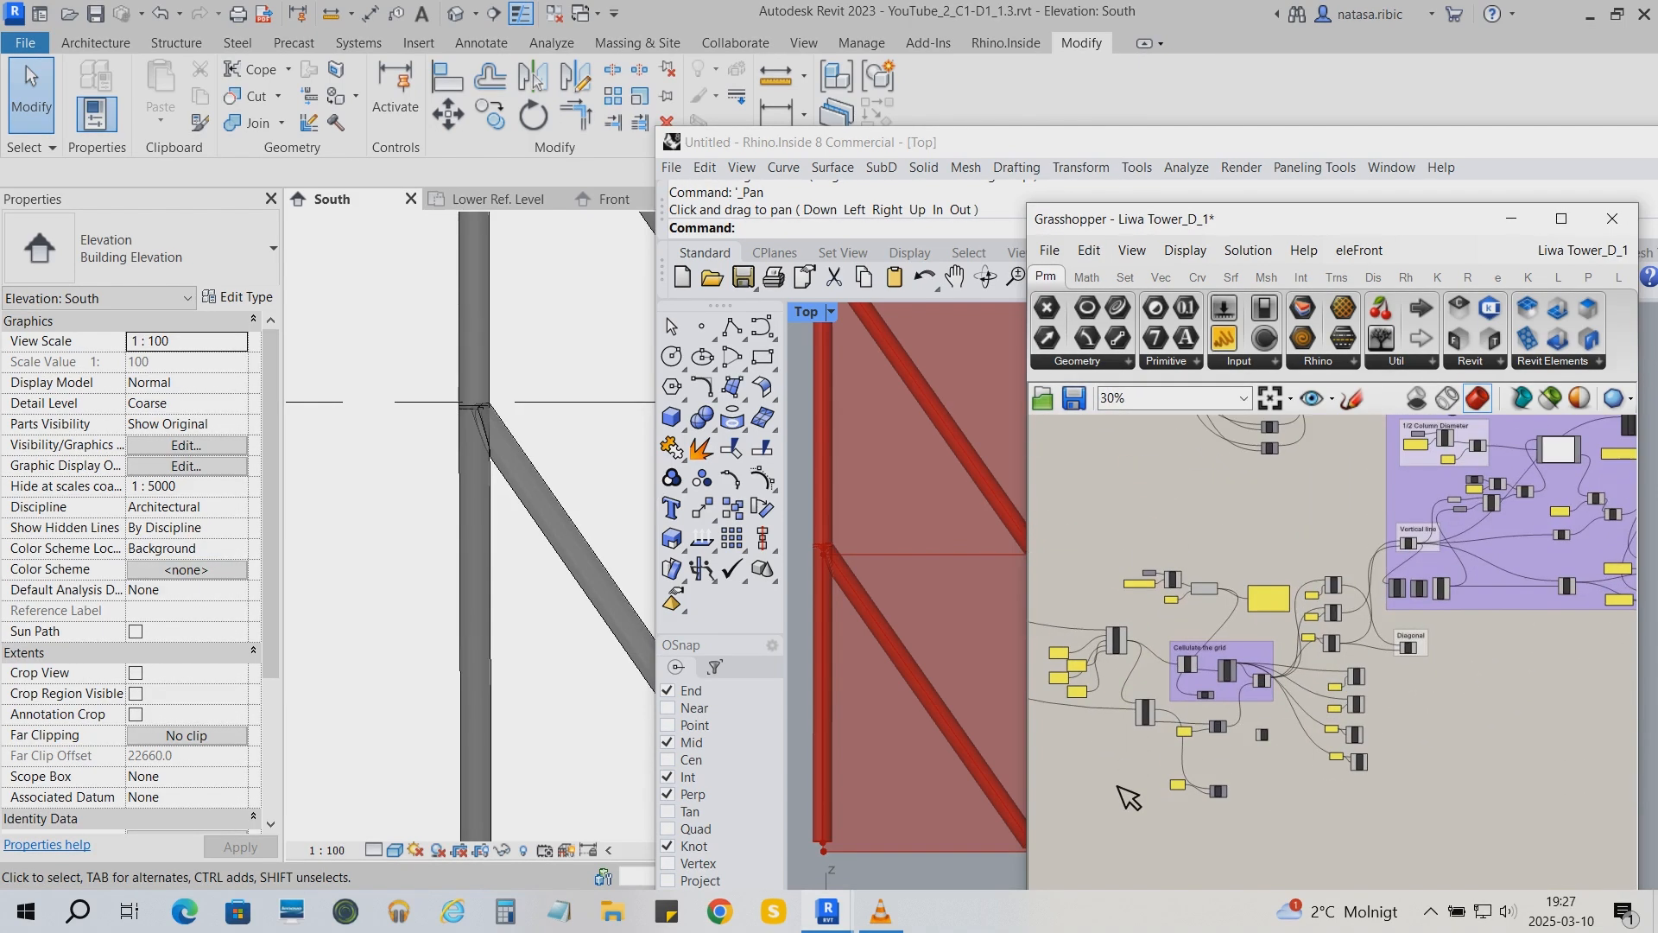
scroll(1157, 751, "up", 2)
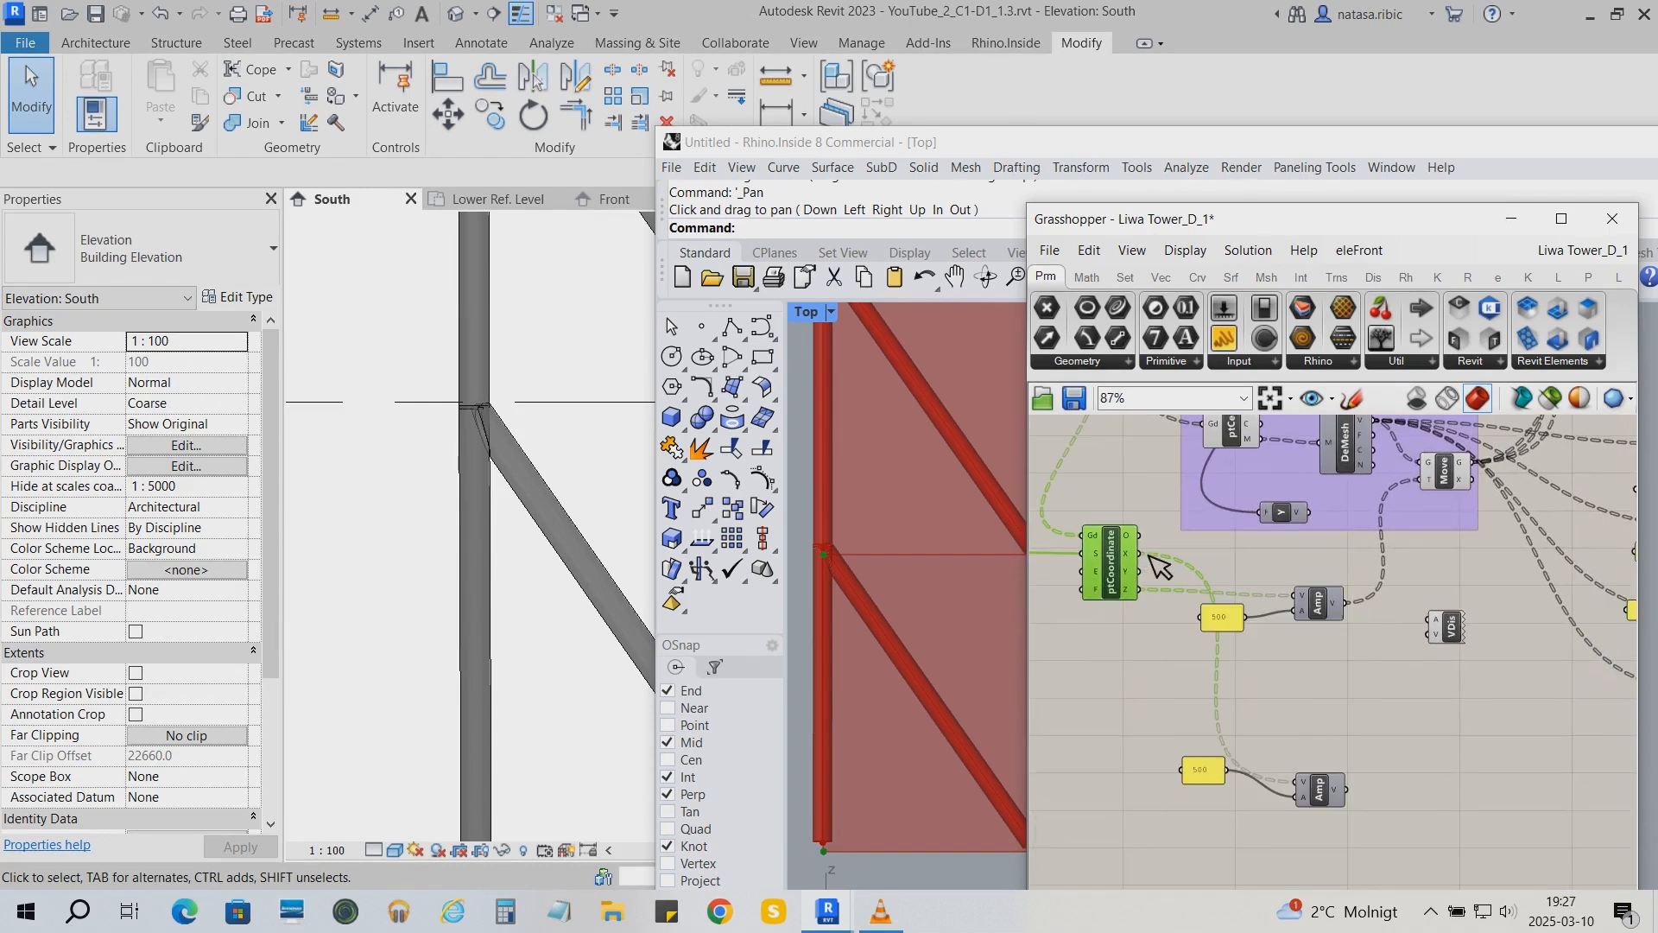
Add a Vector Display for the lower Amplitude output, anchored at the ptCoordinate origins, and check the vectors in Rhino
left_click(1102, 284)
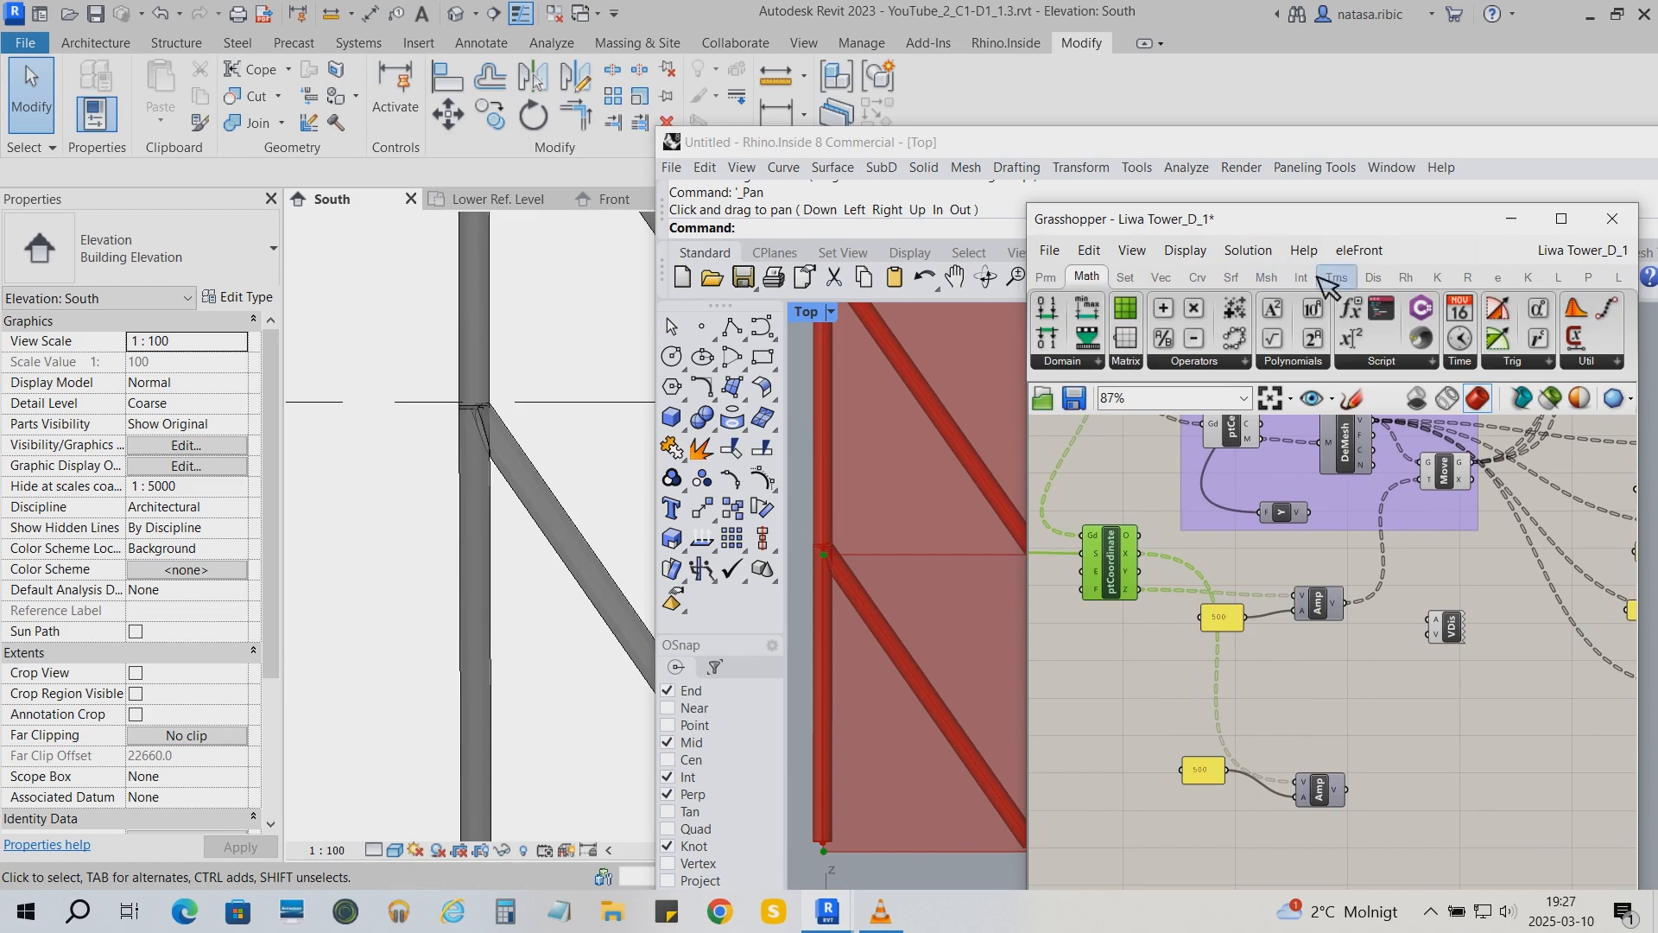
left_click(1375, 276)
left_click_drag(1583, 309, 1517, 785)
left_click_drag(1346, 789, 1498, 789)
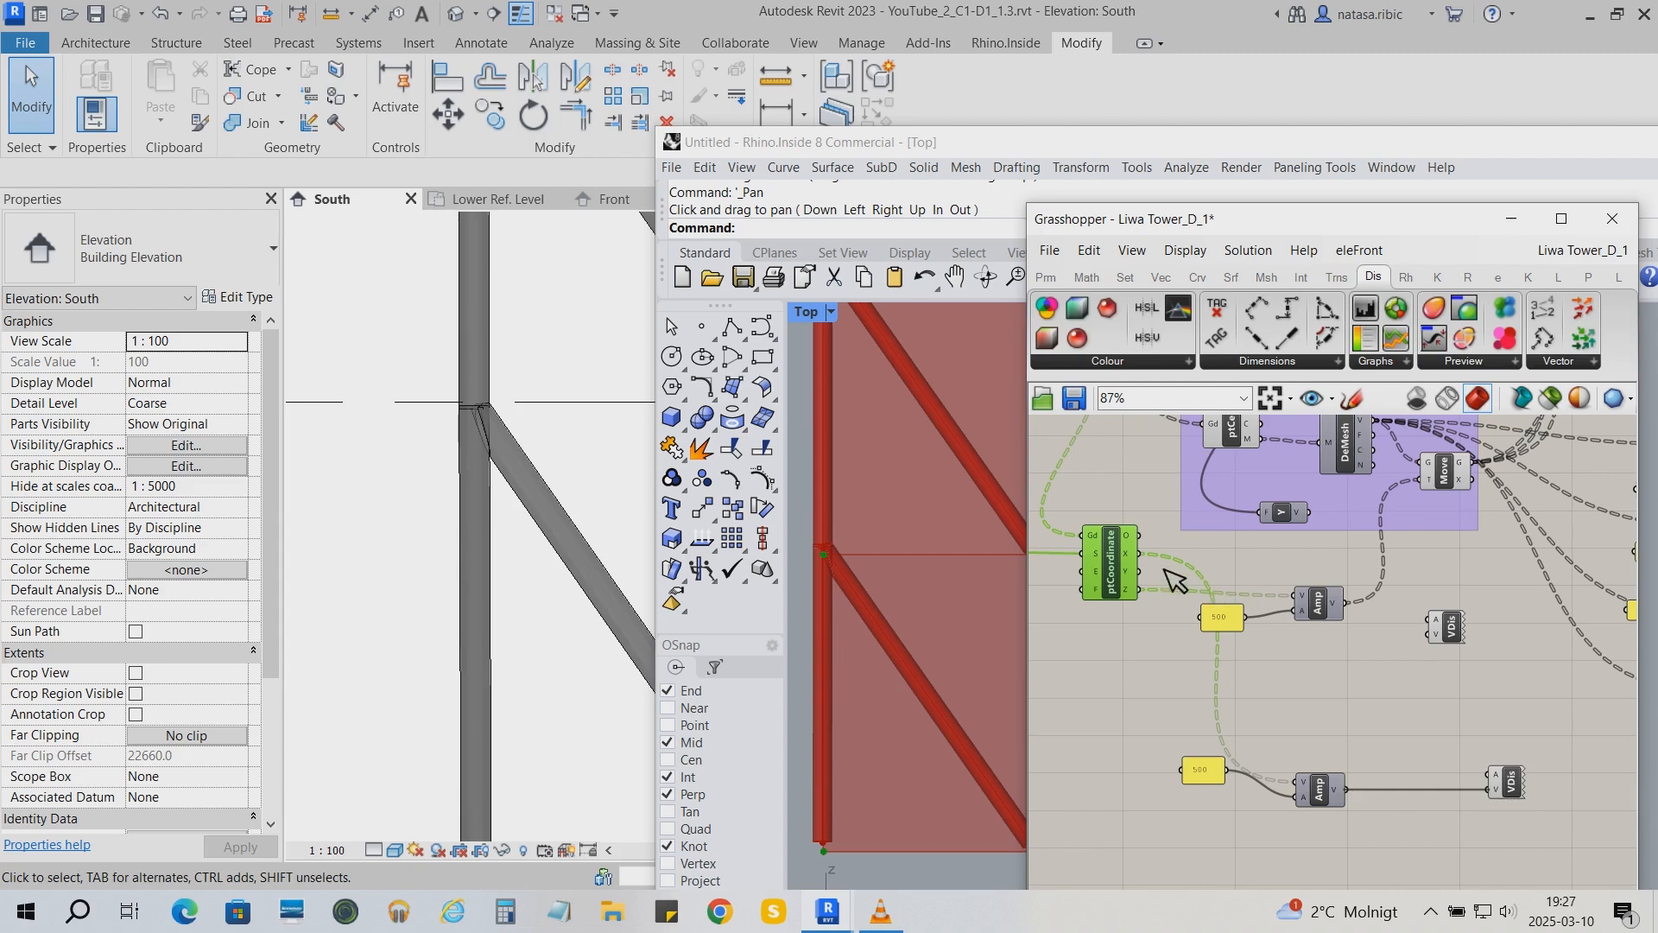
left_click_drag(1139, 535, 1515, 798)
scroll(888, 620, "down", 10)
left_click(983, 277)
left_click_drag(966, 414, 952, 590)
key("Escape")
scroll(954, 527, "up", 10)
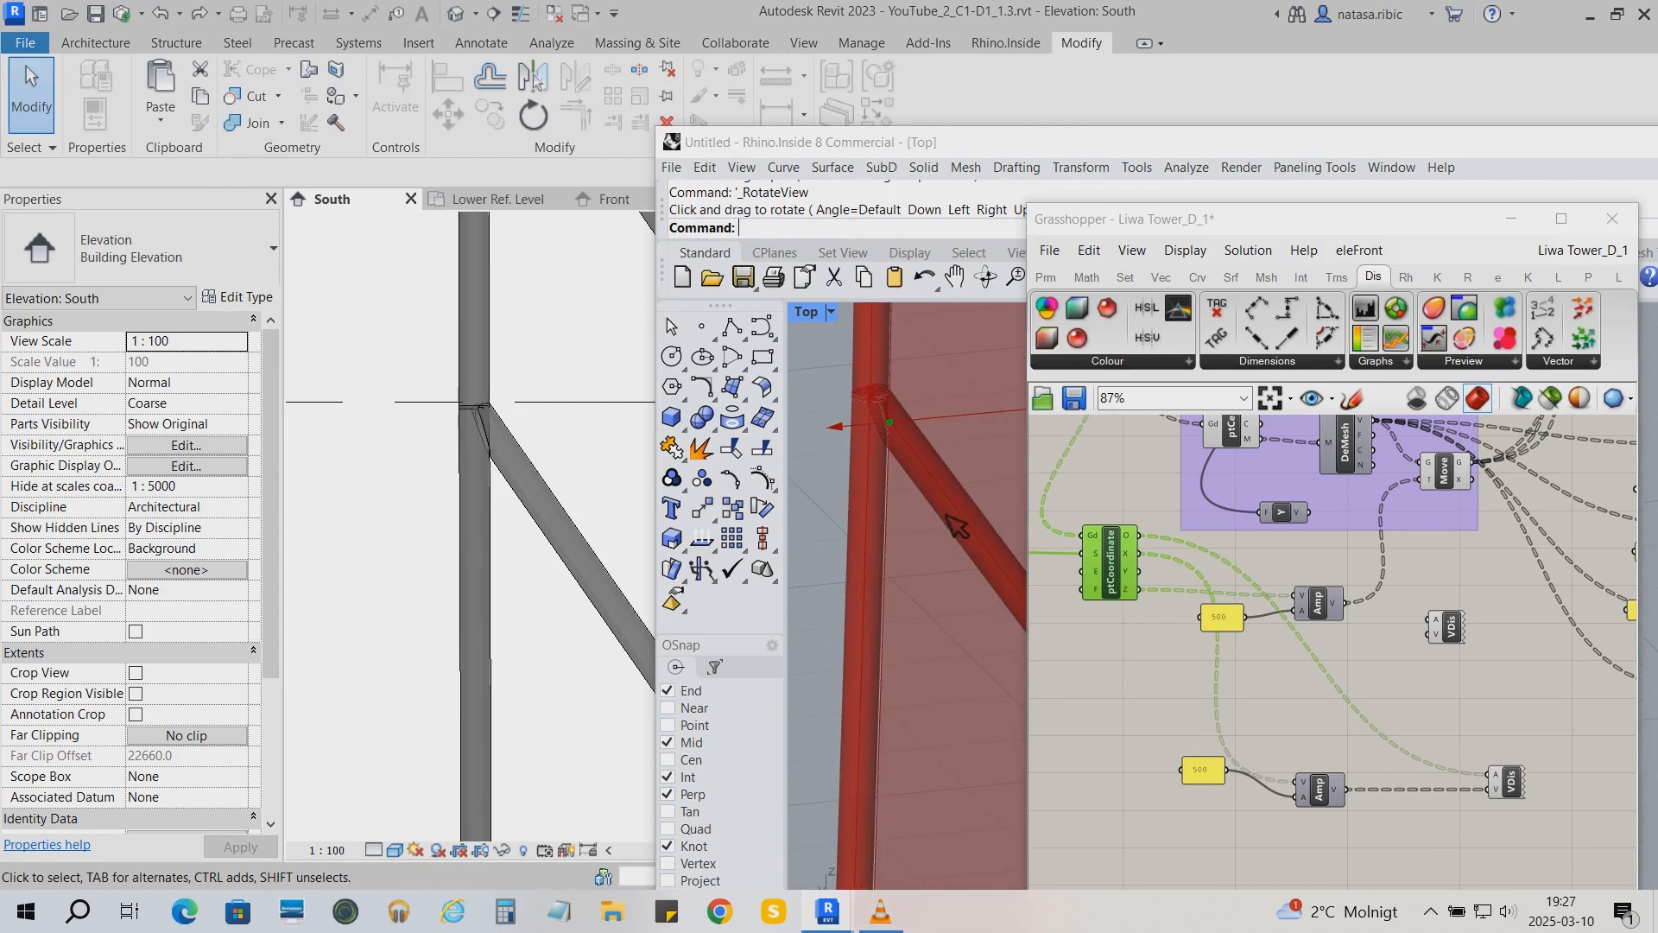
scroll(838, 527, "down", 2)
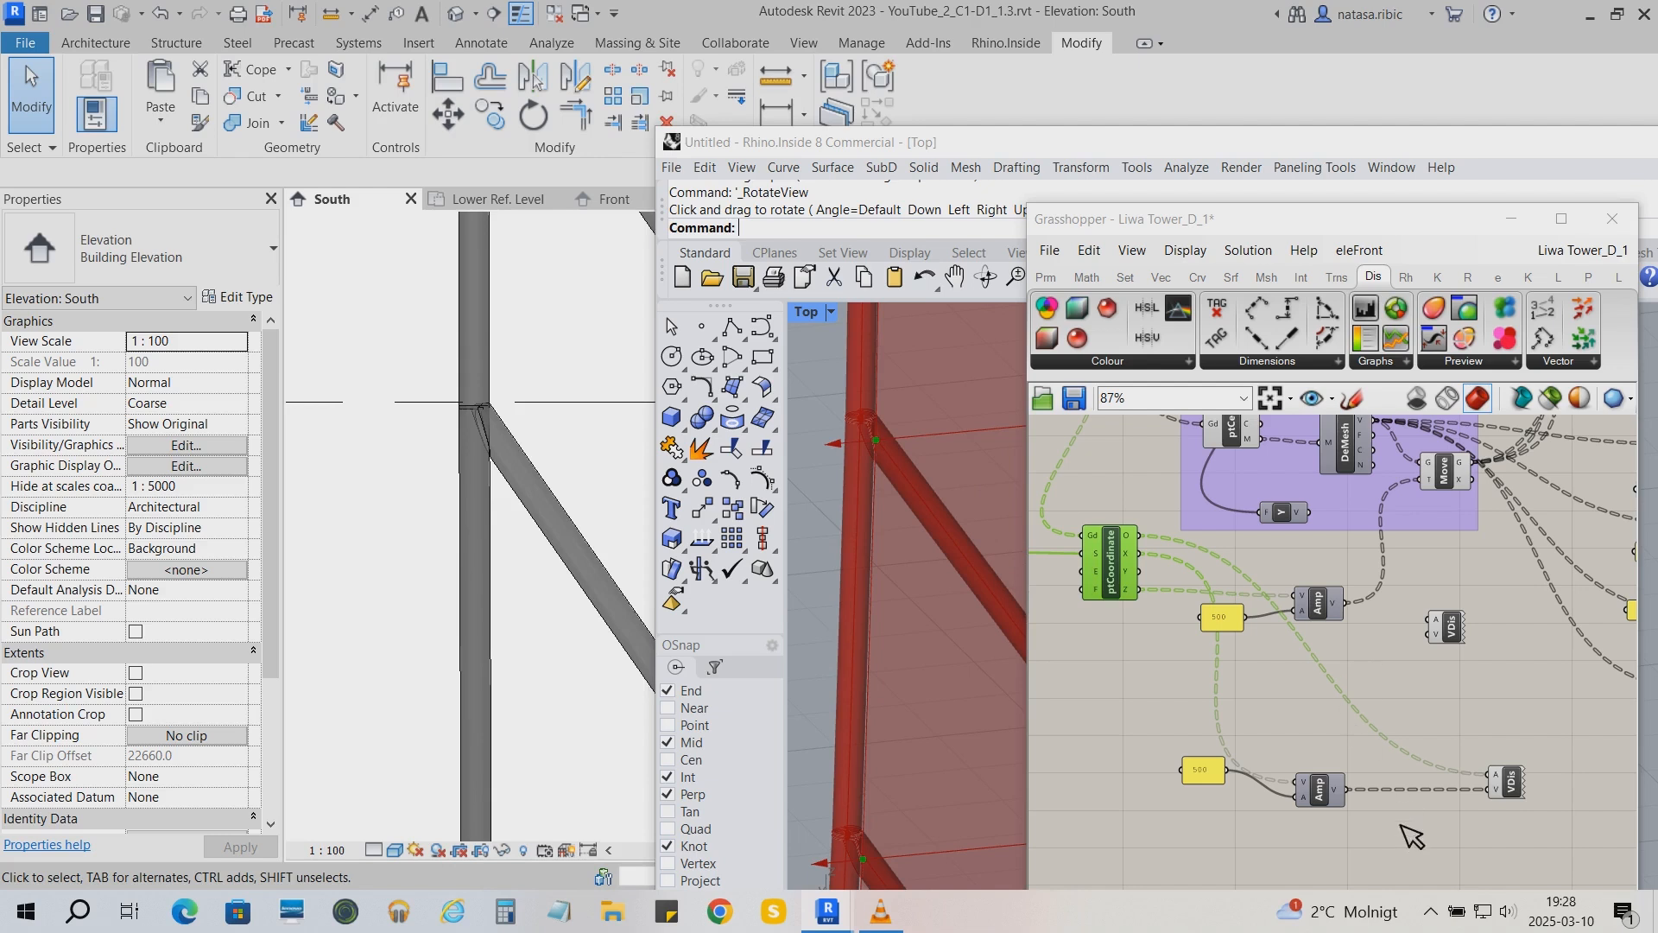
Add a Reverse vector component fed by ptCoordinate's X output, wire it to the lower Amplitude component and rearrange the nodes
left_click(1349, 730)
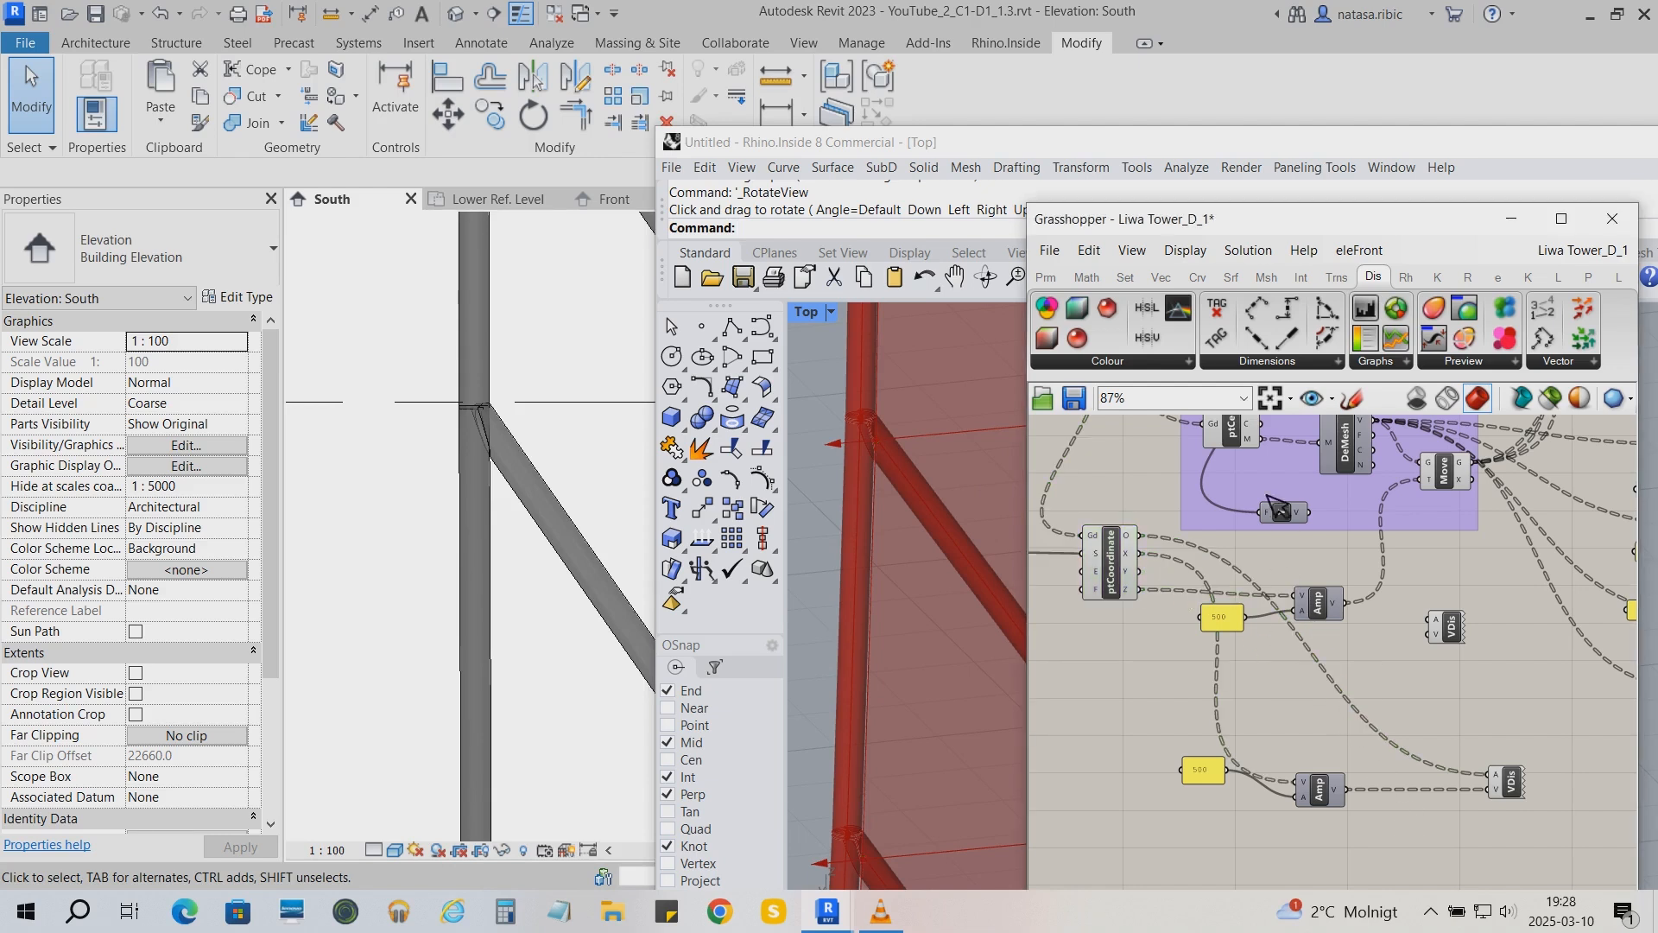
left_click(1166, 278)
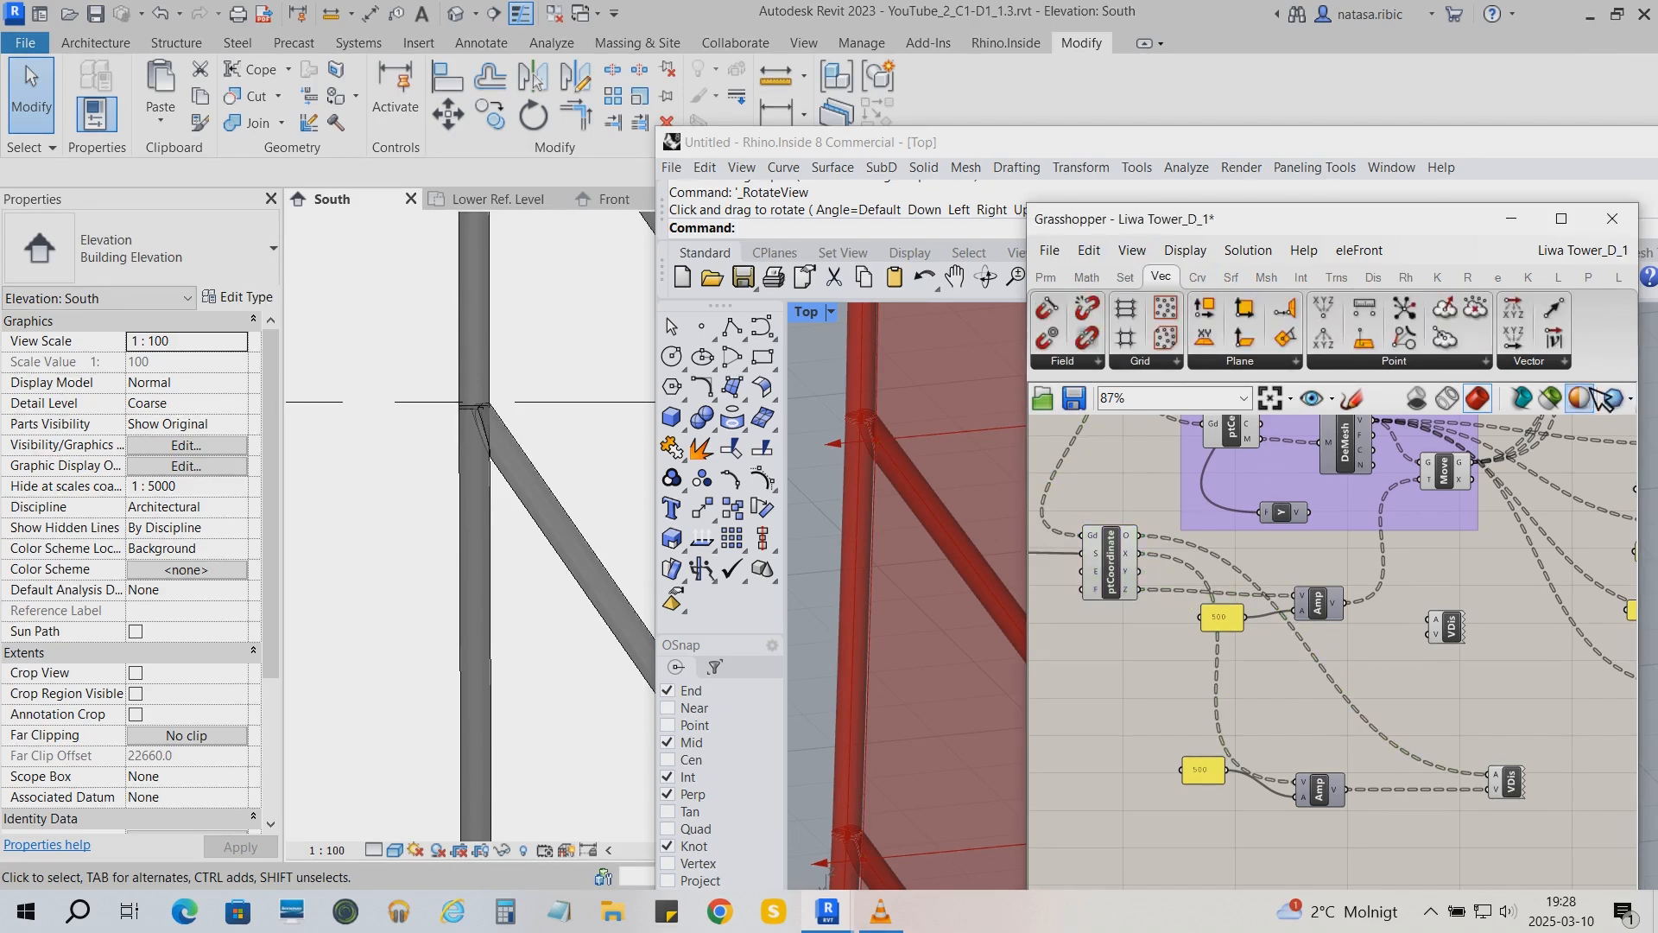
left_click(1564, 362)
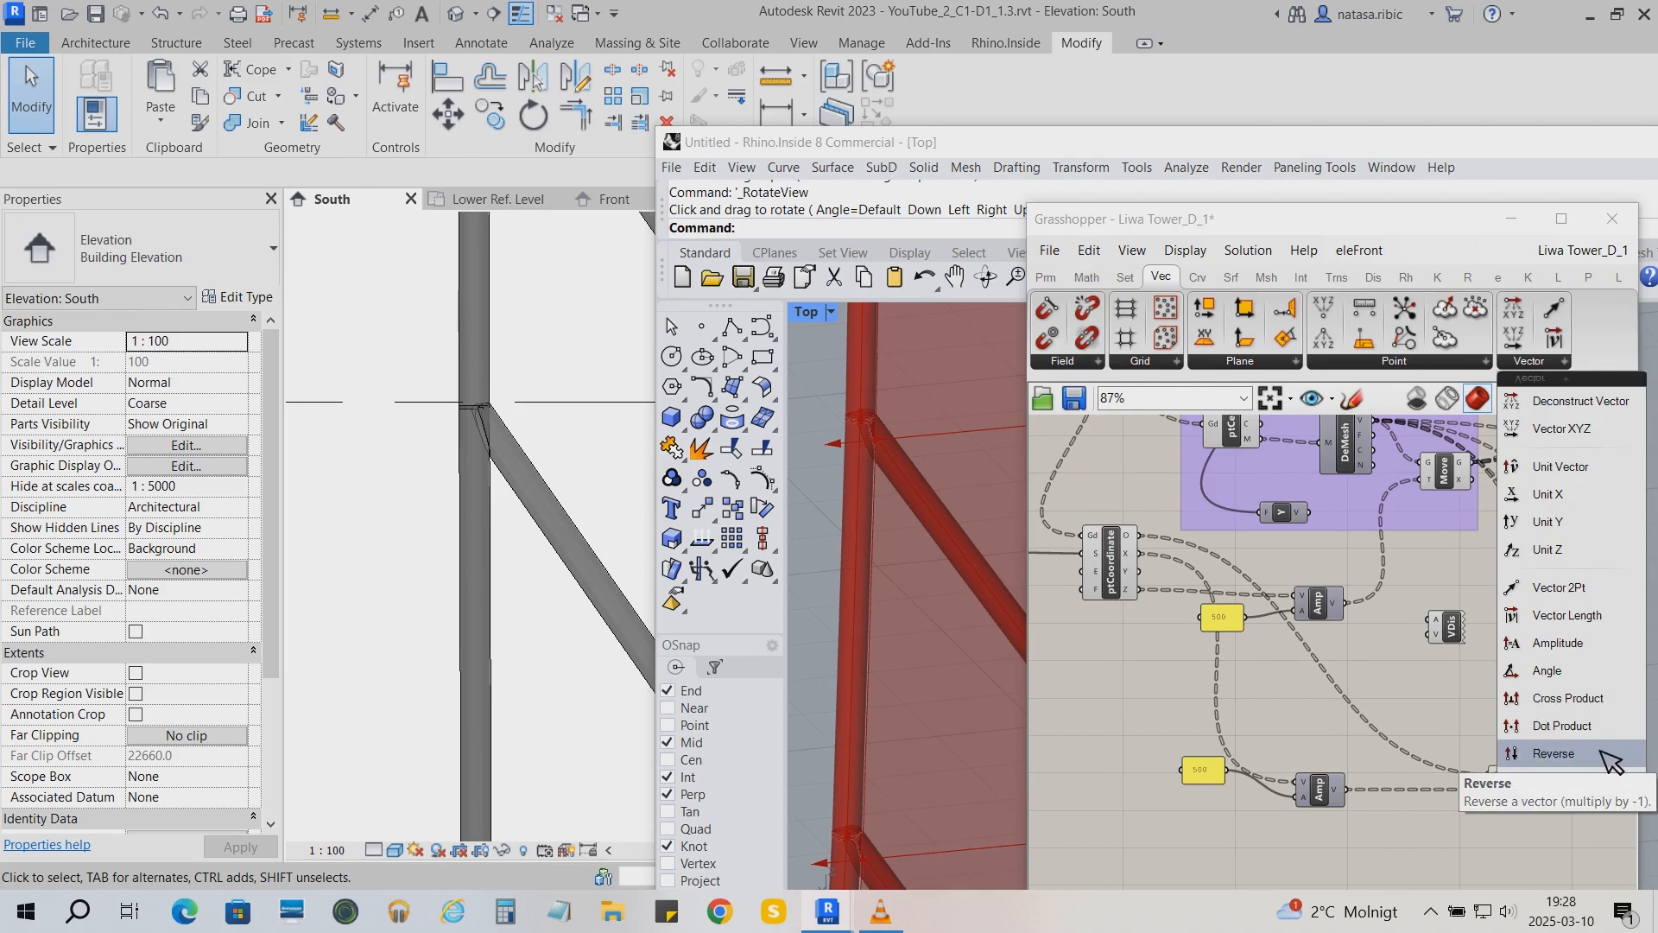
left_click_drag(1555, 754, 1302, 719)
left_click_drag(1139, 554, 1303, 781)
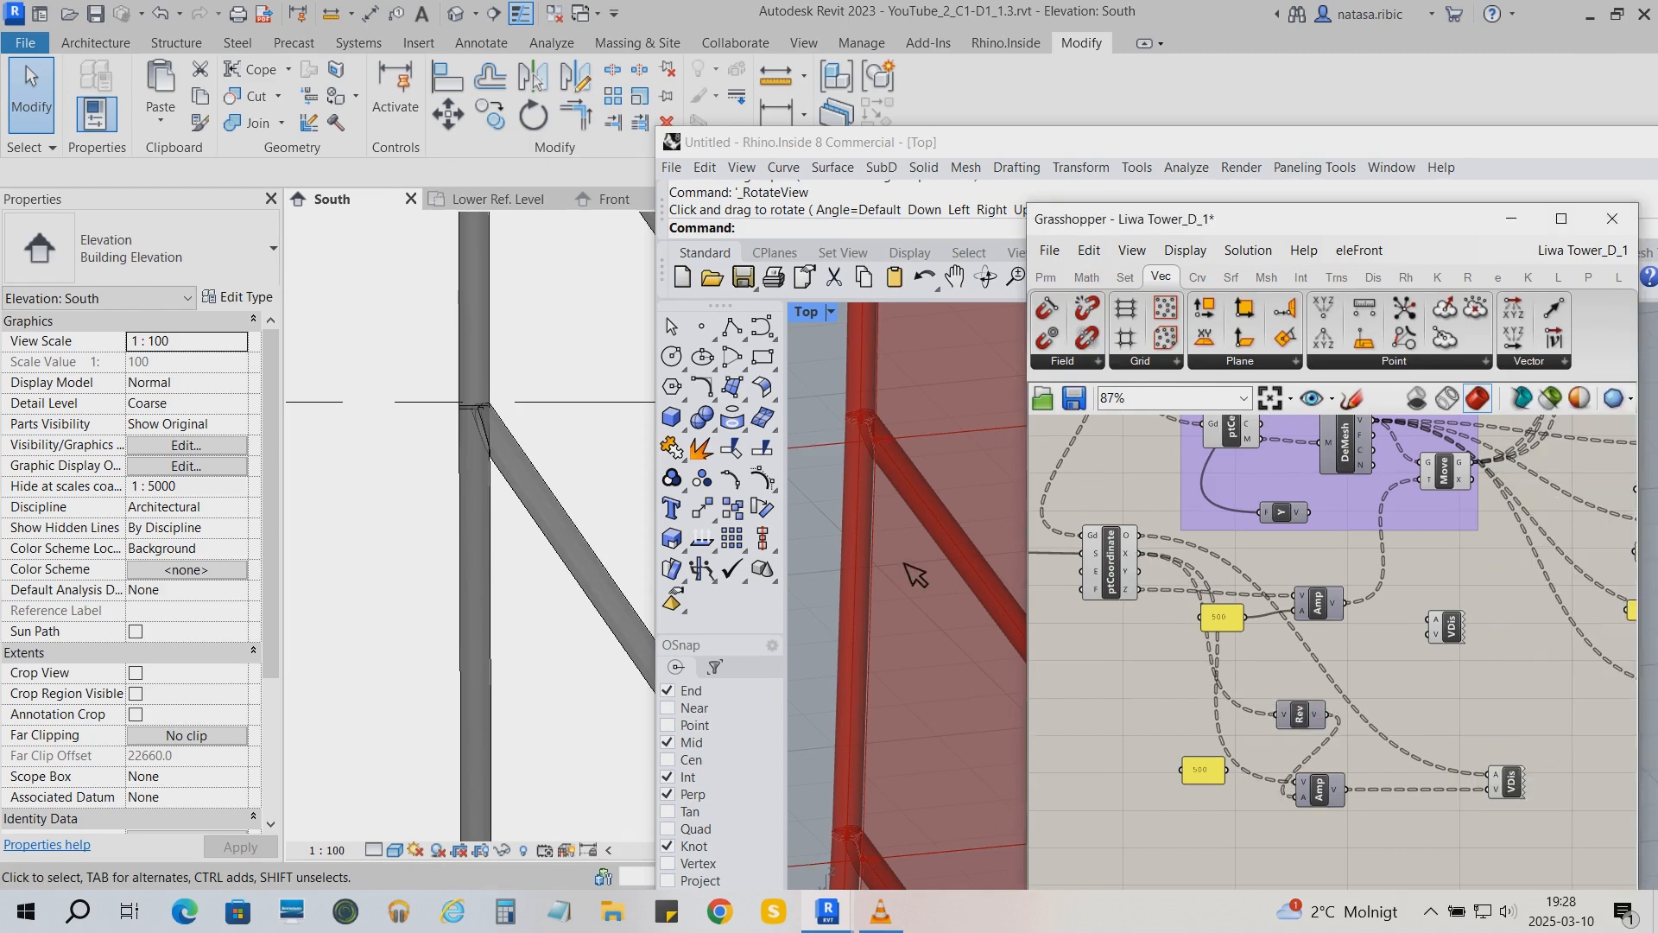
left_click_drag(1291, 715, 1241, 714)
left_click_drag(1337, 789, 1363, 789)
left_click_drag(1268, 712, 1207, 795)
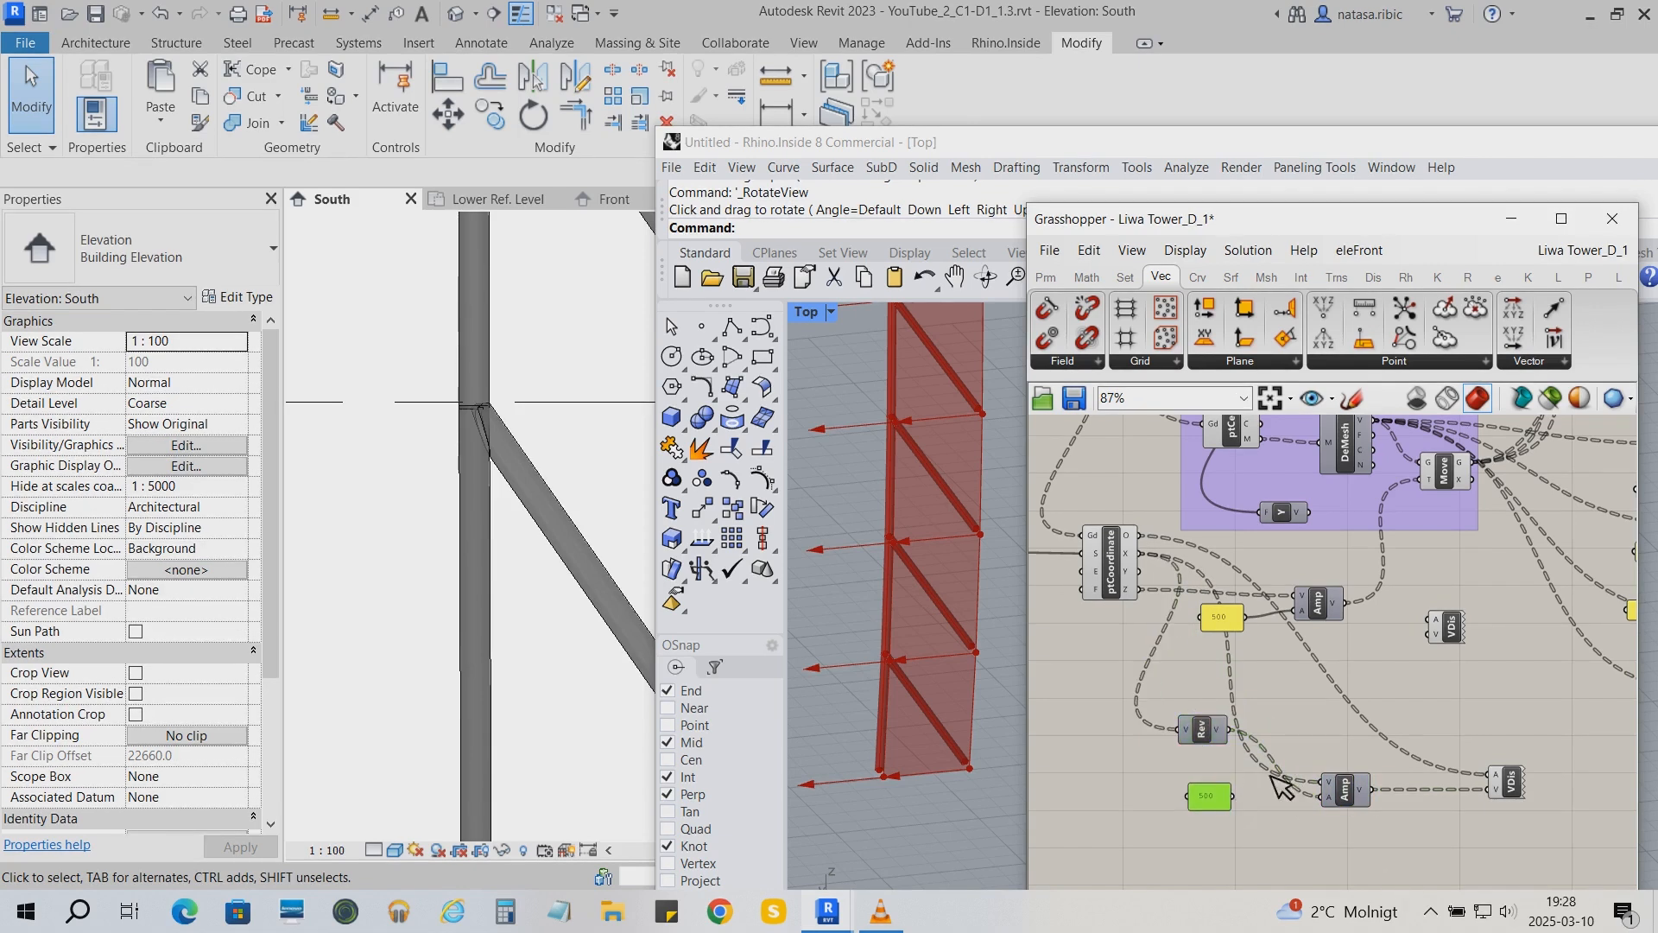
left_click_drag(1200, 730, 1184, 743)
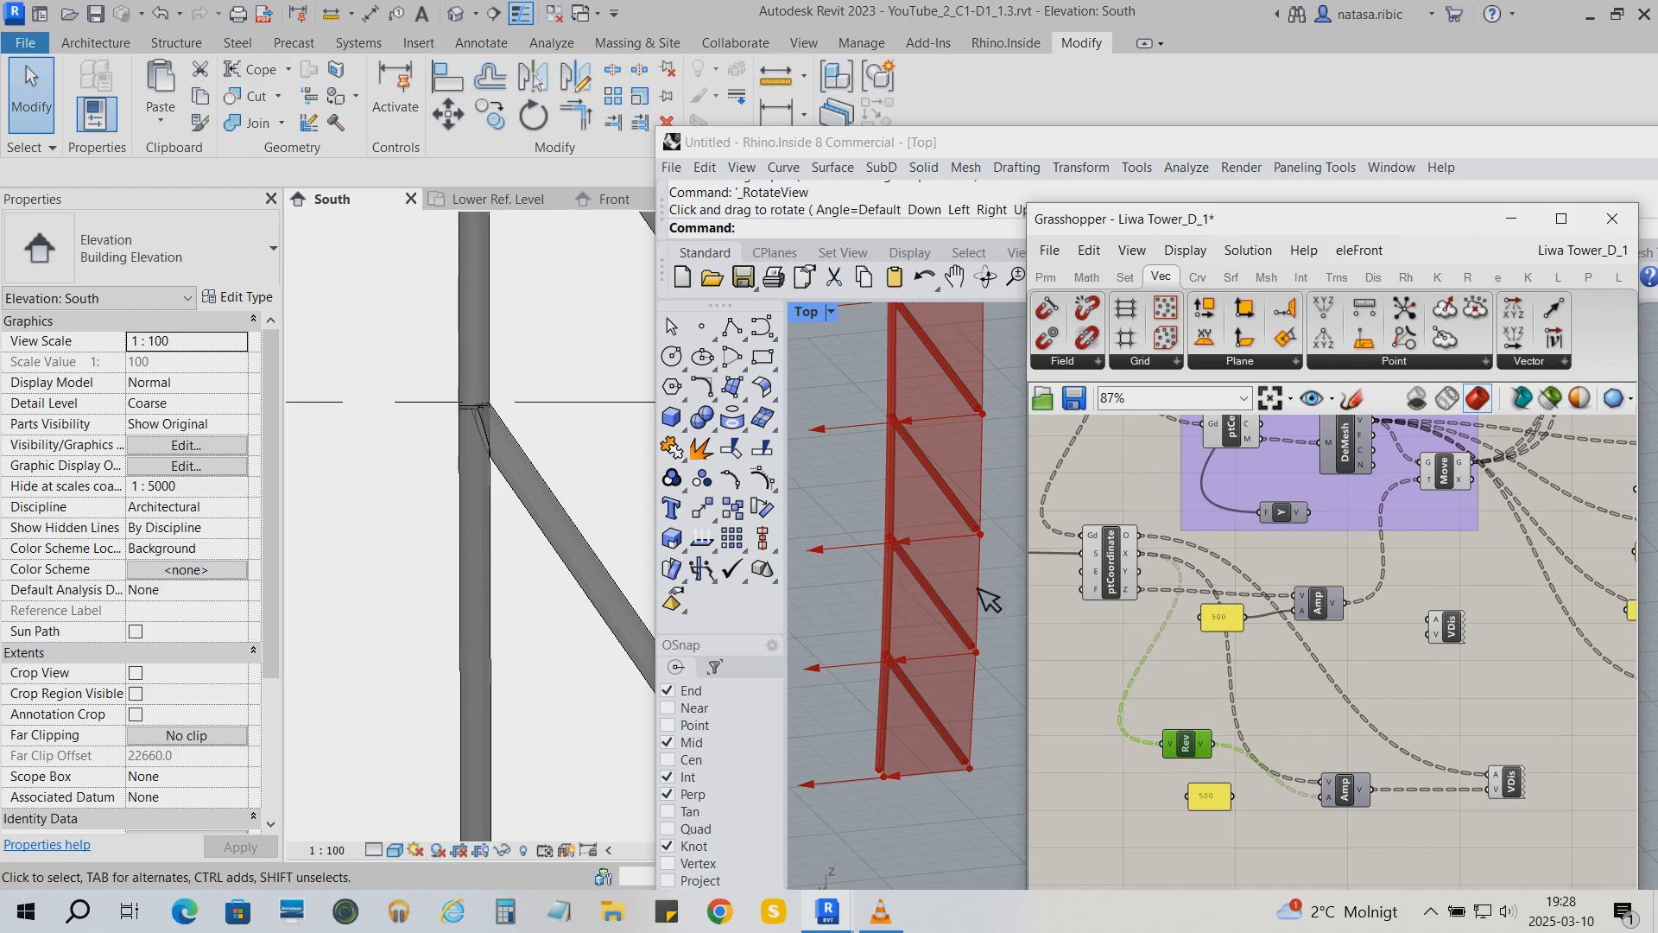
Add a List Item component fed by the reversed vectors, connect its output to the Vector Display and check both outputs' data
left_click(1126, 276)
left_click(1351, 748)
mouse_move(1350, 748)
left_mouse_down()
mouse_move(1413, 805)
mouse_move(1324, 729)
left_mouse_up()
left_click_drag(1214, 743, 1498, 792)
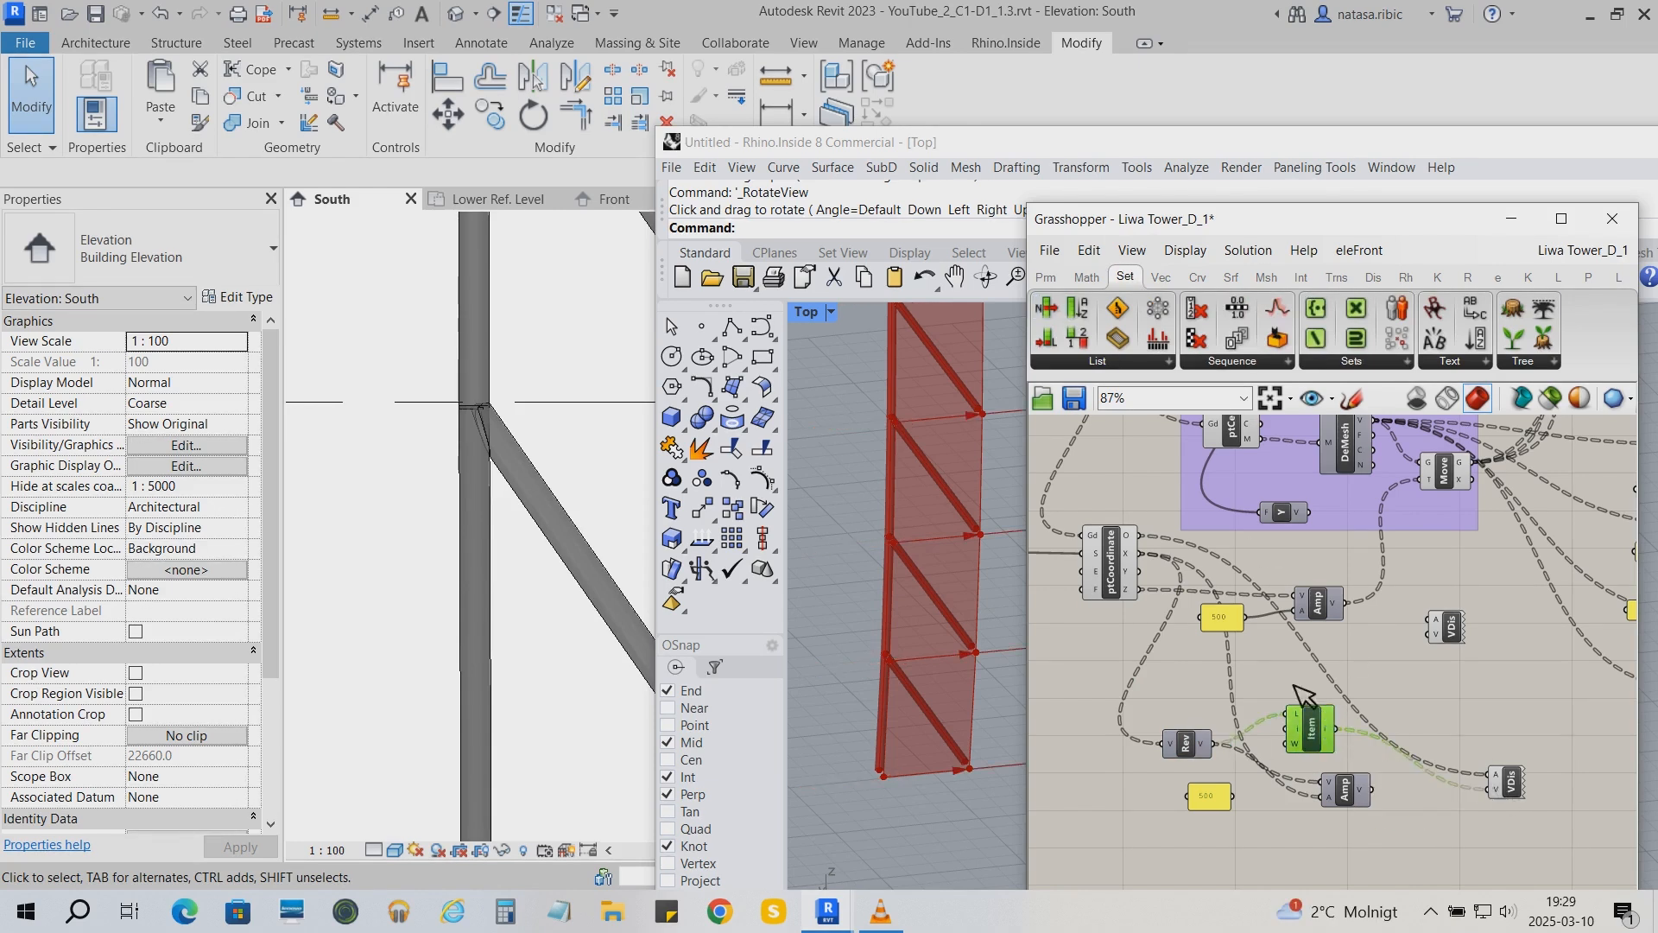
scroll(1318, 737, "up", 2)
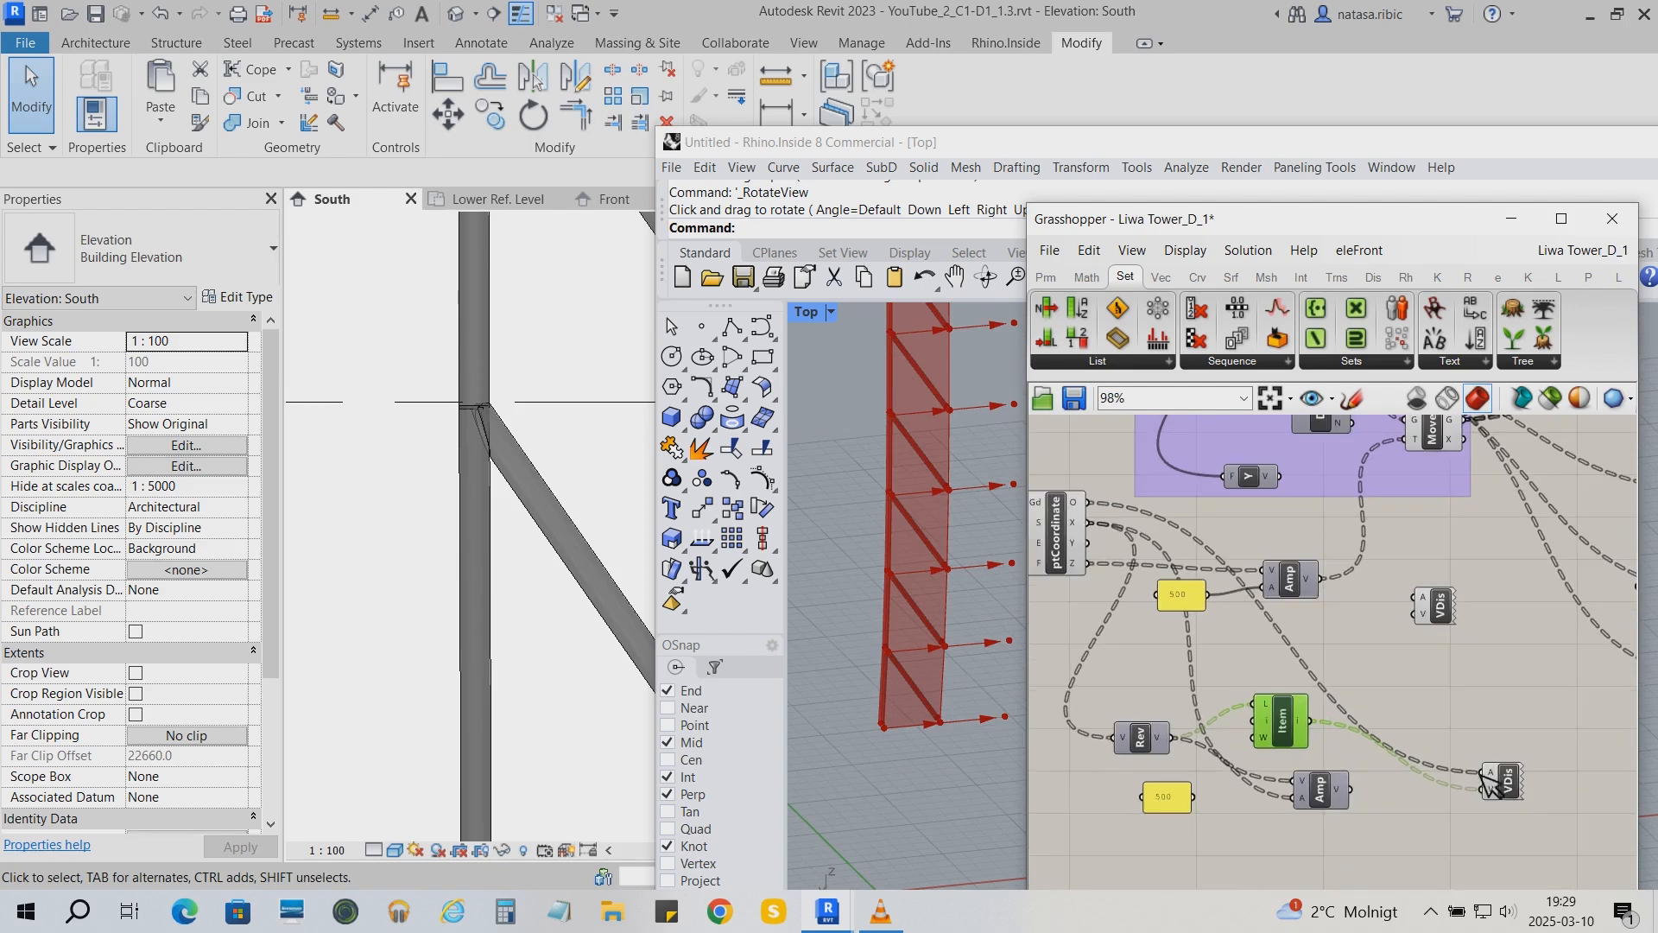
mouse_move(1312, 726)
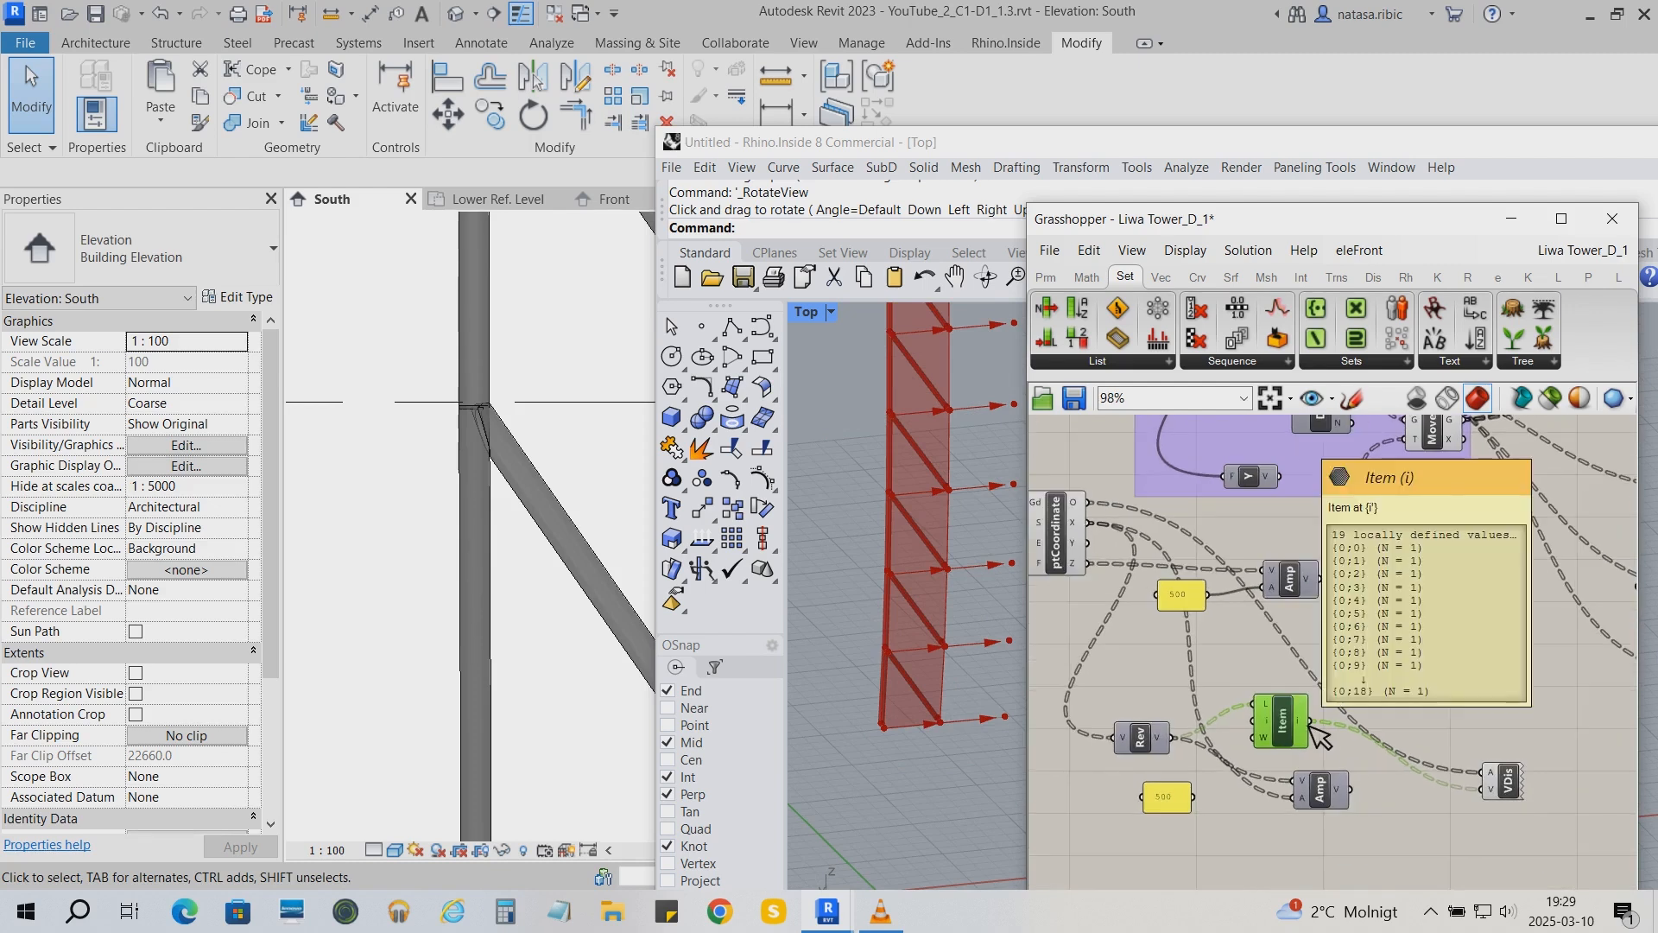
mouse_move(1172, 739)
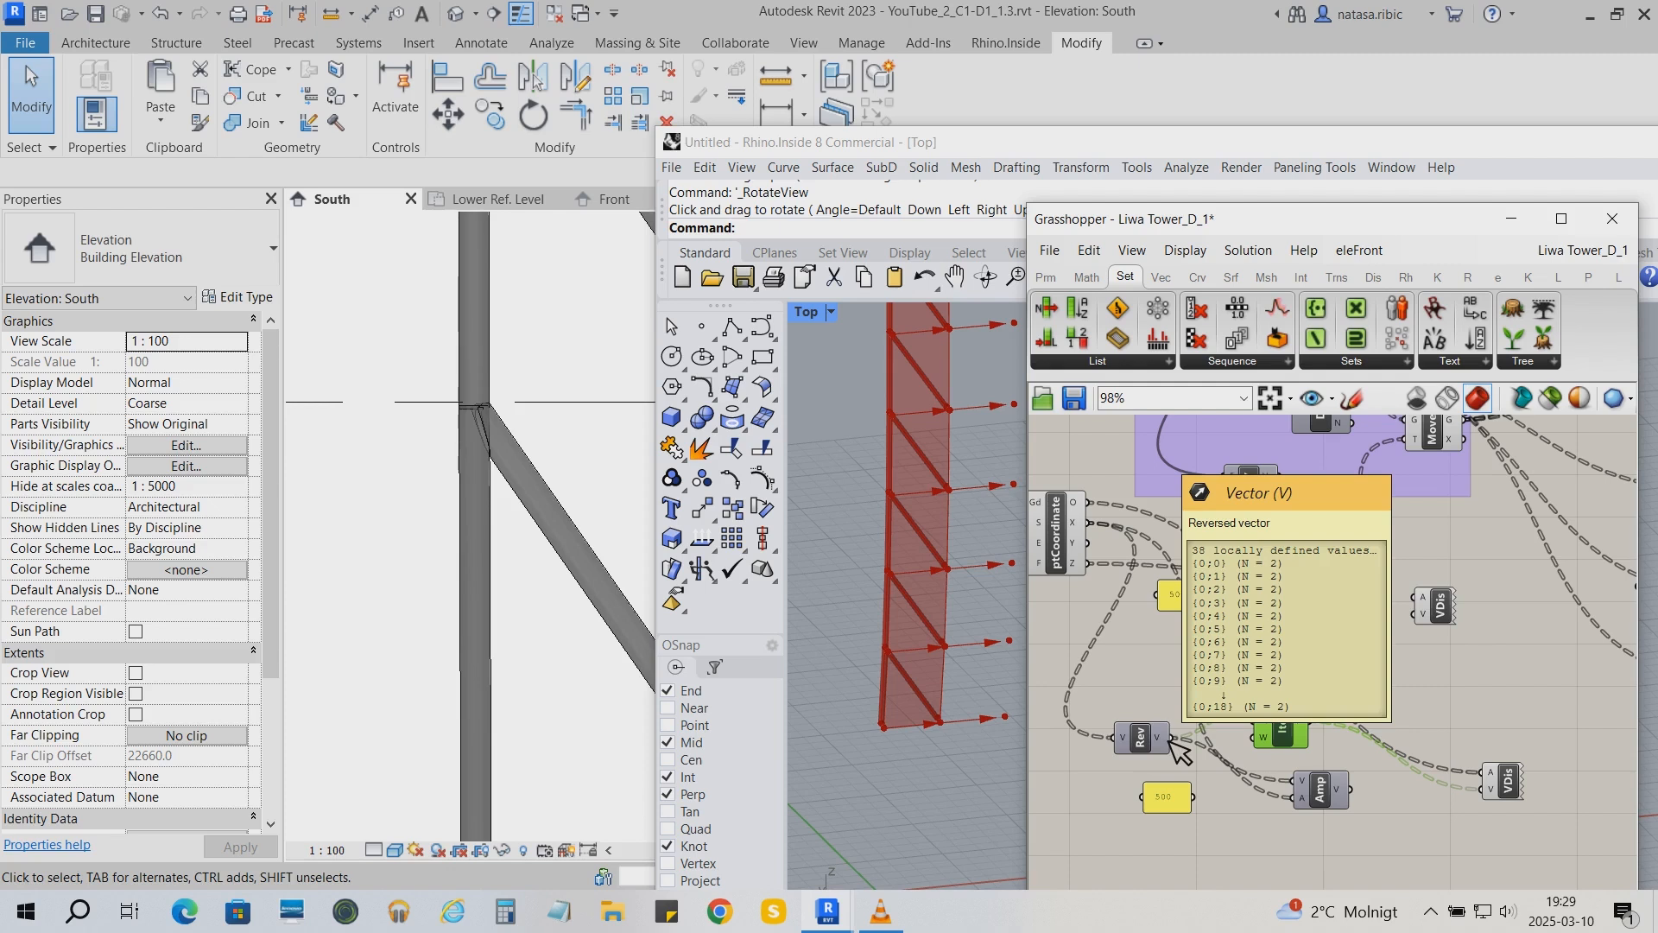
left_click_drag(1327, 794, 1377, 808)
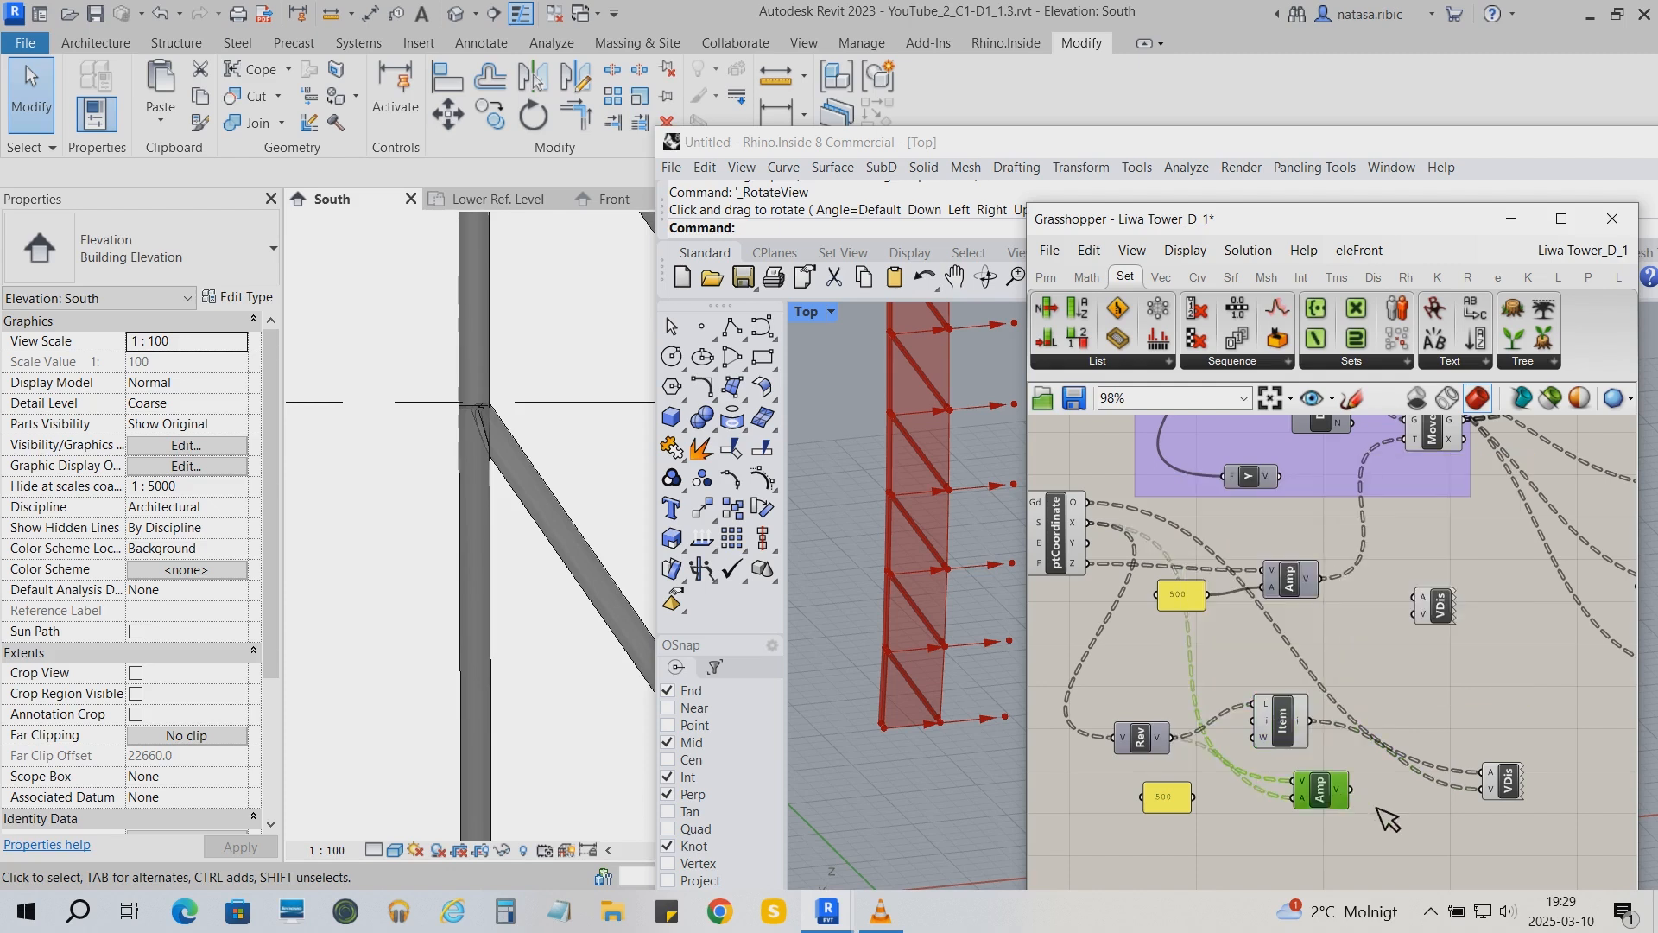
Route the List Item output through the lower Amplitude component into the Vector Display
left_click_drag(1311, 721, 1494, 788)
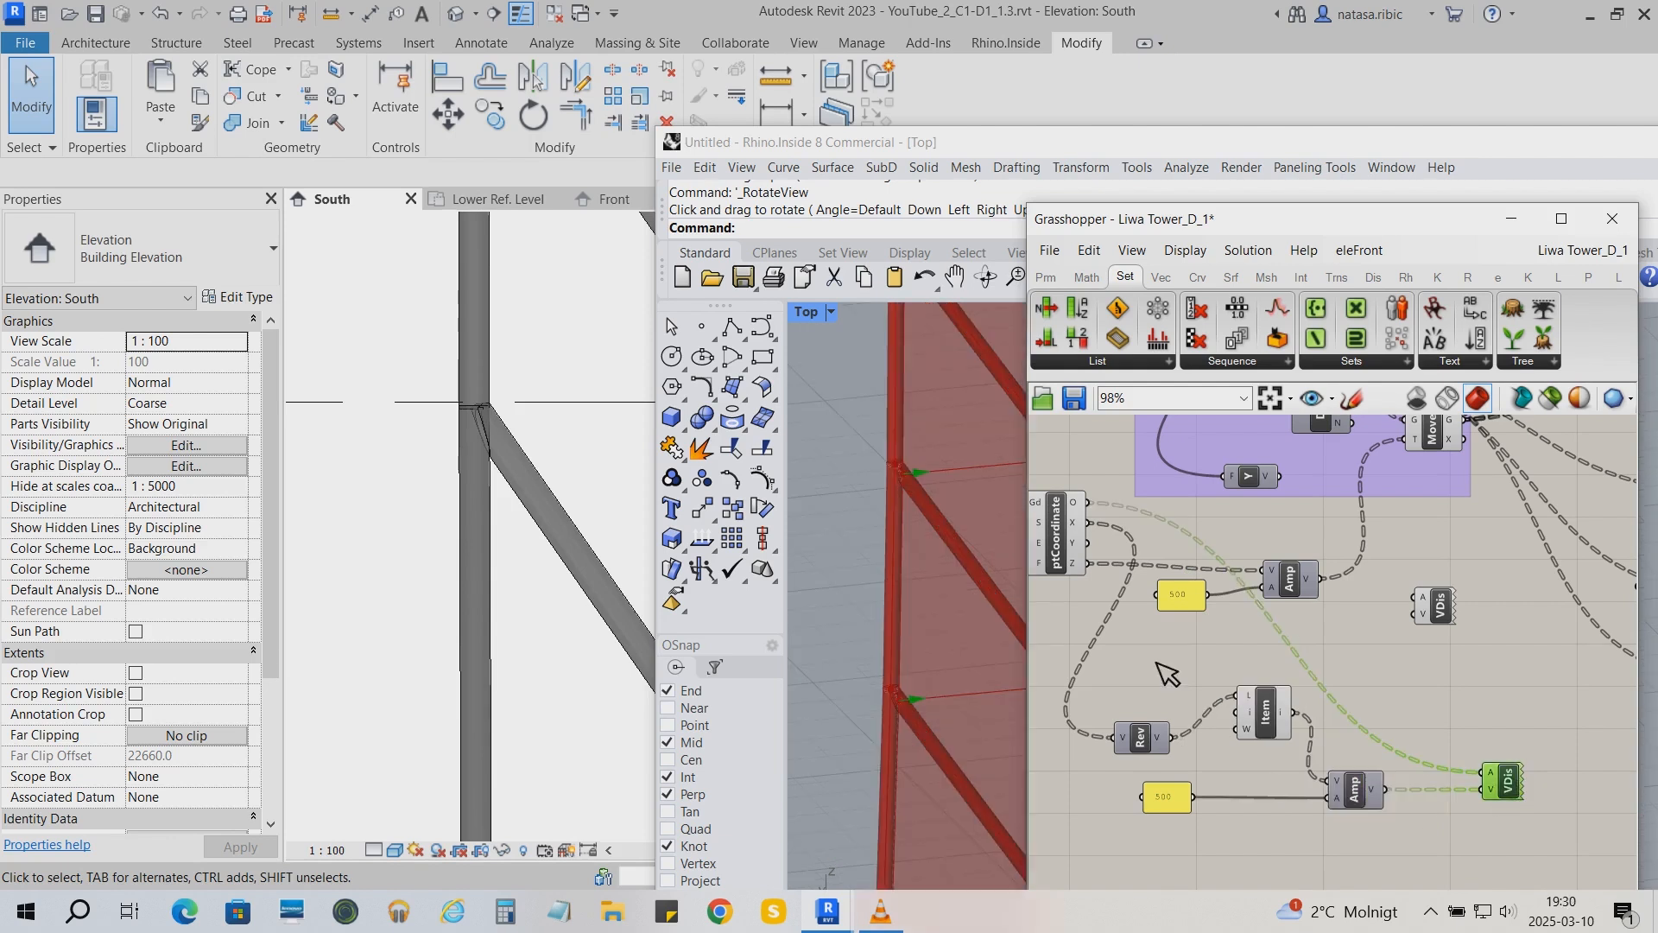
right_click_drag(1167, 673, 1212, 697)
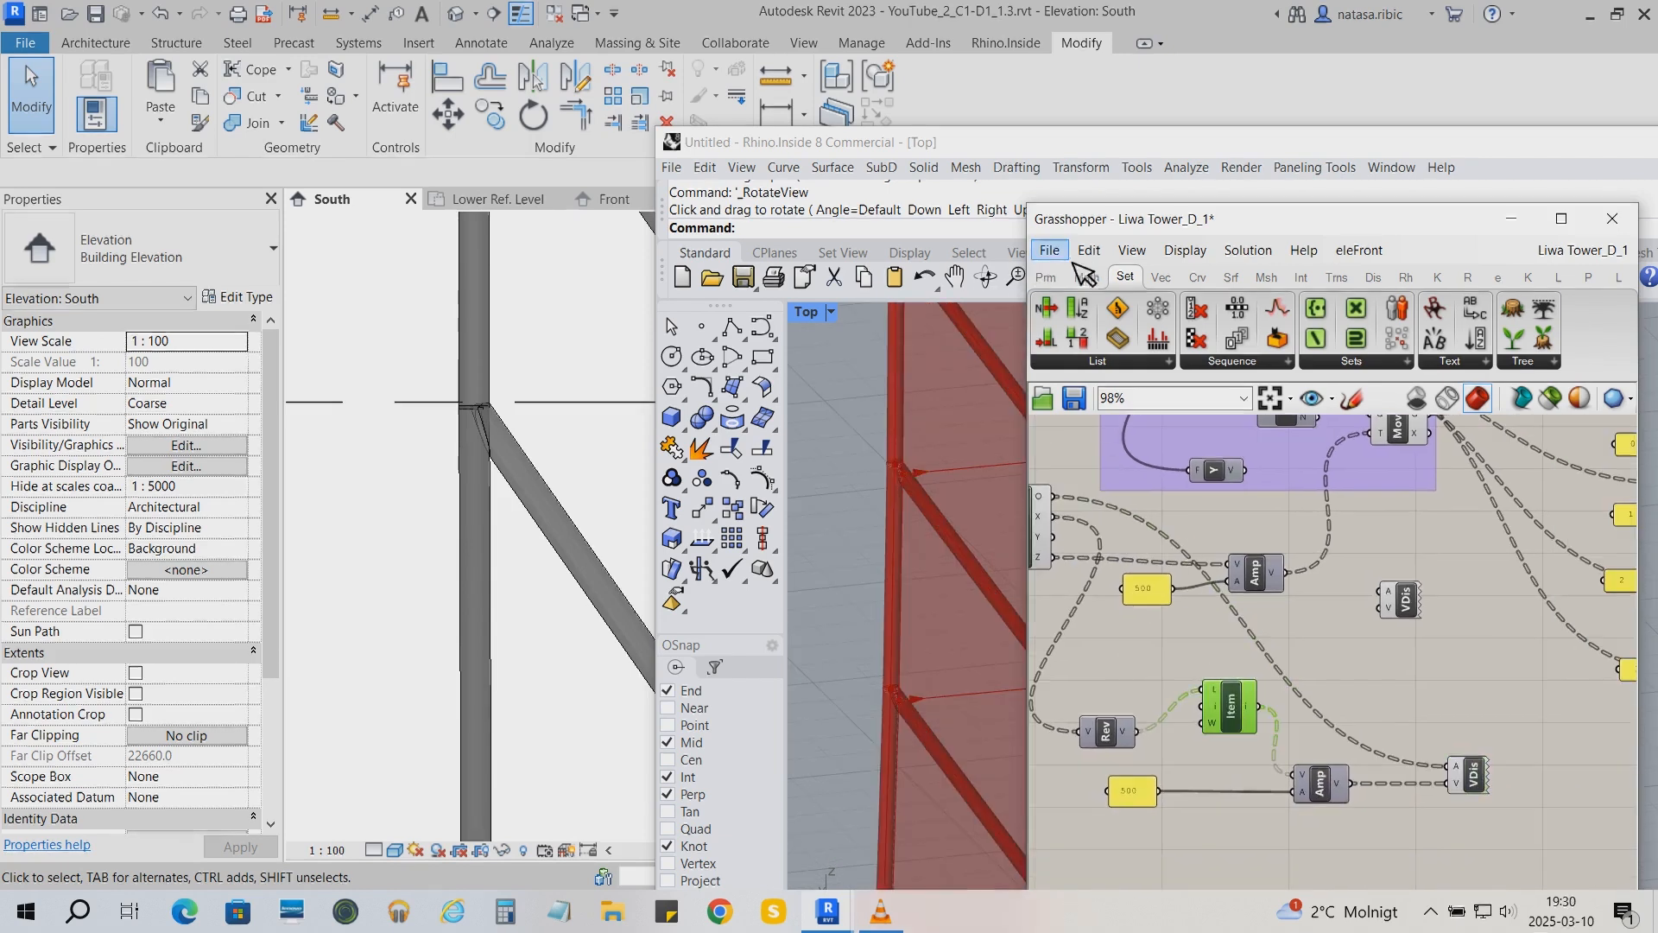
Add a Vector parameter fed by the List Item output and name it Vector_X
left_click(1045, 277)
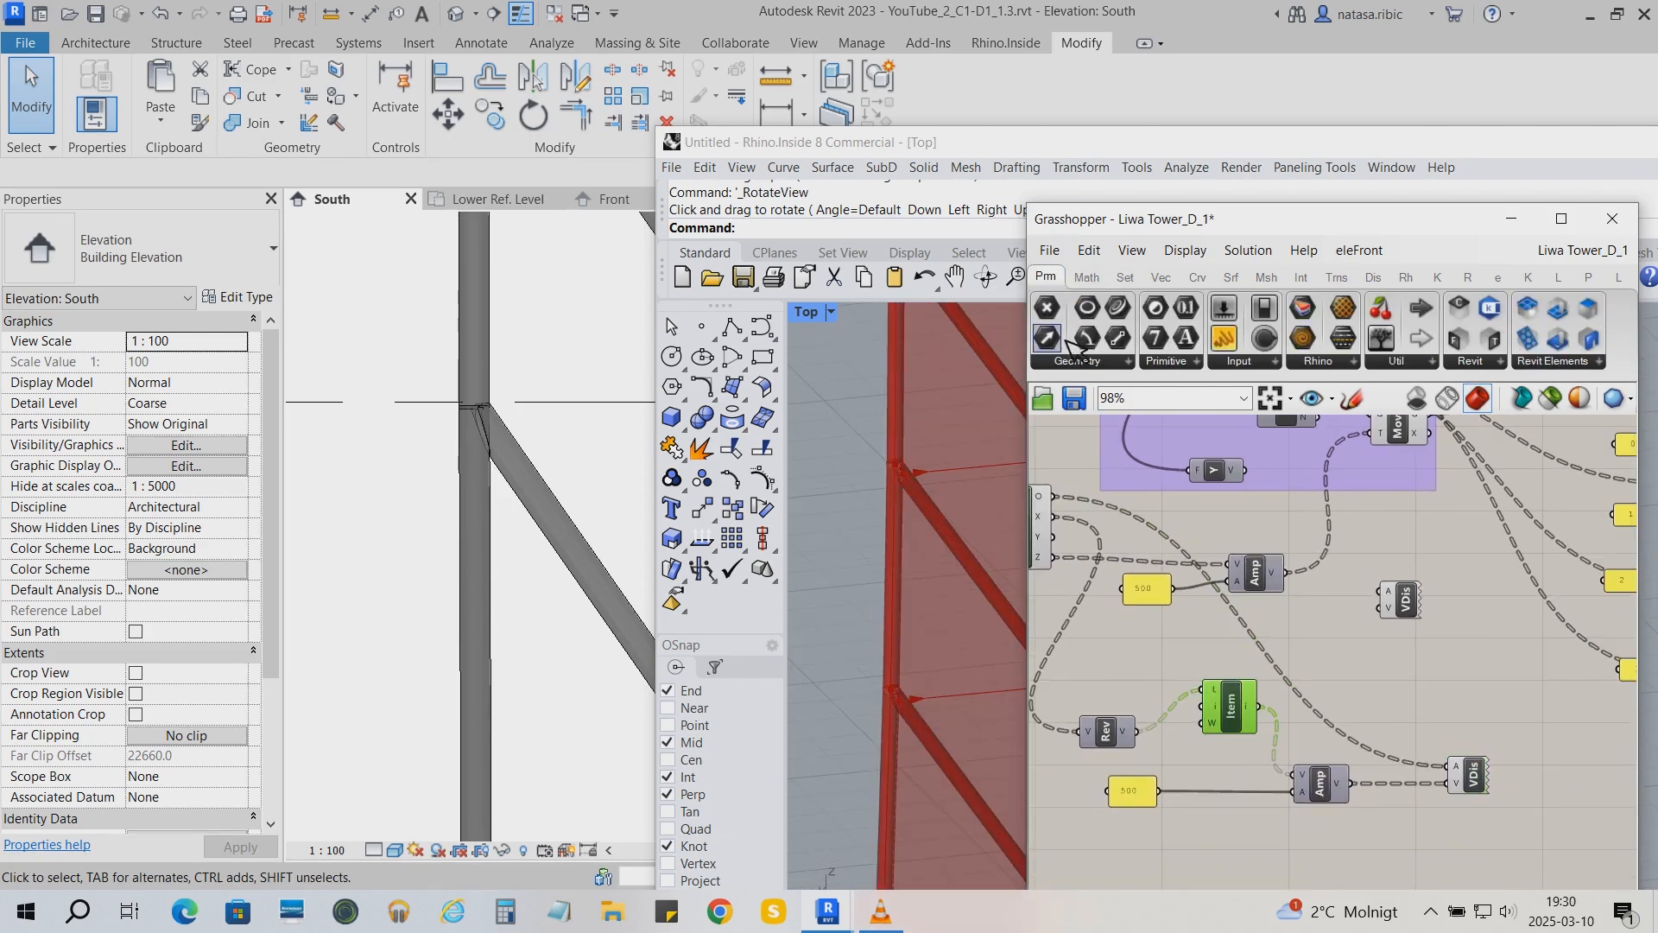
left_click_drag(1067, 342, 1392, 716)
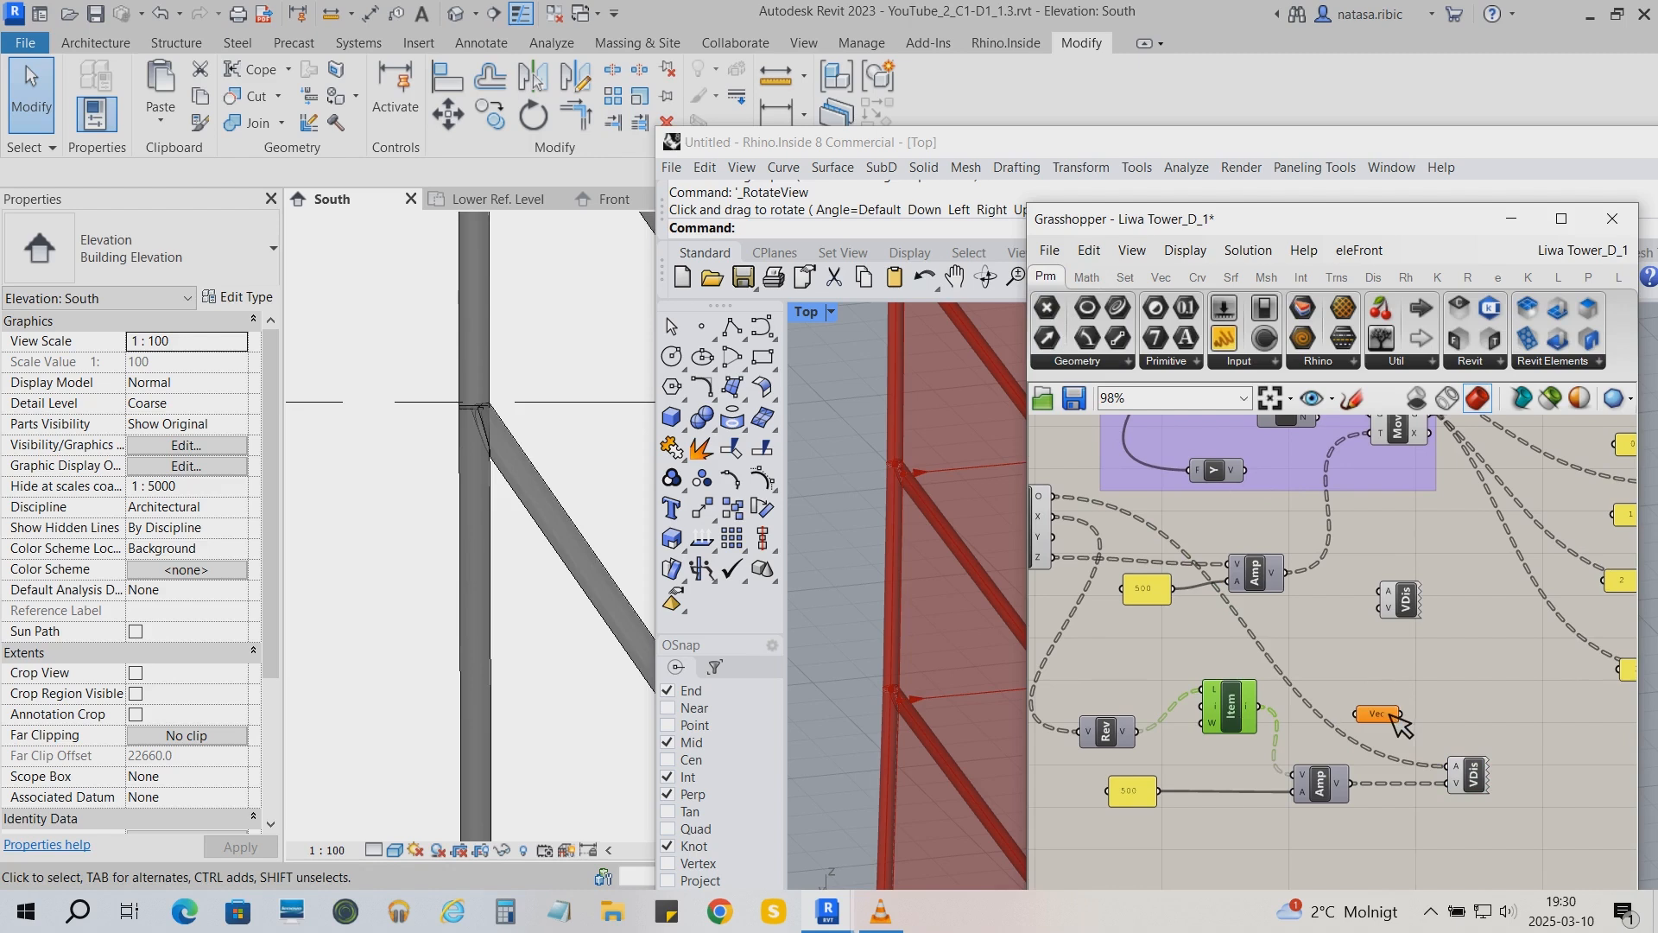
left_click_drag(1257, 706, 1358, 713)
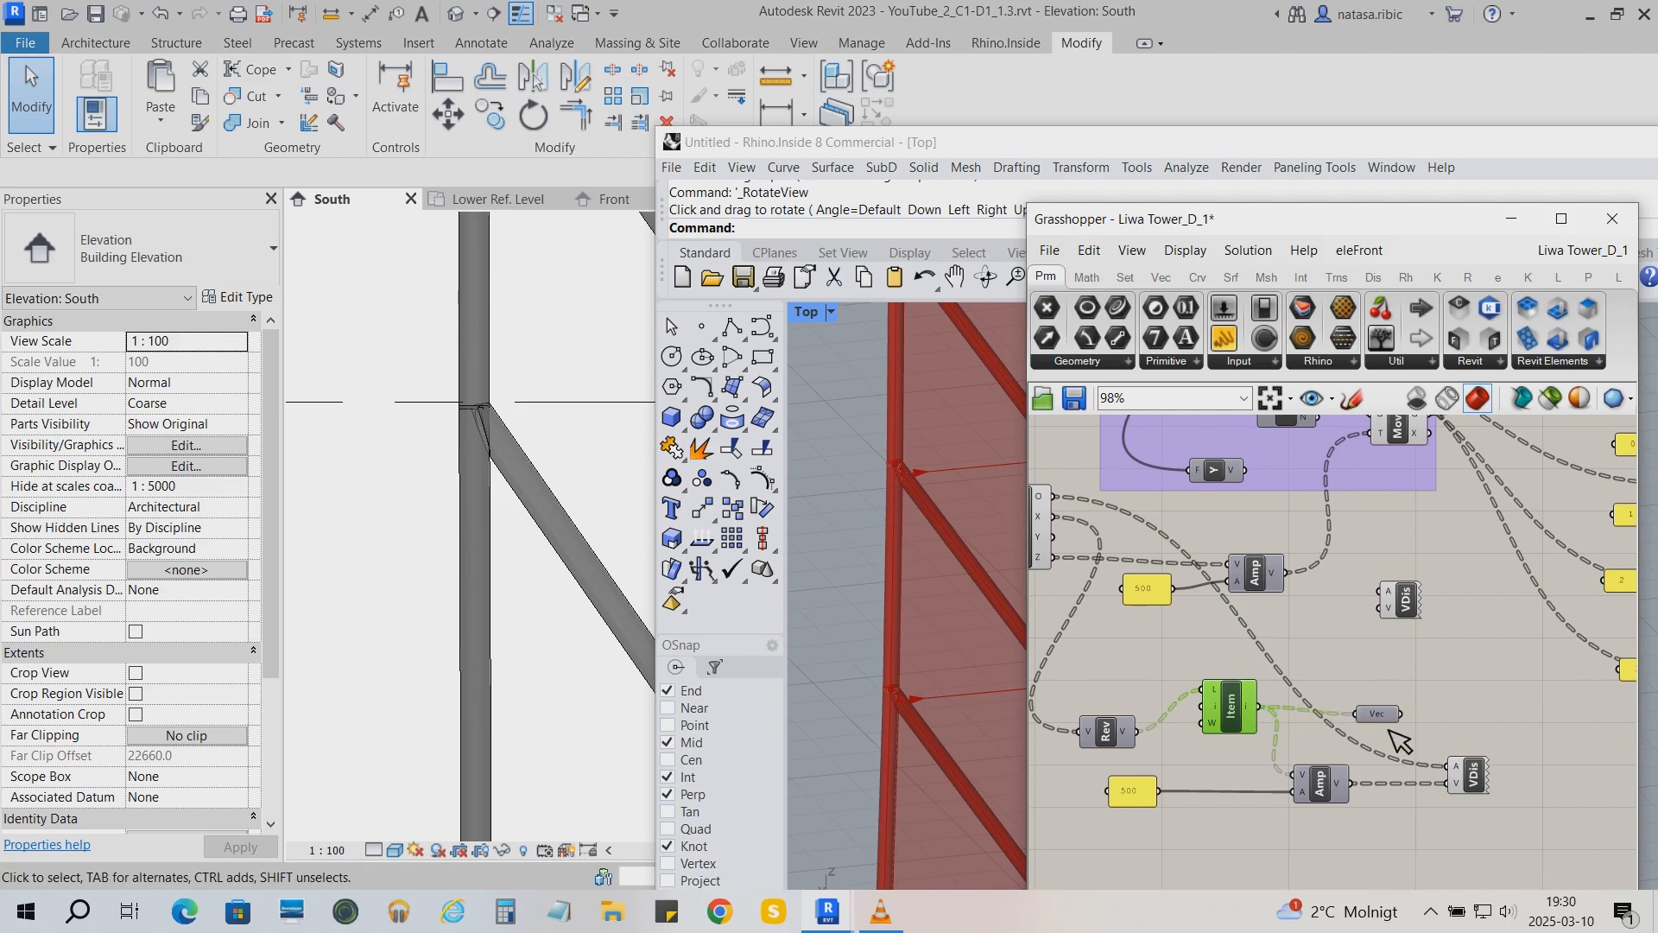
right_click_drag(1399, 733, 1265, 683)
right_click(1254, 676)
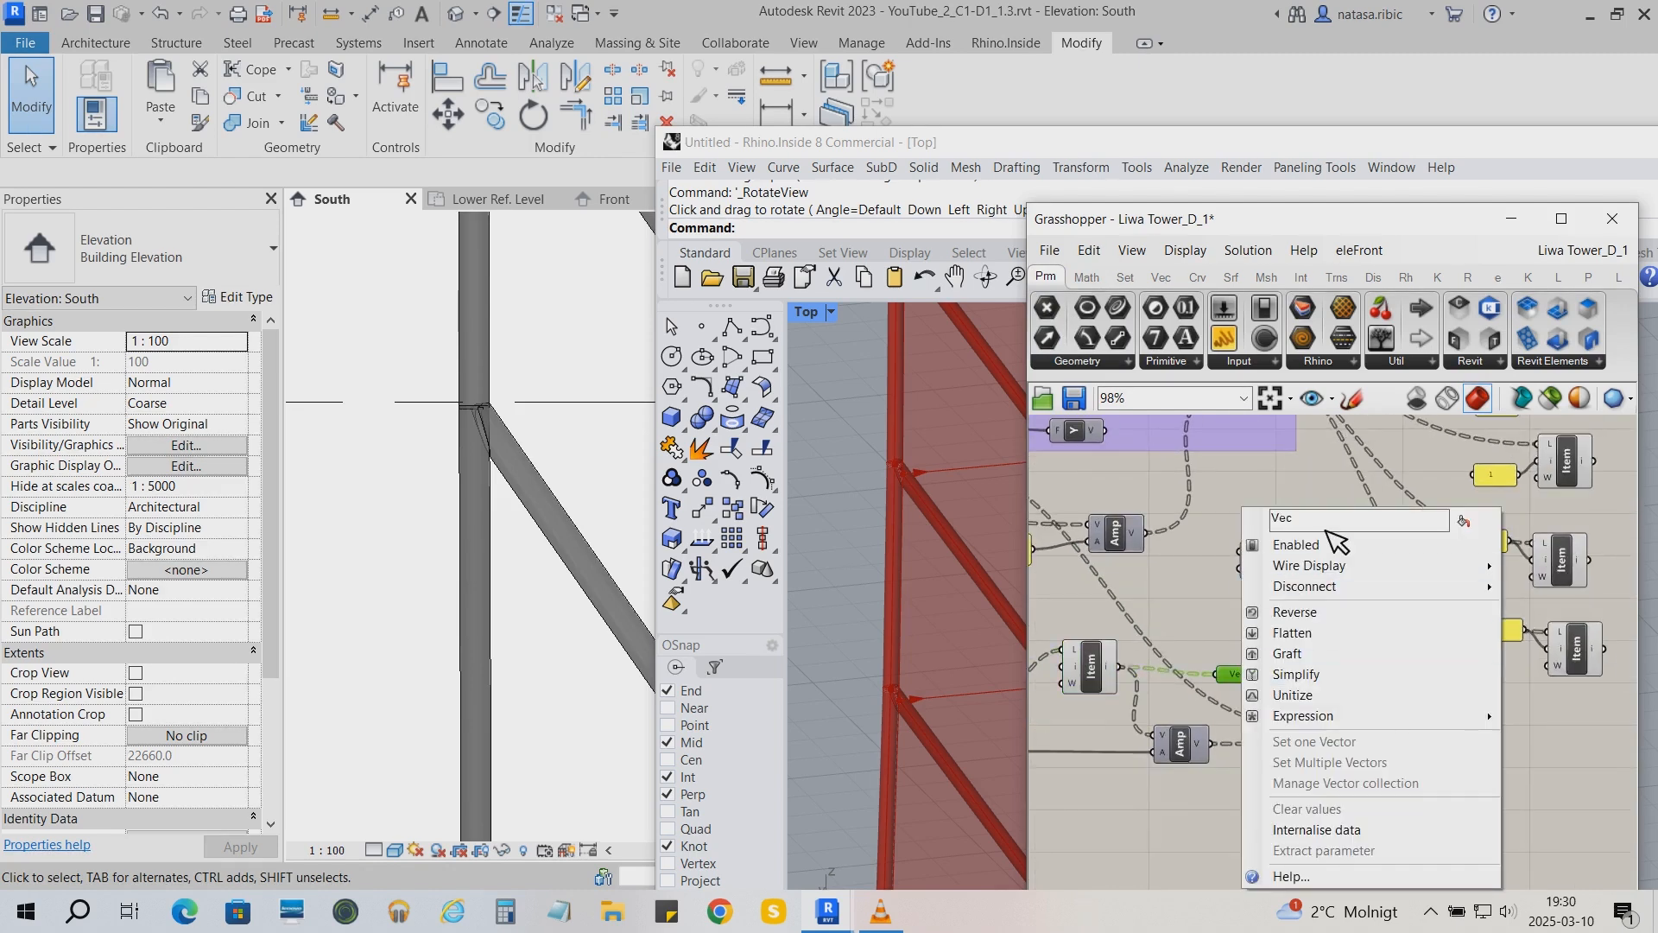
type("Vector_X")
key("Return")
Feed Vector_X into the Vector Display to check its direction in Rhino, and reconnect the Amplitude output to the display
left_click_drag(1256, 679, 1307, 744)
left_click(1328, 739)
scroll(848, 593, "down", 6)
scroll(965, 612, "up", 5)
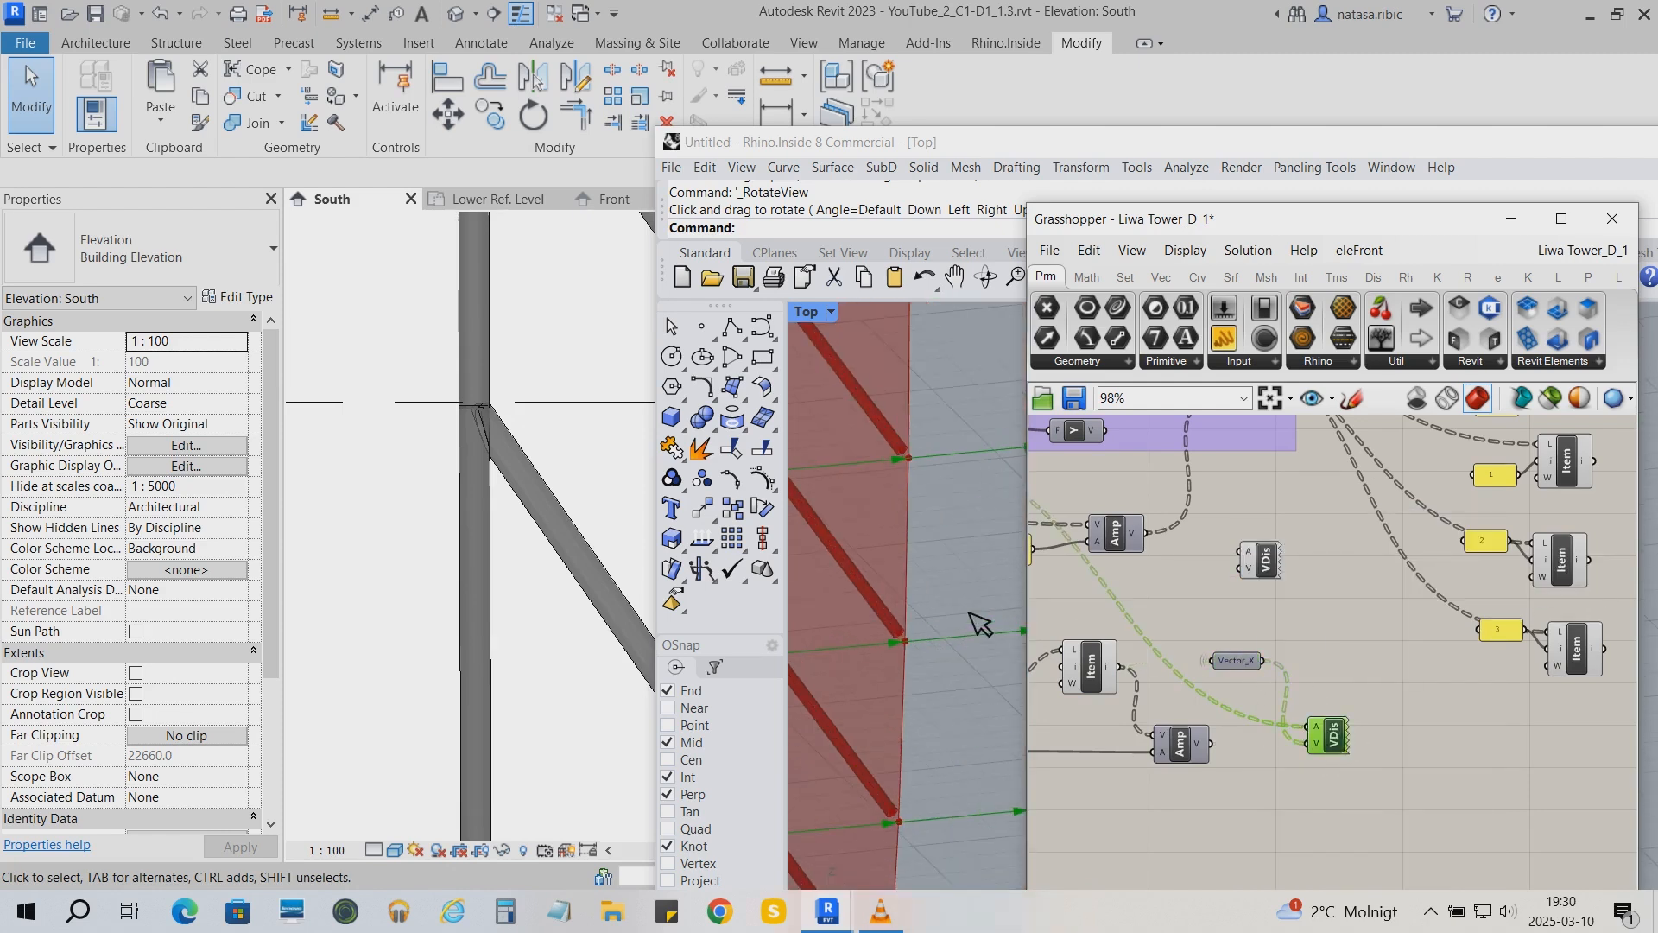
left_click(1301, 798)
scroll(1300, 798, "down", 1)
right_click_drag(1293, 794, 1183, 733)
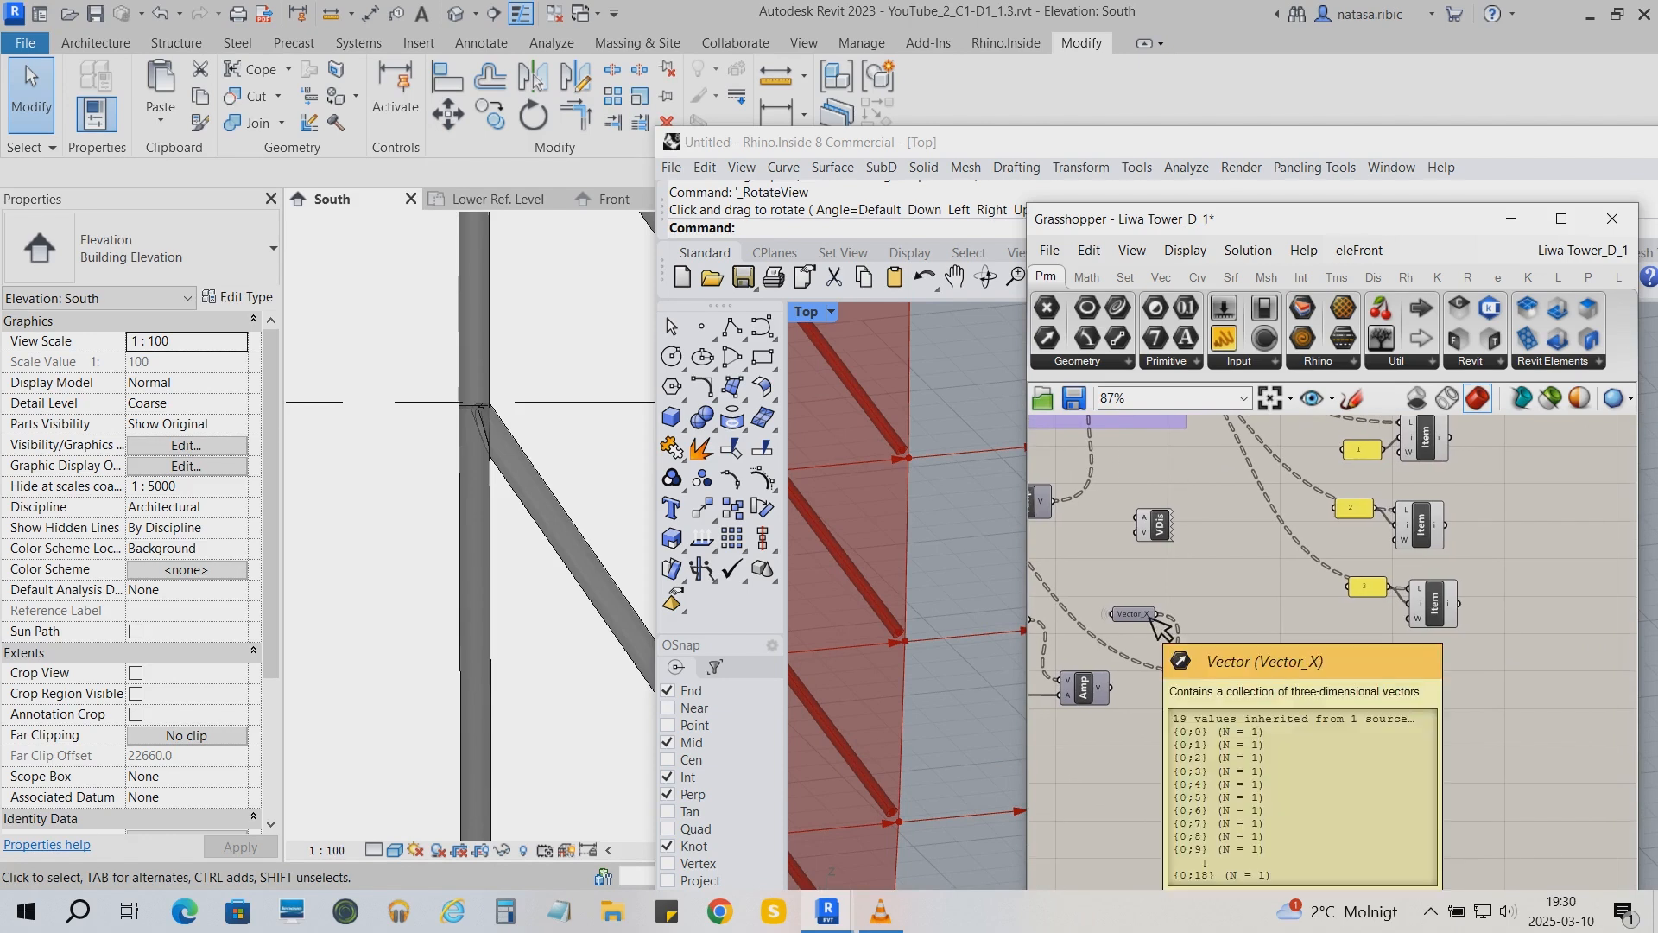
left_click_drag(1112, 687, 1197, 687)
Move the Vector_X parameter across the canvas to the free area below the void-angle nodes
left_click_drag(1139, 614, 1489, 725)
right_click_drag(1479, 842, 1019, 733)
scroll(1567, 682, "down", 2)
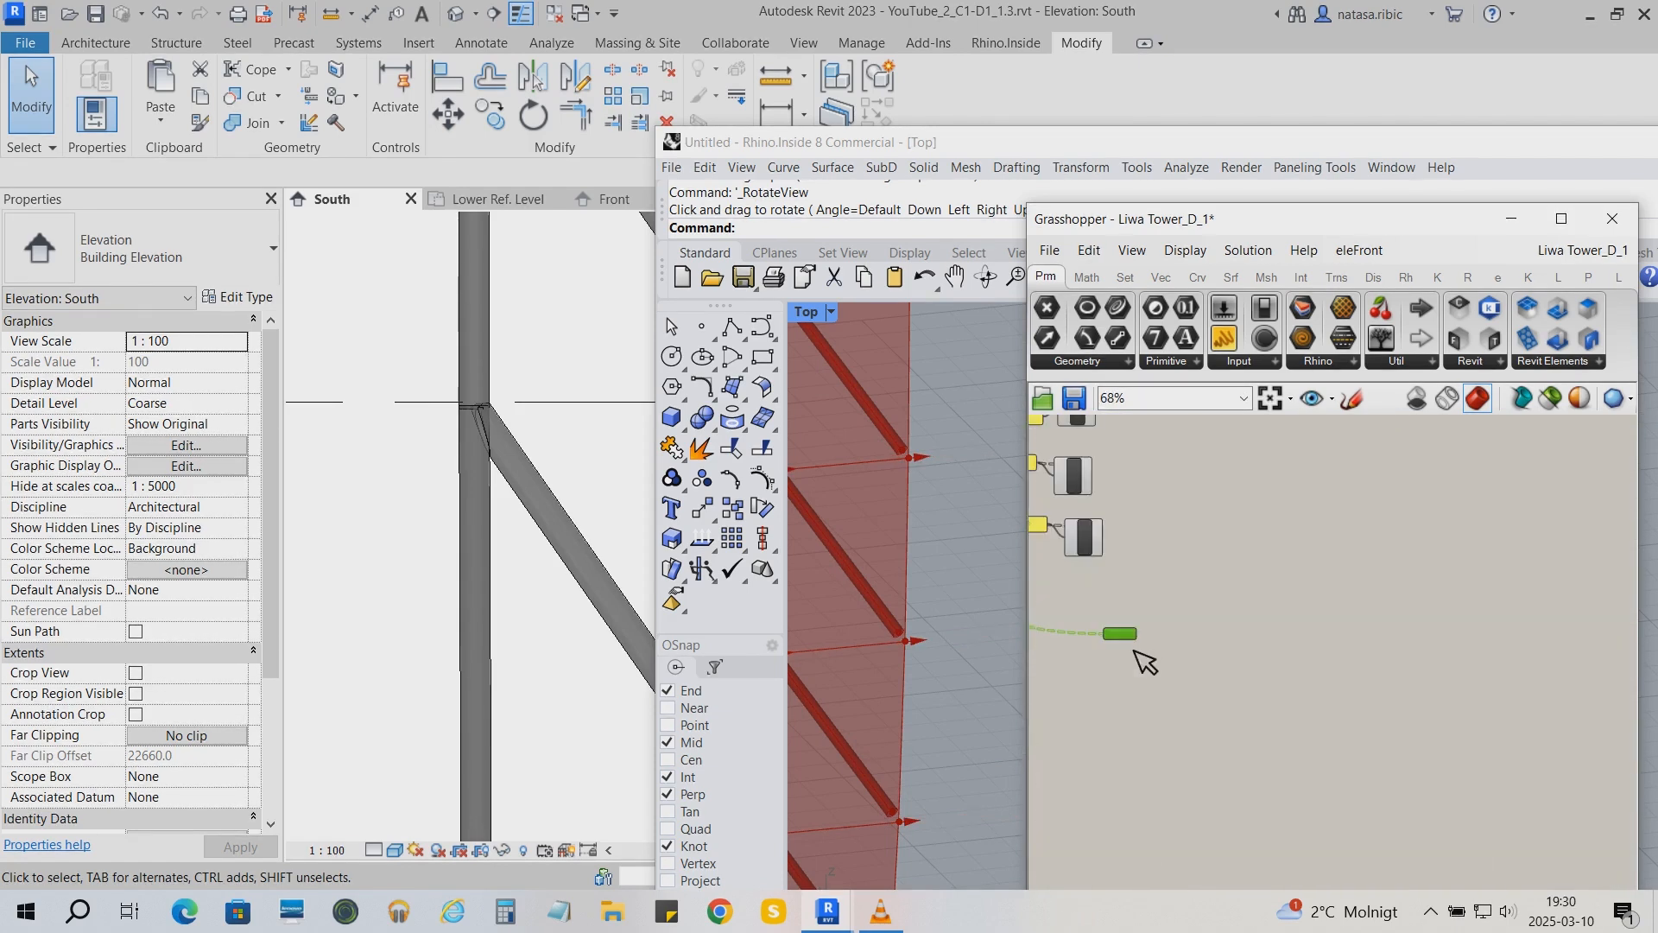
left_click_drag(1133, 634, 1606, 708)
right_click_drag(1607, 708, 1235, 684)
scroll(1369, 736, "down", 3)
right_click_drag(1373, 748, 1292, 758)
left_click_drag(1191, 711, 1416, 672)
right_click_drag(1416, 681, 1351, 681)
scroll(1390, 641, "up", 3)
left_click_drag(1279, 664, 1256, 663)
right_click_drag(1322, 716, 1355, 748)
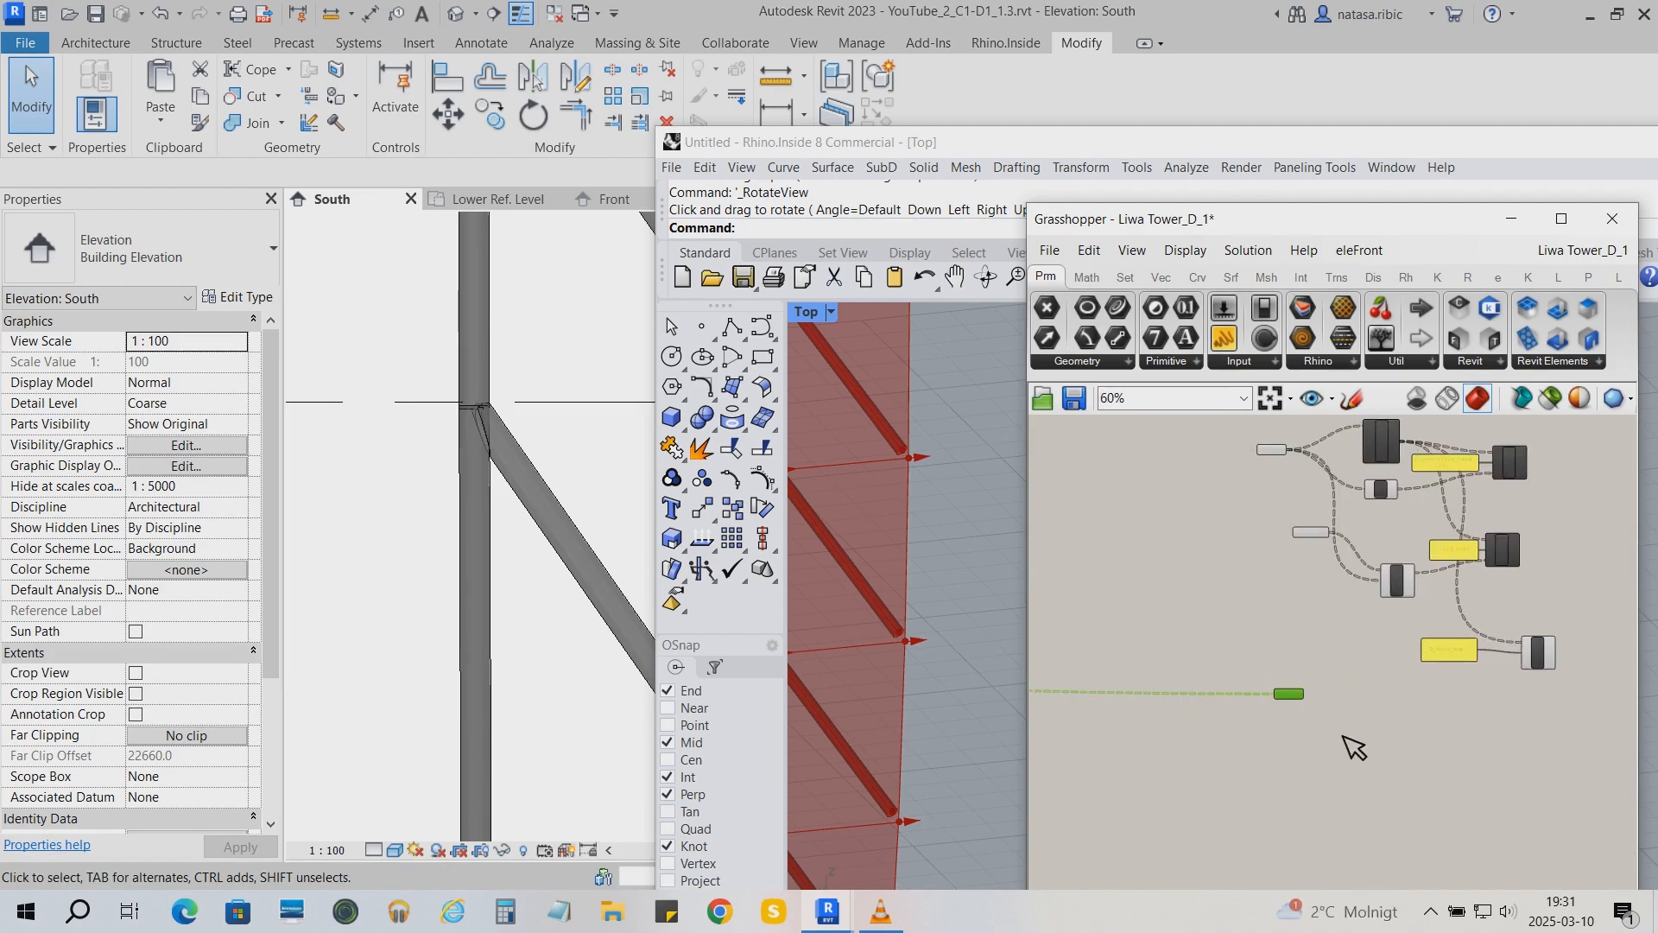
Add a Construct Plane component beside Vector_X, below the D_void_top panel
scroll(1279, 611, "up", 1)
right_click_drag(1279, 611, 1147, 558)
scroll(952, 640, "down", 6)
left_click(1161, 277)
left_click(1212, 309)
left_click(1261, 678)
scroll(1261, 683, "up", 2)
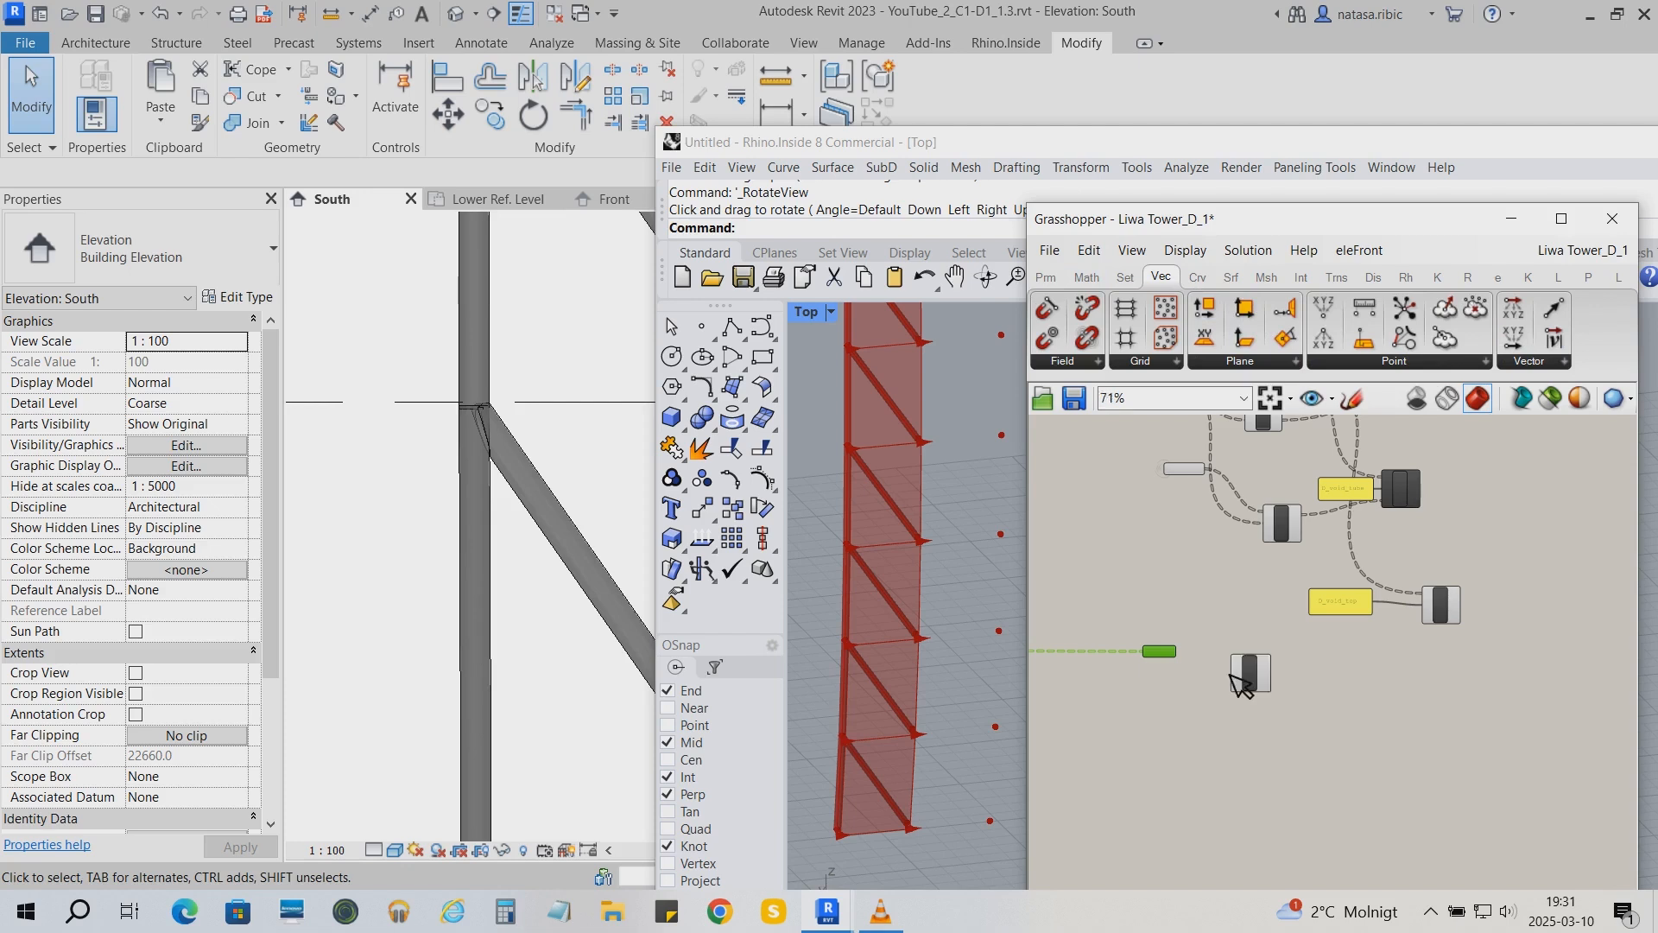
right_click_drag(1274, 774, 1289, 815)
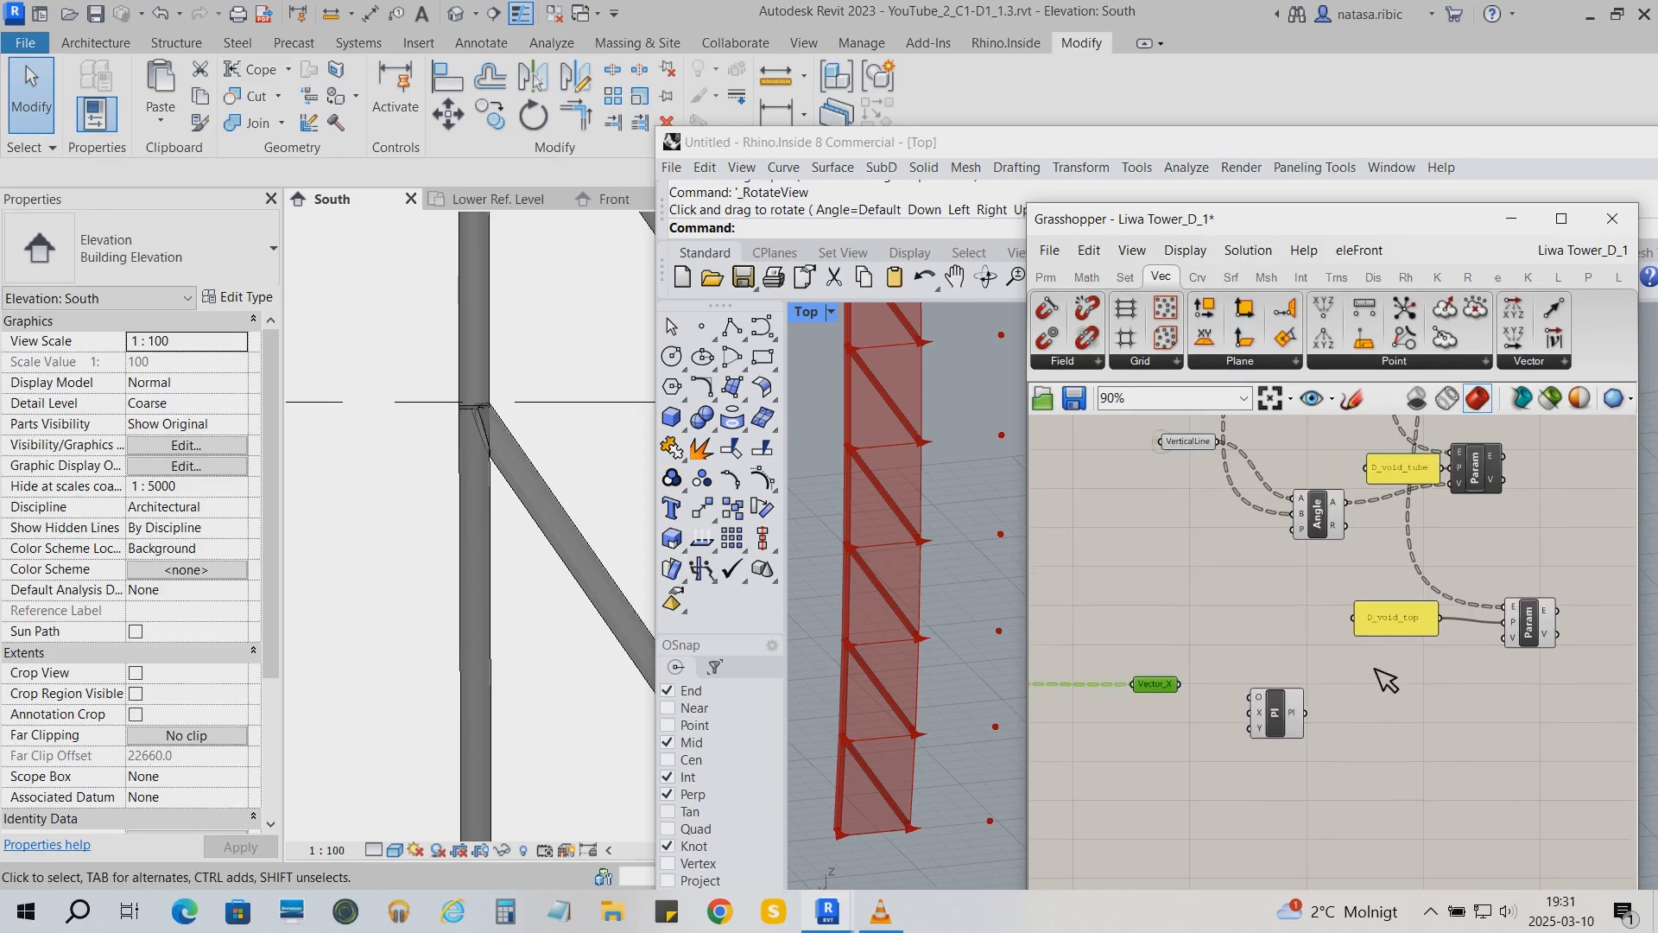
Place a copy of the Diagonal parameter directly above Vector_X
scroll(1425, 602, "down", 2)
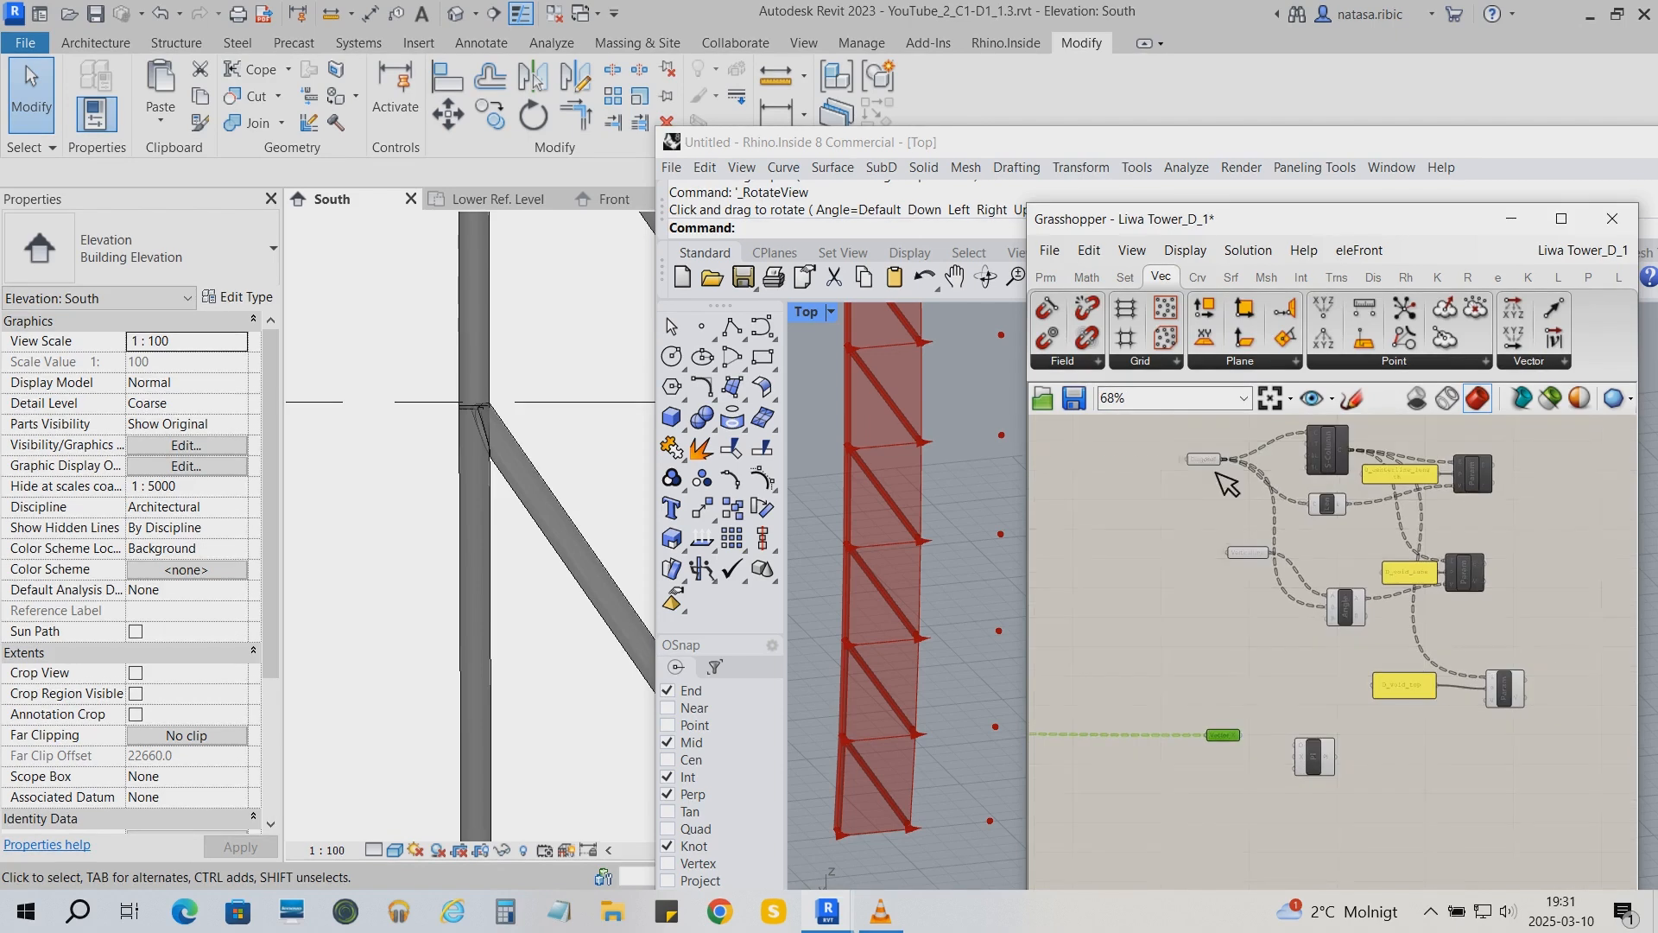
mouse_move(1226, 469)
left_click_drag(1216, 457, 1243, 720)
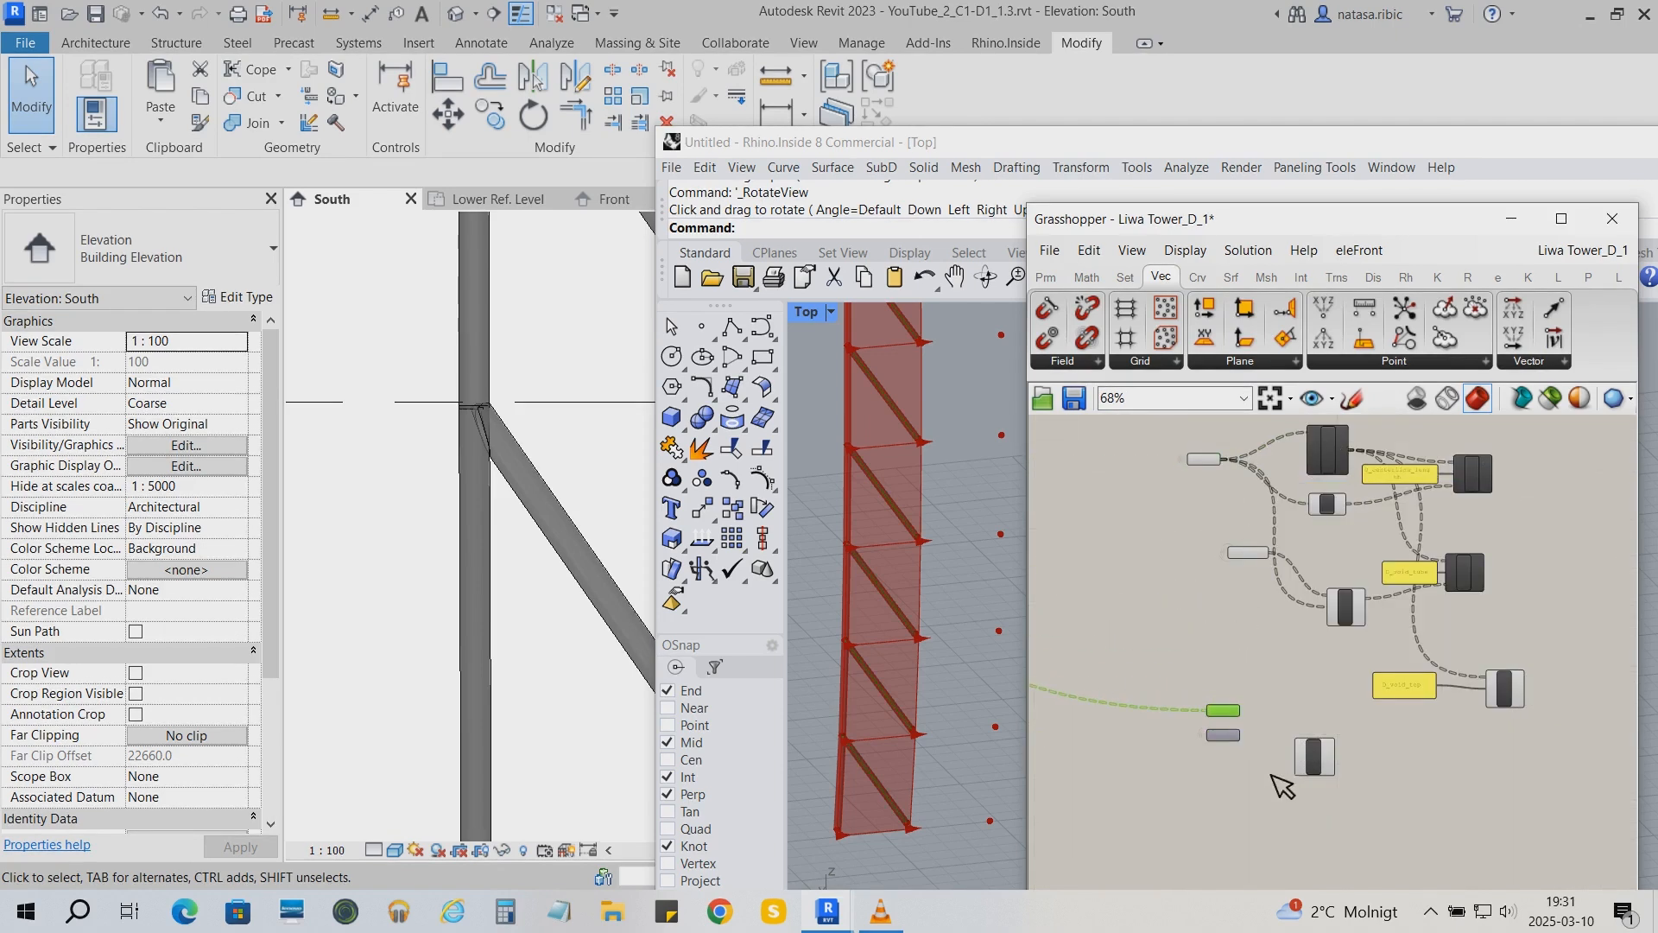
Add an End Points component for the Diagonal copy and connect its E output to Construct Plane's origin input
left_click(1199, 277)
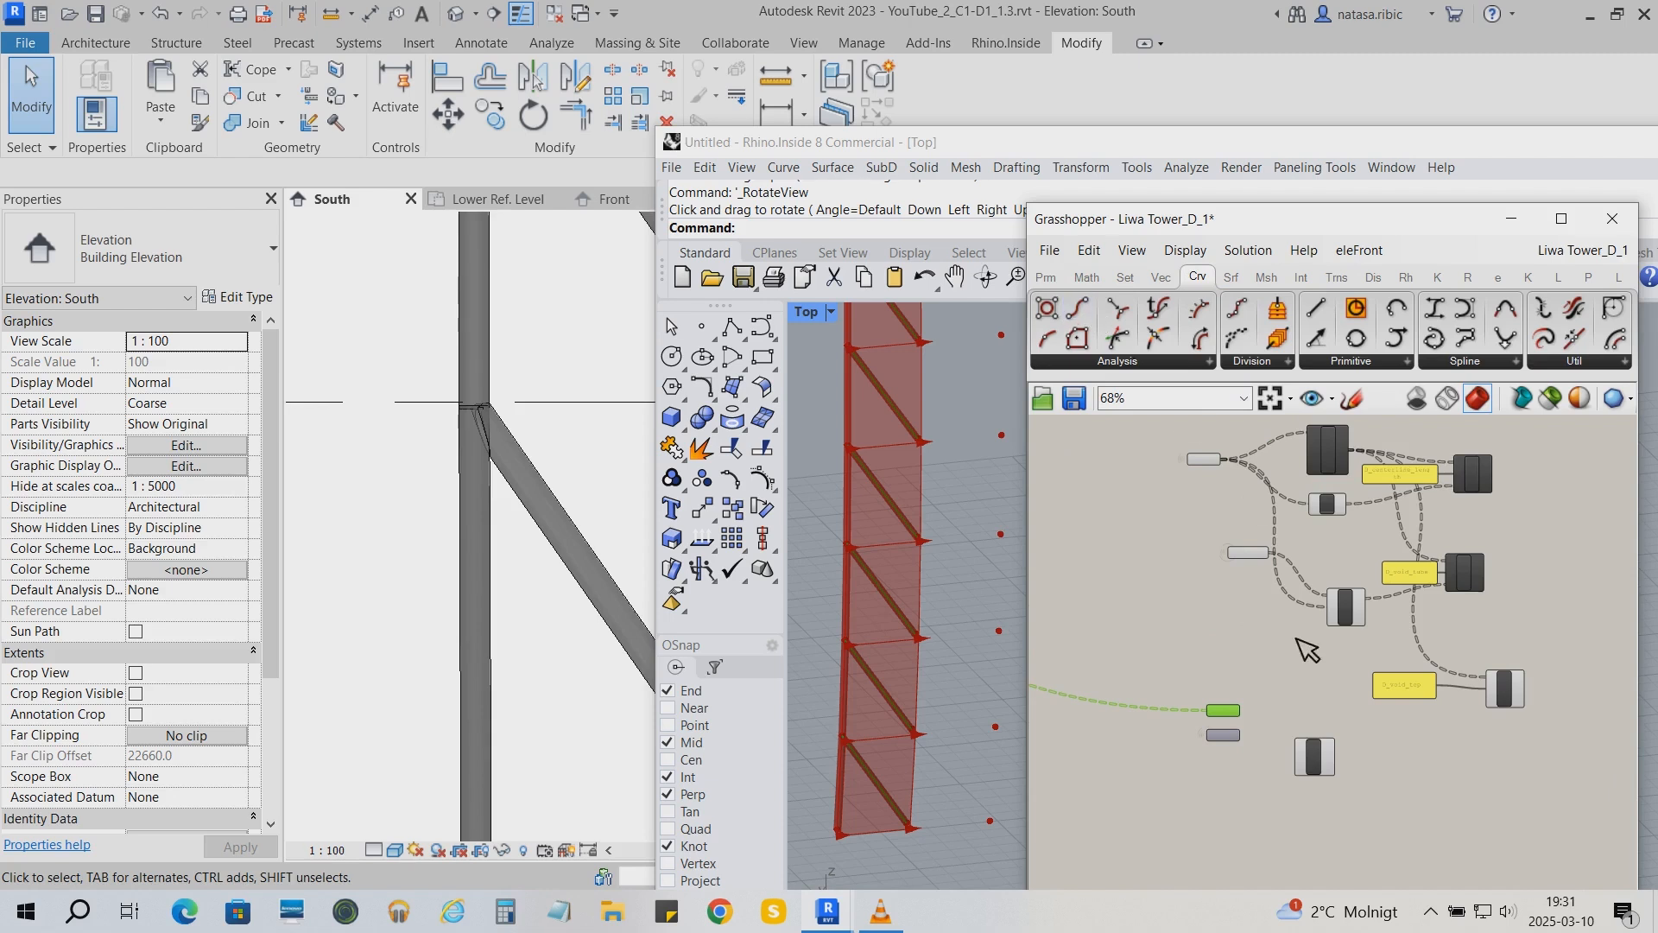
left_click(1269, 695)
scroll(1268, 693, "up", 3)
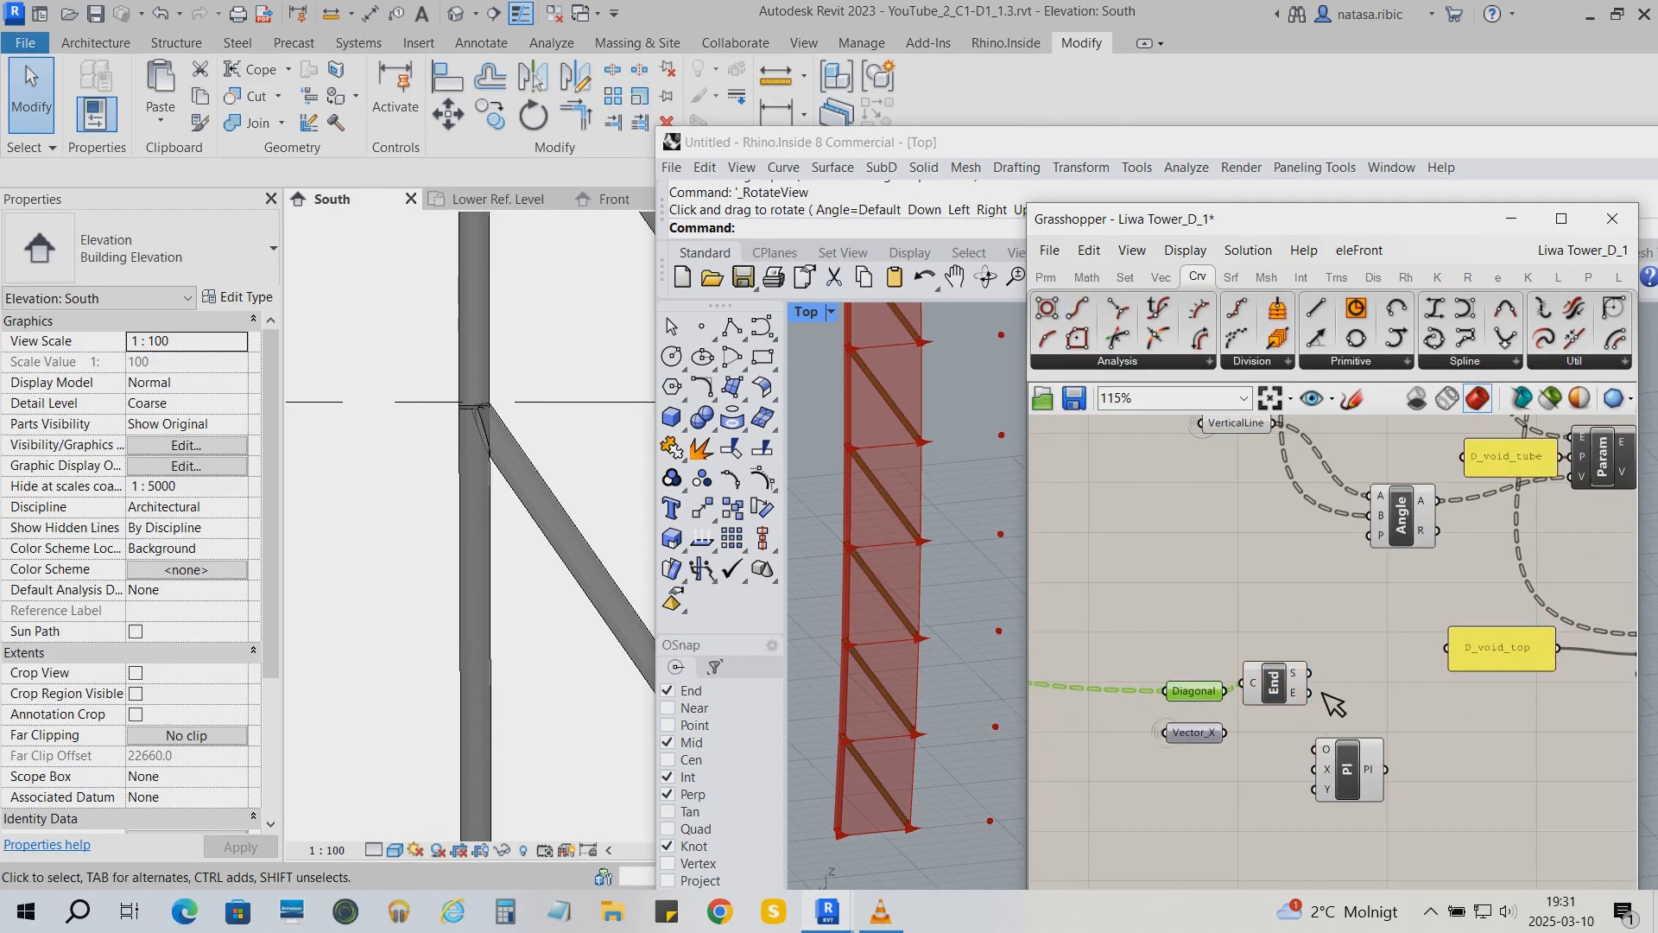
left_click_drag(1308, 693, 1318, 748)
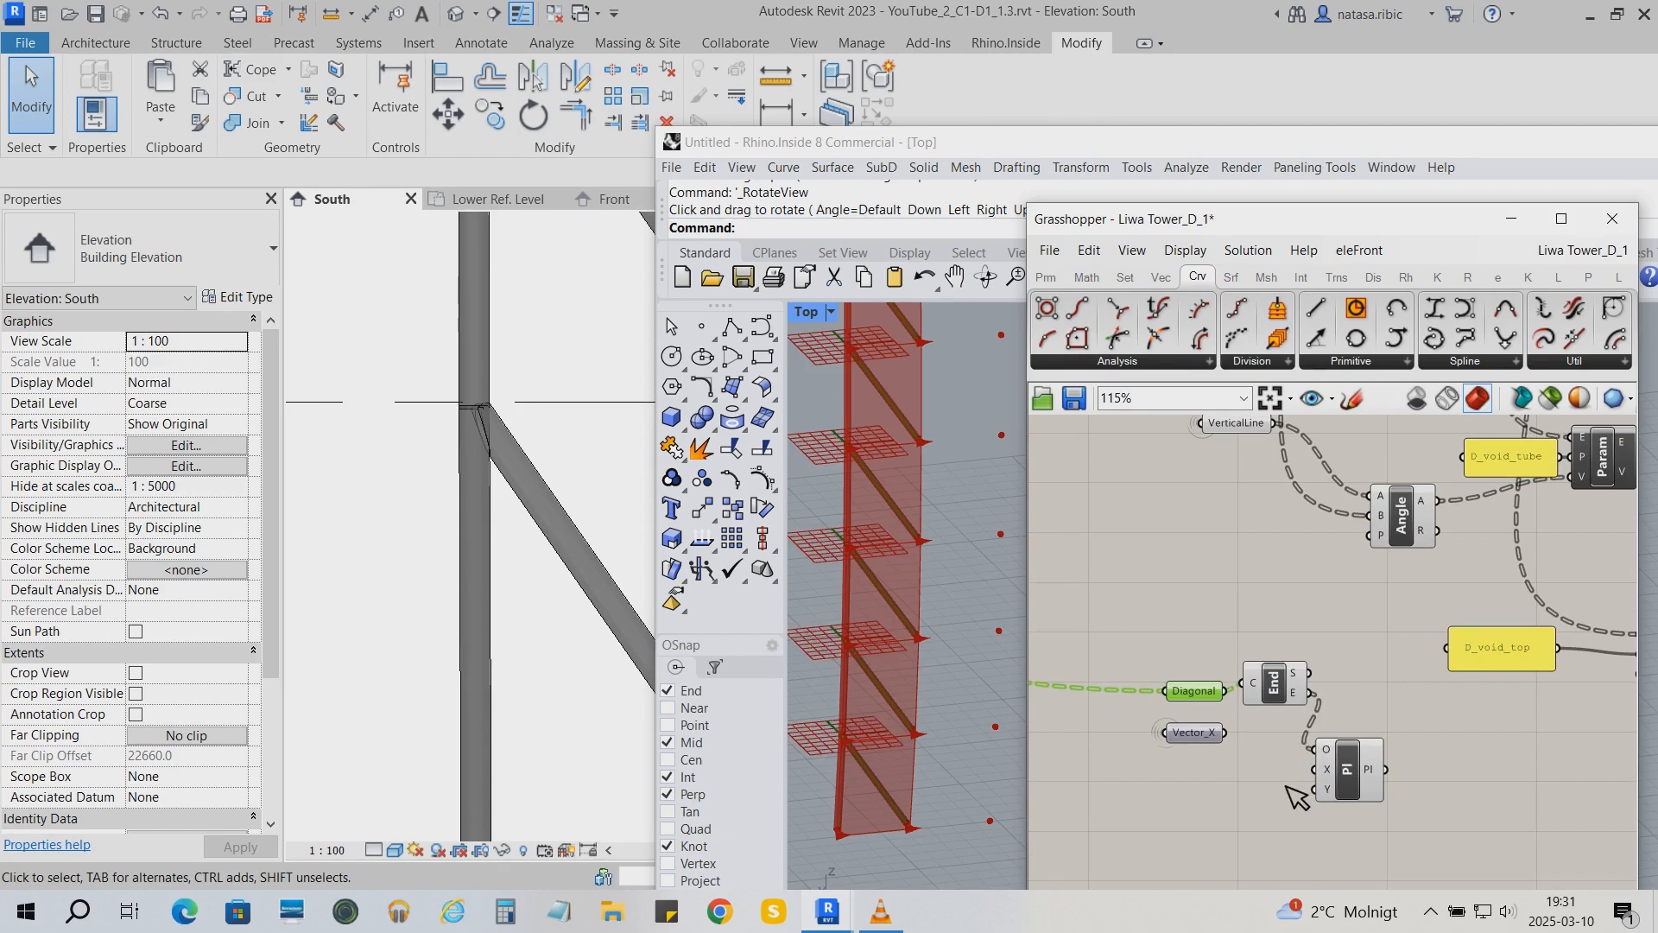
Connect Vector_X to the X input of Construct Plane
right_click_drag(1286, 785, 1228, 759)
left_click_drag(1166, 706, 1281, 760)
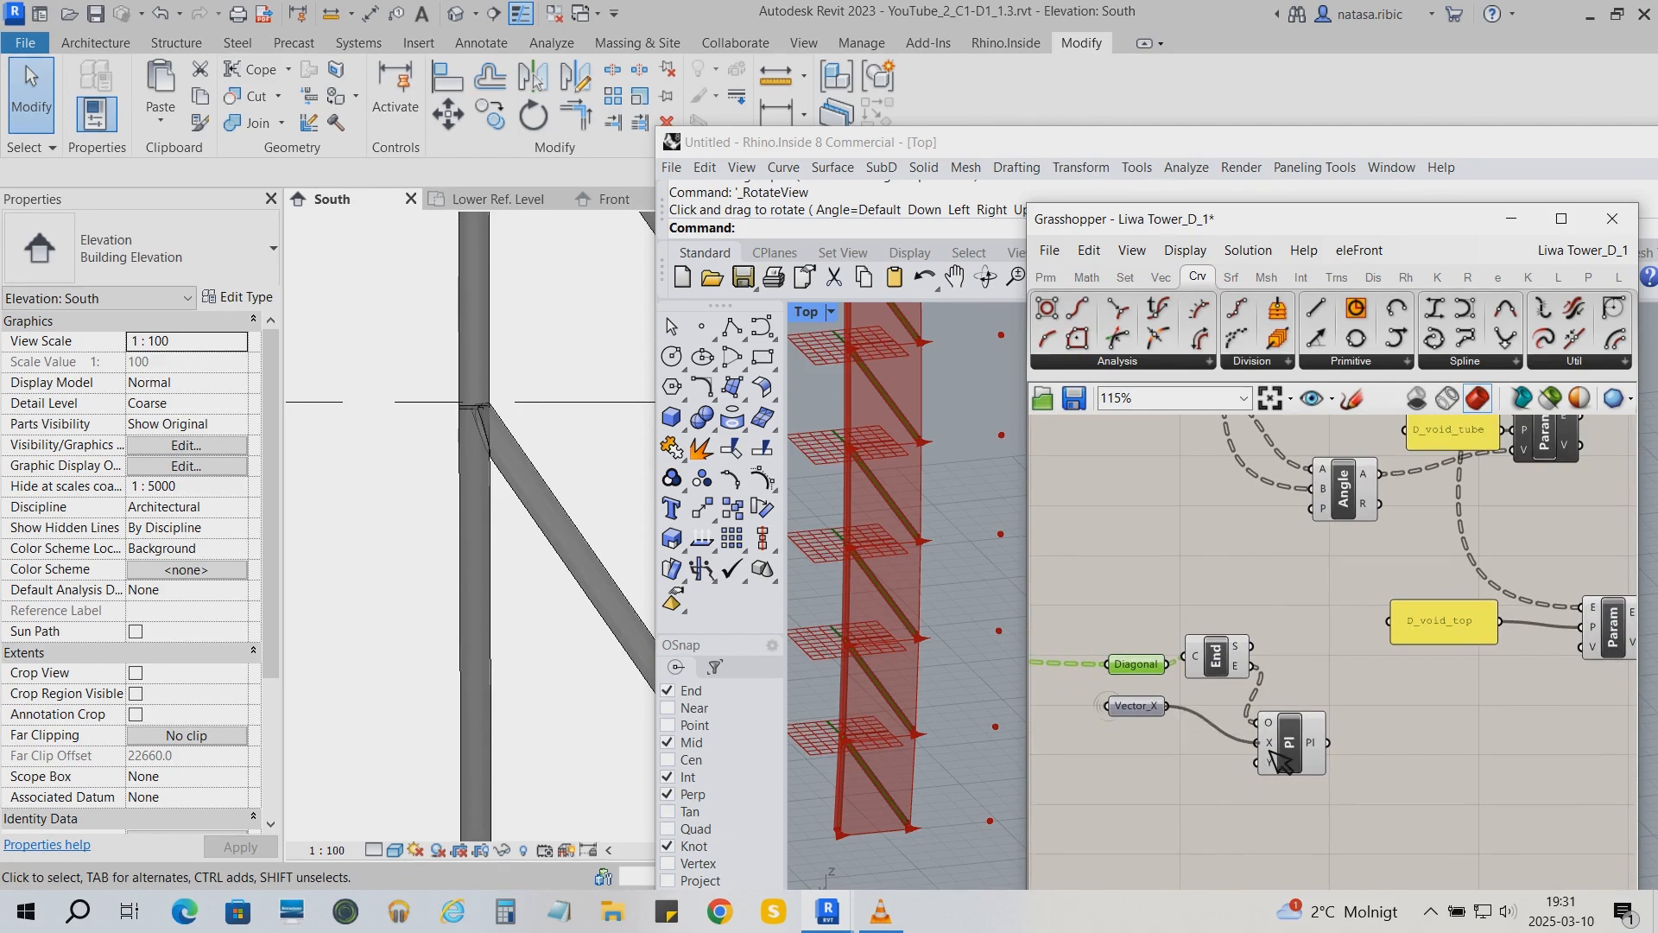
left_click_drag(1154, 706, 1182, 725)
left_click(1318, 795)
right_click_drag(1328, 798, 1267, 755)
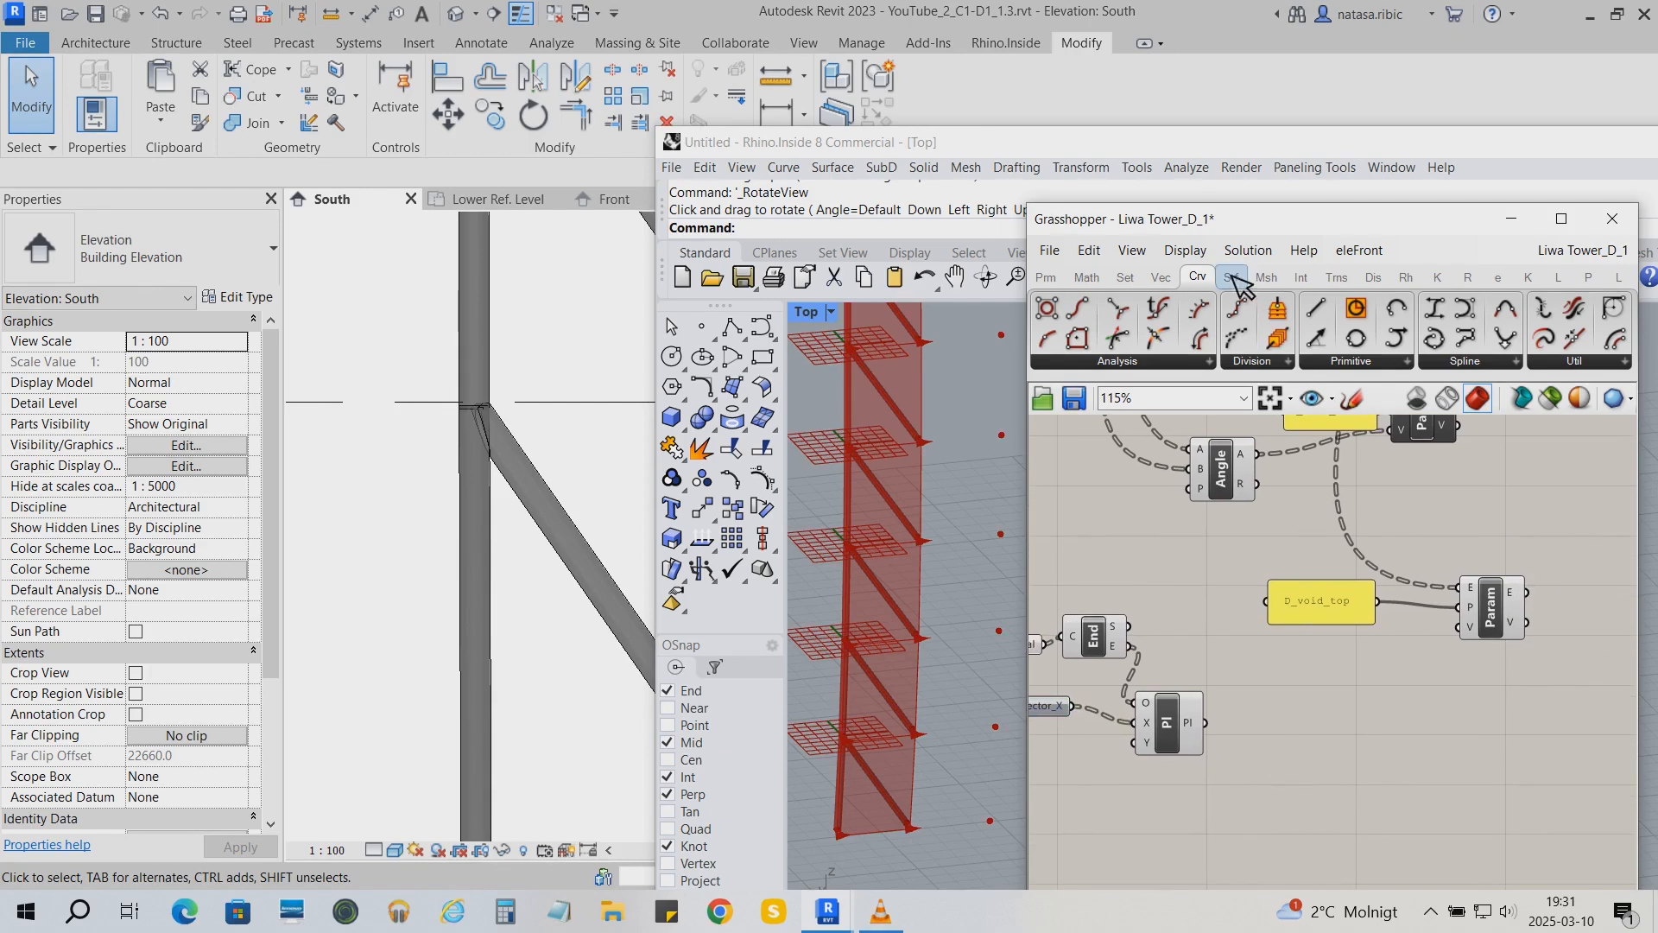
Add a Deconstruct Plane component and feed it with the Construct Plane output
left_click(1161, 276)
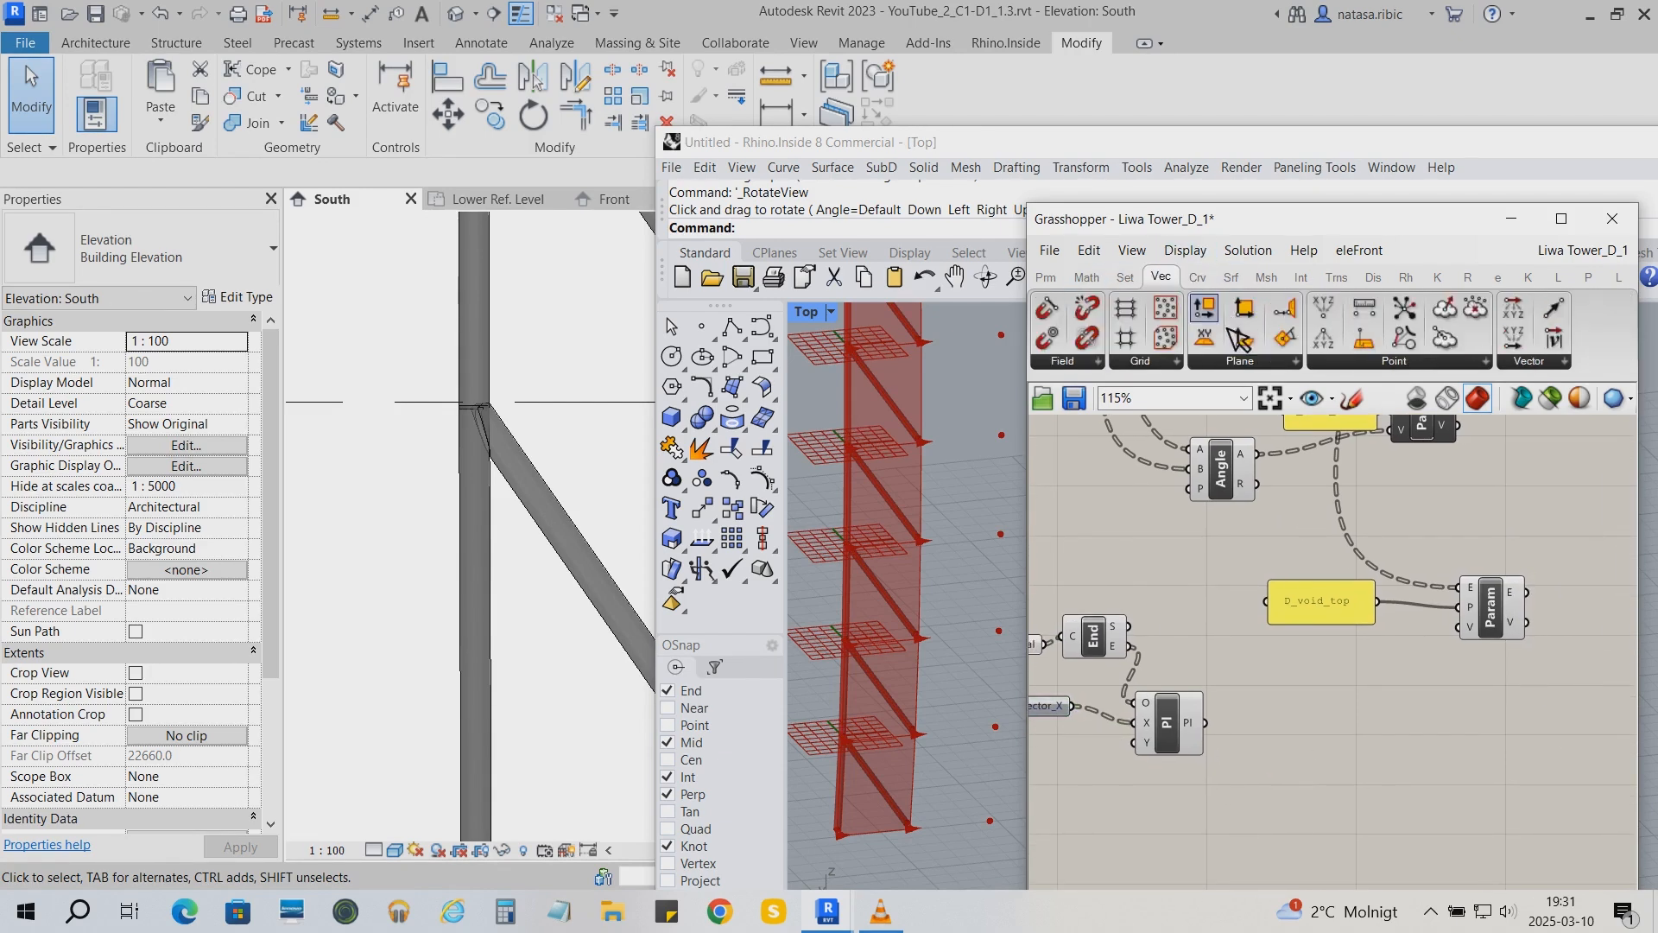
left_click_drag(1244, 337, 1311, 734)
left_click_drag(1207, 723, 1281, 735)
Move the group from Diagonal to Deconstruct Plane lower on the canvas, clear of the D_void_top nodes
scroll(1262, 592, "down", 3)
left_click_drag(1058, 596, 1386, 790)
left_click_drag(1216, 687, 1191, 792)
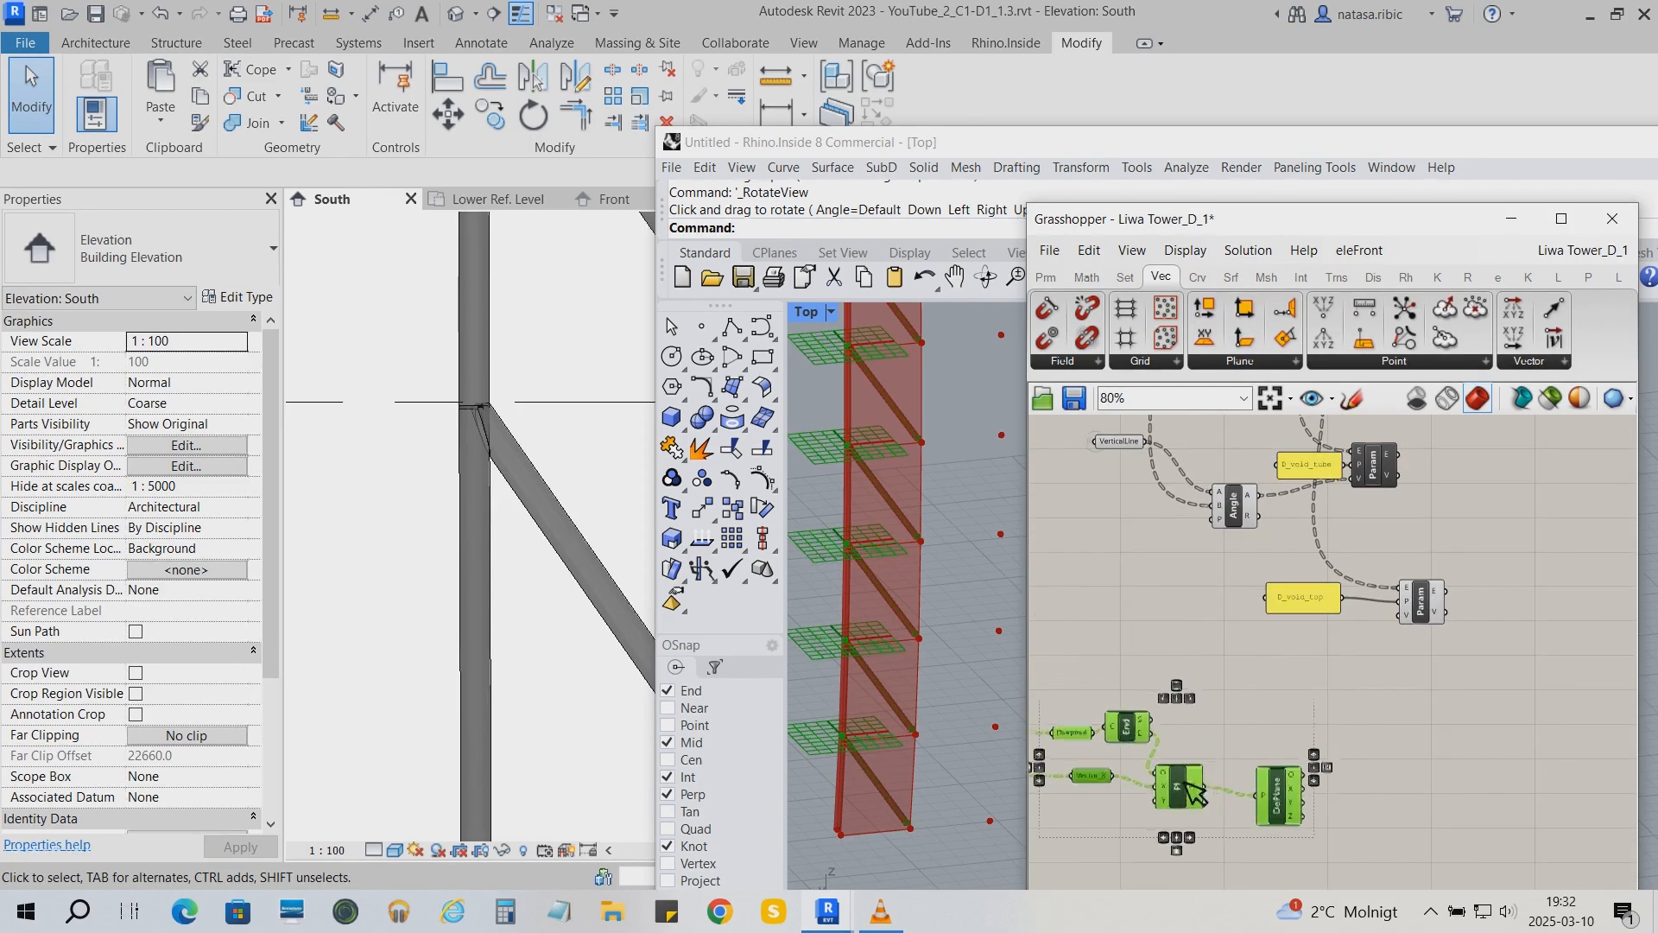
left_click(1339, 785)
right_click_drag(1339, 785, 1313, 618)
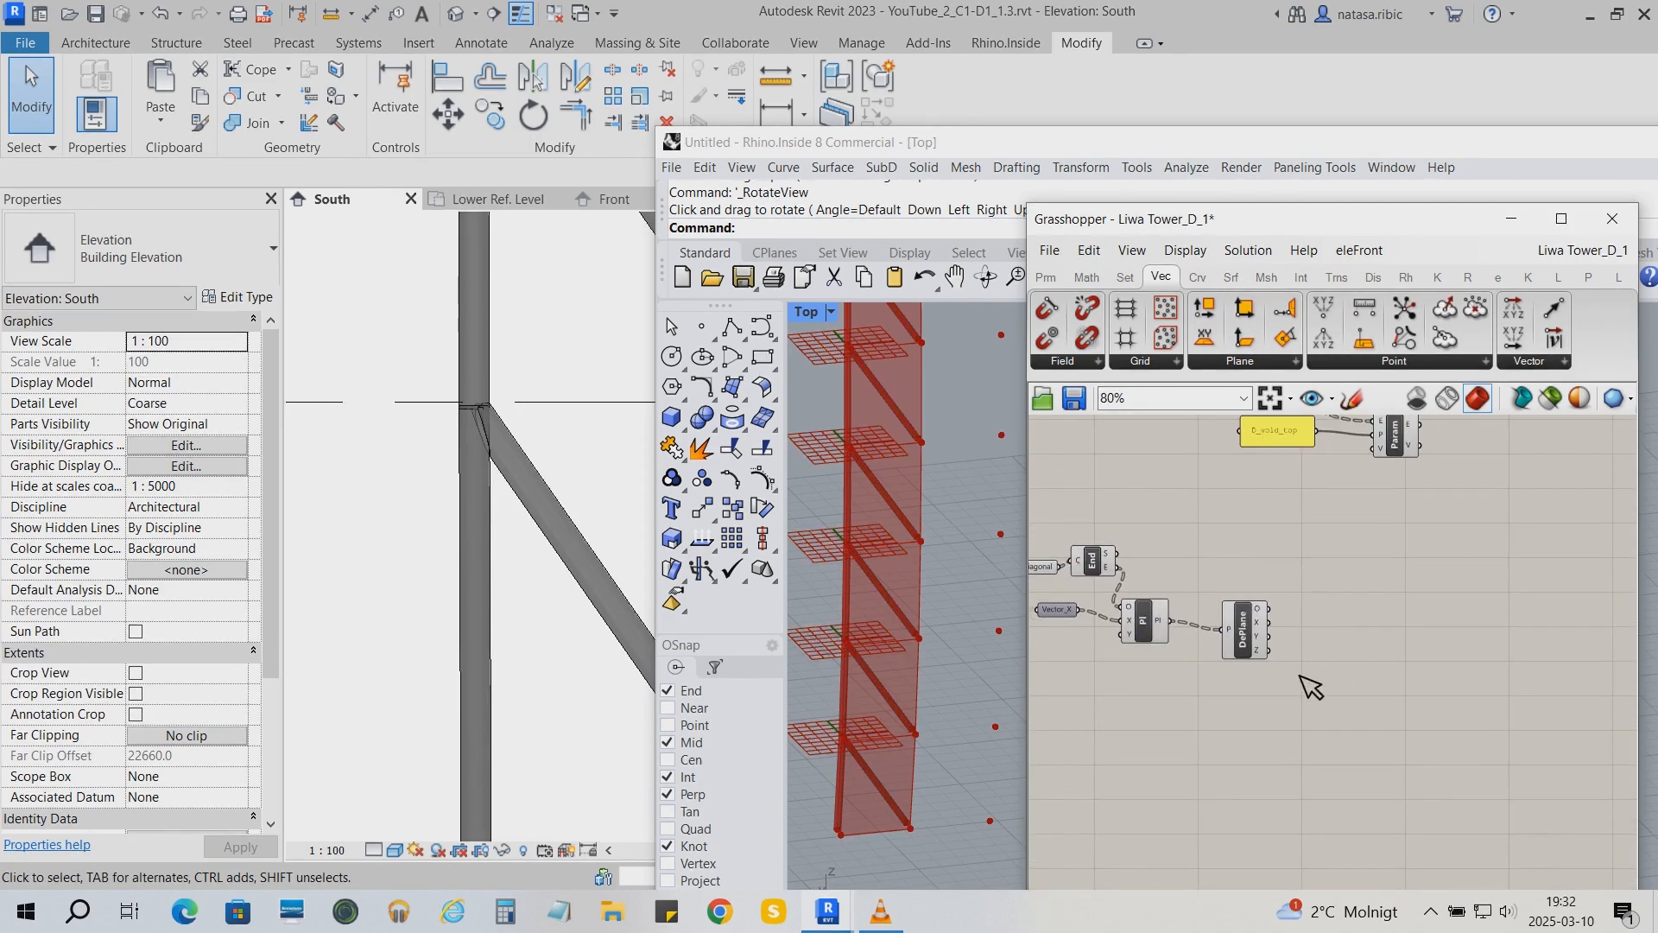
right_click_drag(1245, 709, 1269, 759)
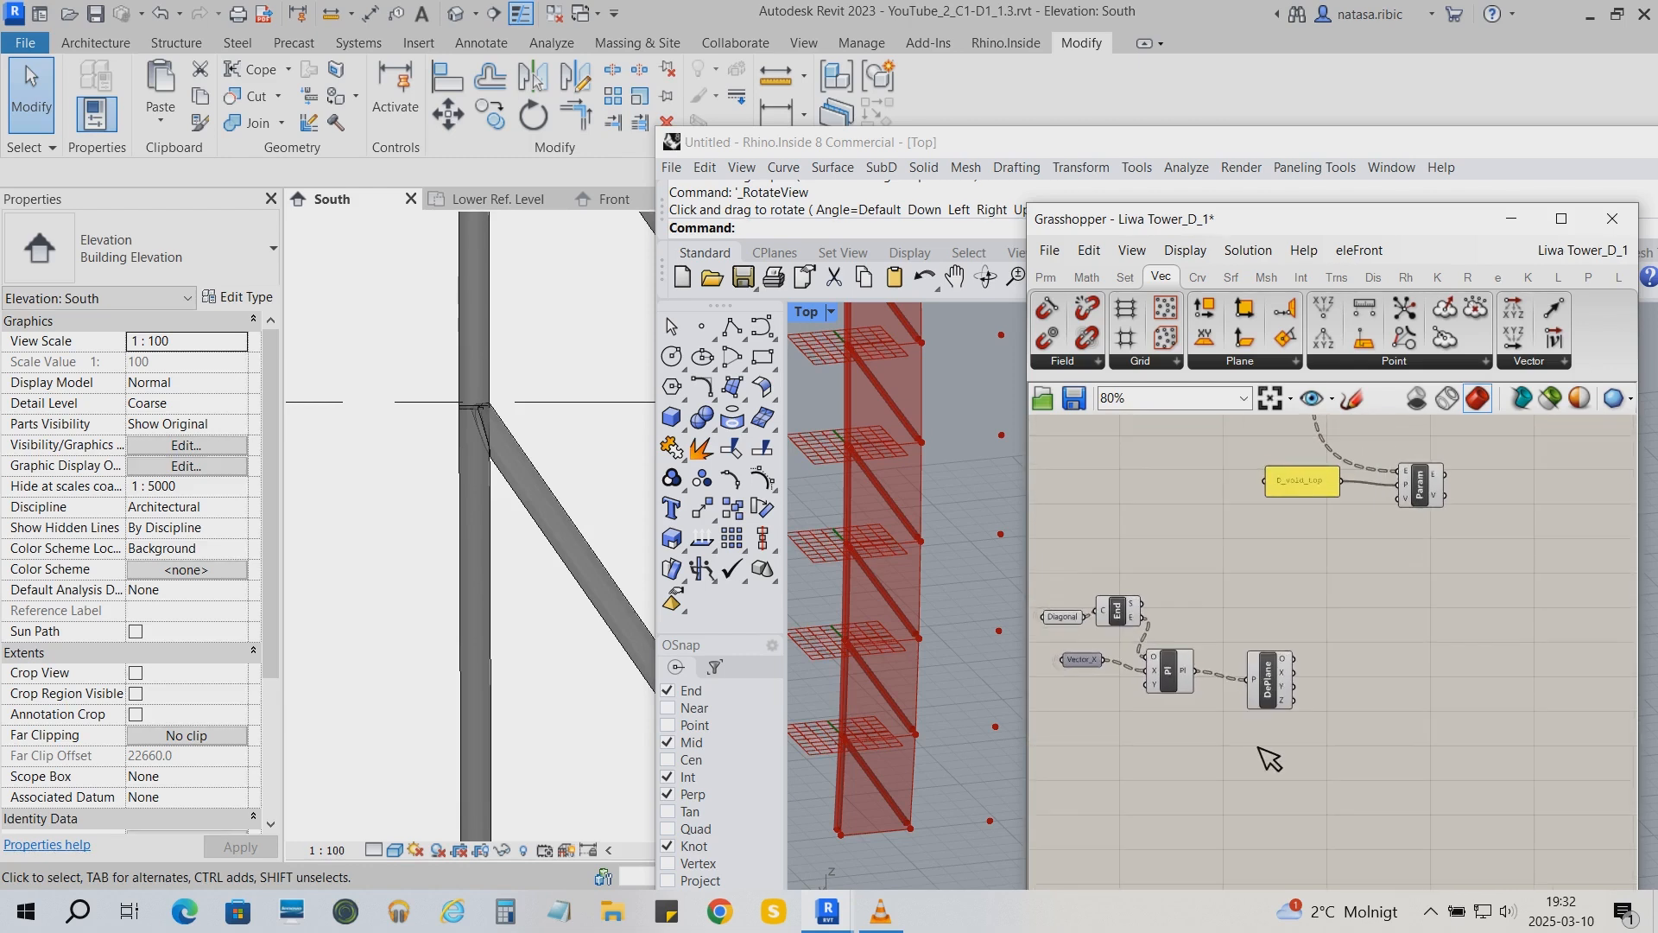
Add a vector Angle component and wire Diagonal to input A and Deconstruct Plane's X output to input B
scroll(1121, 701, "up", 1)
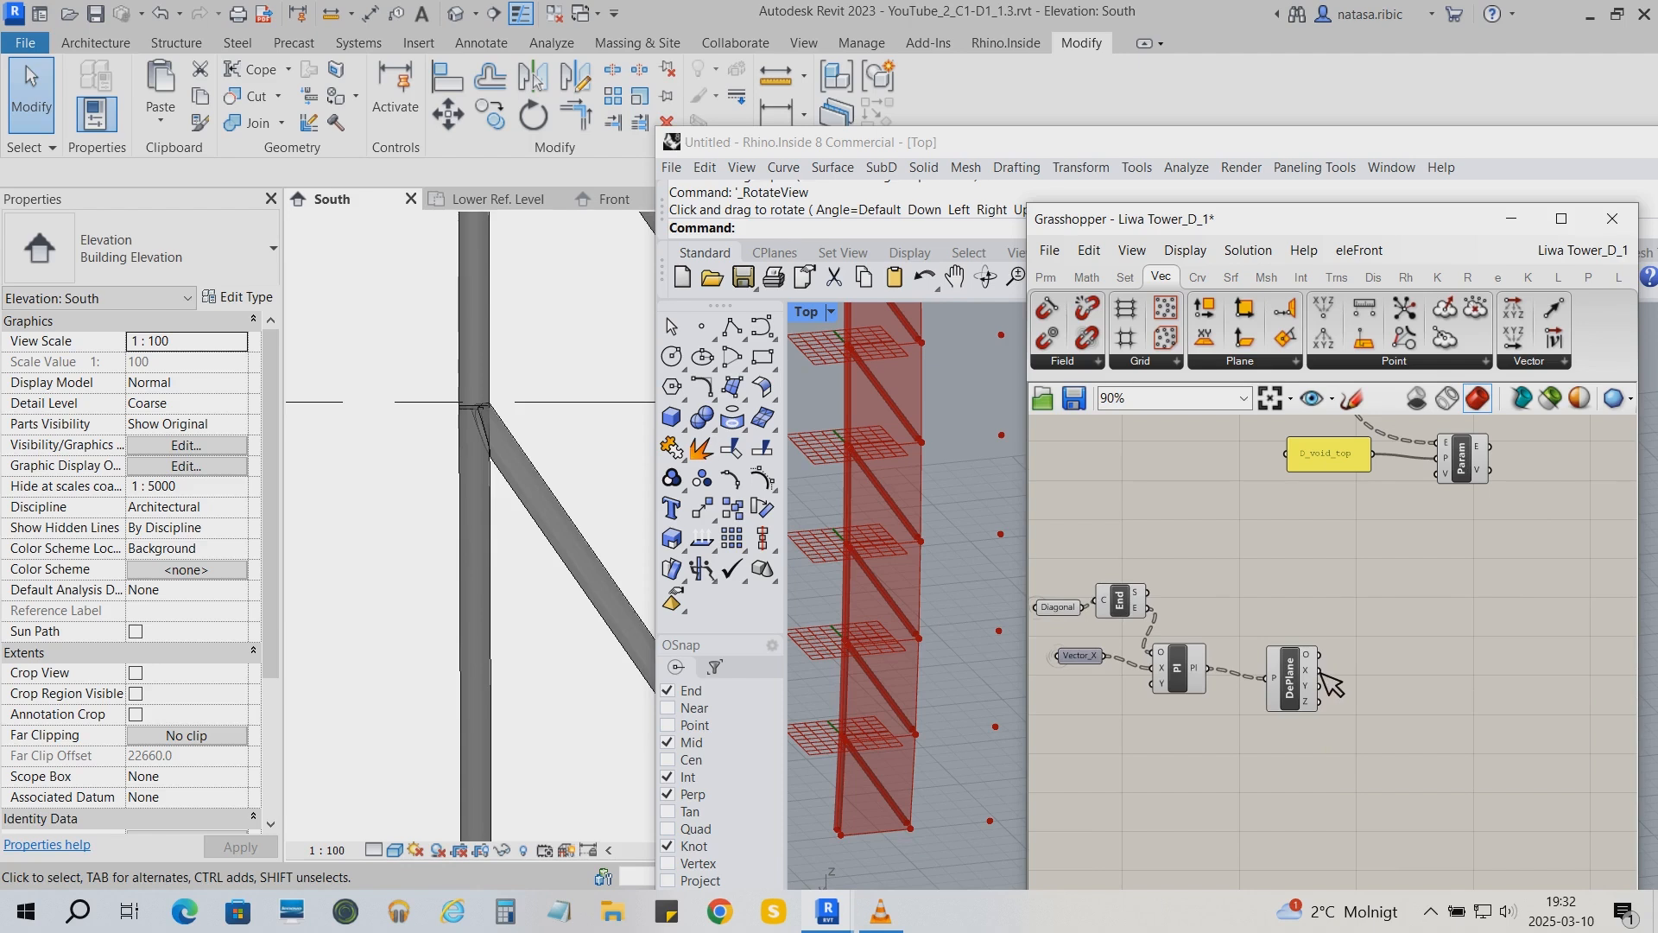
scroll(867, 561, "up", 5)
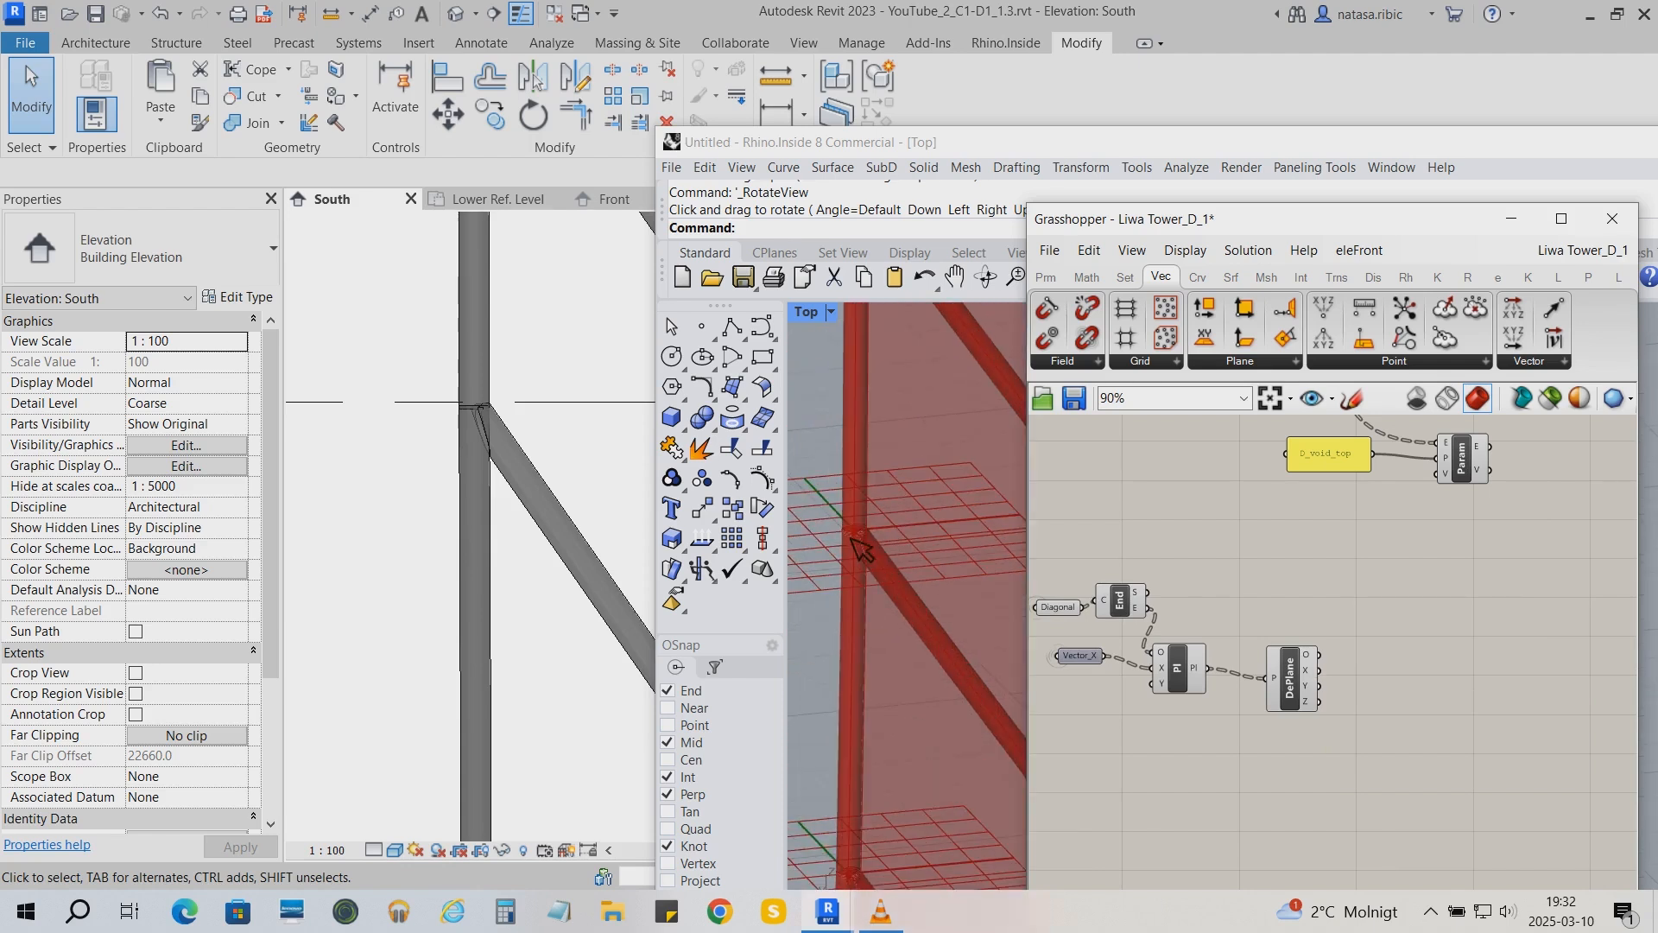
scroll(1254, 607, "down", 3)
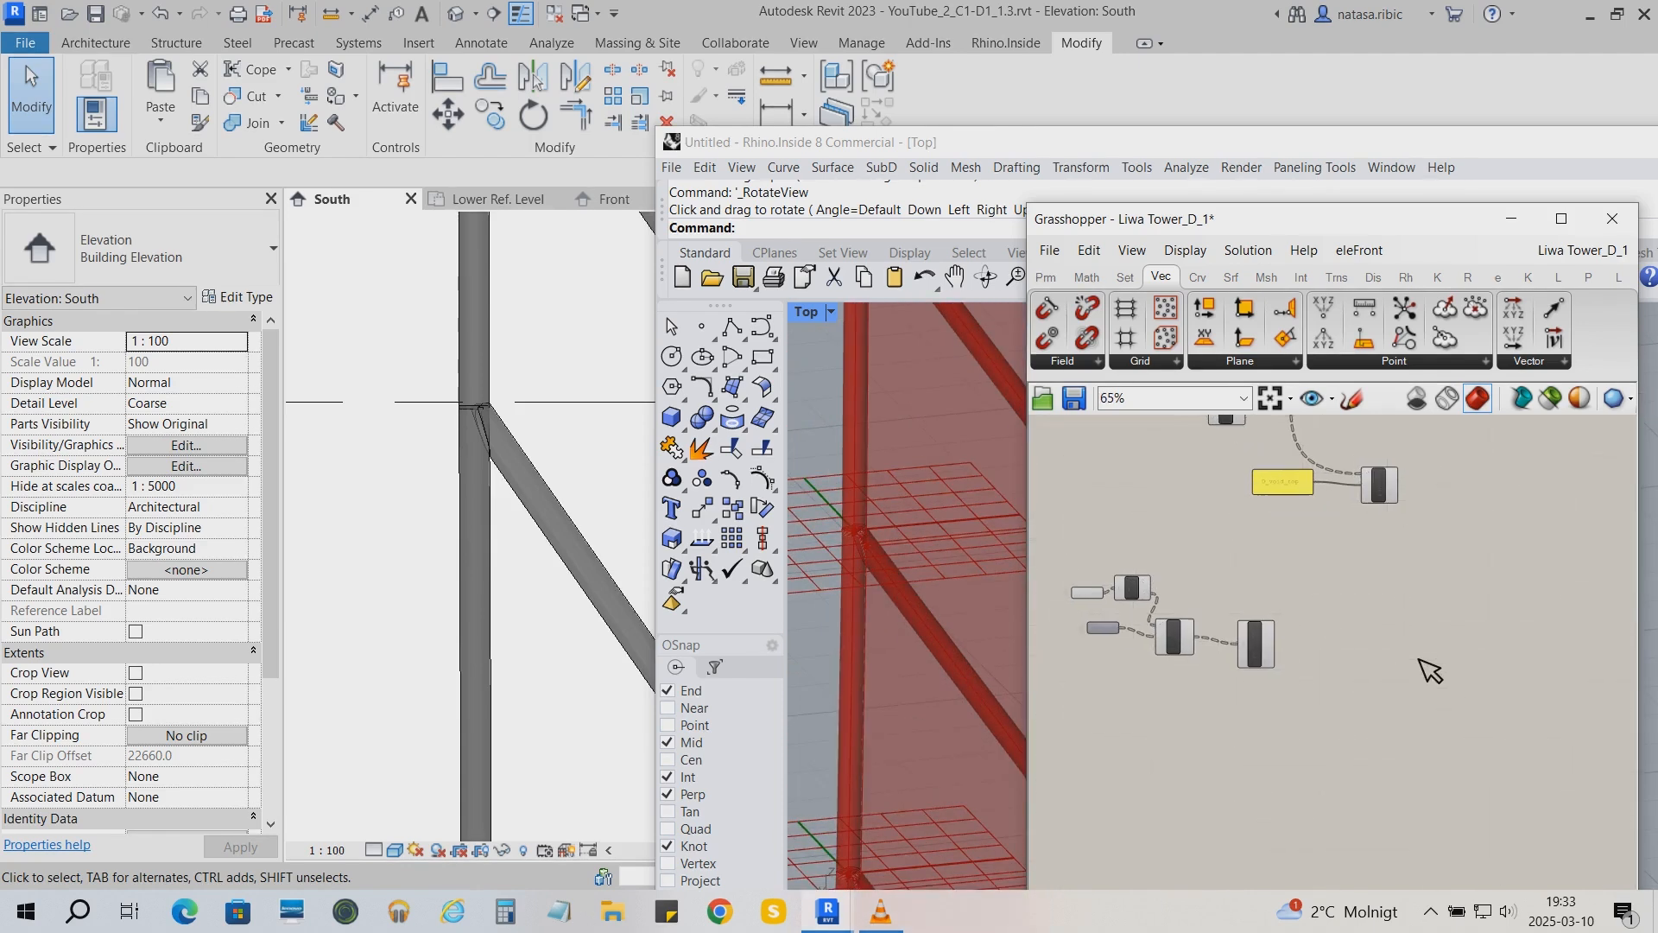
left_click(1538, 365)
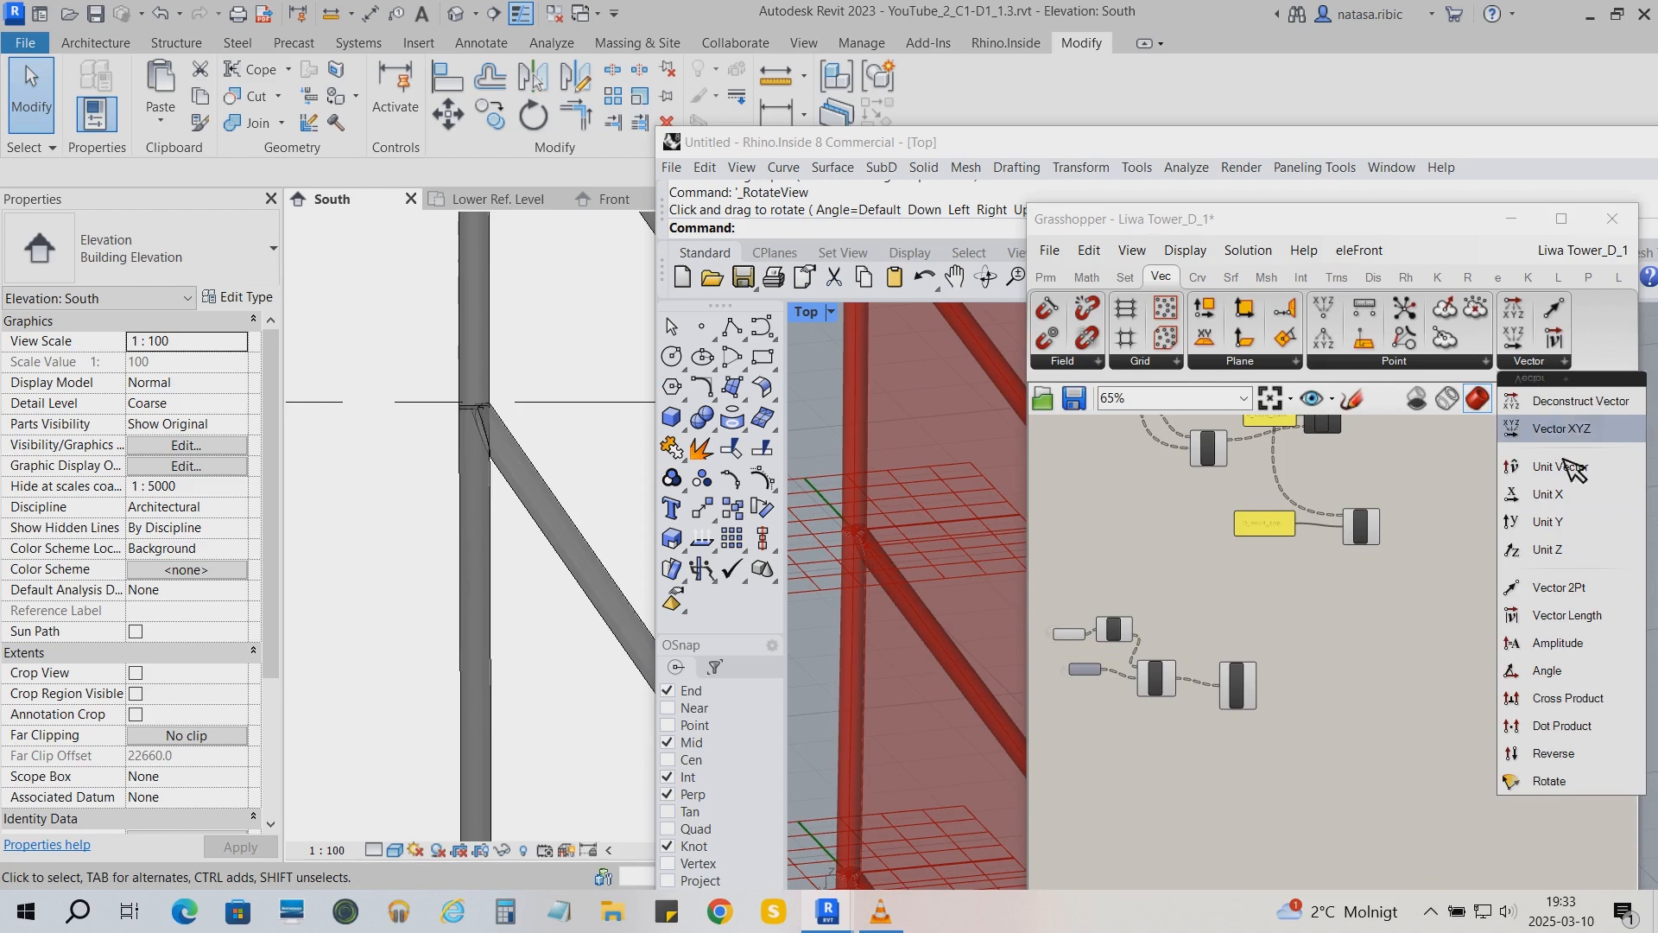
left_click(1587, 674)
left_click(1398, 713)
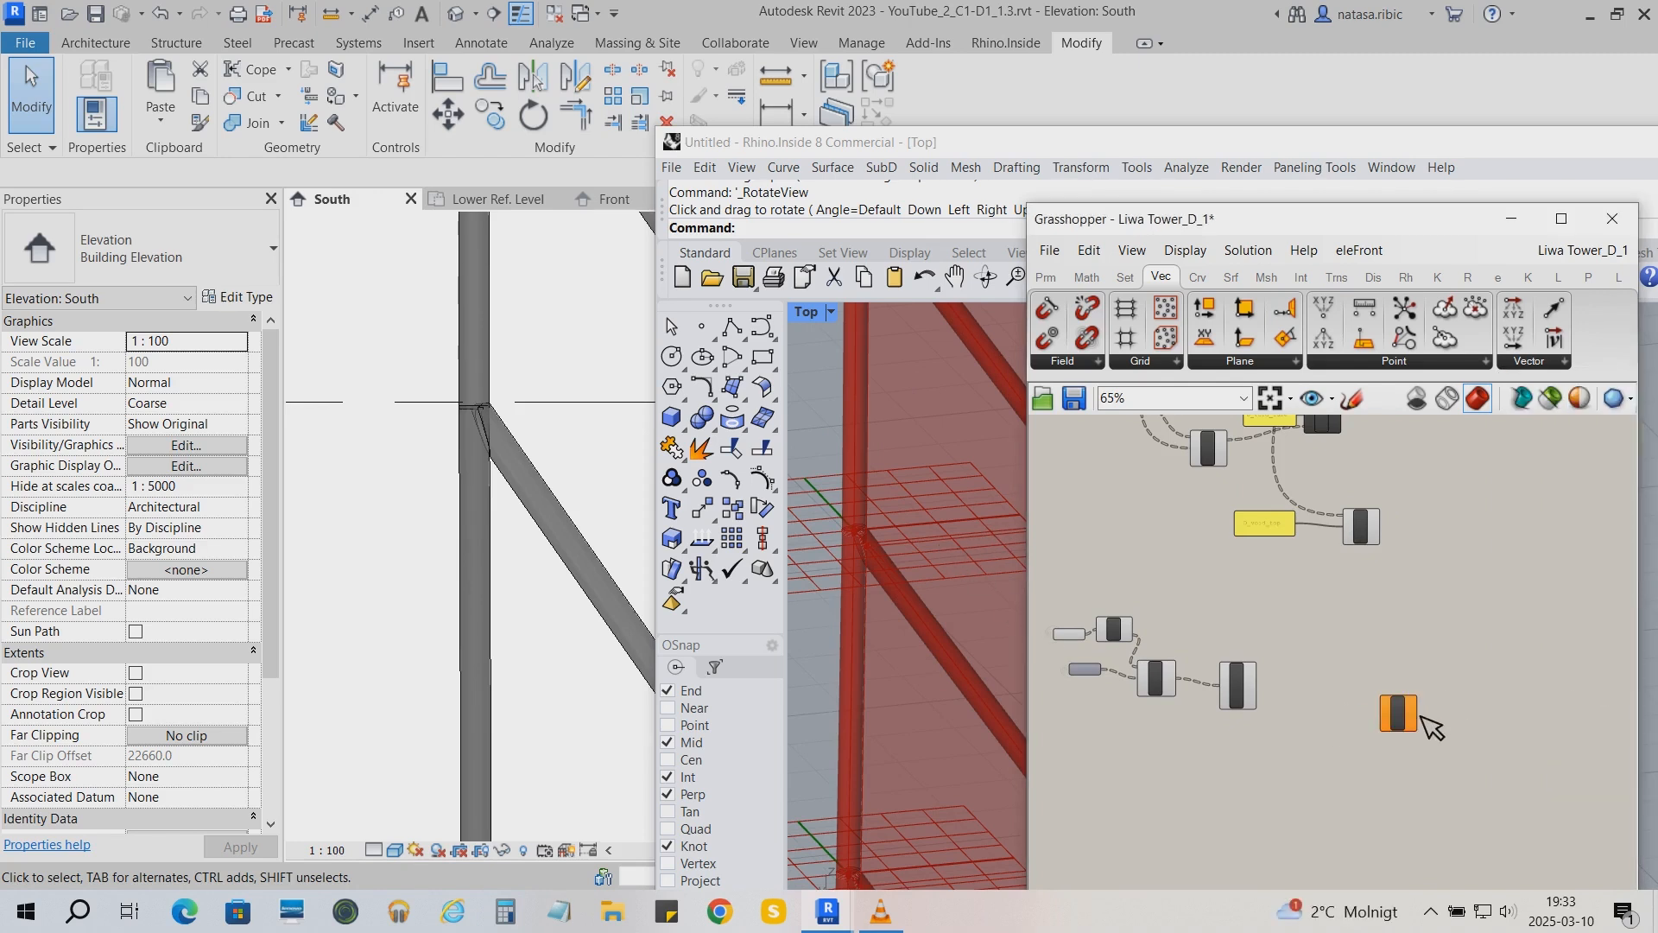
scroll(1080, 725, "up", 2)
left_click_drag(1086, 622, 1375, 697)
scroll(1402, 769, "up", 3)
left_click_drag(1205, 657, 1193, 700)
left_click_drag(1225, 680, 1363, 686)
Add an empty Panel next to the new Angle component
left_click(1047, 277)
left_click(1223, 338)
left_click(1570, 693)
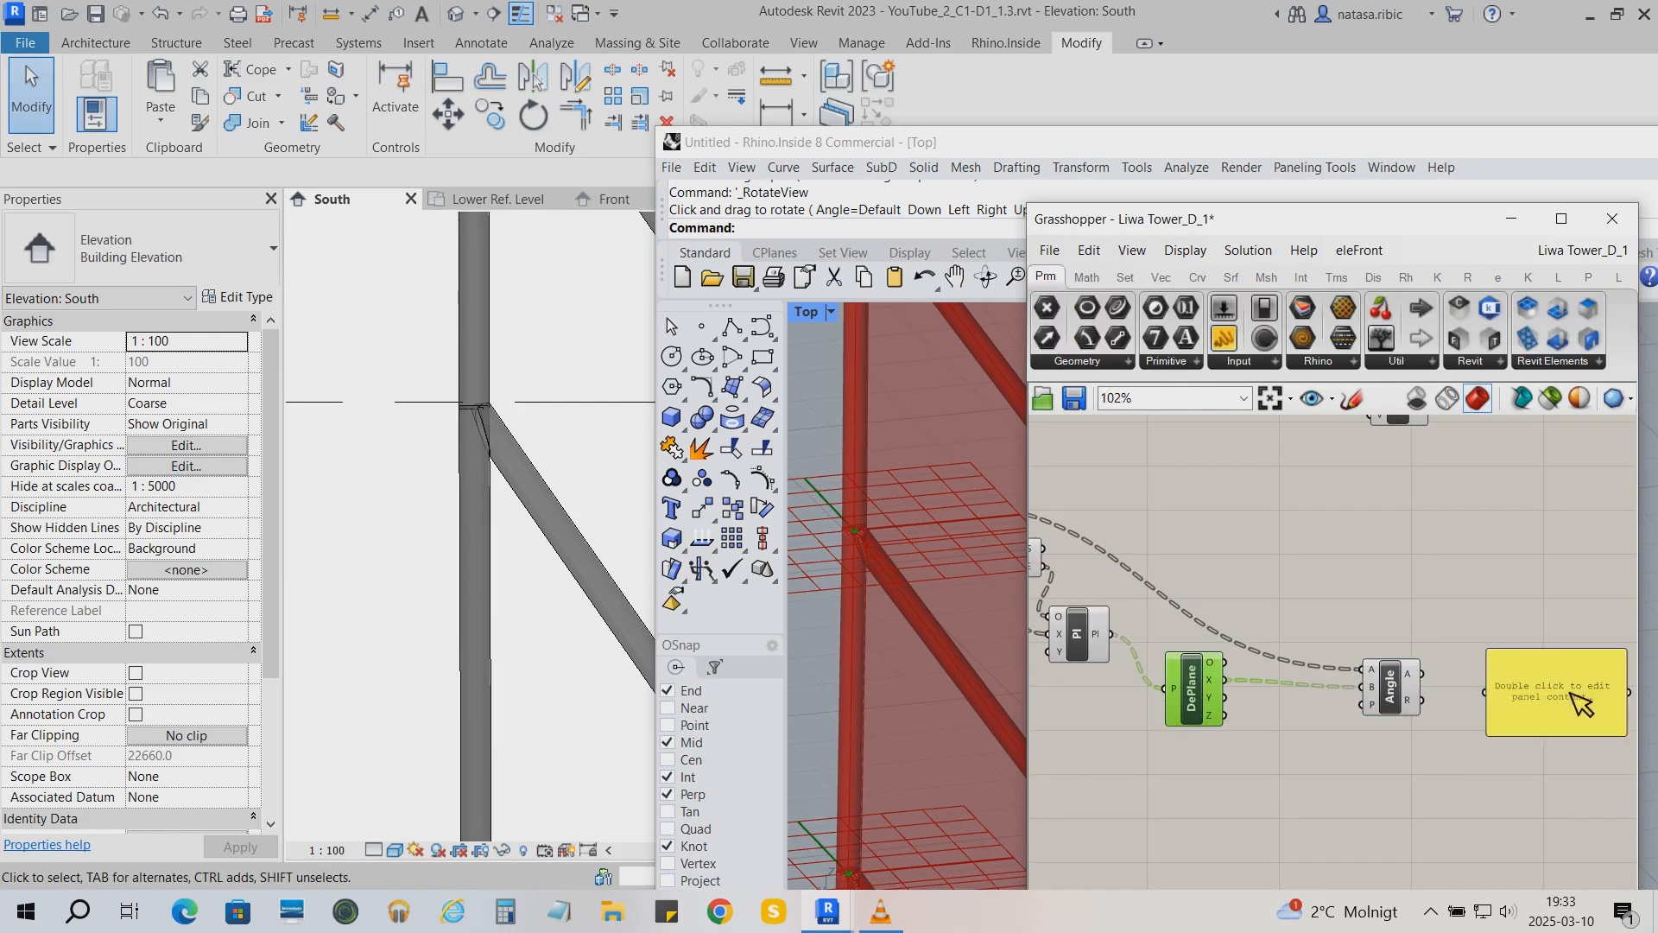
Add a Degrees component, feed it with Angle's A output and connect its result to the new panel
double_click(1295, 501)
type("deg")
left_click(1265, 489)
left_click_drag(1305, 516, 1508, 821)
left_click_drag(1422, 674, 1612, 715)
scroll(1628, 790, "up", 1)
right_click_drag(1362, 726, 1263, 691)
scroll(1481, 661, "up", 1)
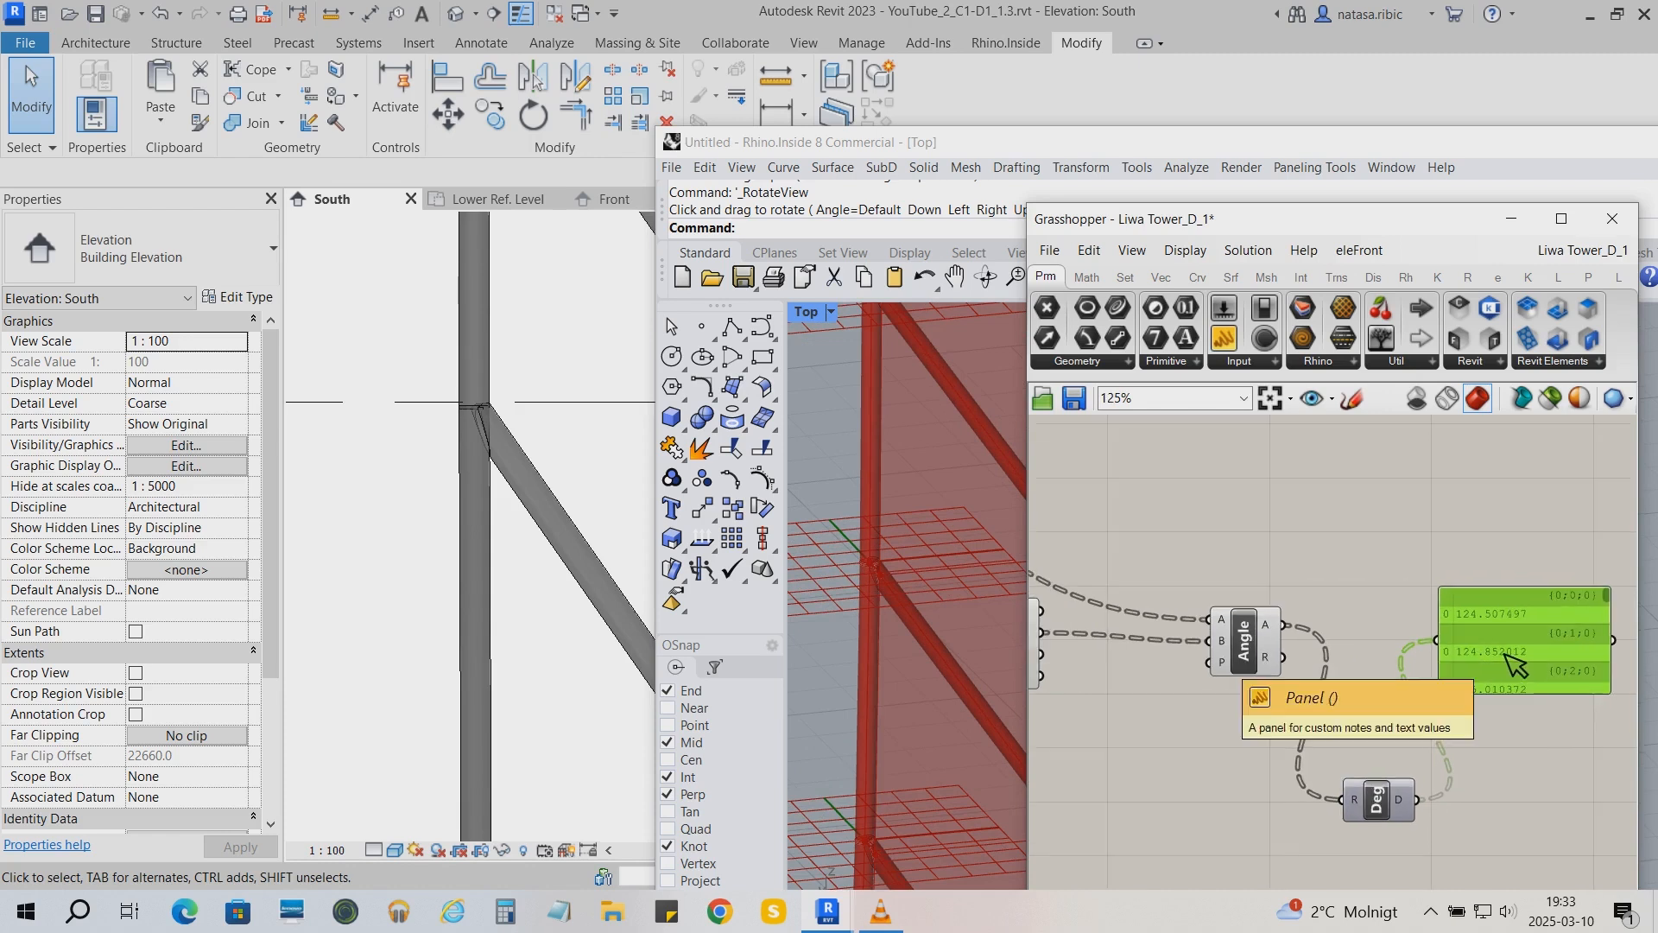
Compare the panel's angles in degrees with the planes and diagonals at the joints in the Rhino preview
left_click_drag(1605, 596, 1590, 531)
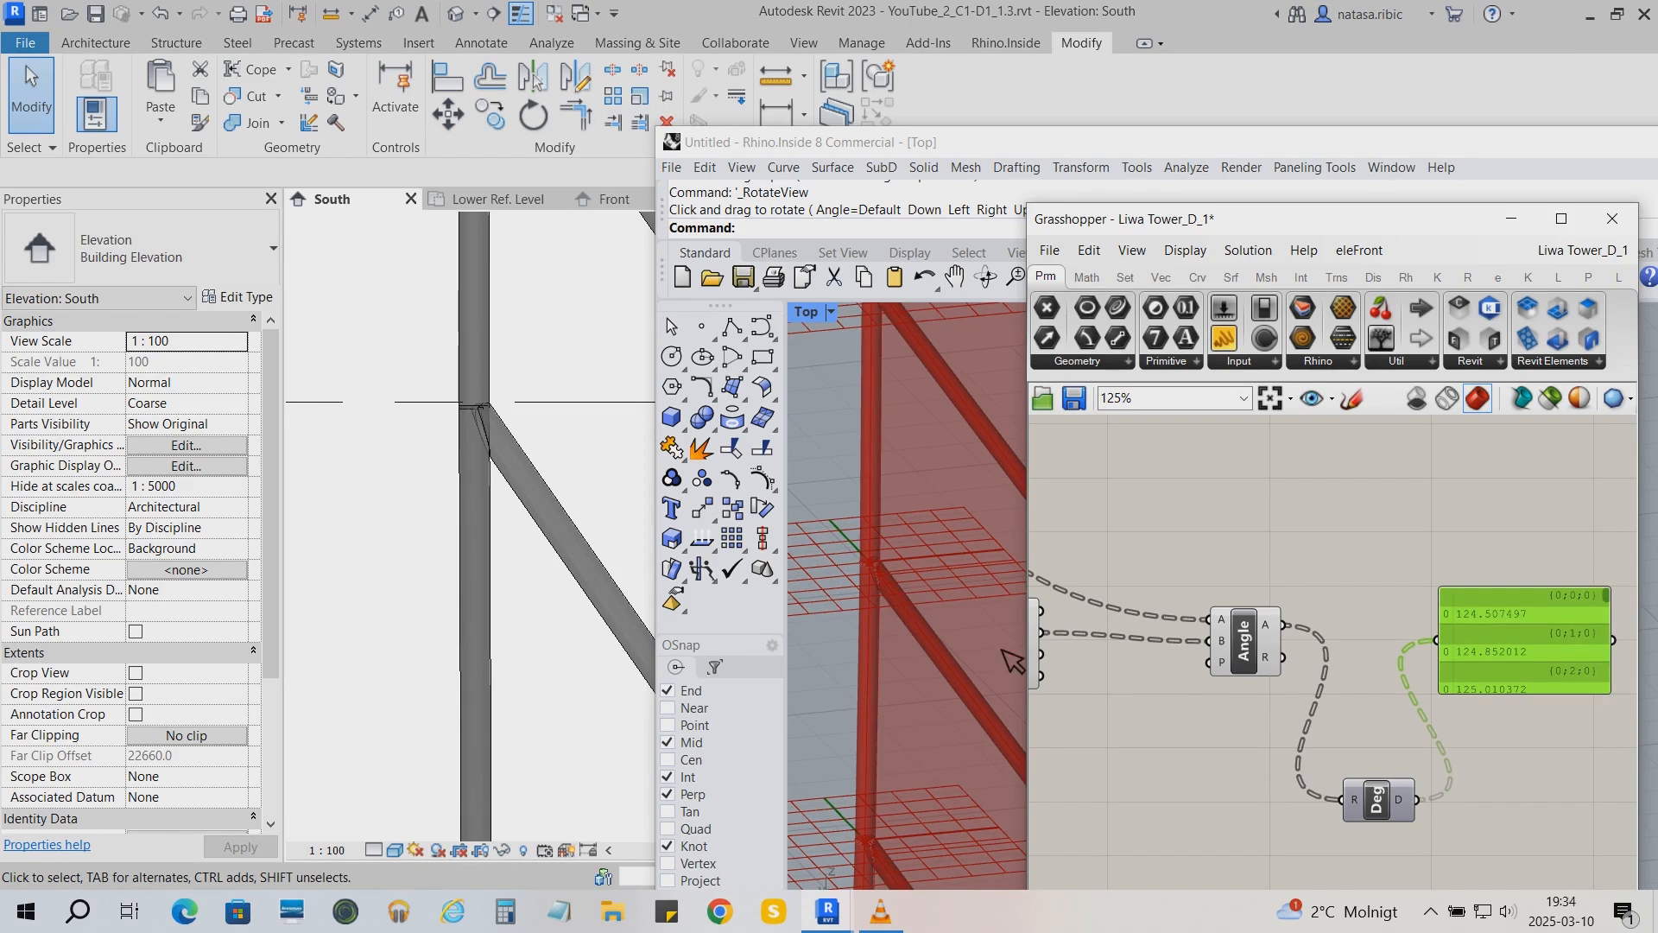
scroll(925, 595, "down", 7)
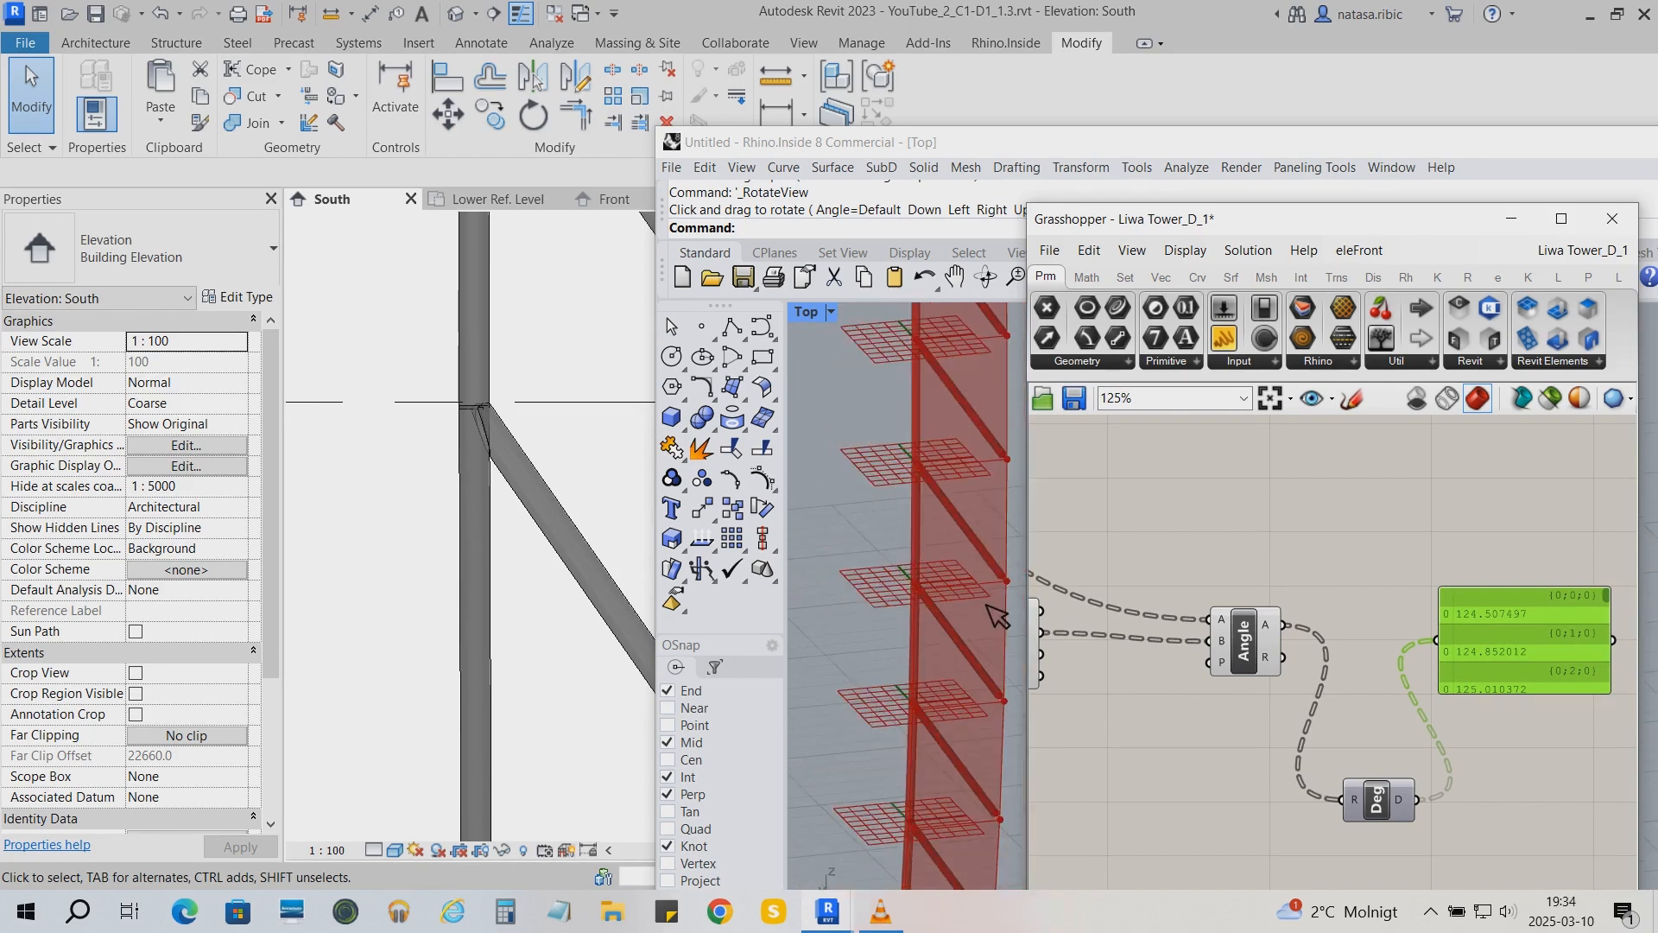
scroll(959, 623, "up", 3)
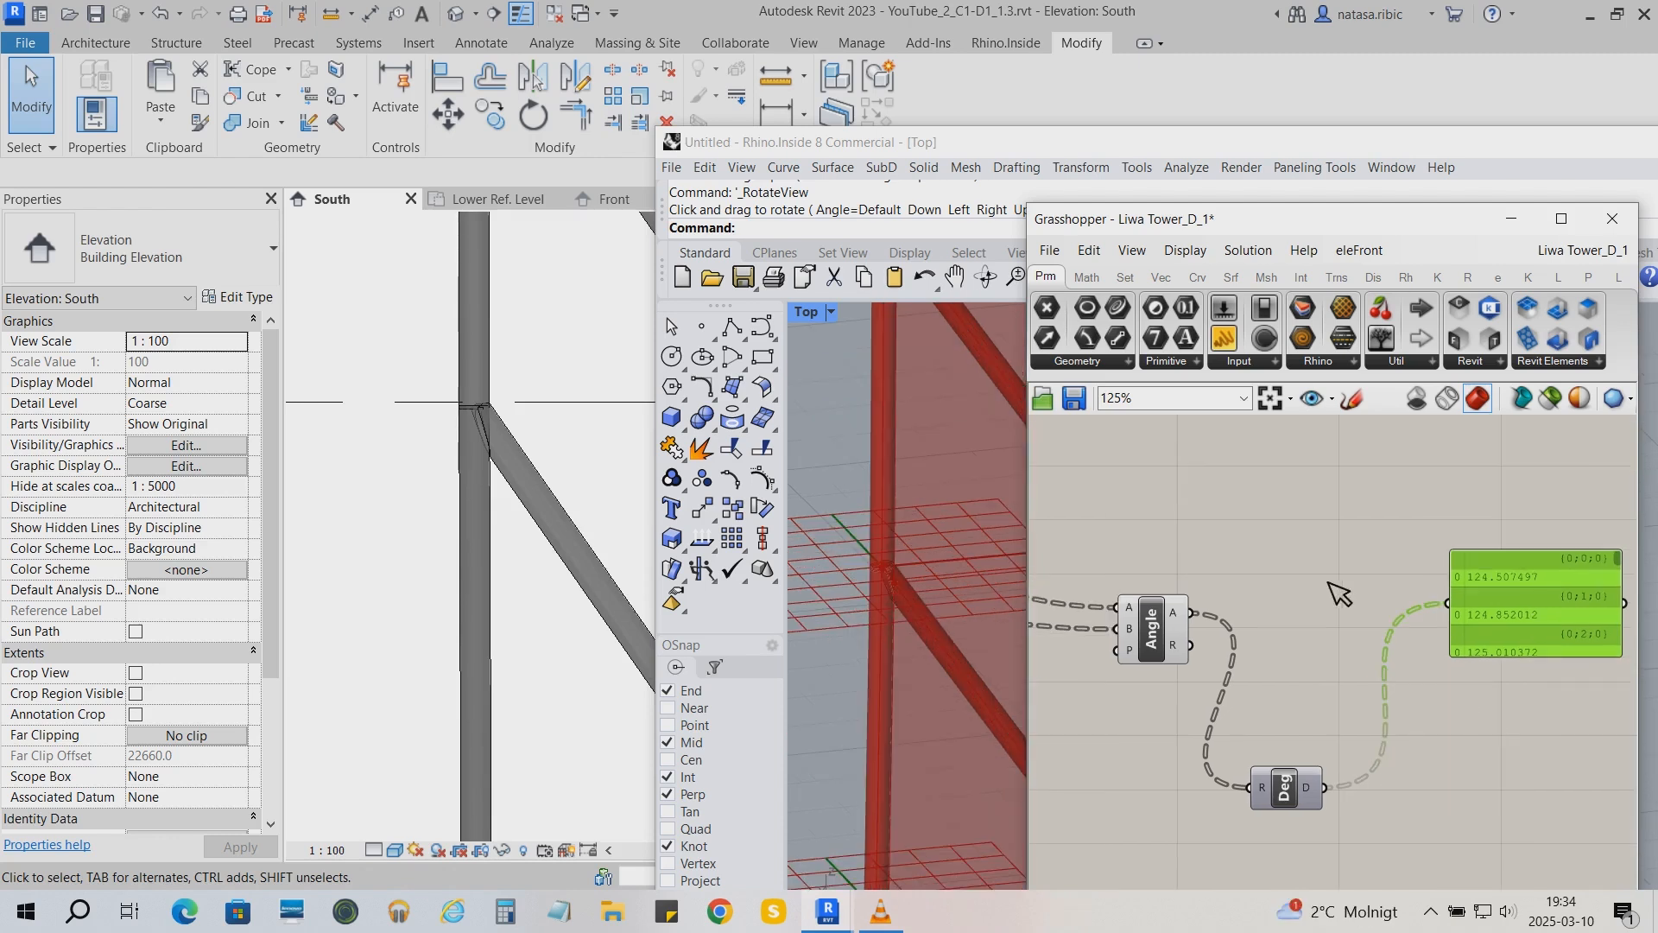
left_click(1339, 595)
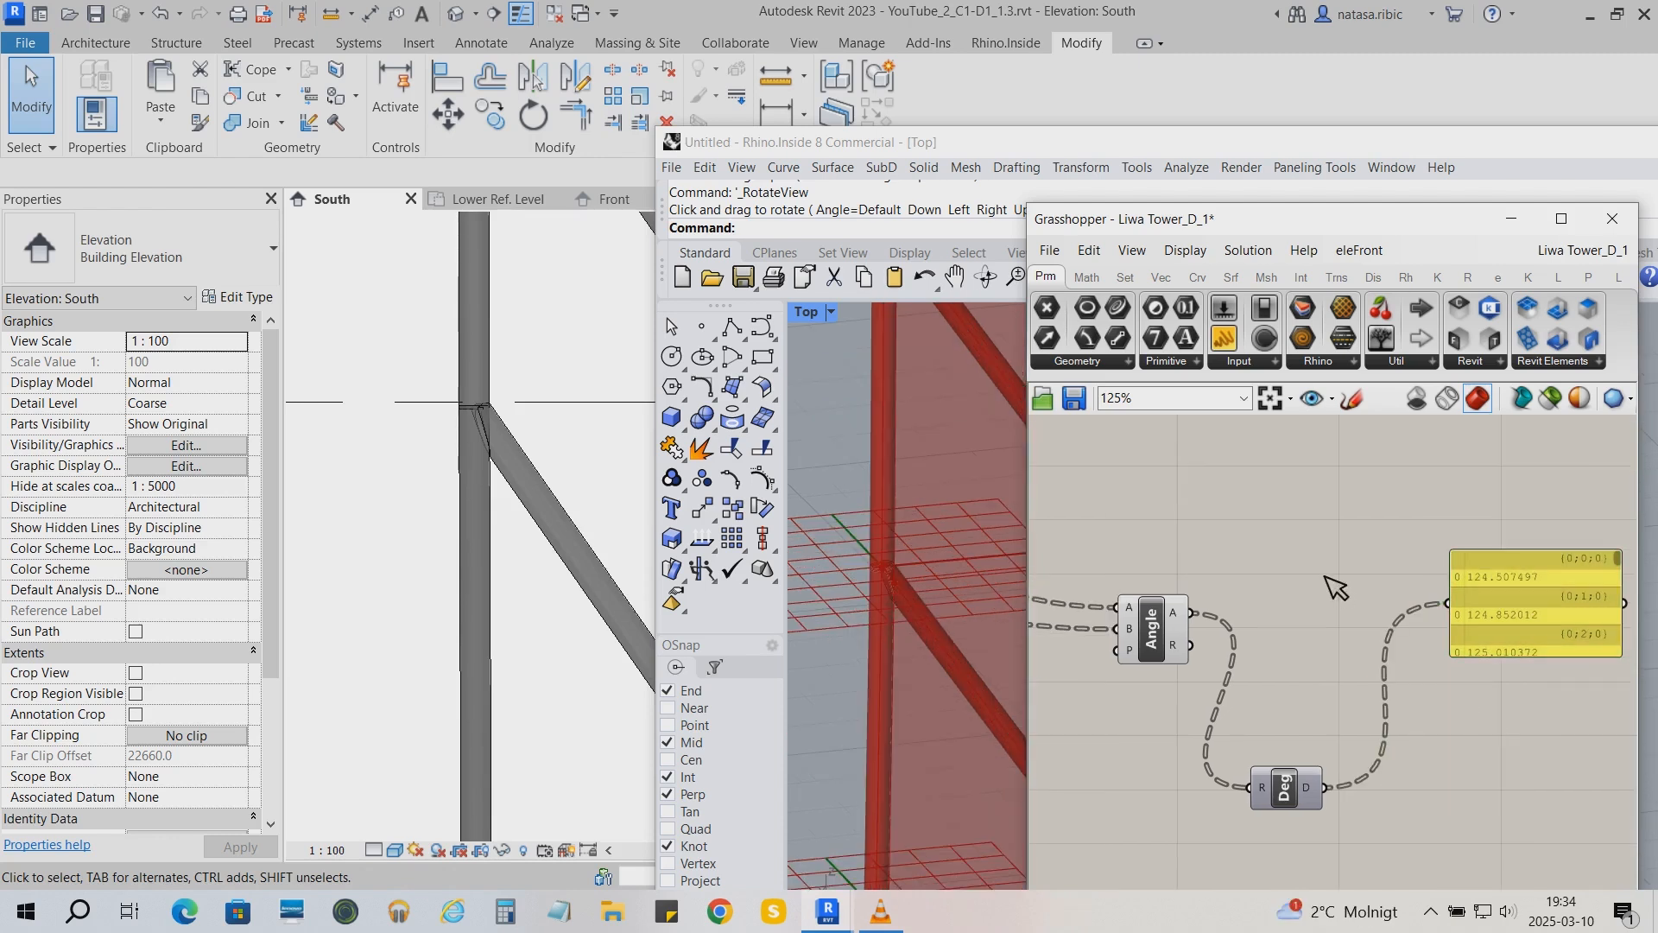
right_click_drag(1285, 544, 1361, 595)
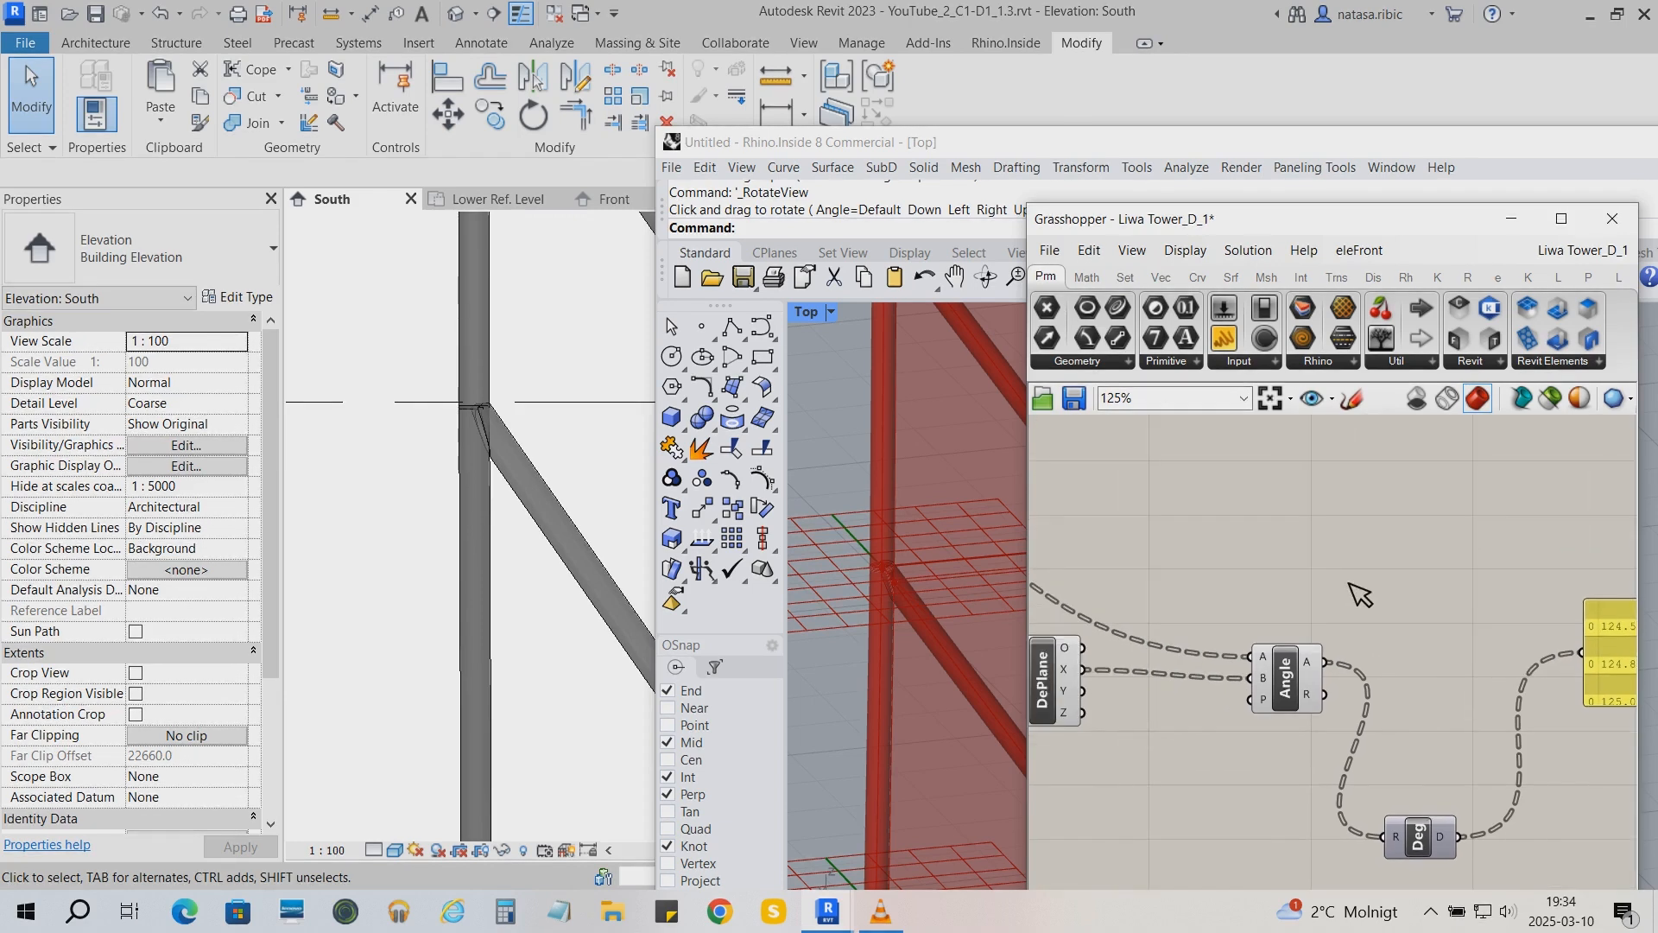
Add a Subtraction component beside the Angle component and wire Angle's A output to its A input
left_click(1086, 276)
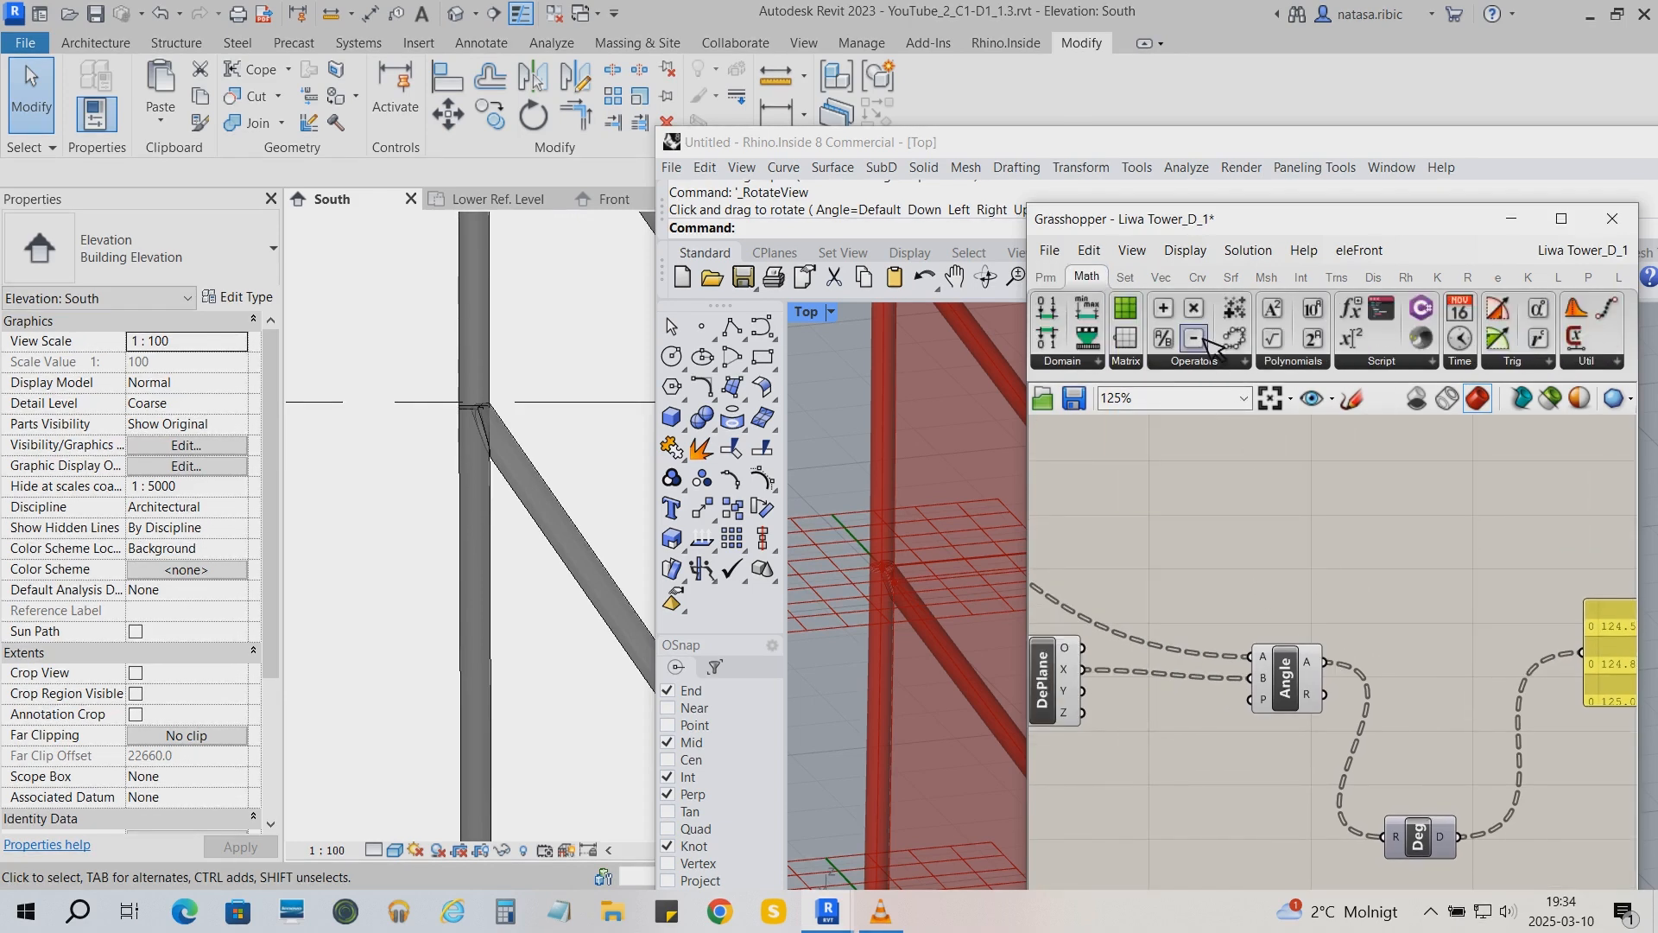
left_click(1399, 598)
left_click_drag(1286, 686, 1413, 560)
left_click(1405, 602)
left_click_drag(1293, 584, 1358, 543)
right_click(1373, 564)
mouse_move(1433, 608)
left_click(1311, 612)
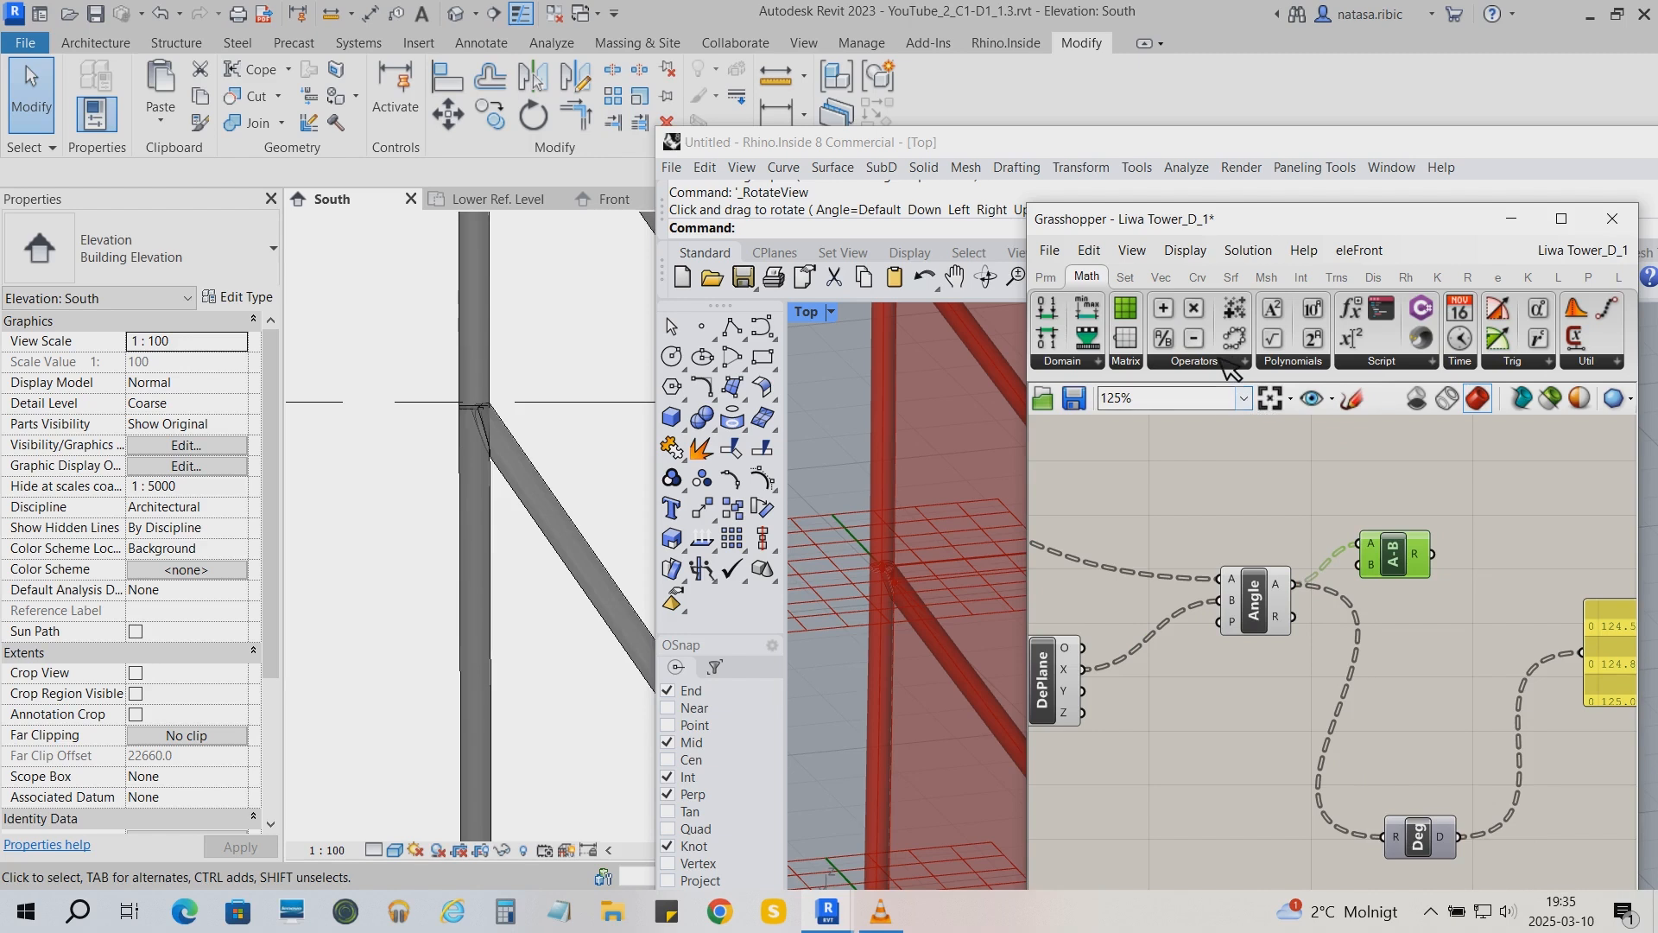
Add a Pi component and a Division component above the Subtraction component
left_click(1530, 362)
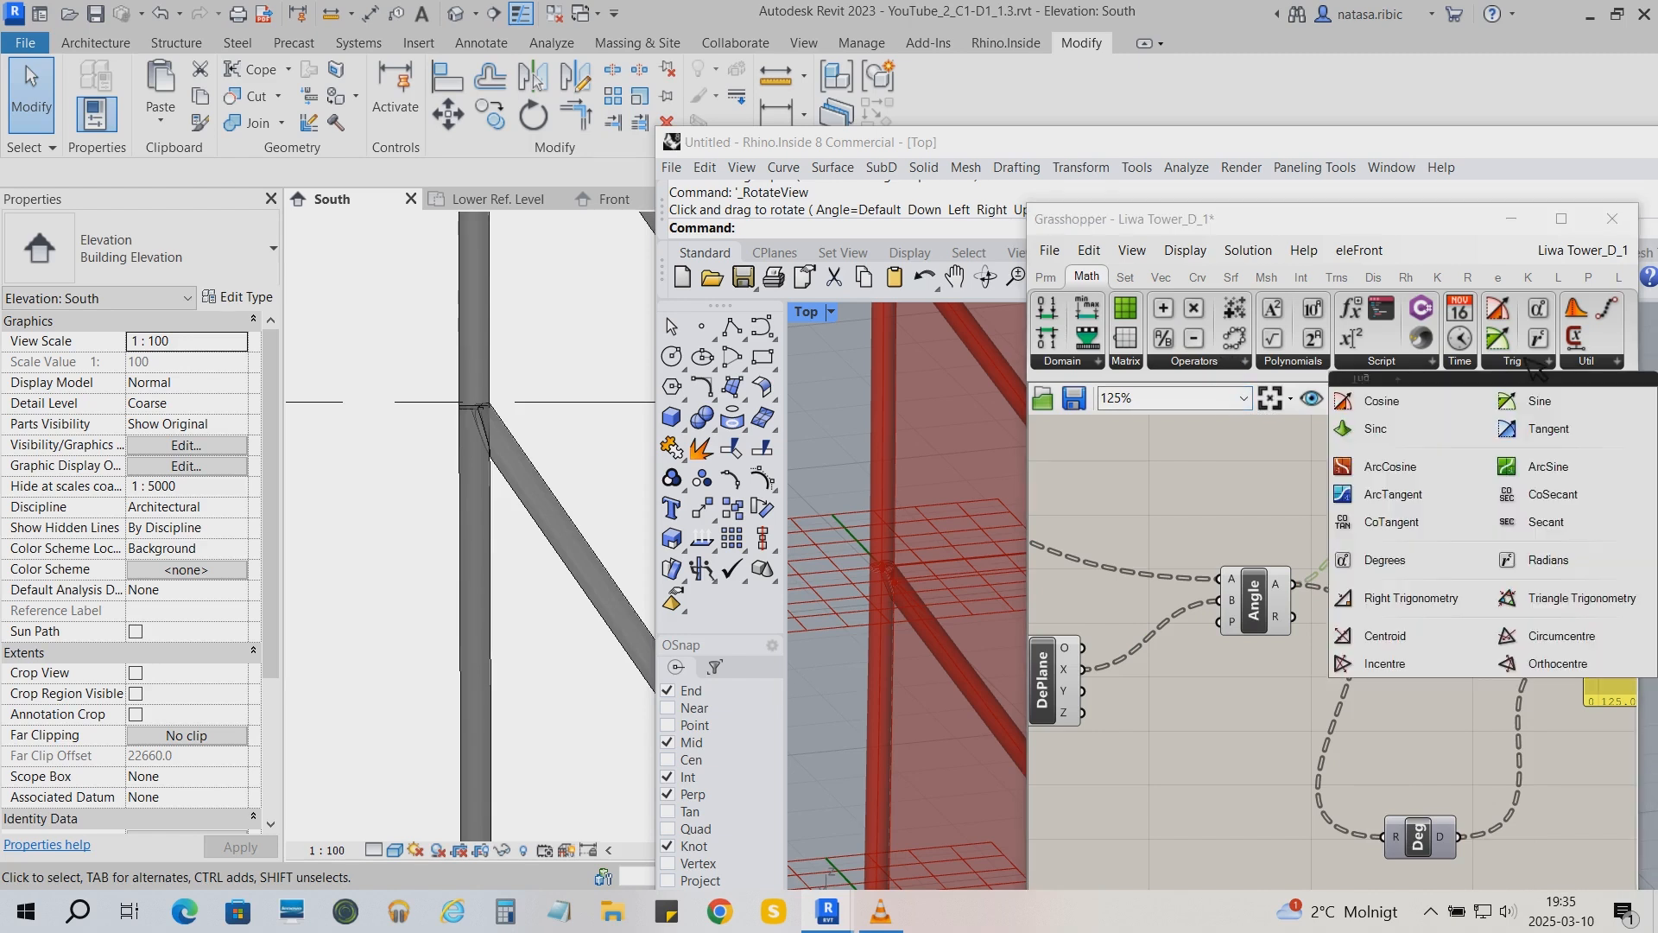
left_click(1620, 363)
left_click(1525, 433)
left_click(1382, 498)
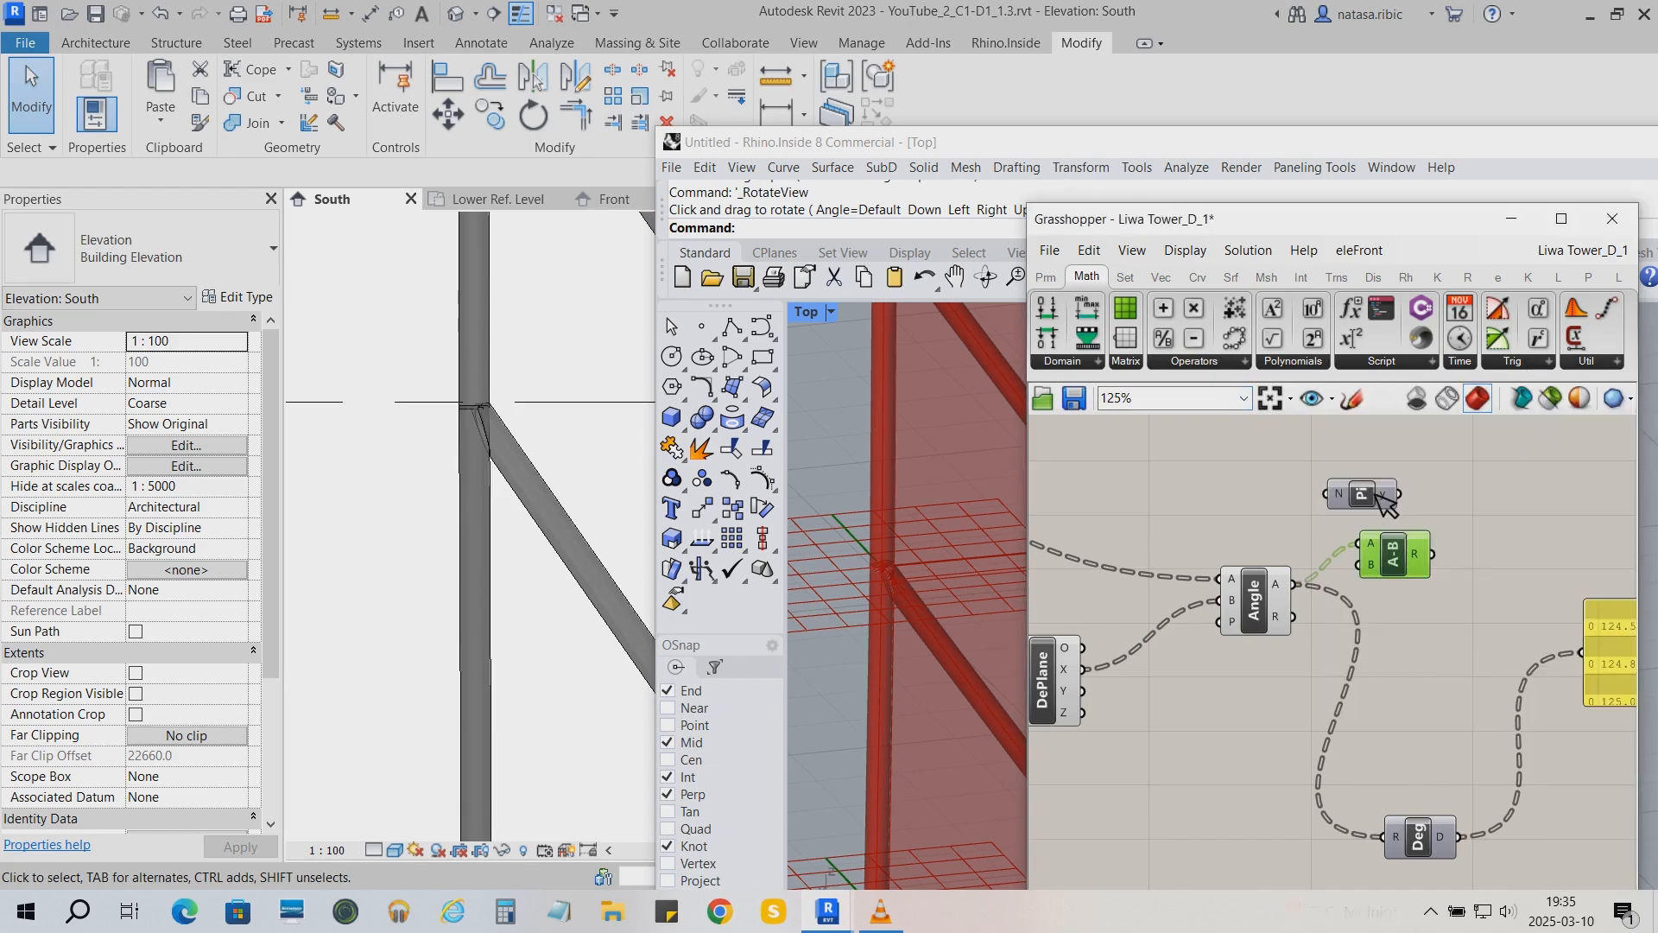
left_click_drag(1386, 504, 1308, 473)
left_click(1163, 337)
left_click(1415, 475)
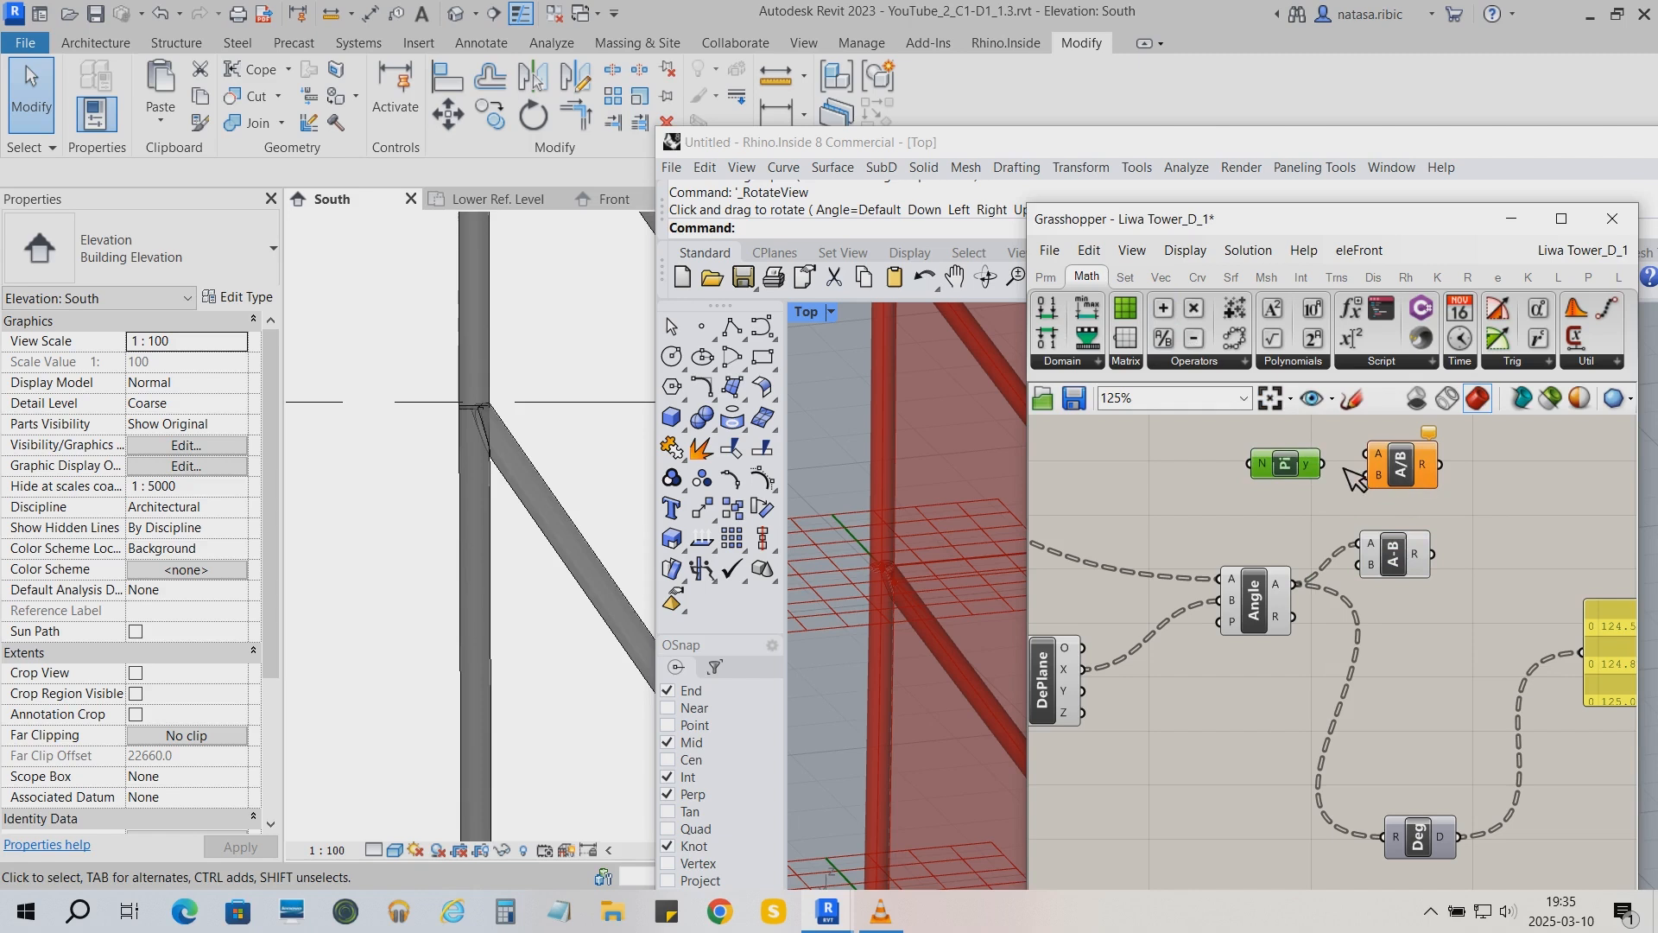
Add a panel with the value 2, then wire Pi to Division's A input and the panel to its B input
left_click(1056, 277)
left_click(1224, 337)
left_click(1285, 511)
double_click(1289, 514)
type("2")
left_click(1506, 529)
left_click_drag(1365, 561, 1294, 498)
left_click_drag(1276, 492, 1391, 491)
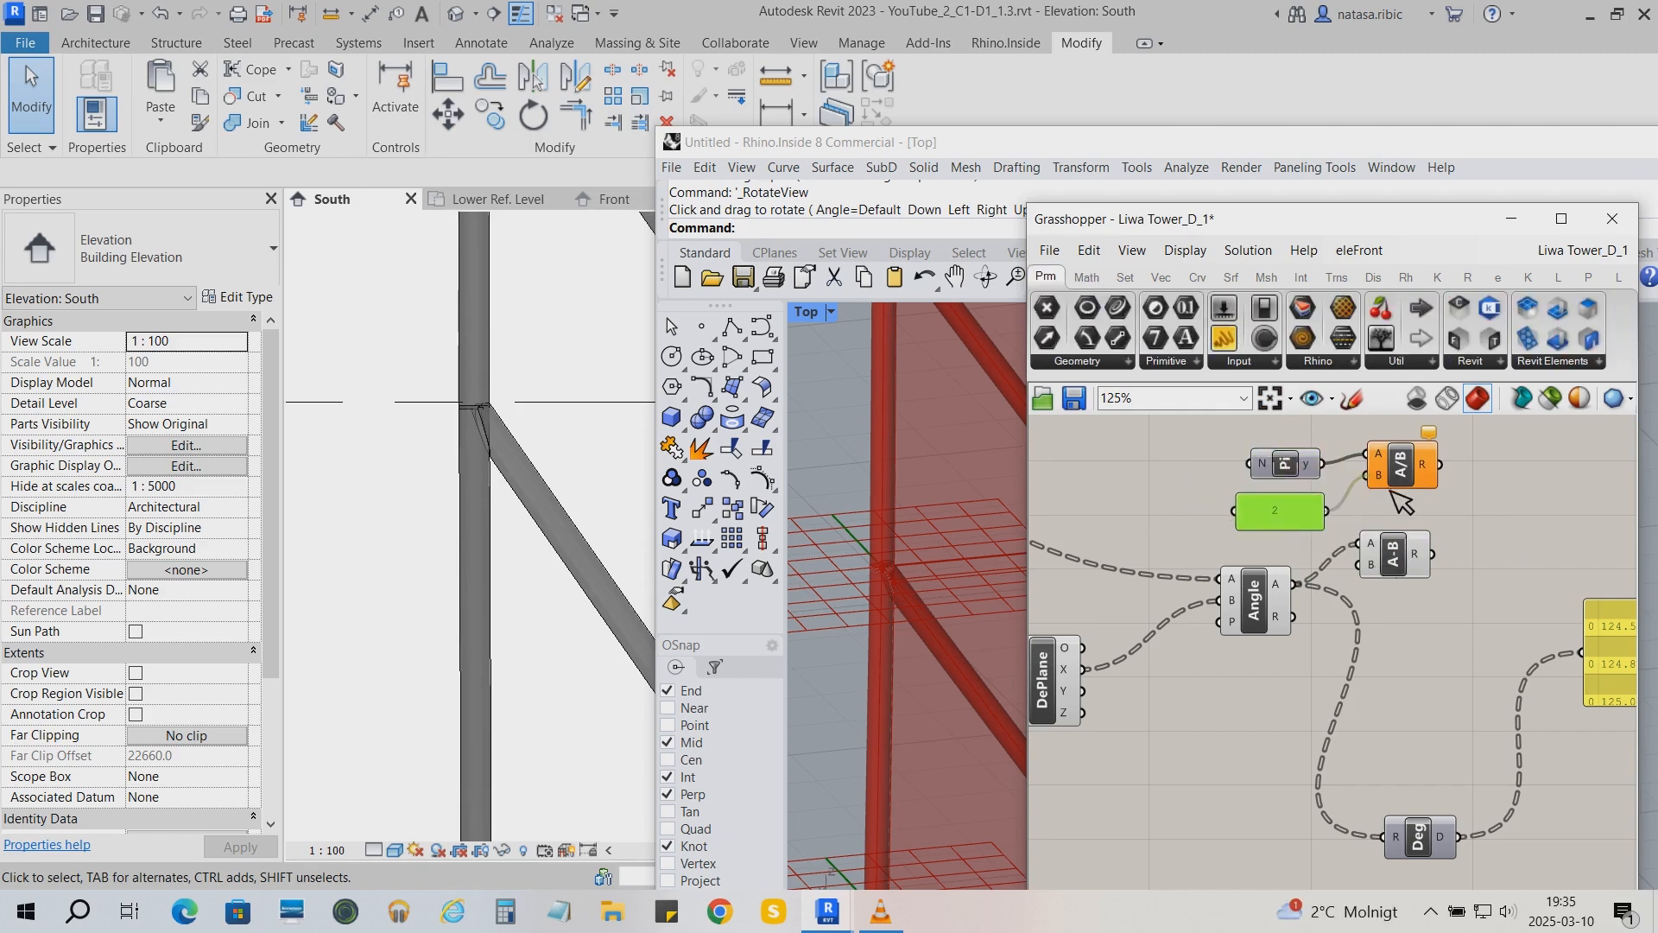
Wire Division's result to Subtraction's B input and Subtraction's result to the Degrees component
left_click_drag(1392, 550, 1469, 553)
left_click_drag(1439, 464, 1441, 570)
right_click_drag(1530, 565, 1346, 544)
left_click_drag(1325, 536, 1413, 641)
left_click_drag(1325, 536, 1404, 639)
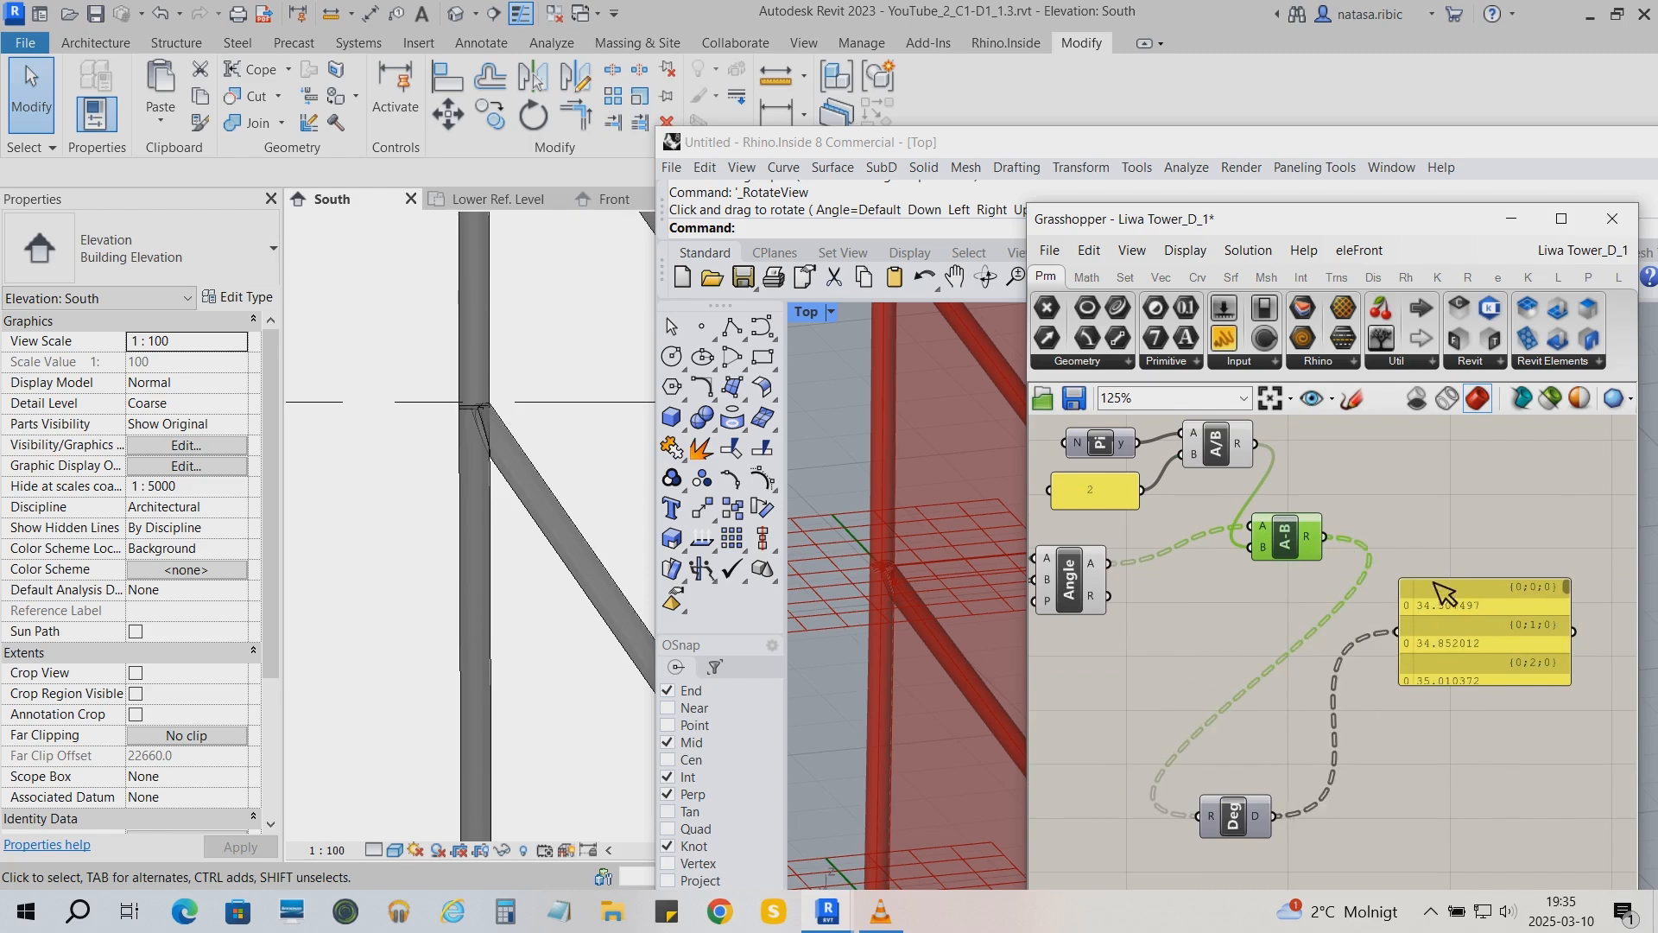
Delete the panel attached to the Degrees component's output
middle_click(1248, 672)
scroll(1248, 672, "down", 4)
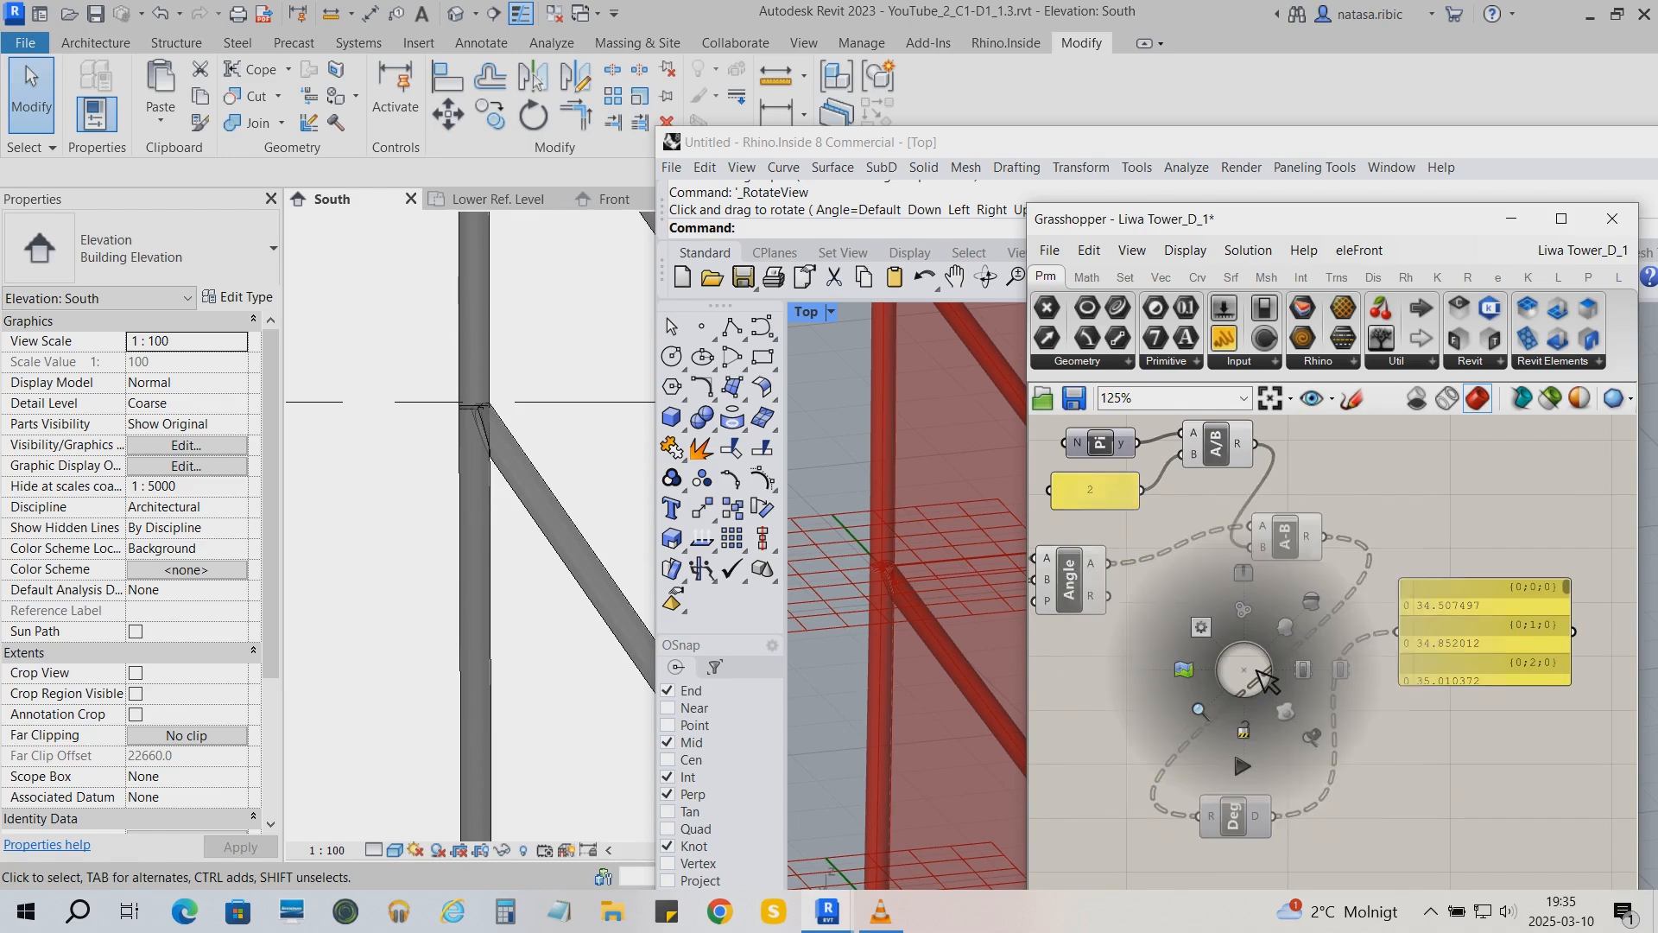
left_click(1369, 661)
key("Delete")
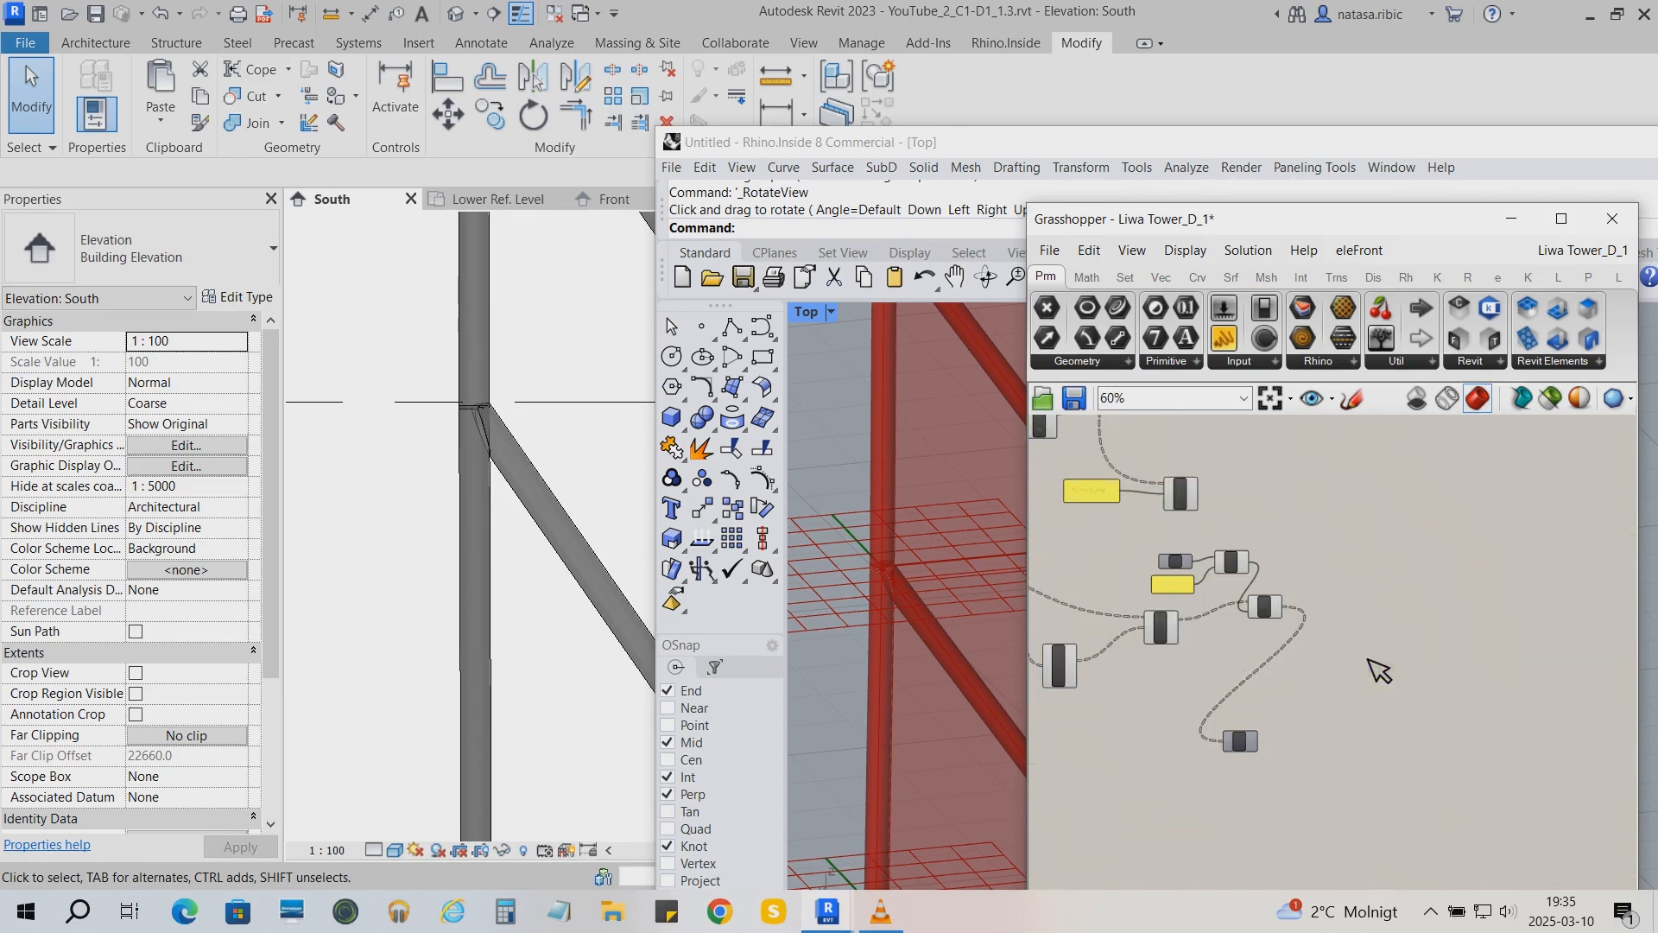
Move the Param component clear of the angle components and wire Subtraction's R output to its V input
left_click_drag(1209, 506, 1434, 529)
scroll(1287, 606, "up", 3)
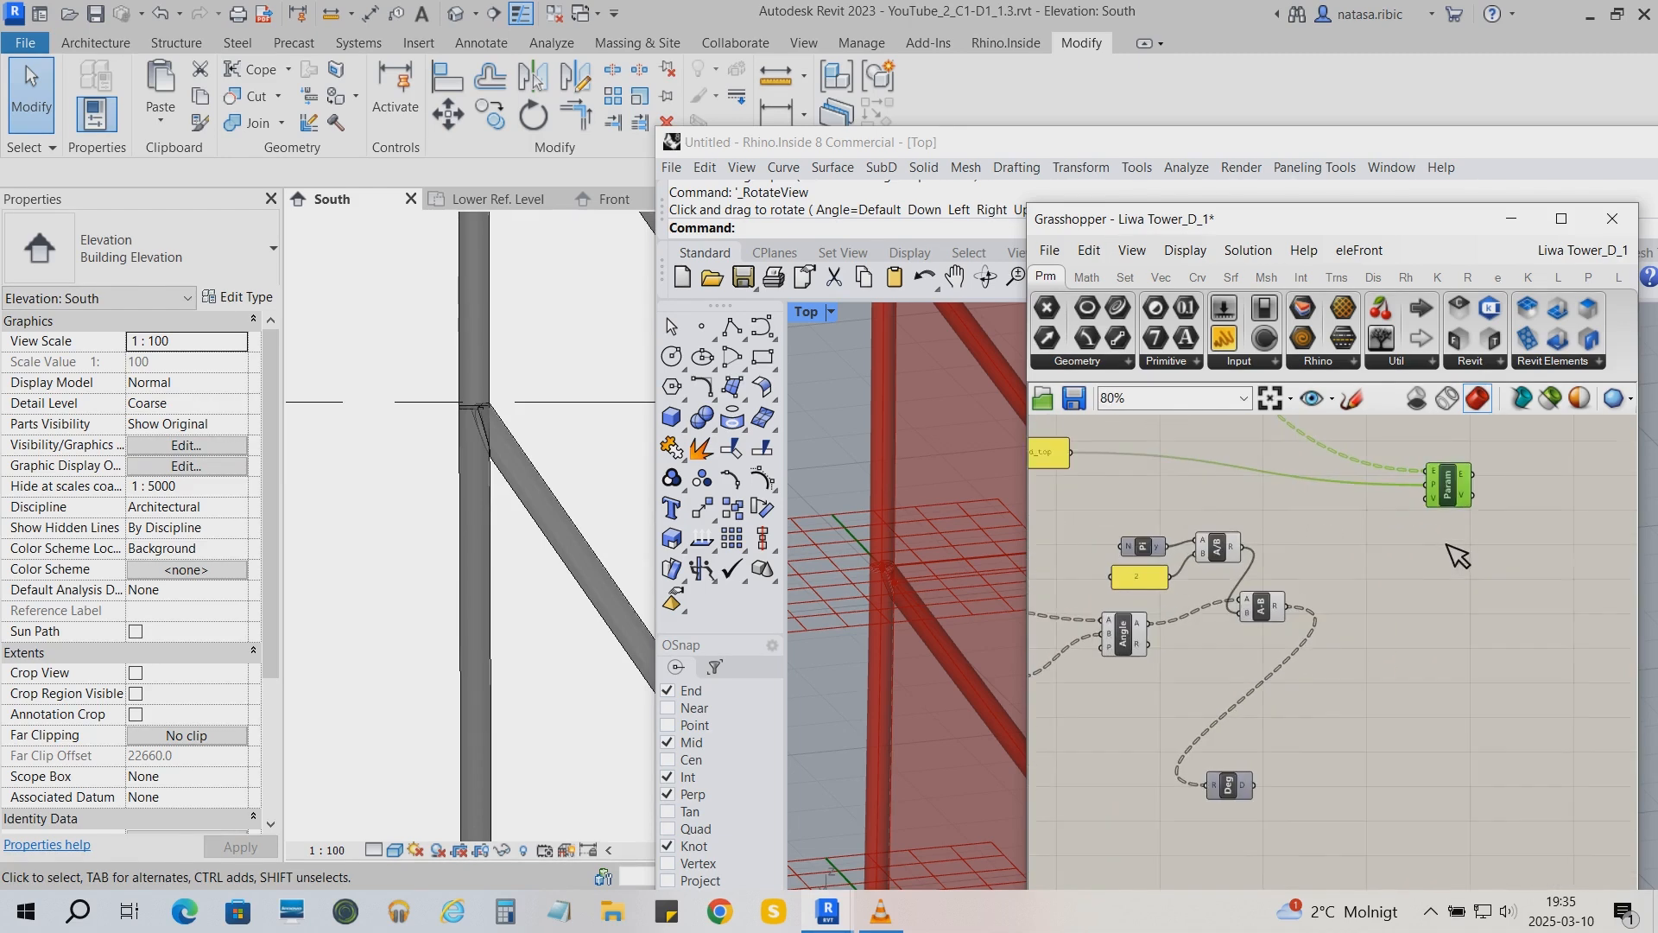
left_click_drag(1285, 616, 1426, 493)
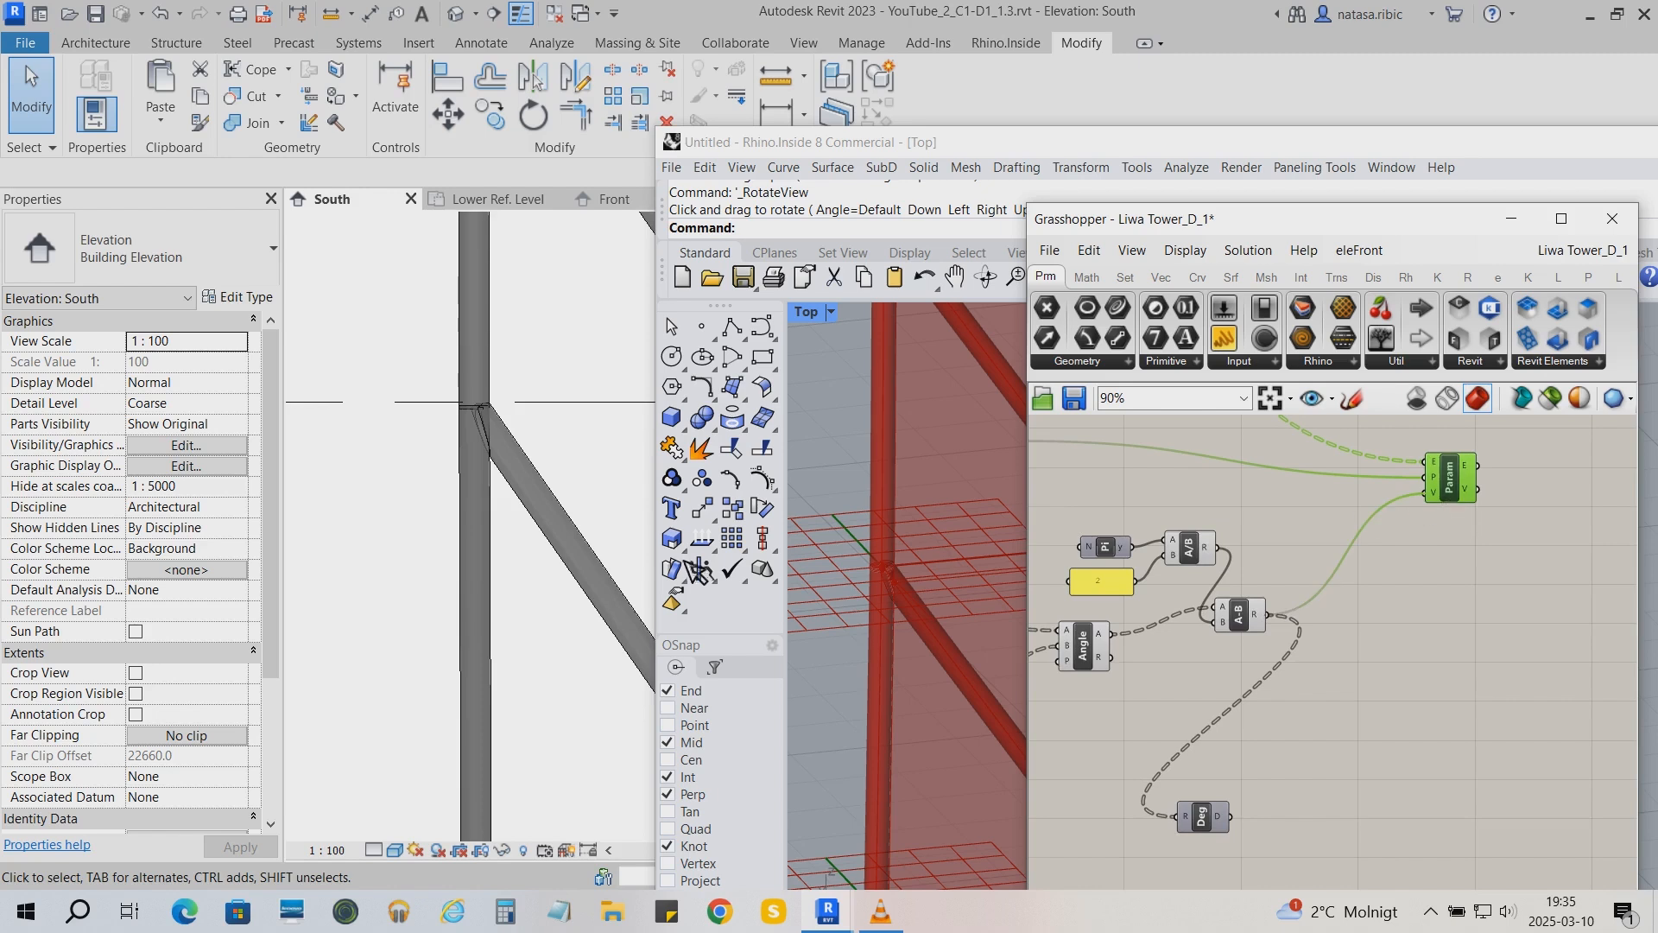
scroll(536, 508, "up", 2)
scroll(521, 376, "down", 5)
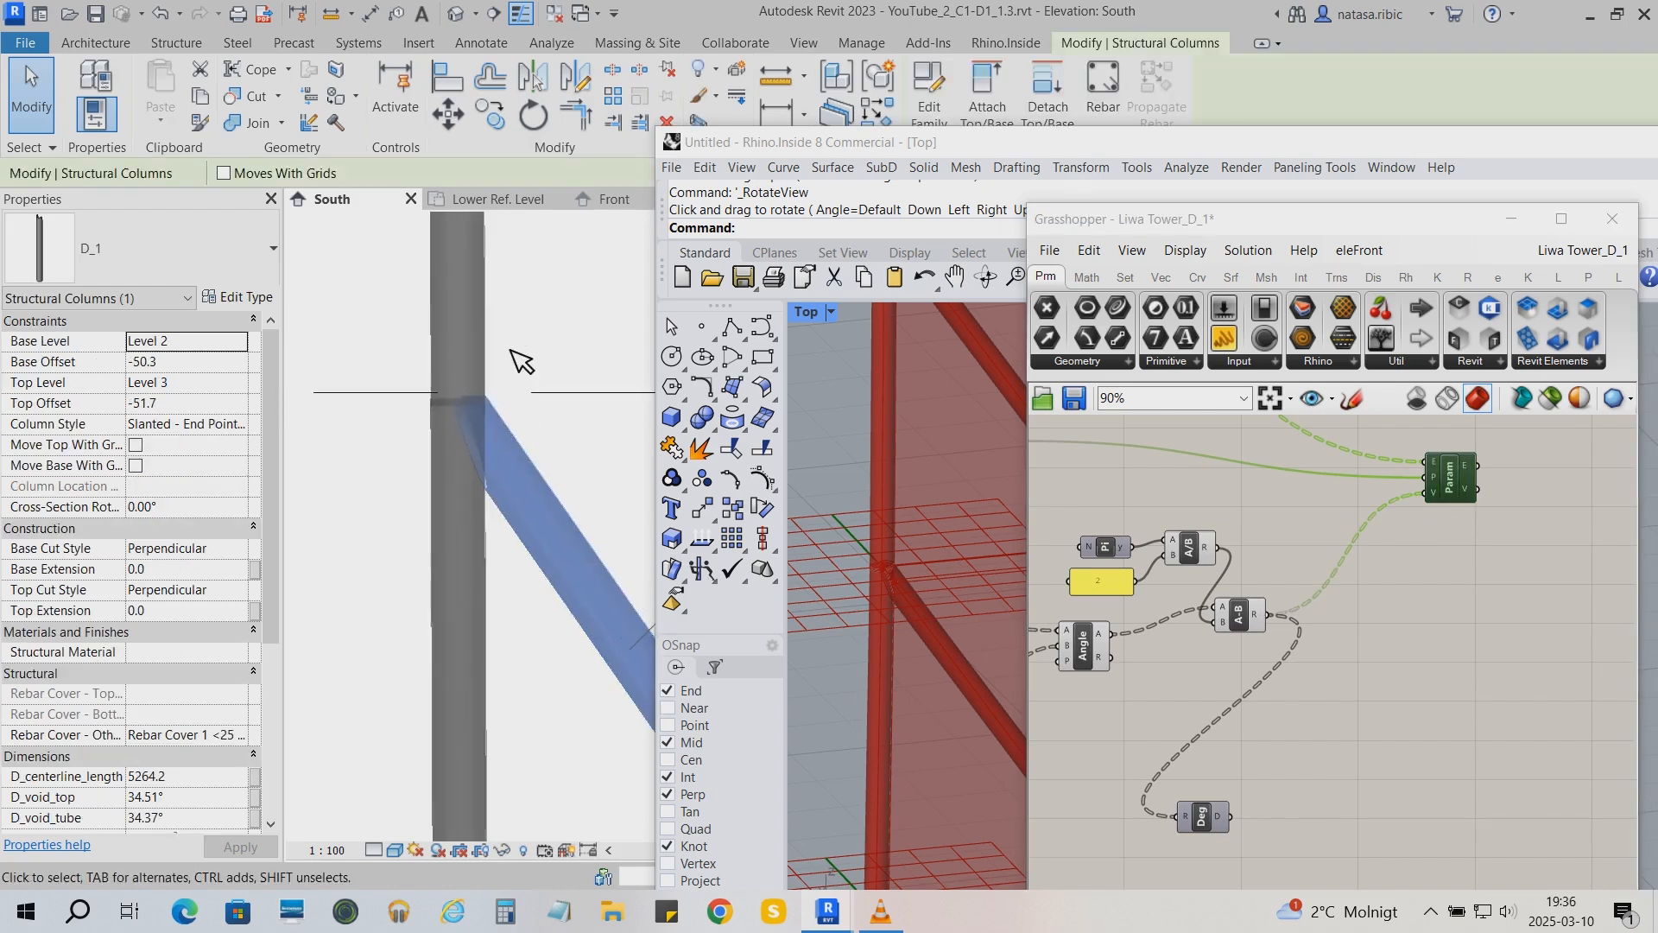
Check the D_void_top value of several D_1 diagonals on successive levels in the Revit South elevation
left_click(550, 325)
middle_click_drag(550, 332, 510, 426)
left_click(512, 648)
scroll(1063, 579, "down", 1)
scroll(812, 467, "down", 6)
scroll(229, 635, "down", 2)
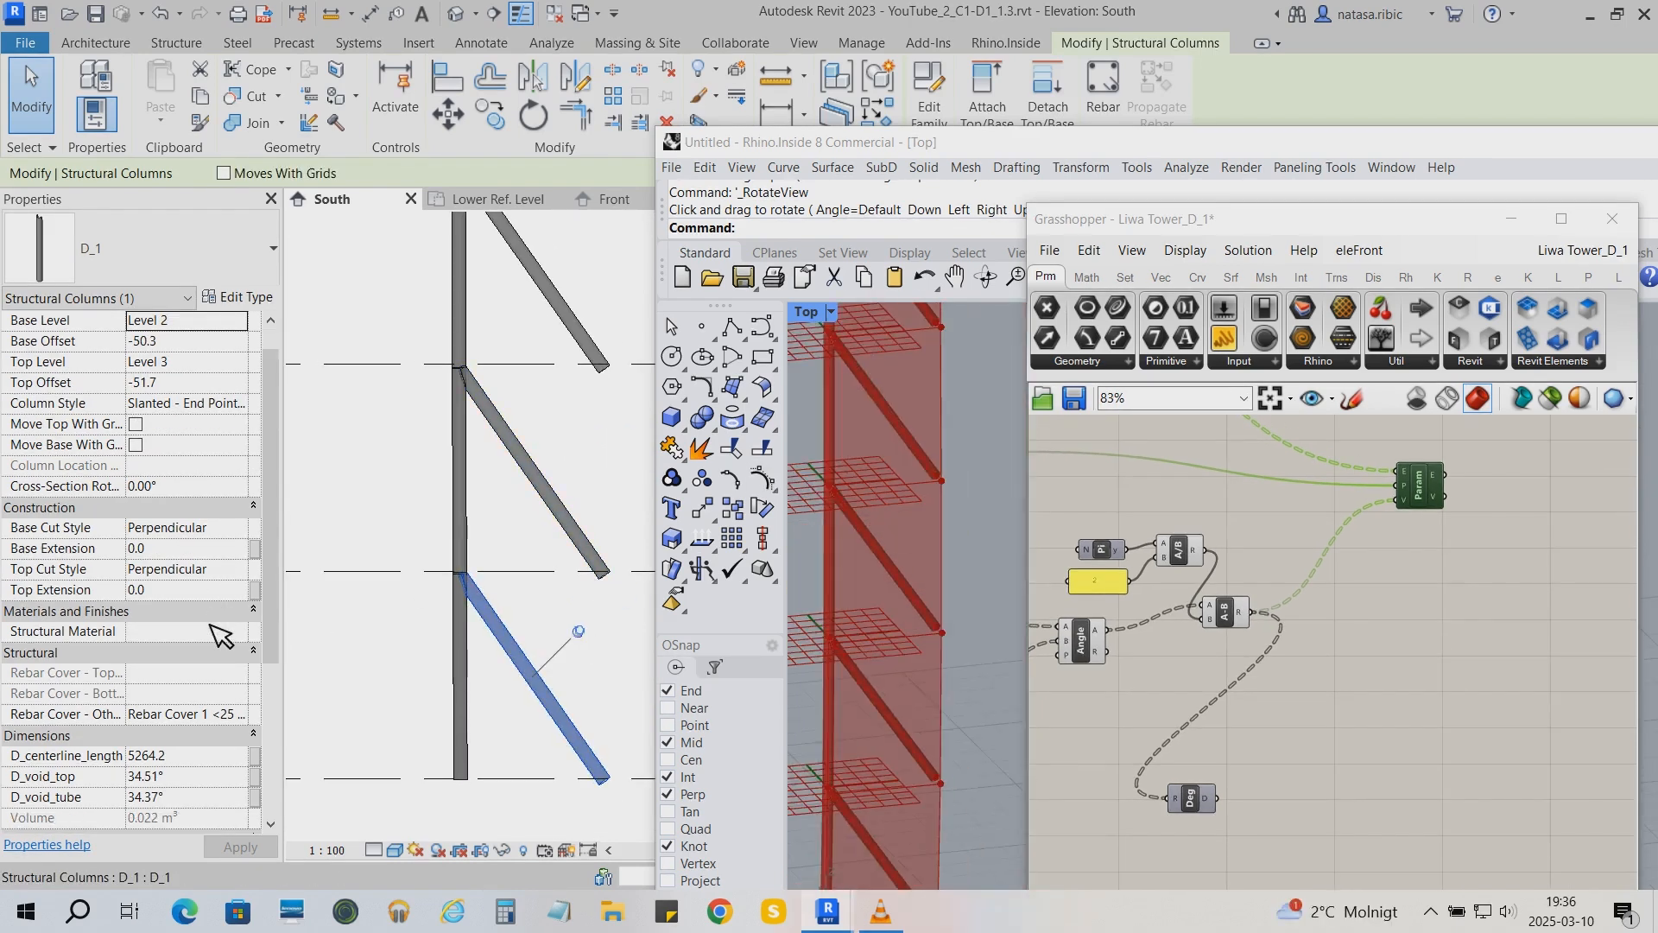
left_click(574, 516)
left_click(591, 338)
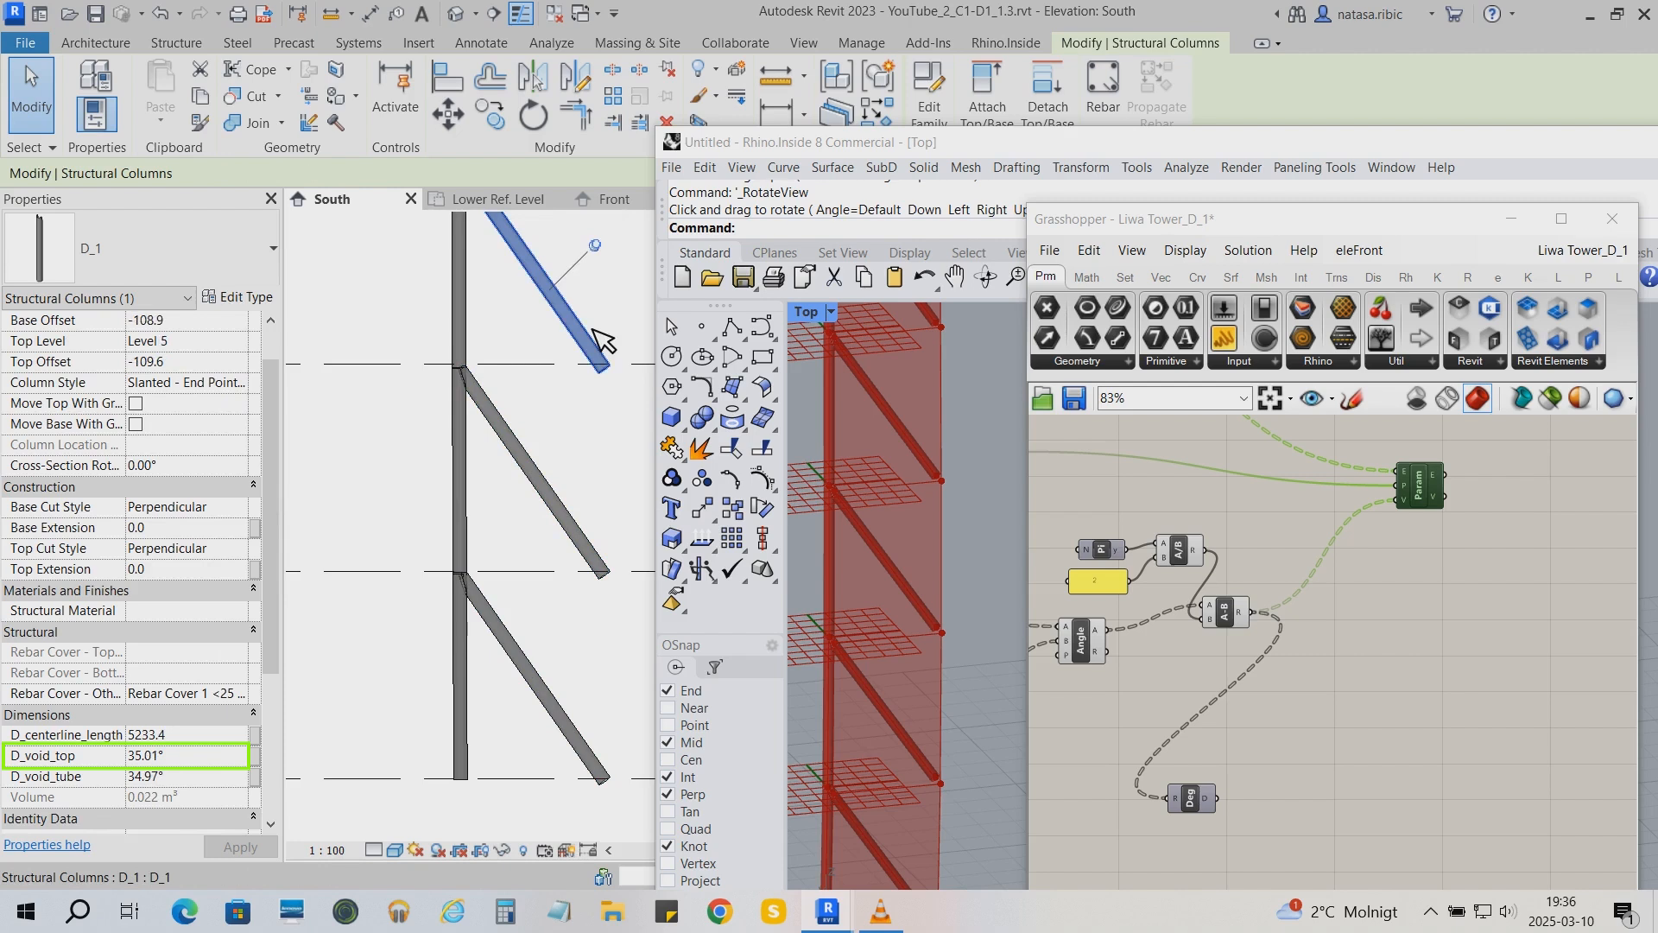
scroll(513, 798, "down", 2)
scroll(506, 791, "down", 1)
left_click(526, 326)
scroll(344, 436, "down", 3)
scroll(557, 633, "down", 2)
left_click(456, 328)
left_click(459, 275)
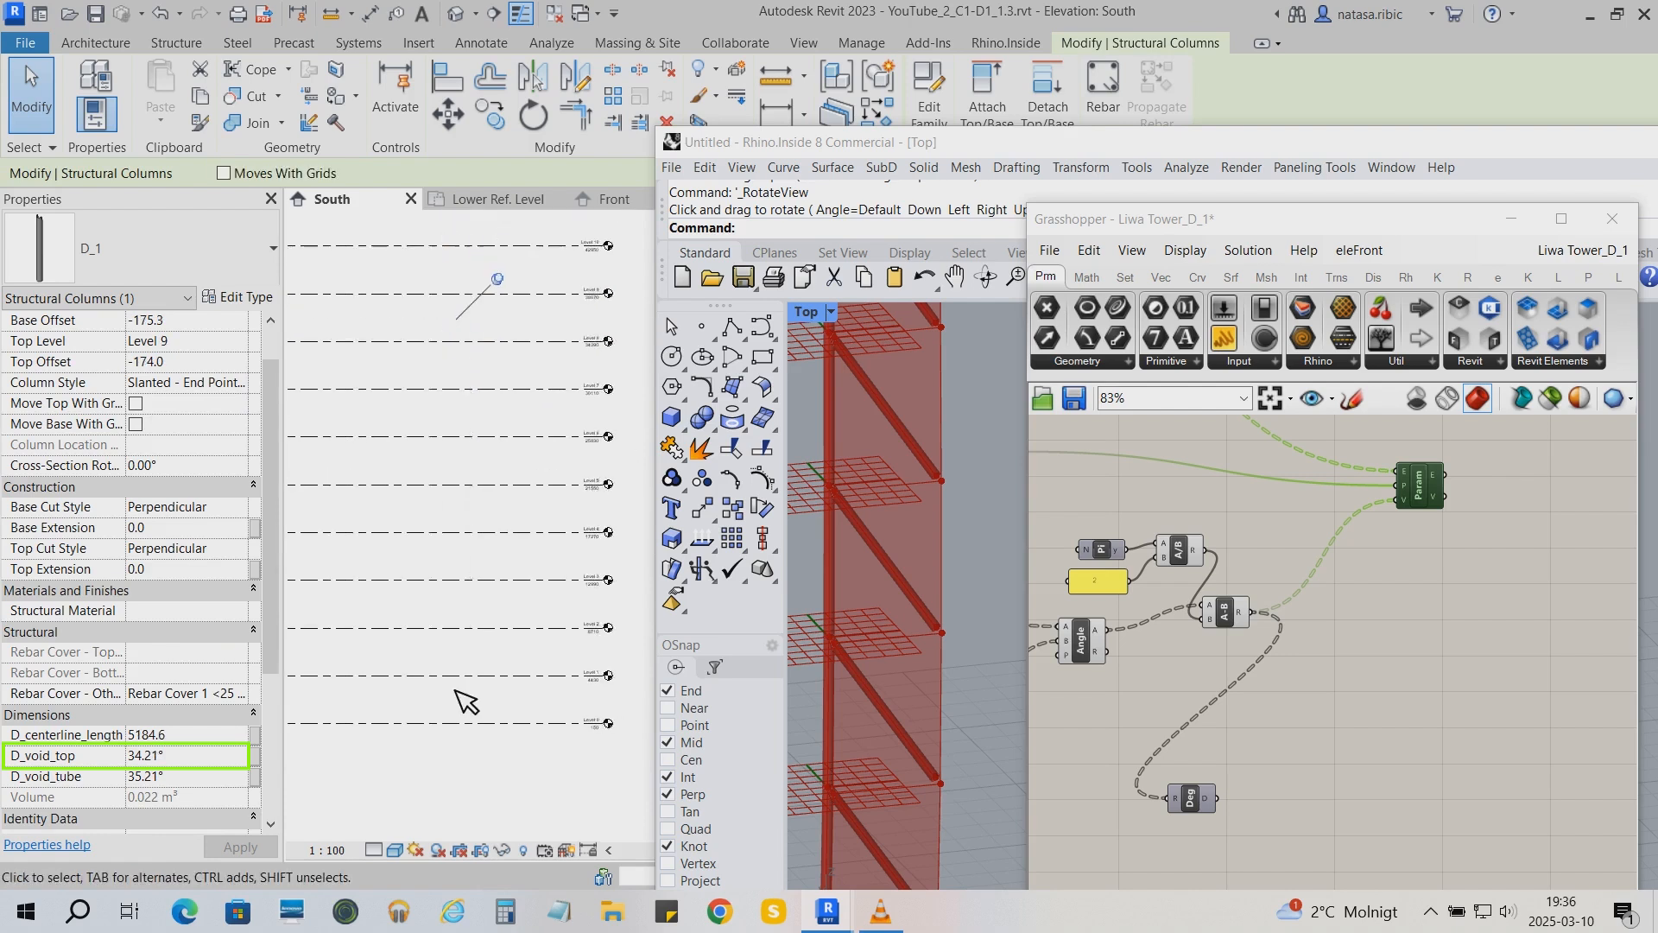
Inspect the column and diagonal at the tower's top level and their void angle parameters
scroll(467, 701, "down", 2)
scroll(455, 690, "down", 3)
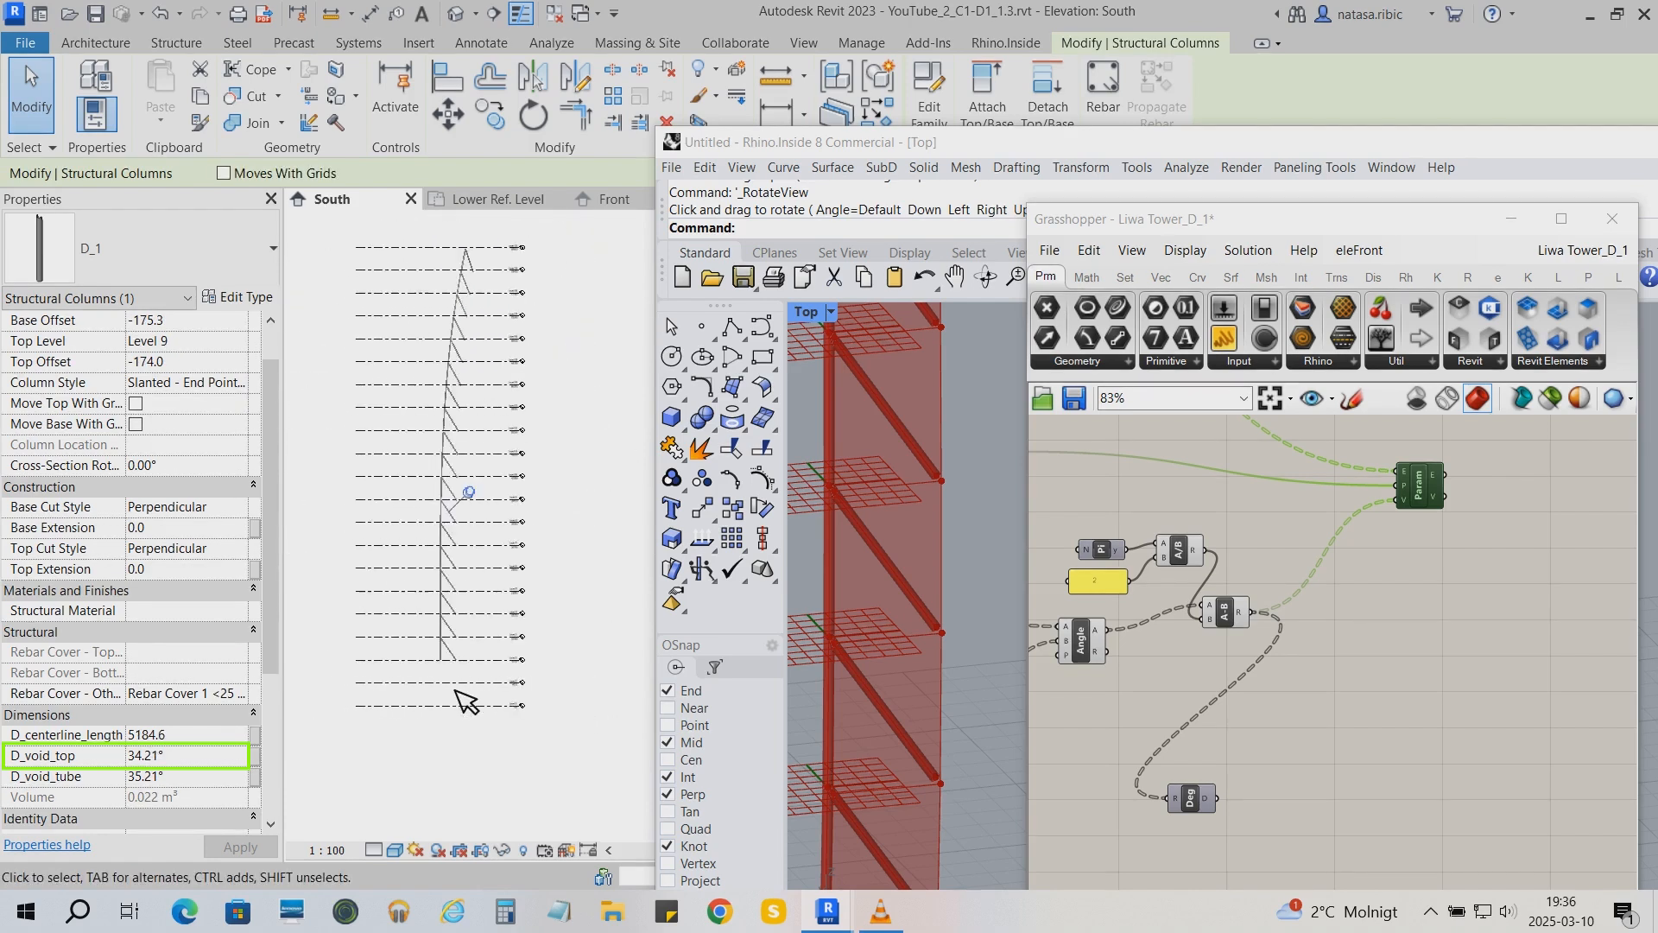
scroll(484, 250, "up", 1)
scroll(494, 259, "up", 4)
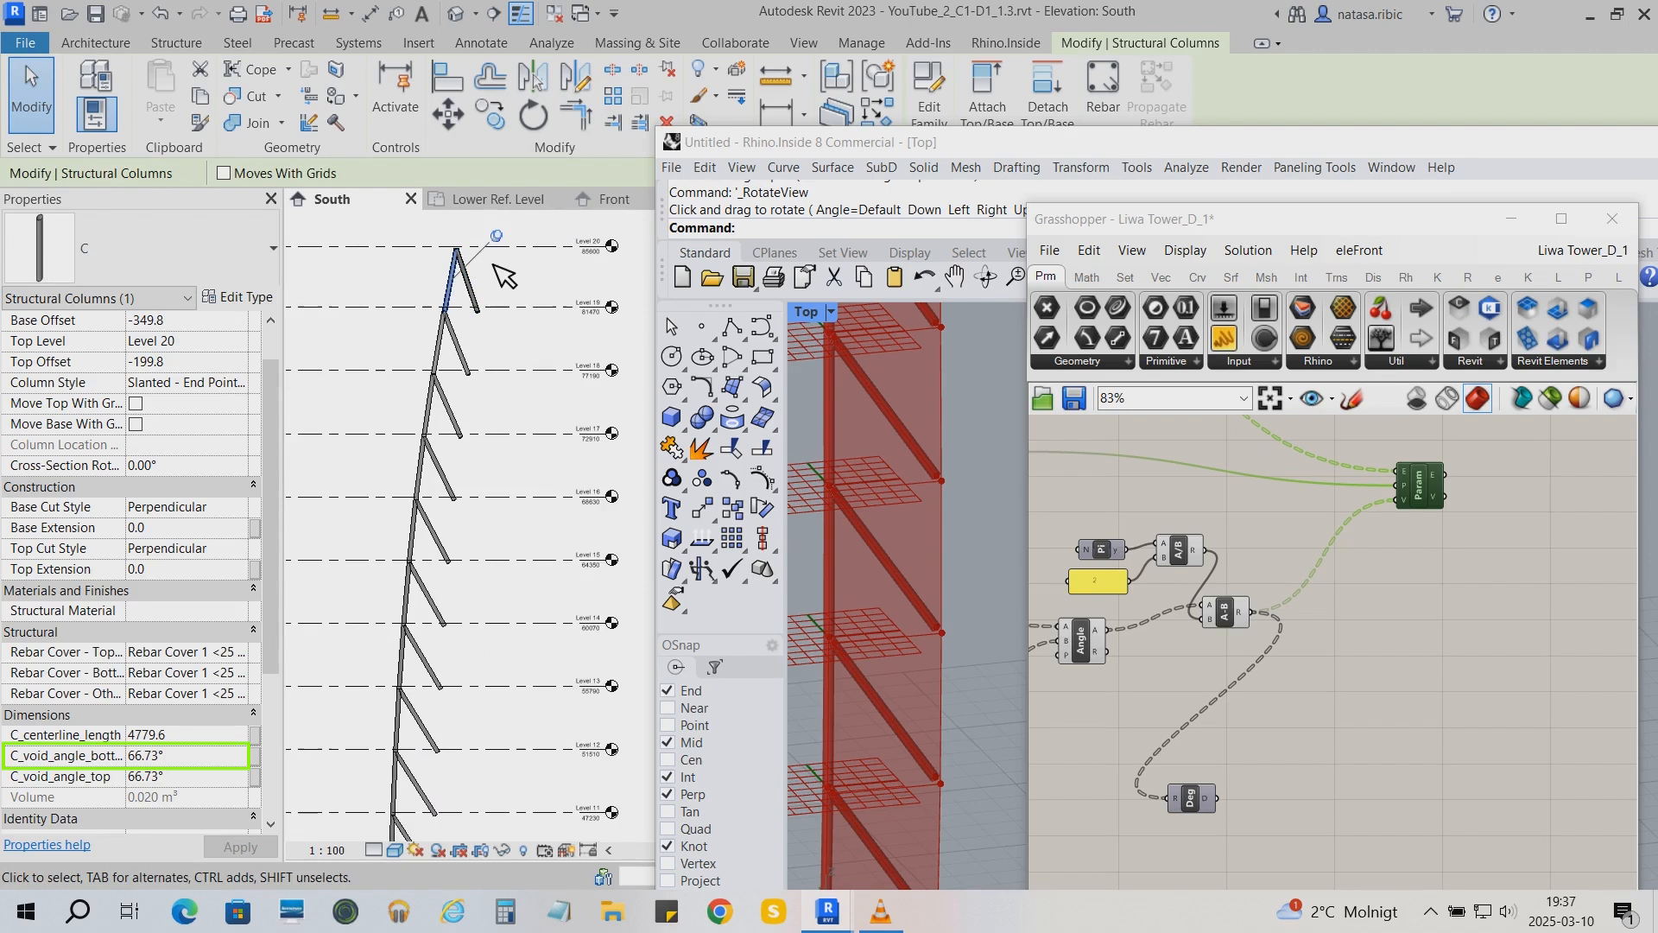
scroll(504, 275, "up", 5)
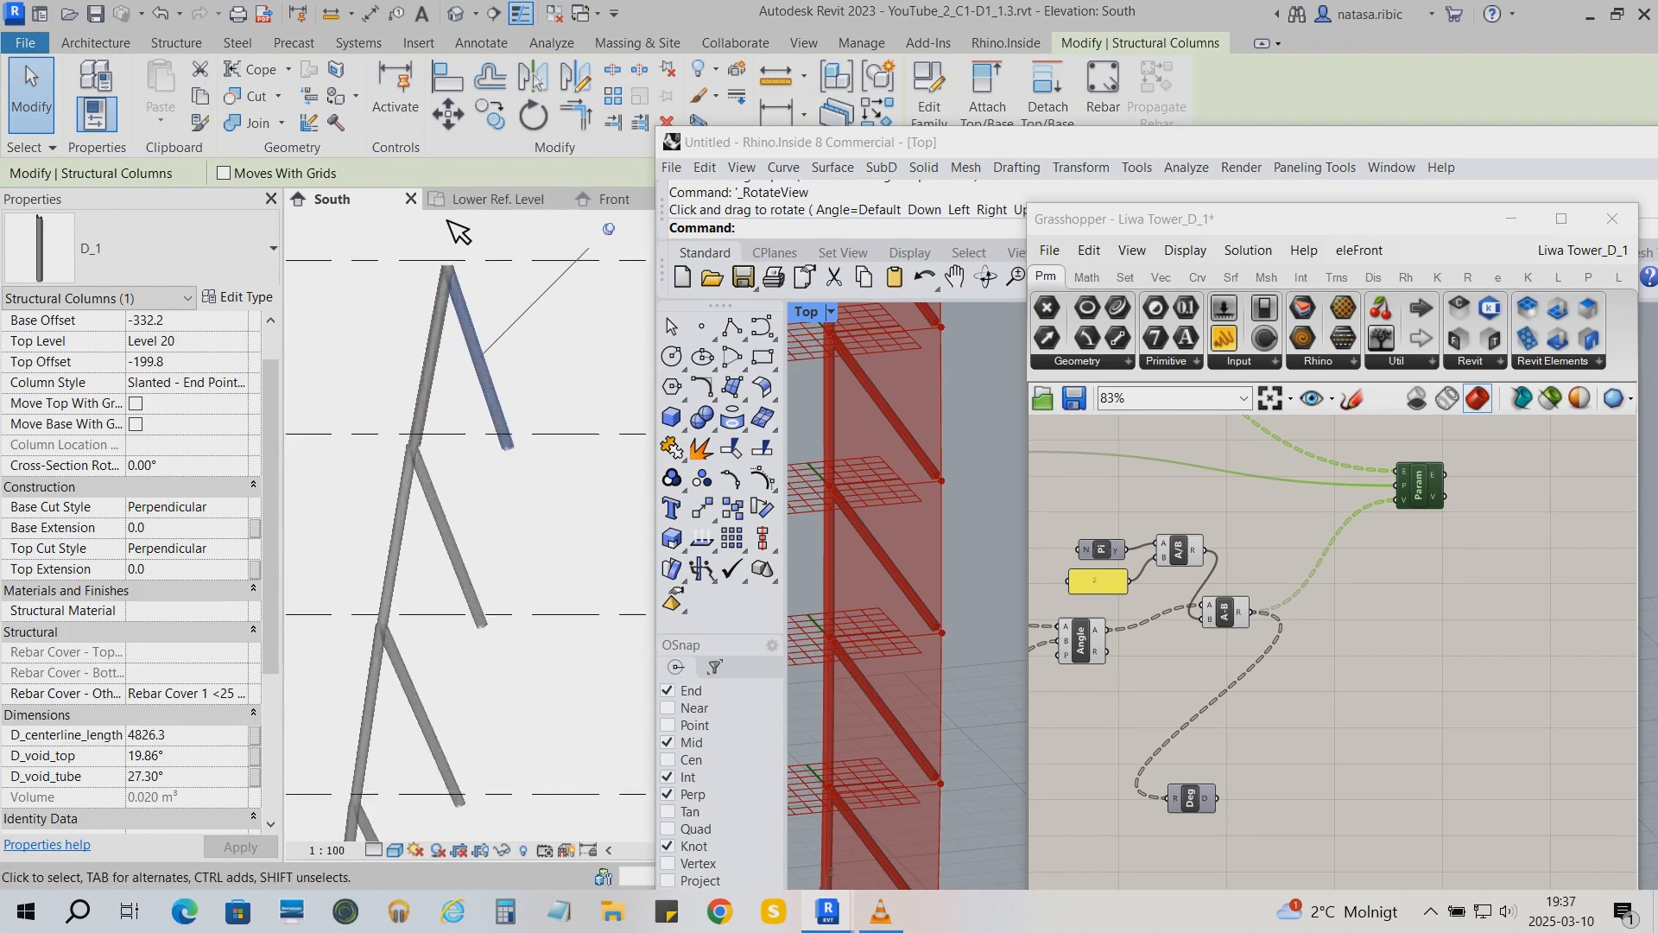
scroll(447, 221, "up", 3)
Select all instances of column C visible in the South view and temporarily hide them
left_click(442, 373)
right_click(444, 374)
mouse_move(602, 613)
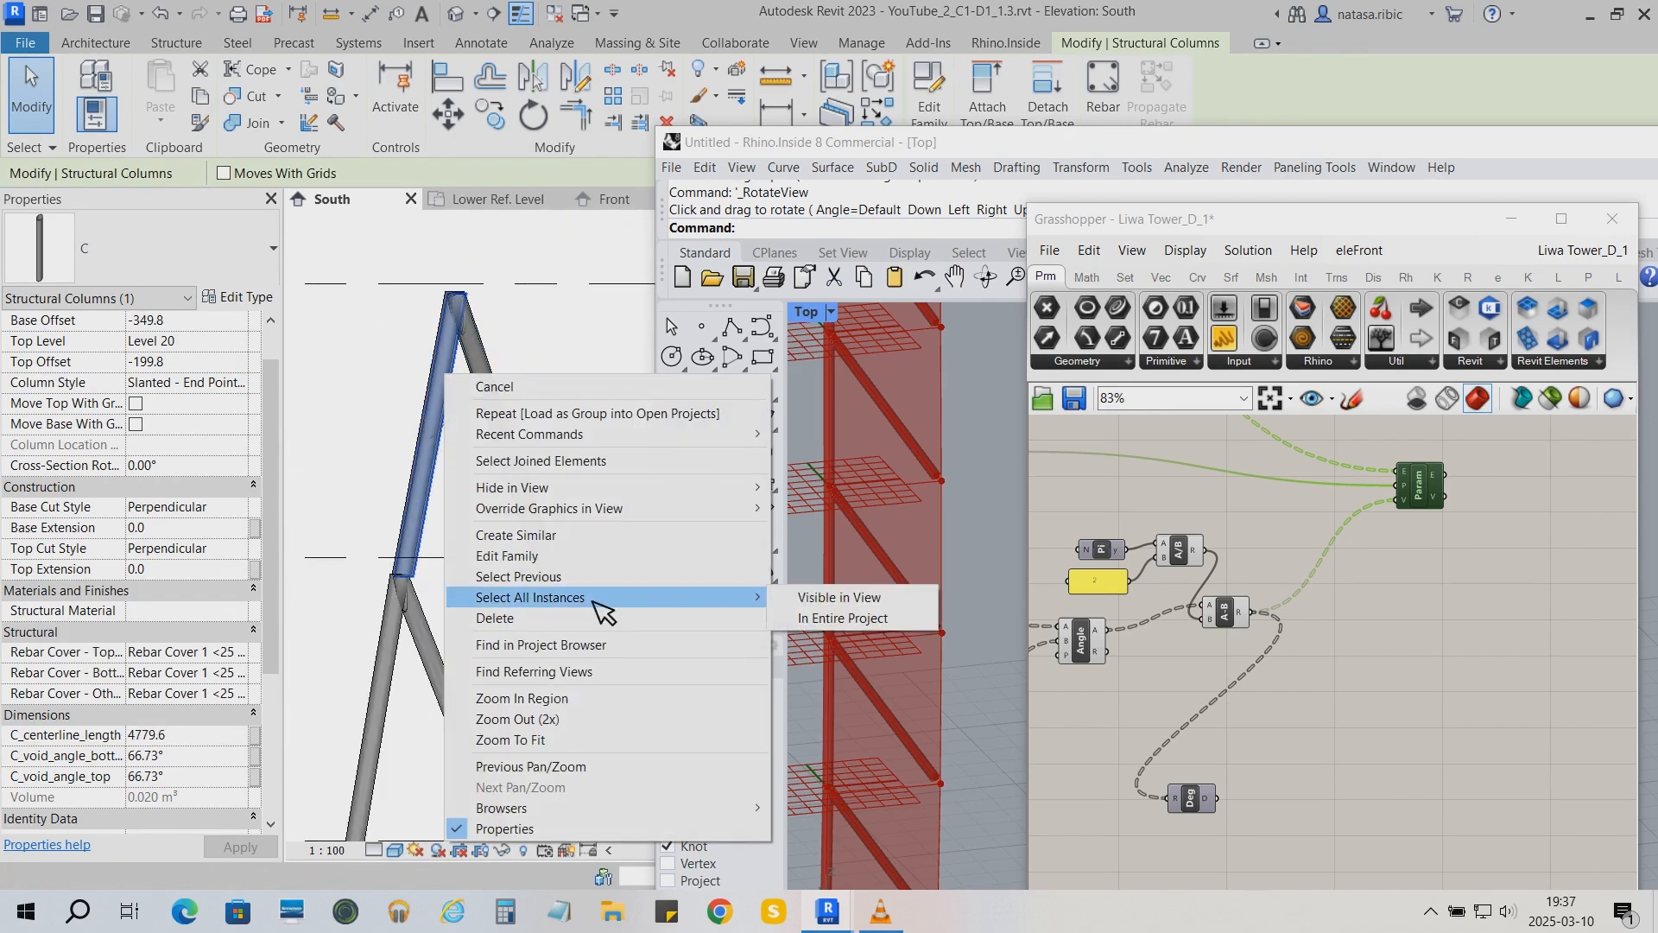
left_click(829, 596)
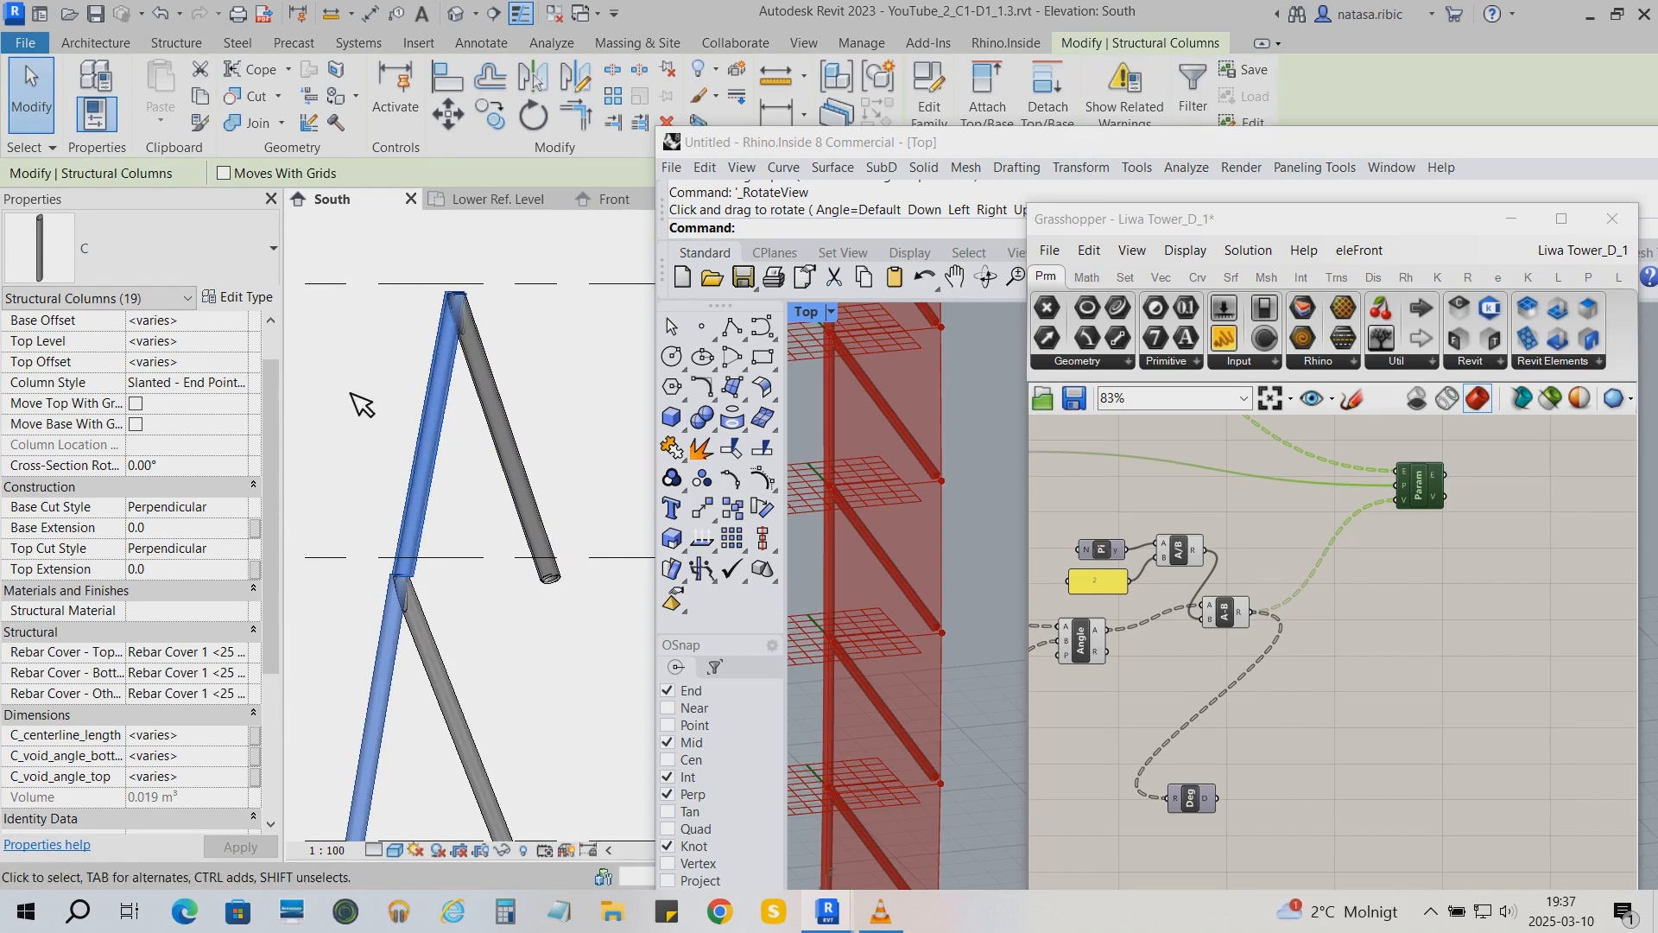
left_click(523, 850)
left_click(544, 796)
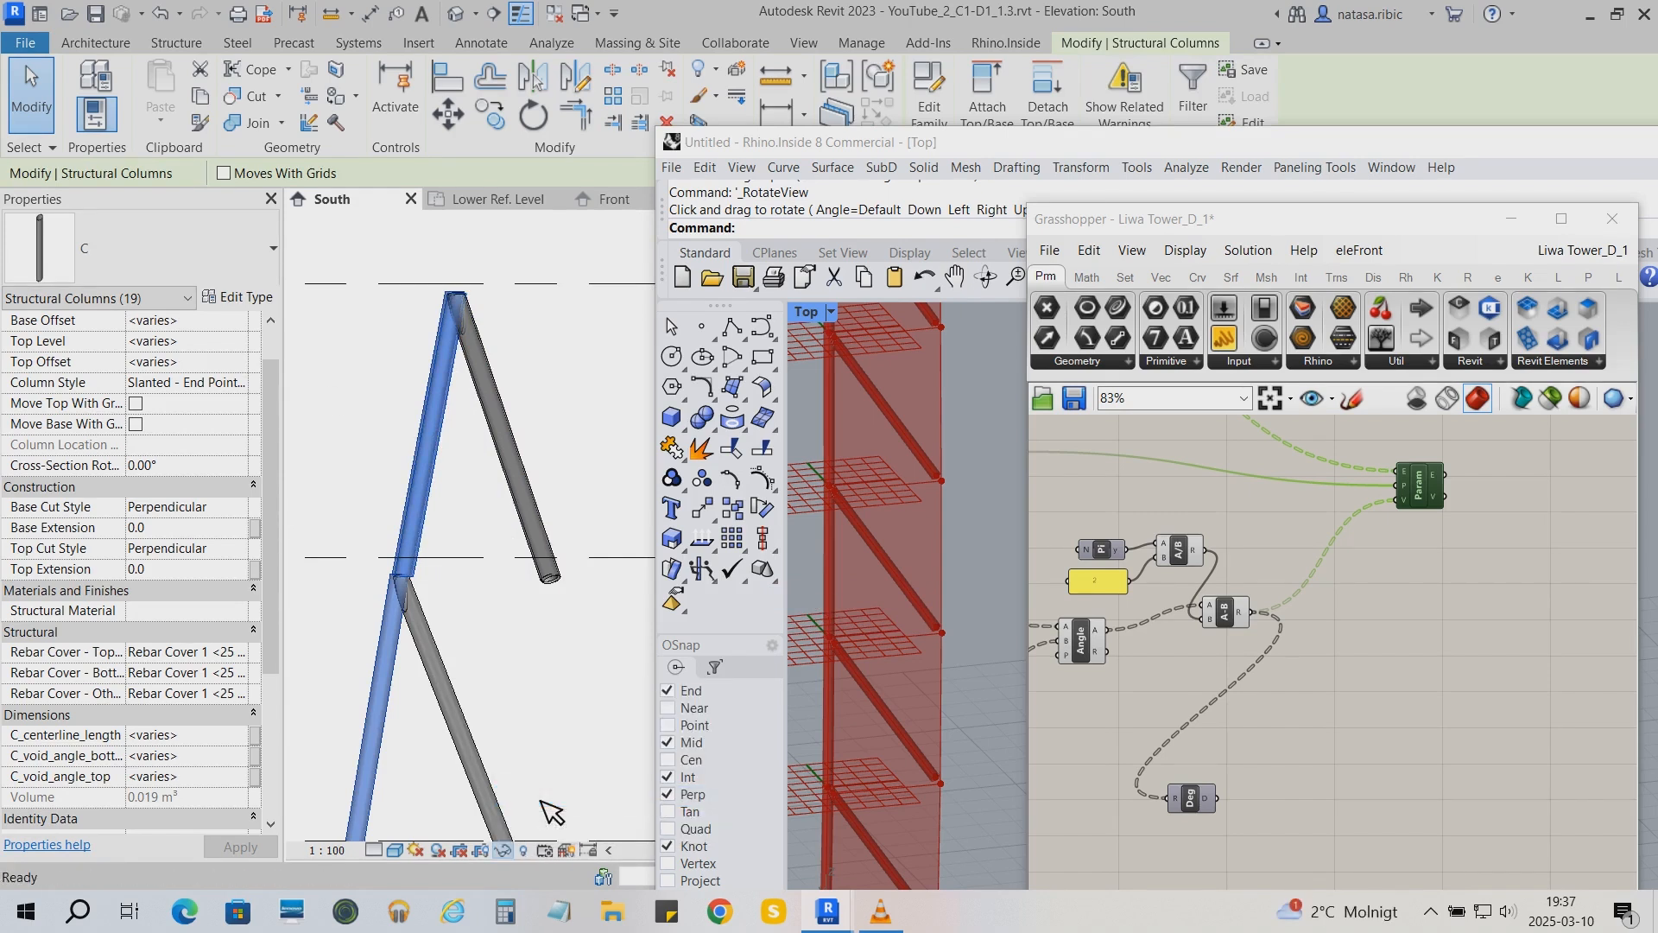
Inspect the void cuts at the upper ends of the isolated diagonals
left_click(474, 301)
scroll(474, 302, "up", 3)
left_click(574, 367)
scroll(418, 257, "down", 2)
left_click(430, 696)
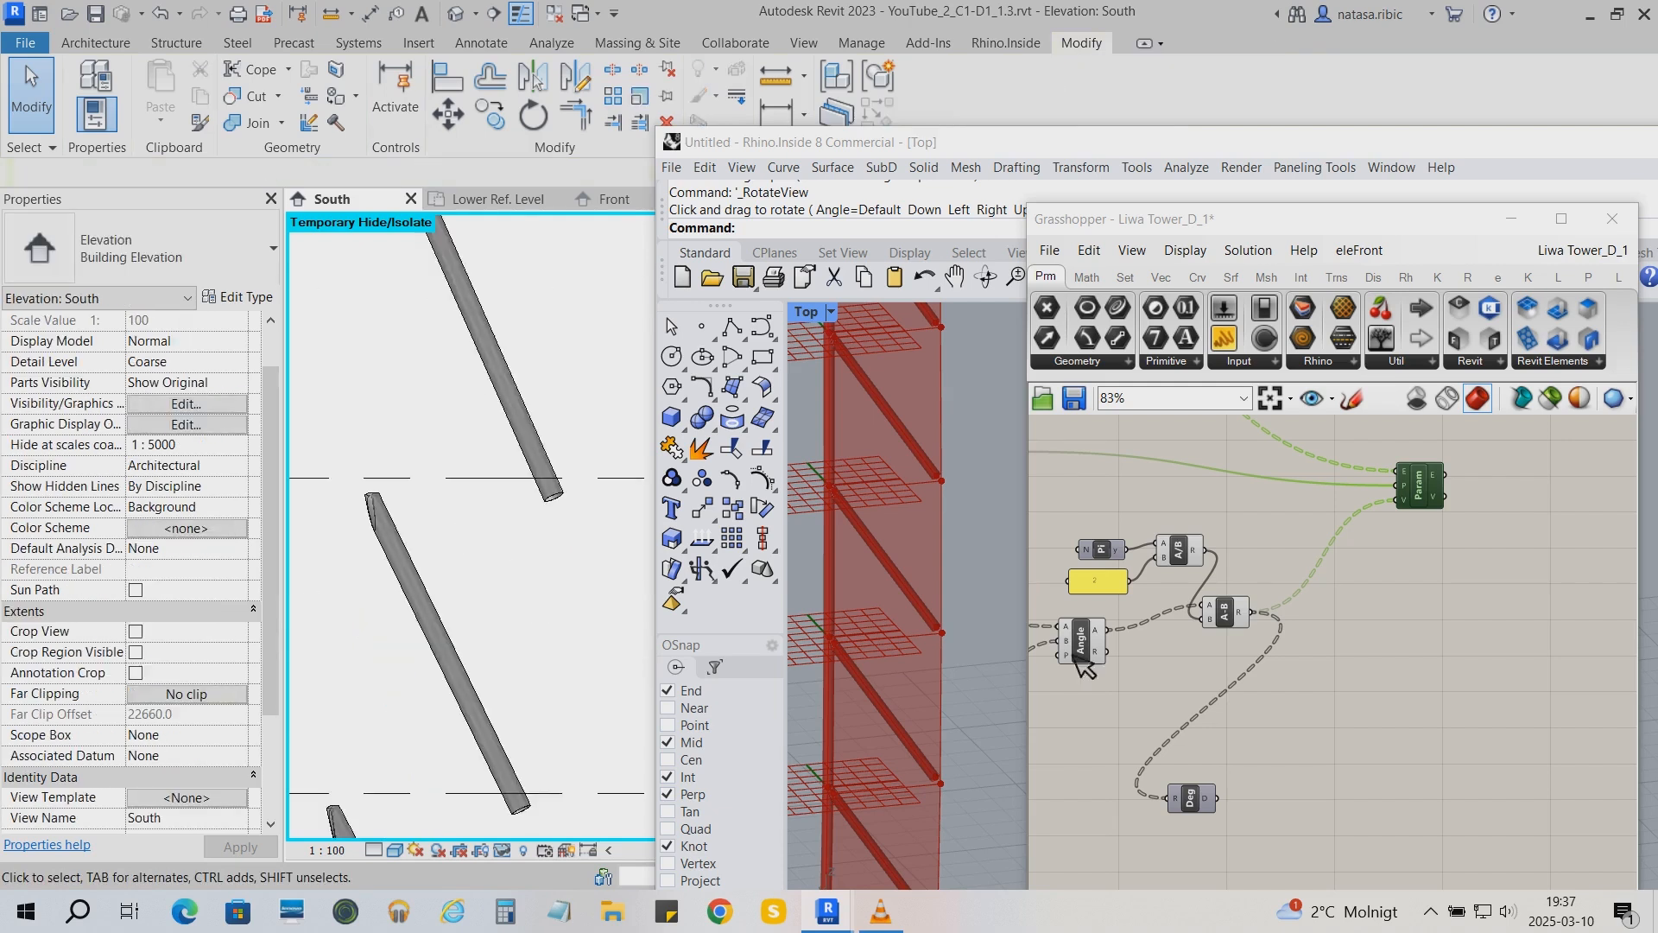
Group all the Grasshopper components that set the diagonals' D_void_top parameter
scroll(1170, 633, "down", 3)
scroll(1181, 643, "down", 4)
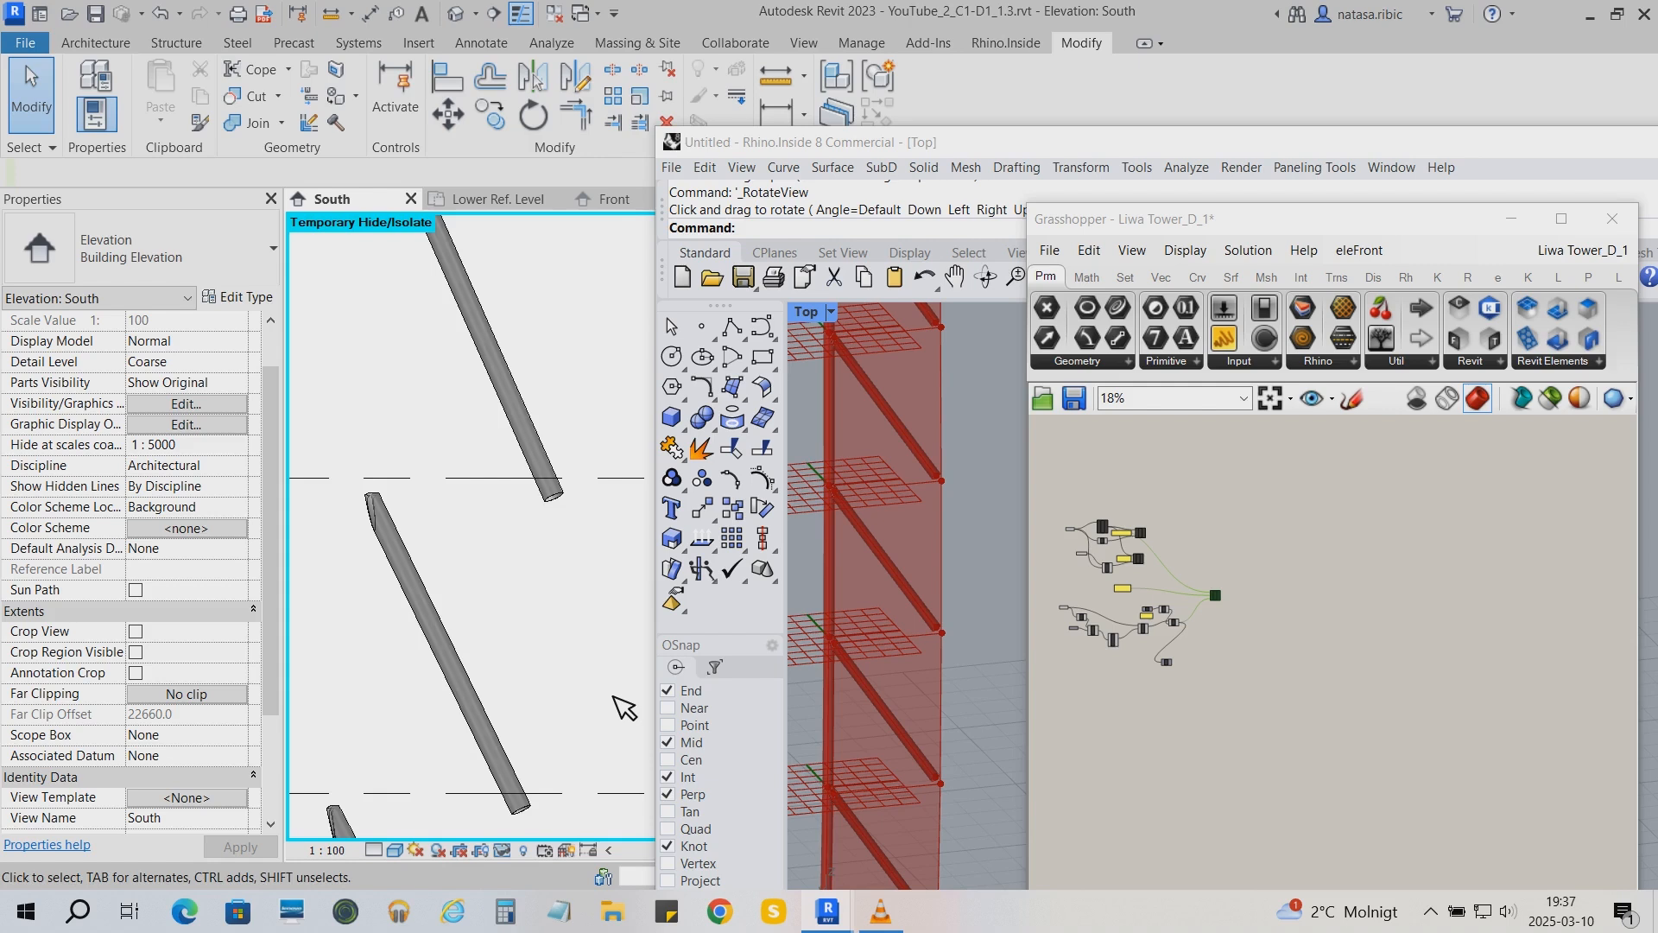
scroll(1170, 609, "down", 2)
left_click_drag(1297, 727, 1096, 541)
key("ctrl+g")
Reset the temporary hide/isolate in the South elevation
left_click(501, 850)
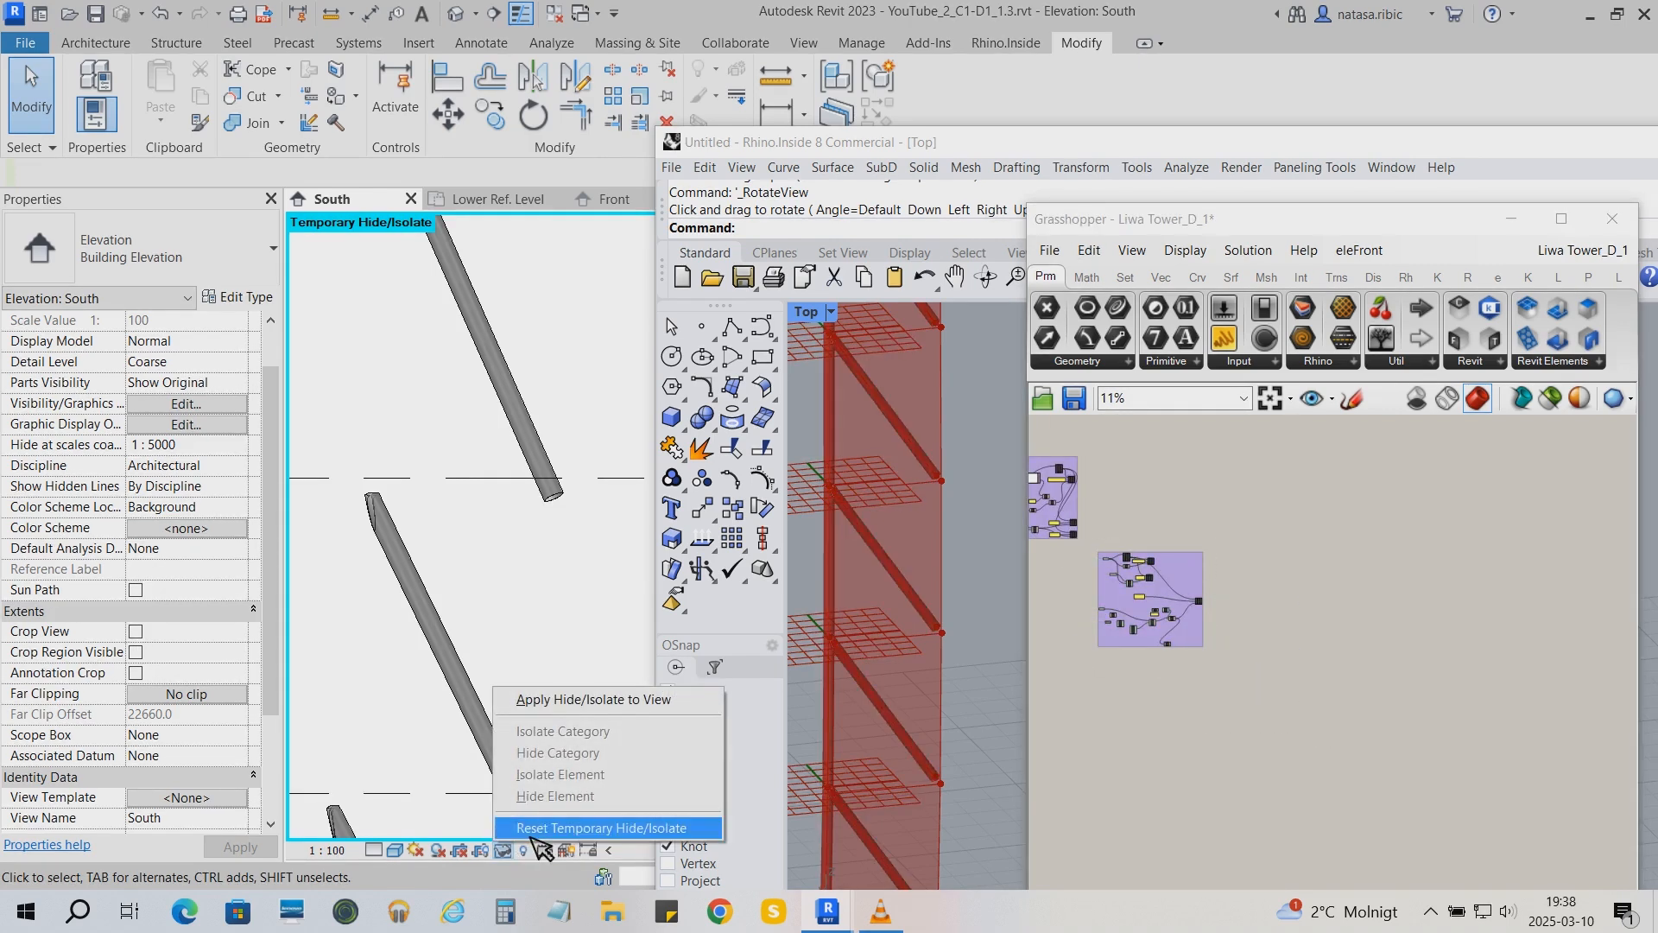
left_click(596, 823)
scroll(350, 575, "down", 2)
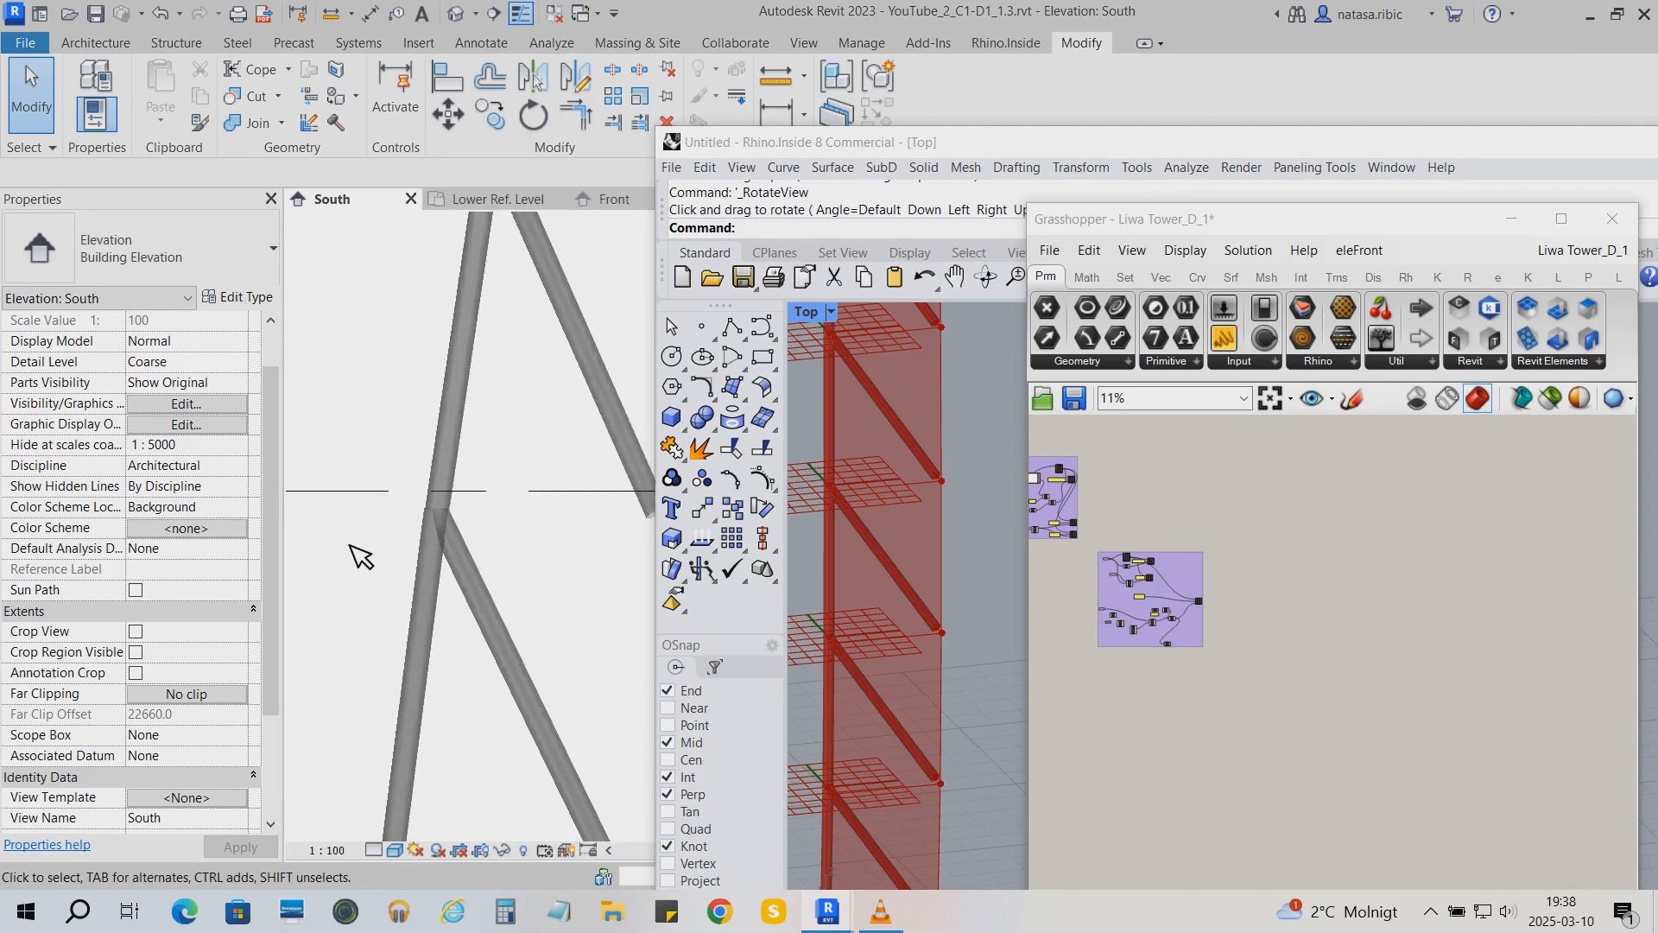
Review the grouped D_void_top definition in Grasshopper, from the Angle and Subtraction components to the Param component
left_click(456, 518)
scroll(1201, 587, "up", 2)
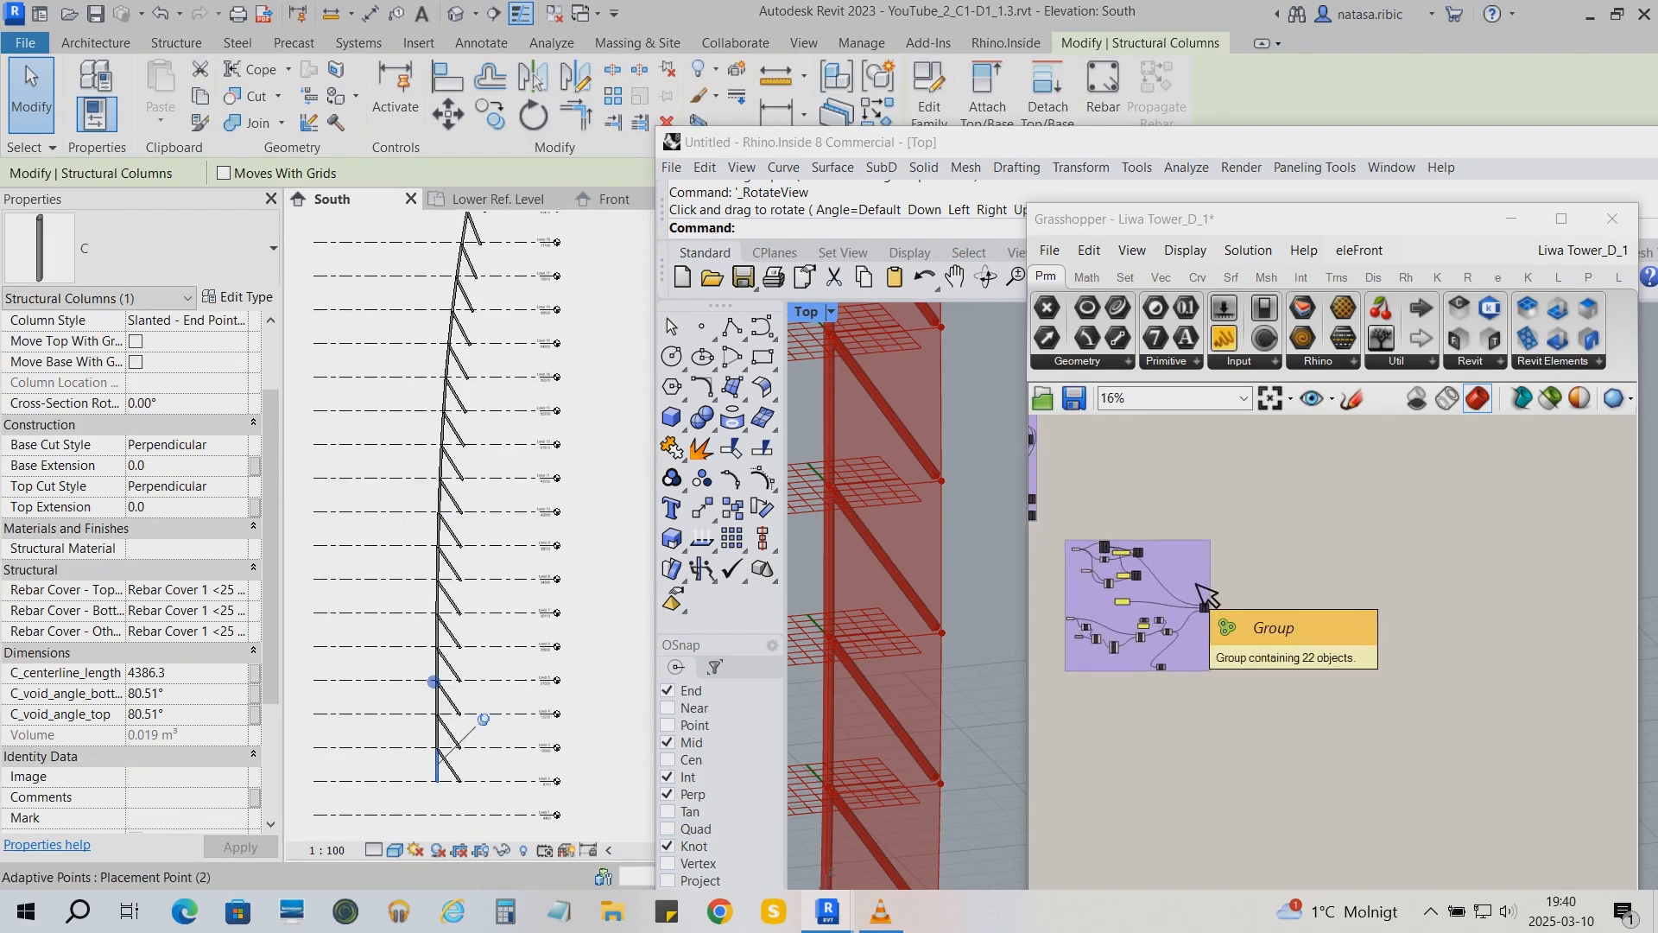
scroll(1076, 608, "up", 2)
scroll(1086, 620, "up", 1)
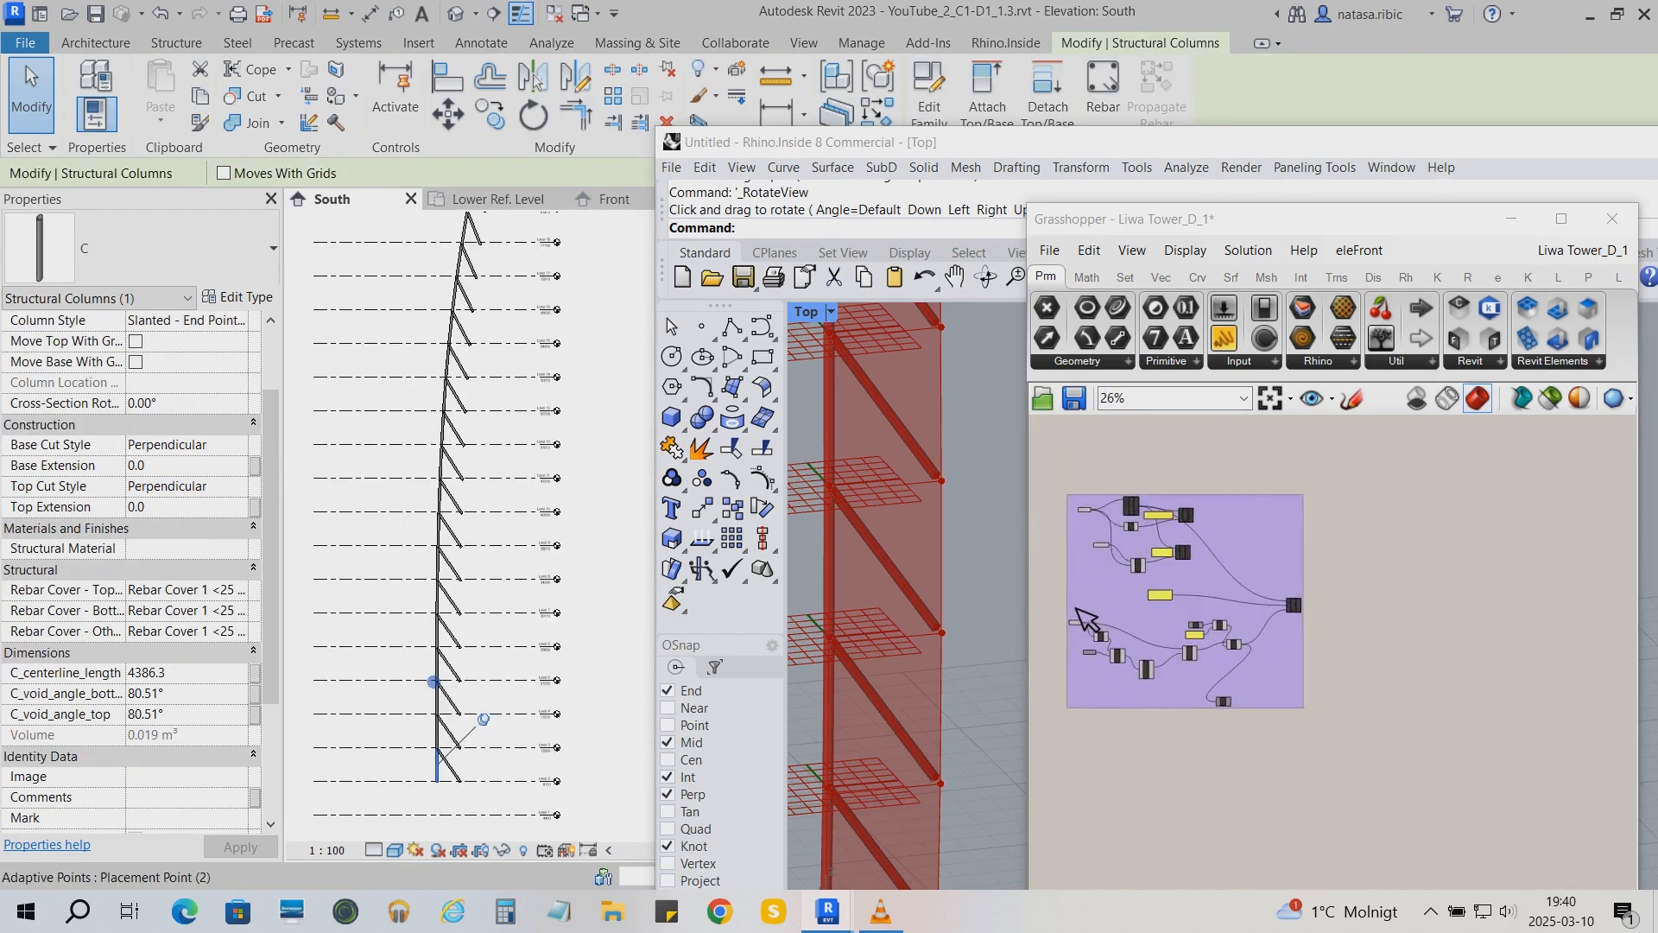
scroll(1087, 619, "up", 2)
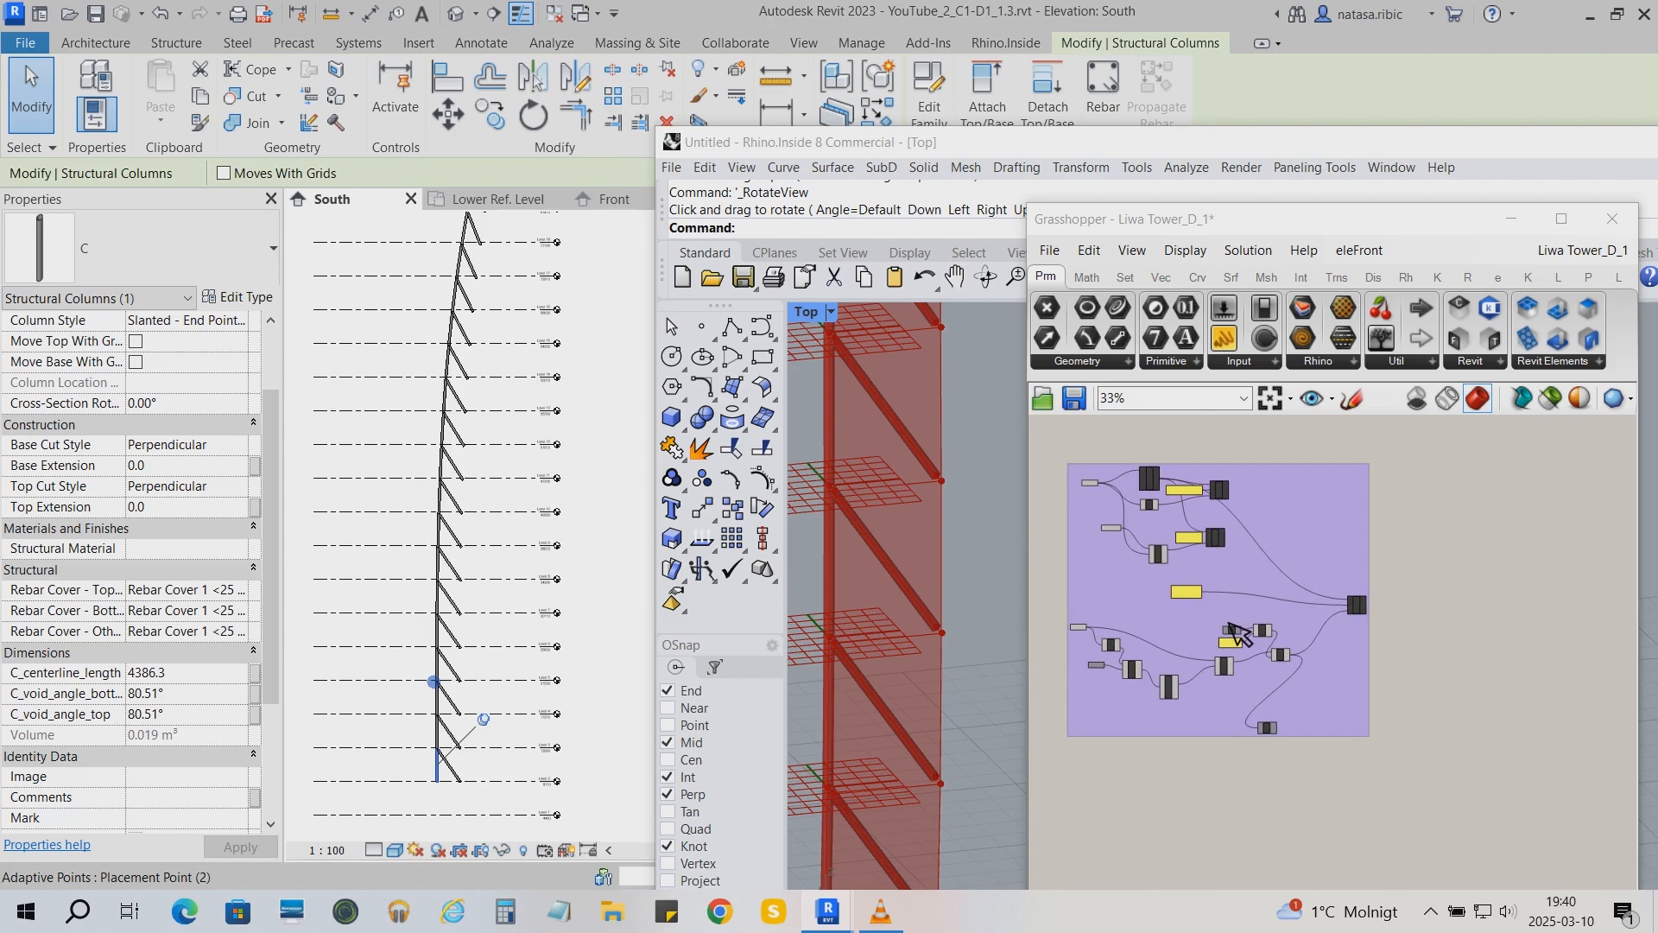
scroll(1237, 635, "up", 3)
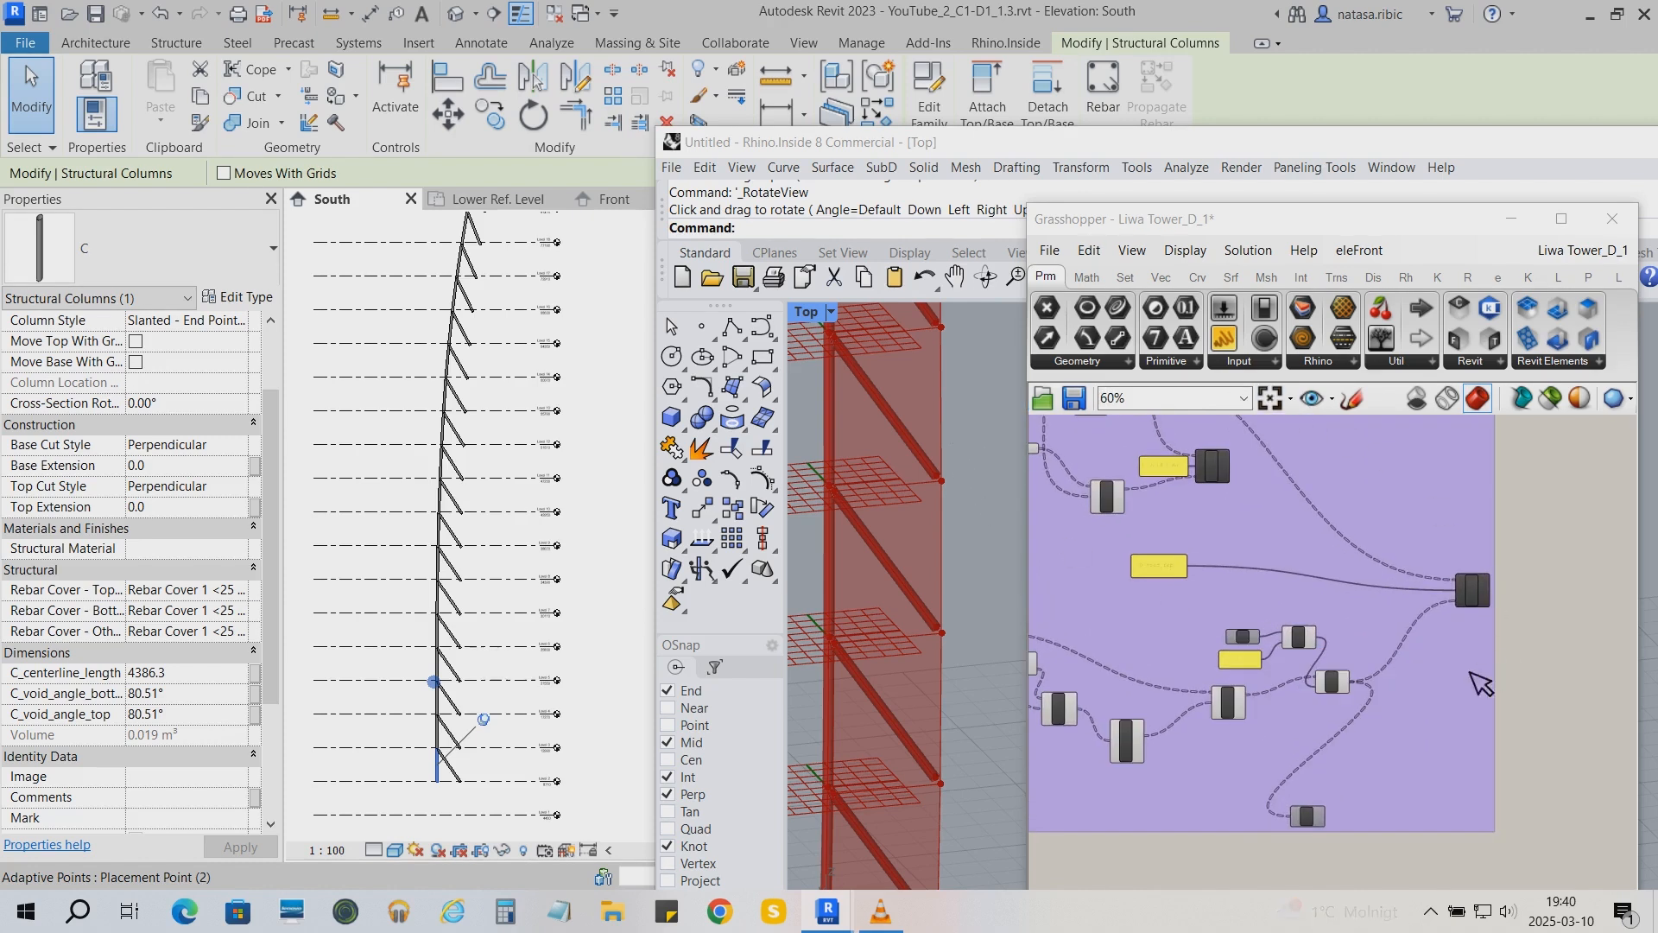
scroll(1254, 609, "up", 1)
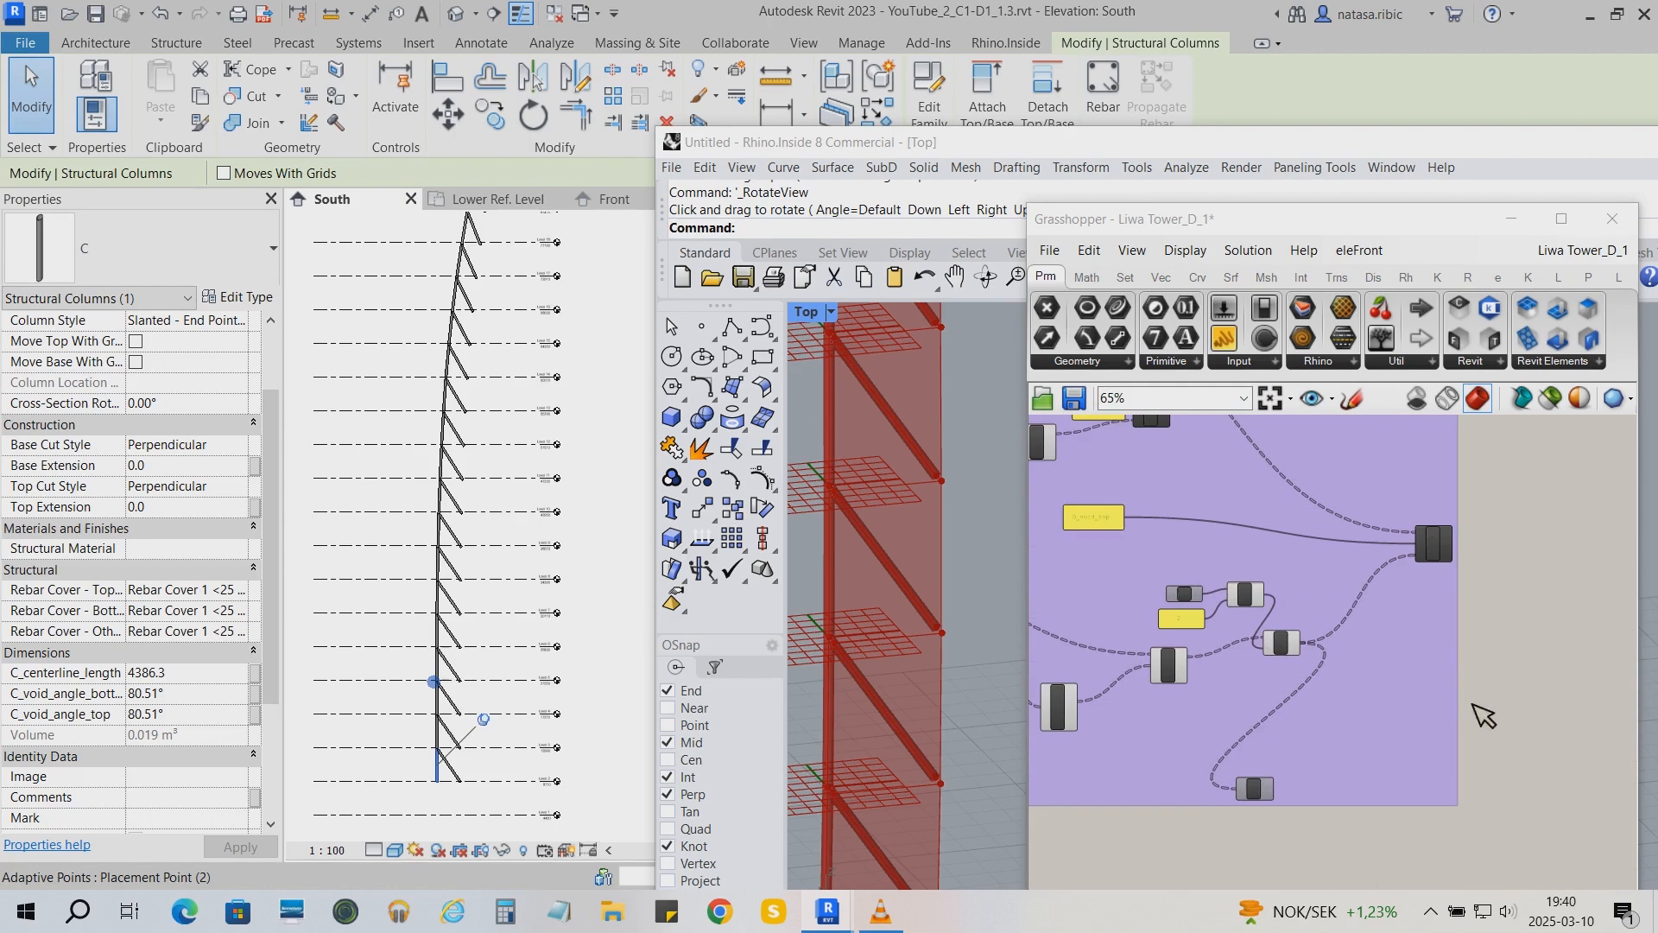
scroll(1504, 690, "up", 2)
scroll(1504, 690, "down", 1)
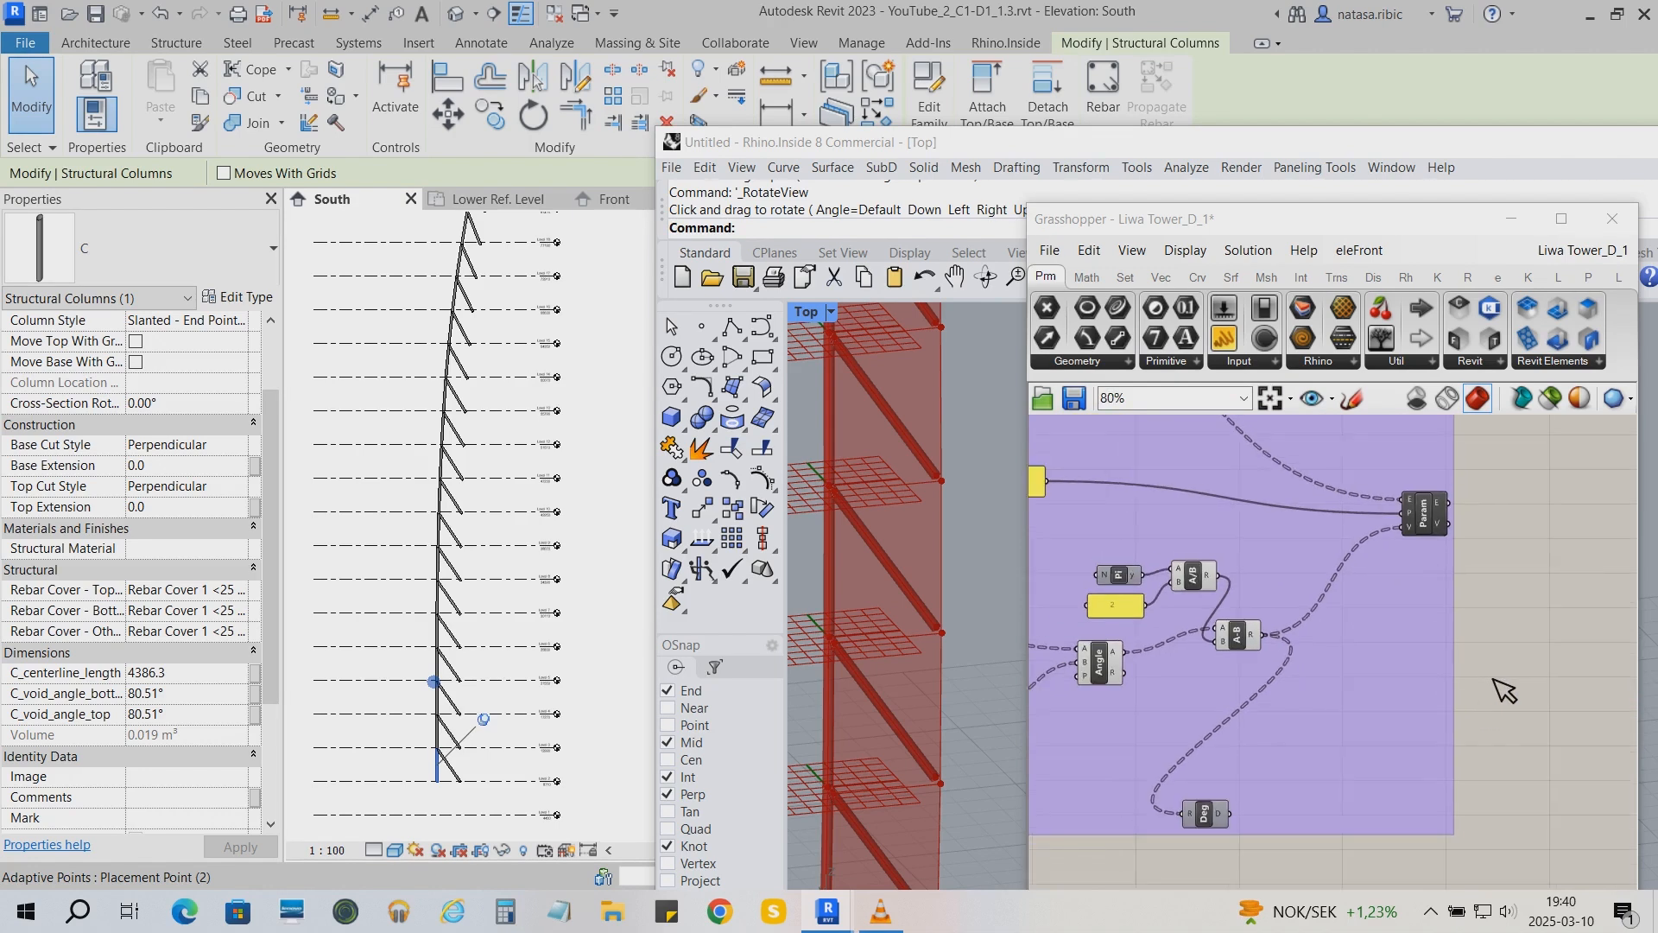
scroll(1504, 690, "down", 1)
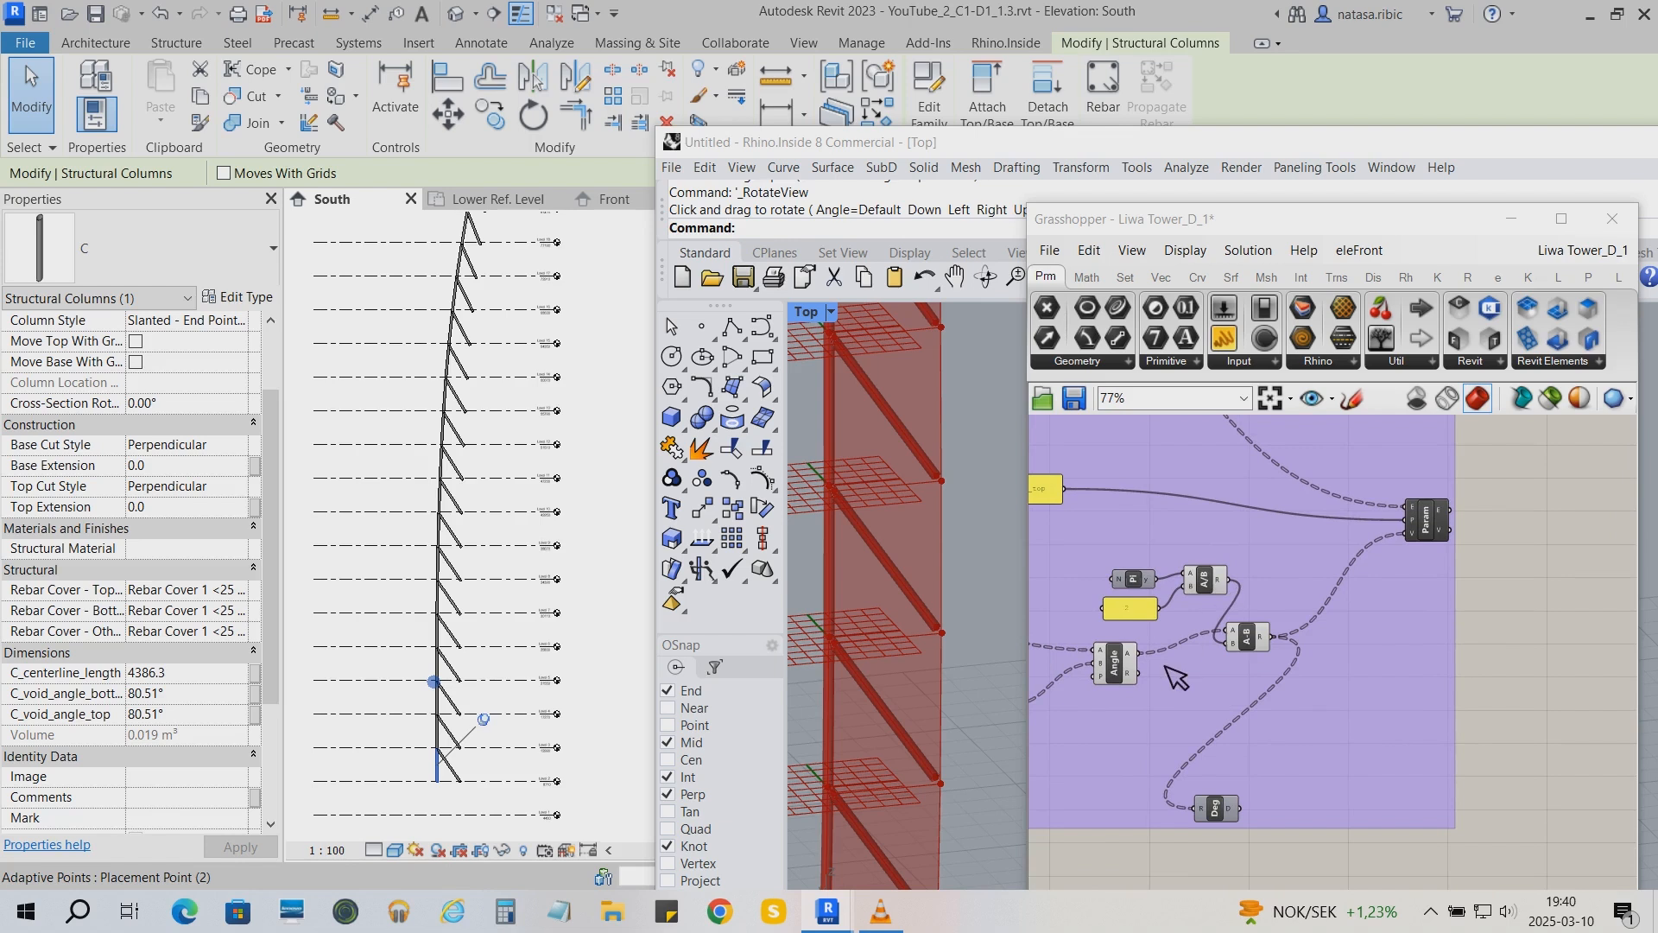
Wire Angle's A output directly to Param's V input in place of the subtraction result
left_click_drag(1384, 537, 1405, 531)
scroll(462, 794, "up", 1)
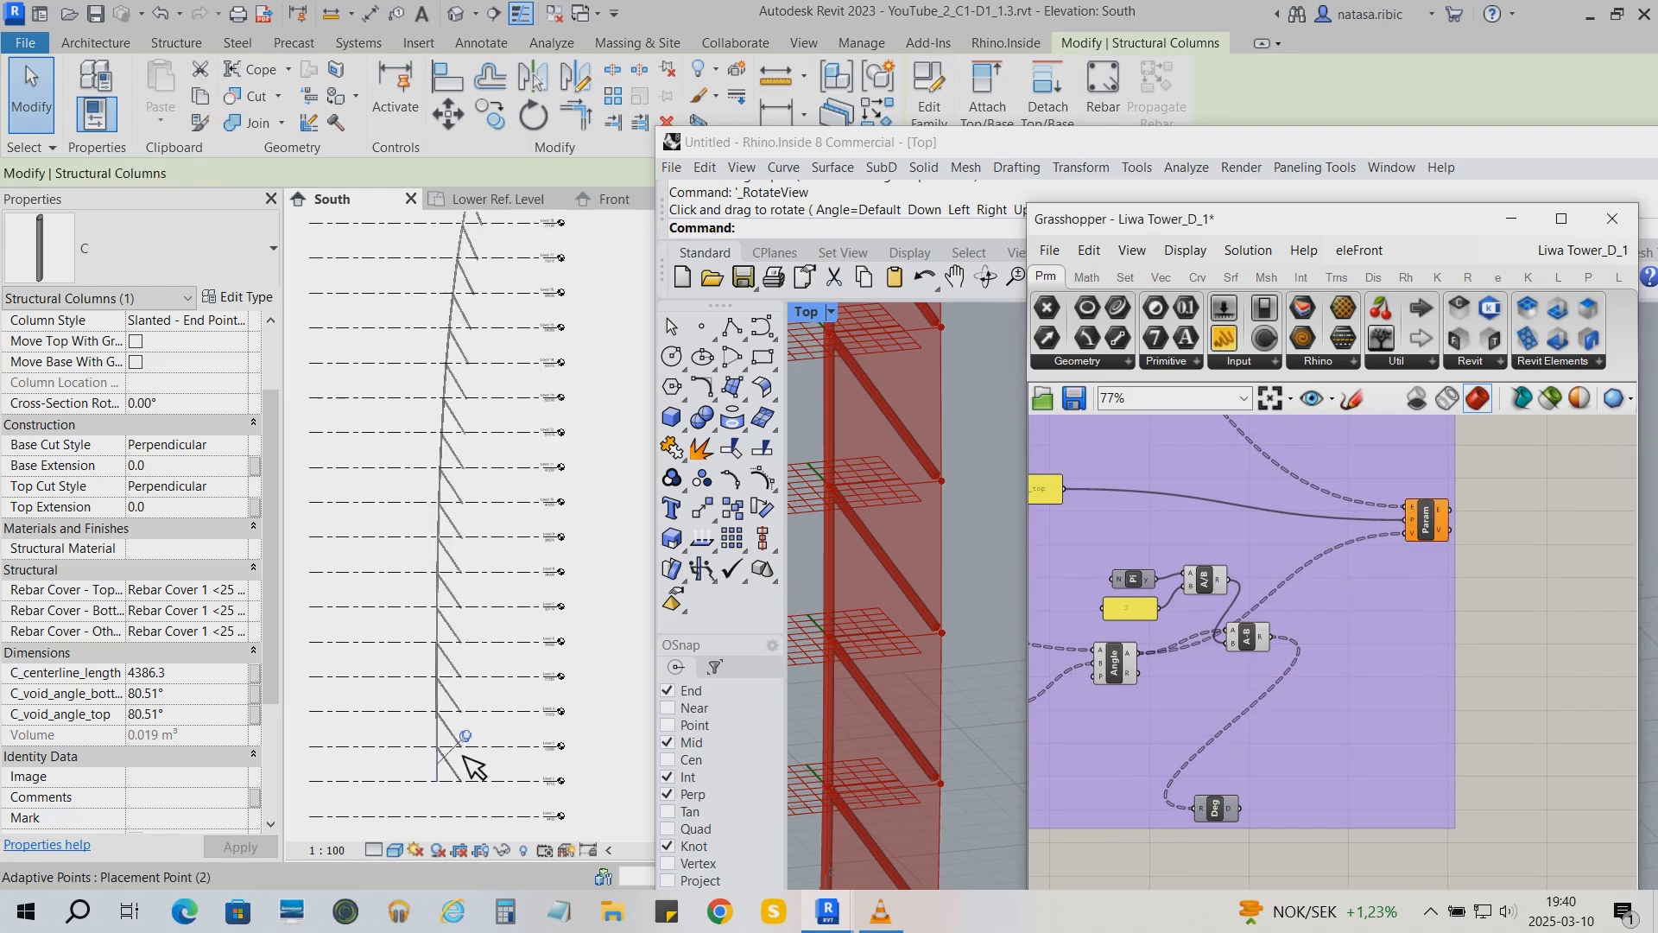